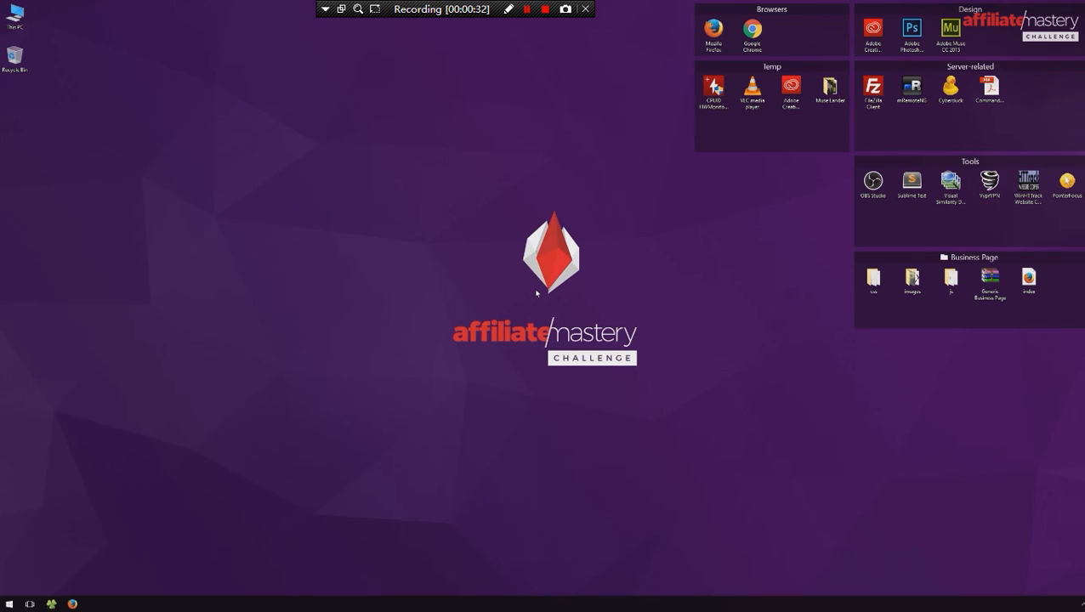
- Switch to Firefox and load the tracker's admin page at trk.zenothewombat.site/admin/
left_click(72, 604)
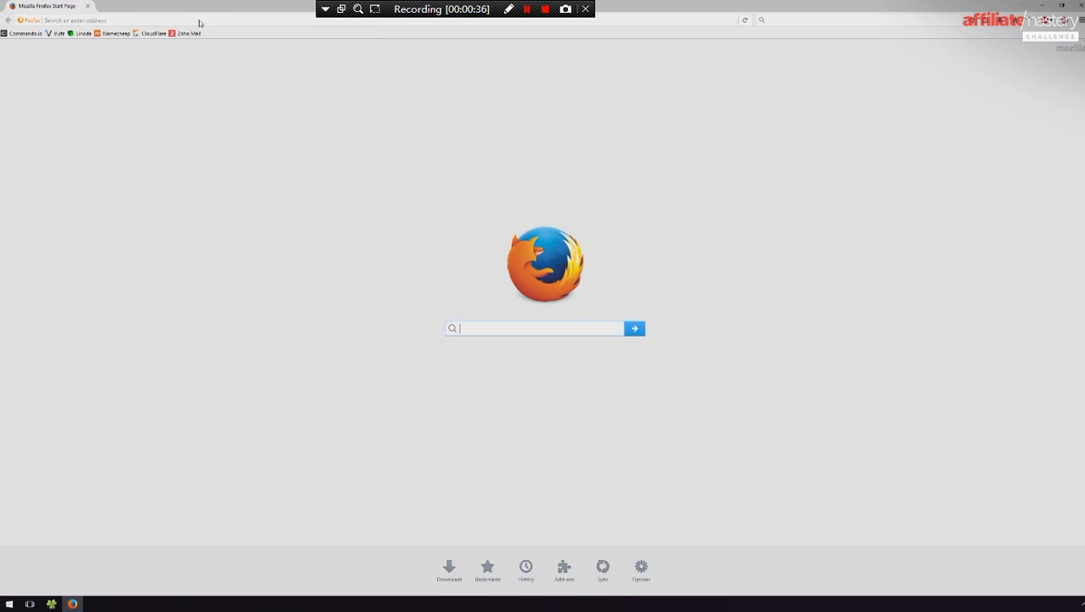
left_click(202, 20)
type("trk.zenothewombat.site/")
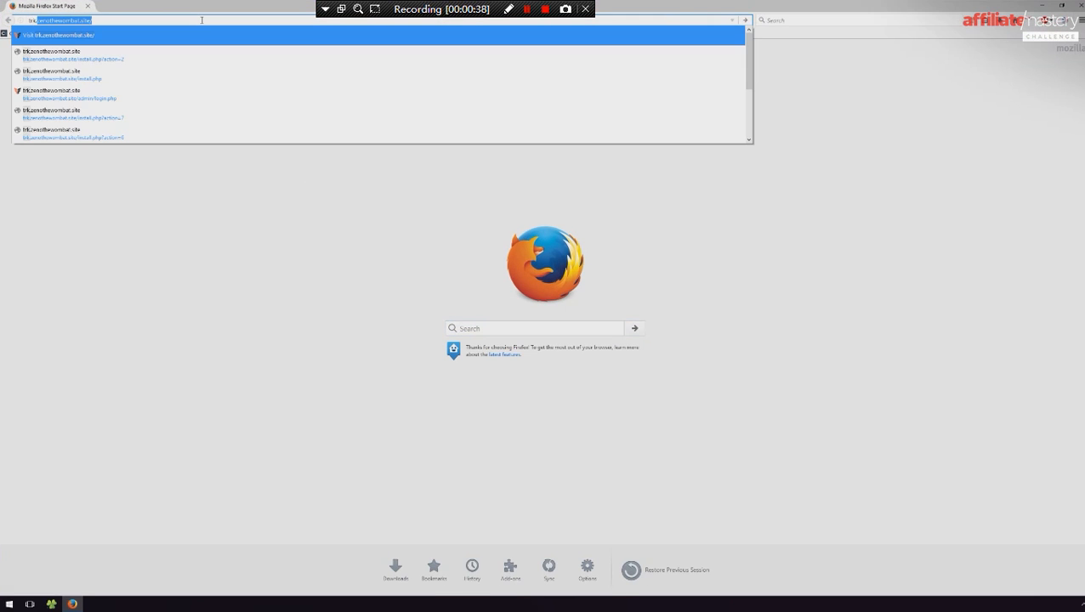
key("Return")
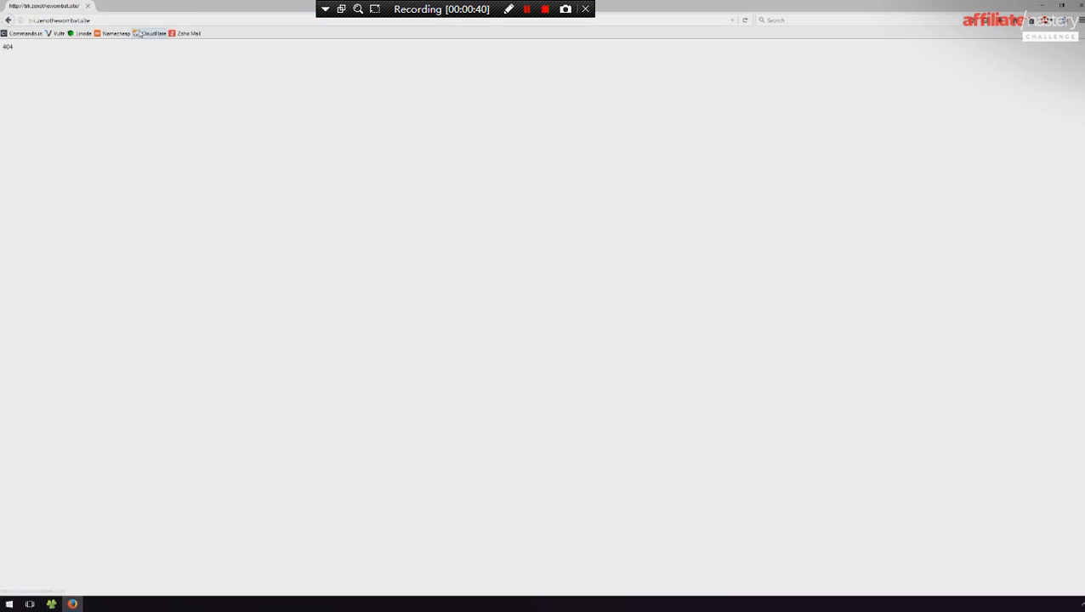
left_click(169, 22)
left_click(173, 21)
type("adm")
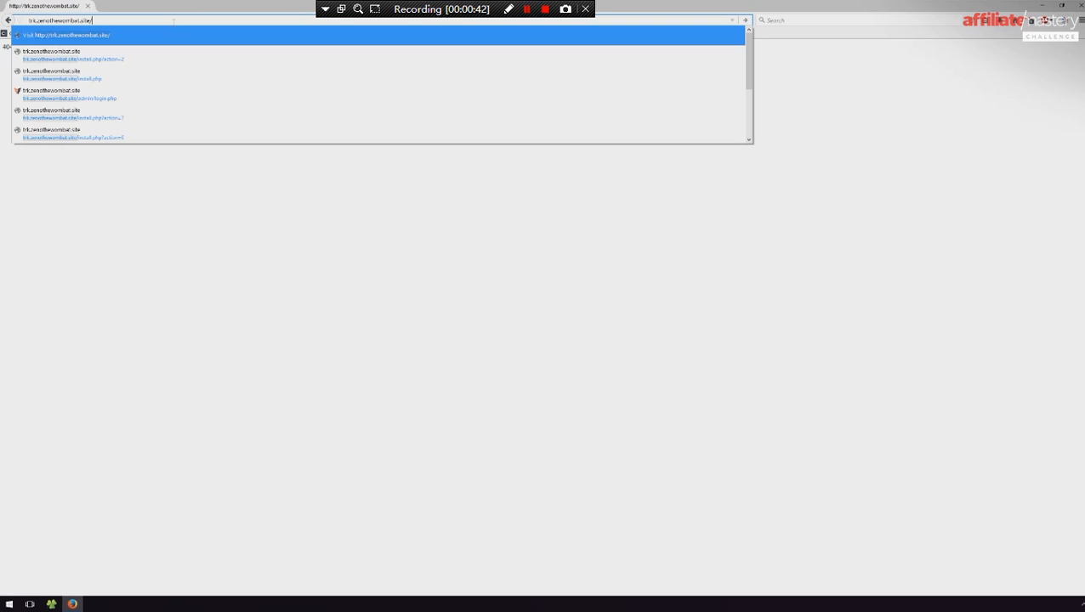
type("in/")
key("Return")
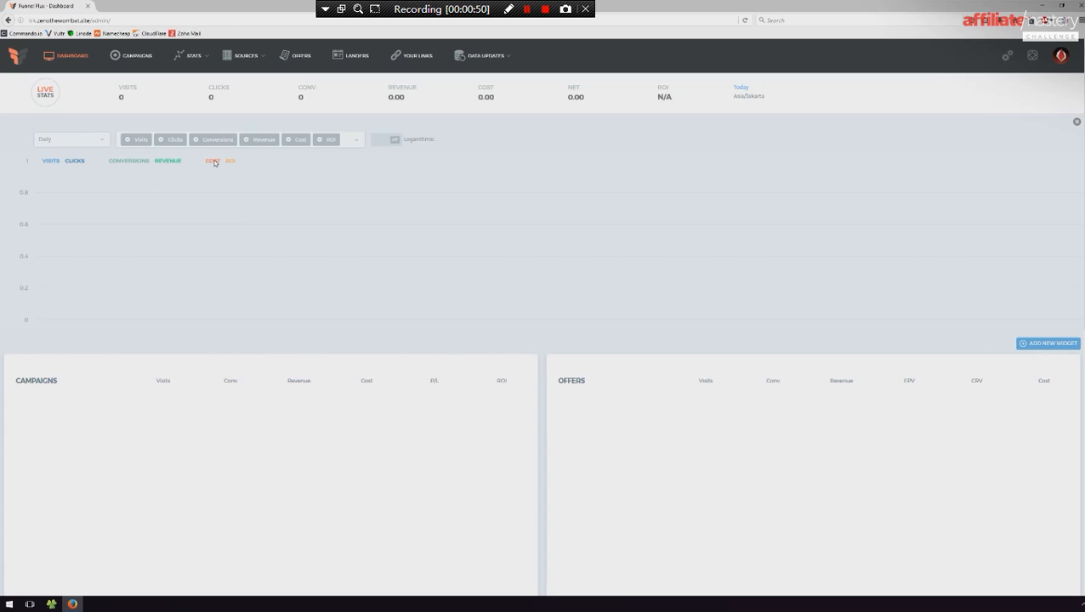
- Examine the dashboard's chart and its Campaigns, Offers, Traffic Sources and Landers widgets
scroll(519, 457, "down", 5)
scroll(518, 456, "up", 5)
scroll(501, 272, "down", 3)
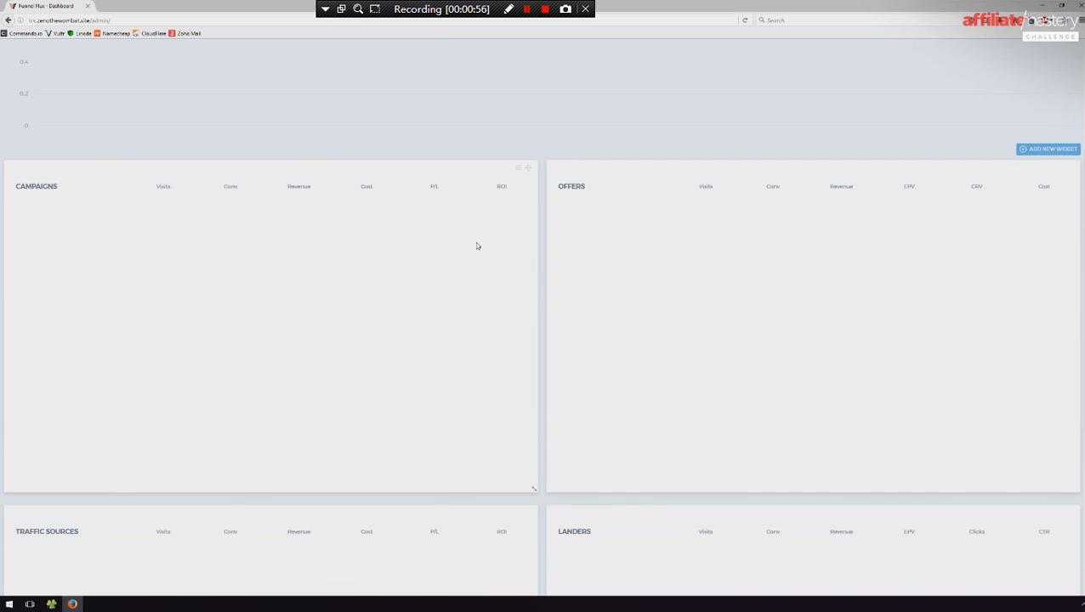
scroll(567, 288, "down", 4)
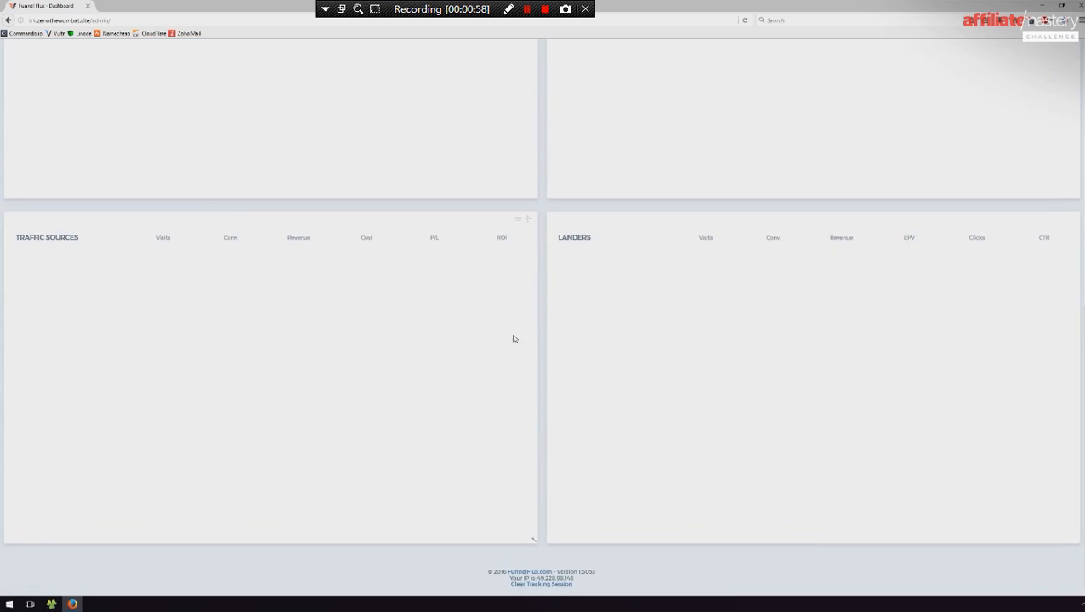
scroll(523, 328, "up", 5)
scroll(671, 370, "up", 3)
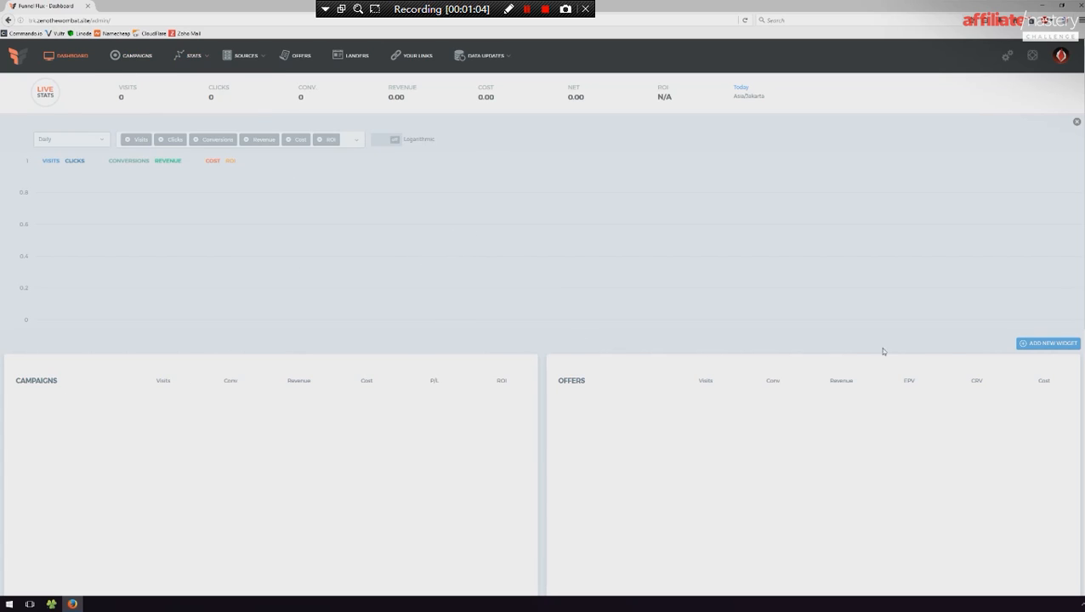
left_click(1028, 343)
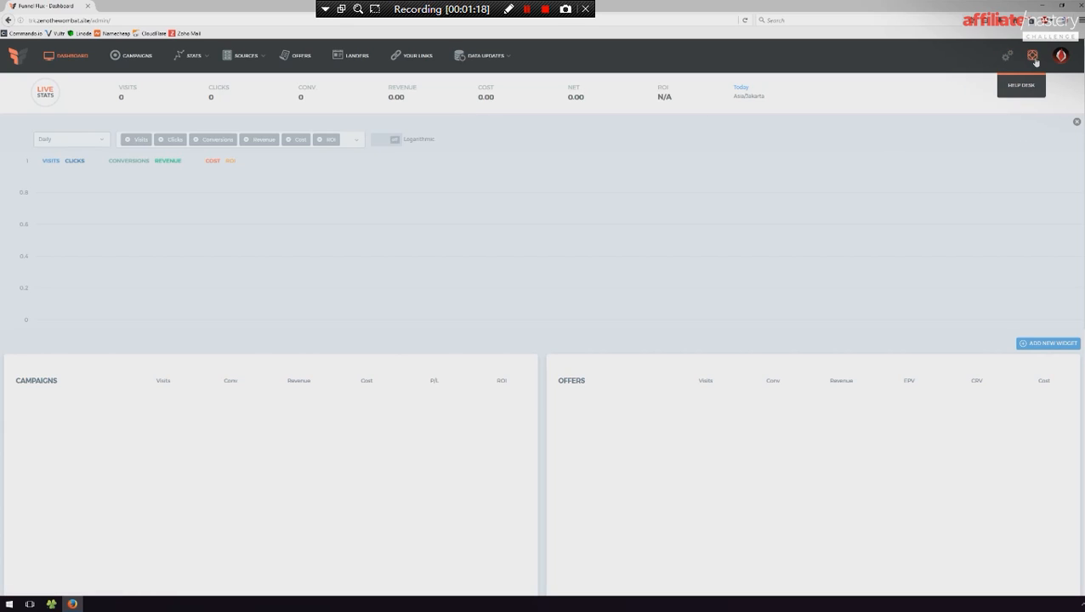
- View the current account's user settings and the User Management list
mouse_move(1063, 63)
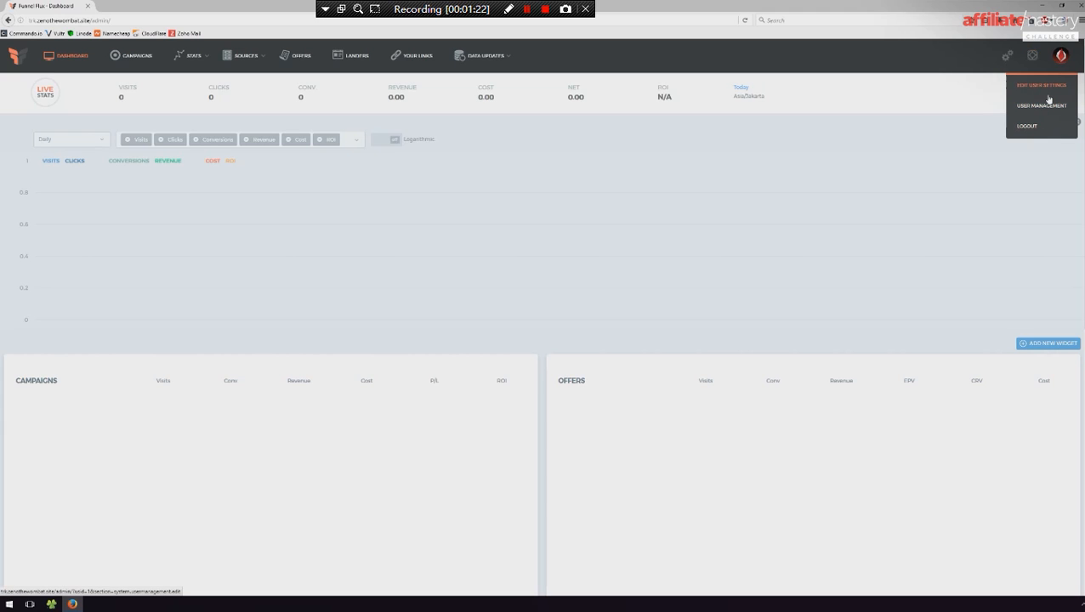
left_click(1048, 96)
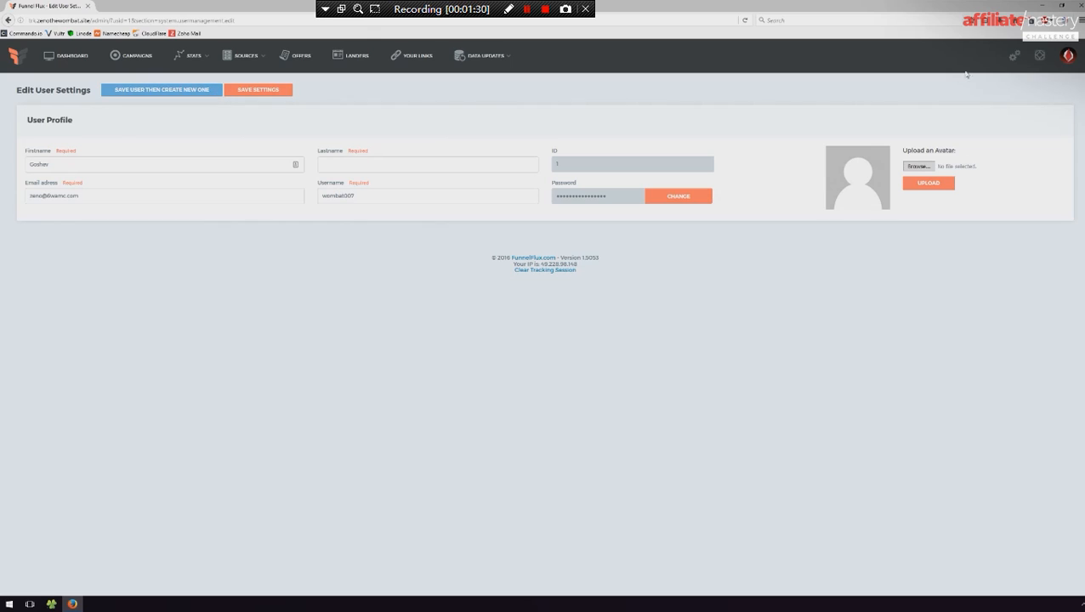
mouse_move(1068, 56)
left_click(1057, 105)
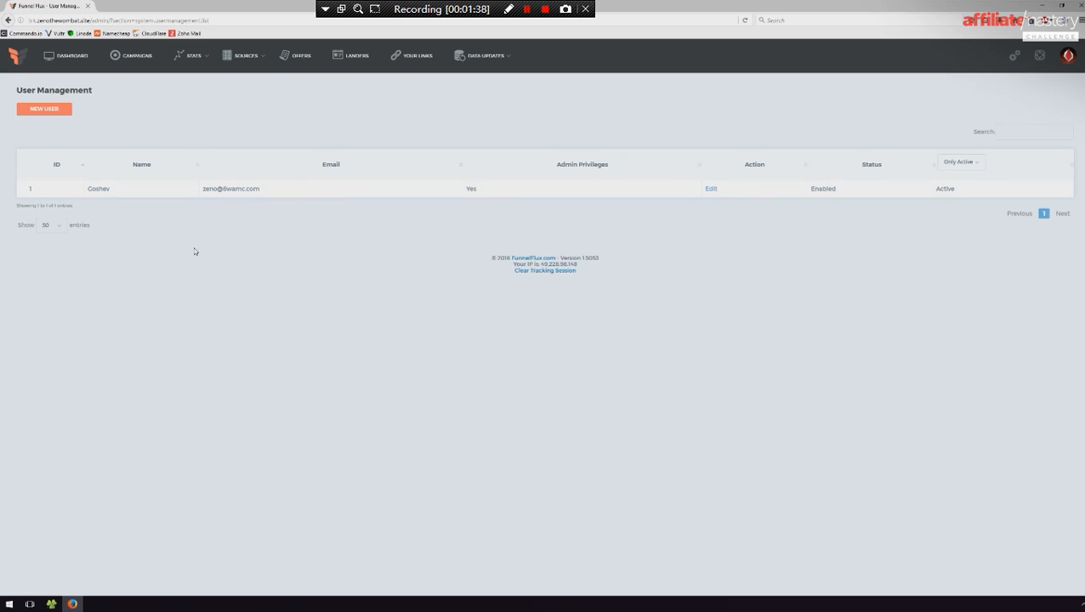
- Start a new user and enable stats rights for it
left_click(54, 110)
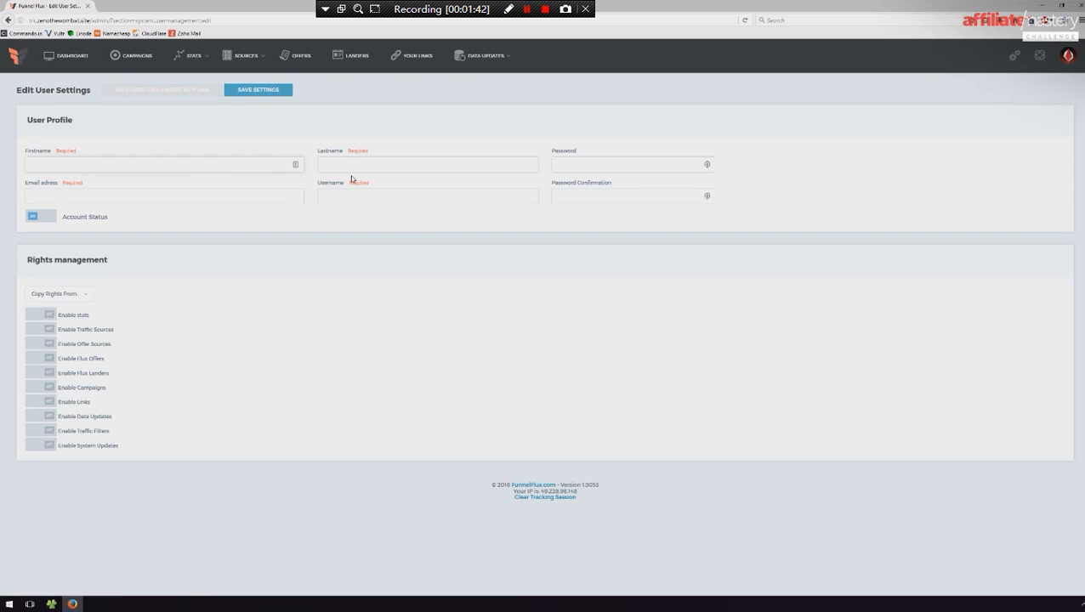
left_click(39, 223)
left_click(49, 230)
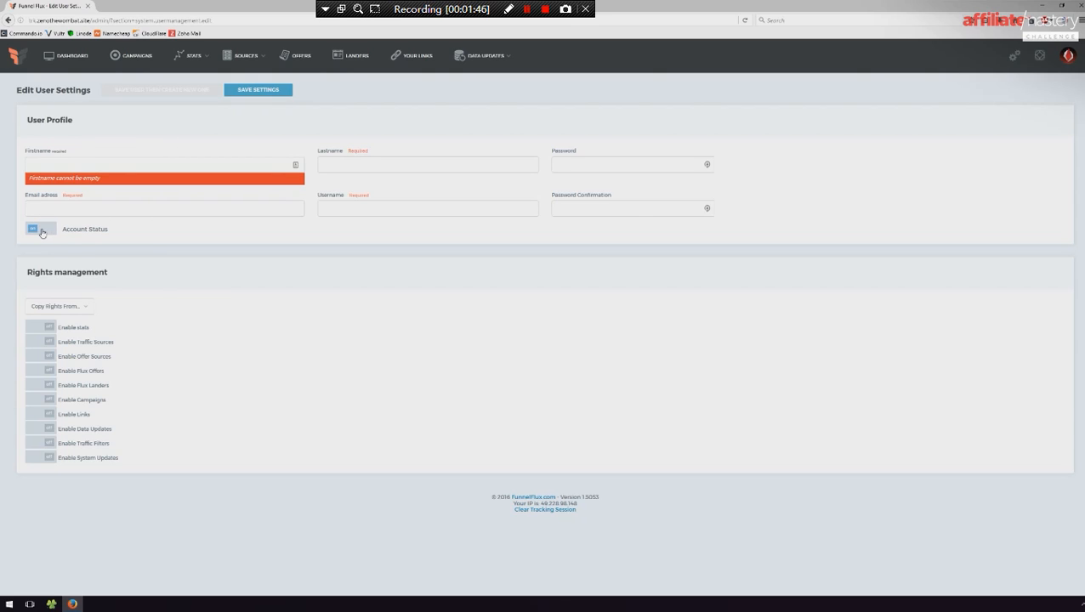
left_click(78, 307)
left_click(145, 305)
left_click(48, 329)
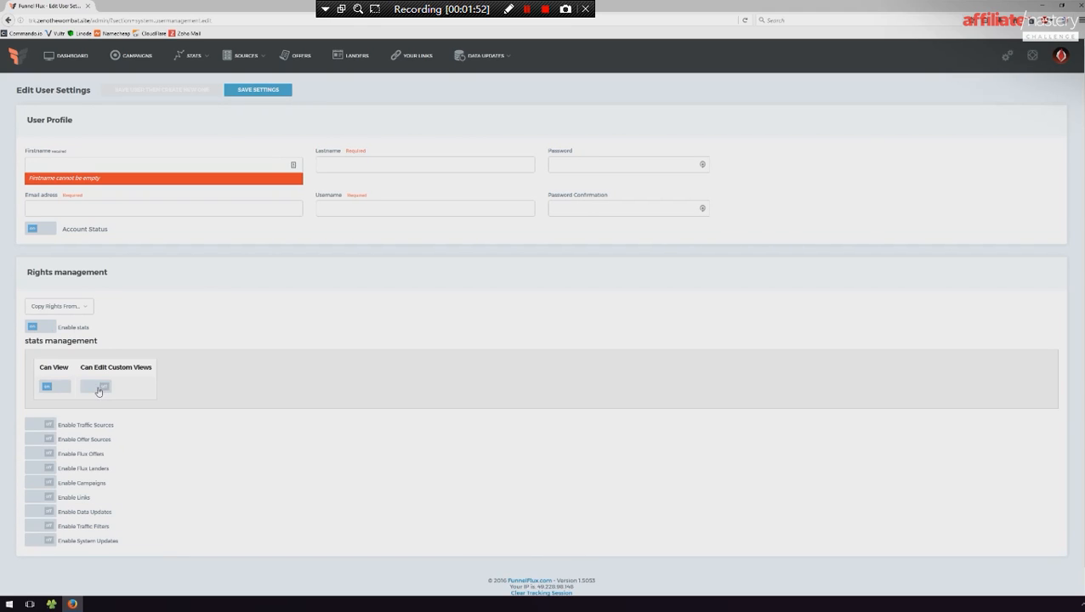
- Try enabling the new user's Traffic Sources rights and switch them off again
scroll(165, 390, "down", 2)
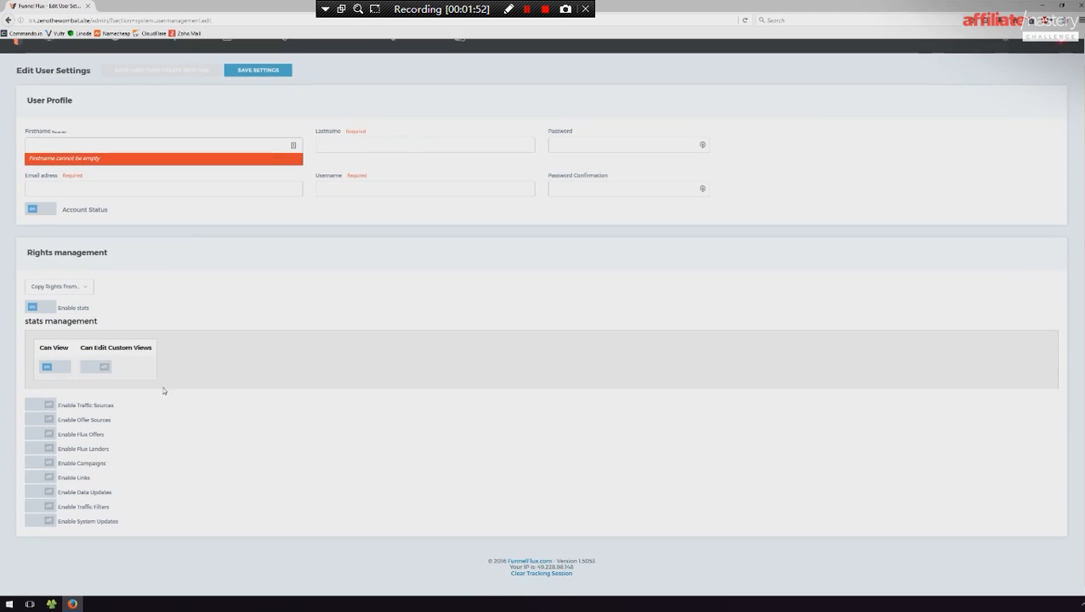
left_click(44, 410)
scroll(53, 345, "down", 2)
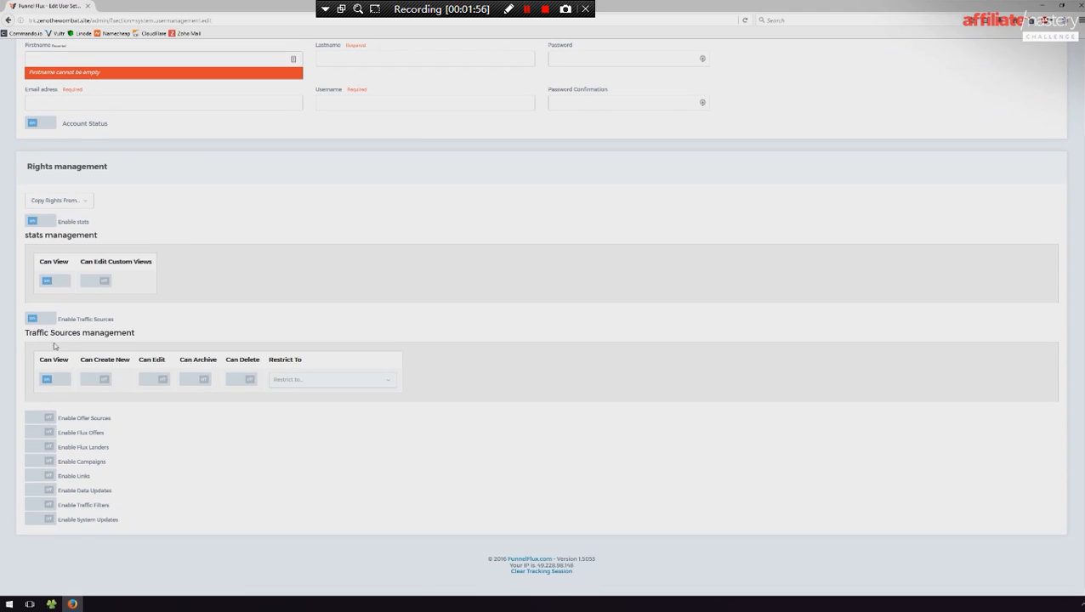
left_click(47, 321)
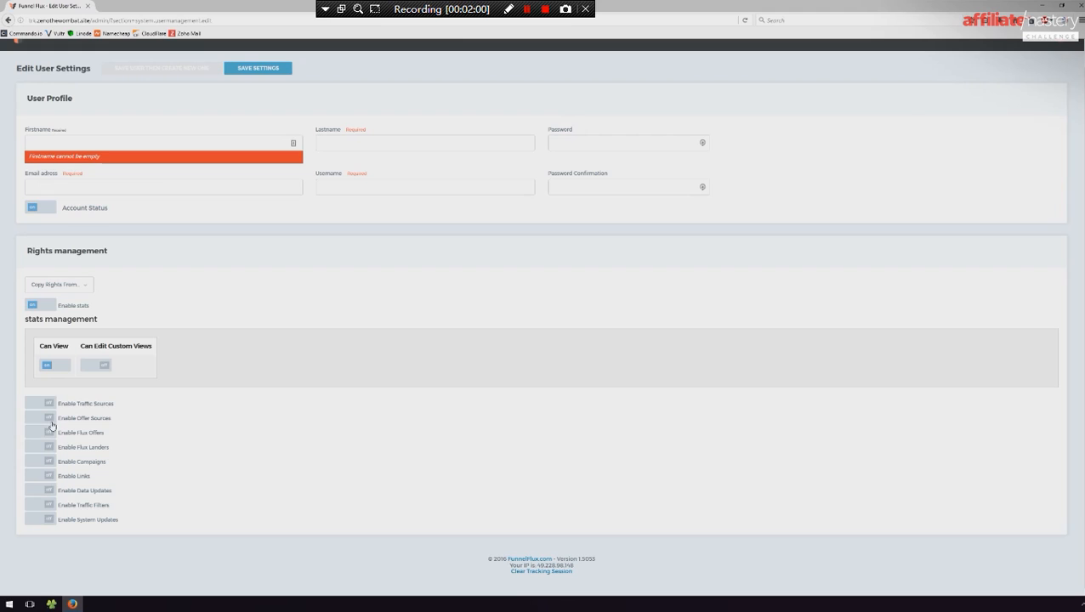
- Enable the Flux Offers and Flux Landers rights for the new user
left_click(48, 433)
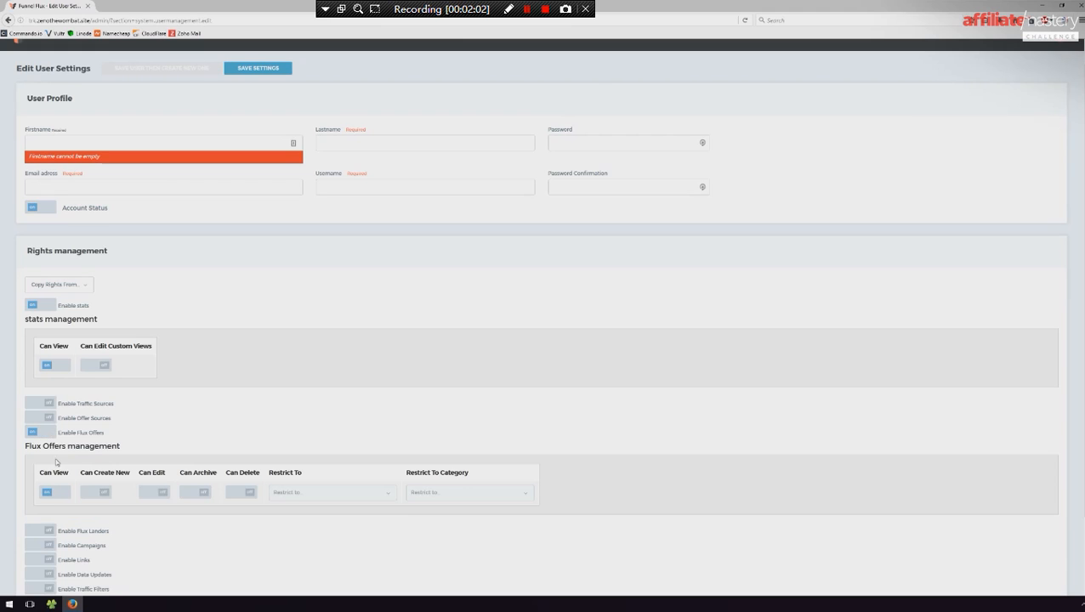
scroll(56, 468, "down", 2)
left_click(48, 450)
scroll(183, 441, "down", 2)
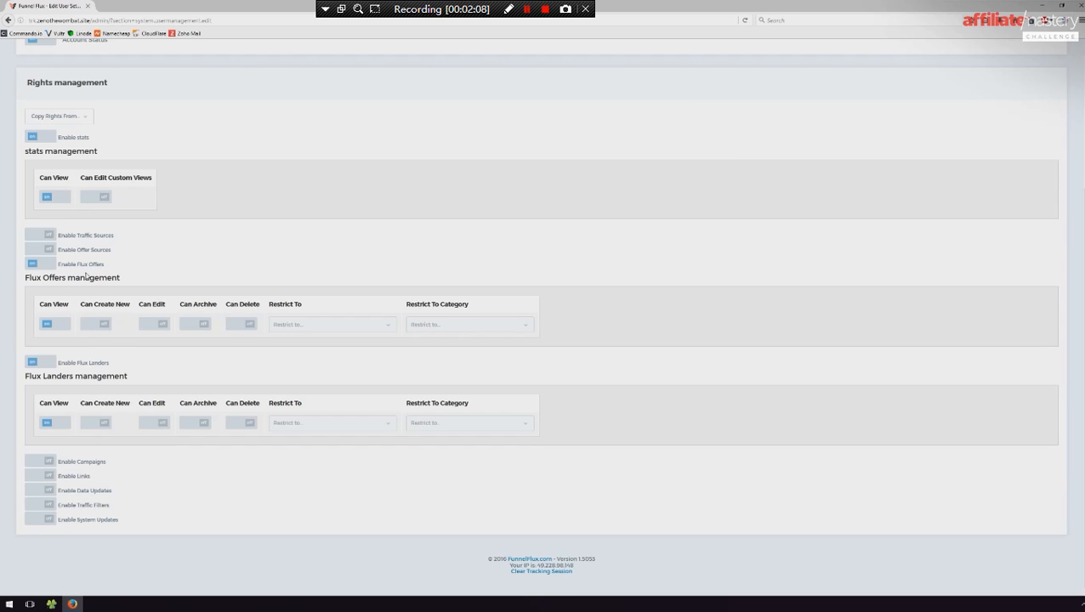
- Allow the new user to create and edit flux offers, and to create, edit and archive flux landers
left_click(100, 327)
left_click(153, 324)
left_click(152, 423)
left_click(192, 423)
left_click(94, 423)
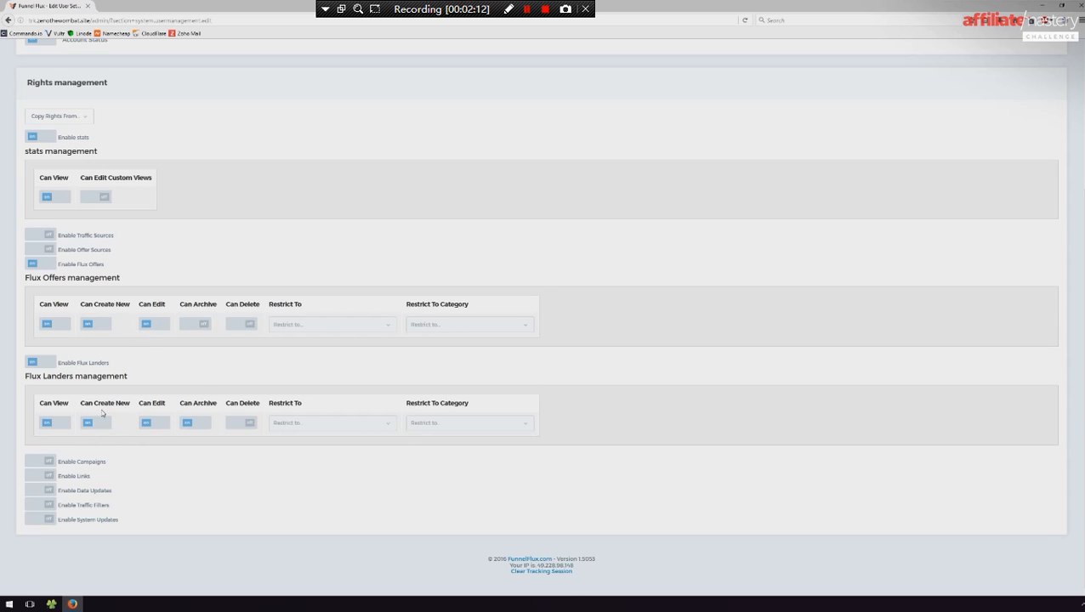
- Enable the new user's Campaigns rights, including archiving and deleting campaigns
left_click(43, 461)
scroll(90, 485, "down", 1)
scroll(91, 485, "down", 1)
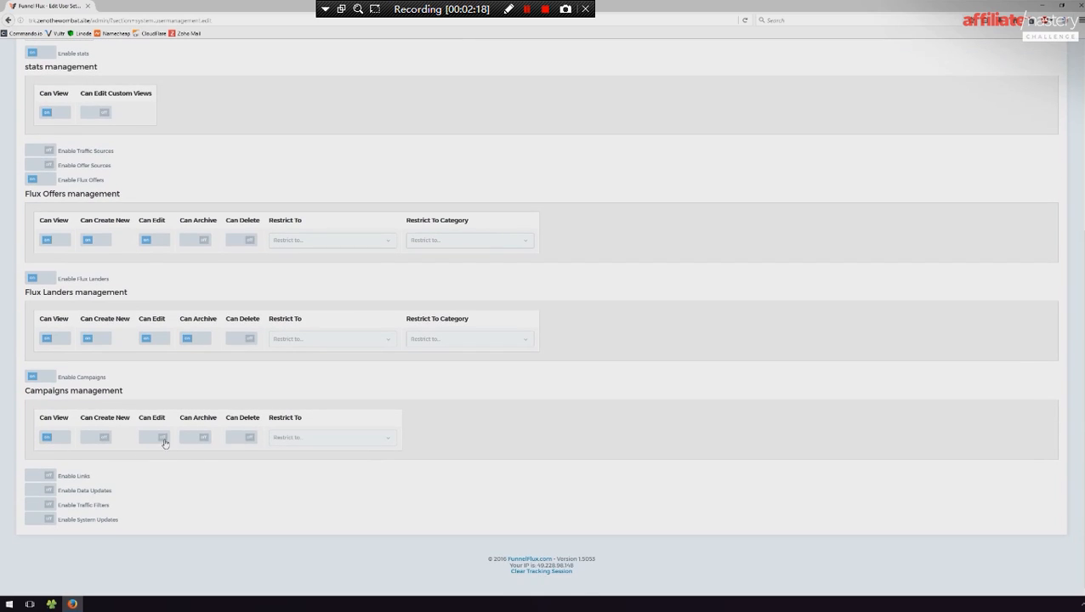
left_click(238, 438)
left_click(190, 438)
scroll(191, 462, "up", 5)
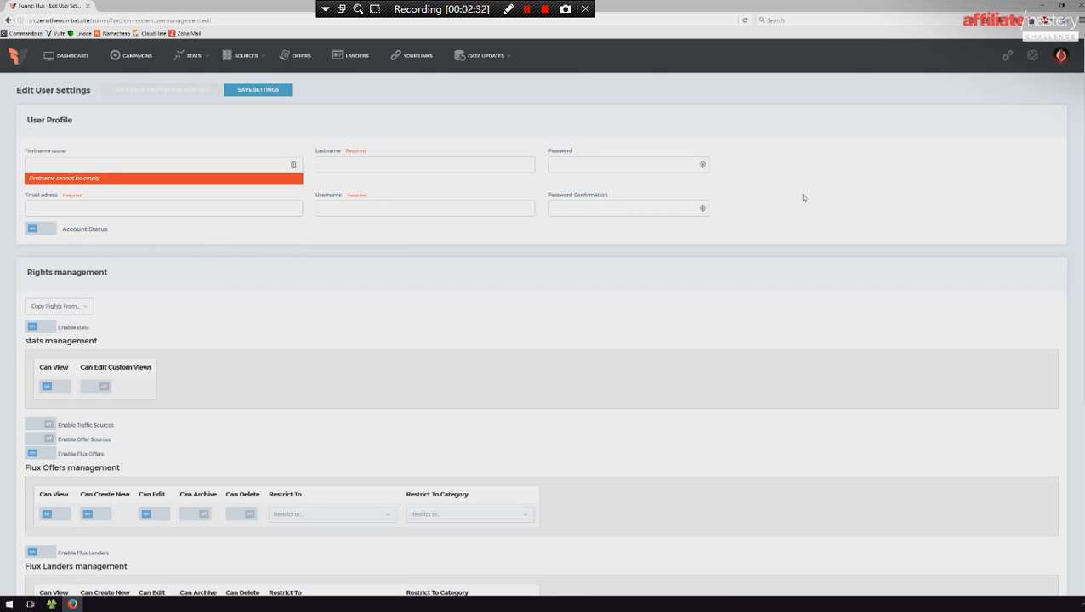
- Leave the new user form without saving and open the Traffic Filters list
left_click(1007, 57)
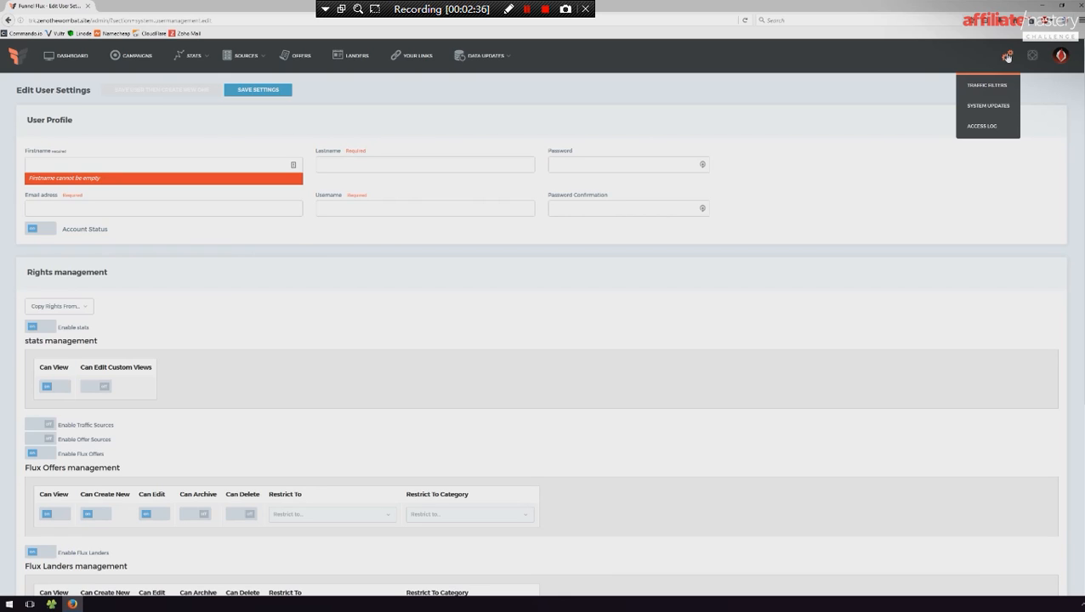
left_click(984, 85)
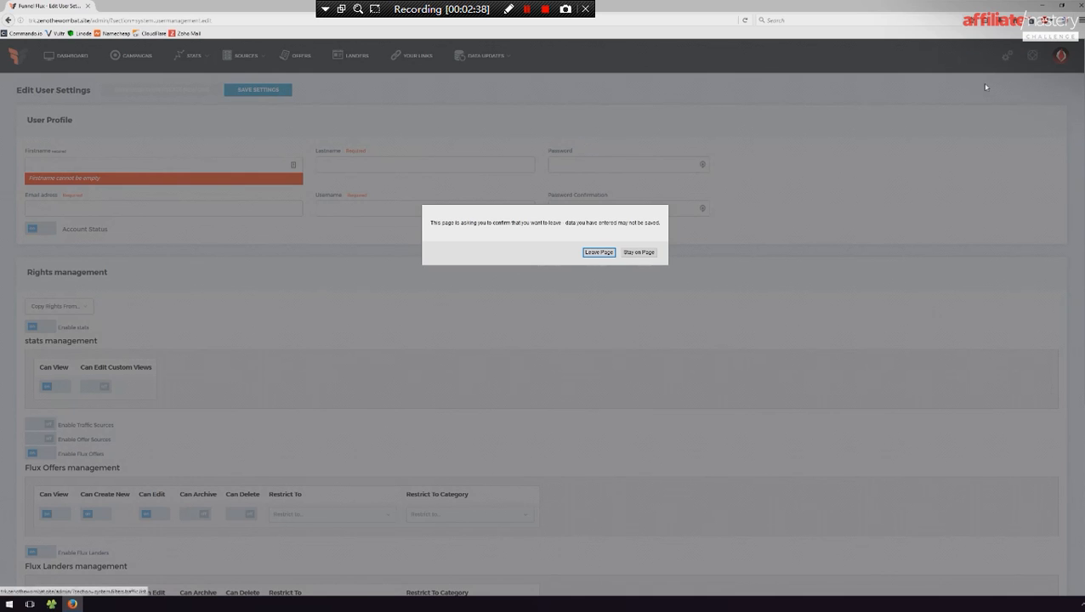
left_click(600, 253)
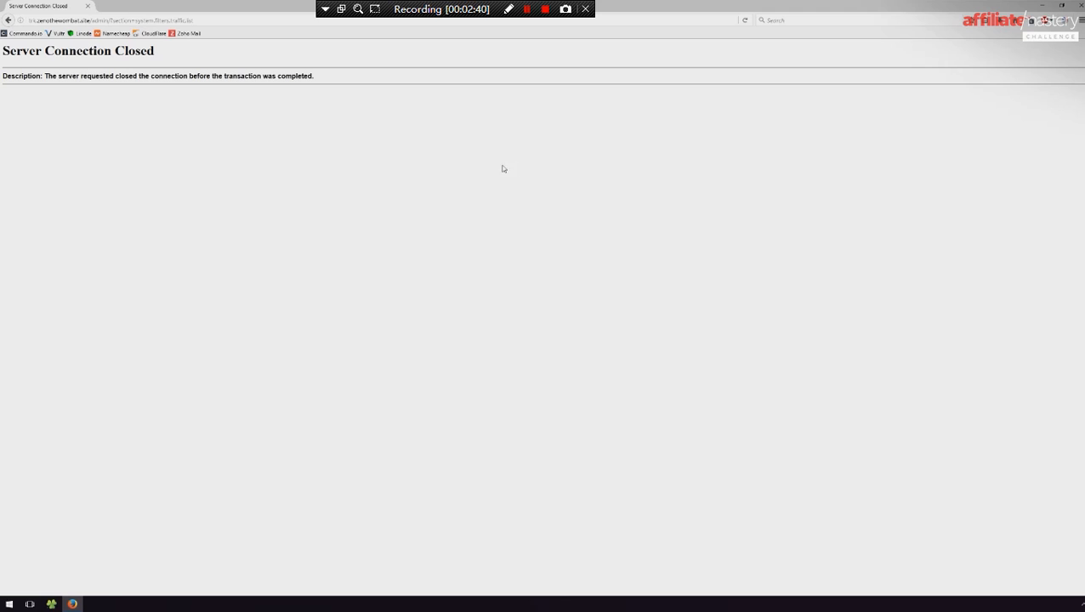
mouse_move(1021, 61)
left_click(1006, 84)
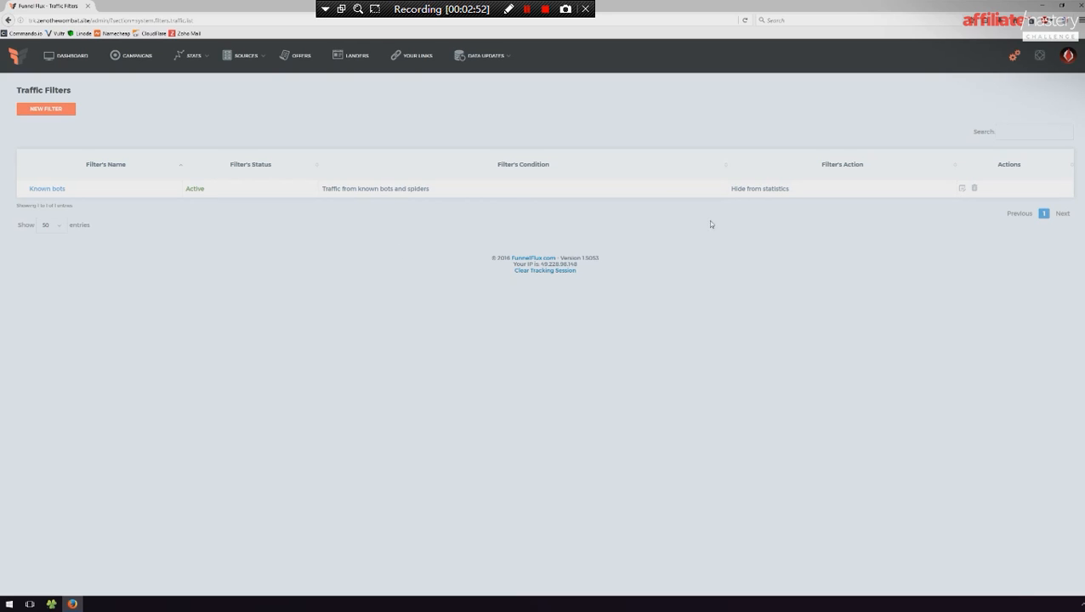
- Start a new traffic filter named Test Filter with the IP address condition and the Hide from statistics action
left_click(34, 114)
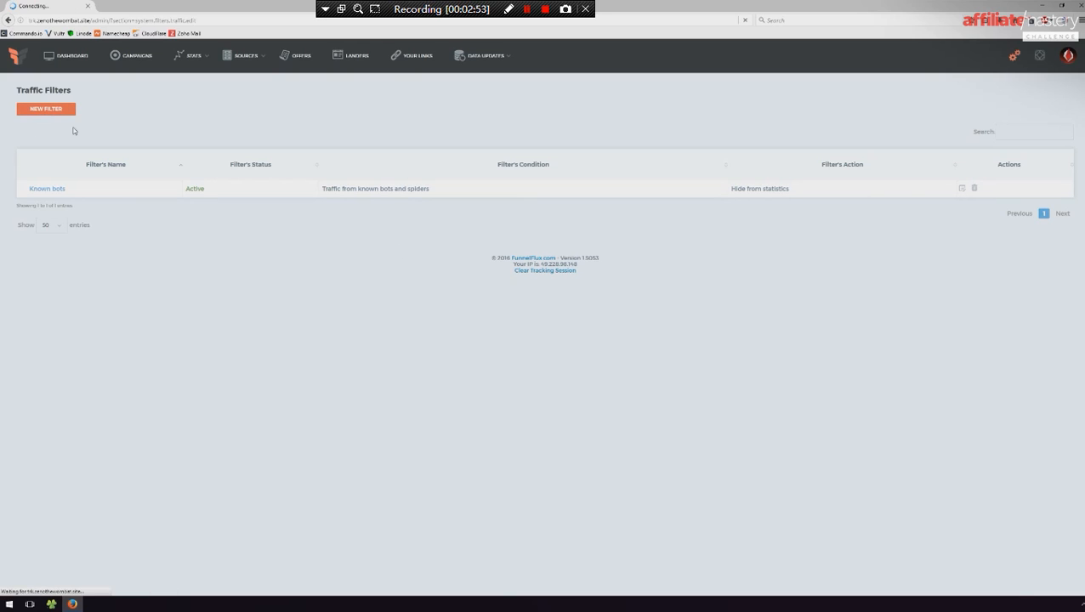
type("Test Iilter")
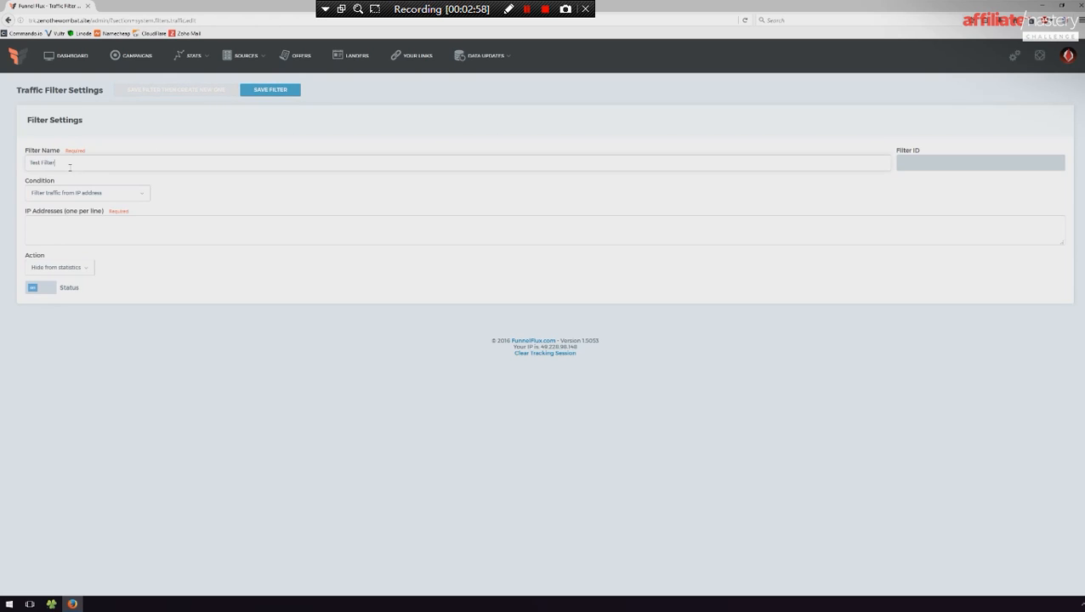
left_click(102, 192)
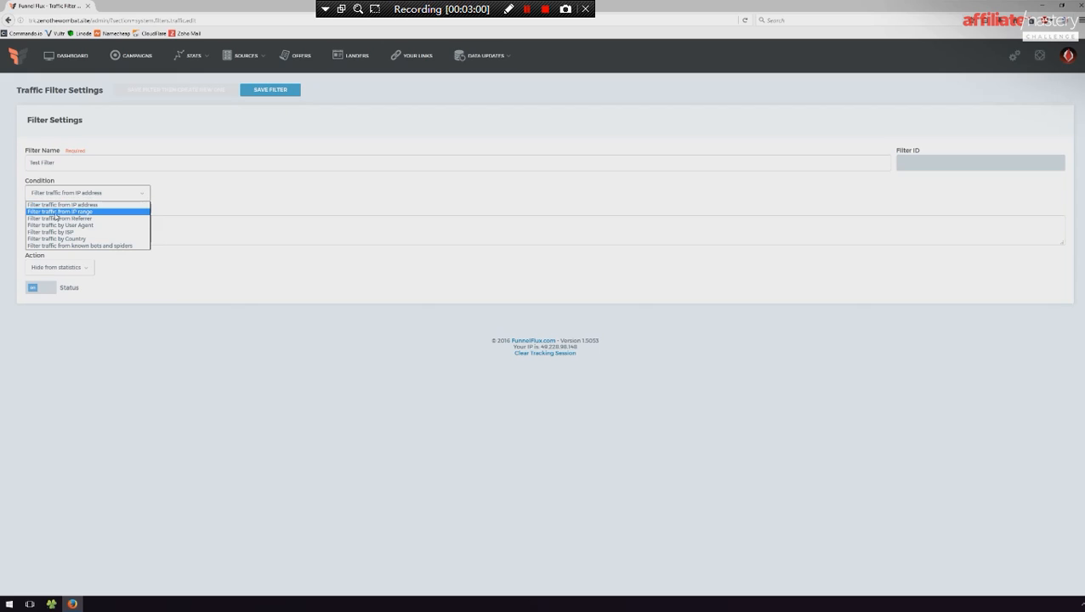
left_click(71, 205)
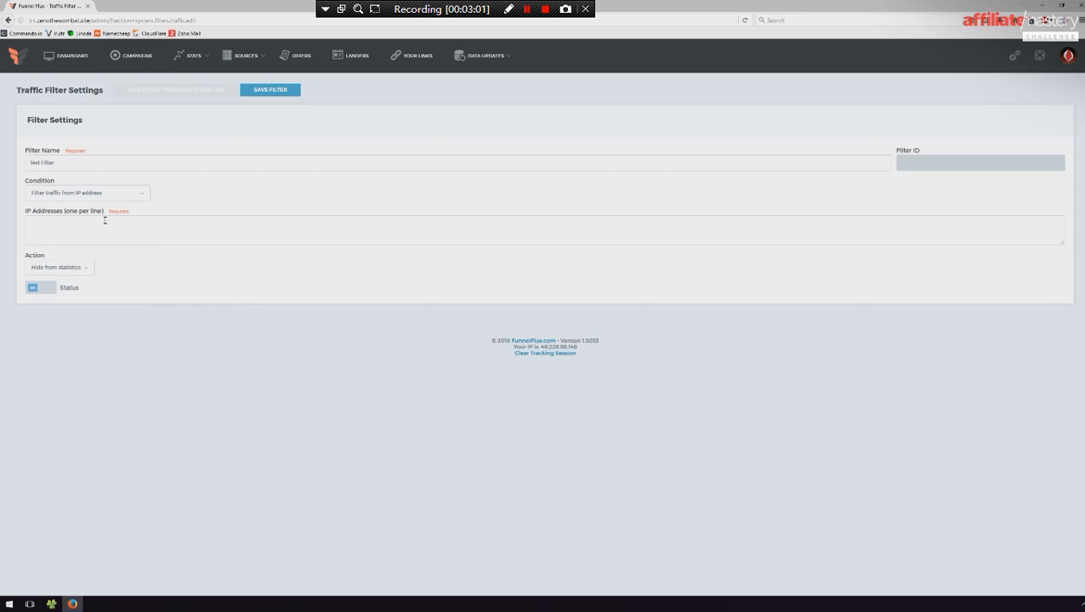
left_click(88, 269)
left_click(61, 293)
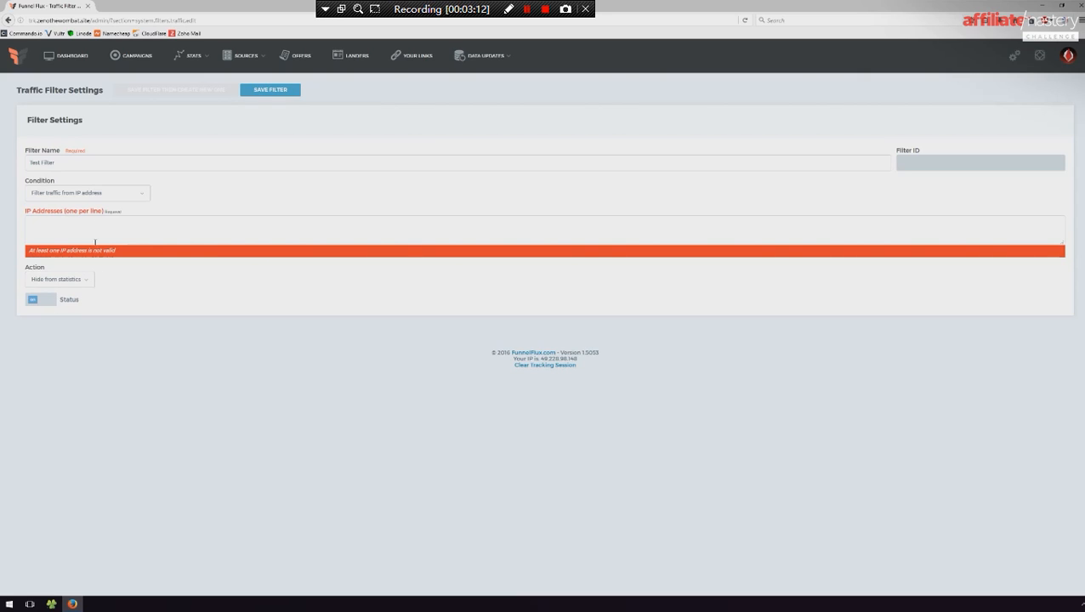
- Set Test Filter to filter traffic from known bots and spiders with the Hide & Redirect action
left_click(93, 194)
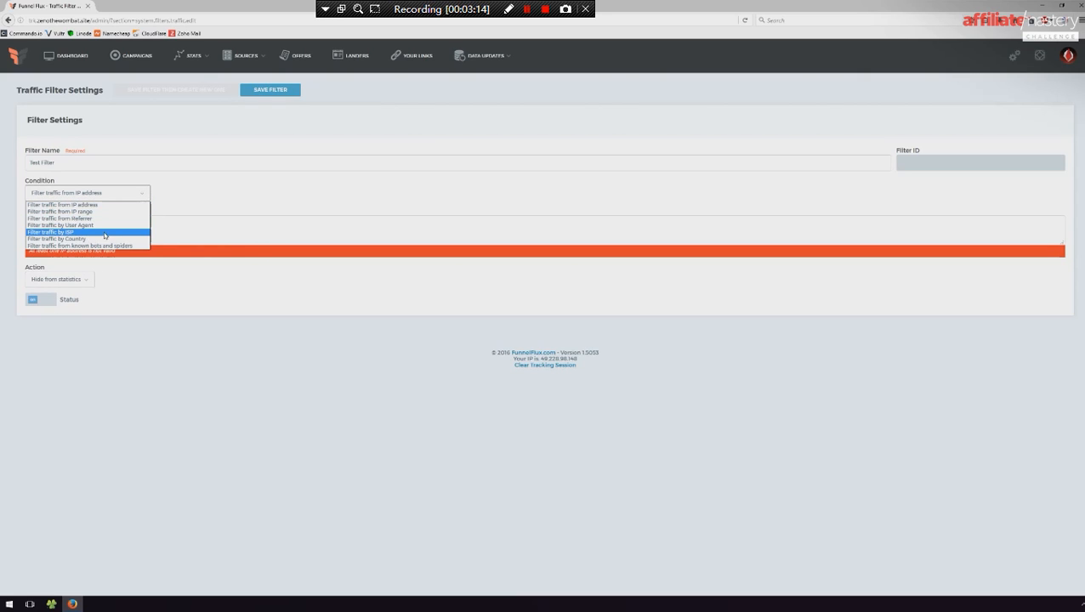
left_click(68, 247)
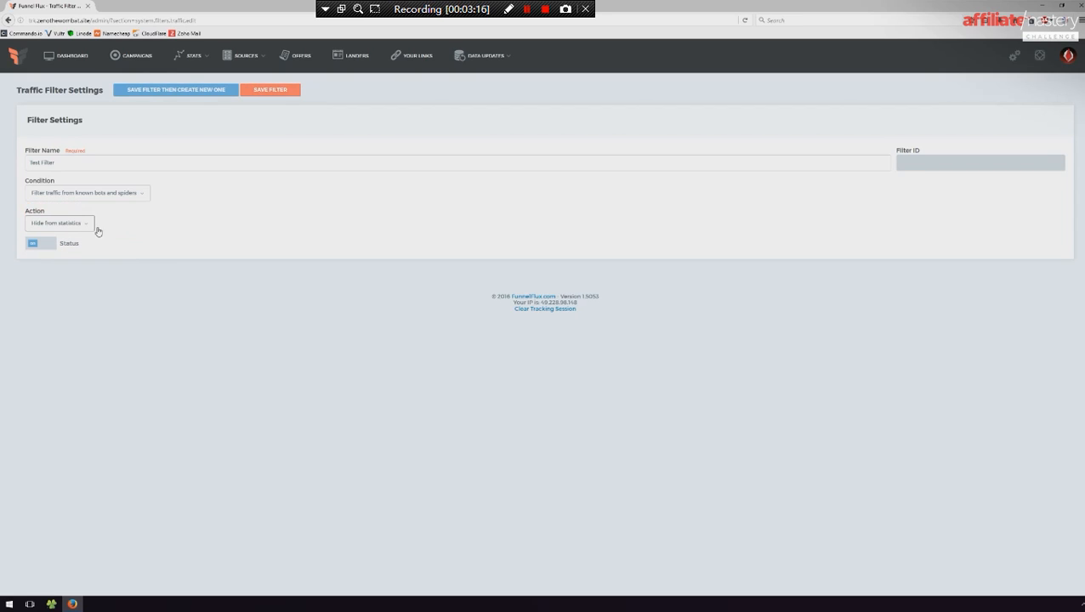
left_click(73, 226)
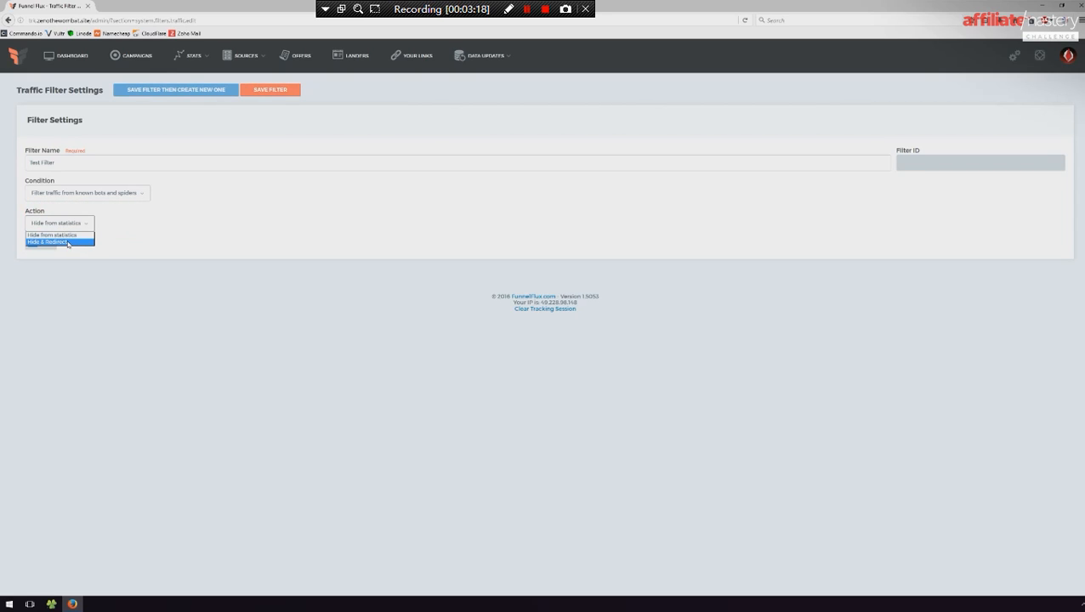
left_click(74, 236)
left_click(75, 222)
left_click(56, 242)
left_click(89, 249)
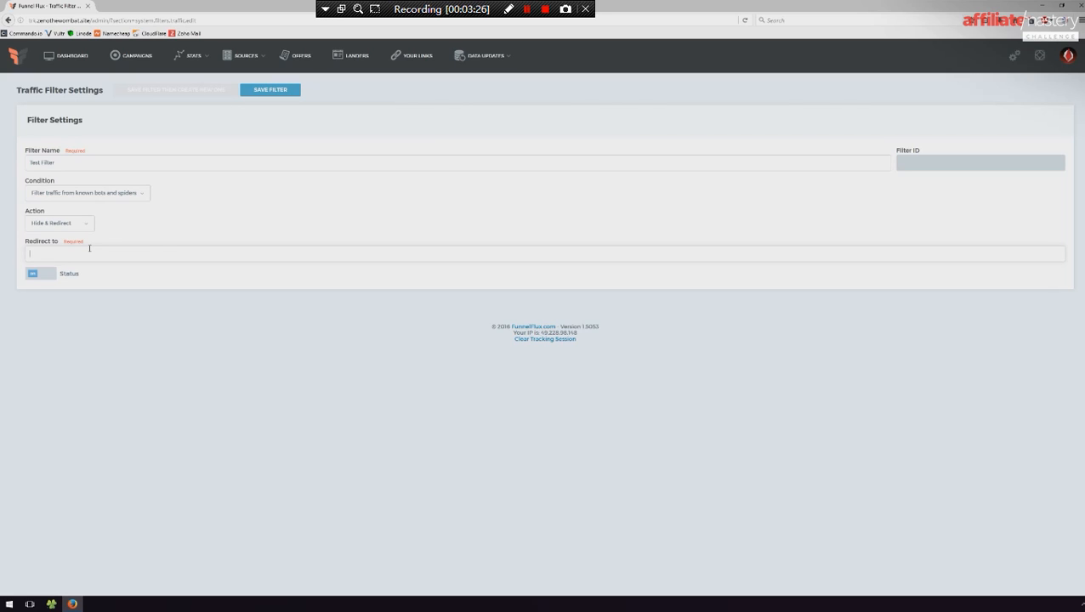
- Change Test Filter to filter traffic by ISP containing amazon co inc with the Hide from statistics action, and save it
left_click(99, 194)
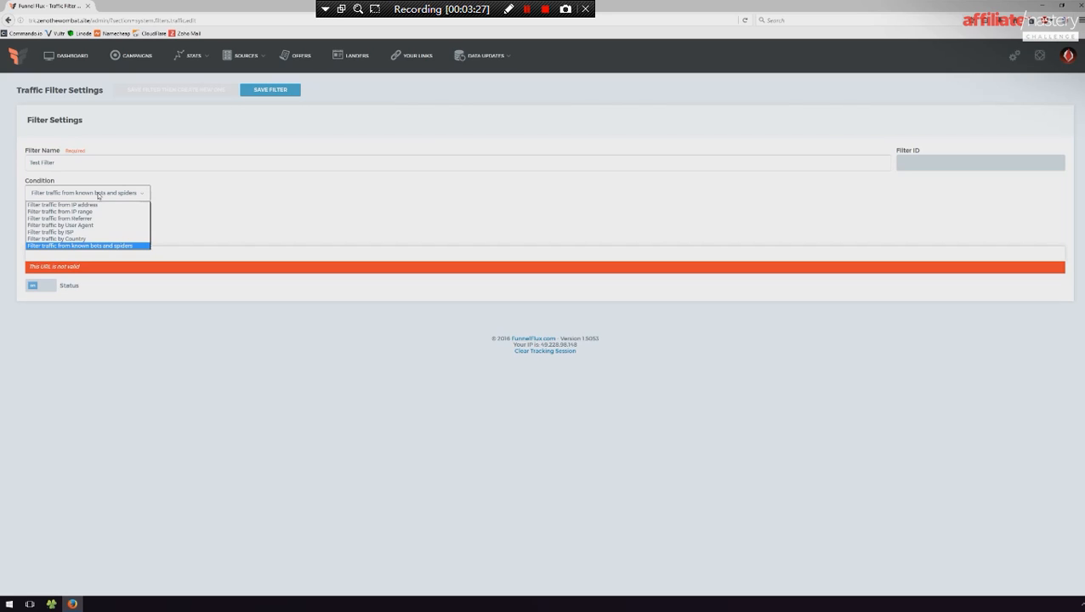
left_click(72, 233)
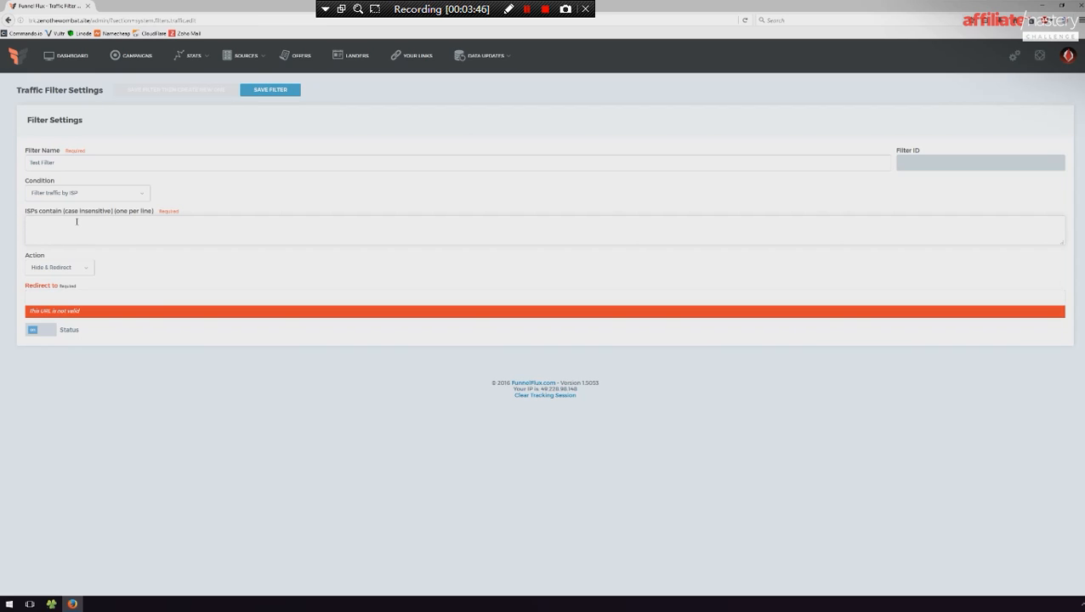
type("amazon co inc")
left_click(69, 267)
left_click(61, 281)
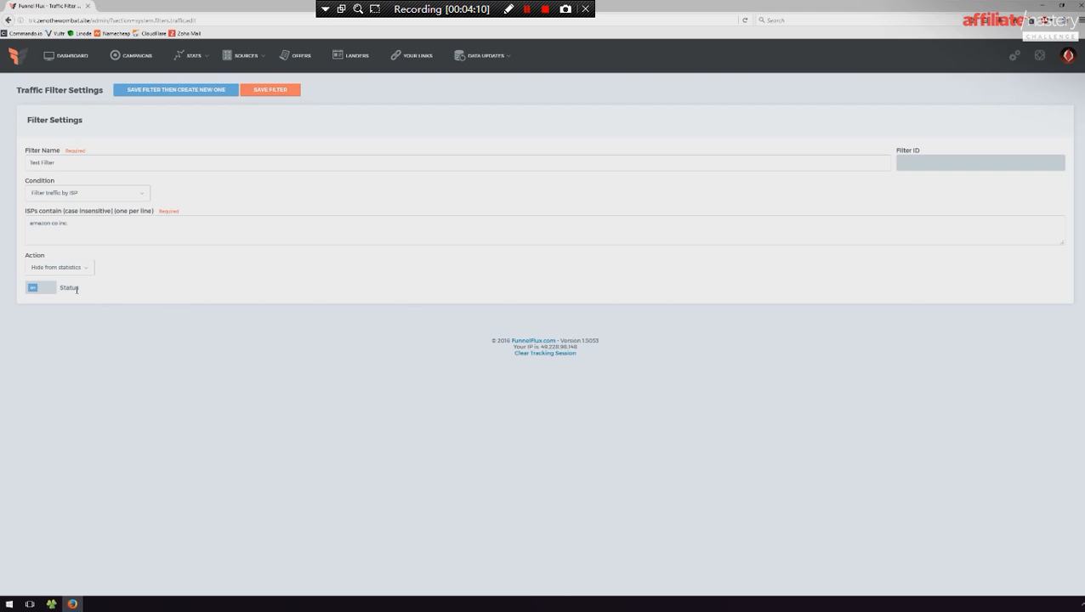
left_click(259, 90)
- View the System Updates page and the Access Log
mouse_move(1015, 58)
left_click(1003, 108)
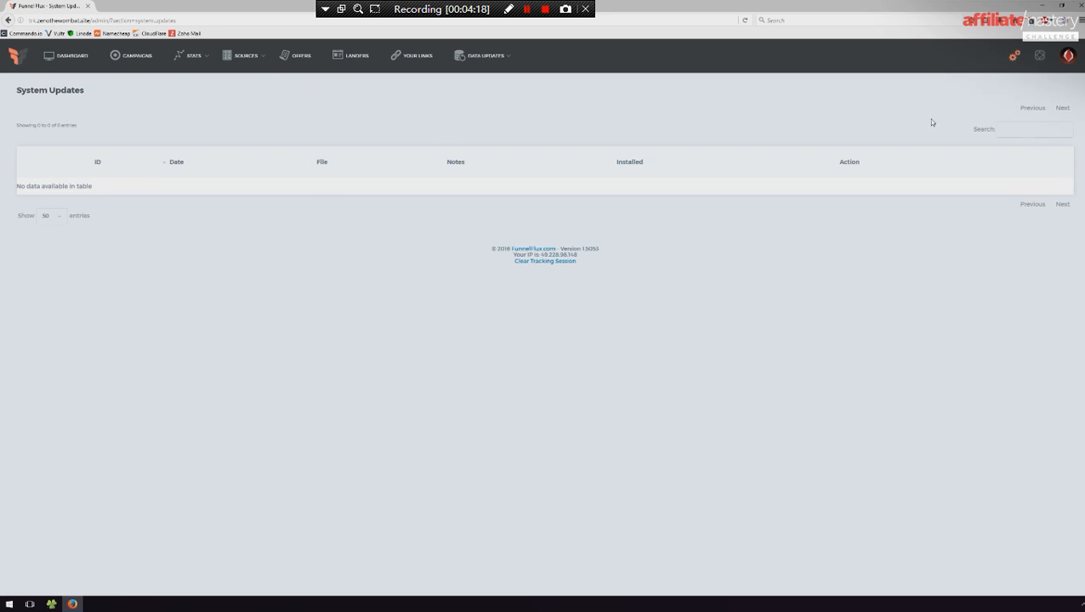
mouse_move(1008, 57)
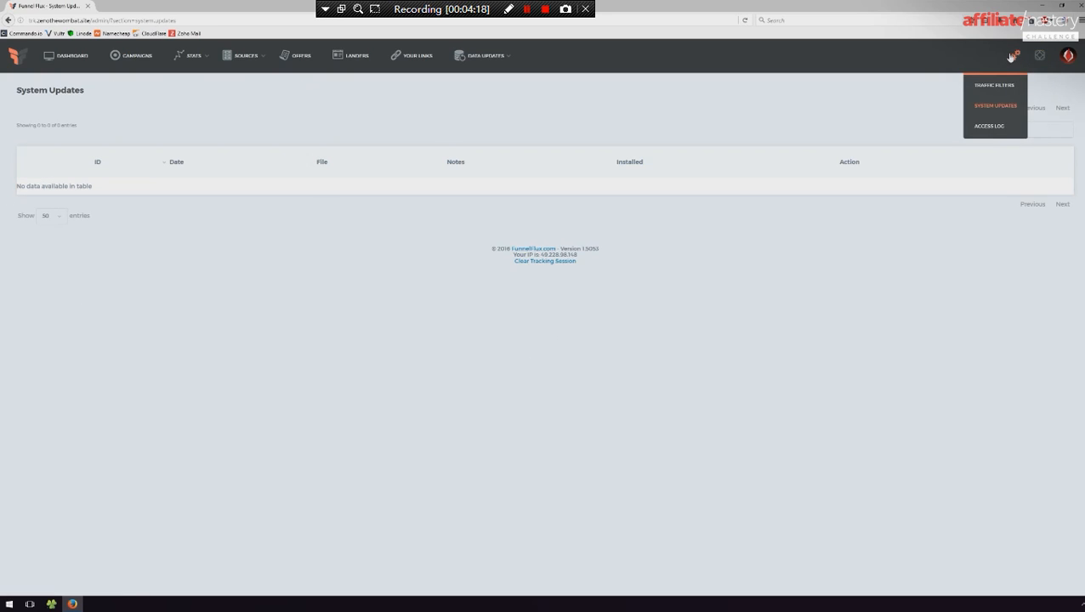
left_click(994, 128)
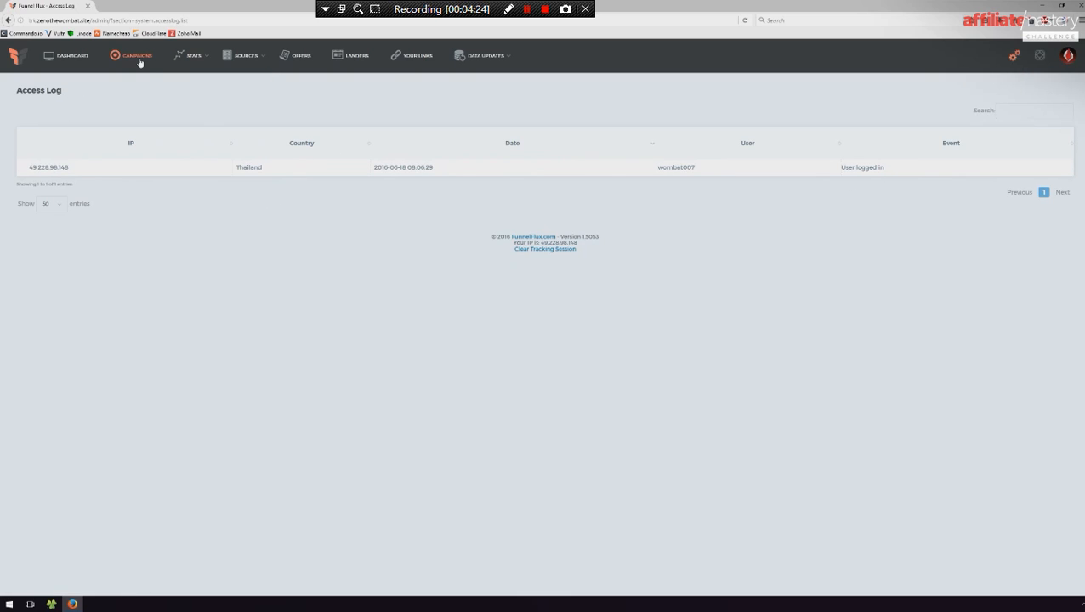
- Start a new traffic source named Test Source from the Traffic Sources list
mouse_move(502, 68)
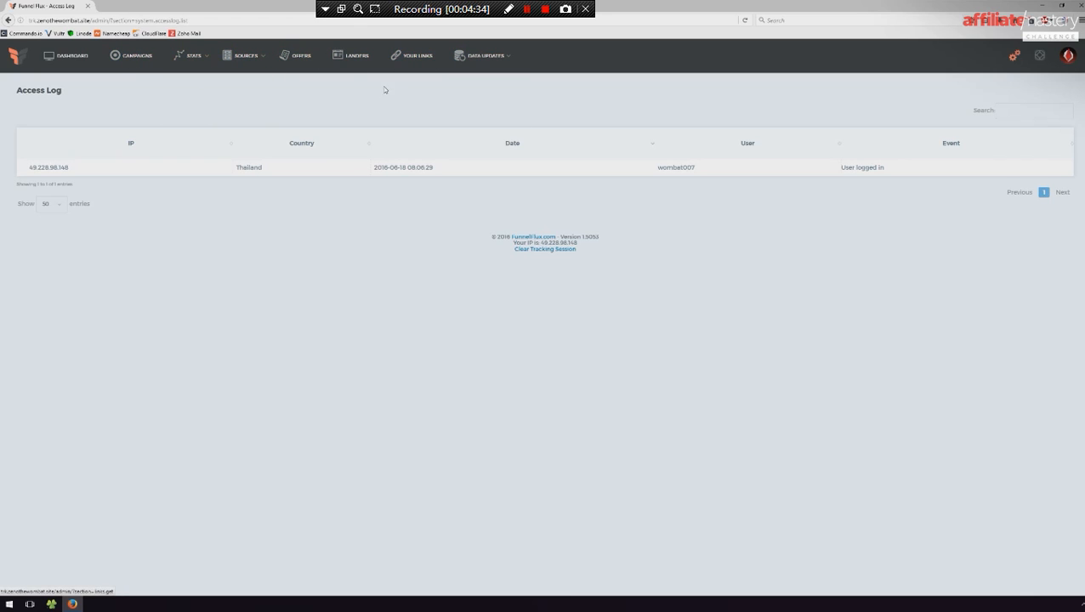
mouse_move(252, 62)
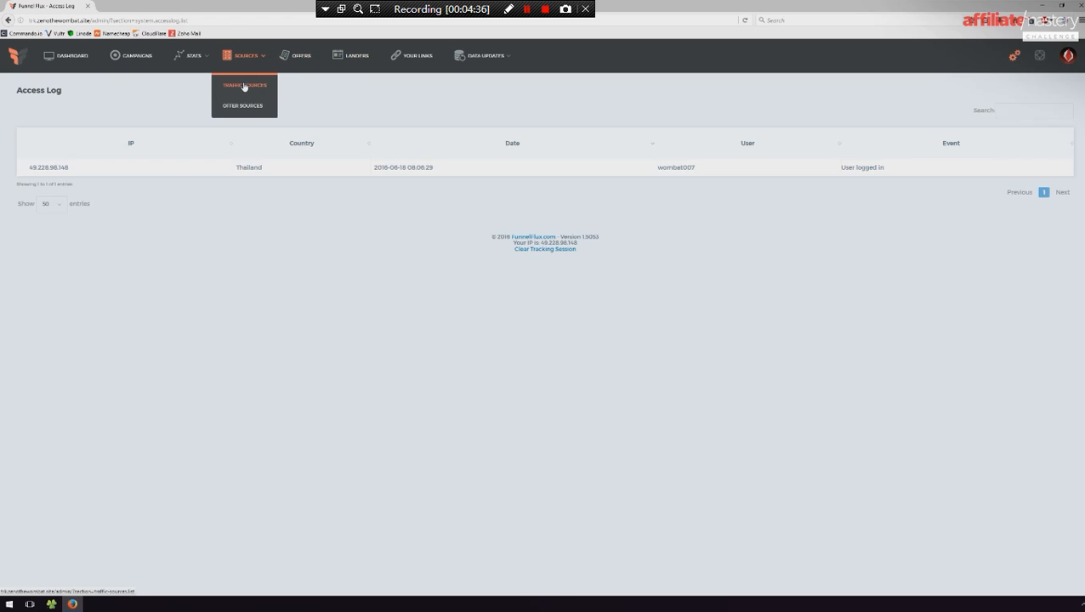
left_click(244, 86)
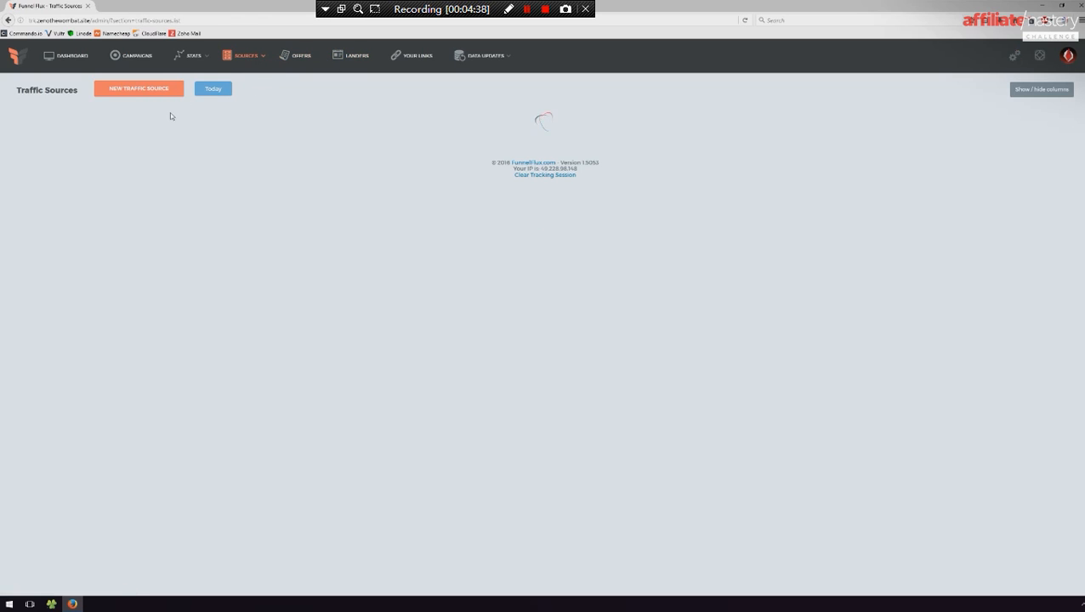
left_click(147, 90)
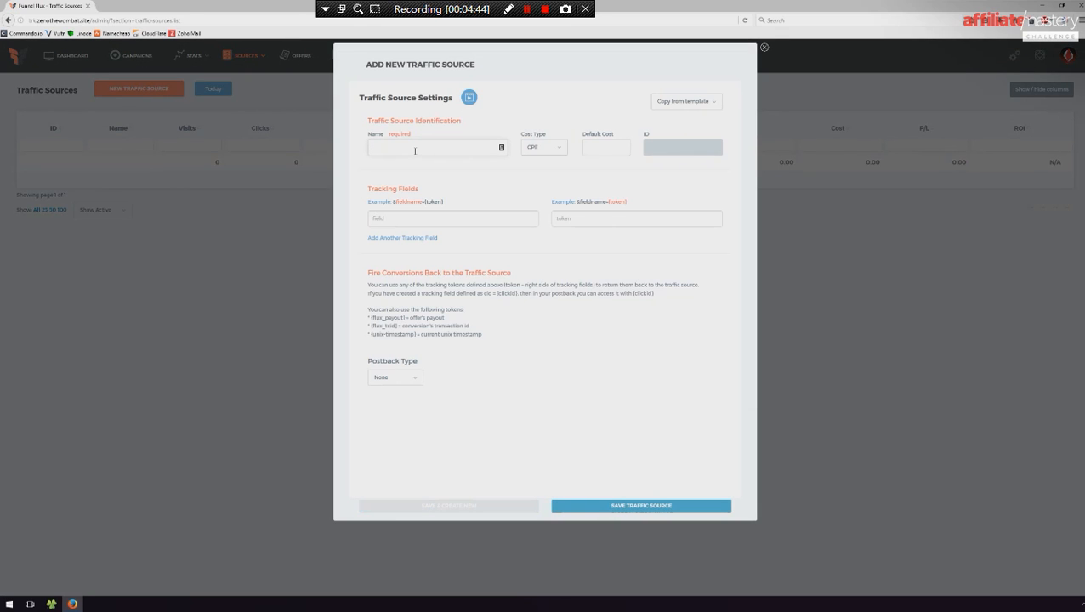
type("Test Source")
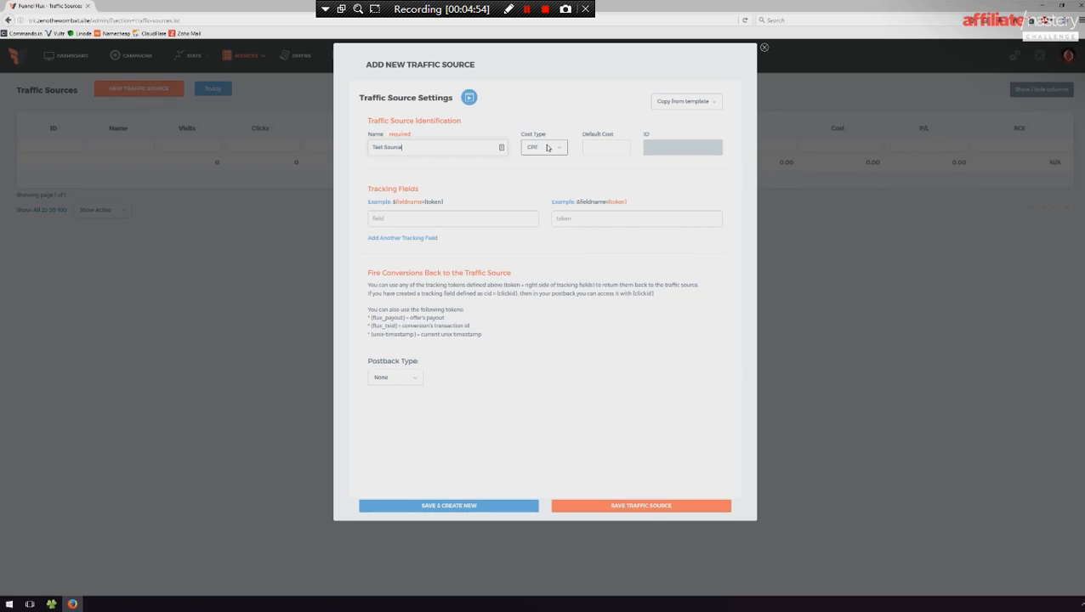
- Examine the CPE and CPA cost type options and the default cost field of the new traffic source
left_click(549, 146)
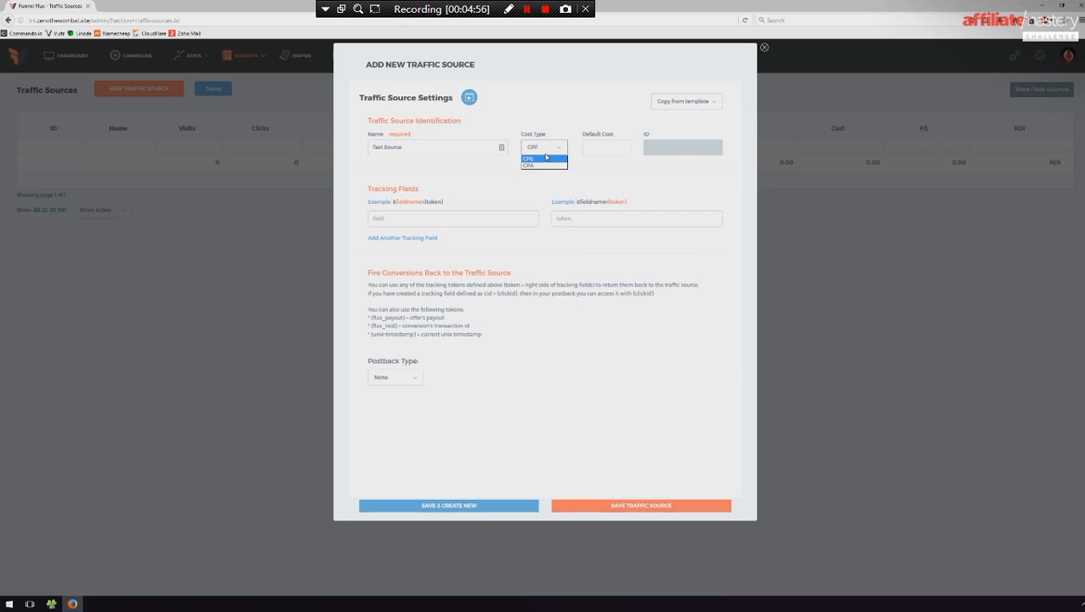
left_click(546, 156)
left_click(543, 152)
left_click(548, 159)
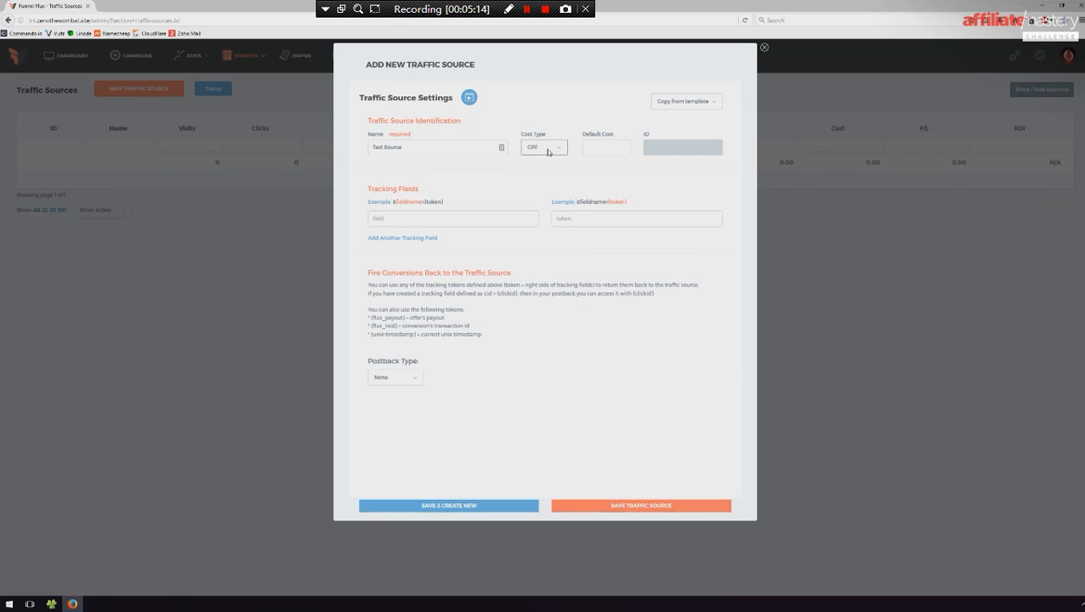
left_click(549, 152)
left_click(543, 167)
left_click(546, 147)
left_click(539, 162)
left_click(553, 150)
left_click(542, 152)
left_click(609, 147)
- Copy the ZeroPark template into the new traffic source, overwriting its current settings
left_click(702, 101)
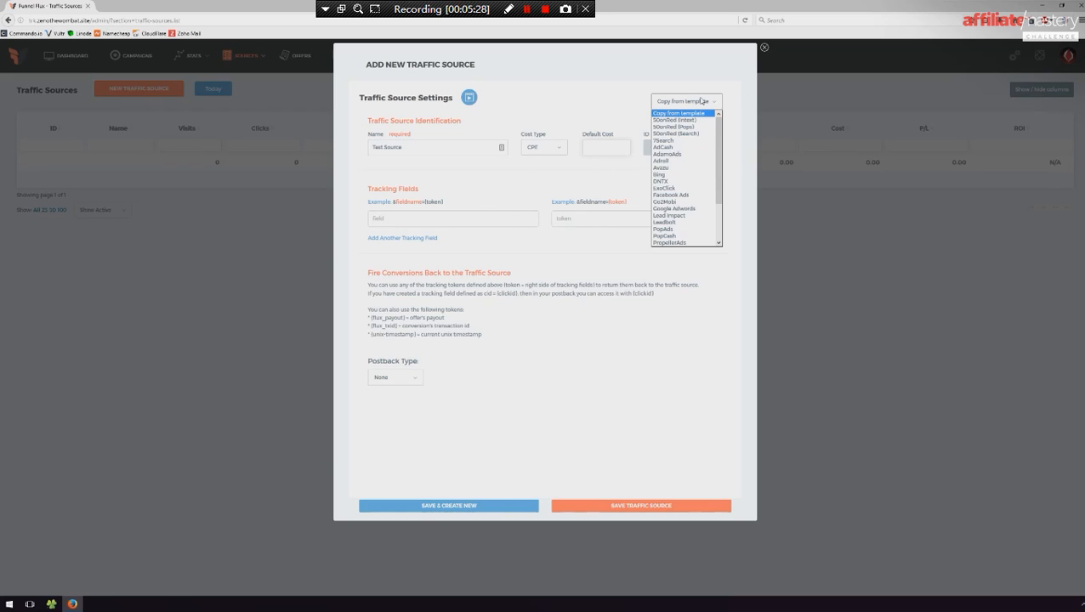
scroll(696, 207, "down", 3)
scroll(696, 209, "up", 3)
left_click_drag(718, 137, 721, 182)
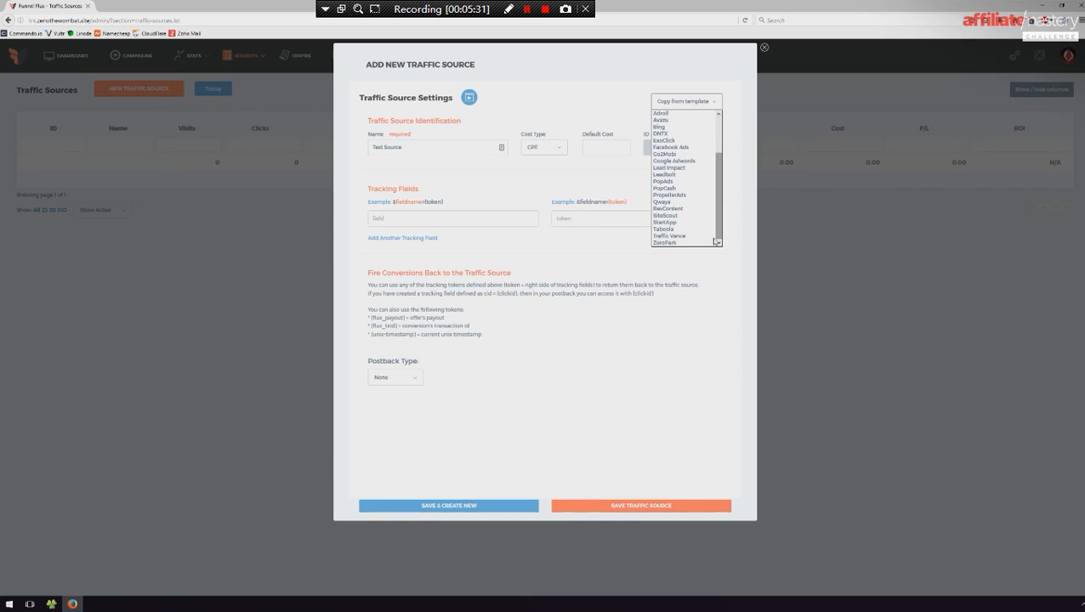
left_click(663, 243)
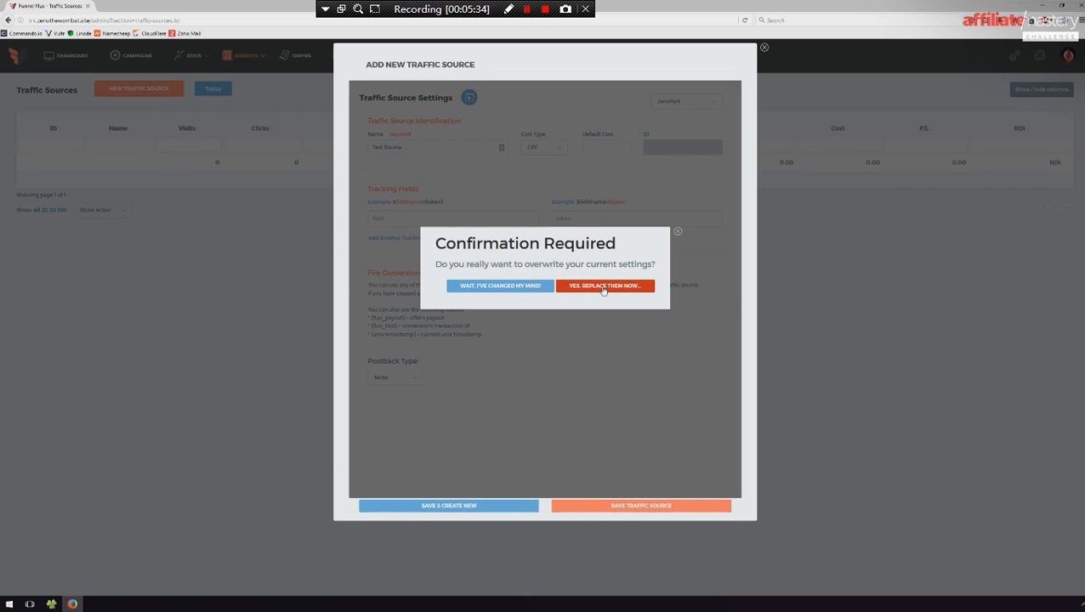
left_click(603, 285)
scroll(493, 349, "down", 3)
scroll(503, 386, "up", 3)
- Browse the list of available traffic source templates without choosing one
left_click(678, 102)
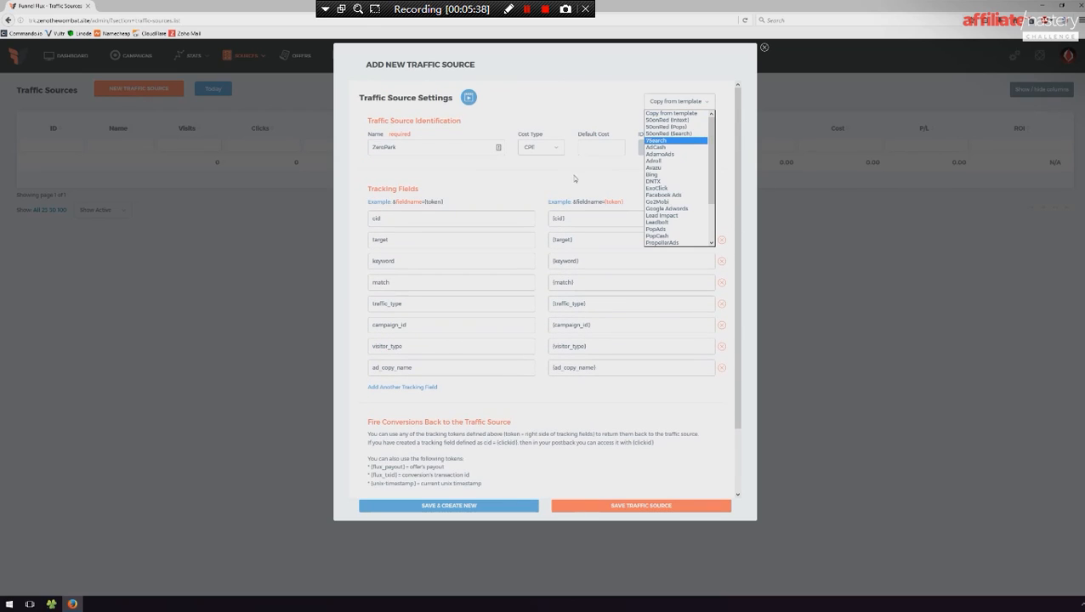
scroll(676, 207, "down", 2)
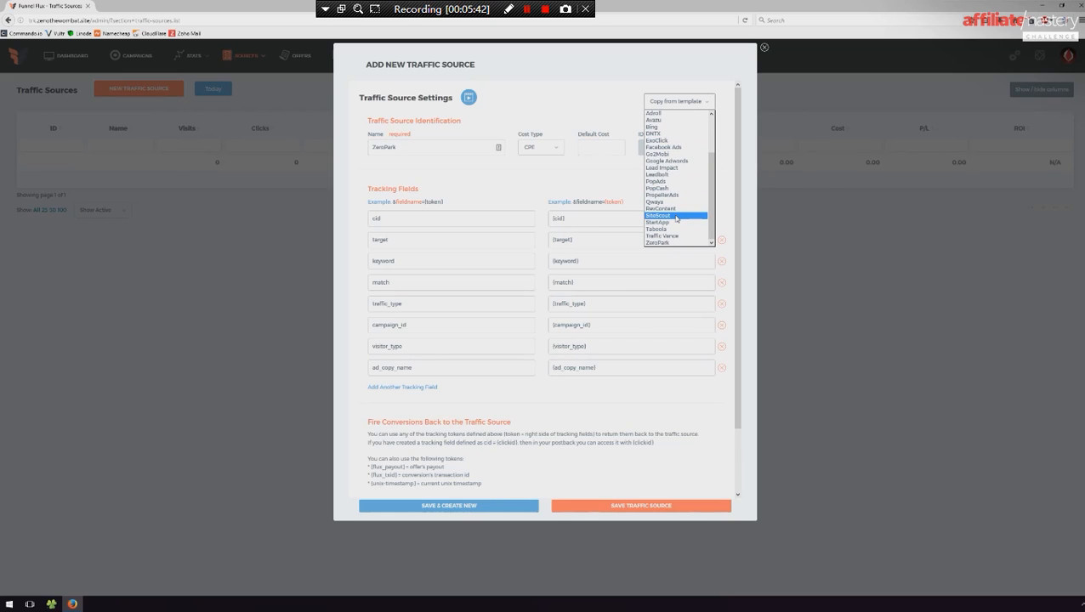
scroll(678, 215, "up", 2)
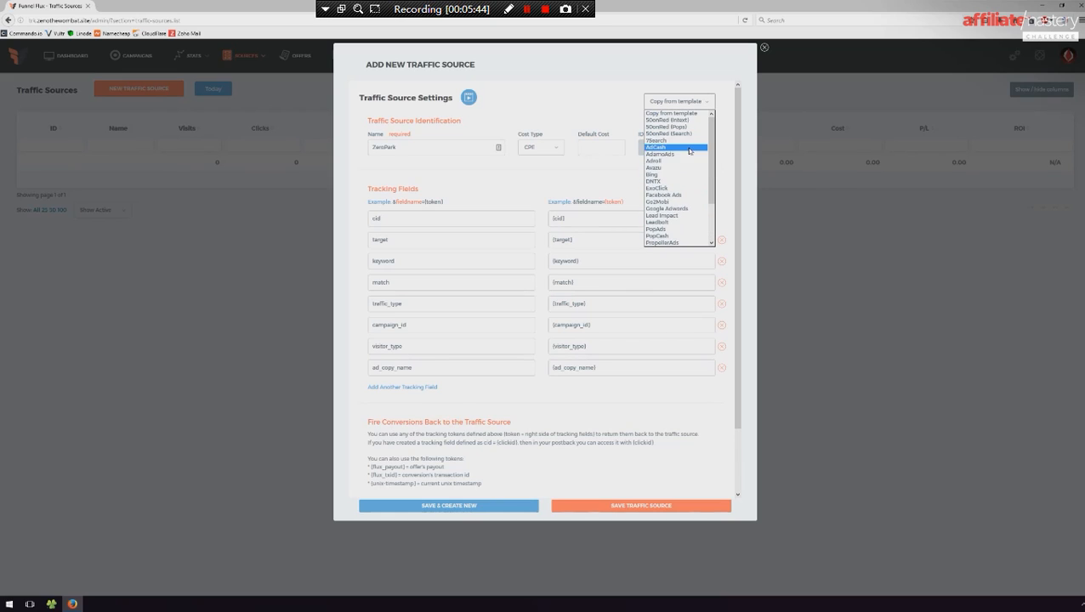
left_click(726, 123)
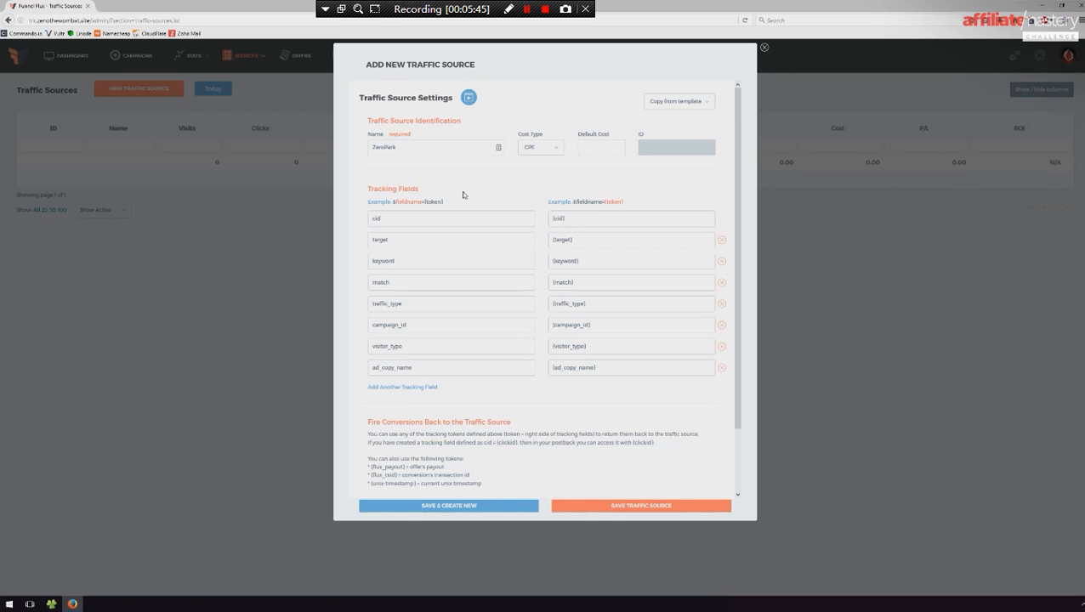
- Examine the ZeroPark source's name, tracking fields and postback URL settings
double_click(497, 147)
scroll(460, 138, "down", 1)
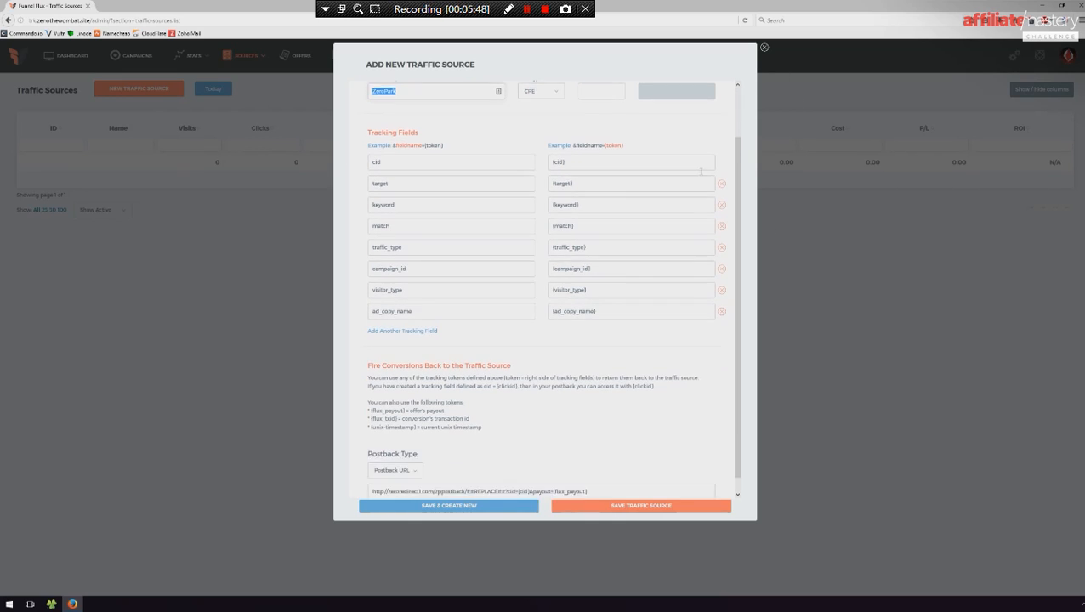
left_click(411, 143)
left_click_drag(411, 143, 332, 149)
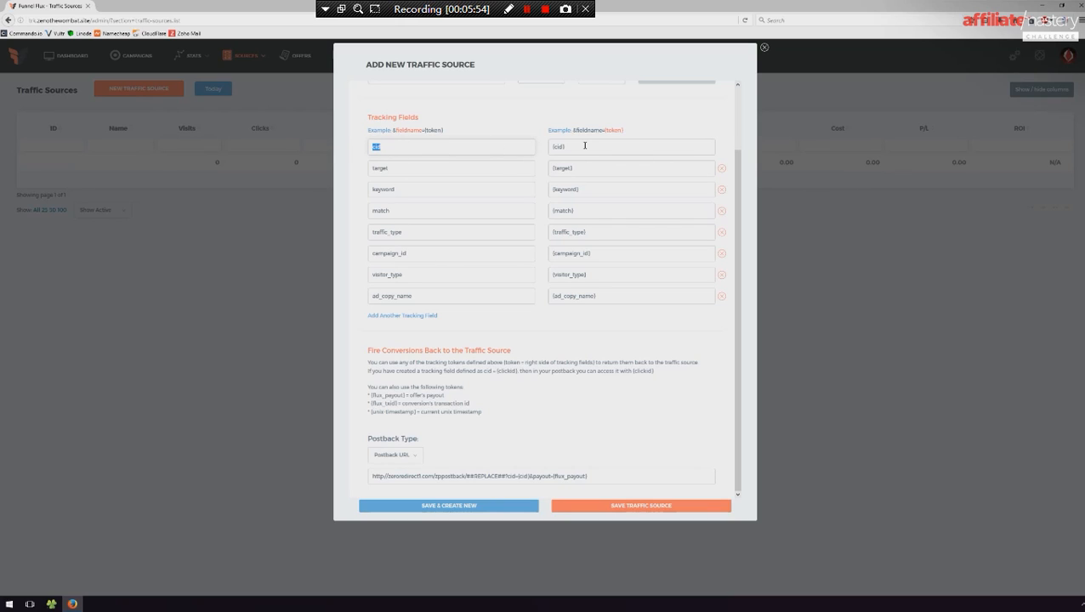
scroll(562, 268, "up", 2)
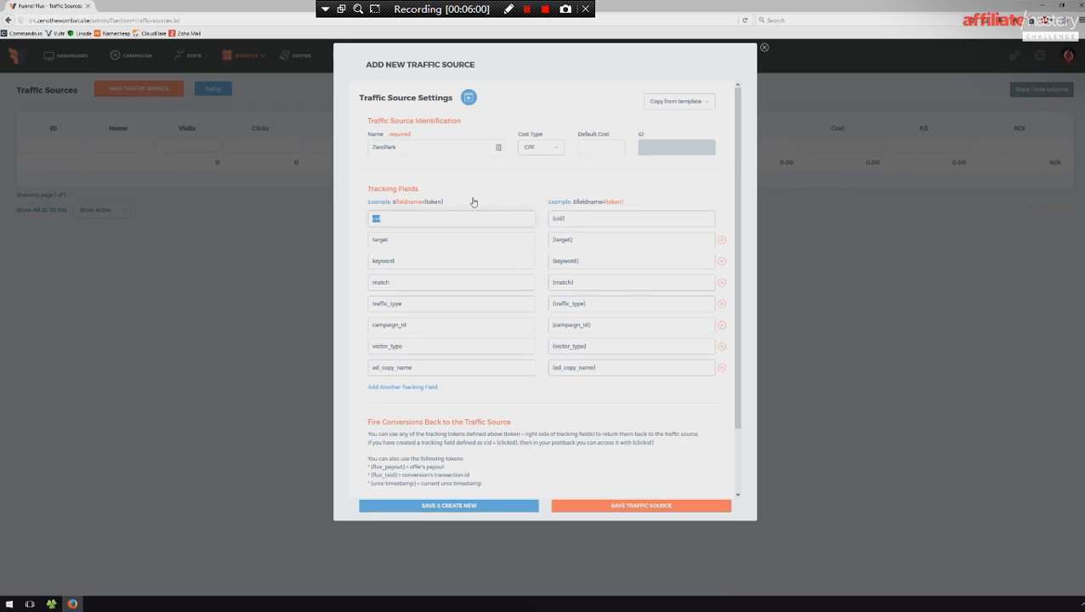
- Preview the Traffic Source Settings help video and examine the first tracking fields and their matching tokens
left_click(469, 98)
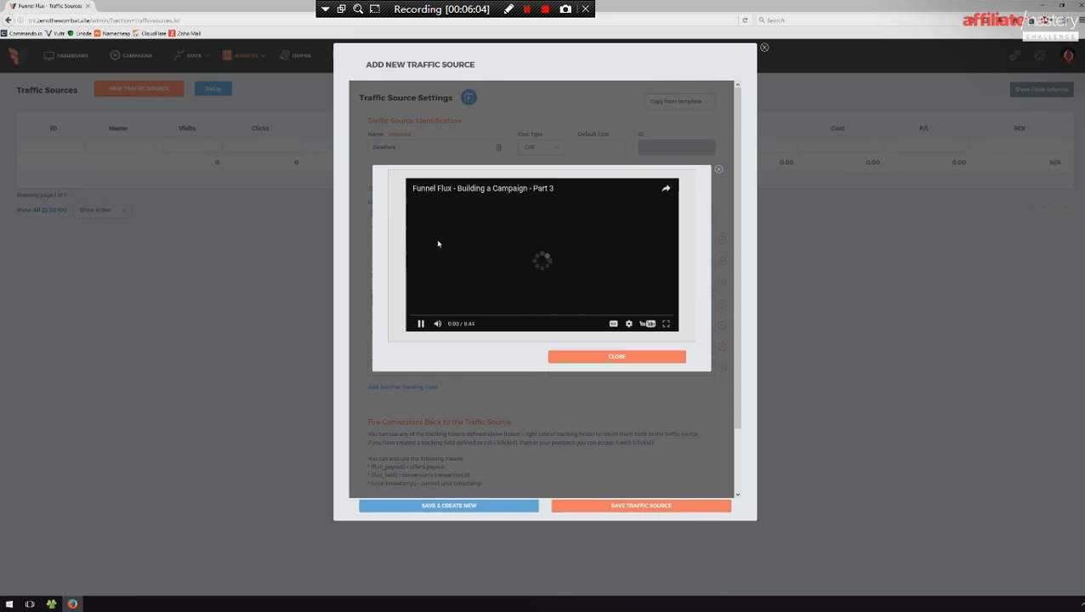
left_click(718, 170)
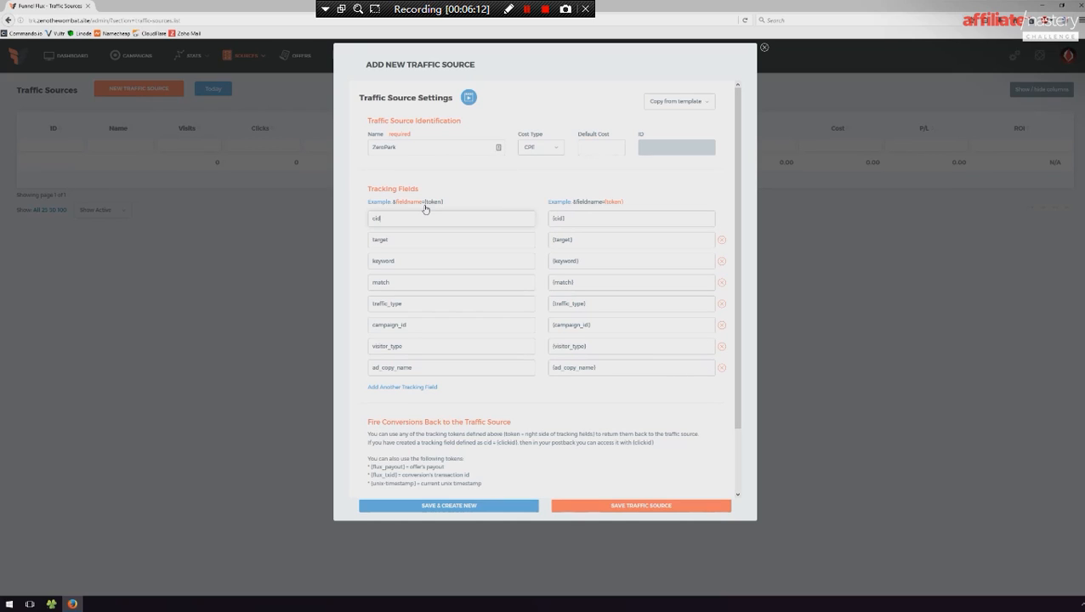
left_click_drag(399, 219, 368, 219)
key("Tab")
left_click_drag(404, 240, 353, 242)
key("Tab")
key("Tab")
left_click(434, 222)
triple_click(561, 219)
- Overwrite the traffic source settings with the AdCash template
left_click(686, 103)
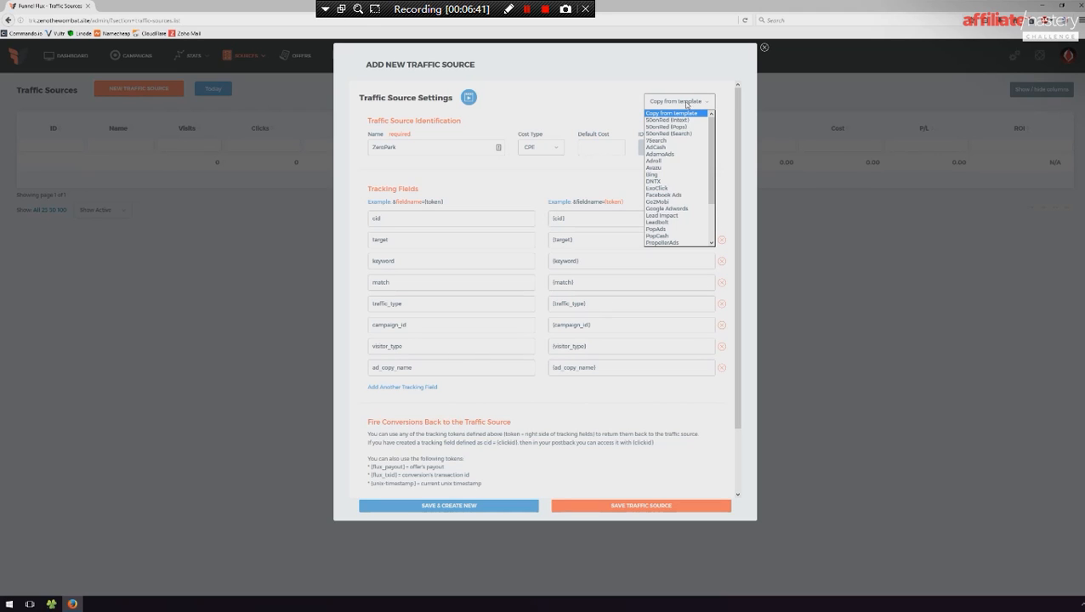
left_click(683, 148)
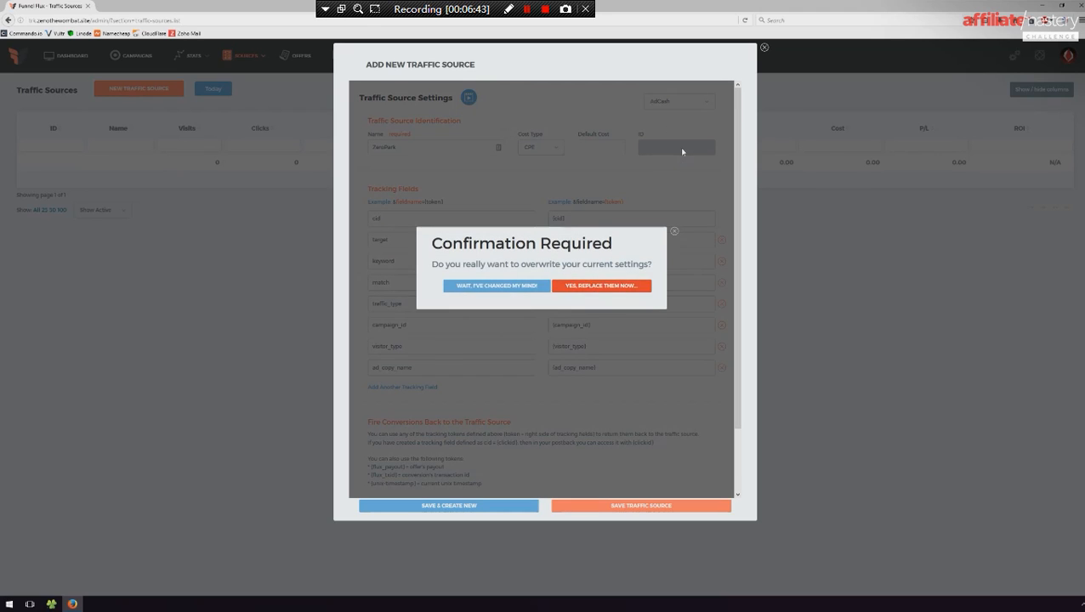
left_click(599, 288)
- Replace the traffic source settings with the SiteScout template
left_click(685, 102)
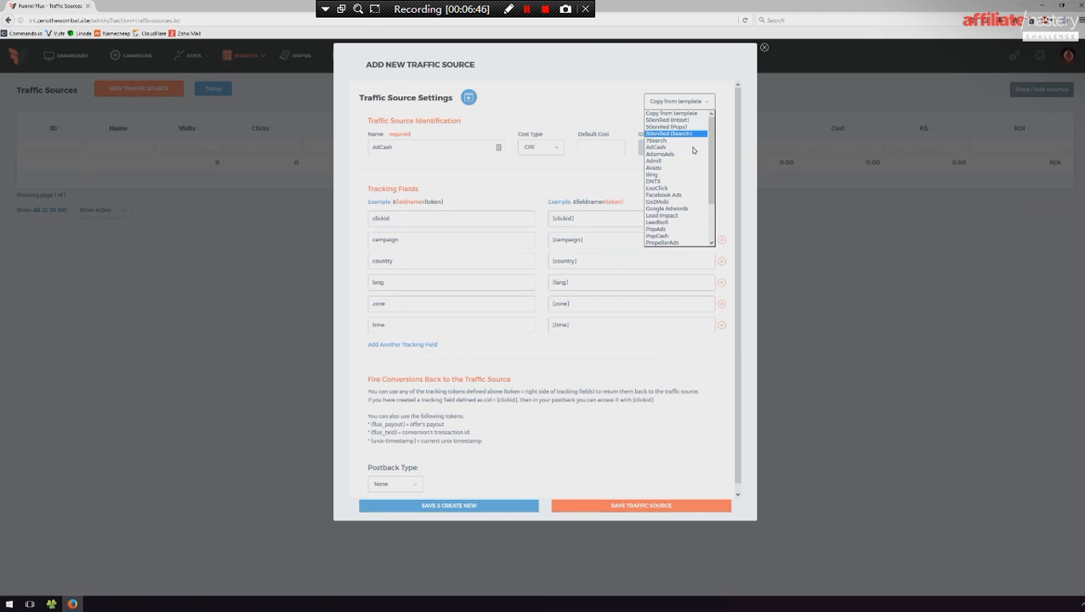
left_click(669, 217)
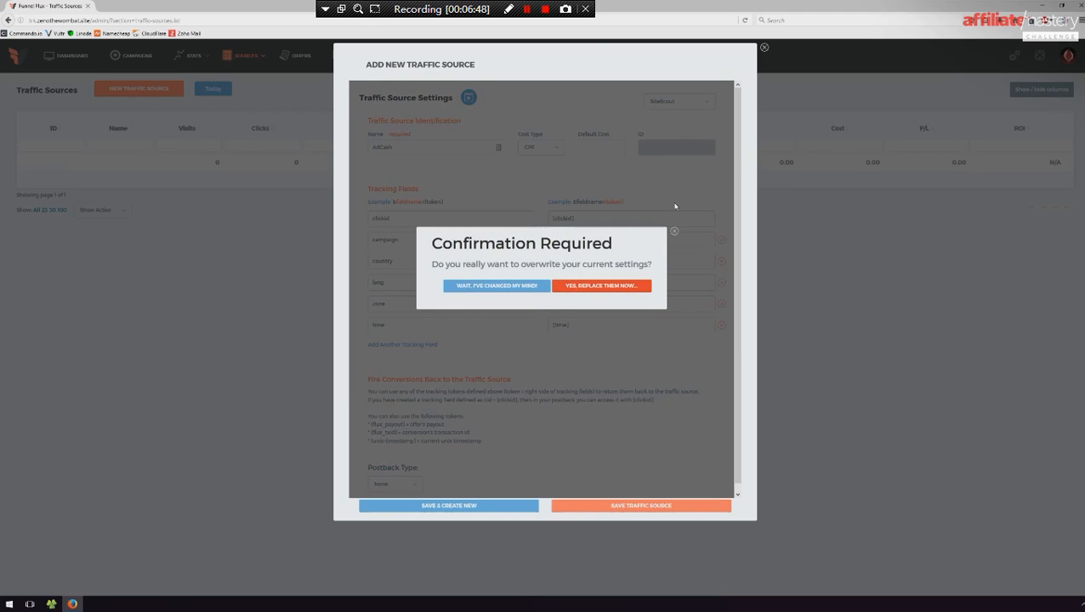
left_click(600, 290)
- Overwrite the traffic source settings with the Traffic Vance template
left_click(695, 103)
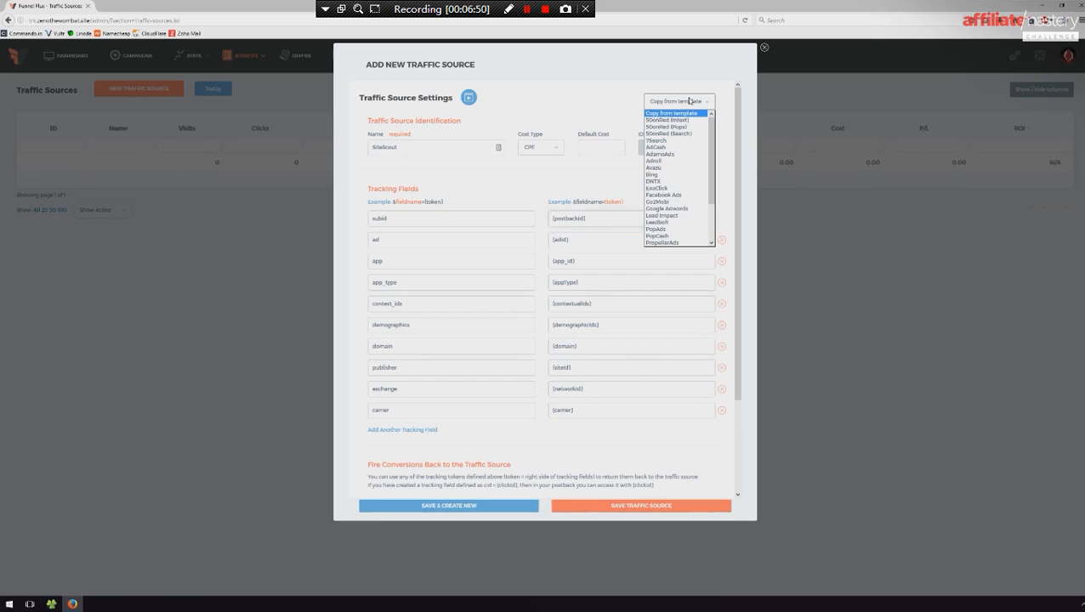
scroll(691, 211, "down", 2)
left_click(660, 238)
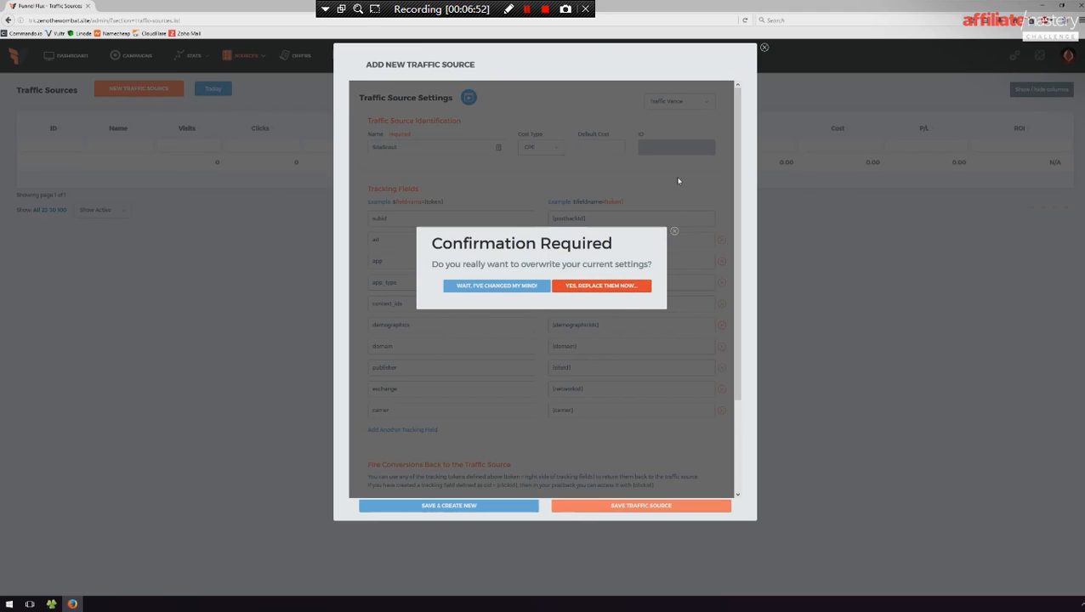
left_click(619, 287)
- Replace the traffic source settings with the Lead Impact template and check its tracking tokens
left_click(687, 101)
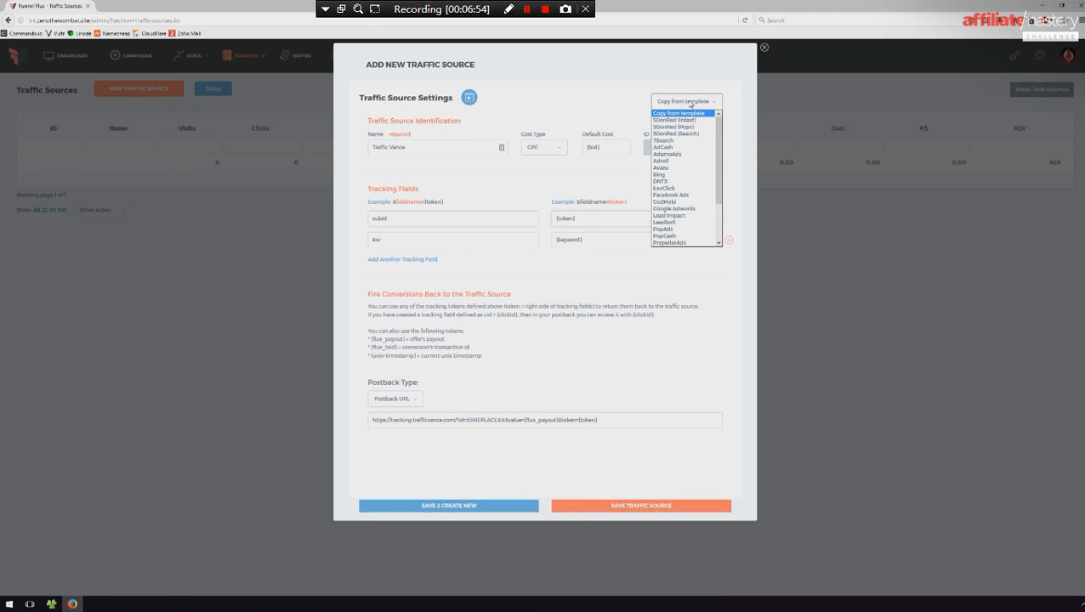
left_click(681, 223)
left_click(633, 284)
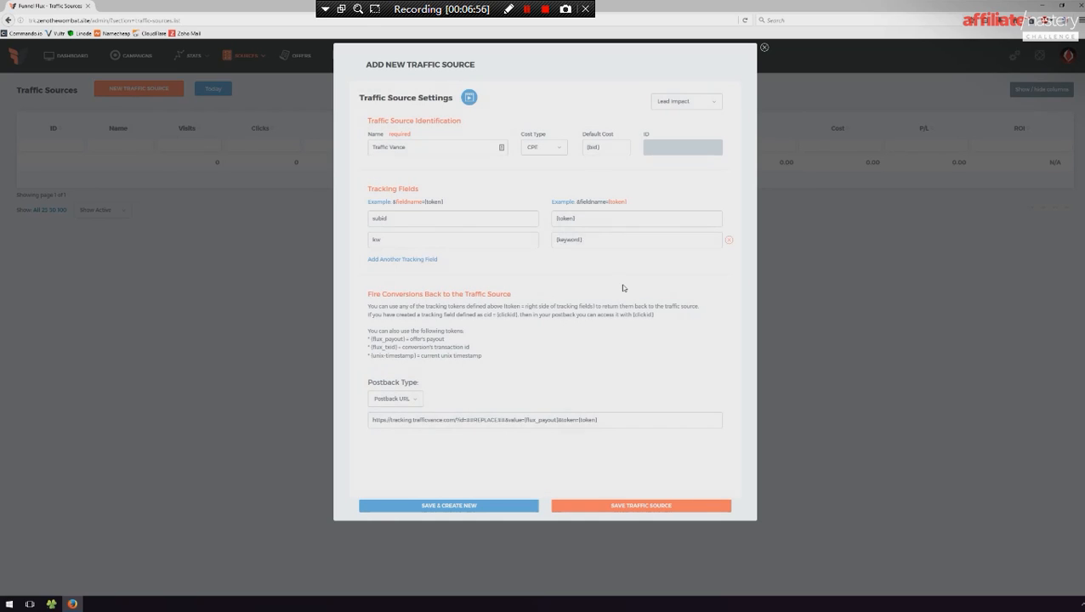
left_click_drag(590, 240, 554, 239)
left_click(589, 219)
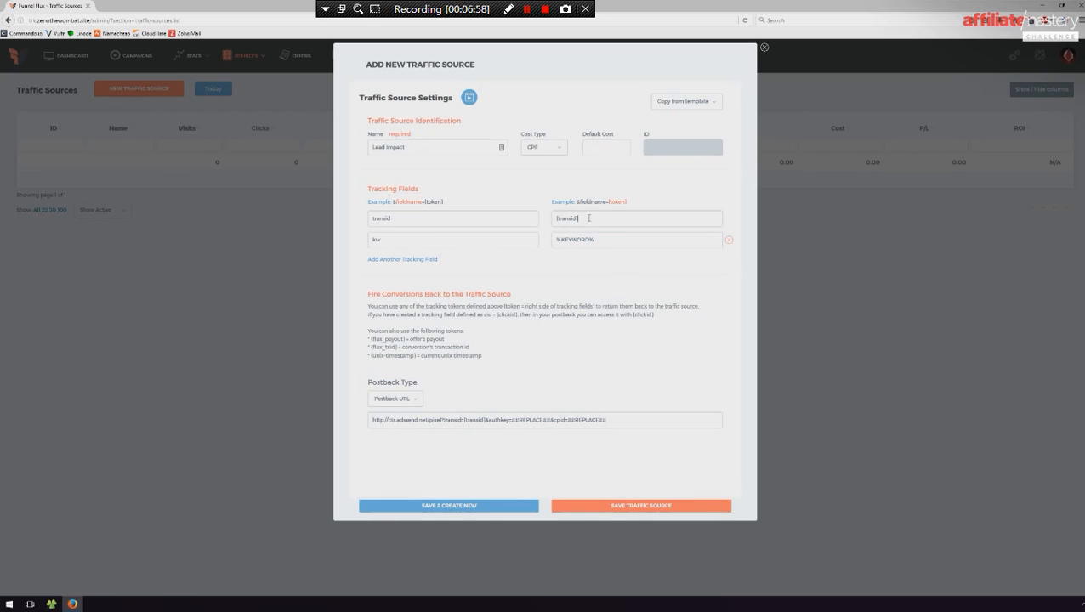
- Load the Bing template over the current traffic source settings
left_click(697, 100)
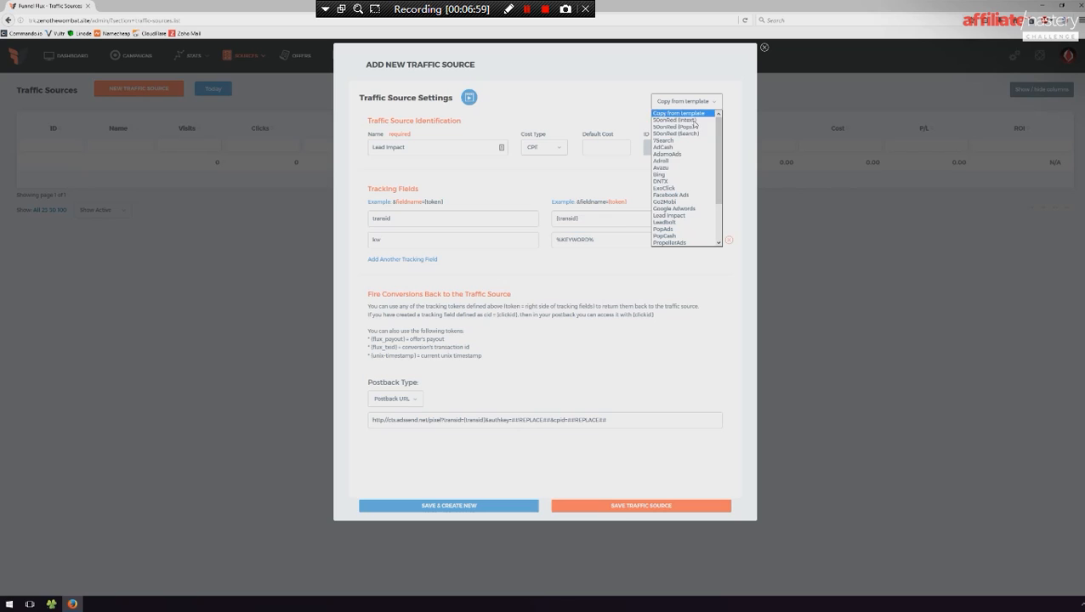
left_click(671, 176)
left_click(621, 285)
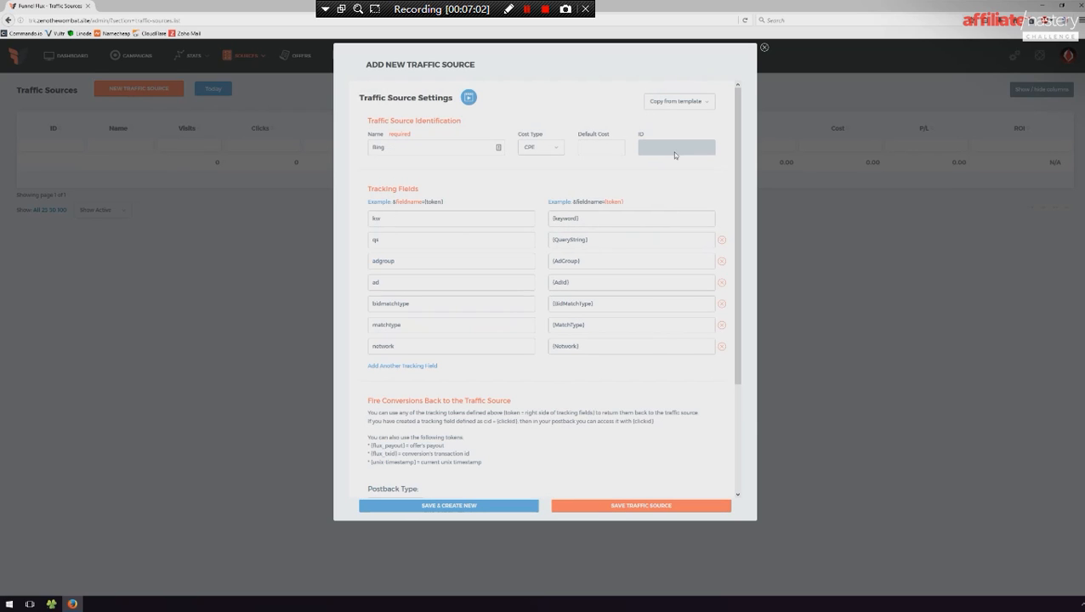
- Overwrite the traffic source settings with the Go2Mobi template and review its clickid field's token
left_click(680, 101)
left_click(676, 202)
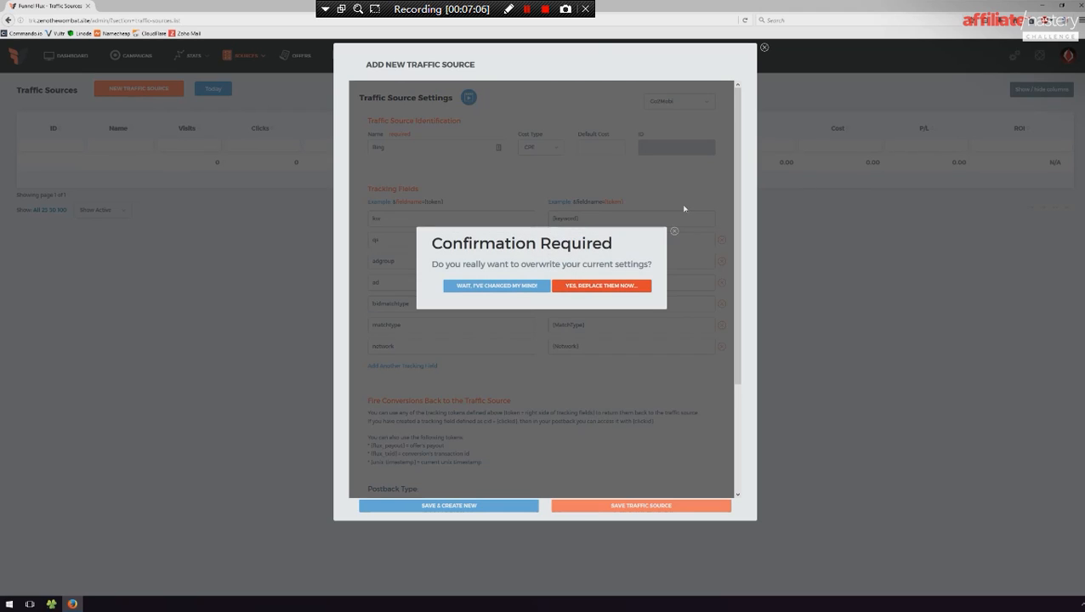
left_click(608, 285)
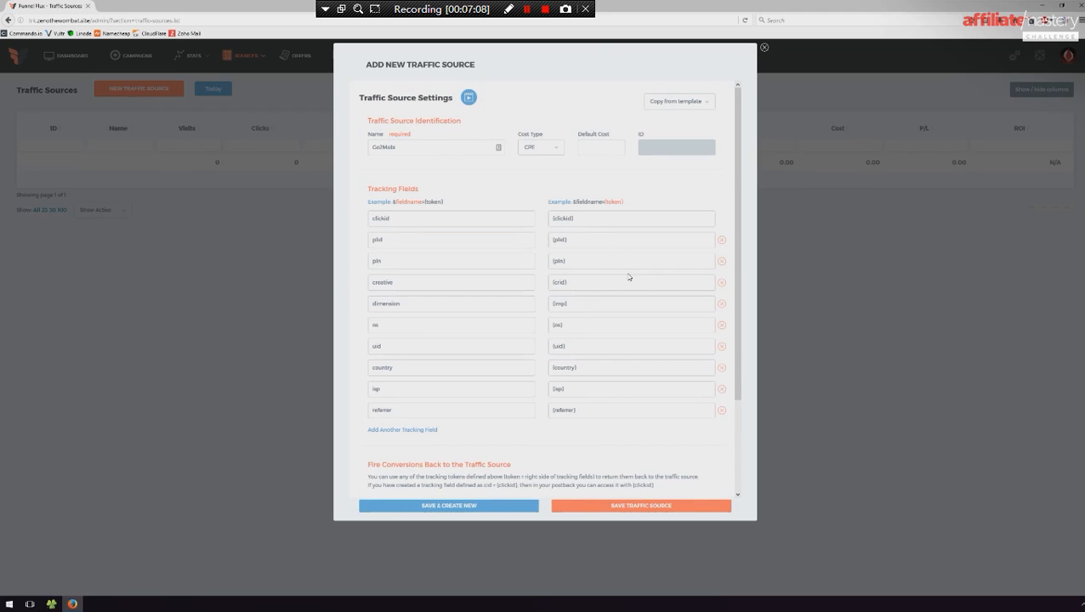
scroll(636, 255, "down", 3)
scroll(635, 238, "up", 3)
left_click_drag(573, 219, 542, 221)
left_click(640, 221)
- Replace the traffic source settings with the StartApp template and inspect the subid field's token
left_click(697, 101)
left_click_drag(711, 182, 714, 227)
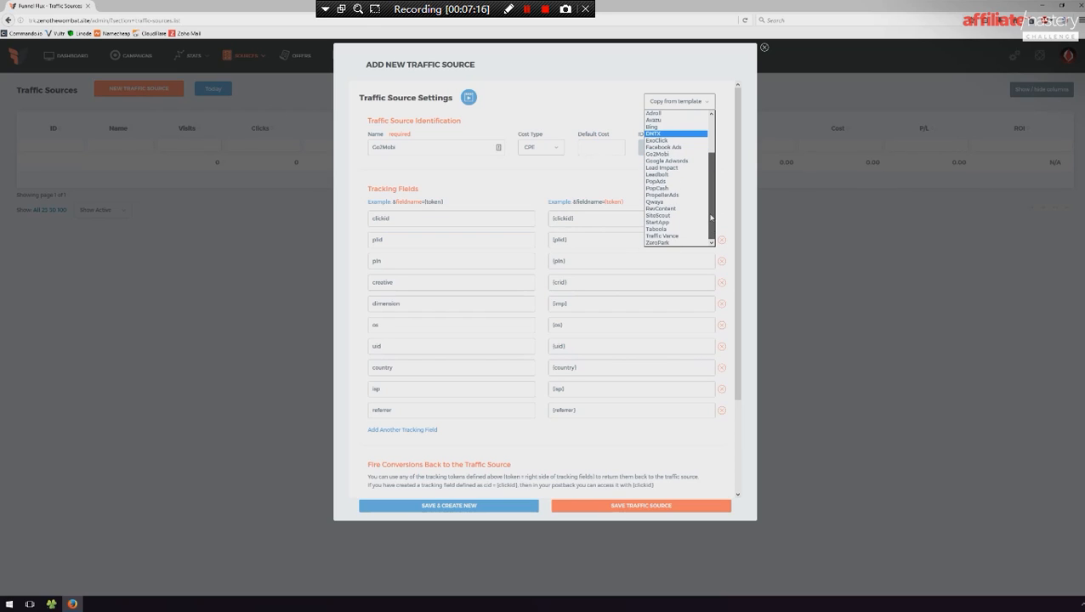
left_click(667, 225)
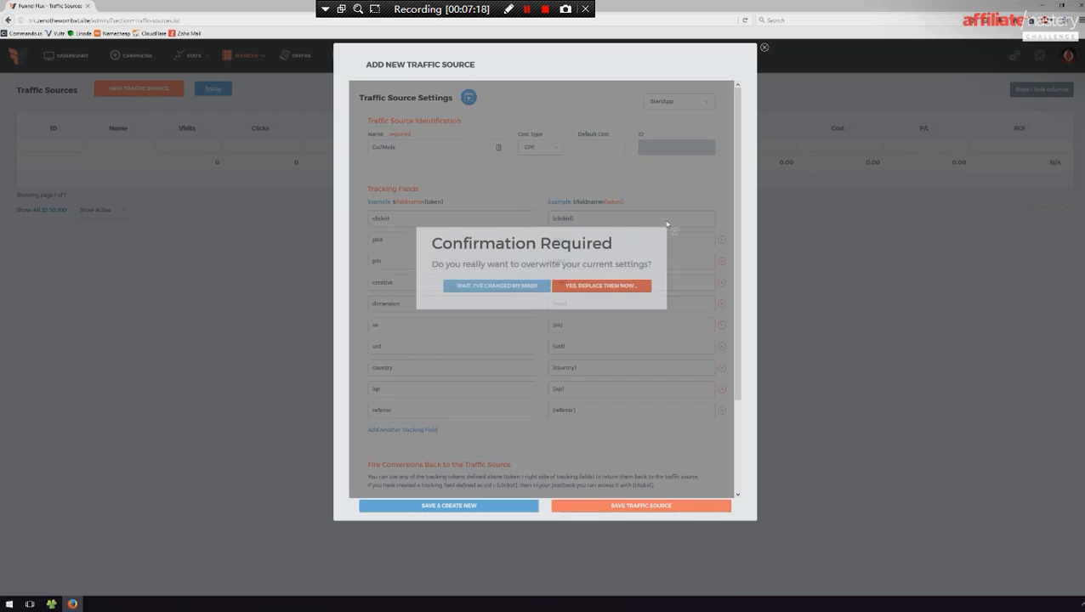
left_click(613, 287)
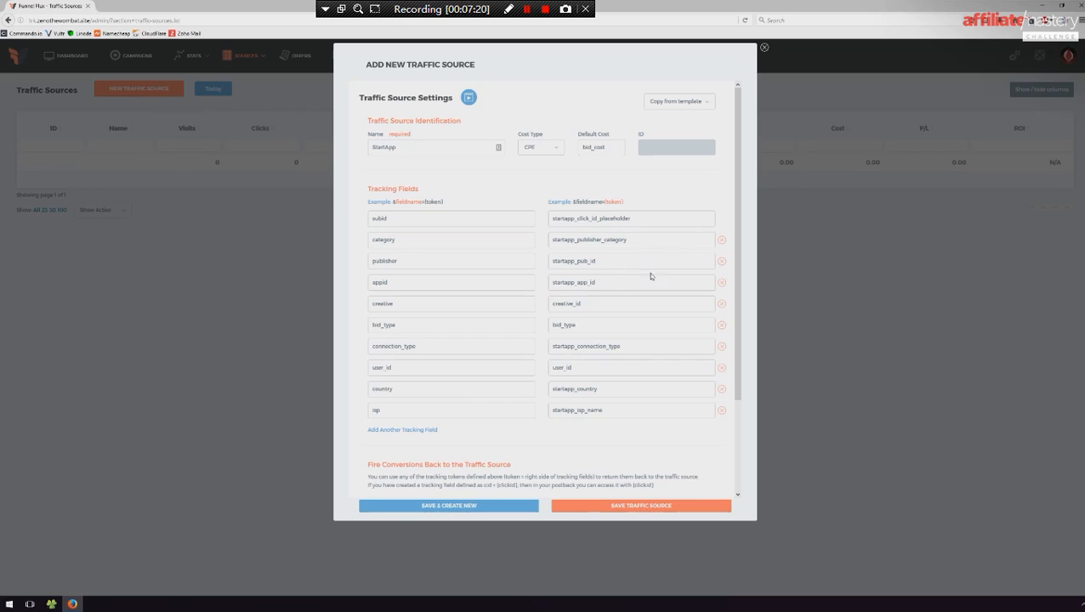
left_click_drag(637, 219, 519, 223)
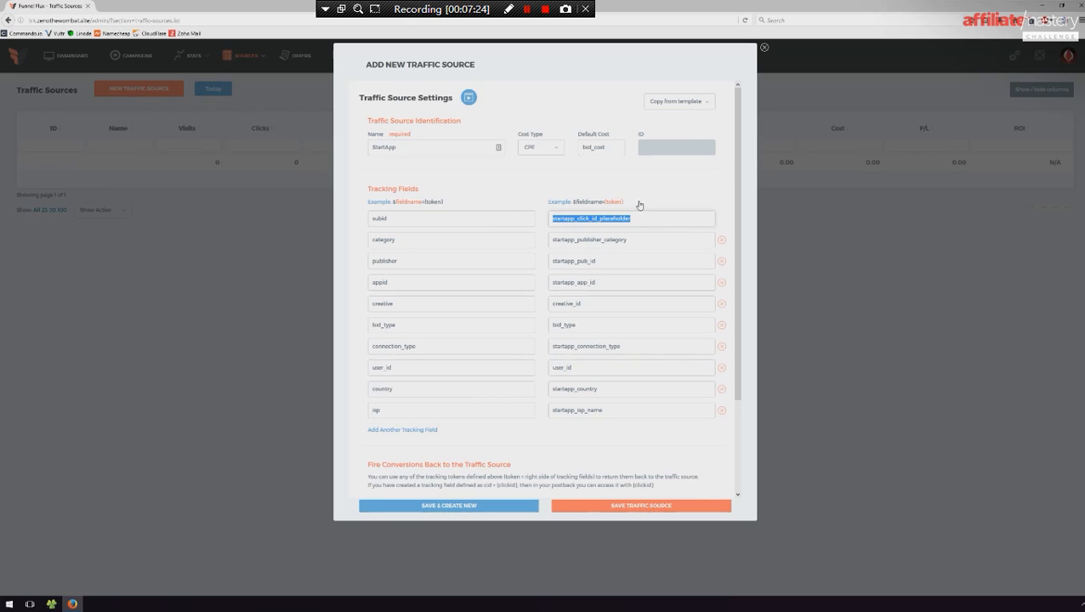
- Examine the StartApp tracking fields and tokens, including publisher and bid_type, and the section below them
left_click(694, 103)
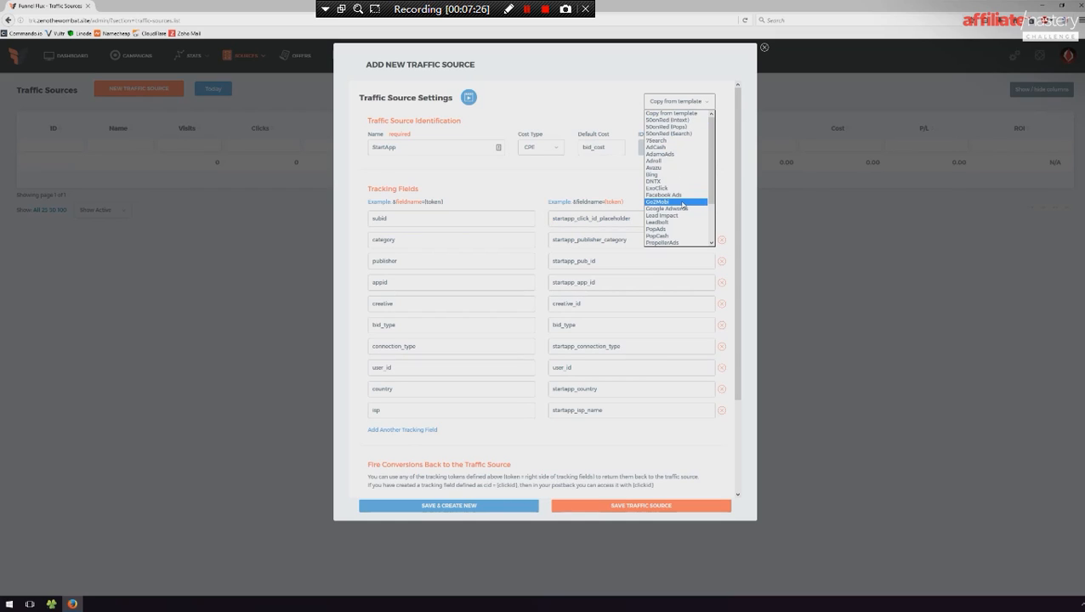
left_click(631, 360)
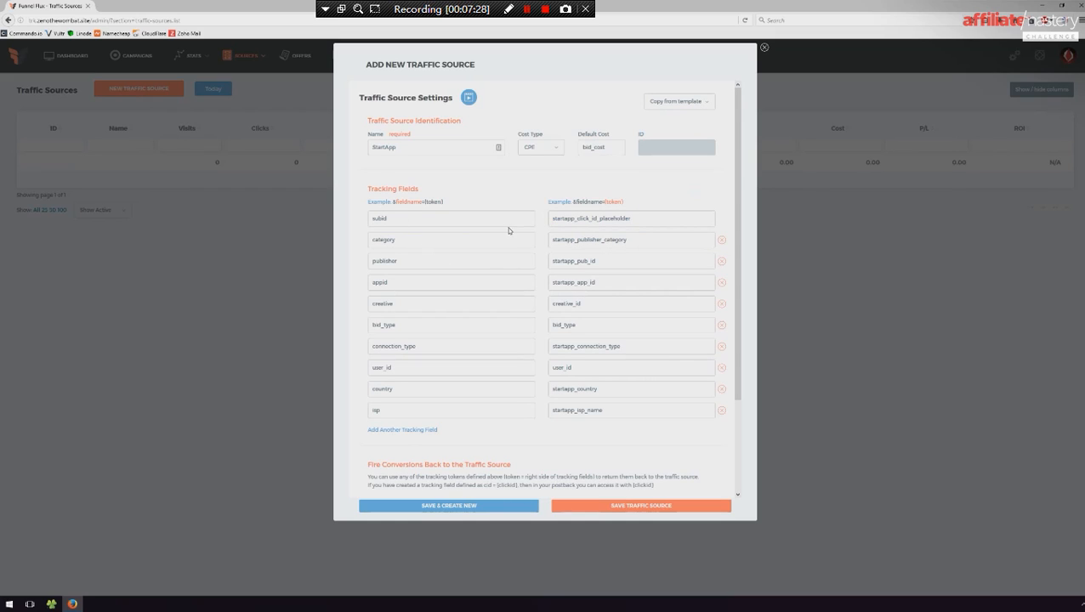
double_click(415, 263)
double_click(500, 325)
double_click(584, 326)
scroll(612, 309, "down", 2)
scroll(638, 306, "up", 2)
- Load the Facebook Ads template and review its identification, tracking fields and conversion postback section
left_click(702, 102)
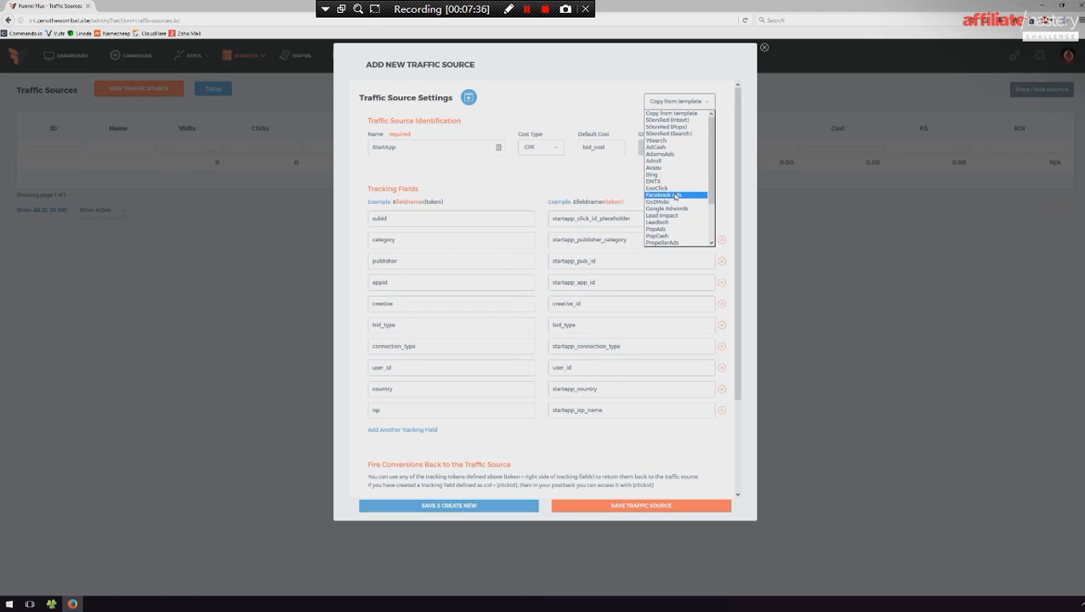
left_click(676, 196)
left_click(587, 291)
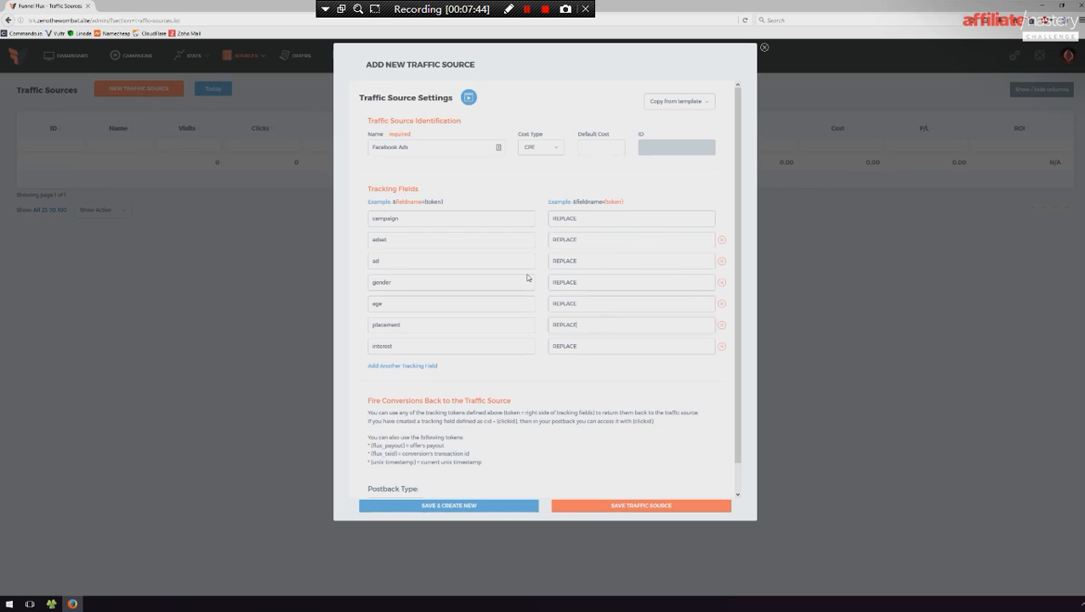
scroll(527, 278, "down", 1)
scroll(537, 245, "up", 1)
left_click(431, 149)
scroll(518, 269, "down", 1)
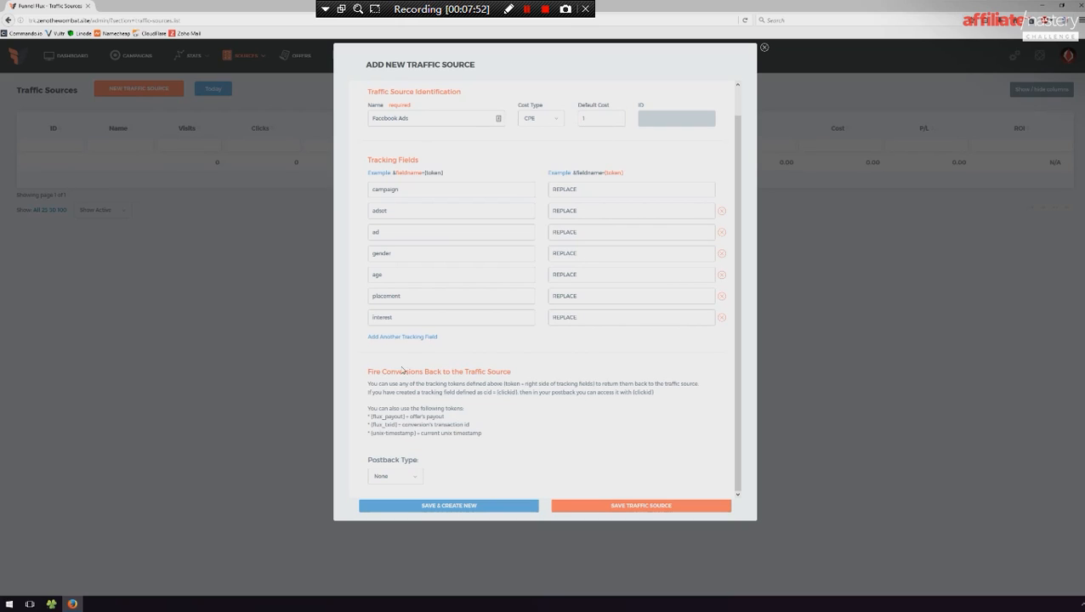
left_click_drag(367, 372, 565, 373)
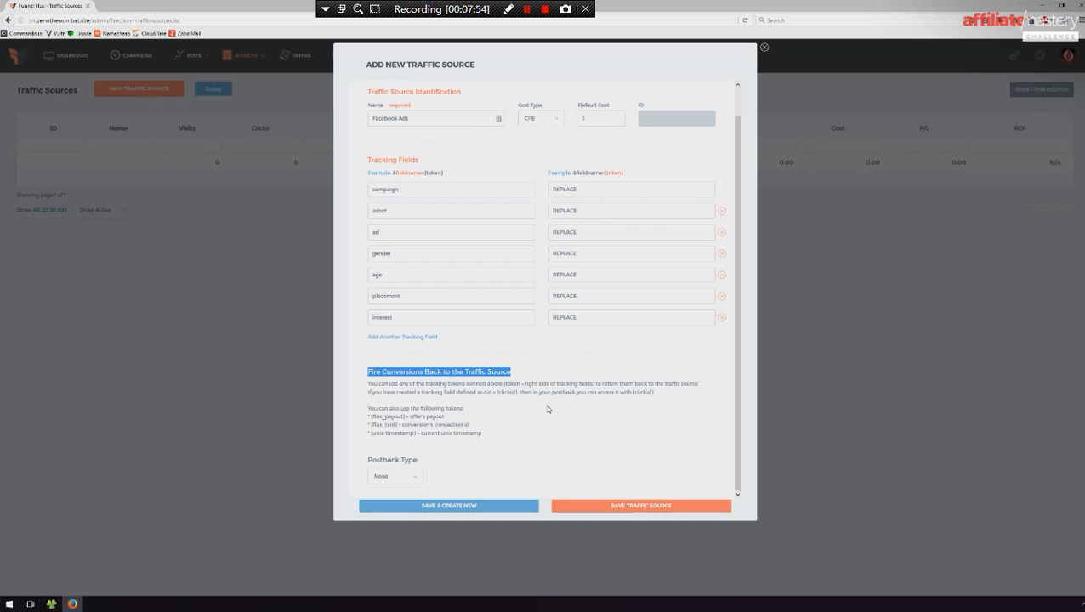
scroll(537, 407, "up", 1)
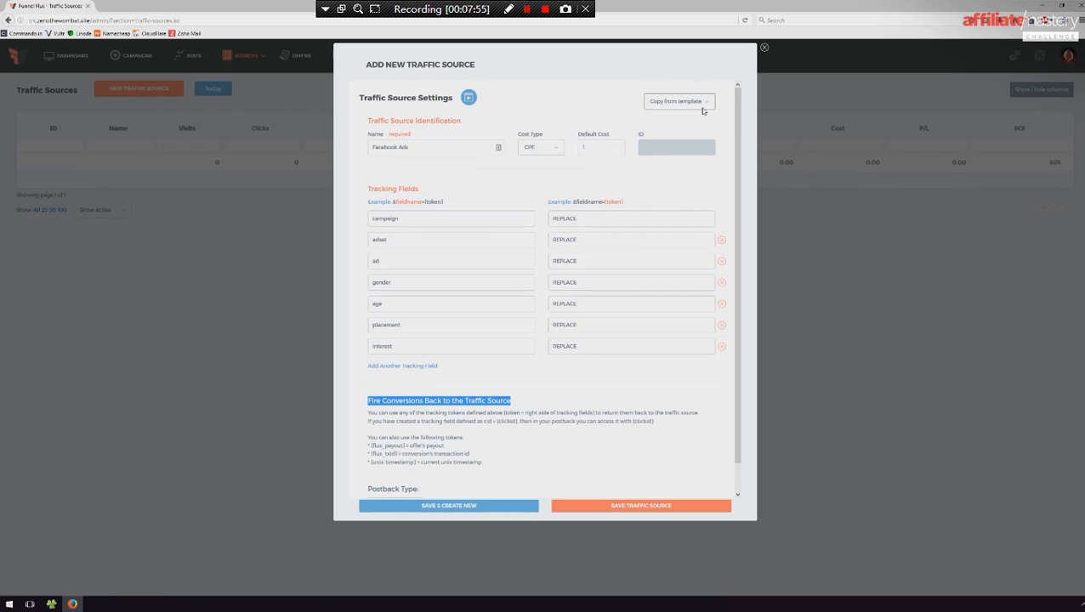
- Replace the Facebook Ads settings with the Go2Mobi template
left_click(684, 103)
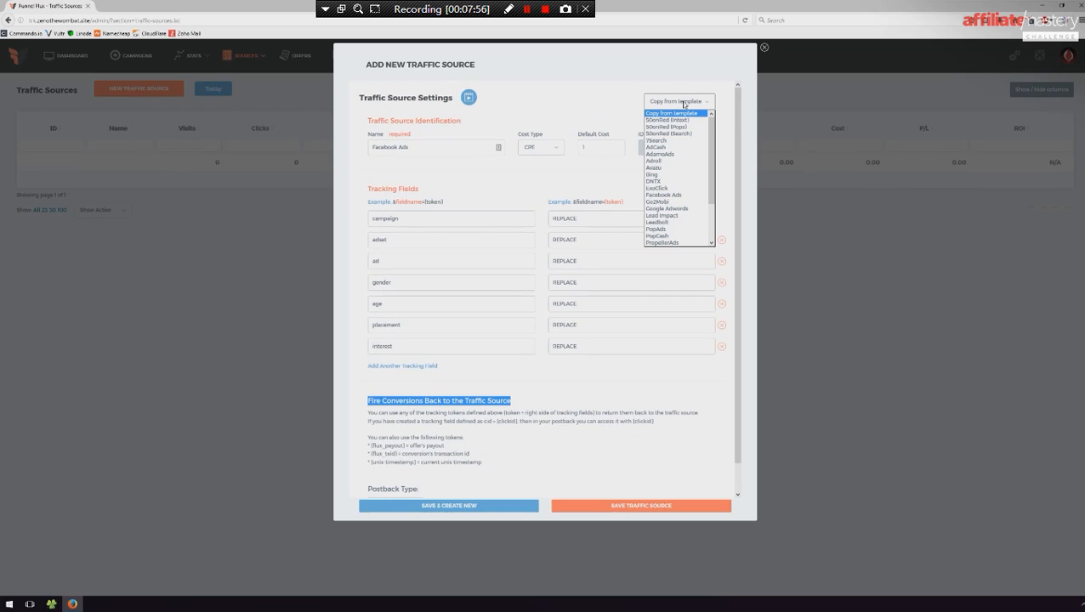
left_click(677, 205)
left_click(582, 288)
- Examine the Go2Mobi postback type and the API key placeholder in its postback URL
scroll(557, 322, "down", 3)
left_click_drag(557, 479, 281, 479)
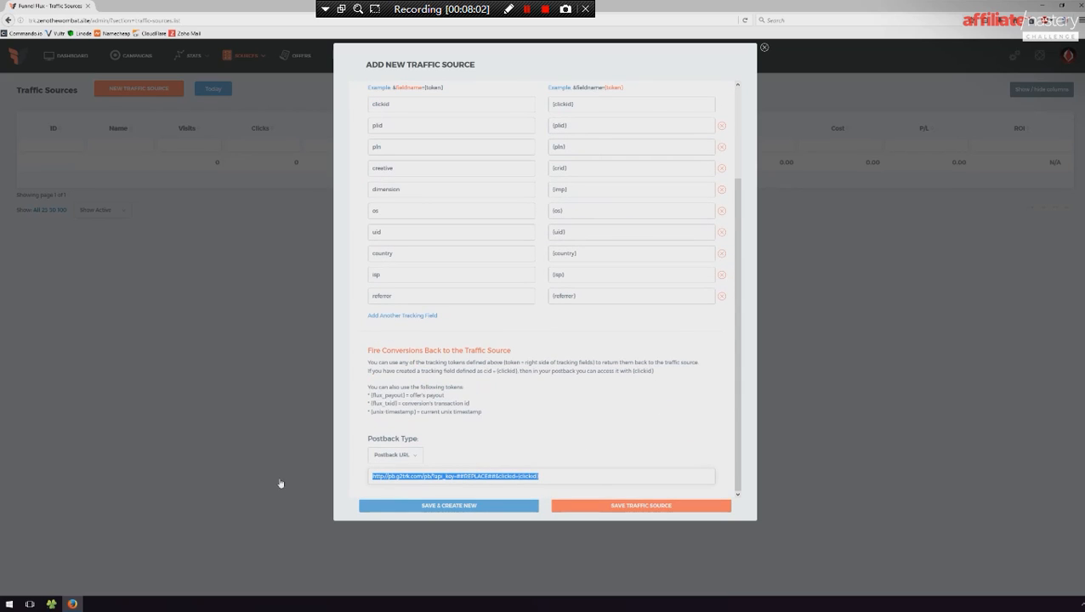
left_click(405, 456)
left_click(398, 473)
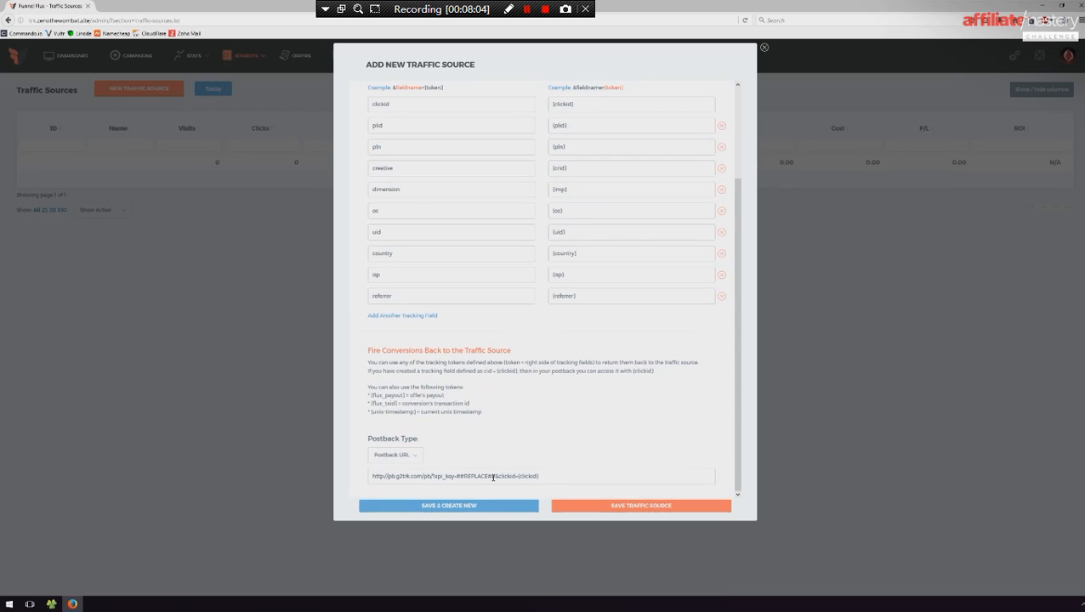
double_click(475, 477)
left_click_drag(457, 477, 518, 477)
scroll(514, 446, "up", 3)
scroll(535, 368, "down", 3)
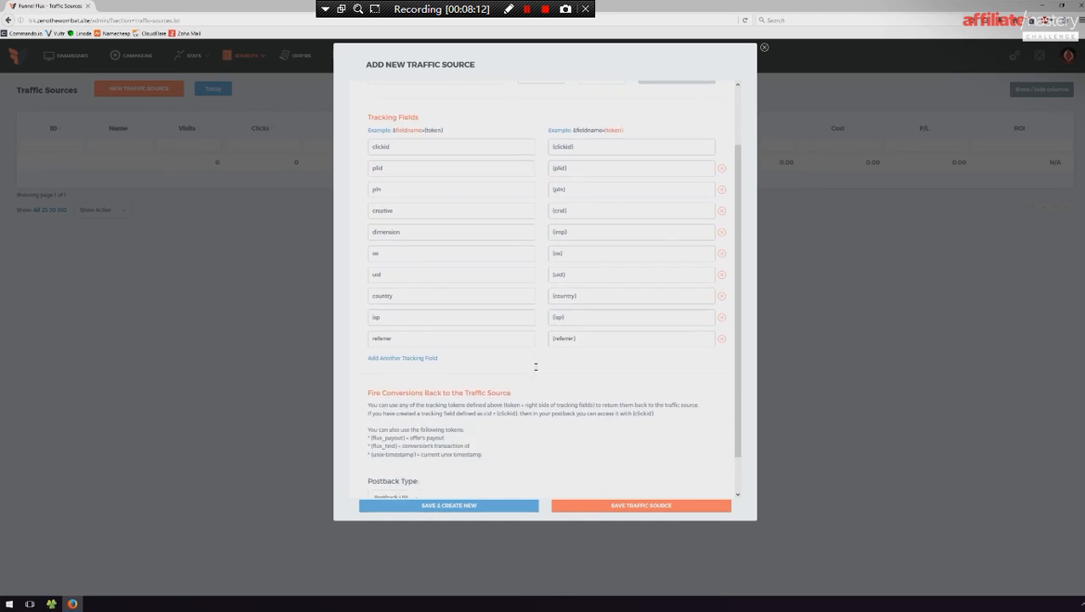
- Compare the clickid field name and its token with the clickid token used in the postback URL
scroll(510, 483, "up", 1)
scroll(431, 240, "up", 3)
left_click_drag(391, 219, 329, 224)
left_click_drag(582, 220, 545, 219)
left_click(422, 218)
left_click_drag(422, 219, 341, 225)
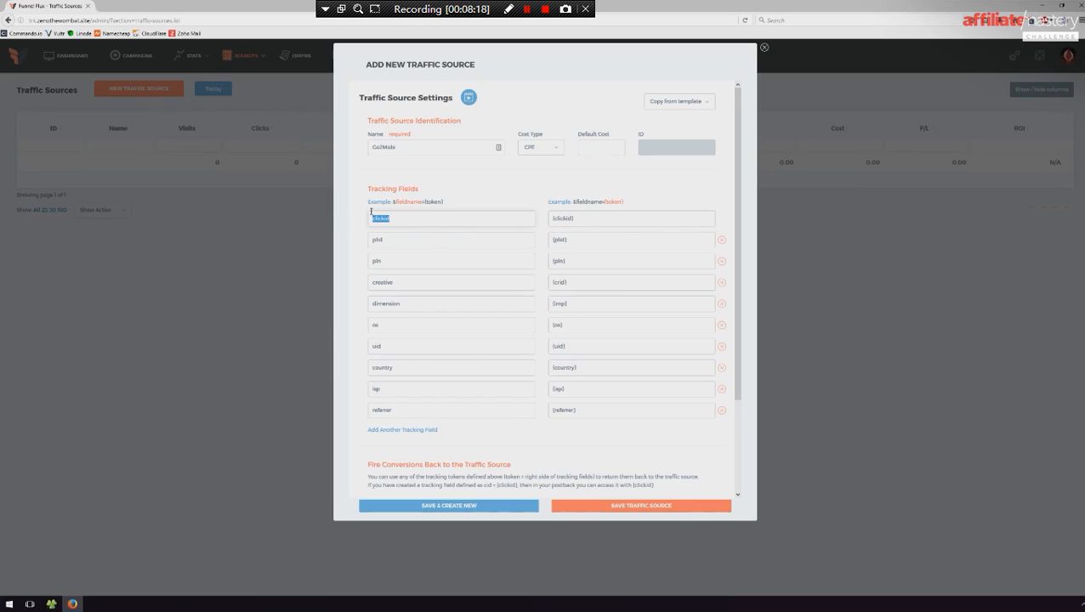
left_click(407, 214)
scroll(453, 252, "down", 3)
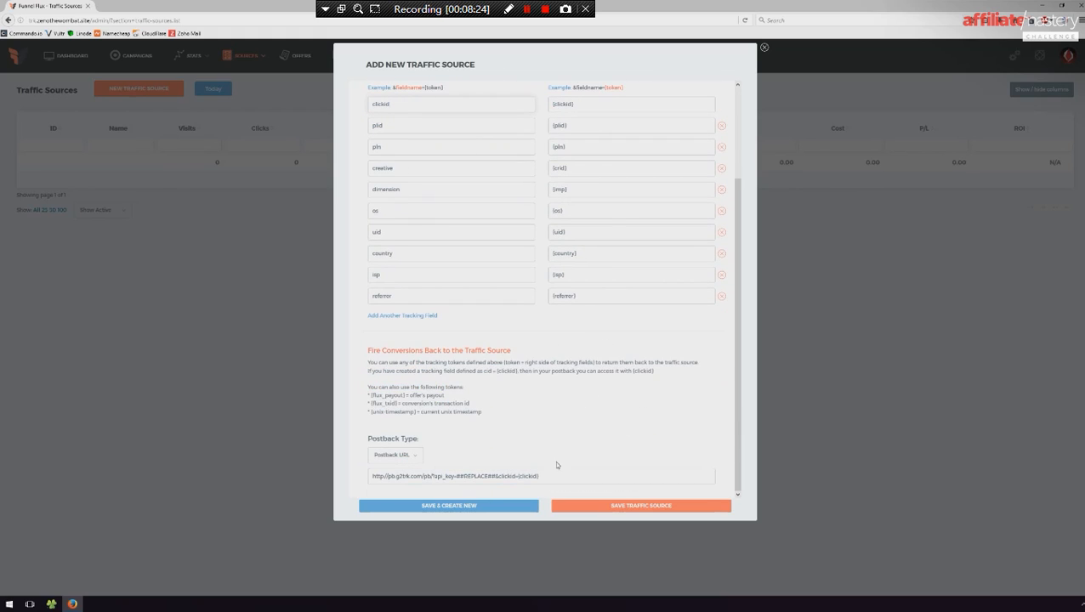
left_click_drag(541, 476, 516, 476)
scroll(563, 444, "up", 3)
- Append 324234 to the clickid tracking field name and compare it with the postback URL
left_click(424, 215)
type("324234")
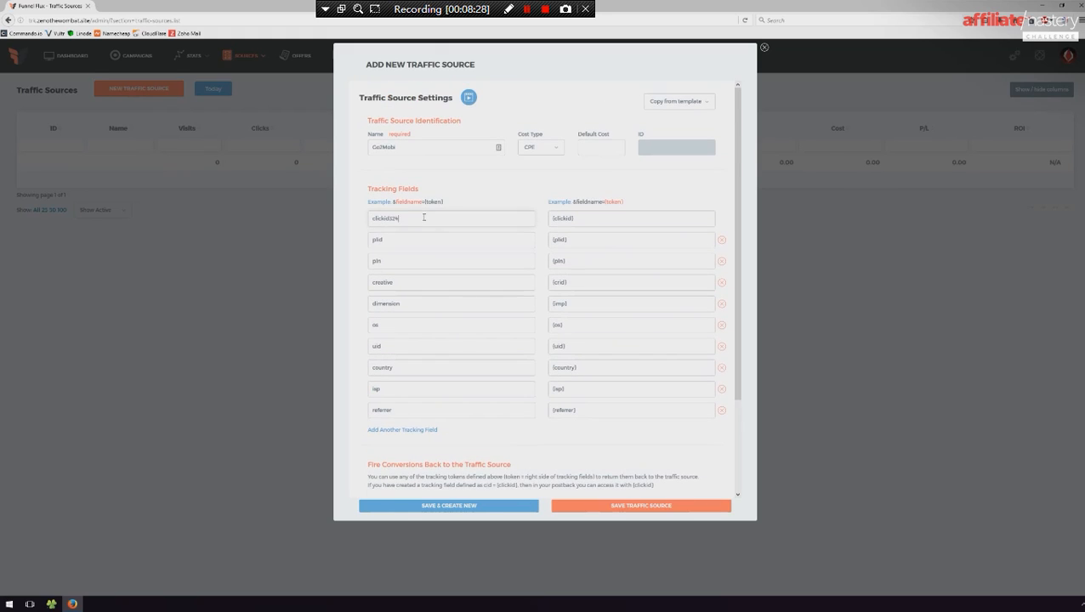
scroll(569, 323, "down", 1)
scroll(569, 324, "down", 1)
scroll(546, 434, "up", 2)
- Rename the first tracking field to BANANA and compare it with its matching token
double_click(438, 218)
left_click_drag(423, 218, 324, 213)
key("BackSpace")
type("BANANA")
left_click_drag(398, 219, 352, 226)
left_click_drag(592, 219, 540, 219)
- Copy the BANANA field name into the postback URL in place of the token name after clickid=
double_click(392, 218)
key("ctrl+c")
scroll(627, 290, "down", 3)
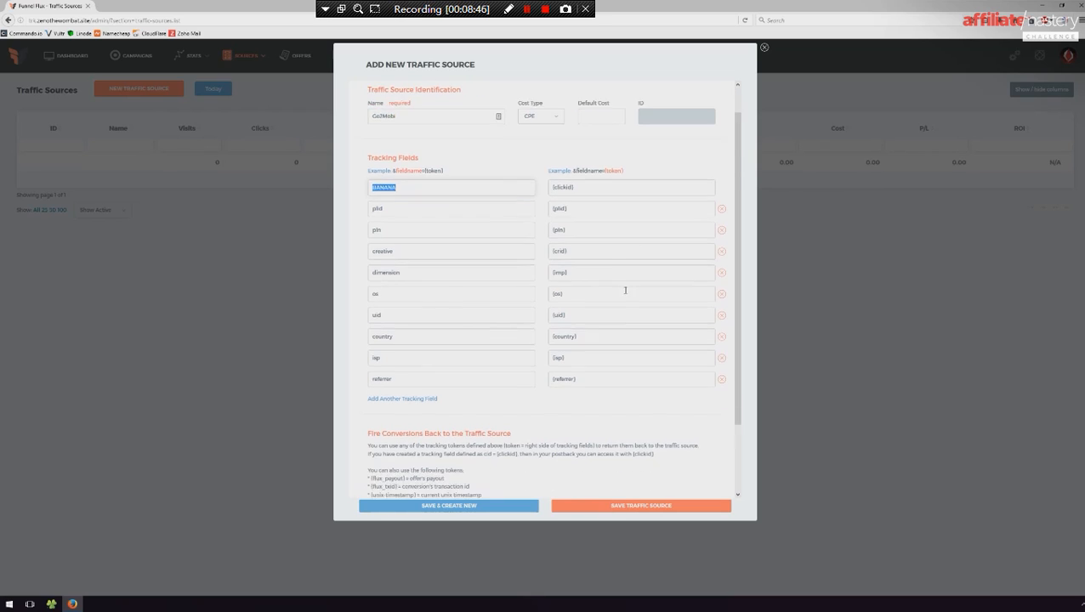
double_click(532, 477)
double_click(534, 477)
key("ctrl+v")
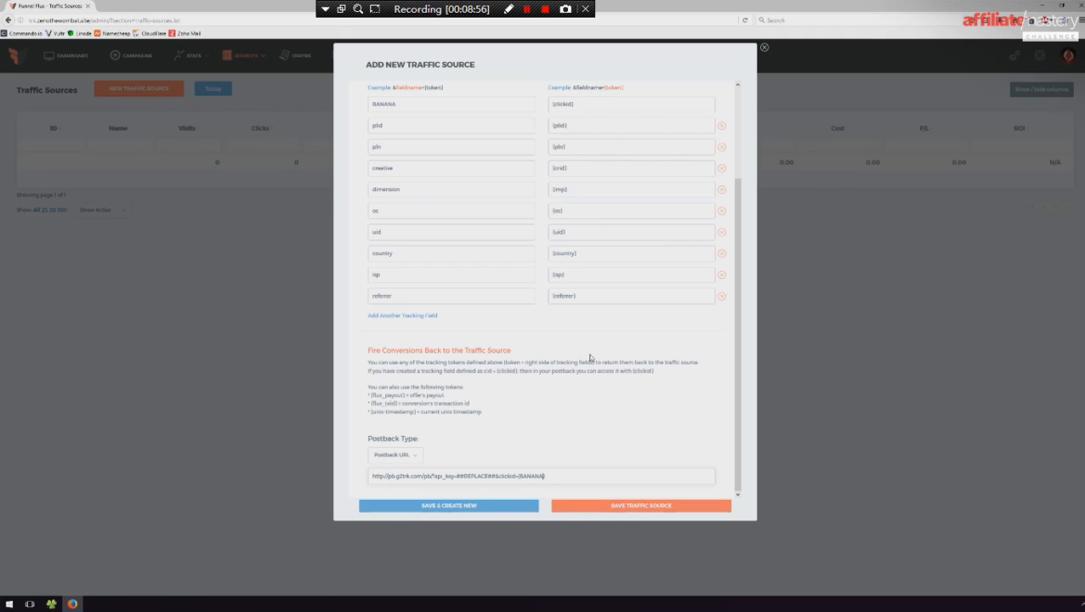
- Preview the Pixel URL and Javascript postback types, returning the type to Postback URL
left_click(399, 455)
left_click(397, 479)
left_click(404, 457)
left_click(383, 488)
scroll(475, 470, "down", 3)
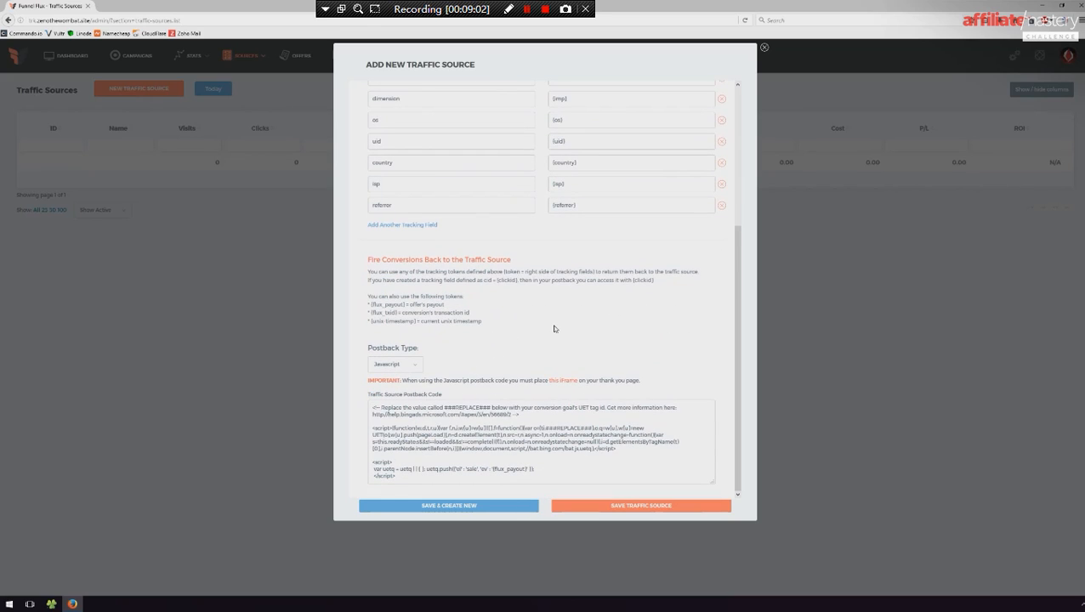
left_click(416, 366)
left_click(394, 384)
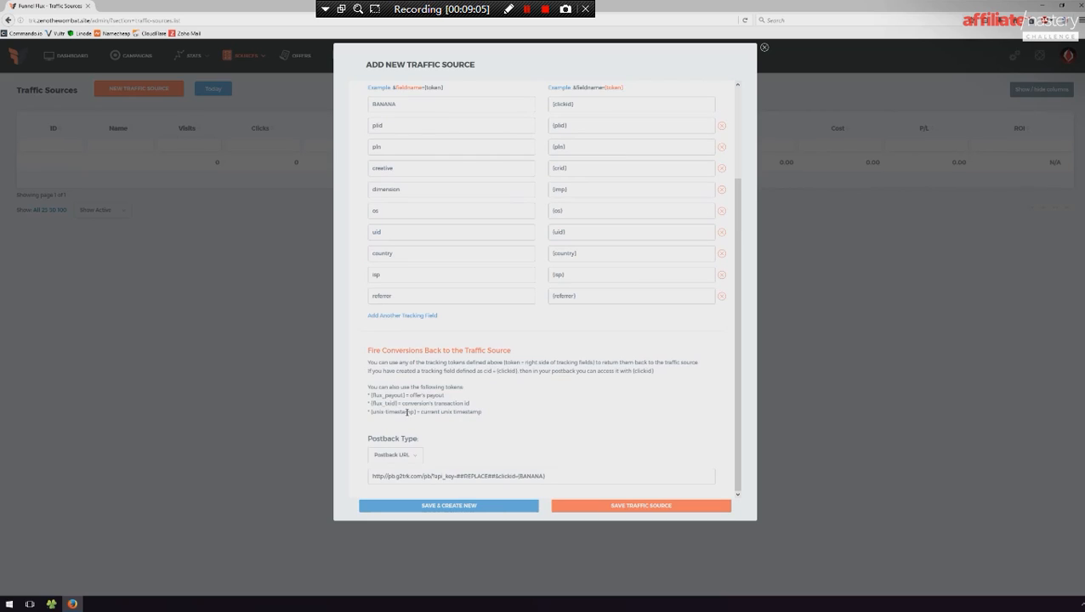
- Switch the postback type to Javascript to examine its postback code, and restore Postback URL
left_click(397, 454)
left_click(399, 490)
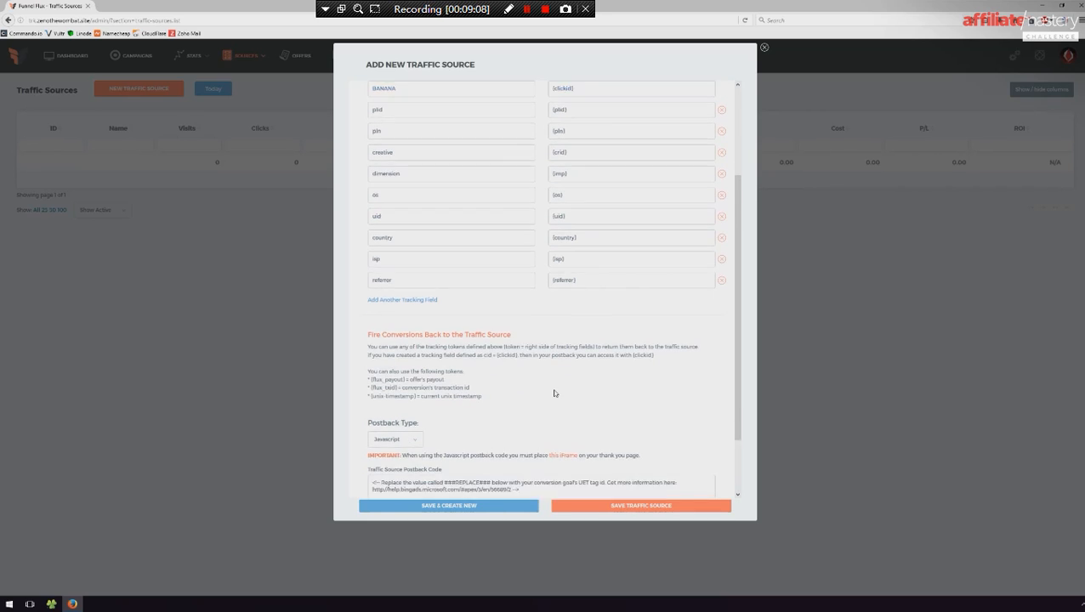
left_click(453, 473)
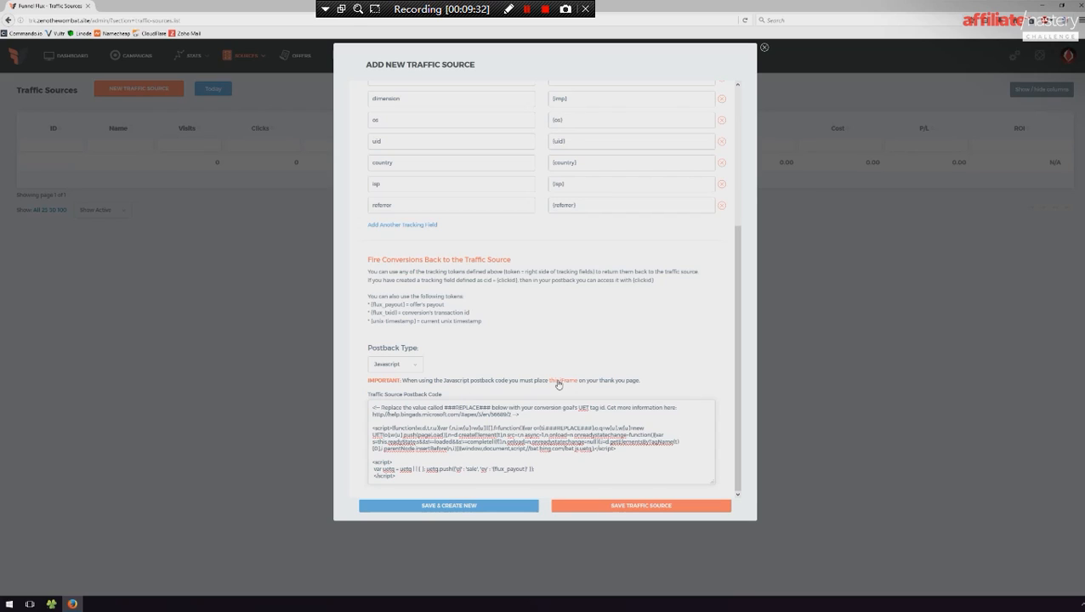
left_click(396, 364)
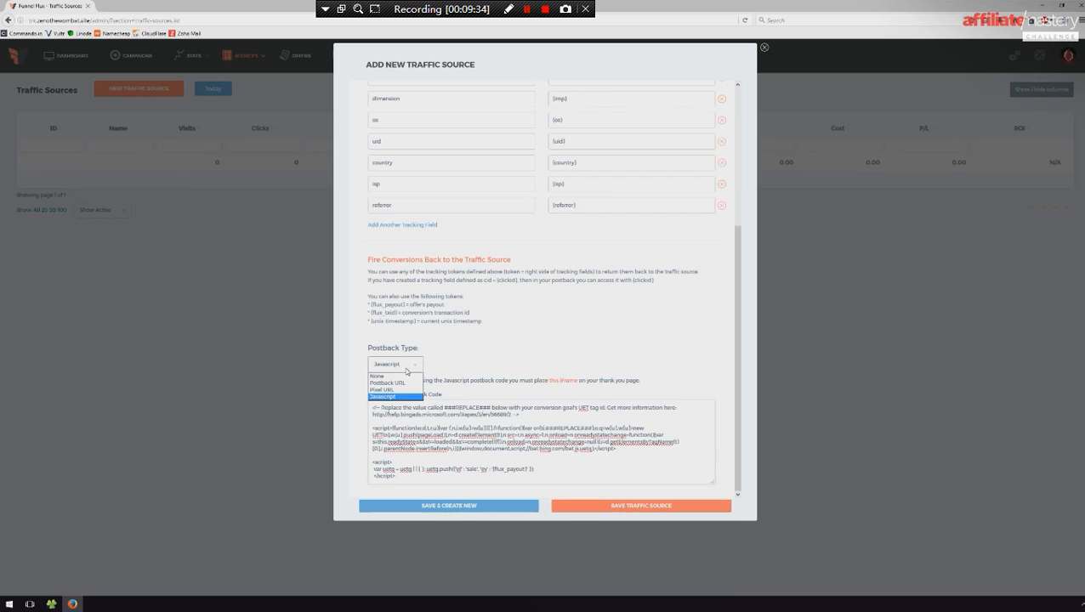
left_click(389, 380)
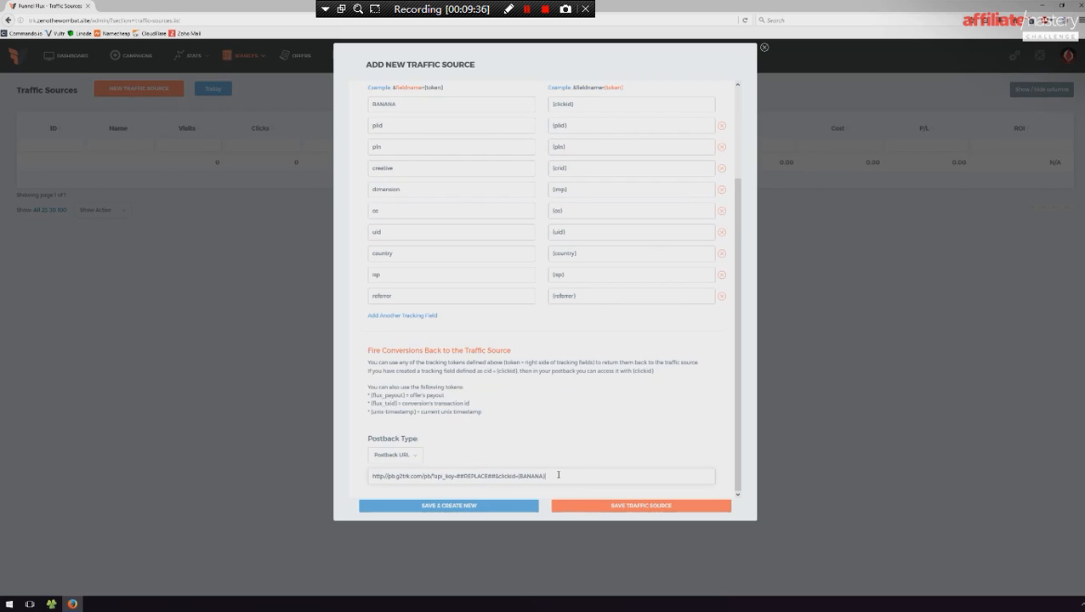
- Clear the postback URL, replace the traffic source settings with the Facebook Ads template, and save the source
left_click_drag(584, 473, 107, 472)
key("BackSpace")
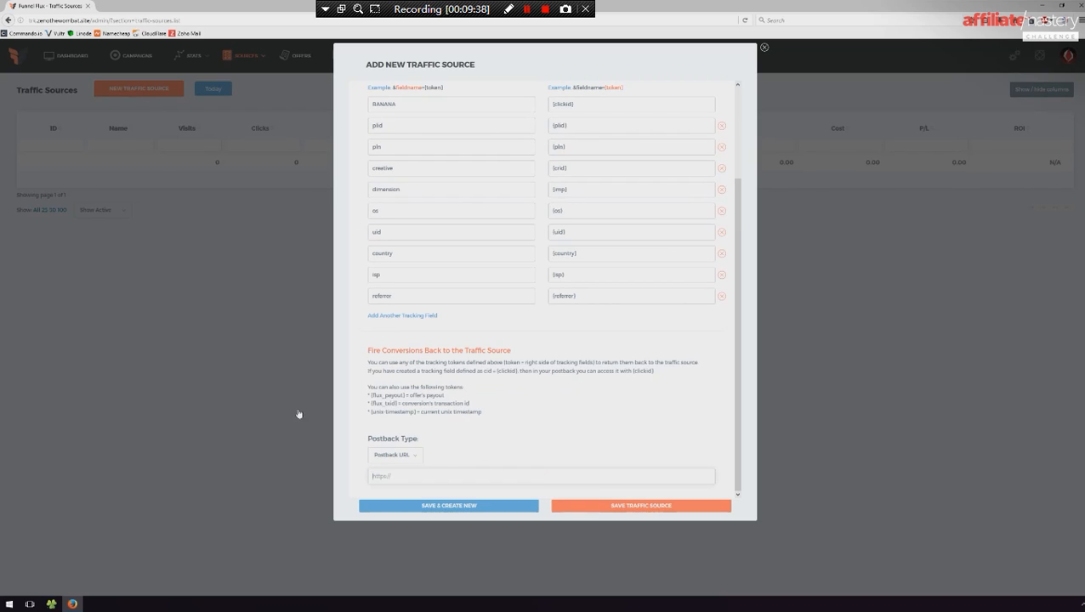
scroll(625, 144, "up", 3)
left_click(672, 101)
scroll(672, 176, "down", 3)
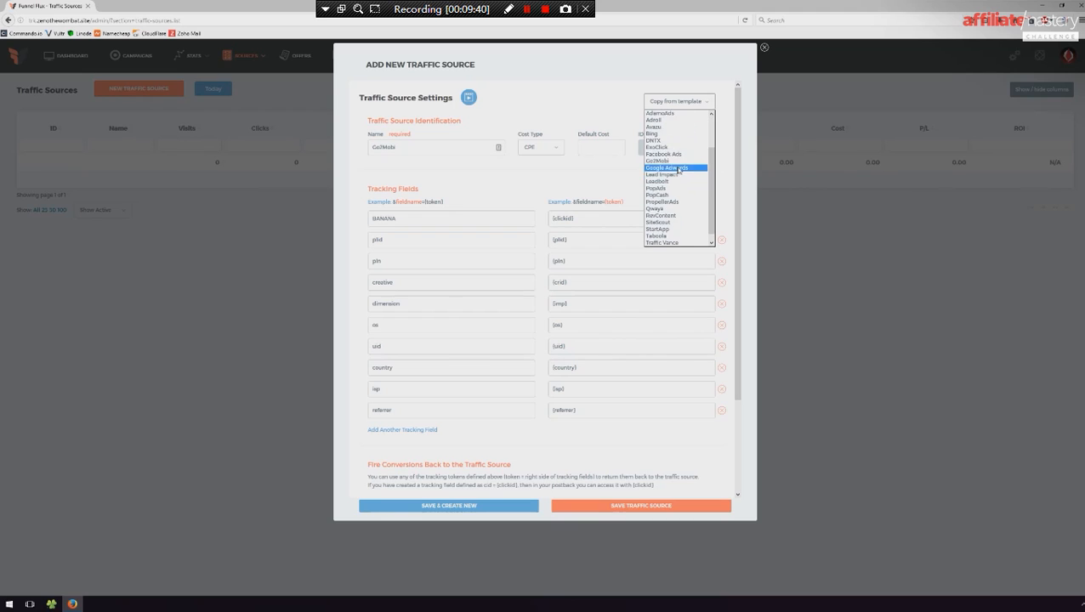
left_click(675, 150)
left_click(582, 285)
scroll(608, 477, "down", 1)
left_click(620, 507)
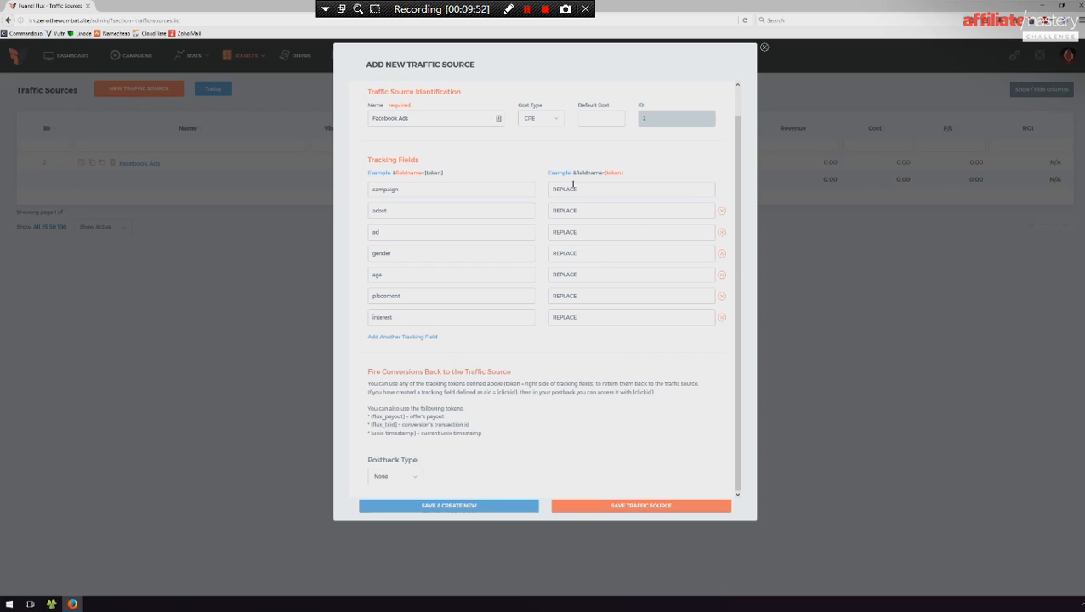
- Switch the Facebook Ads postback type to Javascript to examine its code, and close the traffic source without saving
left_click(394, 477)
left_click(388, 506)
scroll(516, 414, "down", 2)
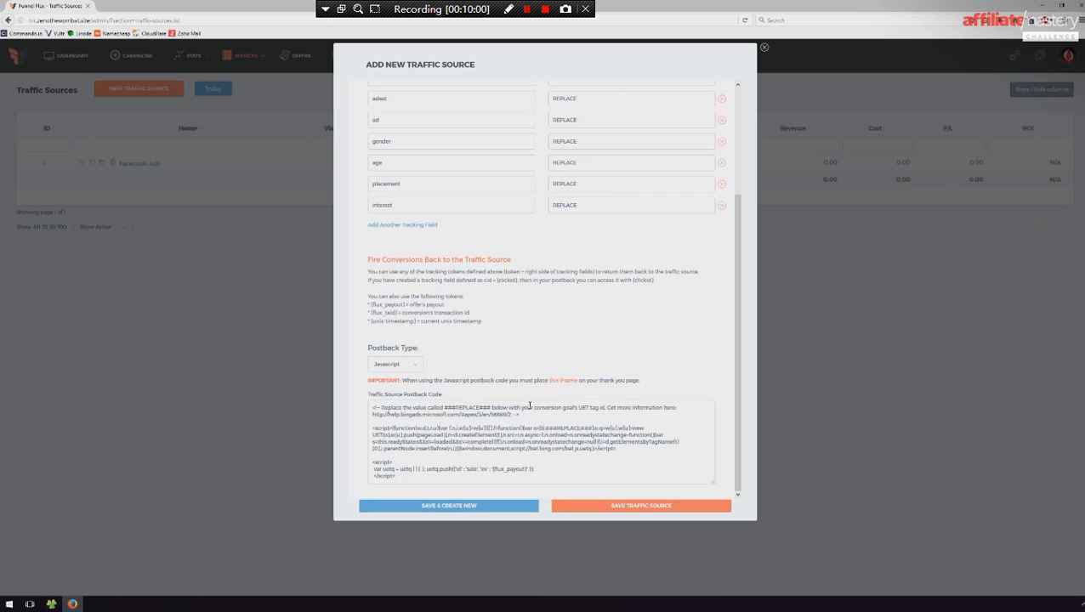
left_click(765, 47)
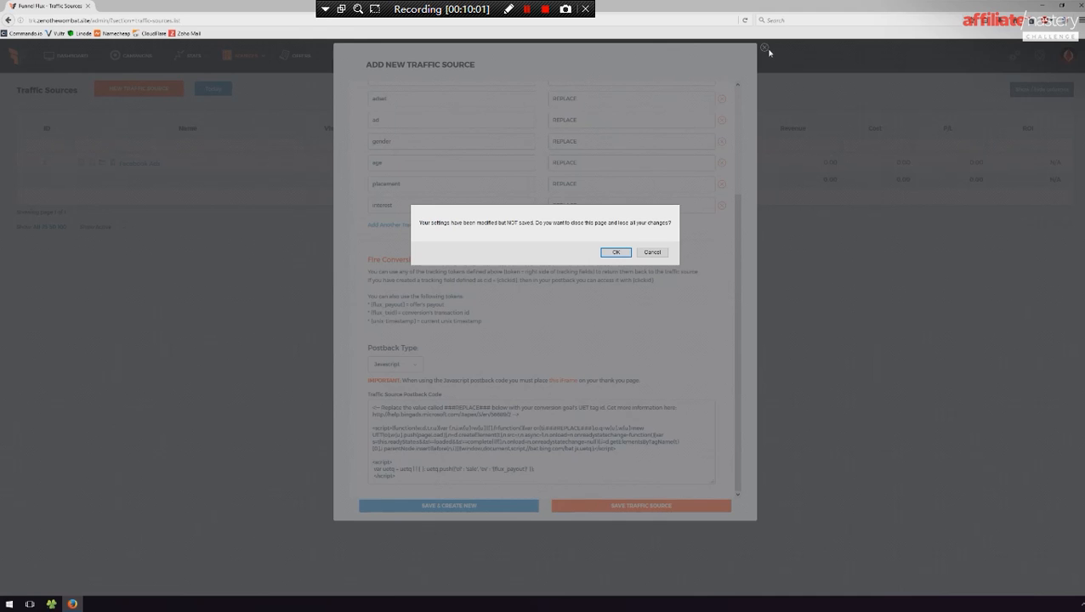
left_click(619, 252)
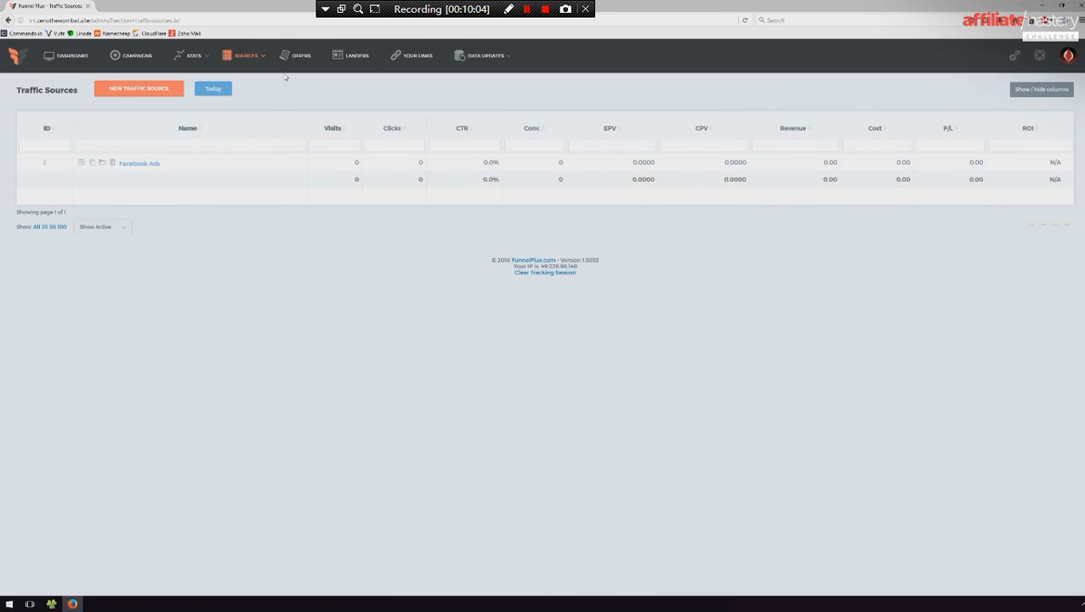
- Start a new Flux offer and copy the address of the cdn.zenothewombat.site/cats/lp2.html lander from a separate browser tab
left_click(303, 55)
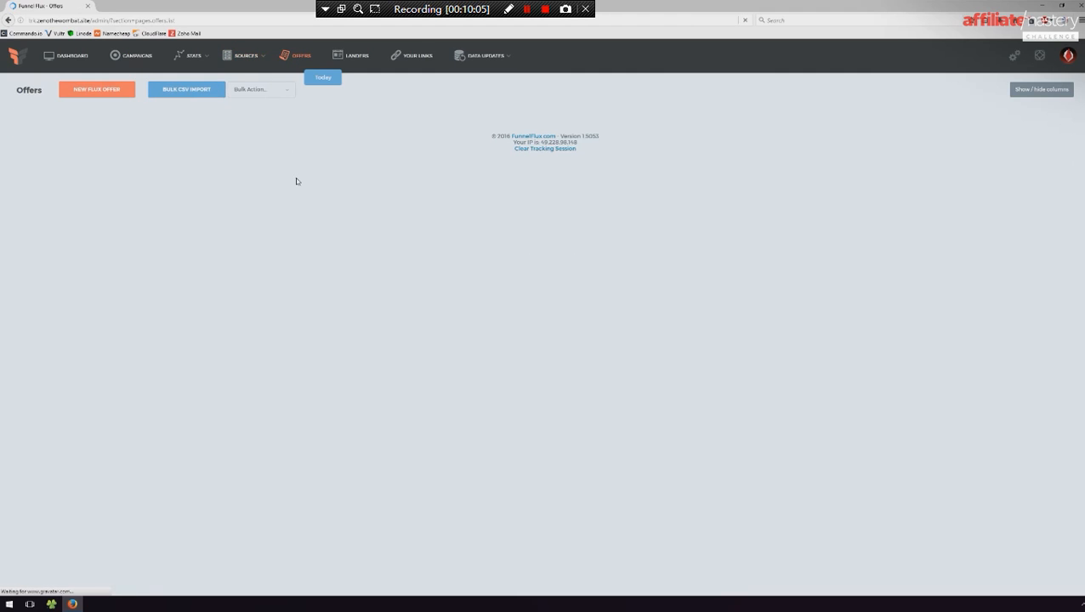
left_click(95, 95)
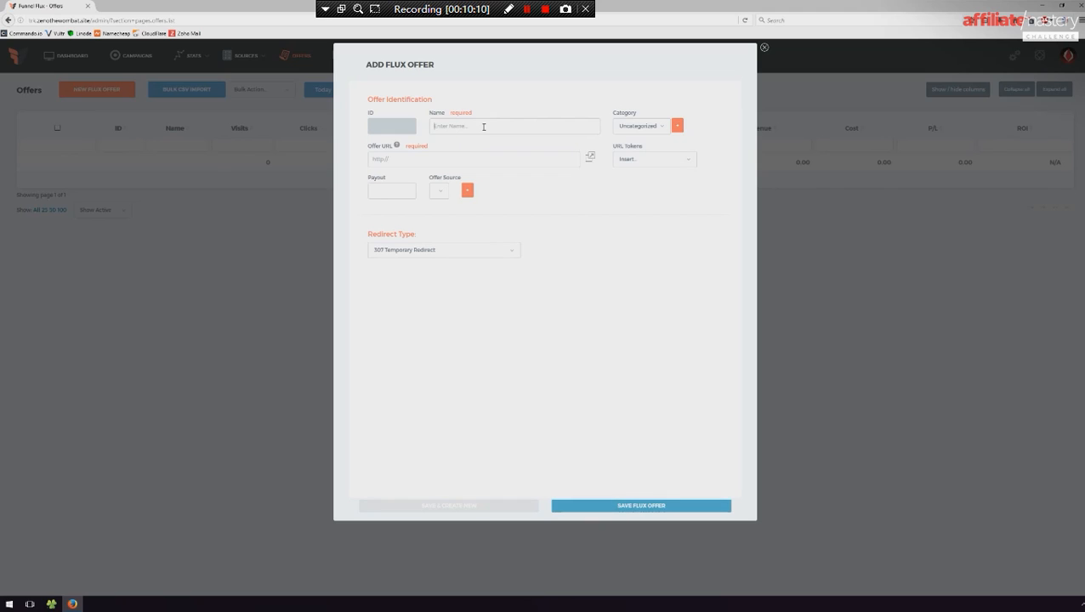
key("ctrl+t")
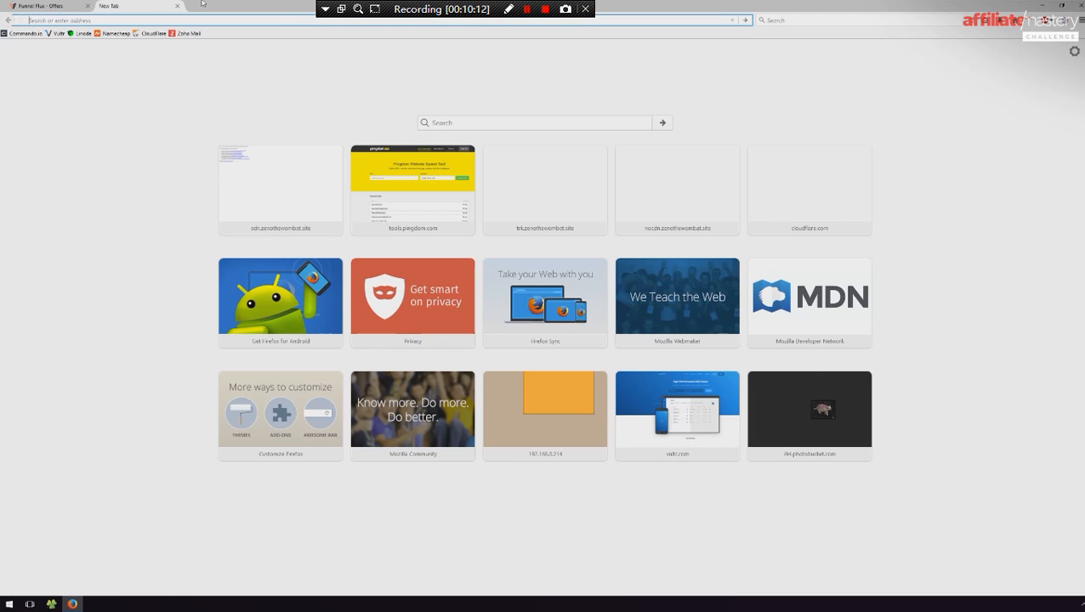
type("cd")
key("BackSpace")
key("BackSpace")
type("cdn.zenothewombat.site/")
key("Right")
type("cats/")
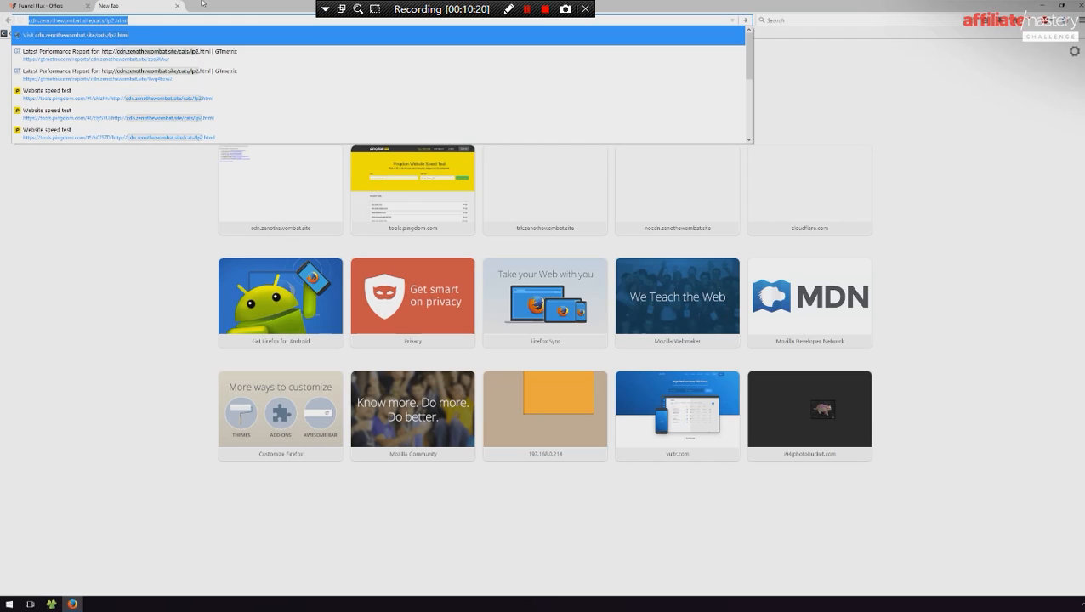
key("Return")
left_click(177, 5)
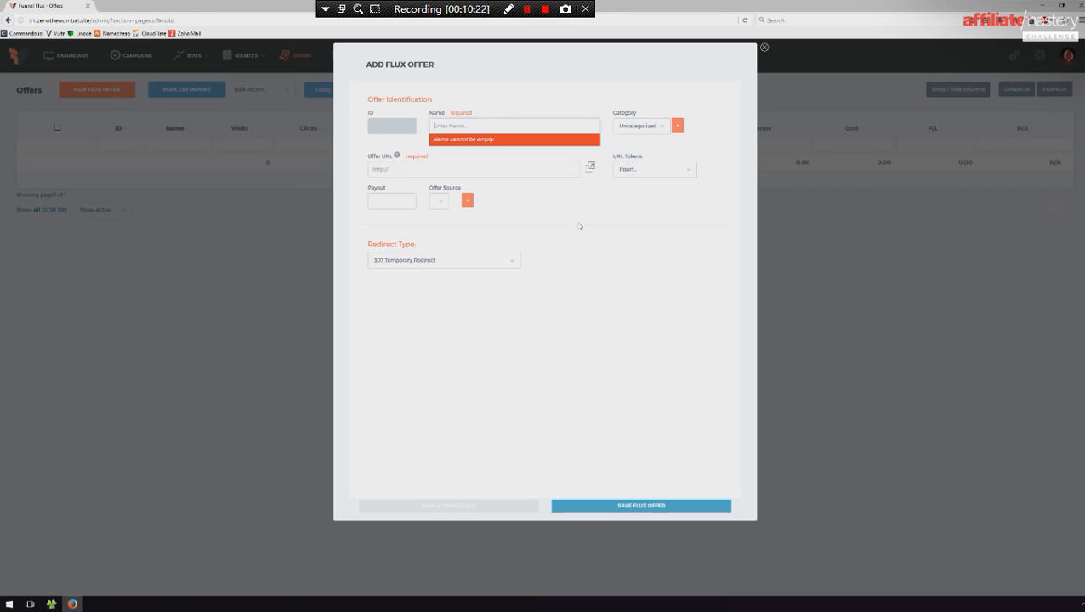
- Paste the copied lander address as the Offer URL and name the offer The 18 ms Cat Lander
left_click(432, 166)
type("http://cdn.zenothewombat.site/cats/lp2.html")
type("The ")
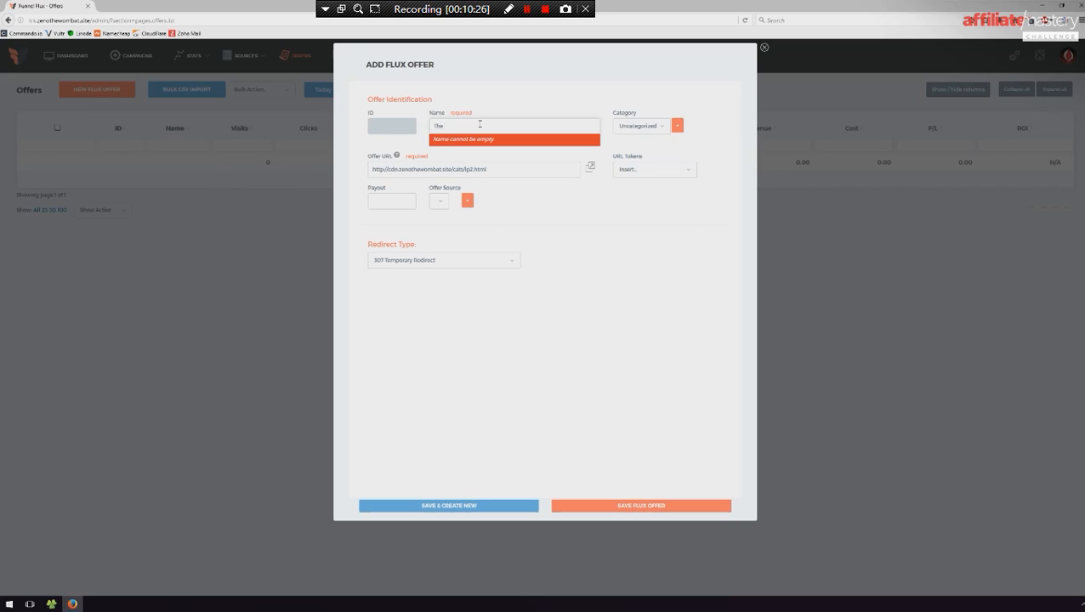
type("18 ms Cat Lander")
- Create a new offer category named Cat Landers and assign it to the offer
left_click(645, 126)
left_click(646, 127)
left_click(678, 126)
type("Cat Land")
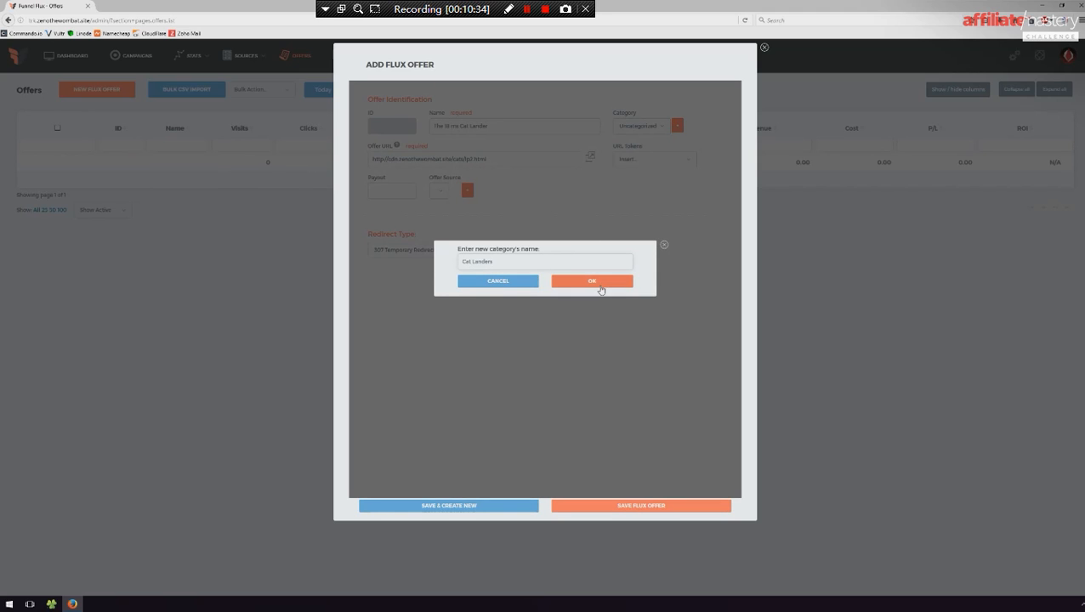
left_click(590, 281)
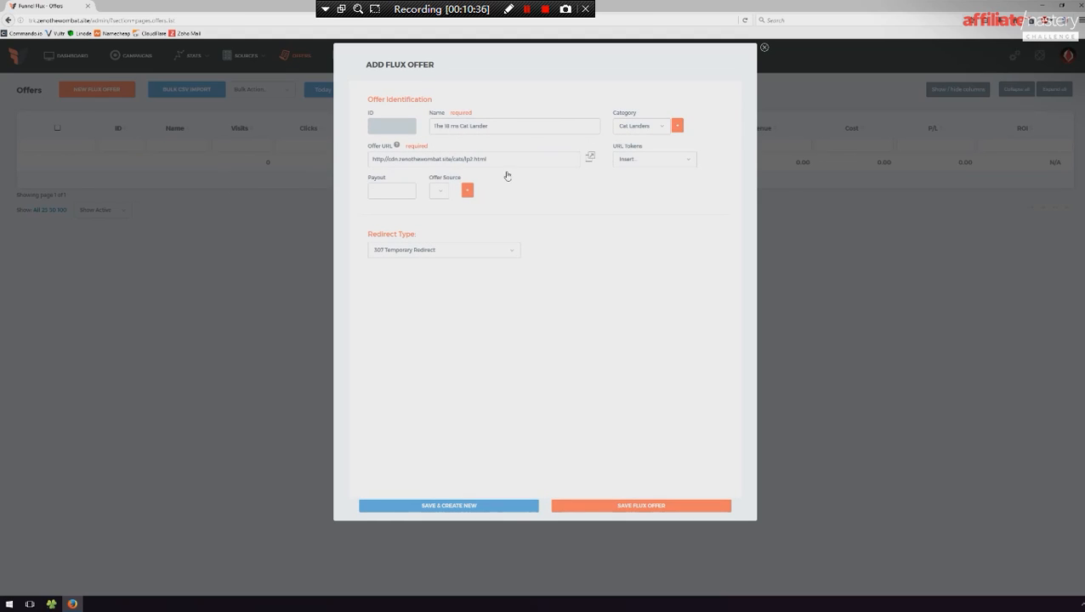
- Browse the list of URL tokens available for the offer URL without inserting one
left_click(654, 160)
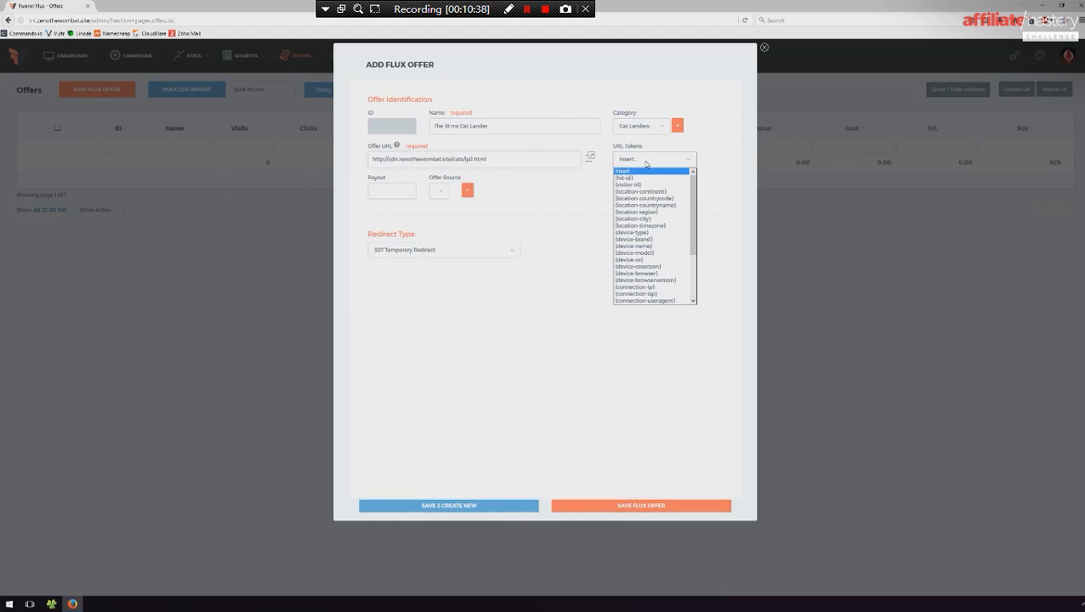
scroll(676, 265, "down", 3)
scroll(676, 262, "up", 3)
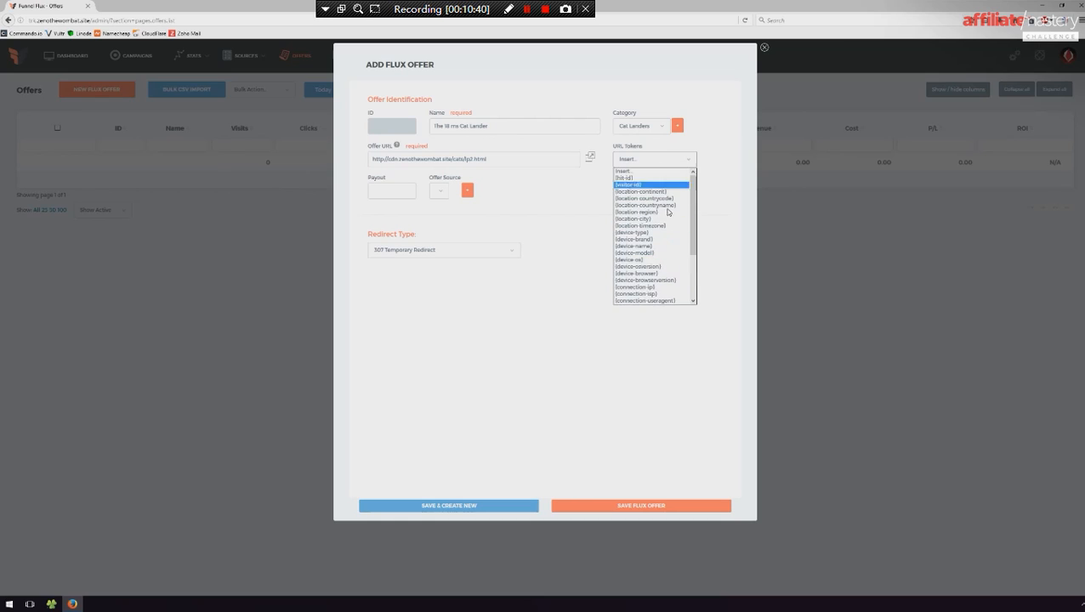
scroll(668, 242, "down", 4)
left_click(618, 316)
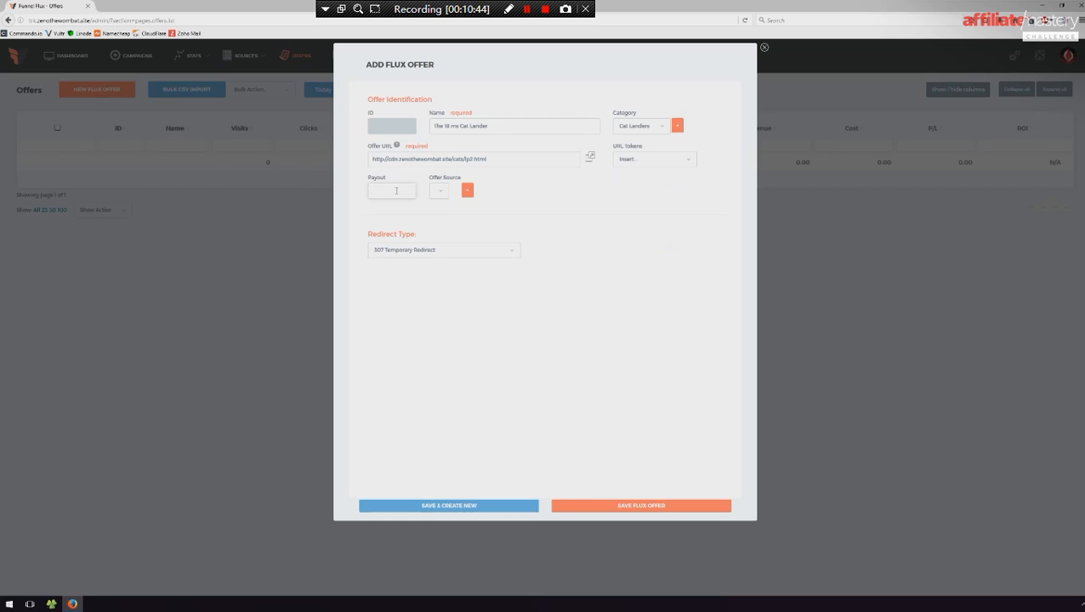
- Set the payout to 18 and create CatAffiliate as the offer source
left_click(446, 195)
left_click(502, 214)
left_click(442, 193)
left_click(468, 192)
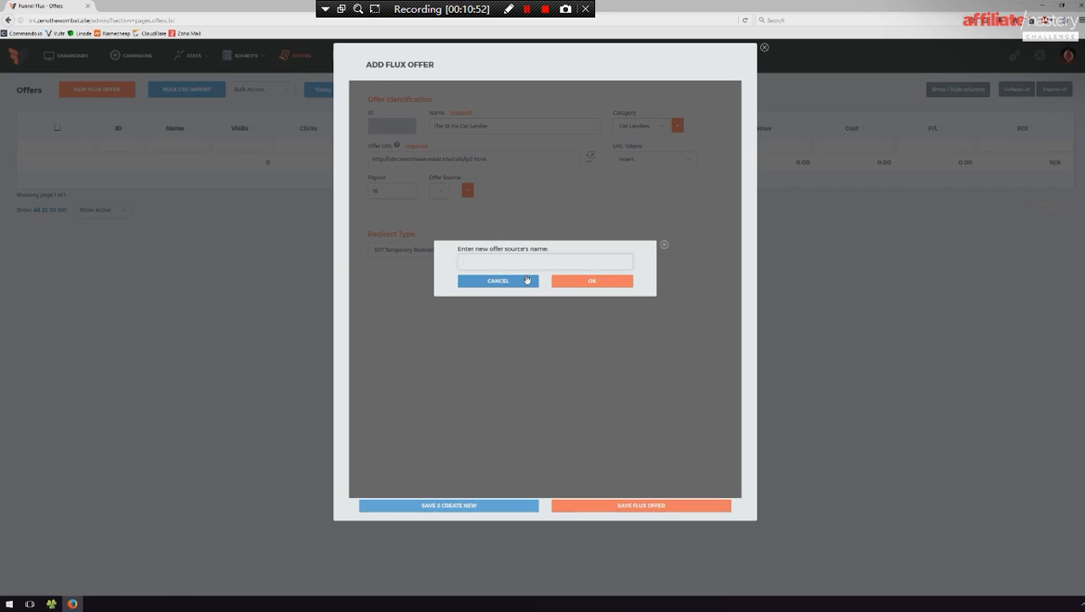
type("Cats")
left_click(560, 281)
left_click(451, 191)
left_click(453, 202)
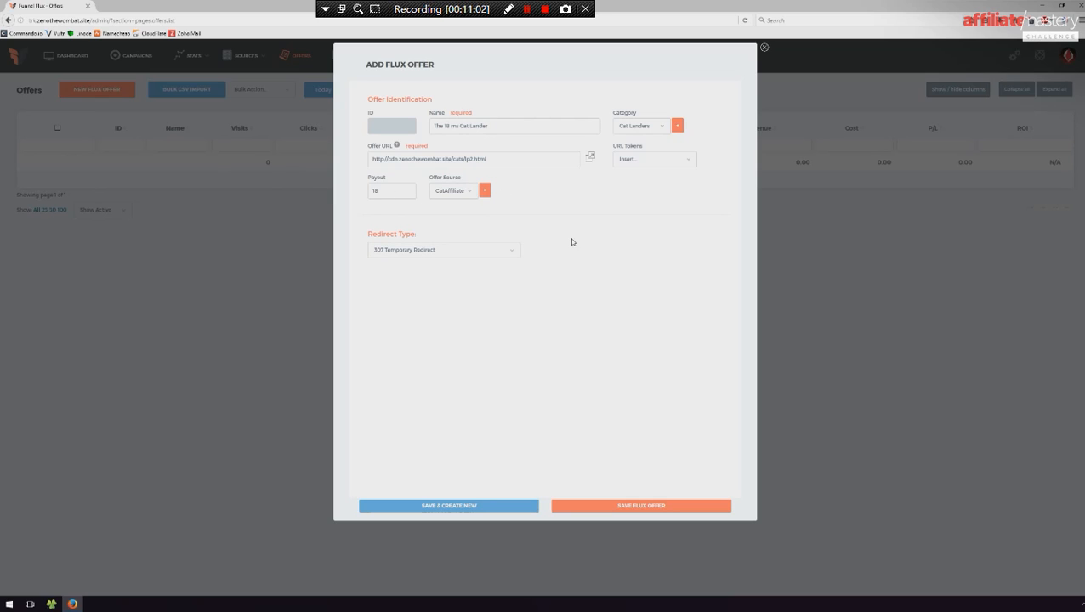
- Check the Ultimate Meta Refresh redirect description, and set the redirect type to Fluxify This Page
left_click(437, 254)
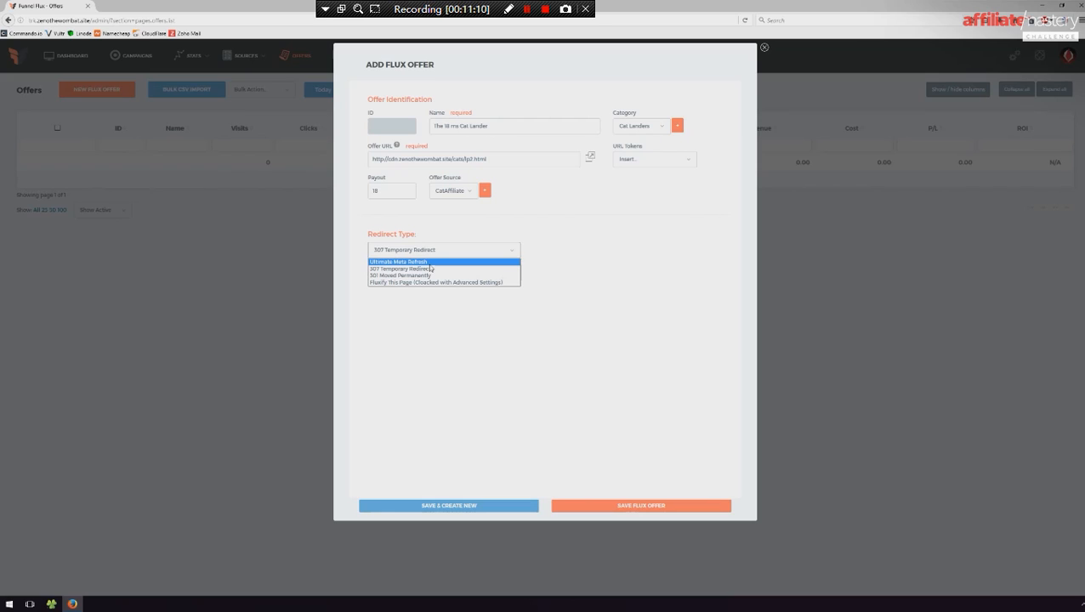
left_click(430, 262)
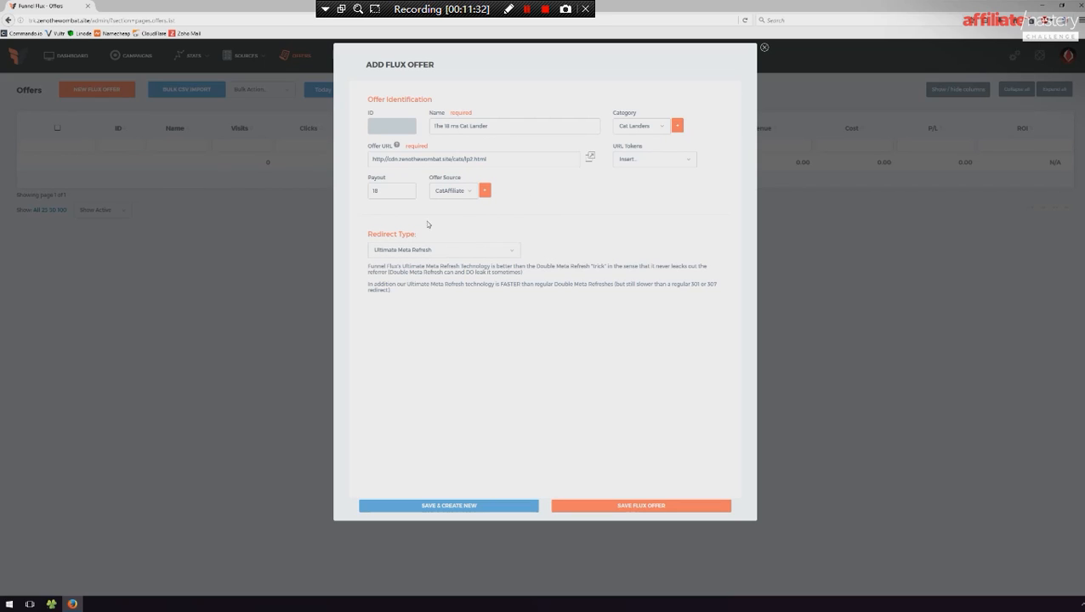
left_click(471, 252)
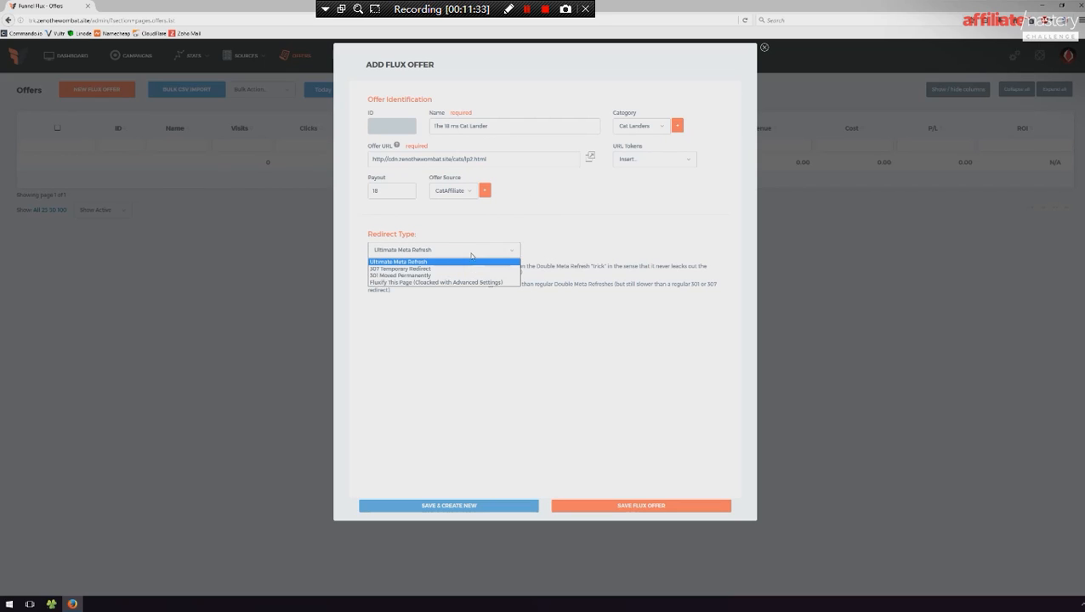
left_click(395, 284)
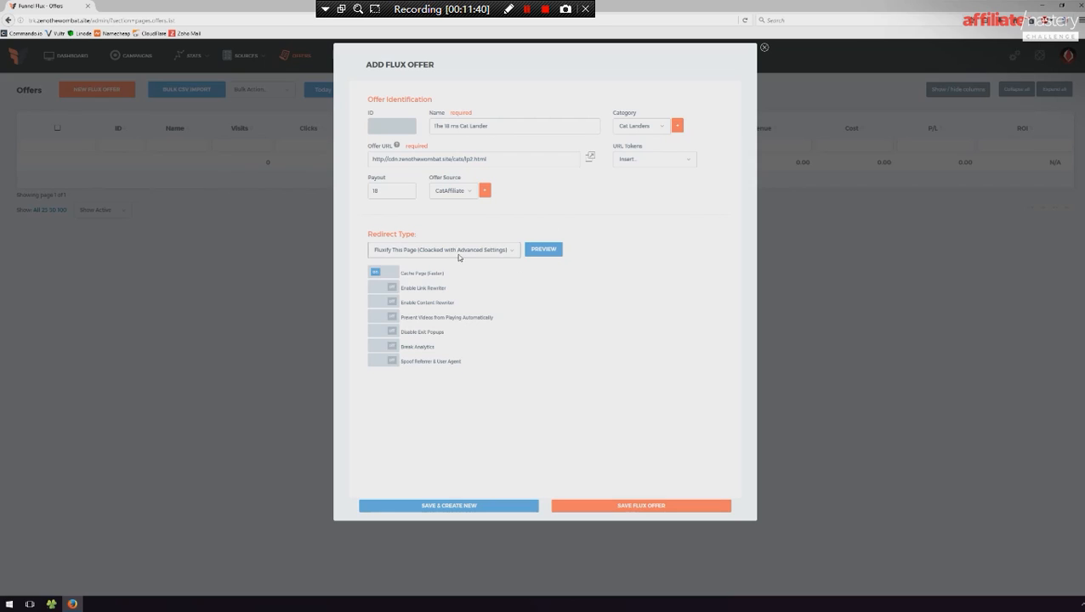
left_click(422, 255)
left_click(415, 284)
- Turn off Cache Page (Faster), try the page preview, and save the Flux offer
left_click(392, 279)
left_click(543, 248)
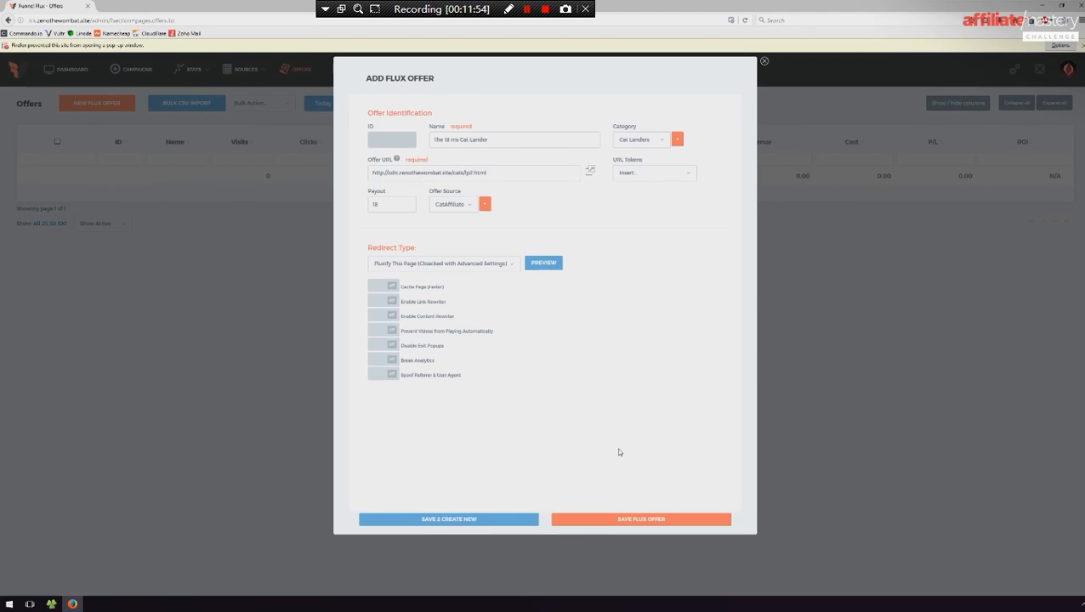
left_click(630, 521)
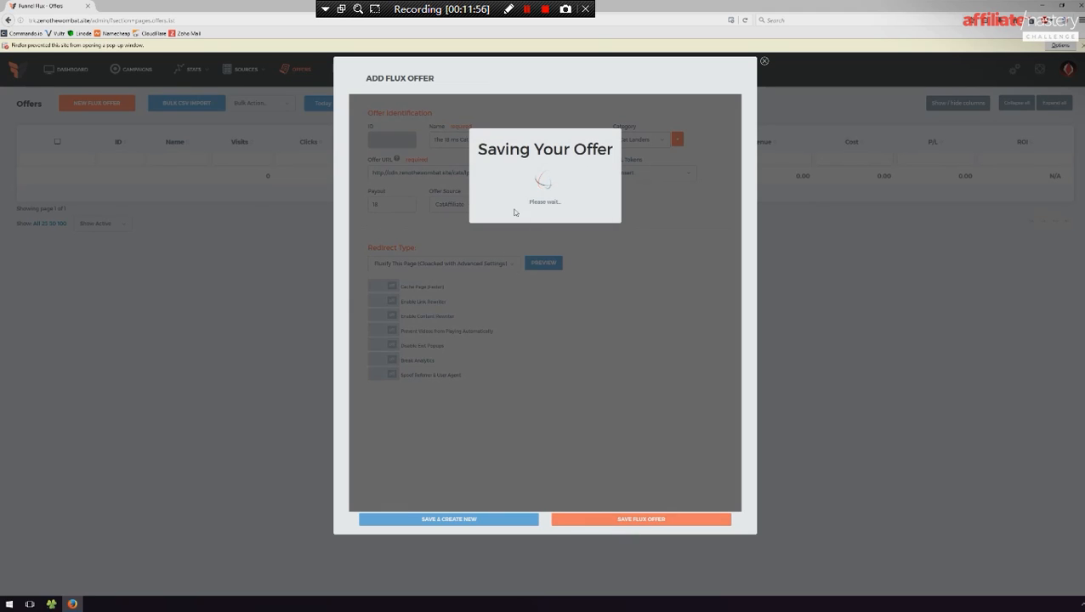
- Open the blocked preview pop-up from the browser's pop-up options and close its tab
left_click(1059, 44)
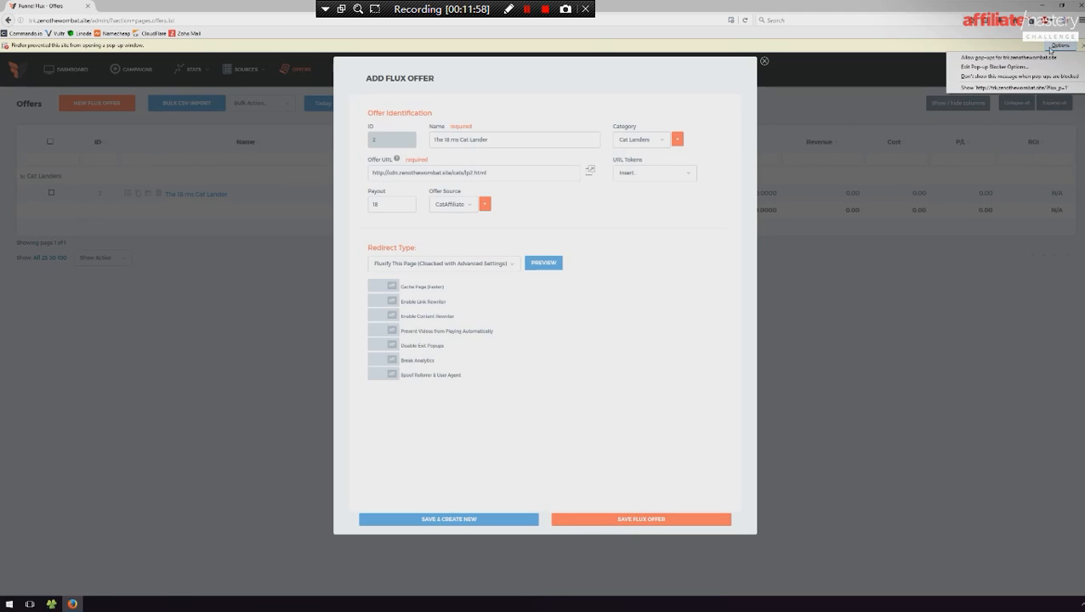
left_click(999, 97)
middle_click(138, 5)
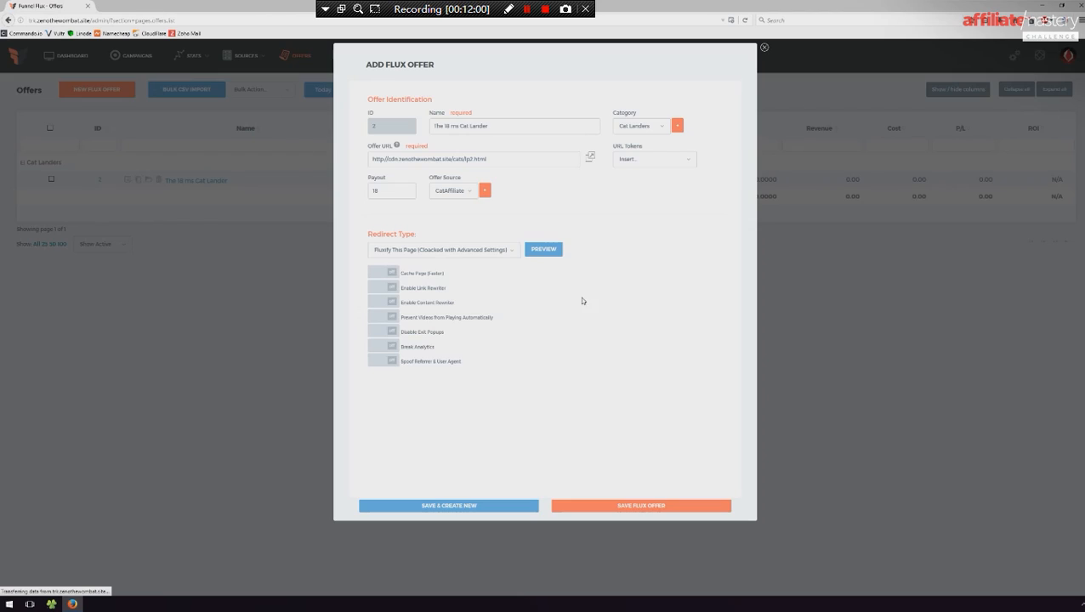
- Preview the fluxified lander, examine the domain in its address, and close the preview
left_click(546, 251)
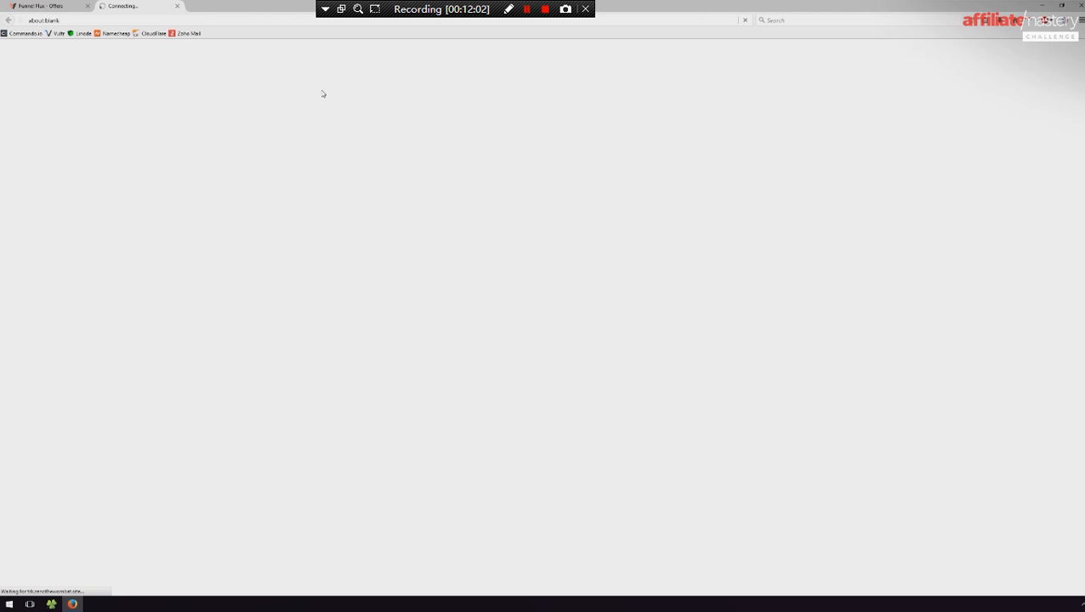
left_click(53, 6)
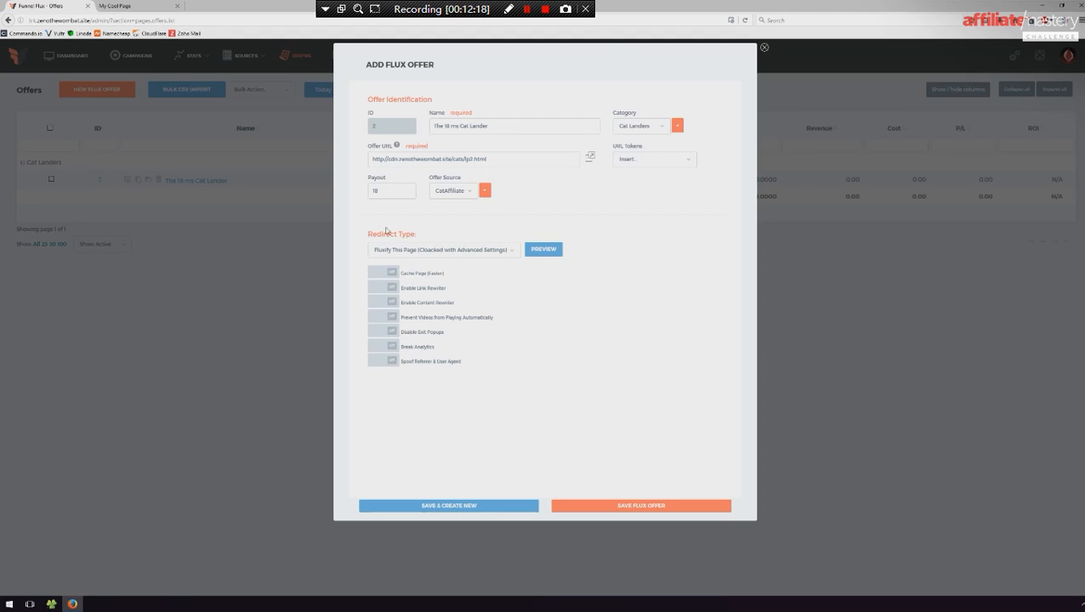
left_click(171, 6)
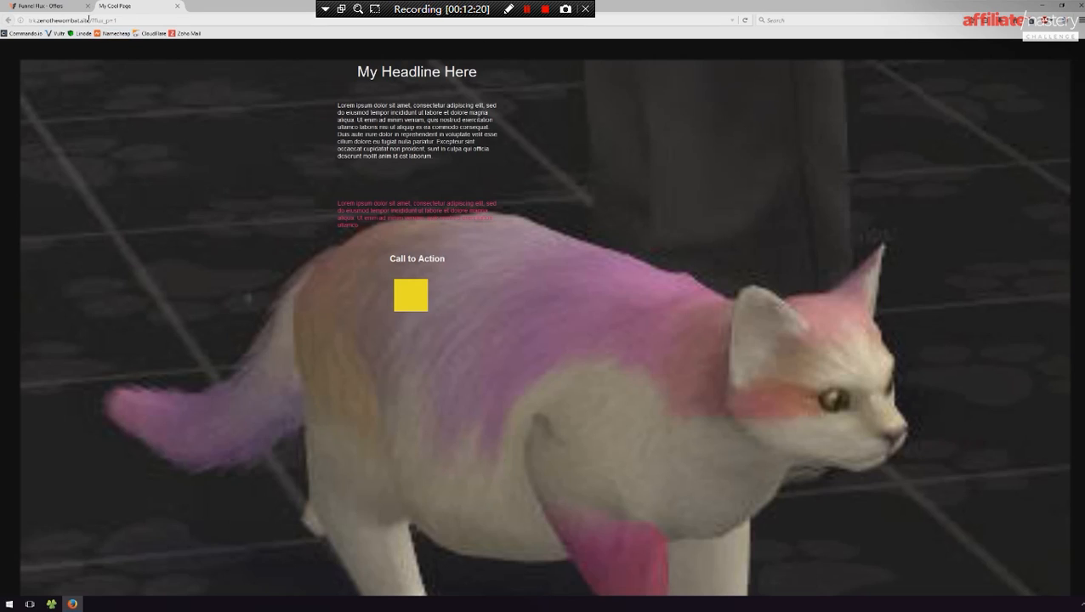
left_click_drag(90, 19, 28, 20)
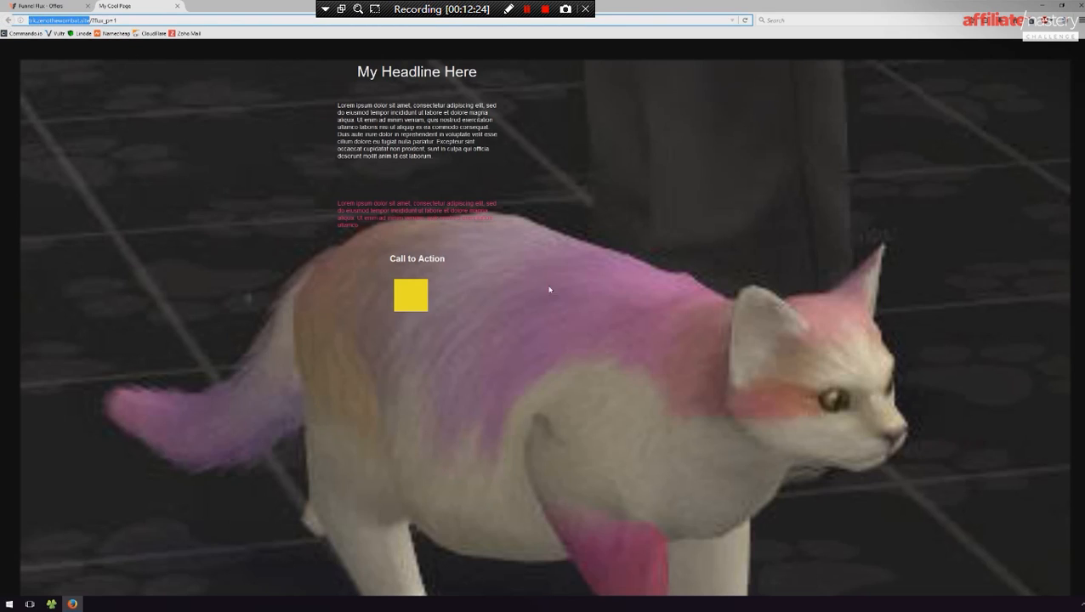
middle_click(135, 3)
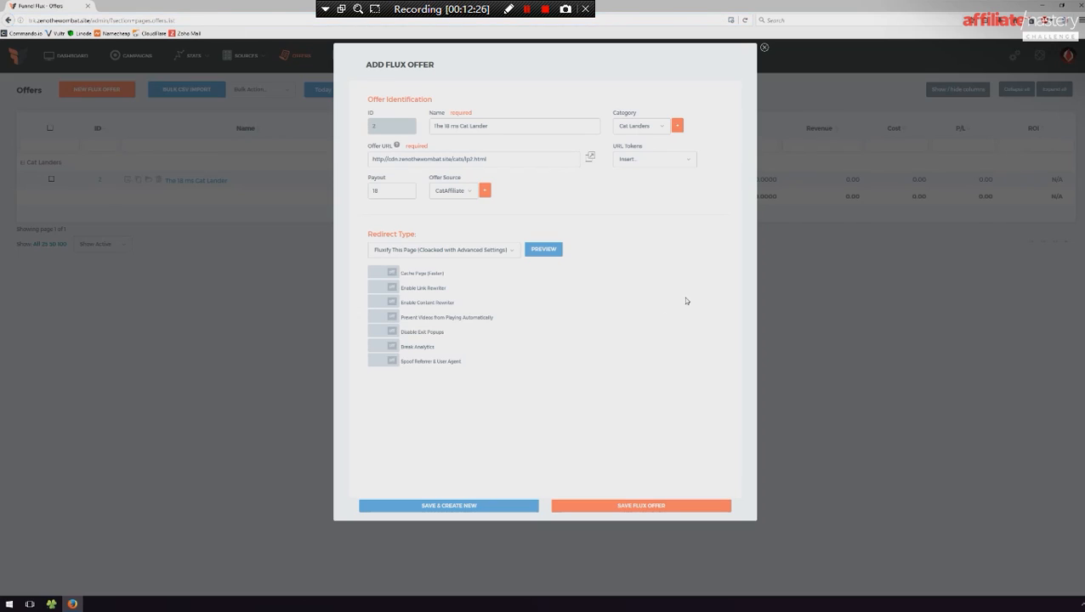
- Enable the Content Rewriter and copy the headline My Headline Here from the page preview
left_click(391, 304)
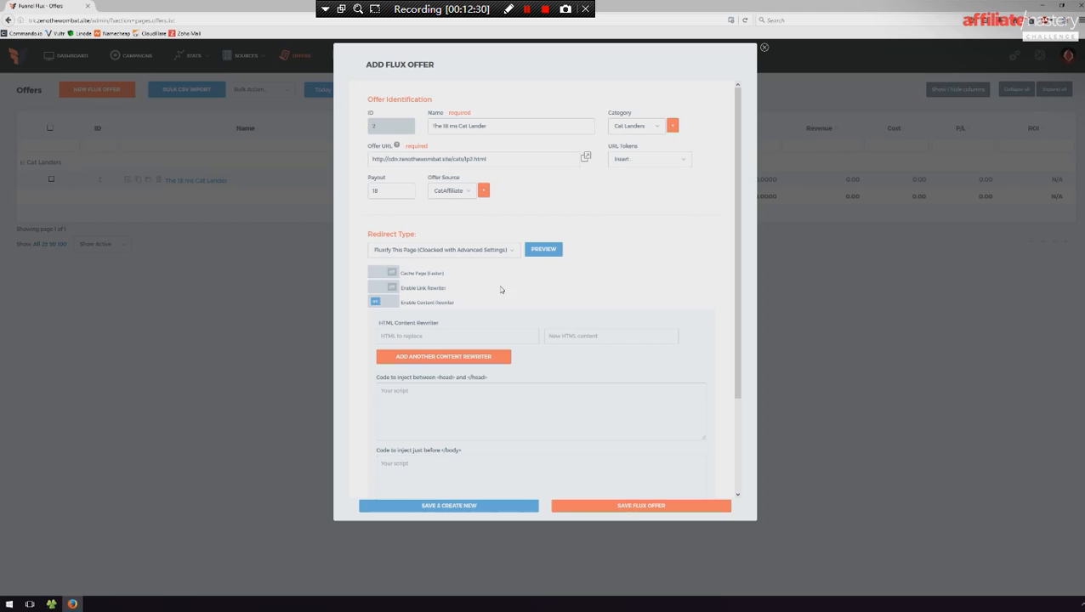
left_click(543, 250)
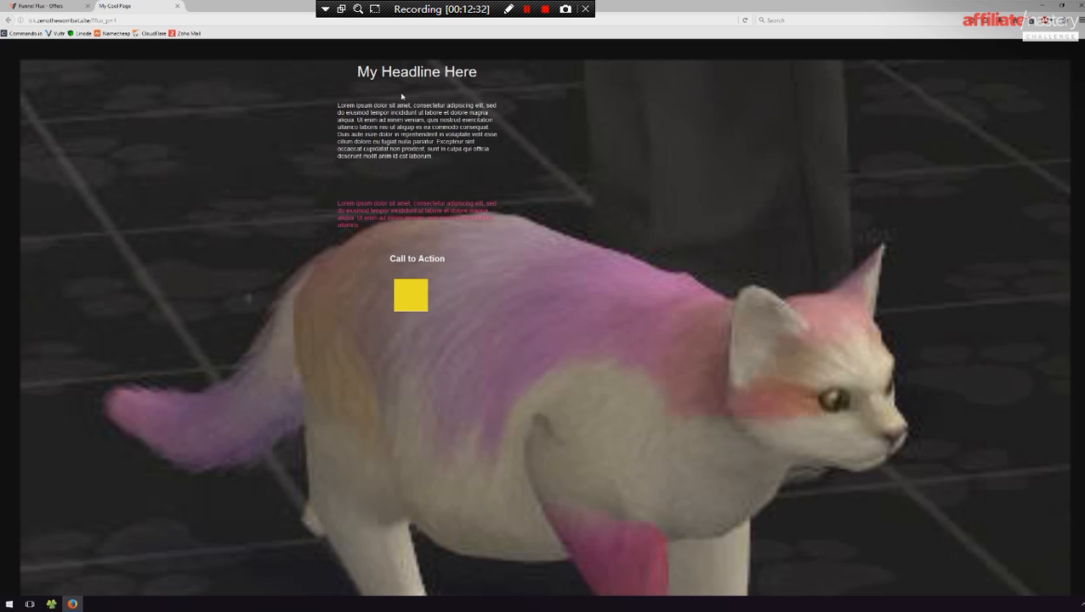
left_click_drag(499, 72, 352, 74)
key("ctrl+c")
middle_click(146, 5)
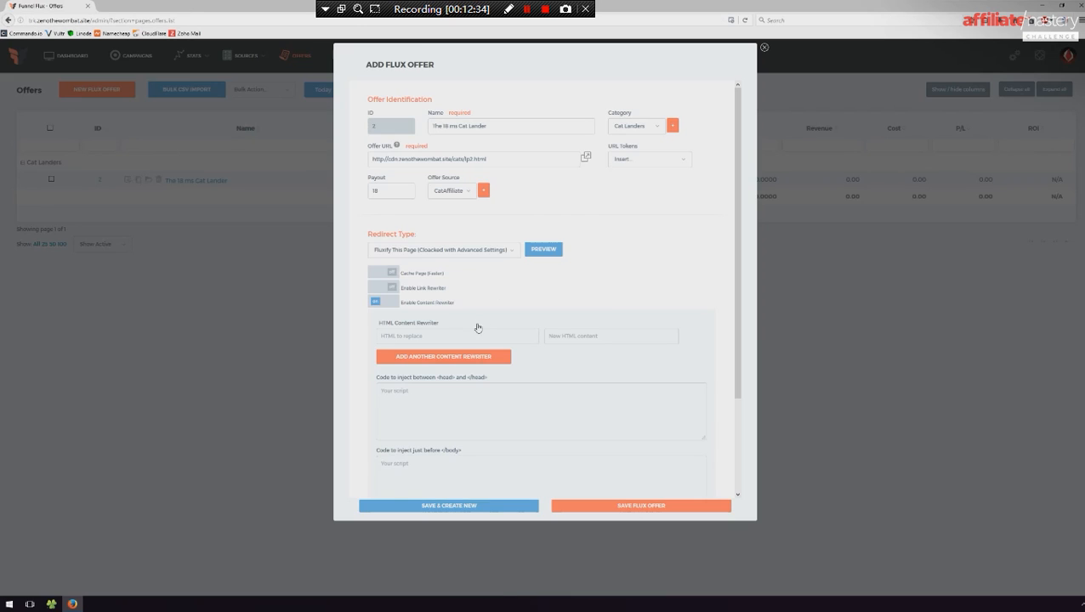
- Set the HTML Content Rewriter to replace My Headline Here with My Fluxified Headline Here
left_click(440, 333)
key("ctrl+v")
left_click(613, 337)
key("ctrl+v")
double_click(572, 334)
key("BackSpace")
type("Fluxified Headline")
scroll(578, 310, "down", 3)
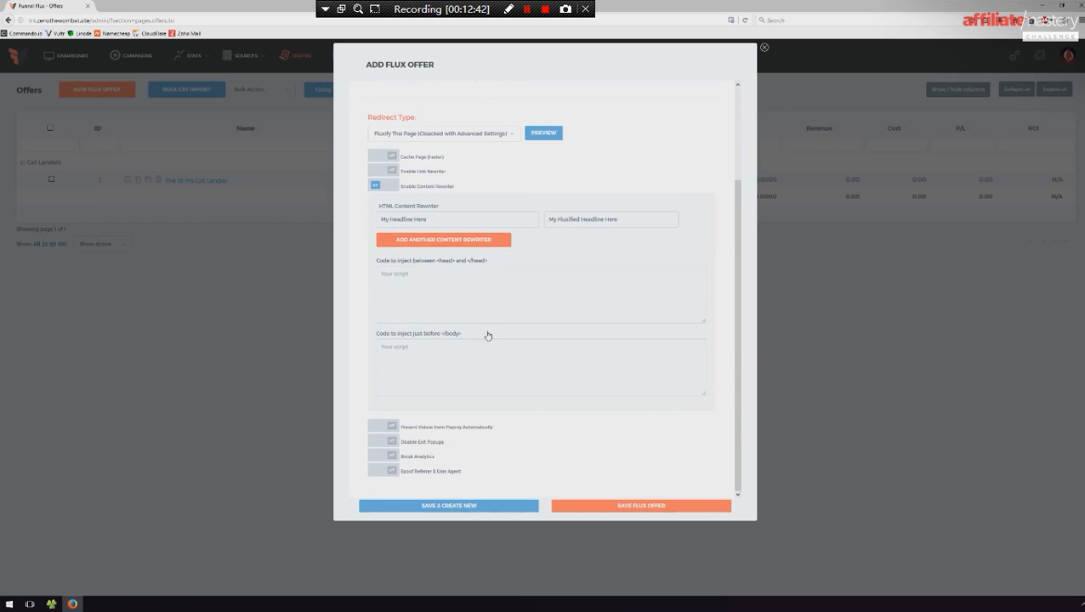
- Enter <script>wombat!</script> as the code to inject between <head> and </head>
left_click(451, 288)
type("<script>wom")
key("BackSpace")
type("womb")
- Copy the head script into the code injected just before </body>, make it <script>bodywombat!</script>, and save the offer
left_click_drag(452, 289, 308, 293)
key("ctrl+c")
left_click(446, 375)
key("ctrl+v")
type("body")
scroll(511, 357, "up", 5)
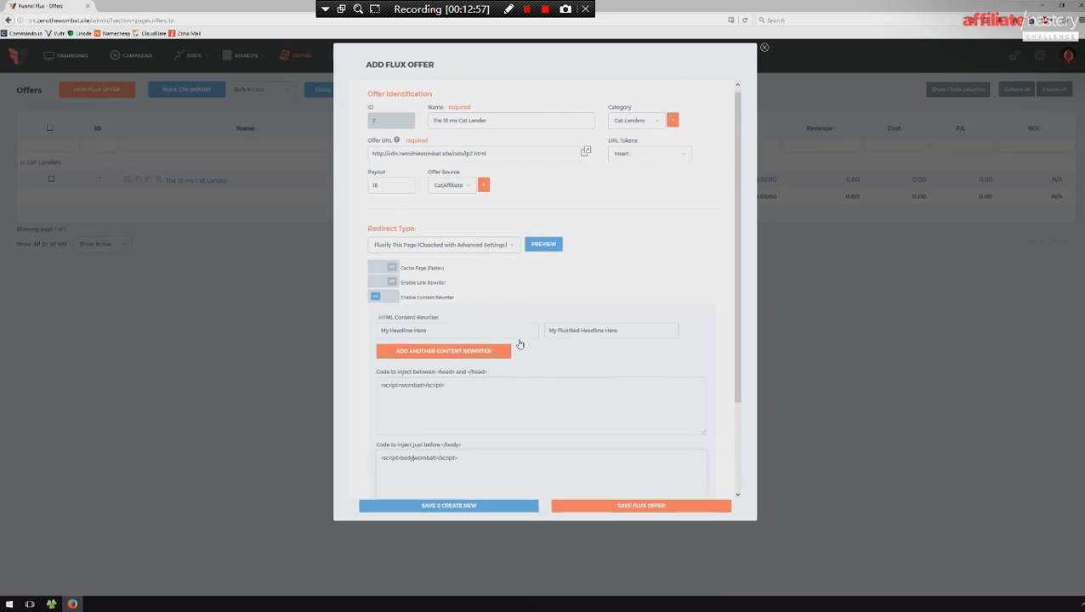
left_click(626, 508)
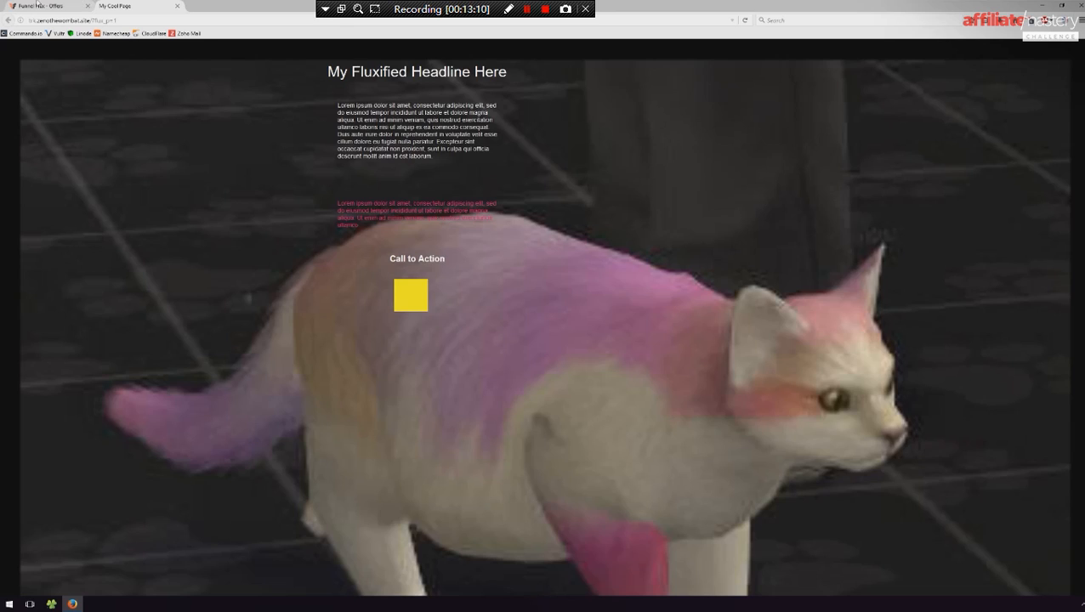
- Open the developer console on the fluxified lander preview, clear its output, and reload the page
left_click(42, 6)
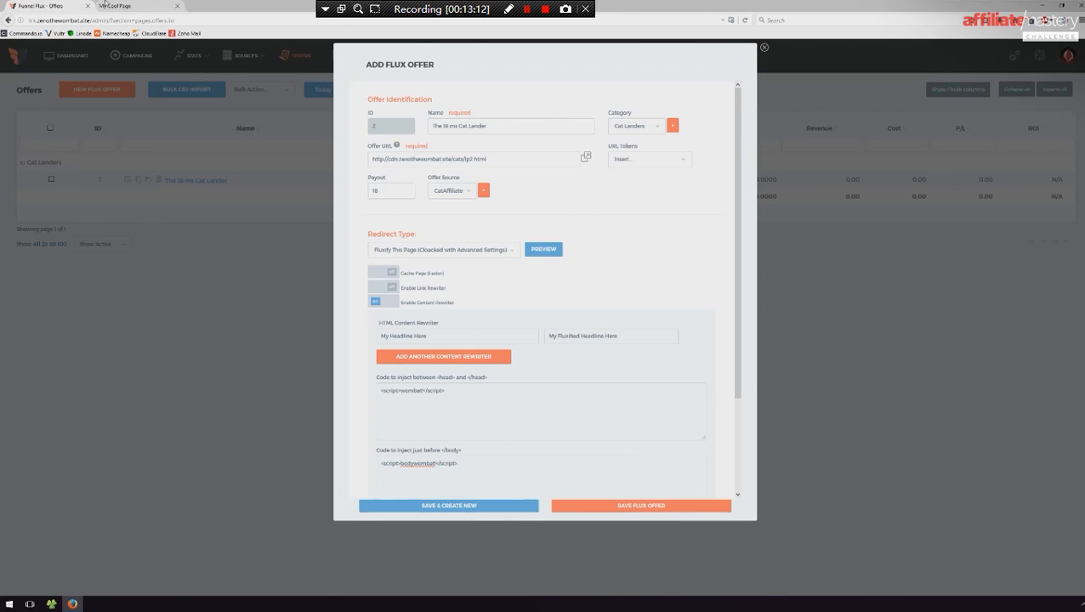
left_click(111, 6)
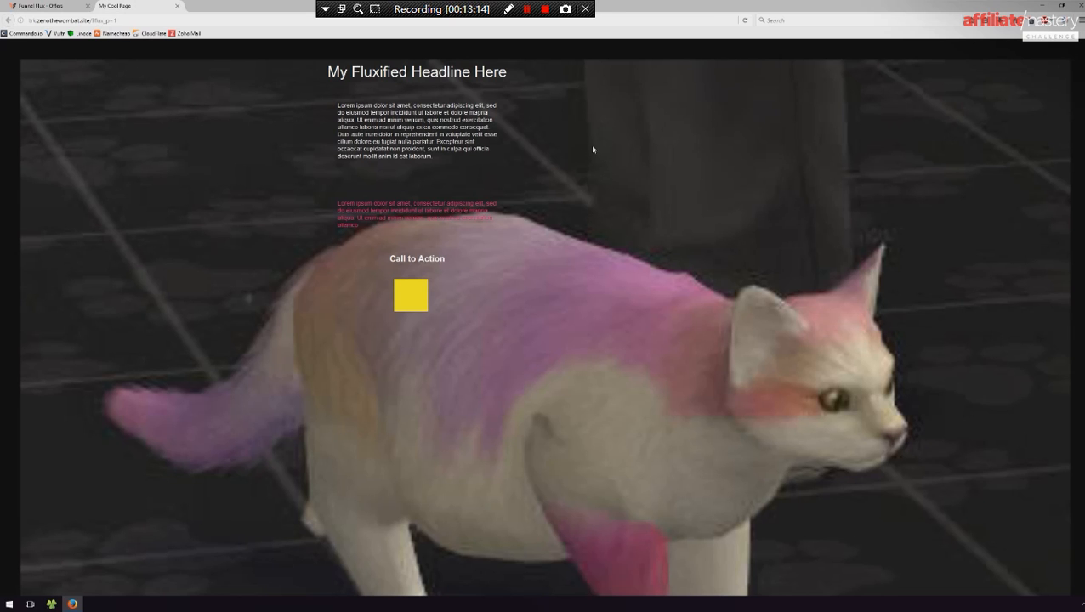
right_click(555, 128)
left_click(587, 200)
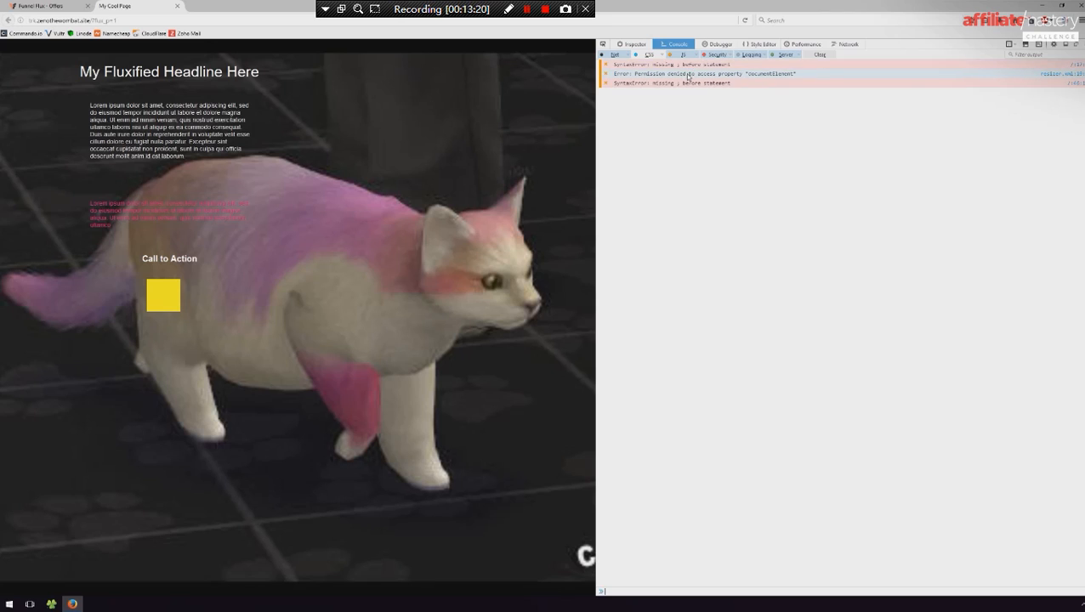
left_click(822, 56)
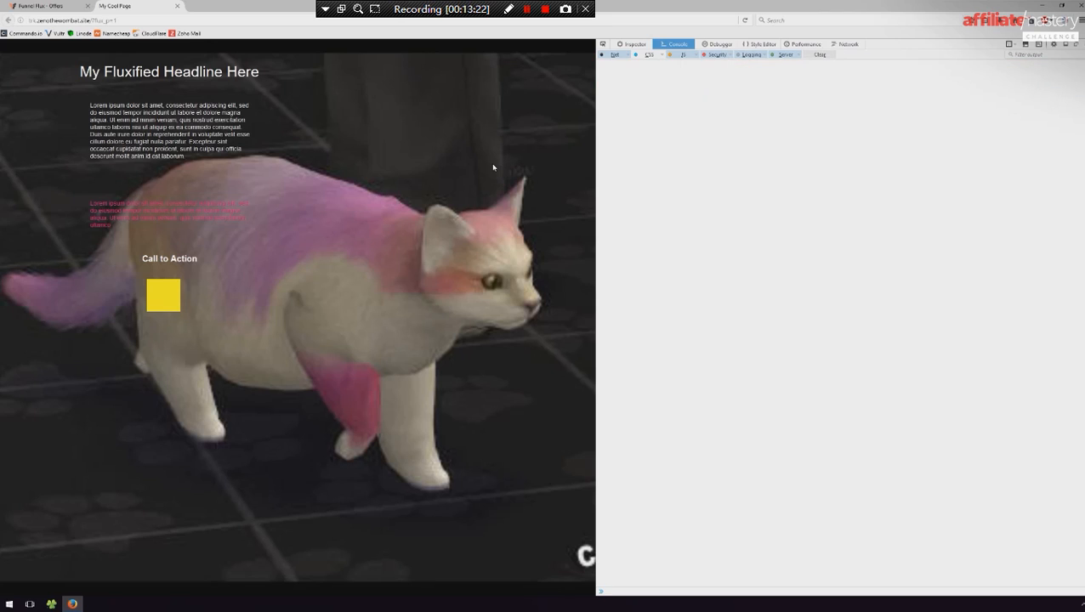
key("F5")
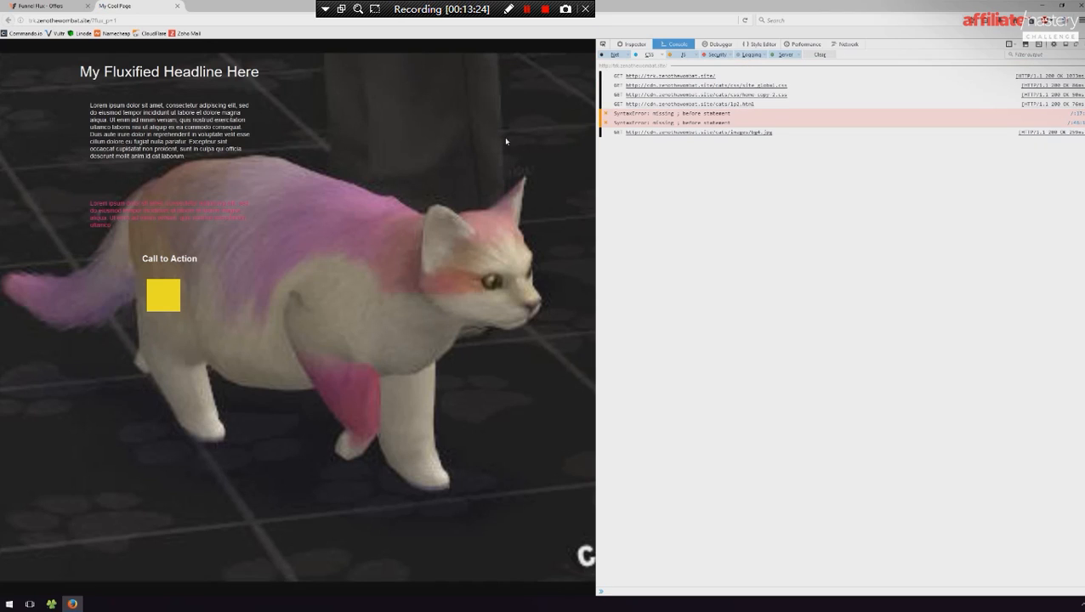
- View the preview's page source, examine the scripts injected before </body> and </head>, and close the source
key("ctrl+u")
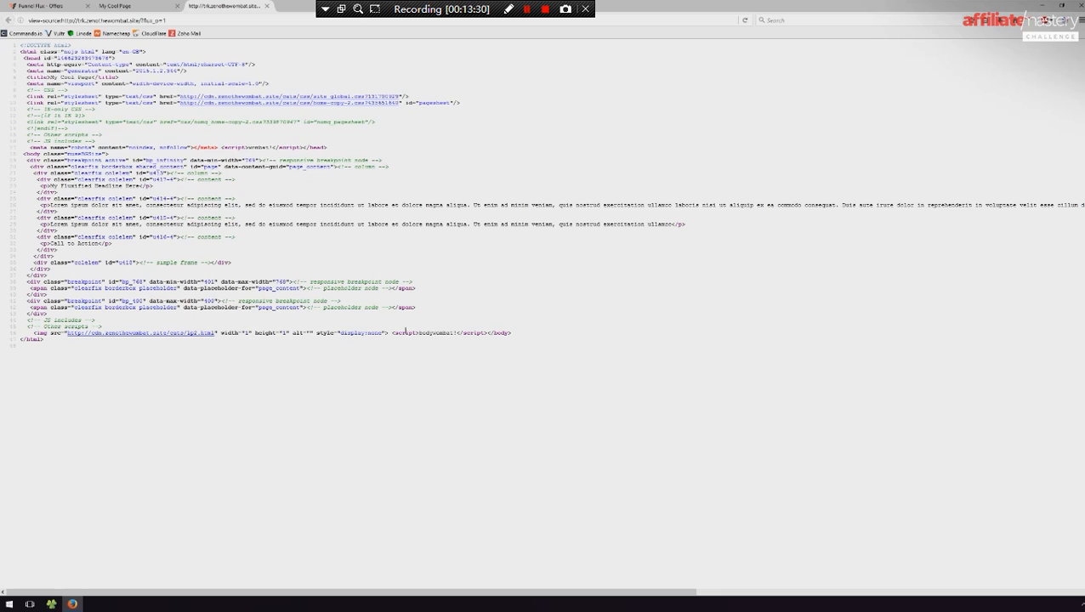
left_click_drag(391, 333, 587, 337)
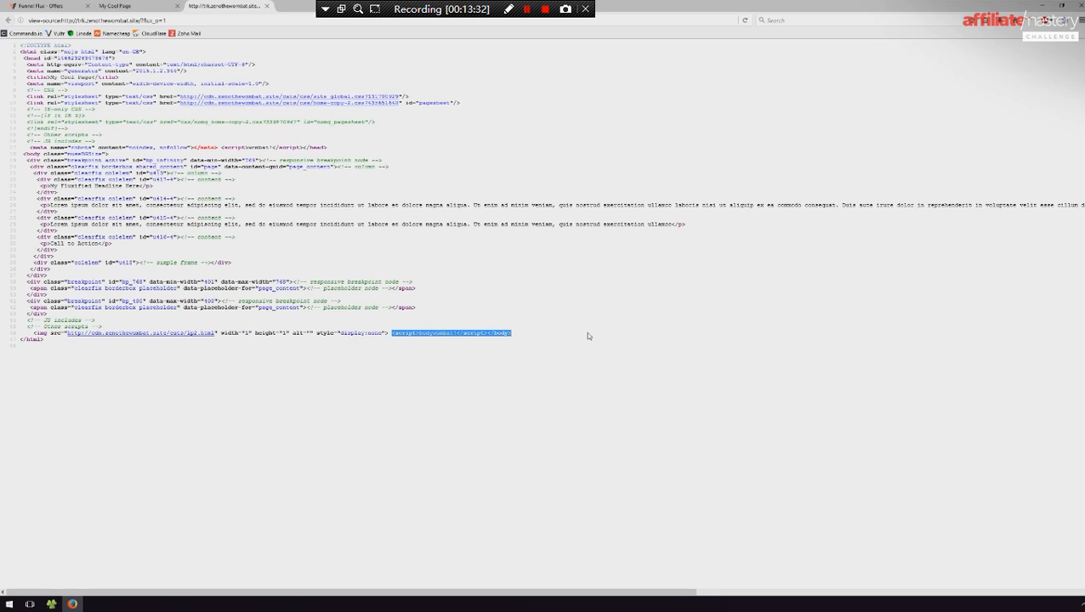
left_click(112, 147)
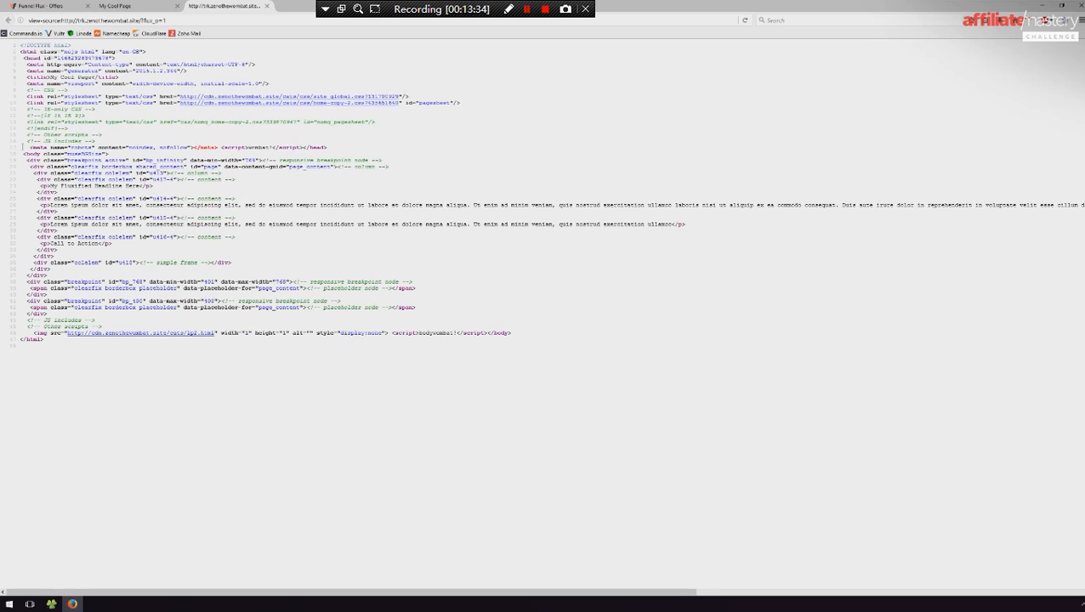
left_click_drag(354, 149, 199, 147)
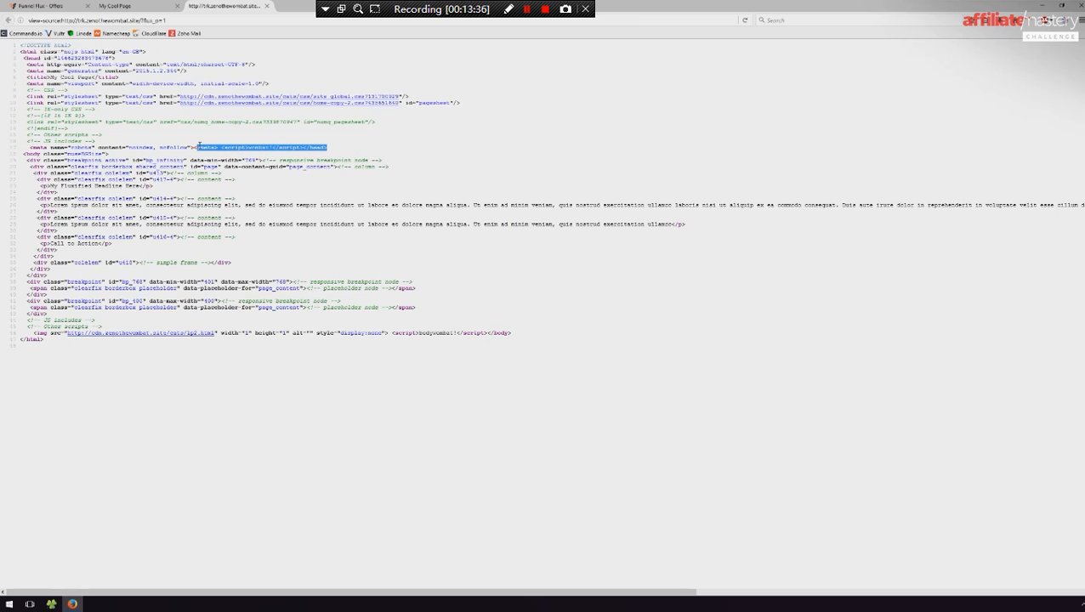
left_click(266, 6)
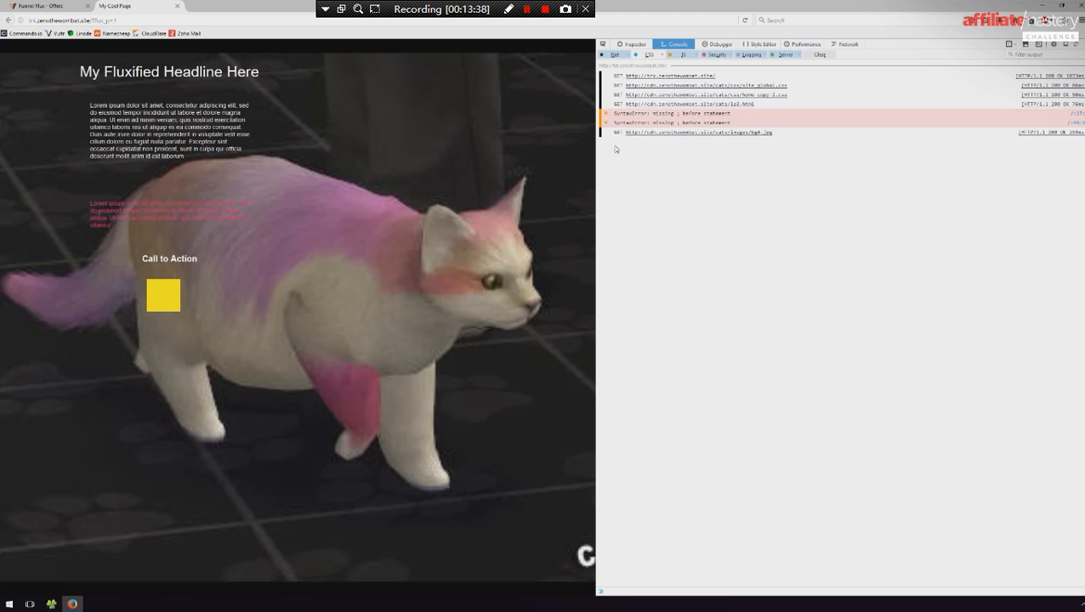
- Examine the network headers of the preview's flux_p=1 page request, highlighting its Server response header
left_click(687, 78)
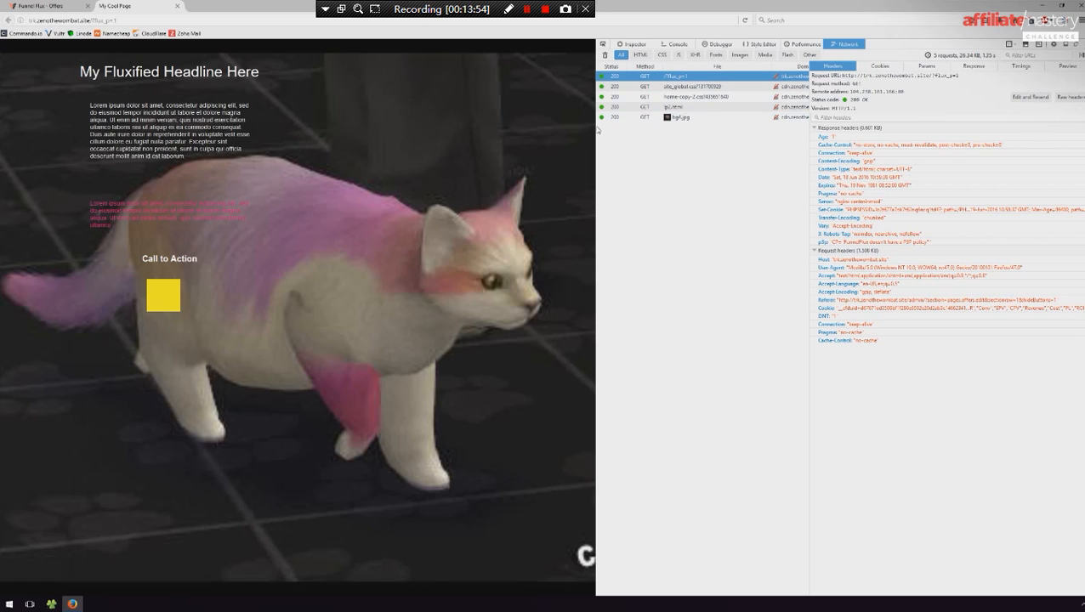
left_click_drag(590, 127, 409, 127)
left_click(451, 44)
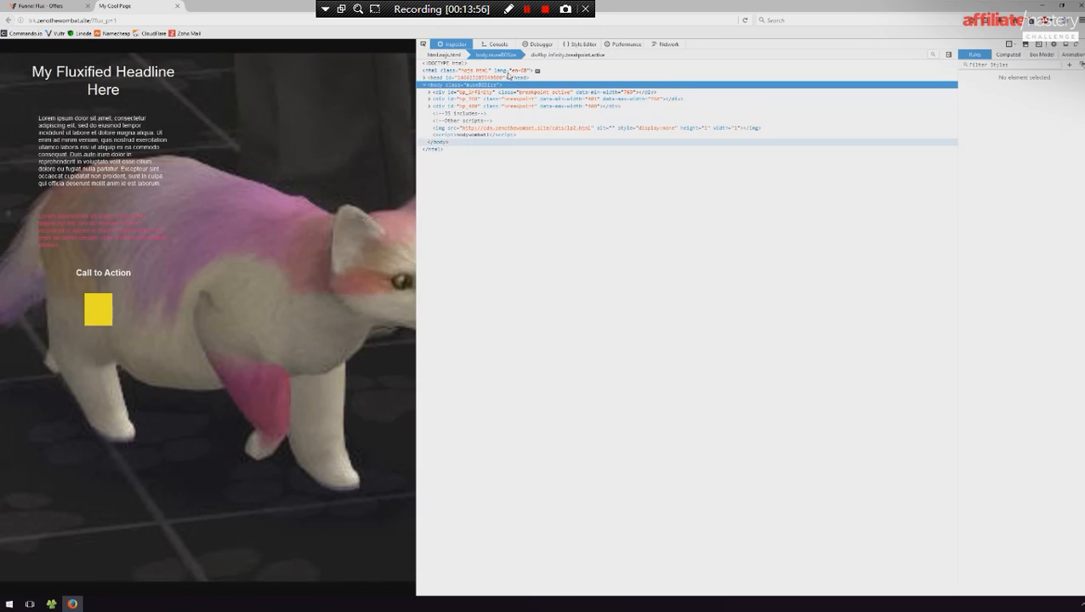
left_click(495, 43)
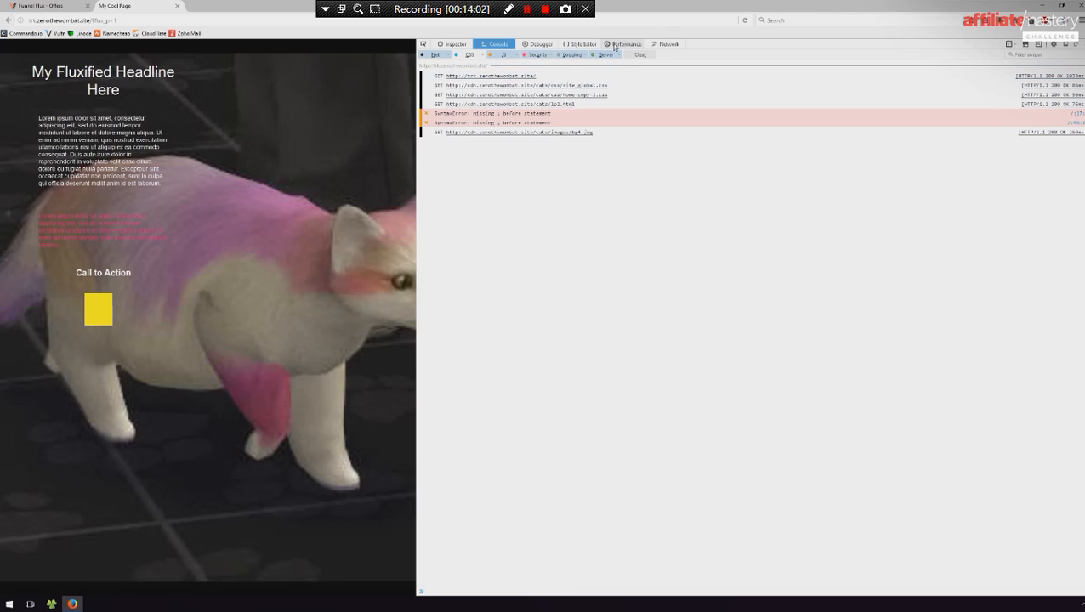
left_click(665, 44)
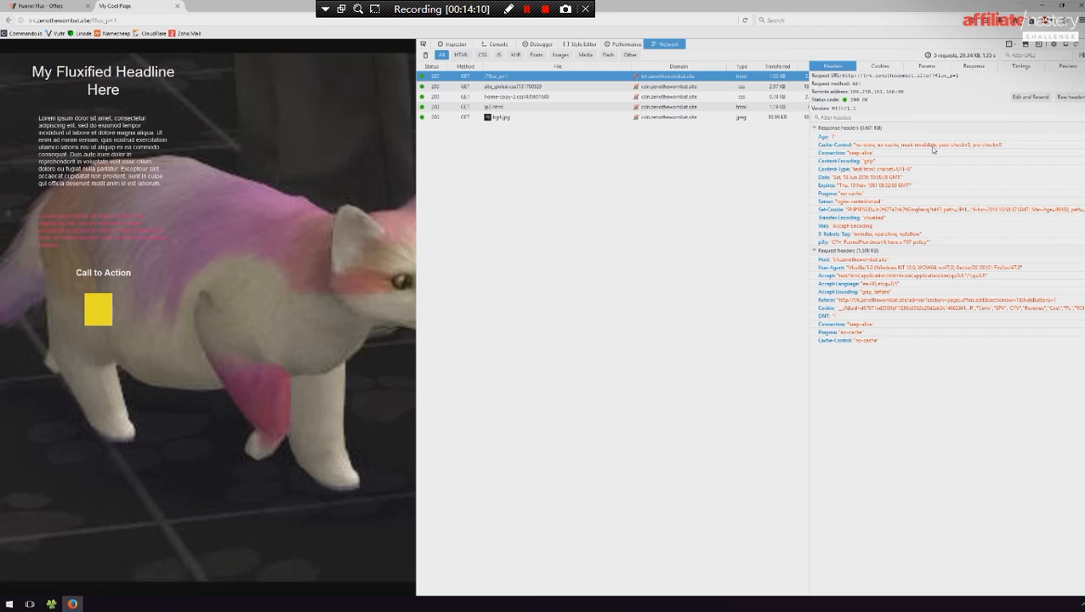
double_click(868, 202)
left_click_drag(894, 204, 798, 198)
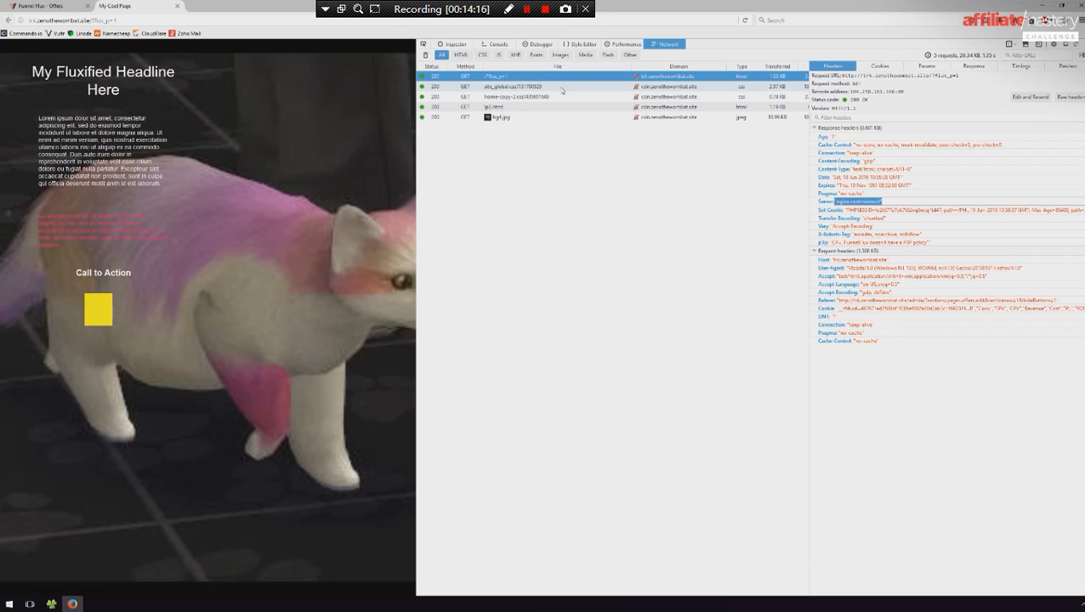
- Compare the response headers of the lp2.html and style sheet requests, highlighting the Server header of lp2.html
left_click(504, 109)
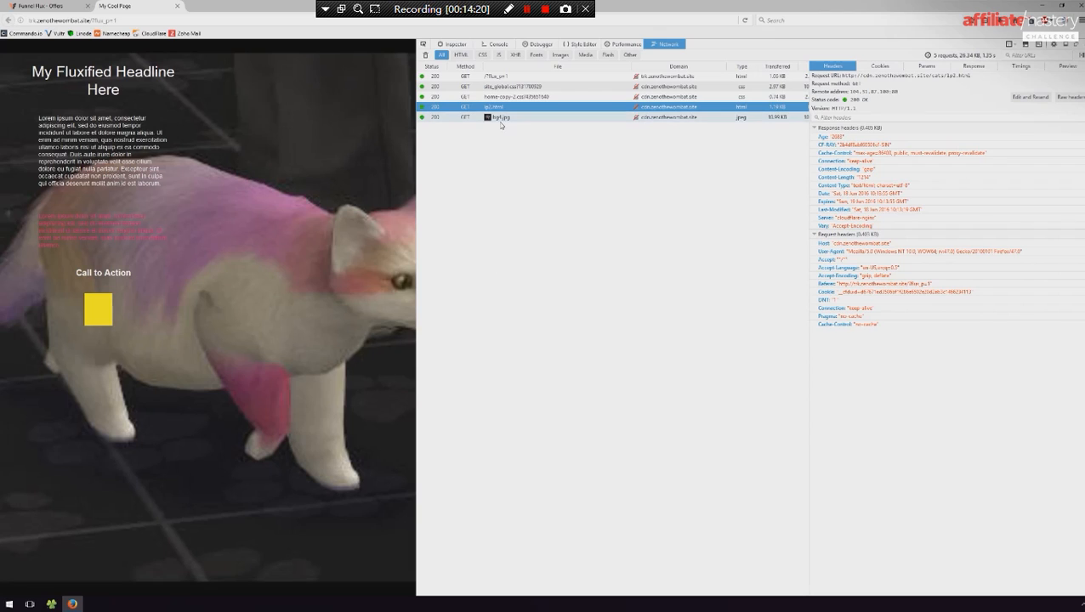
left_click(528, 97)
left_click(534, 88)
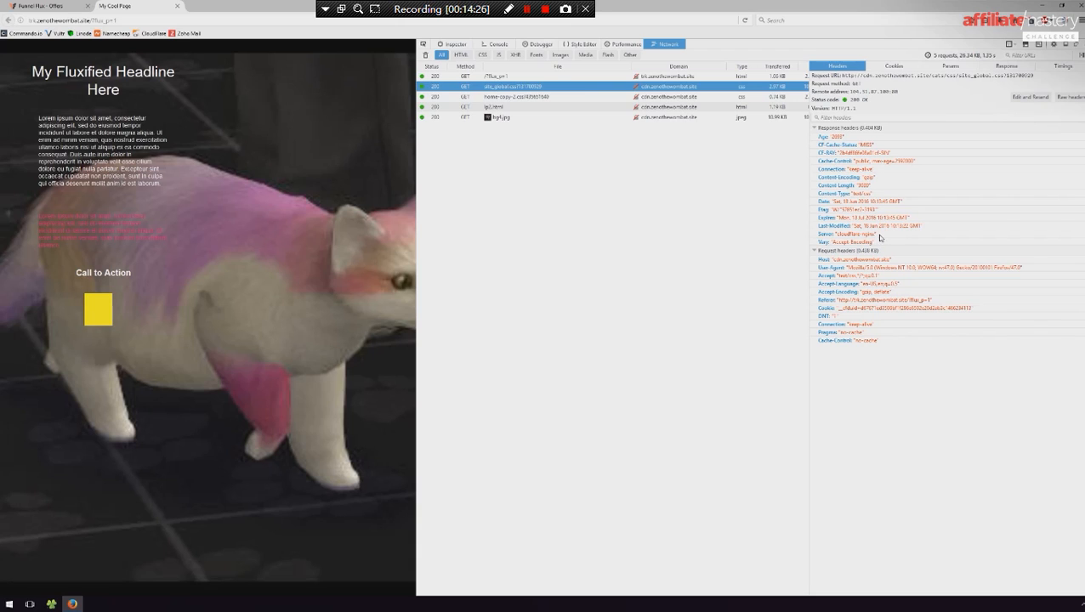
left_click(496, 107)
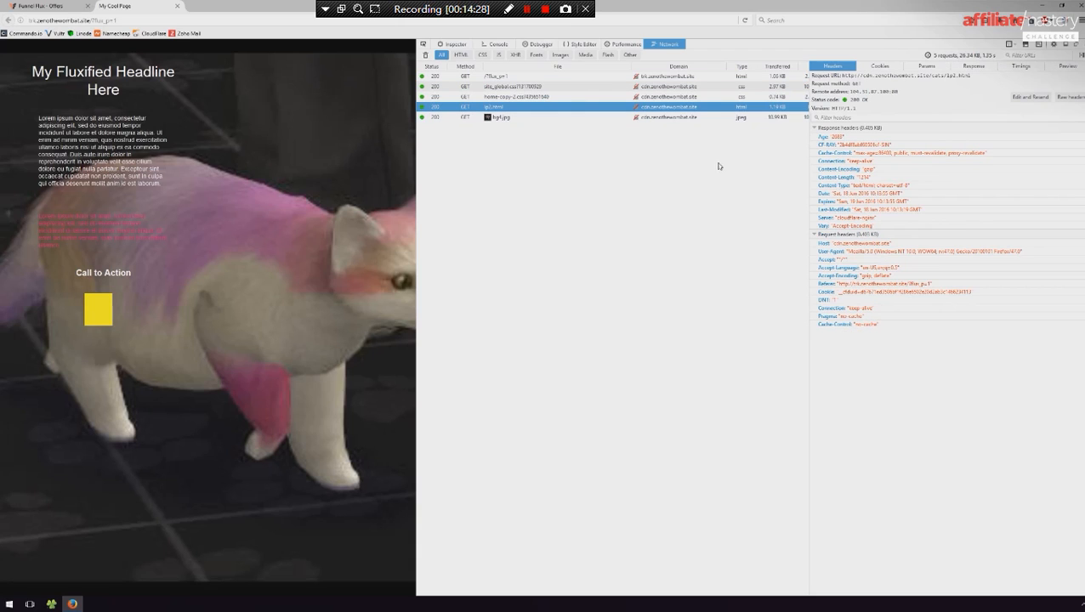
left_click(884, 220)
left_click_drag(884, 220, 796, 218)
- Narrow the developer tools, look over the page's elements and console, and close the tools
left_click(658, 206)
left_click_drag(415, 139, 640, 139)
left_click_drag(808, 140, 899, 139)
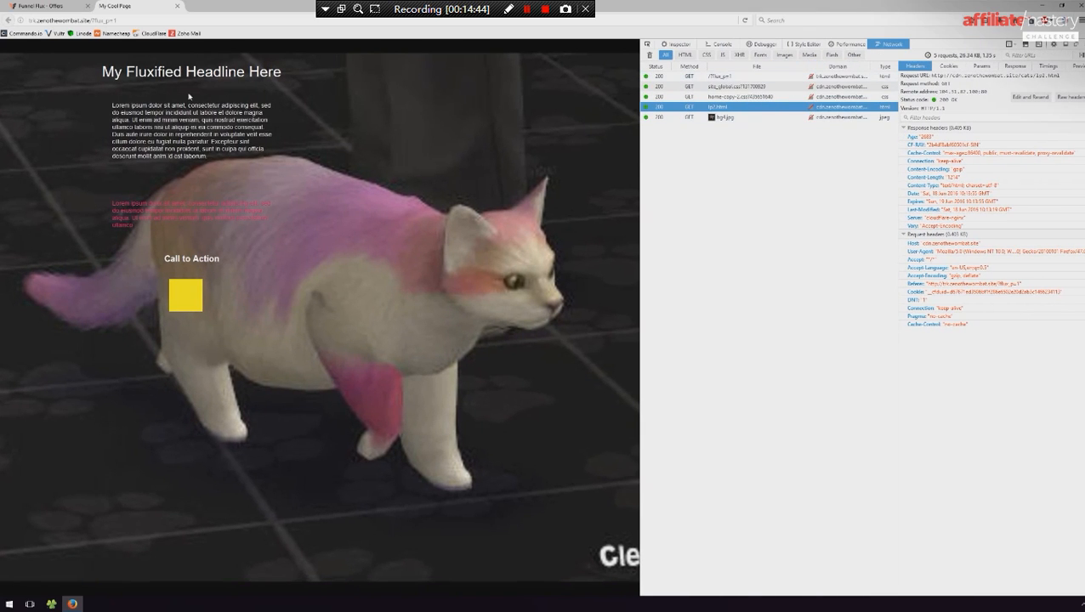
right_click(366, 149)
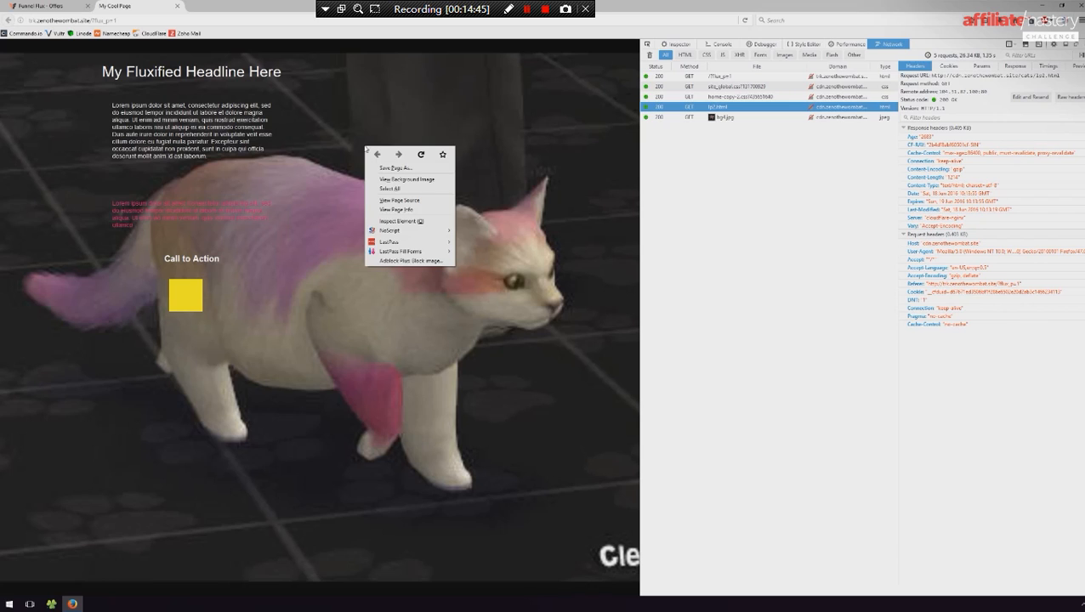
left_click(411, 222)
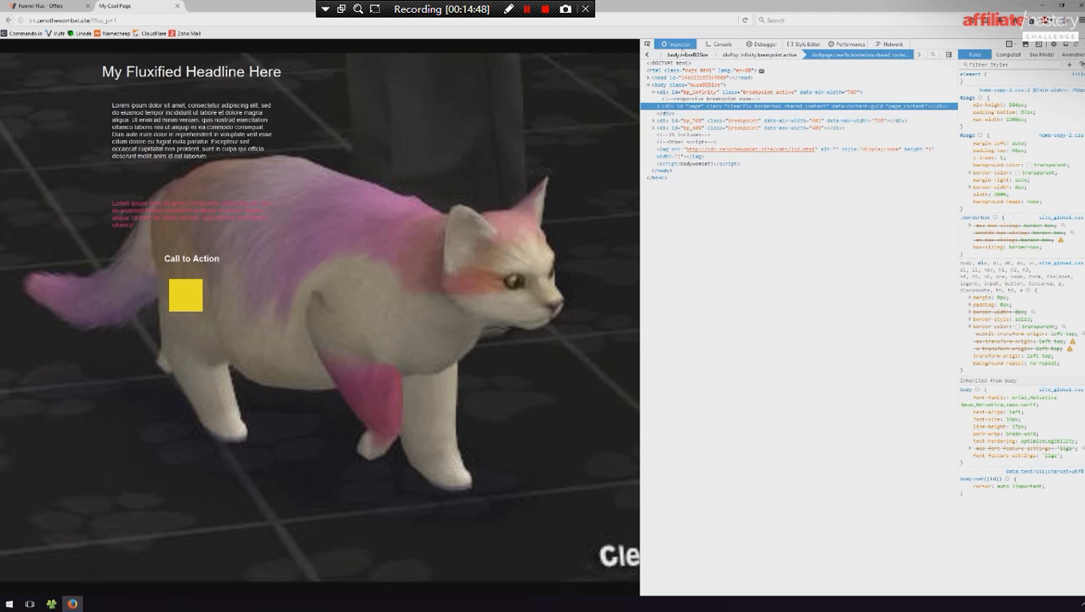
left_click(718, 44)
left_click(678, 44)
left_click(1078, 44)
- Back in the offer, turn on preventing video autoplay, disabling exit popups, breaking analytics, and spoofing the referrer and user agent
left_click(75, 4)
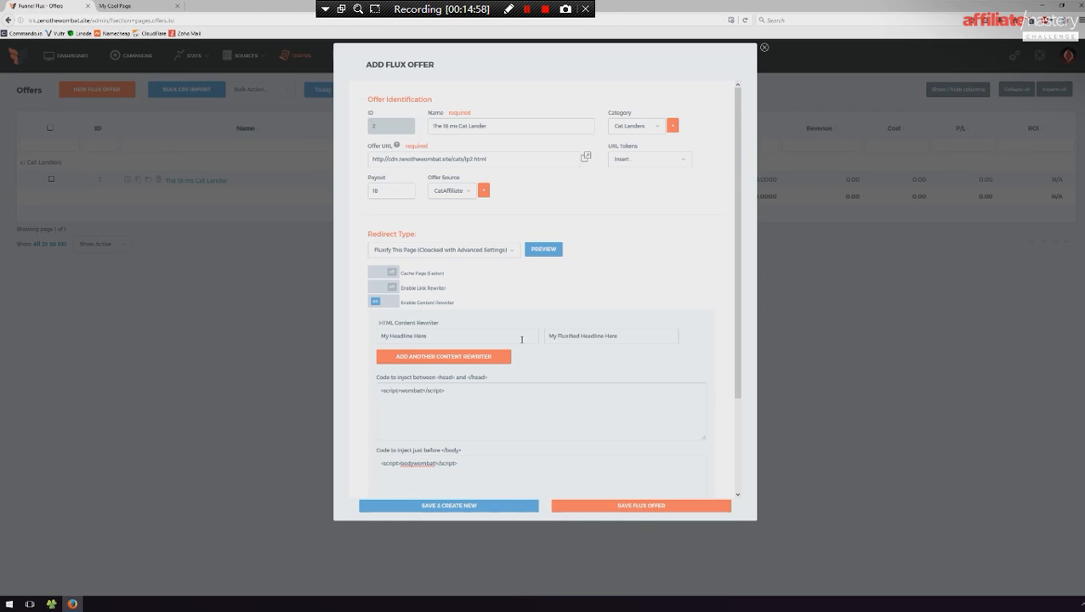
scroll(554, 342, "down", 2)
left_click(387, 425)
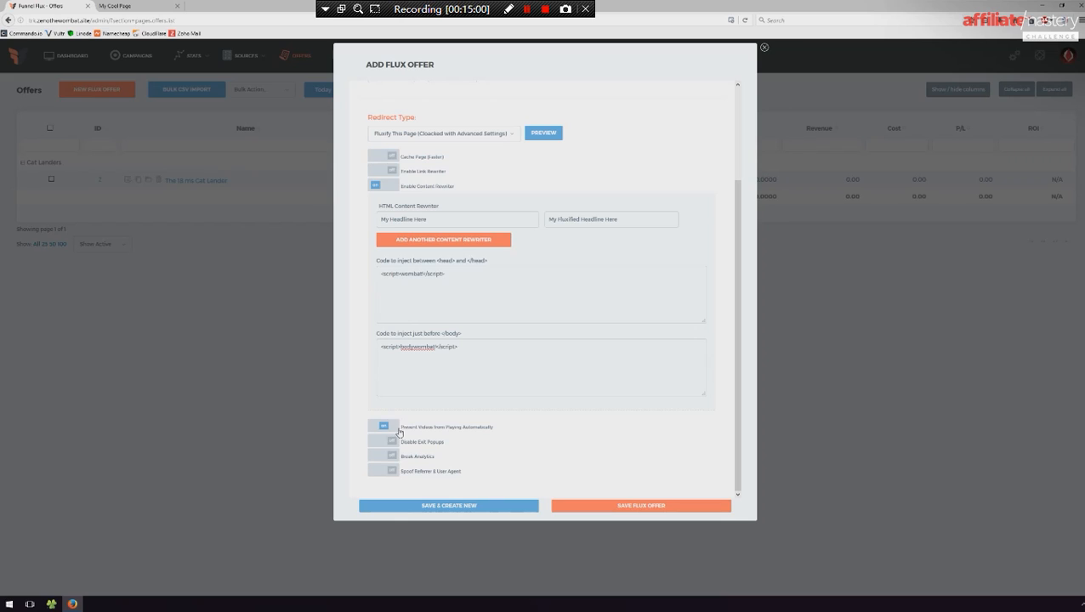
left_click(387, 441)
left_click(372, 455)
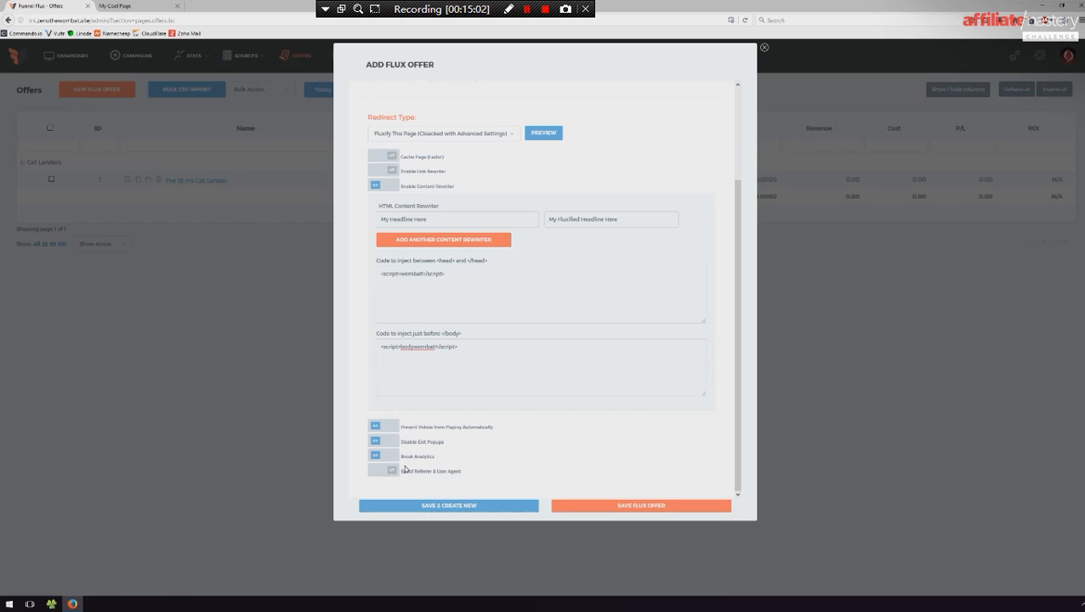
left_click(376, 470)
scroll(489, 436, "down", 3)
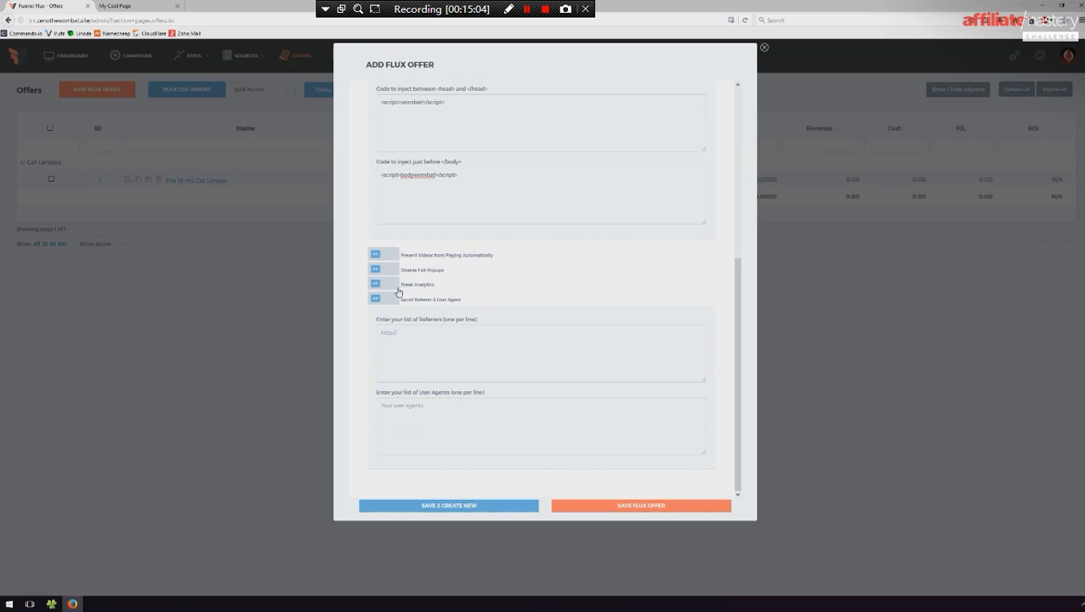
scroll(476, 340, "up", 5)
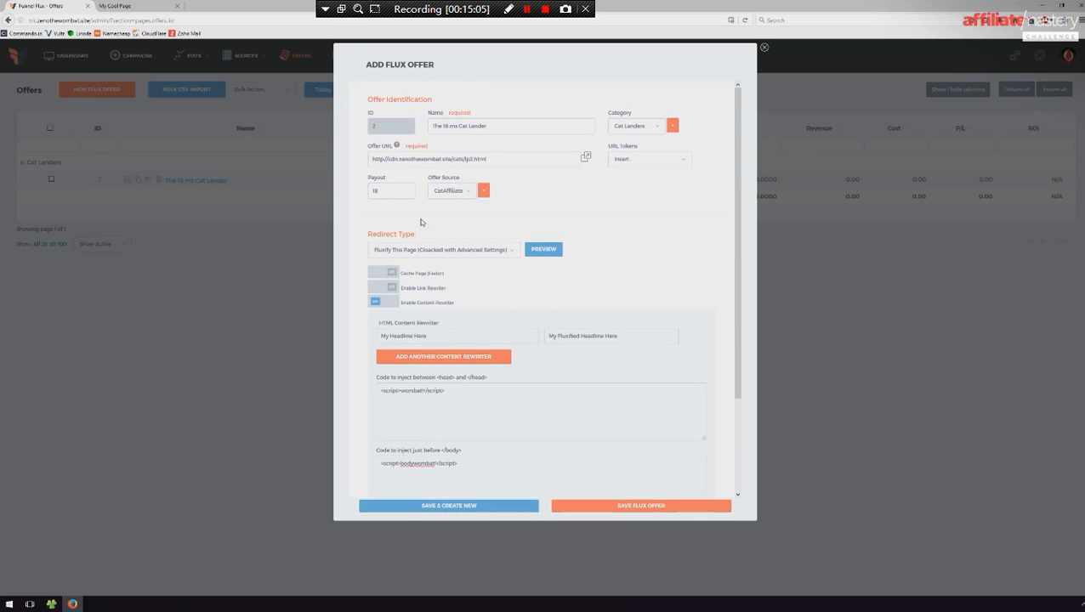
left_click_drag(508, 162, 298, 171)
key("BackSpace")
type("http://anandtech.co")
left_click(660, 506)
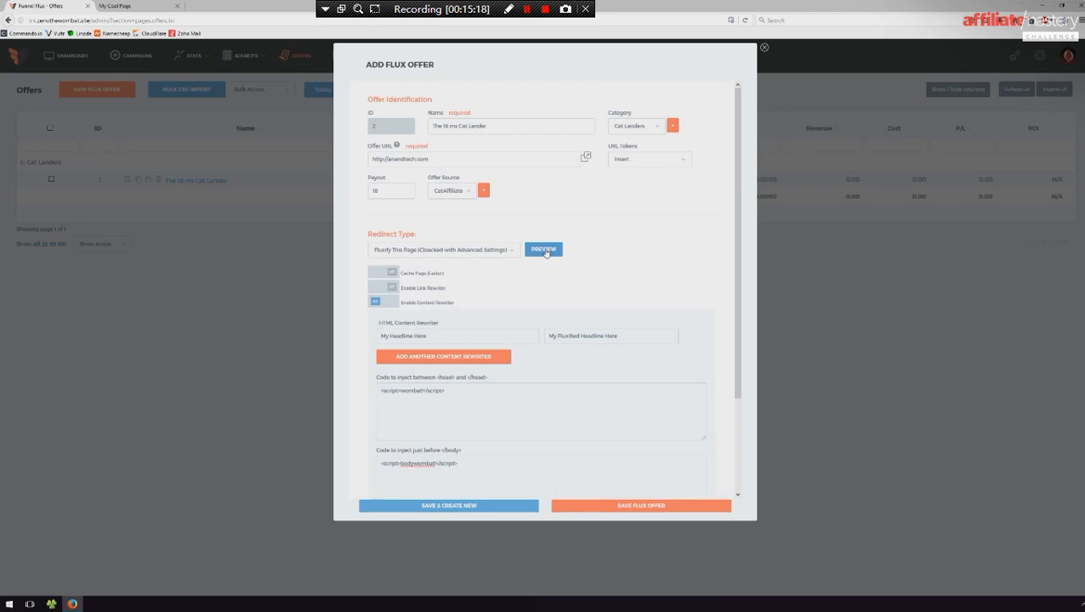
- Try to preview the anandtech.com offer with network monitoring, and close the preview tabs
left_click(548, 250)
middle_click(239, 3)
key("F12")
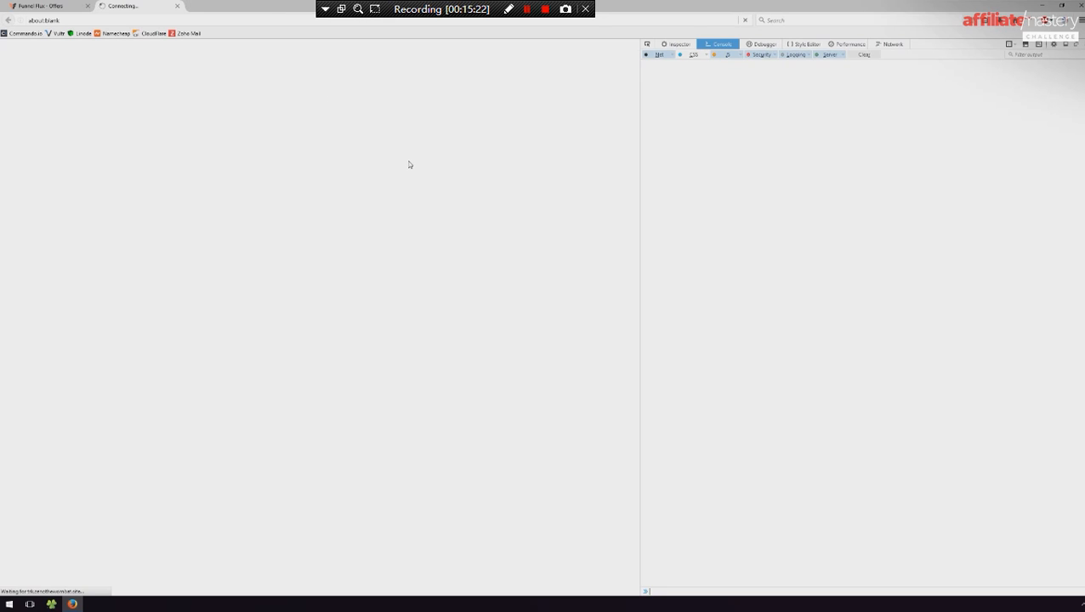
left_click(889, 44)
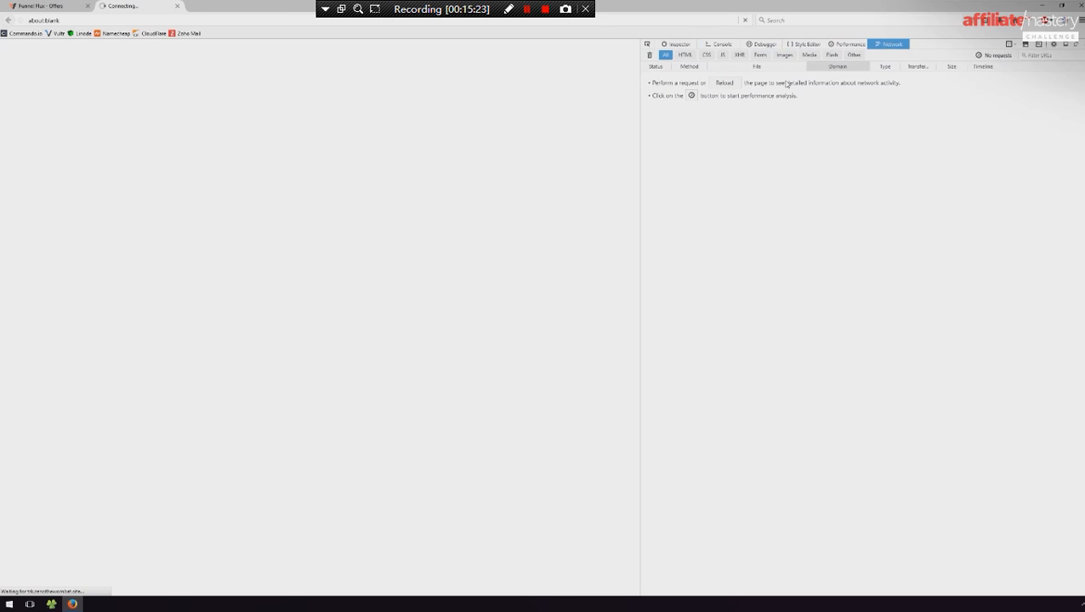
left_click(725, 82)
middle_click(204, 7)
middle_click(148, 7)
middle_click(148, 7)
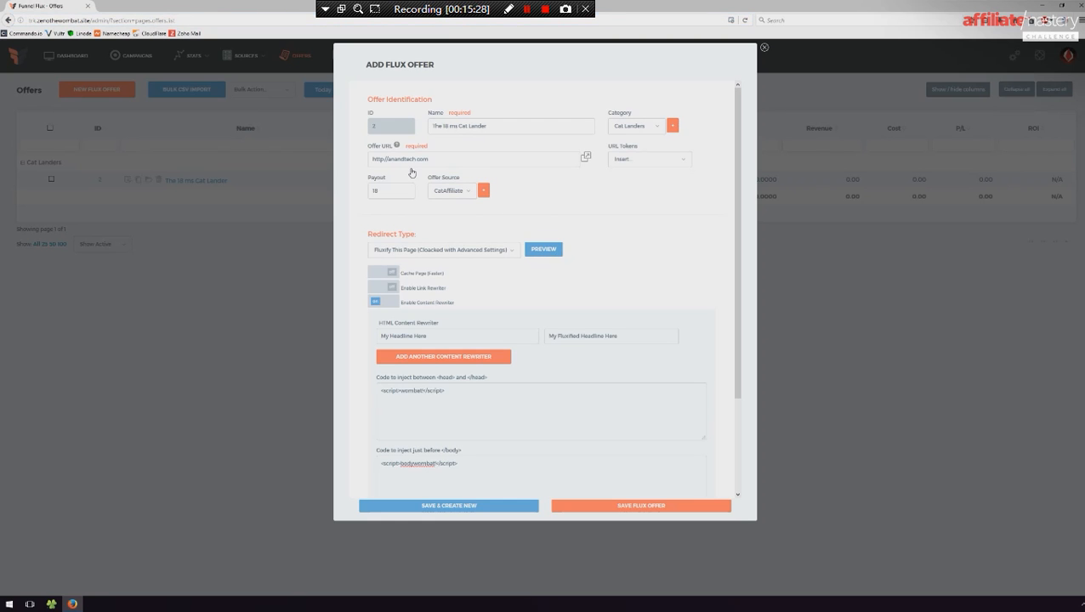
- Preview the fluxified anandtech.com page and examine its network requests in the developer tools
left_click(543, 249)
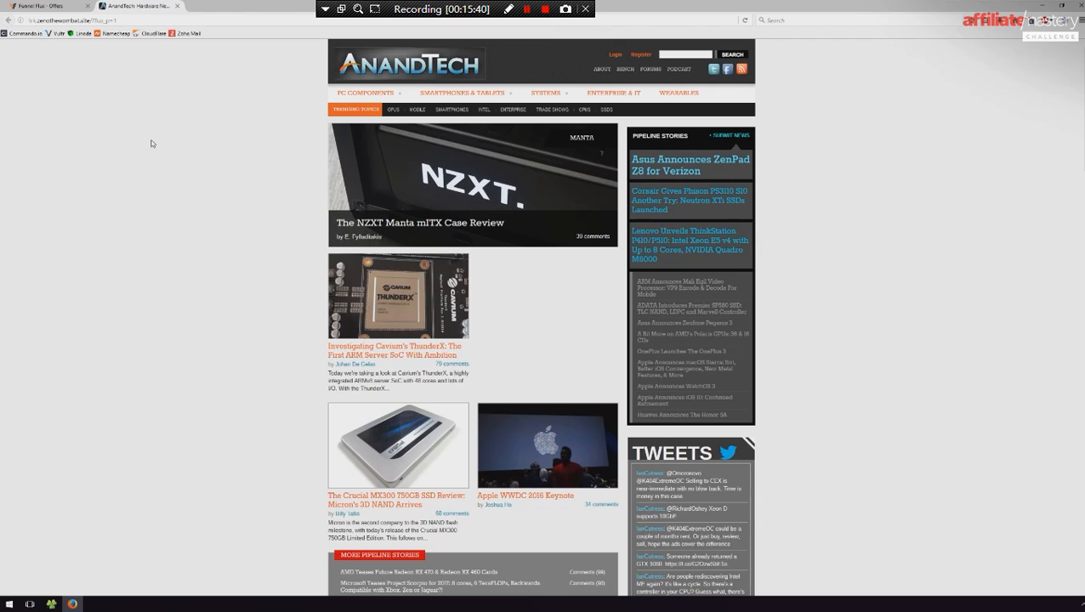
key("F12")
left_click(804, 45)
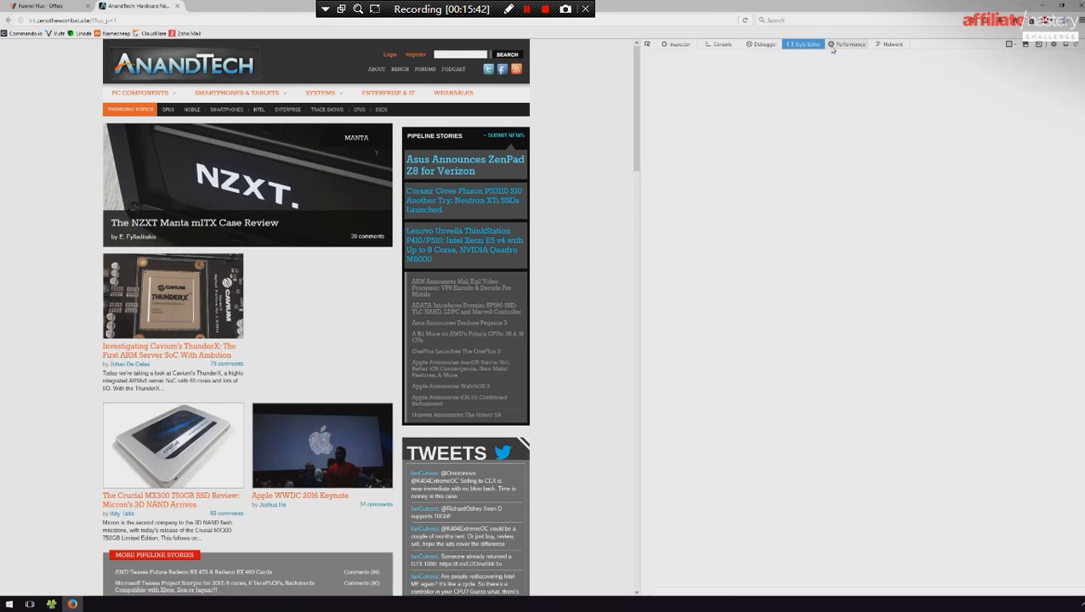
left_click(891, 44)
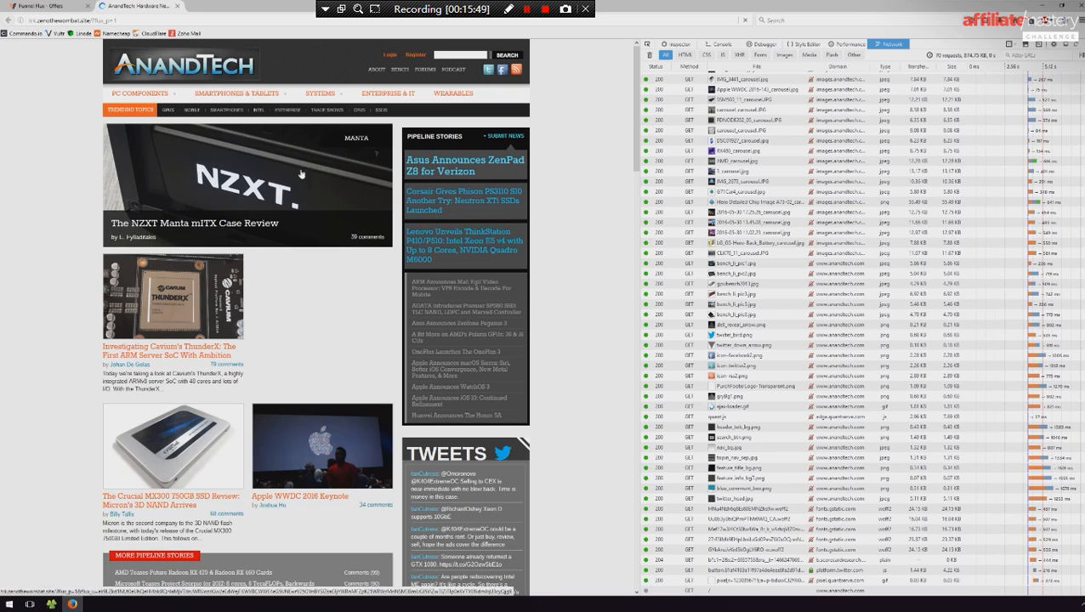
- Return to the Flux offer and set the first content rewriter to replace "is" with "banana"
left_click(67, 5)
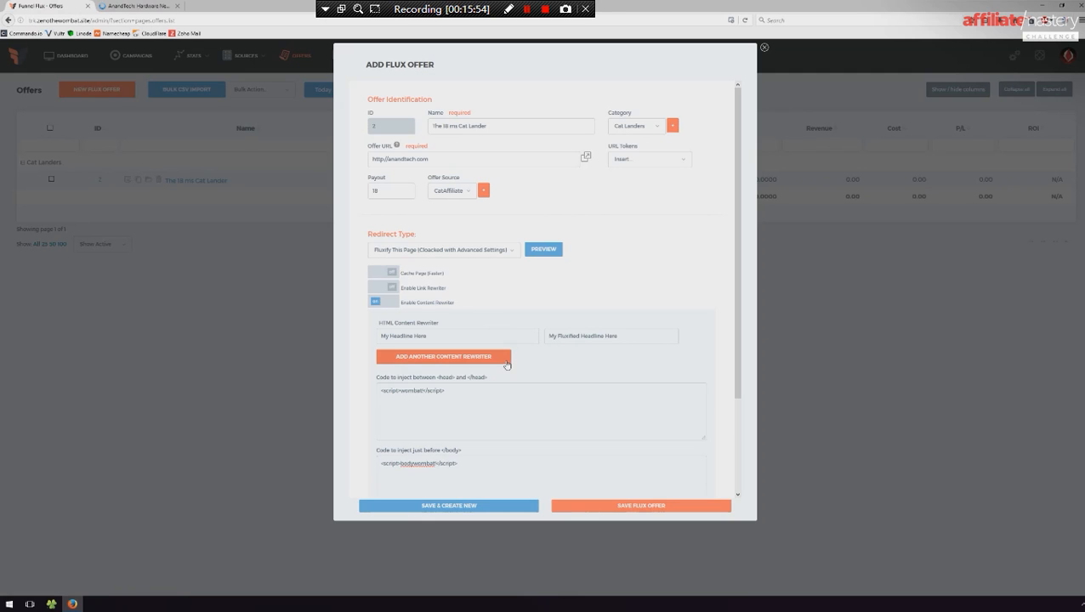
left_click(454, 337)
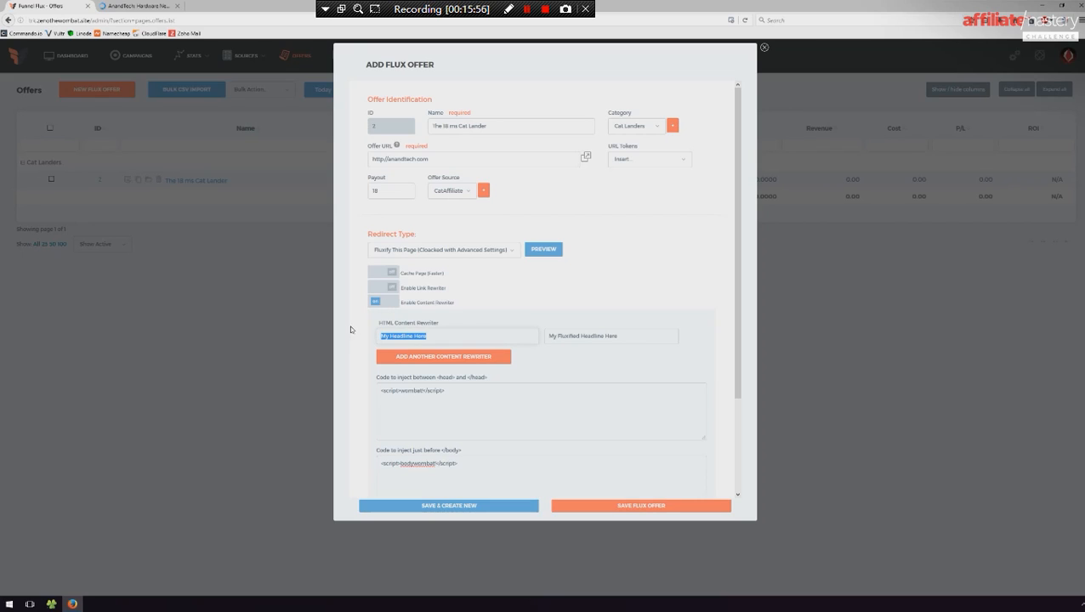
type("H")
key("Tab")
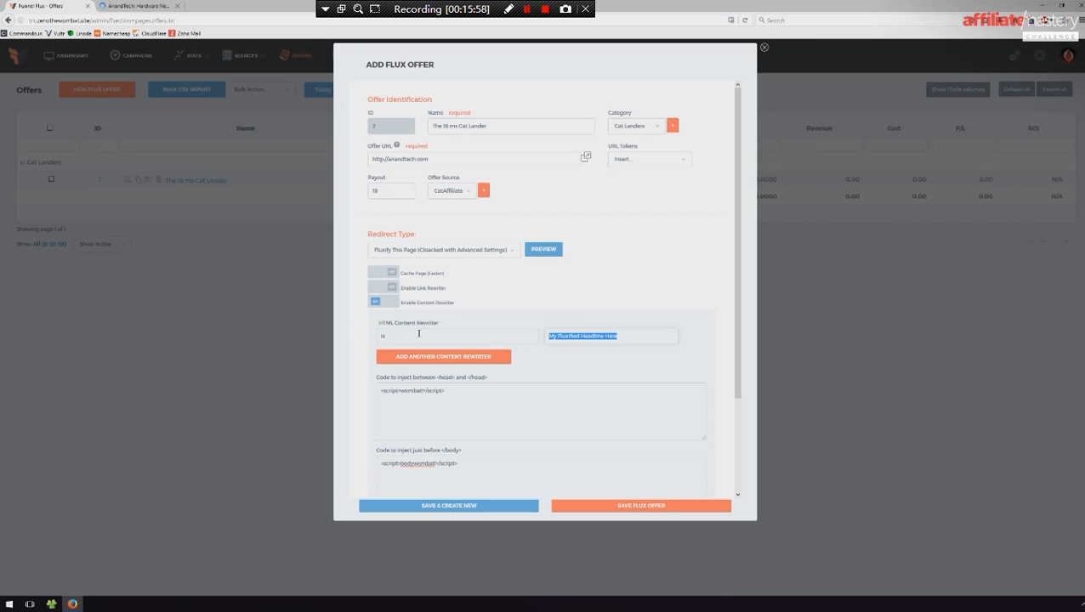
type("banana")
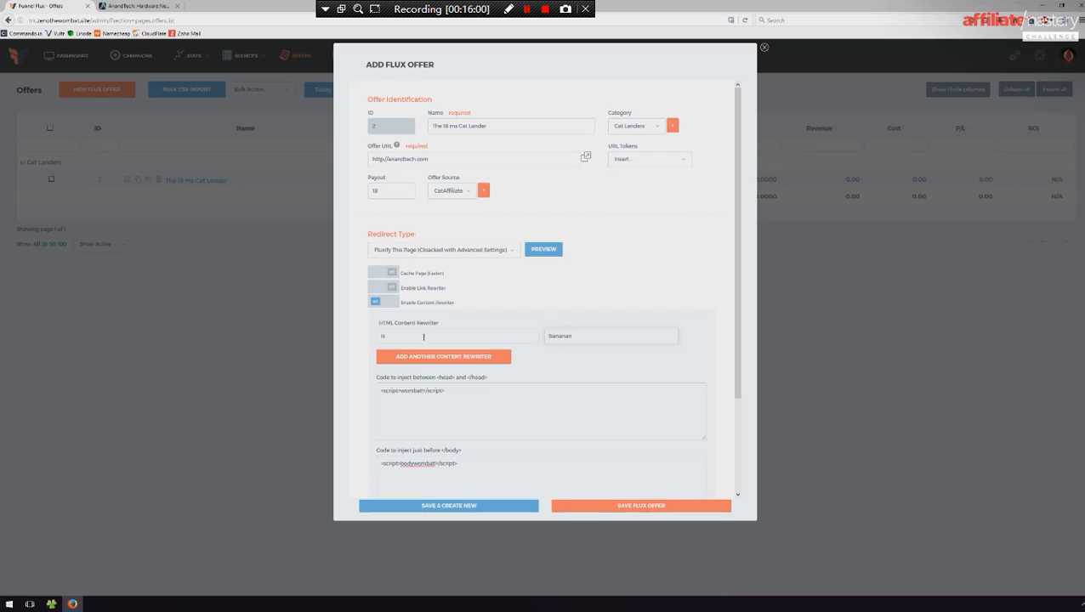
- Add content rewriters replacing "the" with "wombat" and "a" with "zeno zeno", and save the Flux offer
left_click(418, 356)
left_click(417, 356)
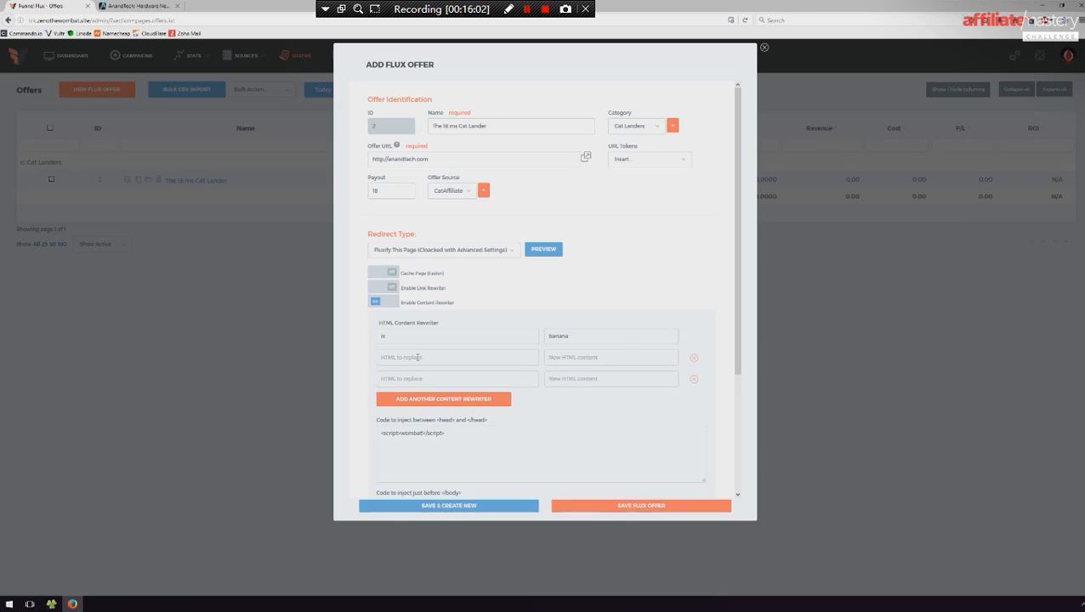
type("wombat")
left_click(407, 379)
type("a")
type("zeno zeno")
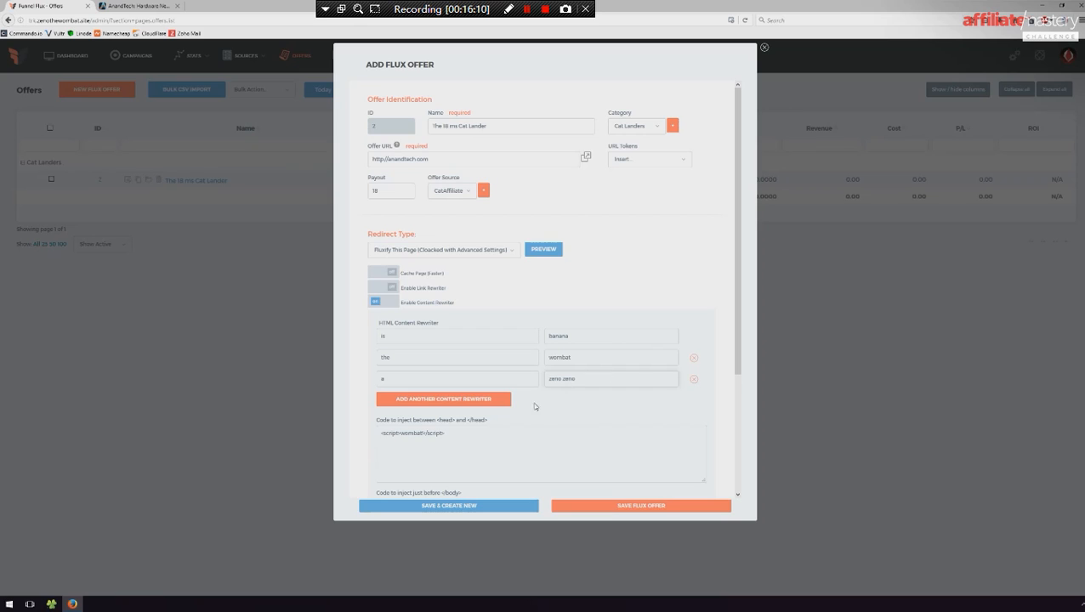
left_click(612, 506)
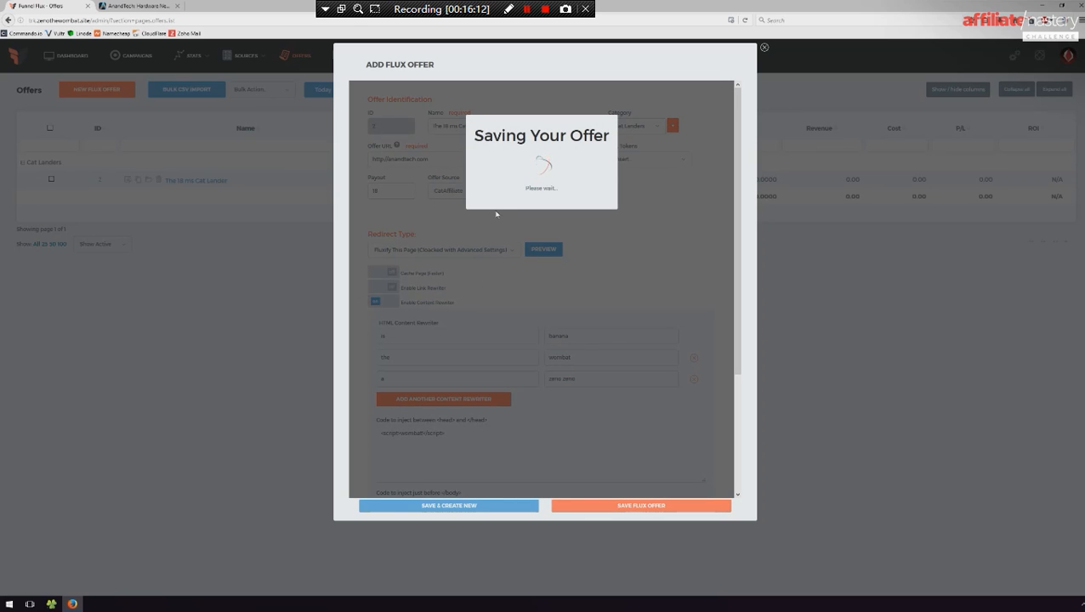
- Preview the fluxified anandtech.com page and examine the effect of the three content rewriters
left_click(540, 251)
middle_click(249, 5)
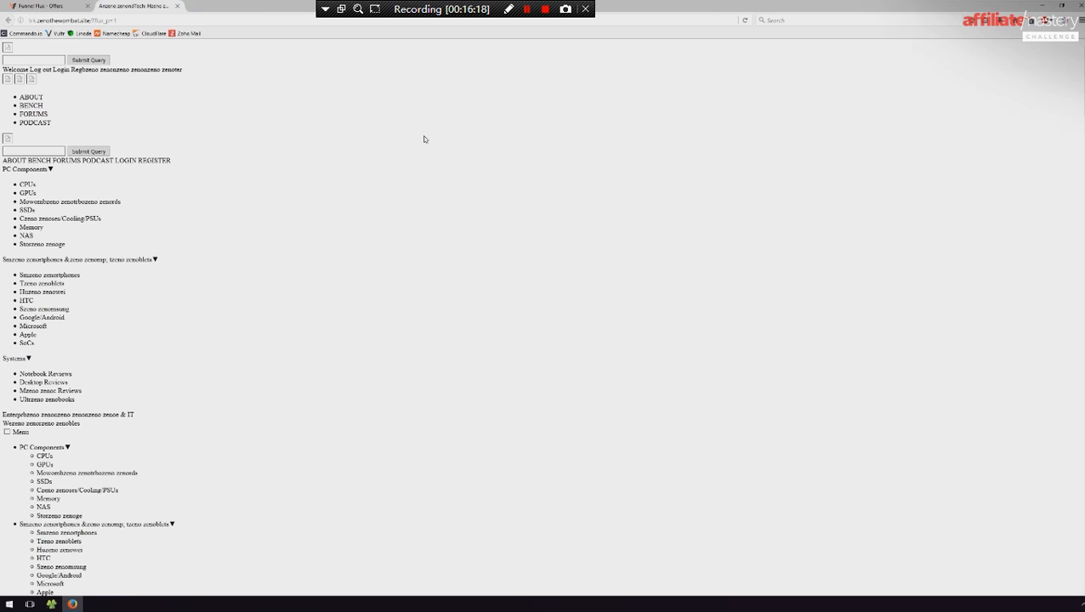
scroll(357, 170, "down", 5)
scroll(353, 183, "up", 5)
- Back in the offer, remove the content rewriter that replaces "a" and save the Flux offer
left_click(50, 6)
left_click_drag(417, 379, 358, 381)
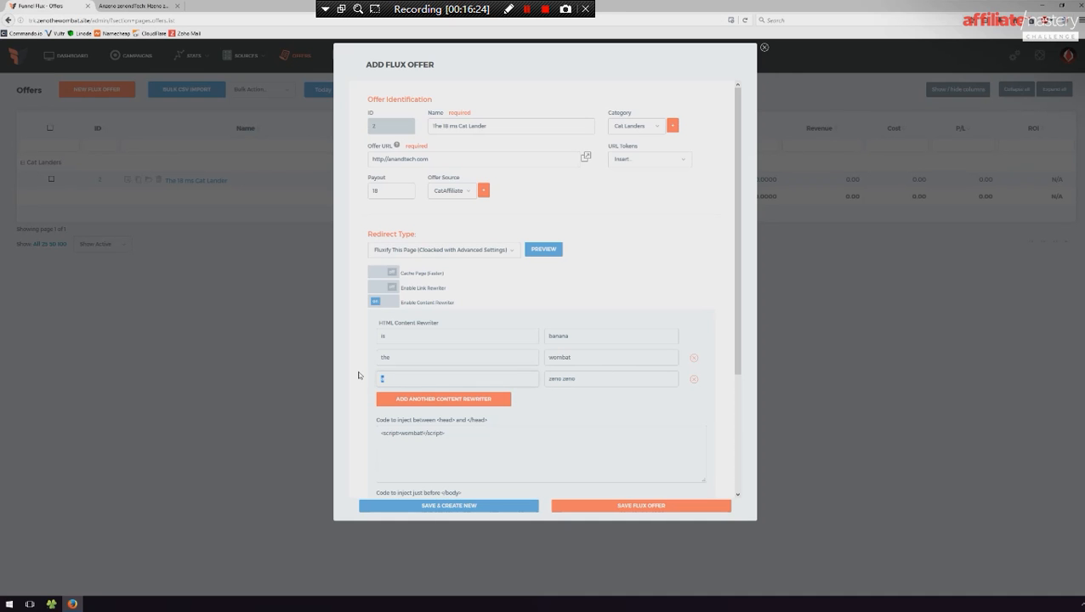
left_click(695, 380)
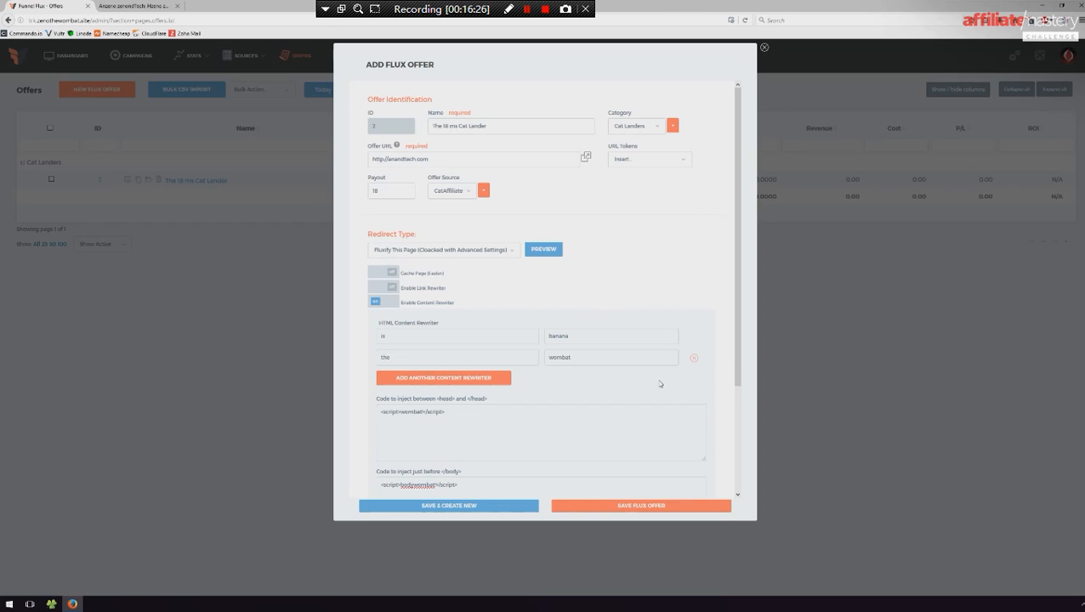
left_click(645, 507)
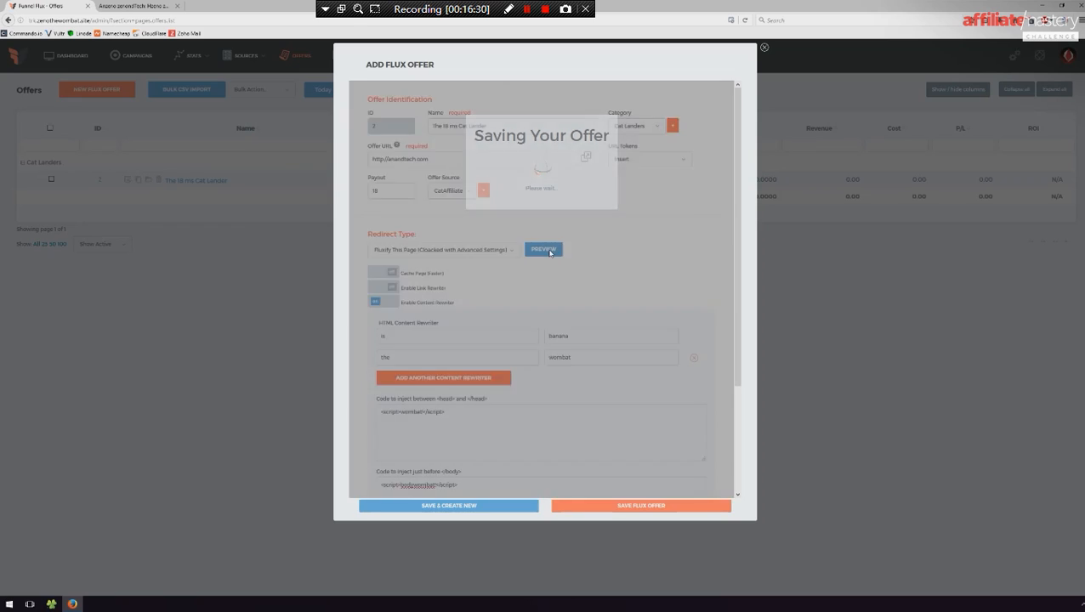
- Preview the fluxified page again and look through its text for the "banana" and "wombat" replacements
left_click(544, 249)
middle_click(206, 3)
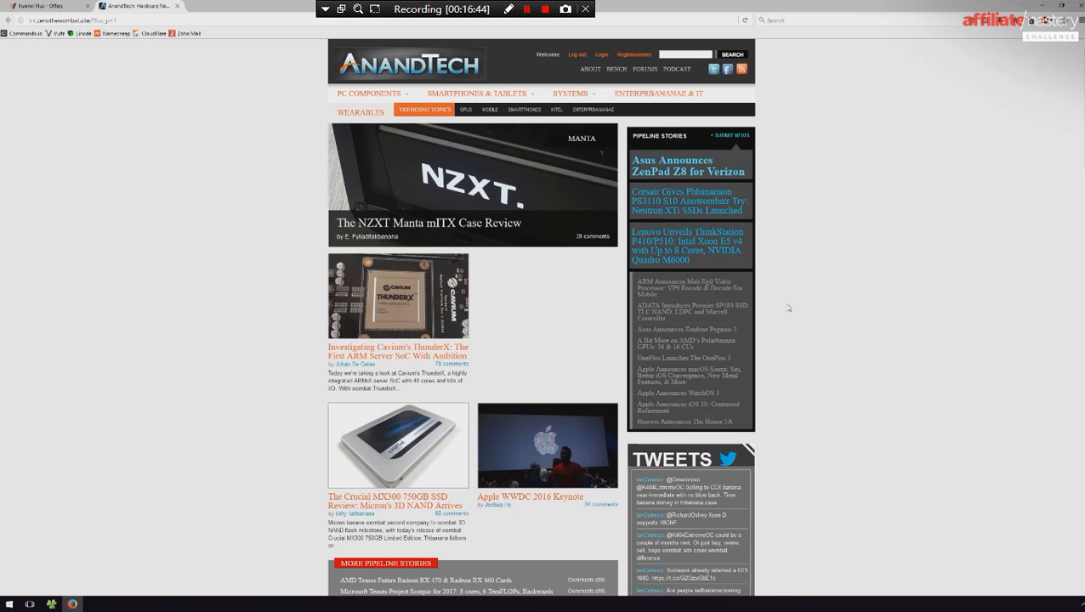
scroll(880, 318, "down", 2)
left_click(64, 6)
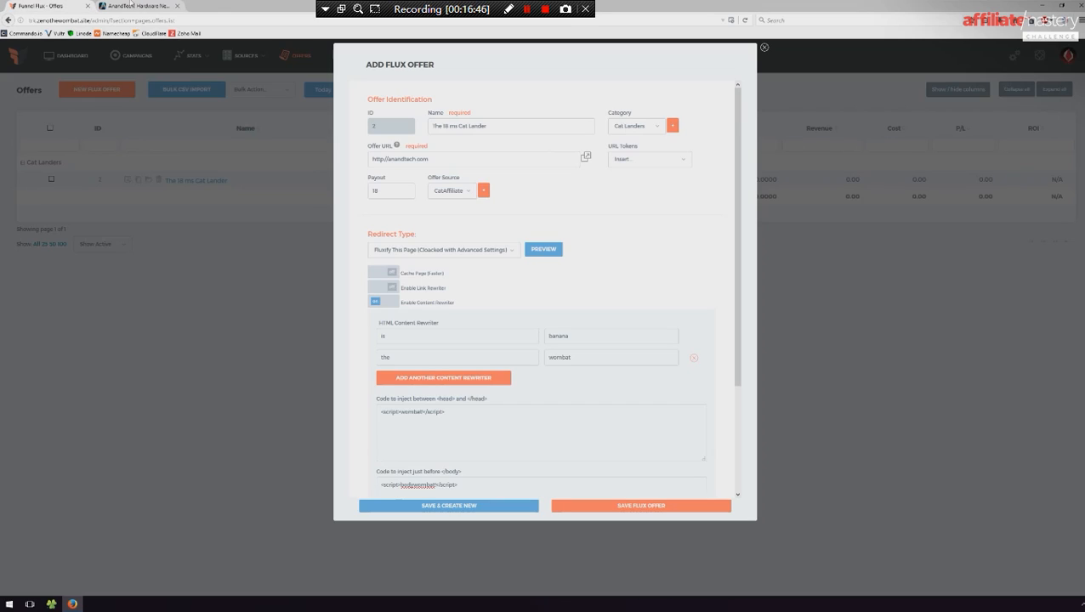
left_click(157, 6)
scroll(274, 115, "down", 3)
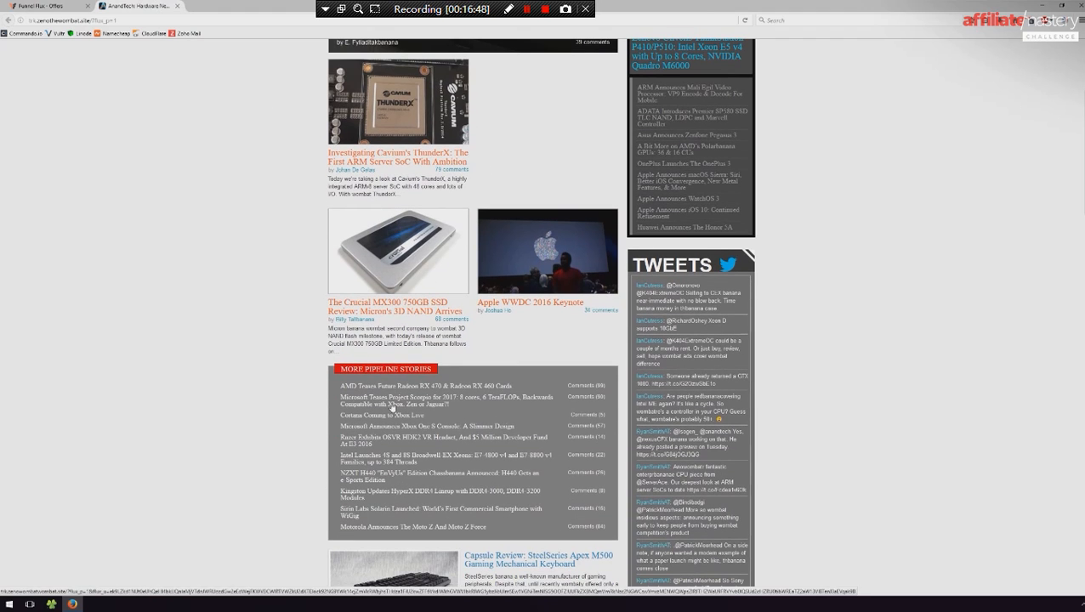
- Search the previewed page for "wombat", highlight all matches, and look through them down the page
key("ctrl+f")
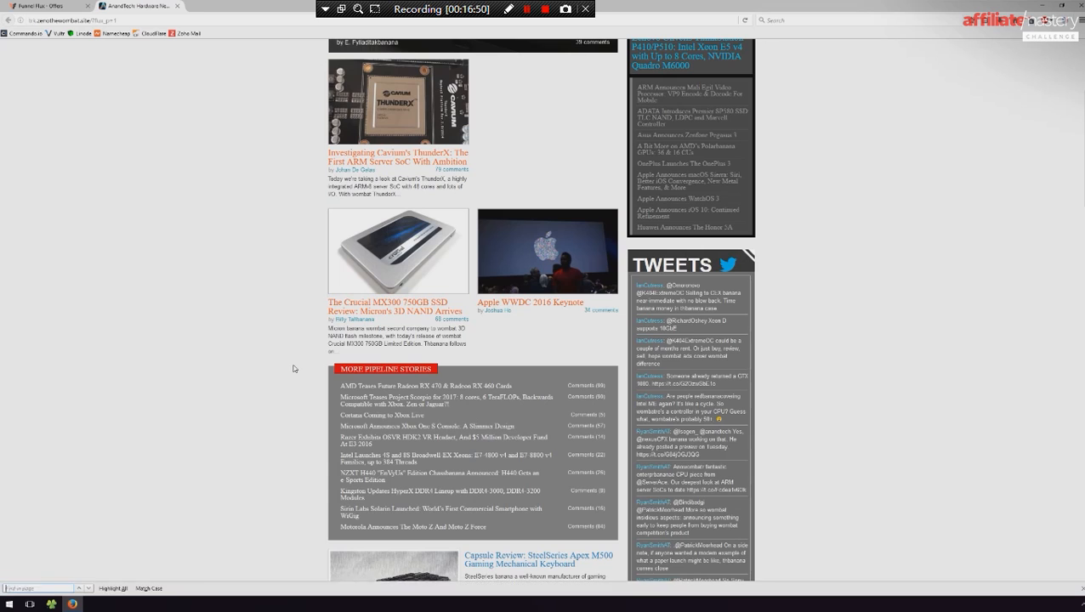
type("wombat")
left_click(113, 588)
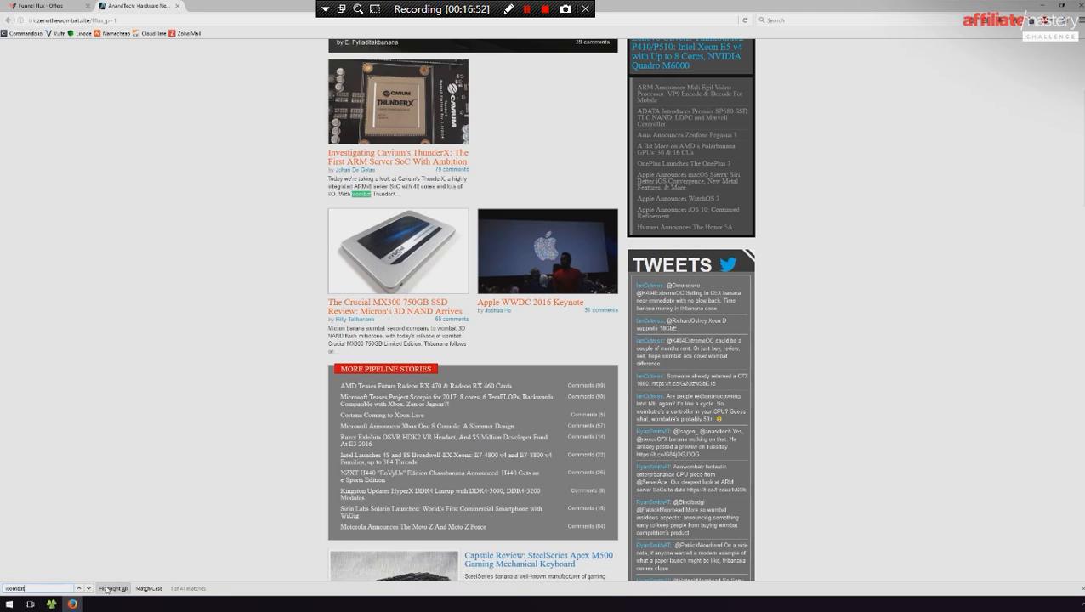
scroll(612, 299, "down", 2)
scroll(652, 357, "down", 15)
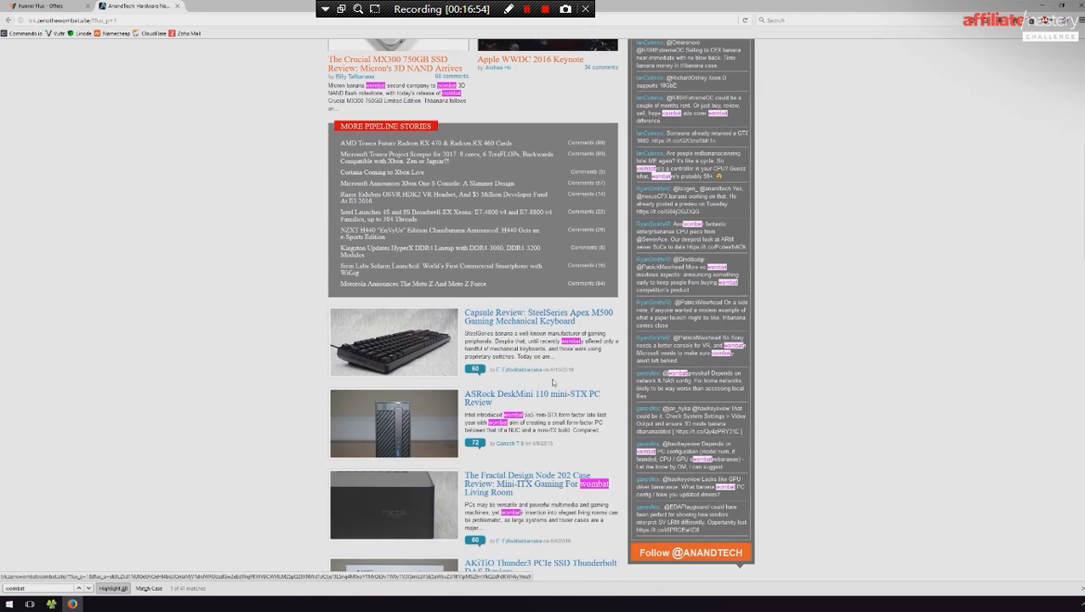
scroll(591, 402, "down", 3)
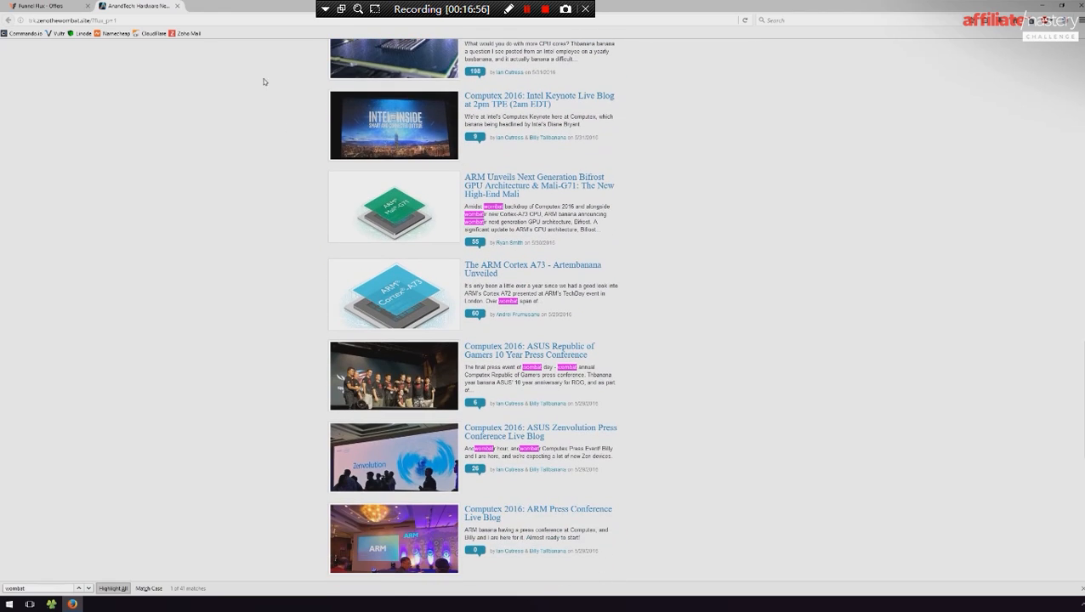
- Return to the Flux offer and change its redirect type to 307 Temporary Redirect
key("ctrl+Tab")
left_click(455, 250)
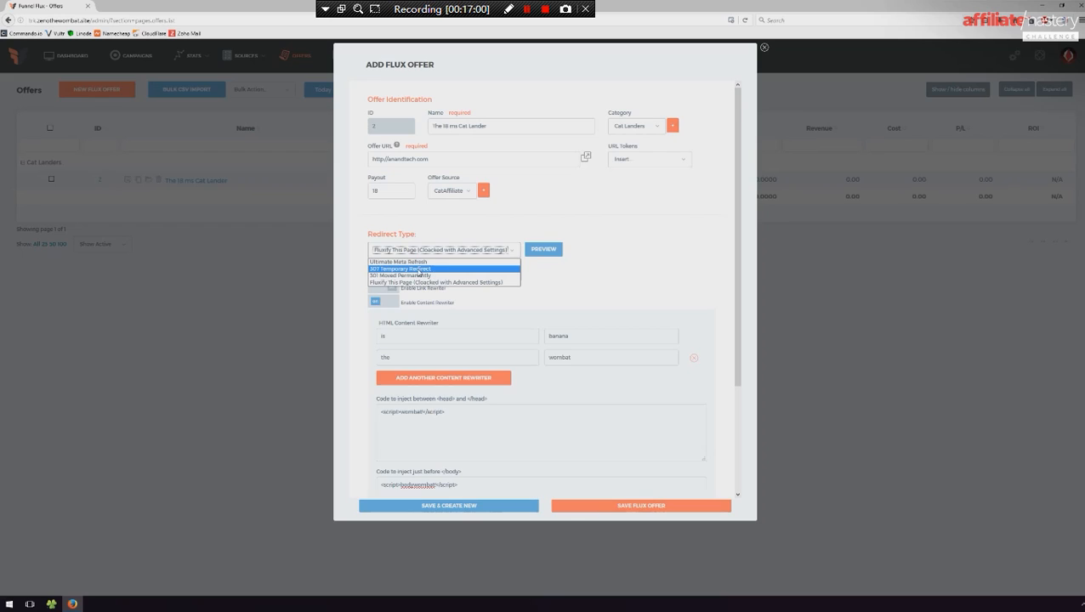
left_click(419, 270)
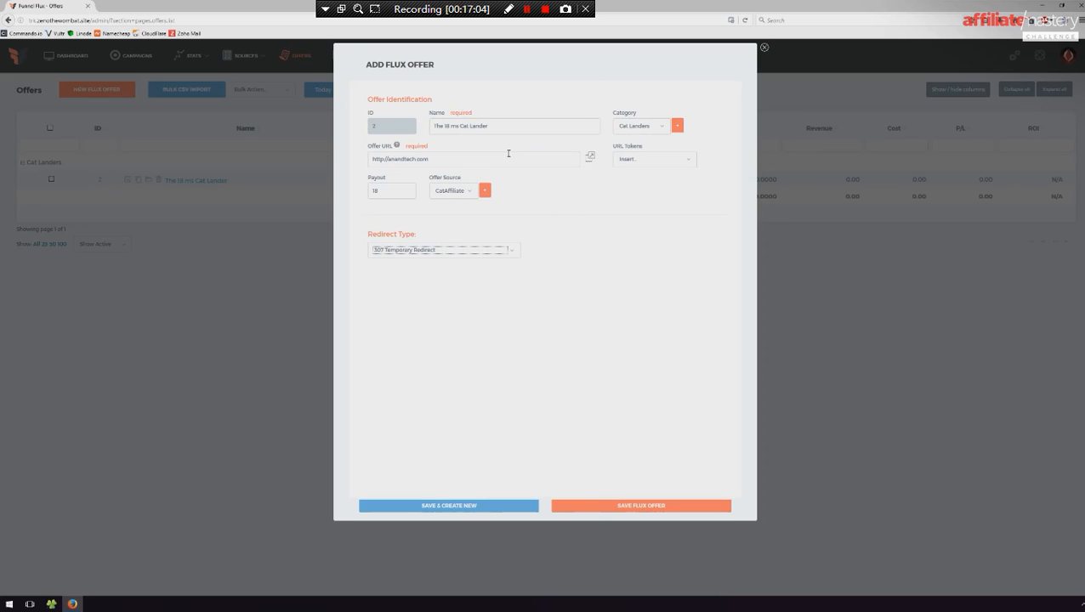
- Replace the Offer URL with the copied cdn.zenothewombat.site cats page address, check the available URL tokens, and save the Flux offer
left_click_drag(506, 154, 366, 160)
type("http://cdn.zenothewombat.site/cats/lp1.html")
left_click(650, 160)
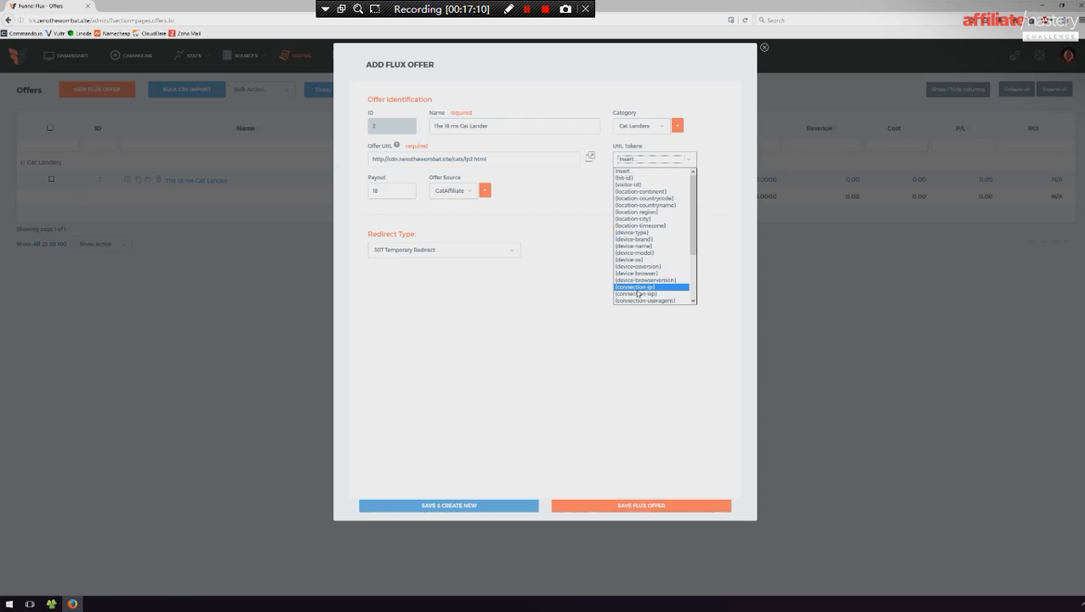
left_click(546, 271)
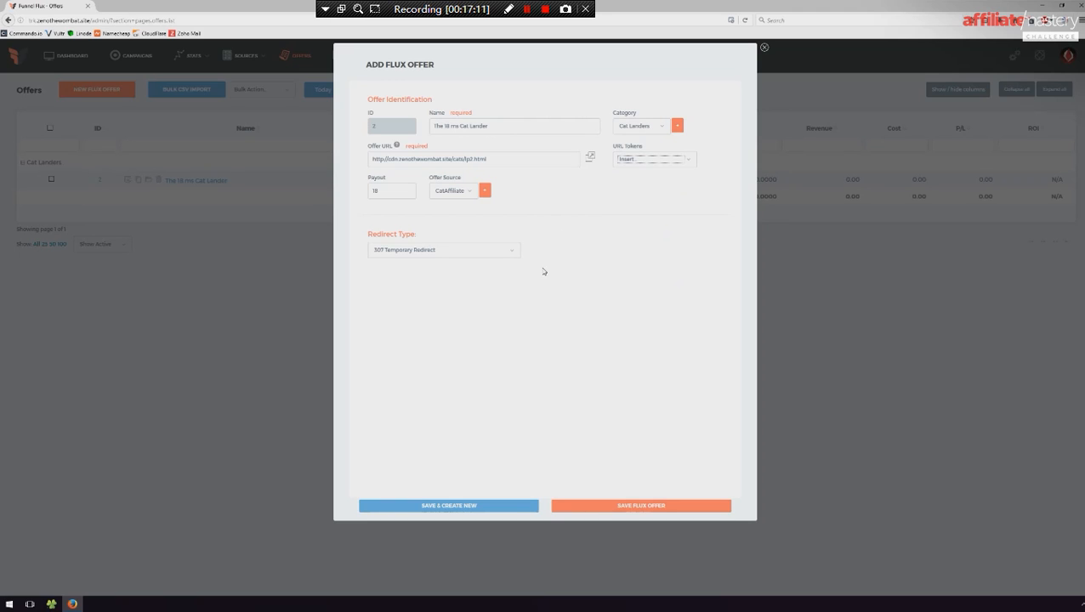
left_click(643, 506)
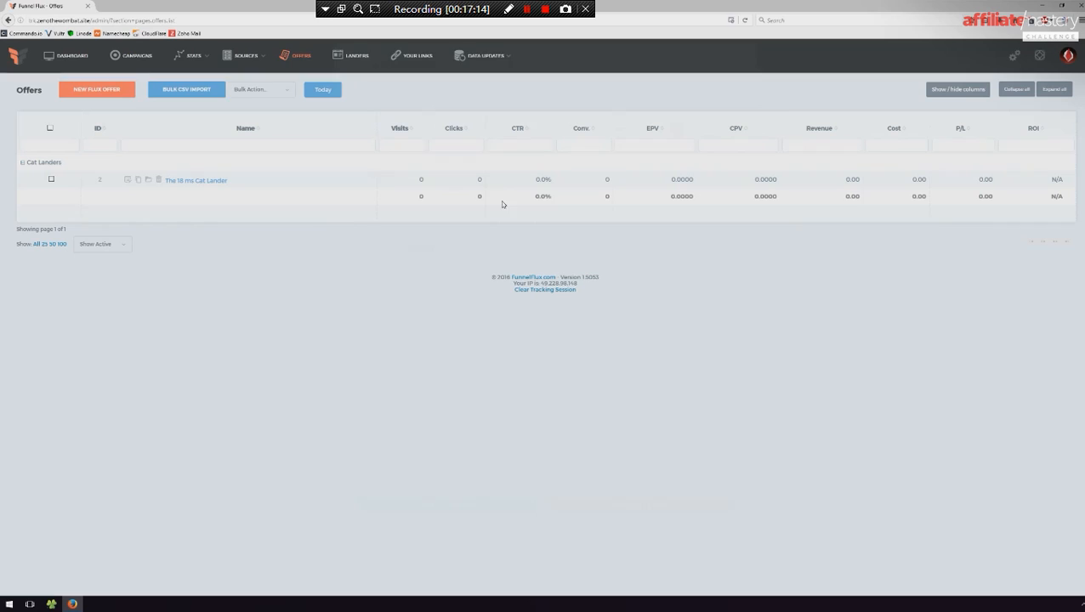
- Go to the Landers list
mouse_move(246, 56)
left_click(243, 105)
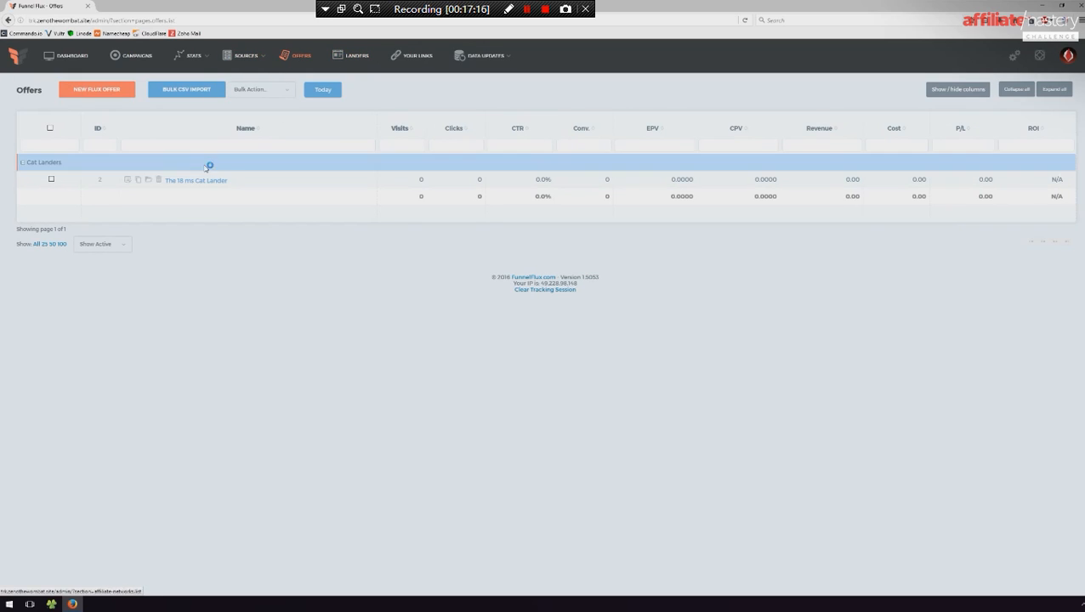
left_click(353, 60)
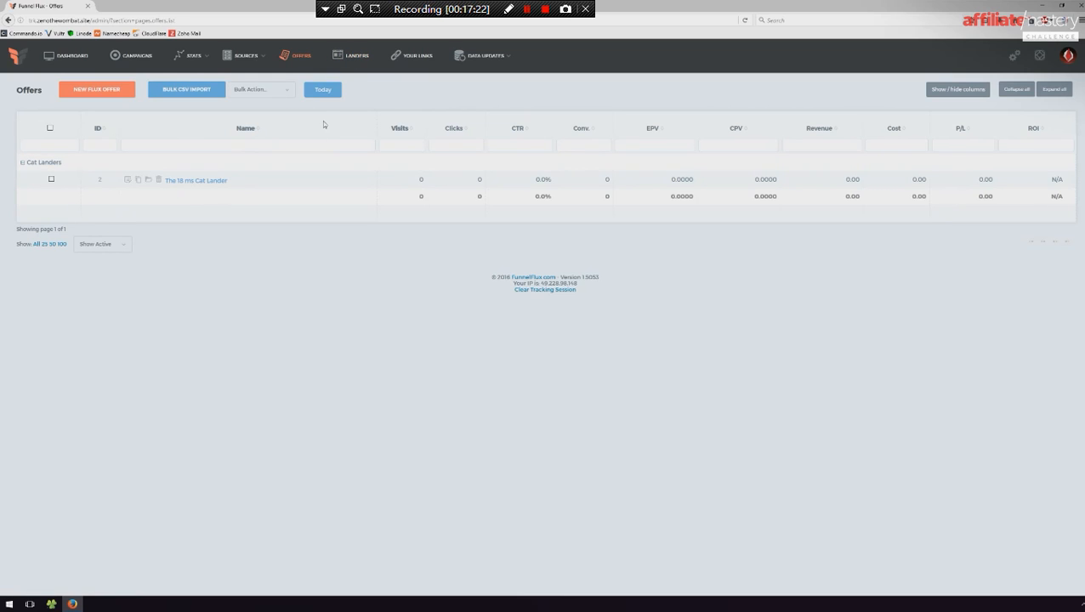
left_click(357, 65)
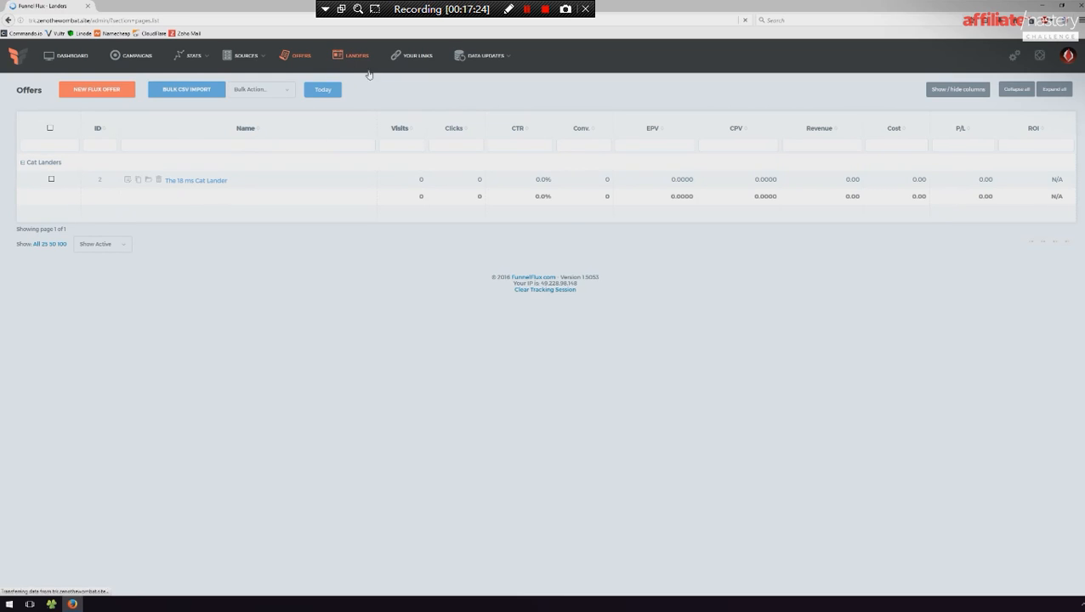
left_click(97, 89)
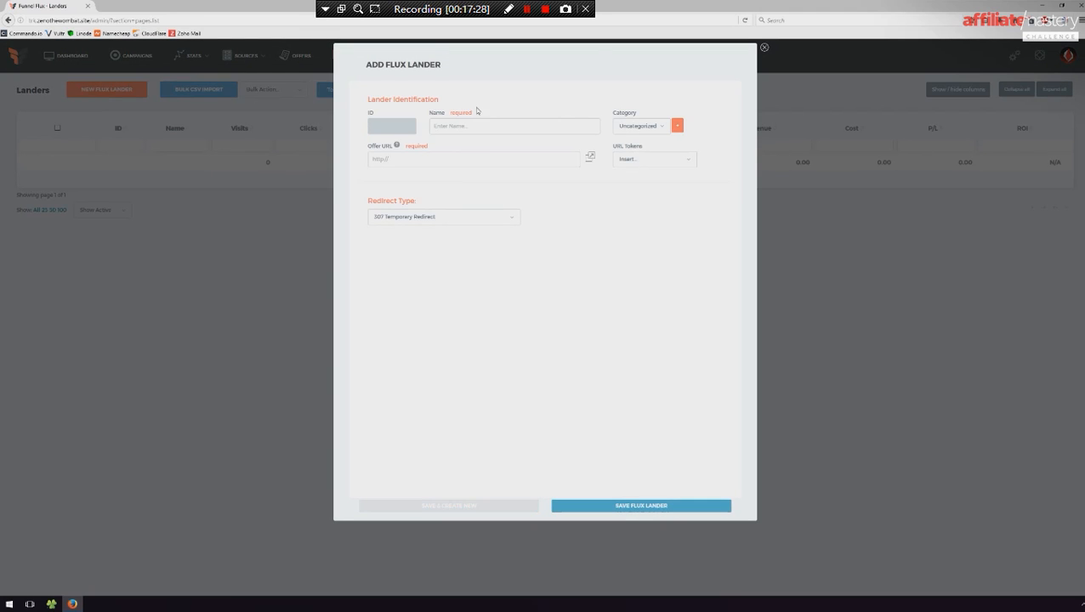
type("Bridge Test")
left_click(636, 127)
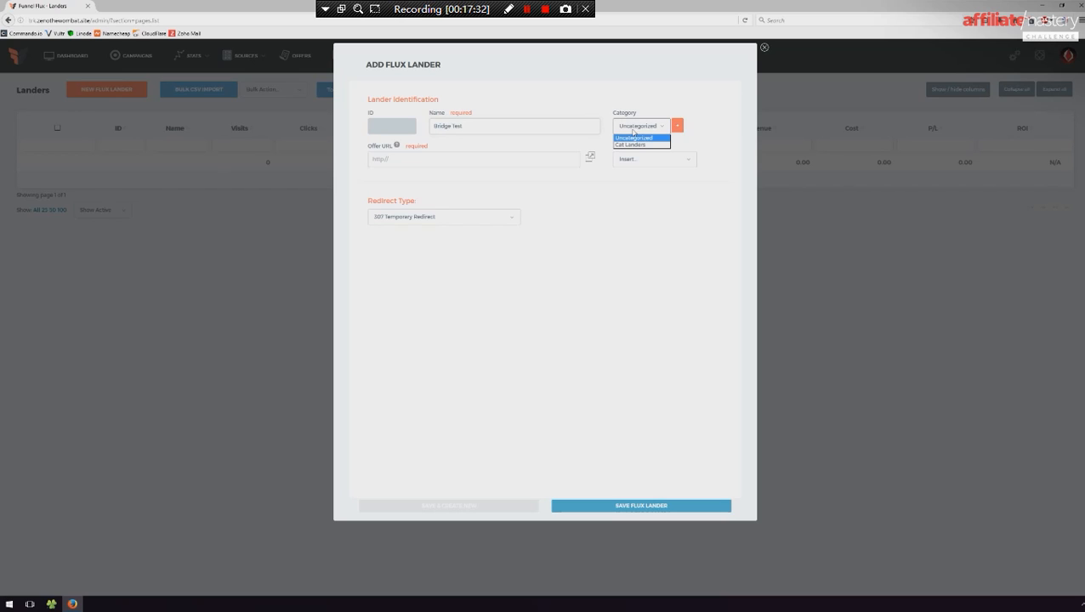
left_click(635, 144)
left_click(506, 160)
type("http://cdn.zenothewombat.site/cats/lp1.html")
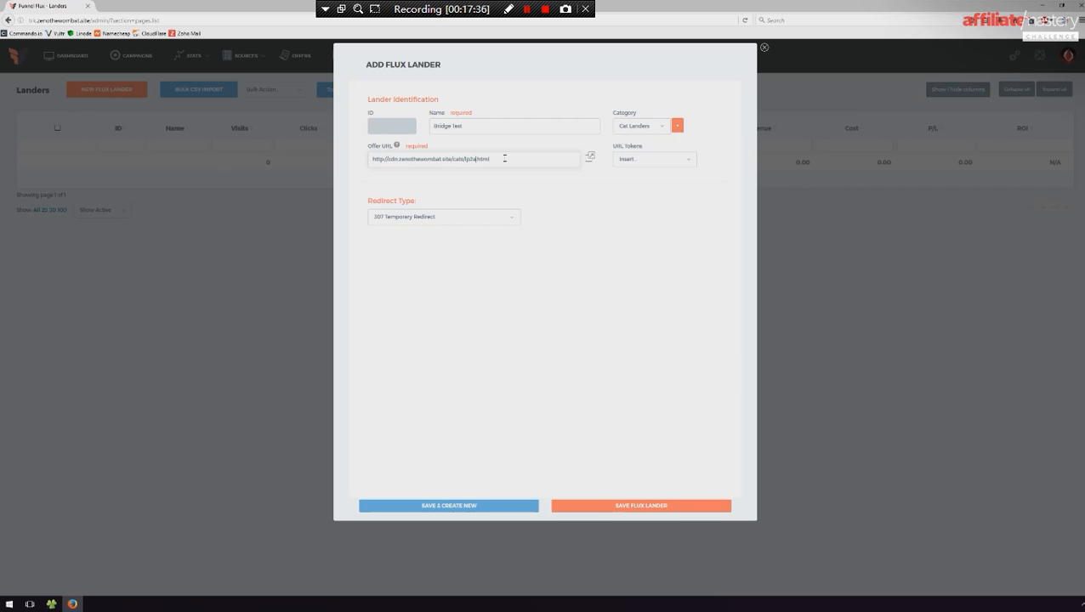
- Check the lander's URL tokens, set its redirect type to Ultimate Meta Refresh, and save the Flux lander
left_click(667, 161)
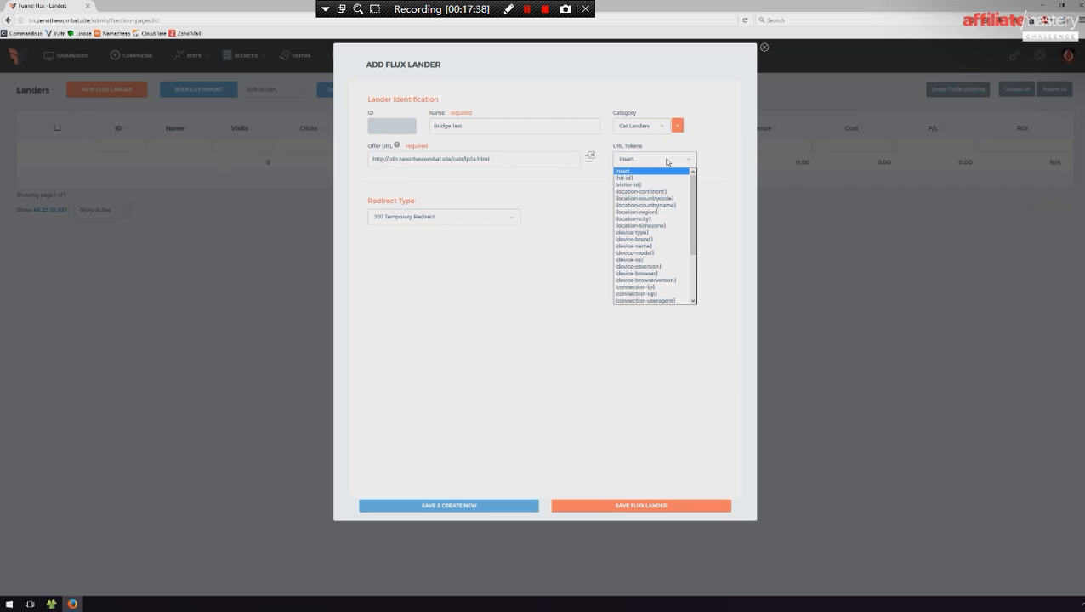
left_click(442, 217)
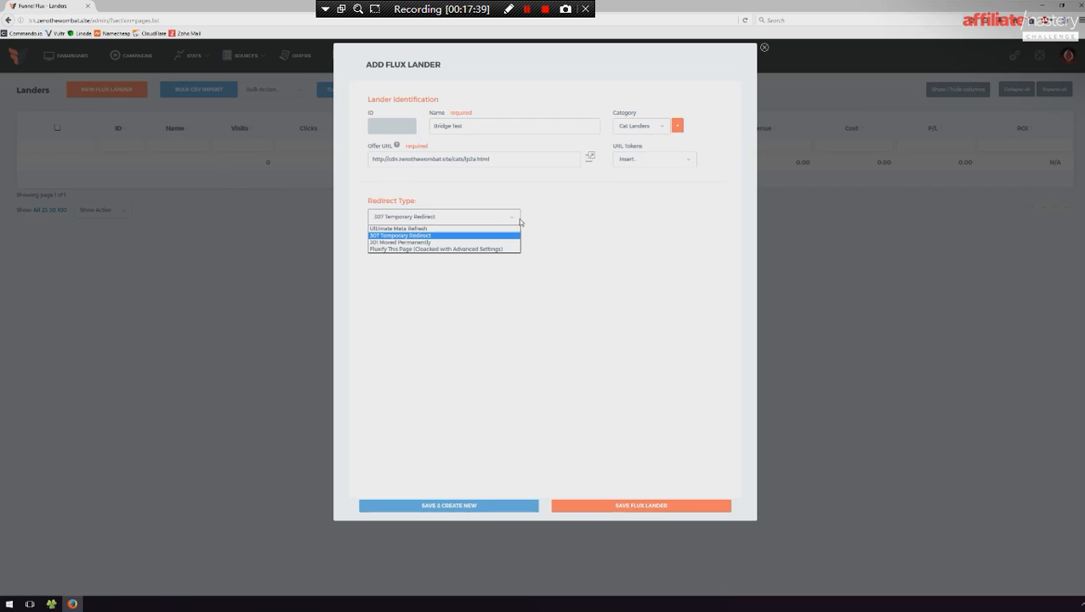
left_click(417, 229)
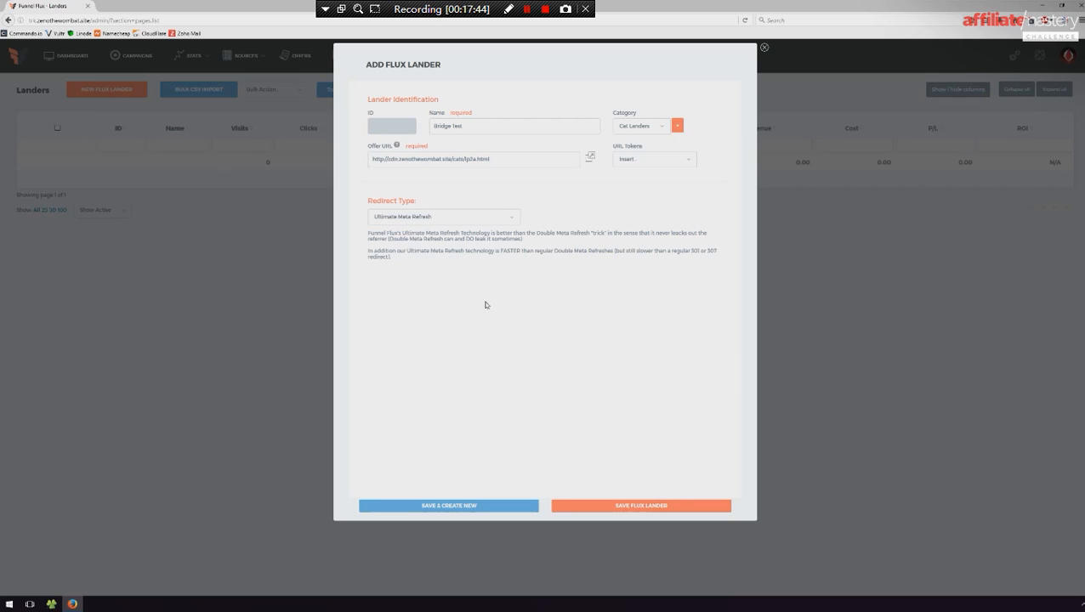
left_click(617, 506)
- Switch to FileZilla, connect to the saved Vultr Test server, and open the remote cdn.zenothewombat.site folder
key("super+d")
double_click(873, 89)
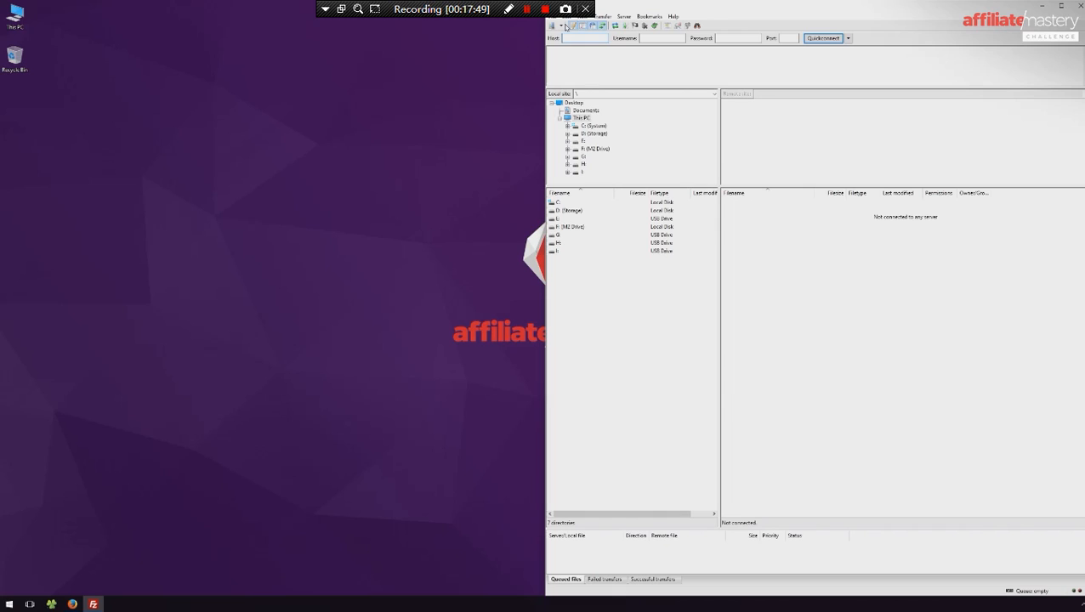
left_click(563, 25)
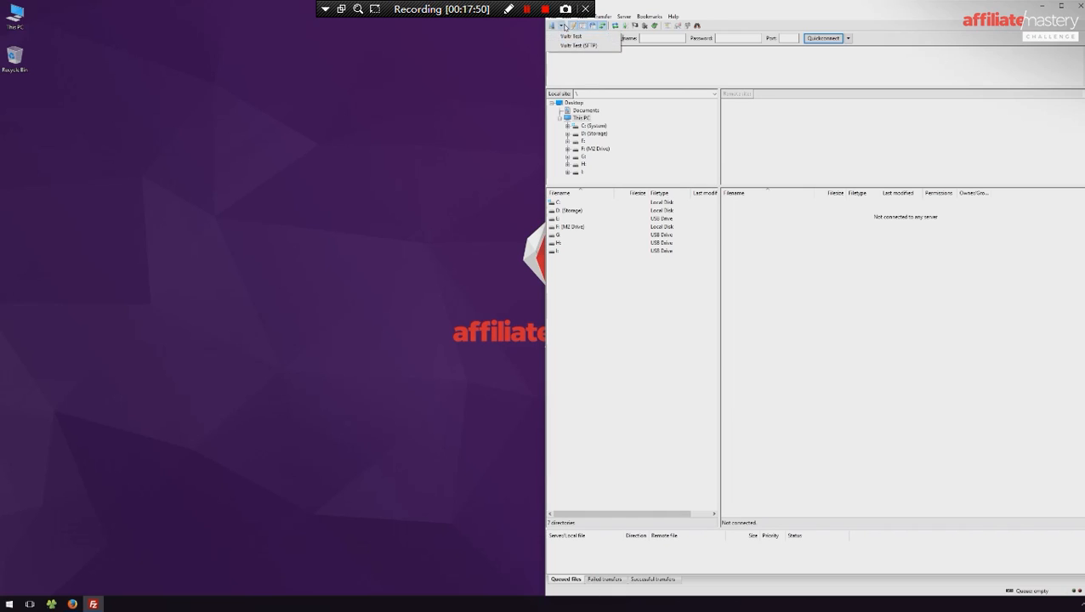
left_click(568, 46)
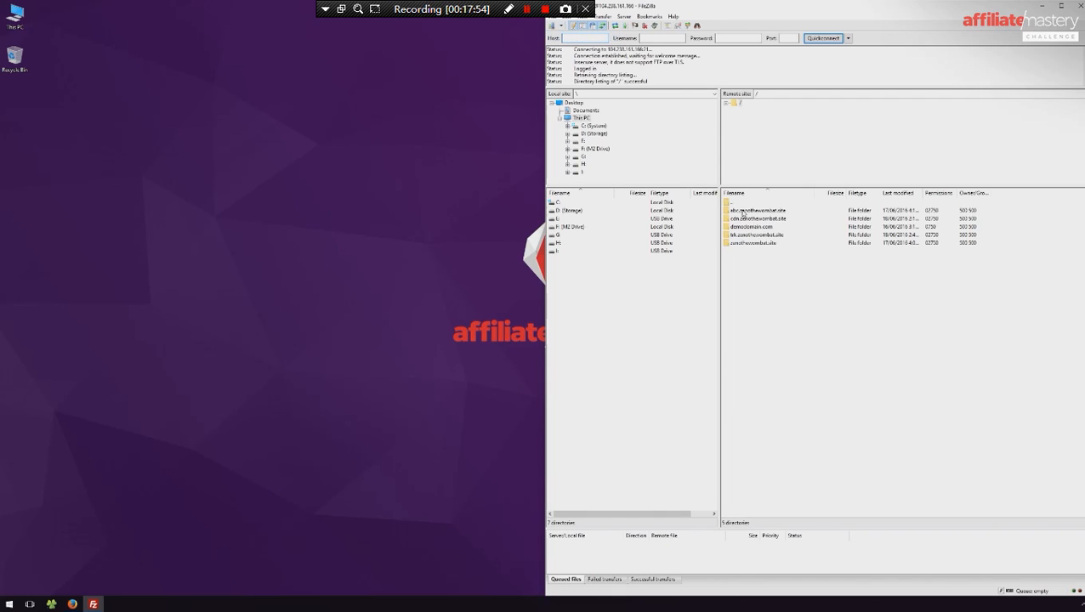
double_click(742, 219)
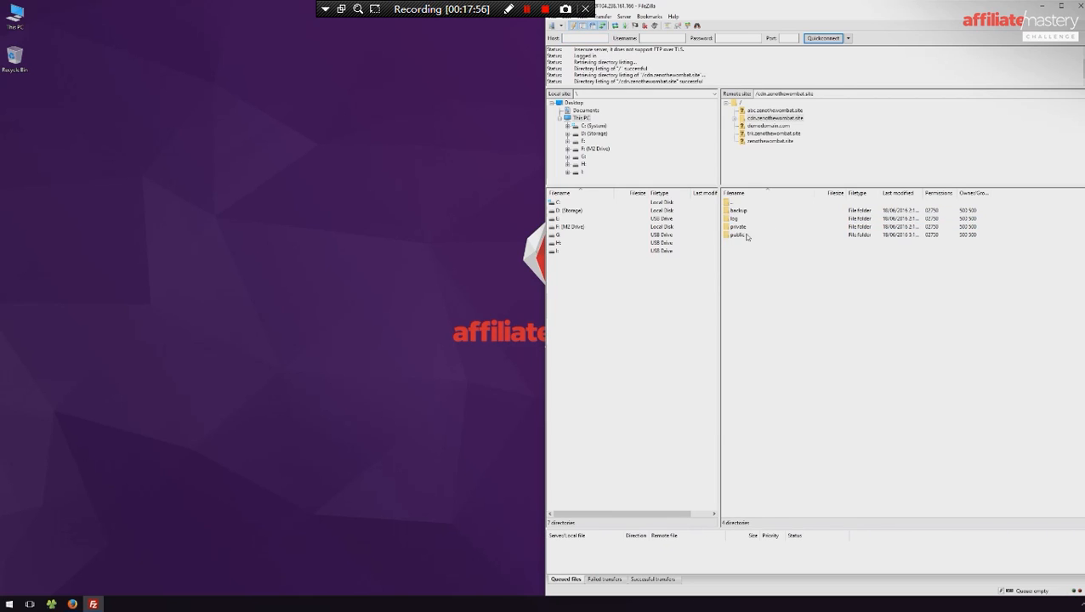
- Open the remote public/cats folder and look over its lander HTML files, including lp2.html
double_click(746, 236)
double_click(737, 213)
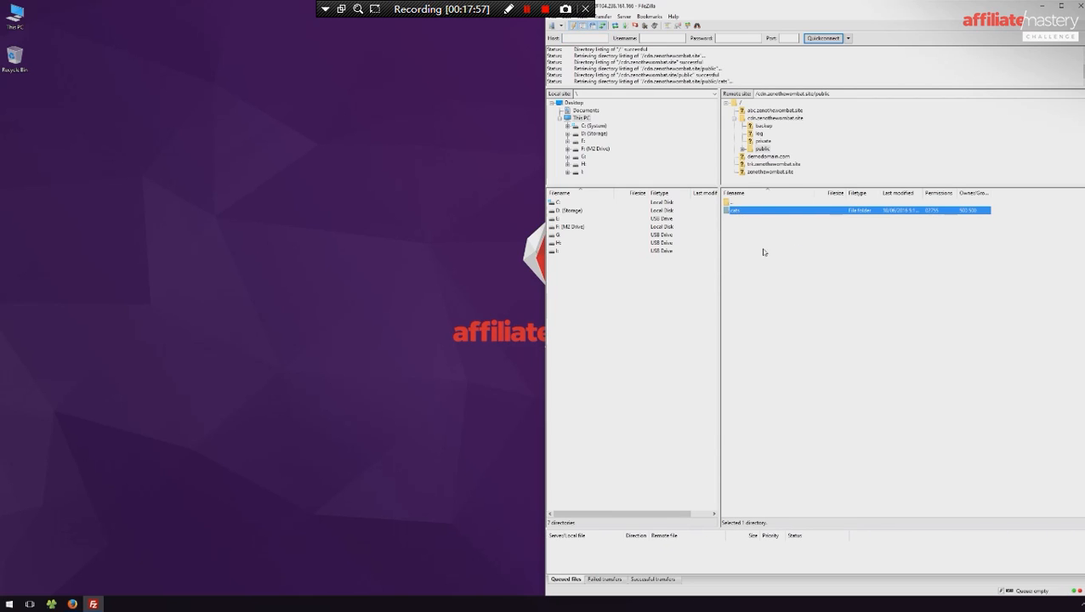
left_click(746, 236)
left_click(748, 244)
left_click(747, 235)
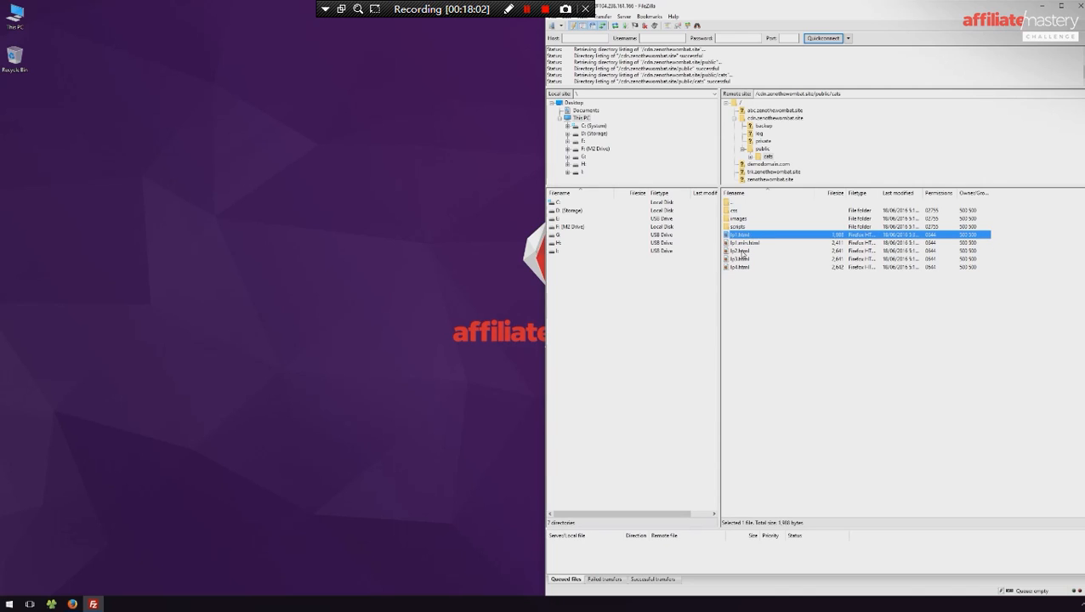
left_click(746, 251)
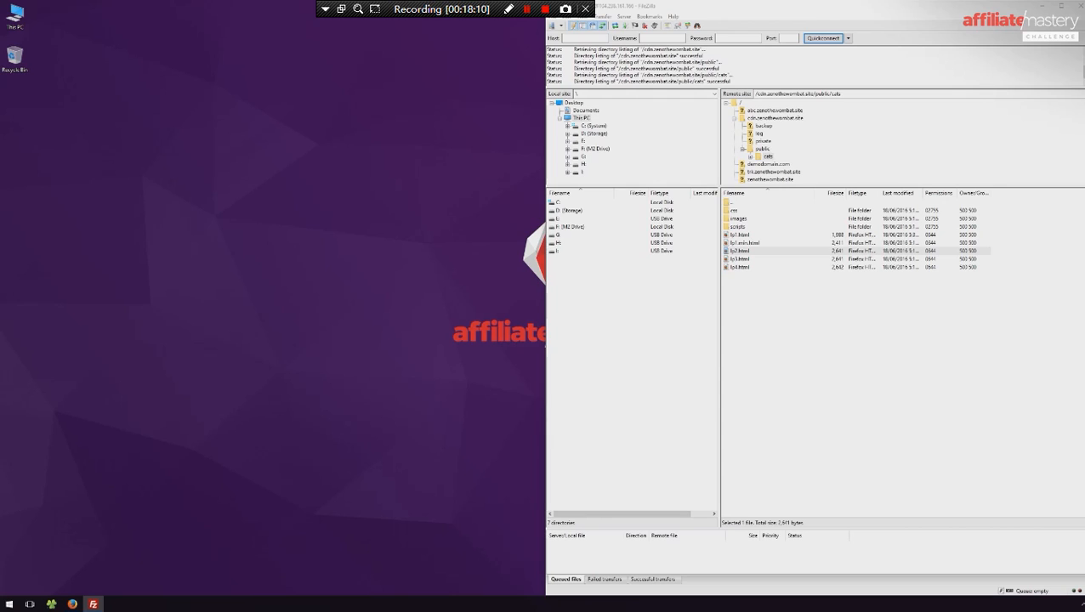
- Switch to File Explorer and open the Exported HTML folder inside Muse Lander
left_click(52, 605)
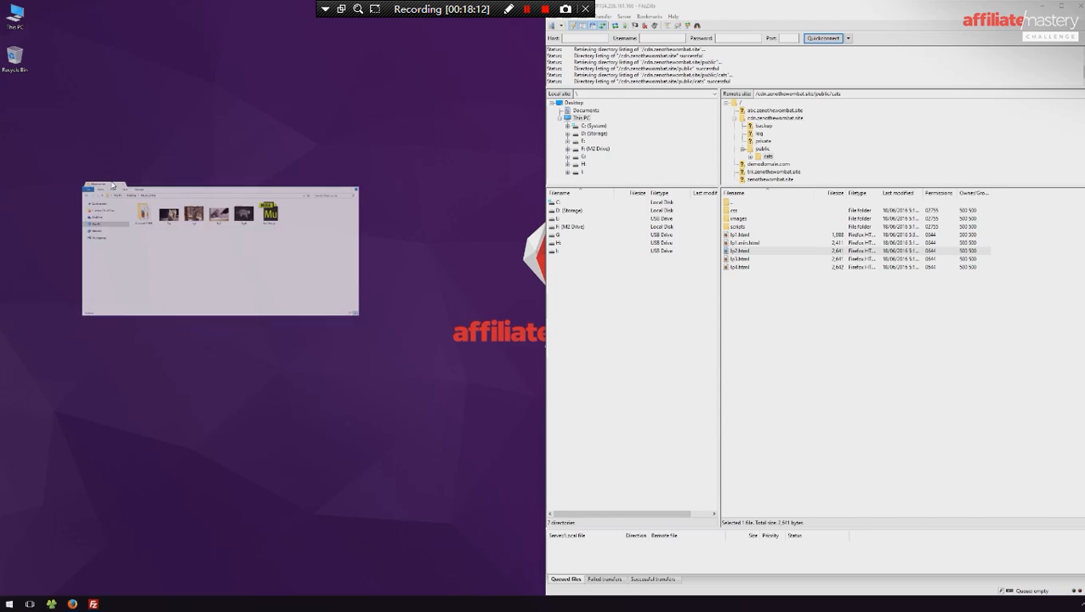
left_click(815, 313)
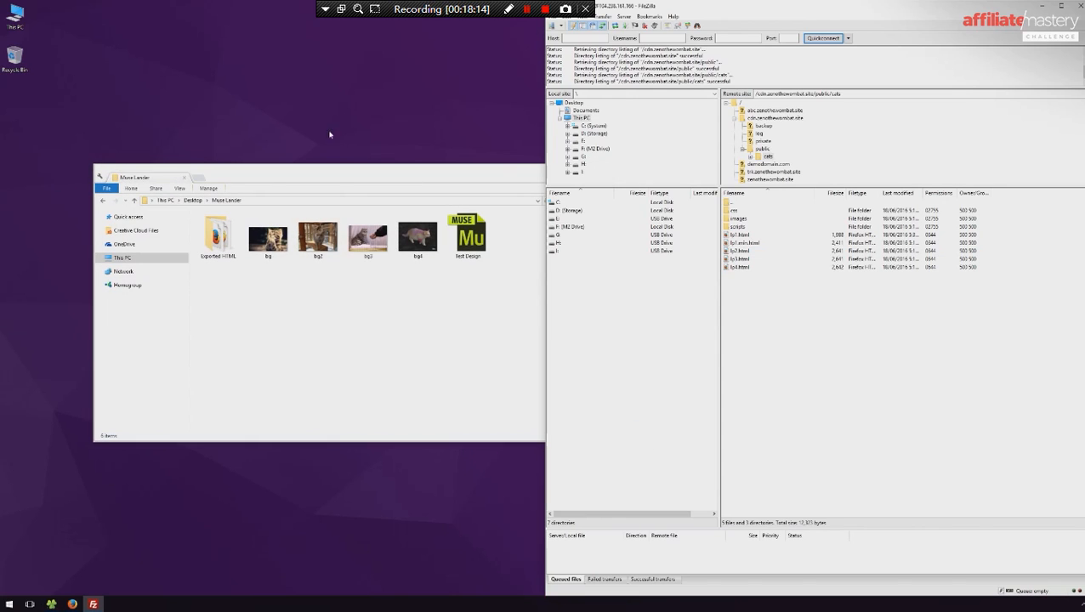
double_click(218, 236)
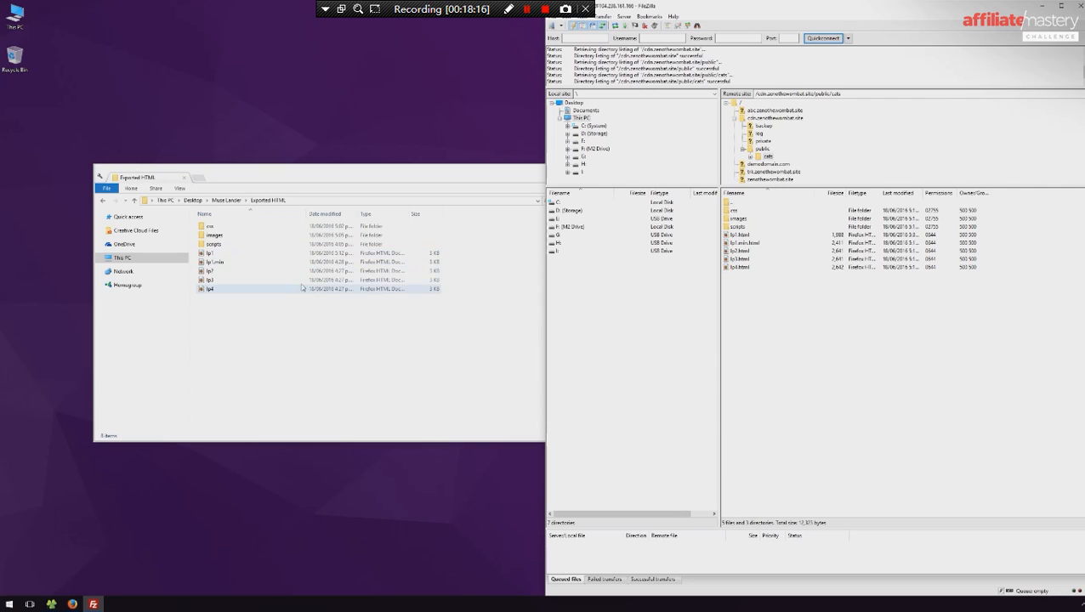
- Duplicate the lp2 HTML file in the same folder and name the copy lp2a
left_click(254, 272)
key("ctrl+c")
key("ctrl+v")
key("F2")
key("Left")
key("Right")
key("Right")
key("Right")
key("Delete")
key("Delete")
key("Delete")
key("Delete")
key("Delete")
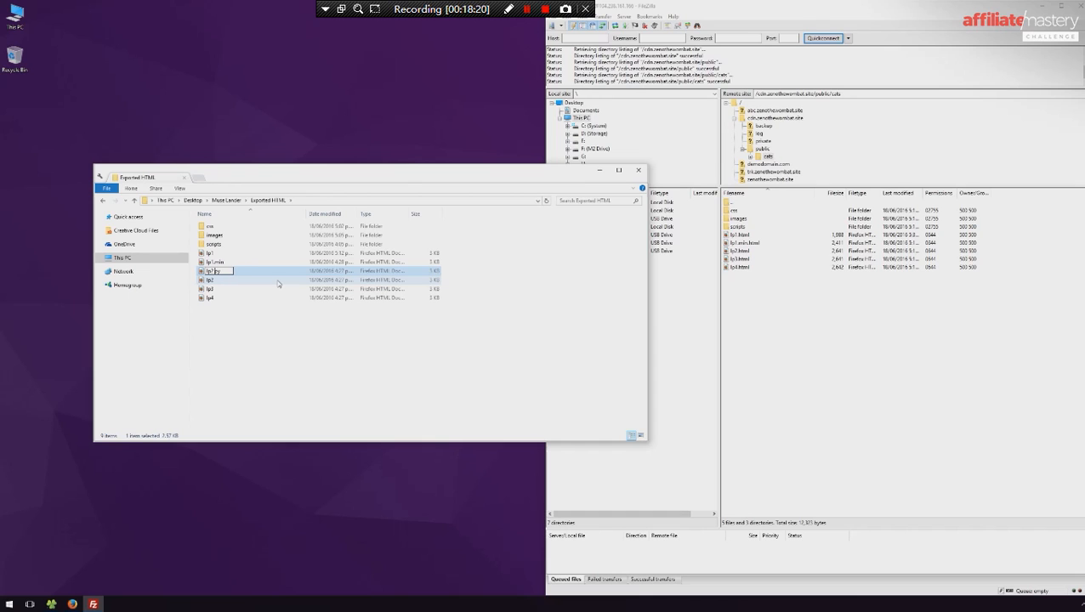
type("a")
key("Return")
key("Return")
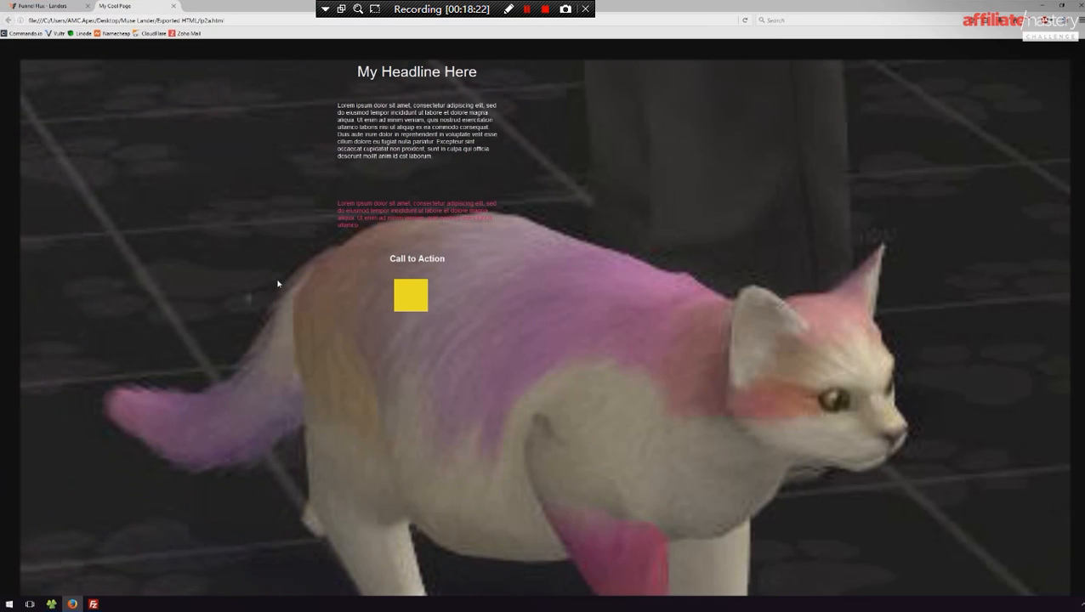
- Preview lp2a in the browser, close the preview and minimize the browser
left_click(177, 5)
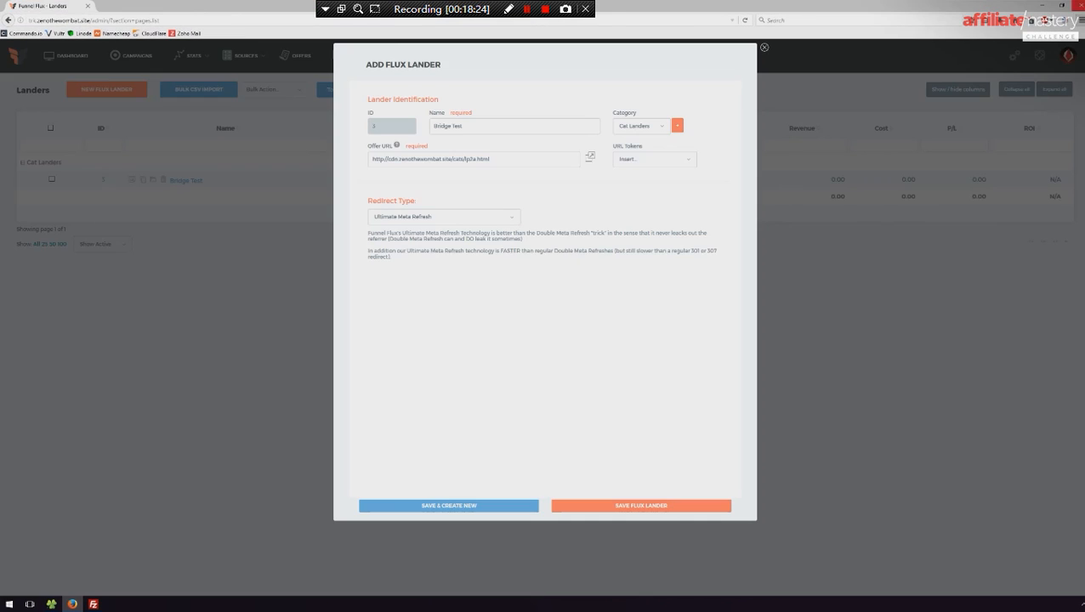
left_click(1042, 6)
- Open lp2a.html in Sublime Text and go to the body's headline and text blocks
right_click(229, 277)
left_click(290, 291)
scroll(725, 166, "down", 3)
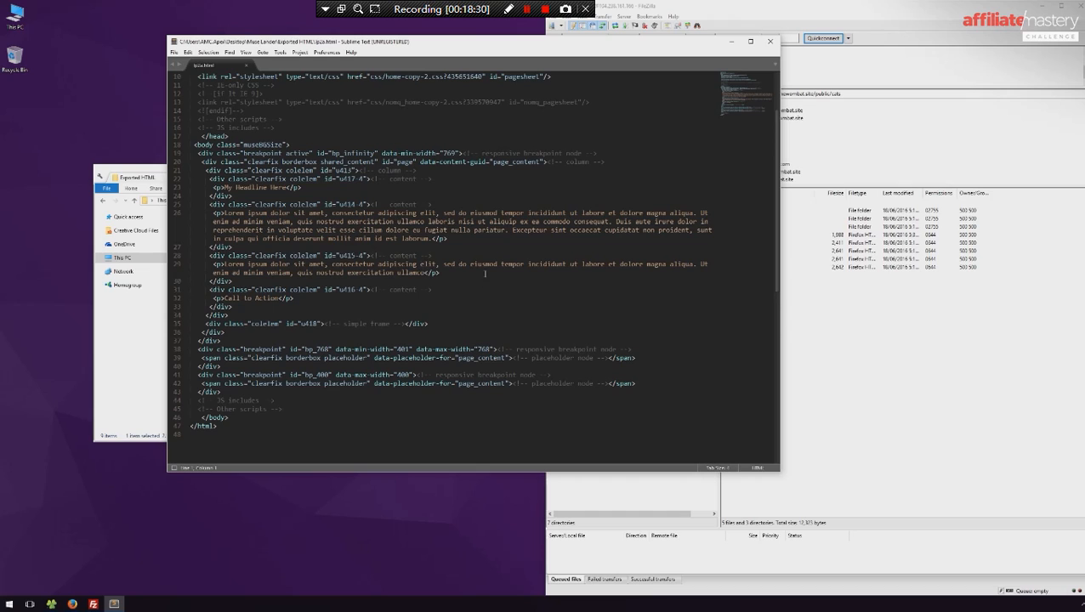
left_click_drag(485, 273, 191, 205)
key("BackSpace")
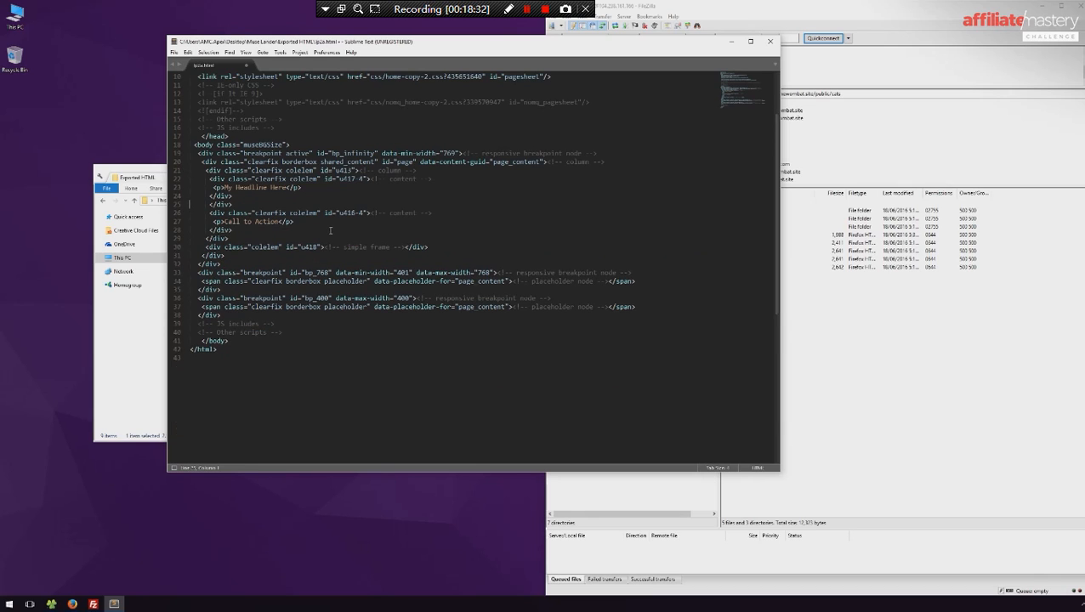
key("ctrl+z")
left_click(386, 238)
left_click(217, 204)
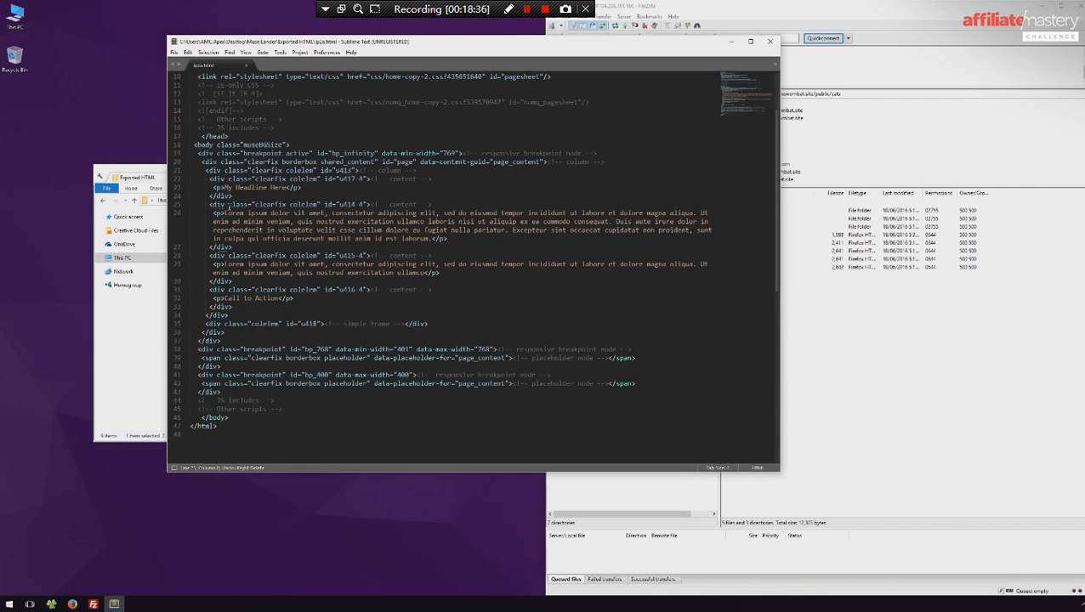
- Delete the two Lorem ipsum div blocks between the headline and the Call to Action in lp2a.html
left_click(241, 239)
left_click_drag(232, 247, 138, 208)
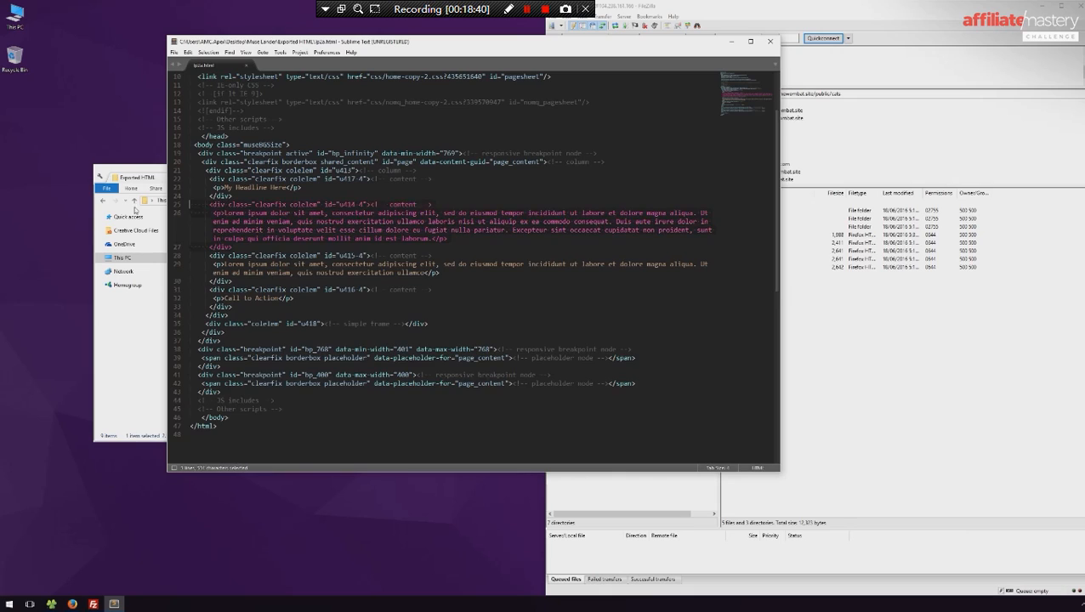
key("BackSpace")
left_click_drag(242, 239, 182, 206)
key("Delete")
key("Delete")
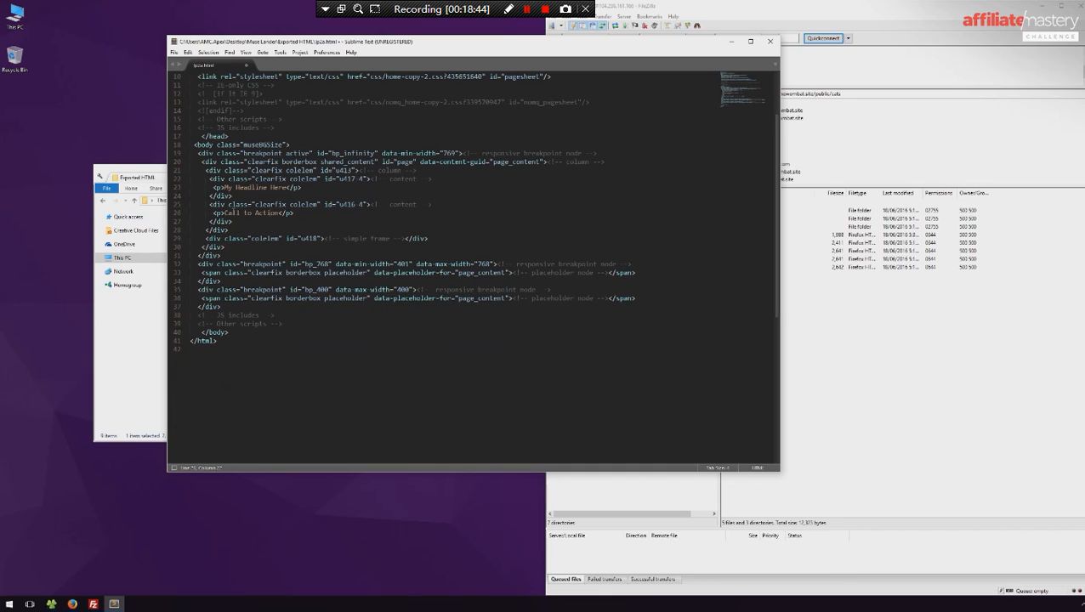
- Turn the Call to Action paragraph into a link with href "#" and save lp2a.html
key("BackSpace")
key("BackSpace")
type("a>")
type("a")
type(" href")
key("Tab")
type("#")
key("ctrl+s")
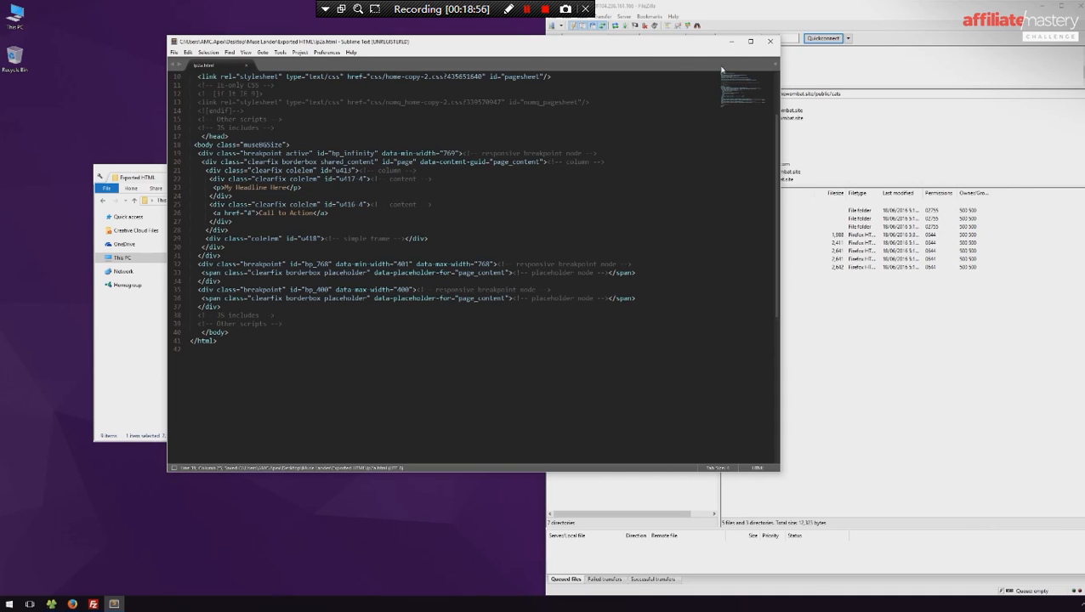
- Close the code editor and upload lp2a from the Exported HTML folder to the remote cats folder in FileZilla
left_click(770, 41)
left_click(638, 171)
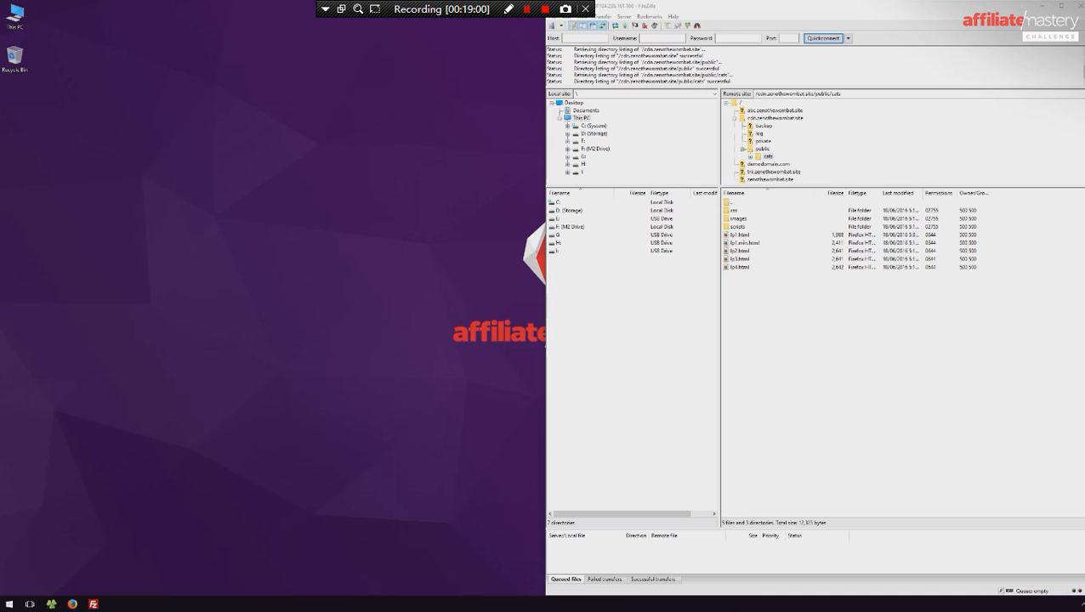
left_click_drag(1084, 197, 291, 160)
left_click_drag(178, 258, 851, 333)
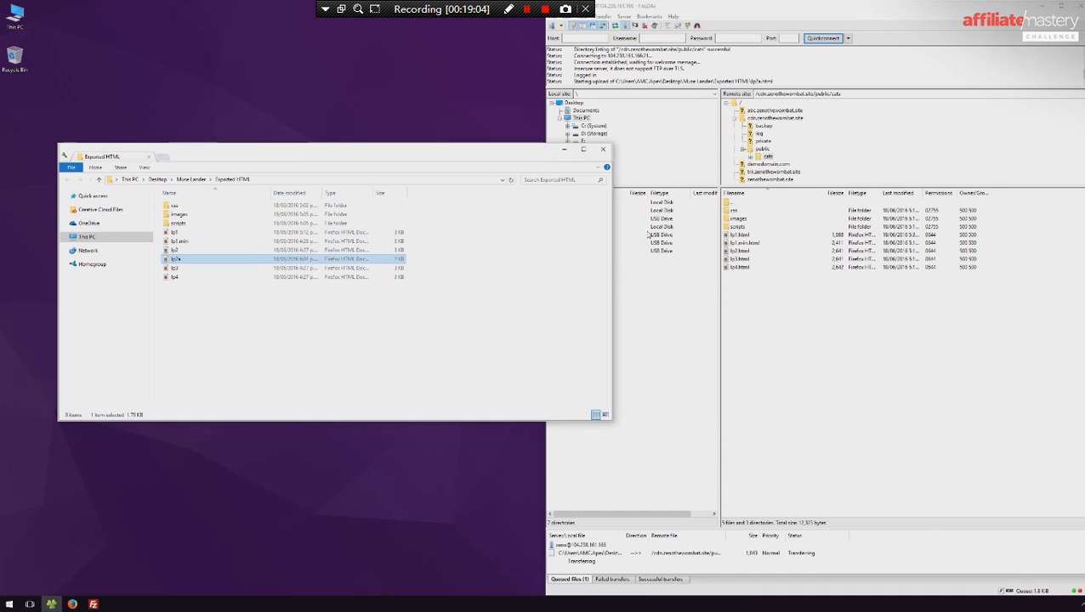
- Switch to Firefox, check the Bridge Test lander's URL and save the Flux lander
left_click(73, 605)
left_click(518, 155)
left_click(519, 161)
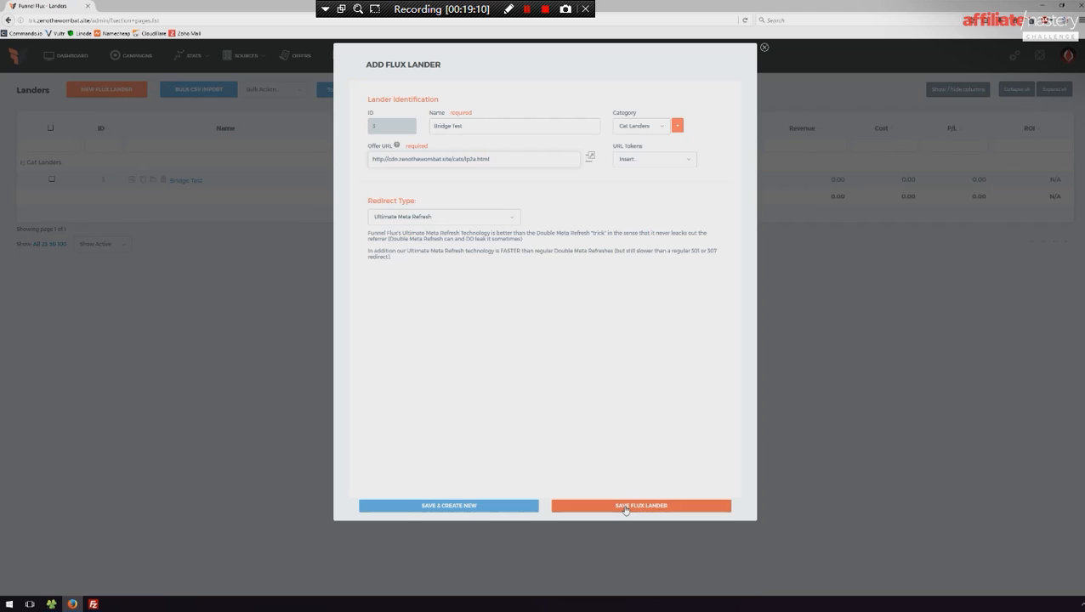
left_click(223, 312)
- Review the Traffic Sources, Offer Sources, Offers and Landers lists in turn
mouse_move(256, 61)
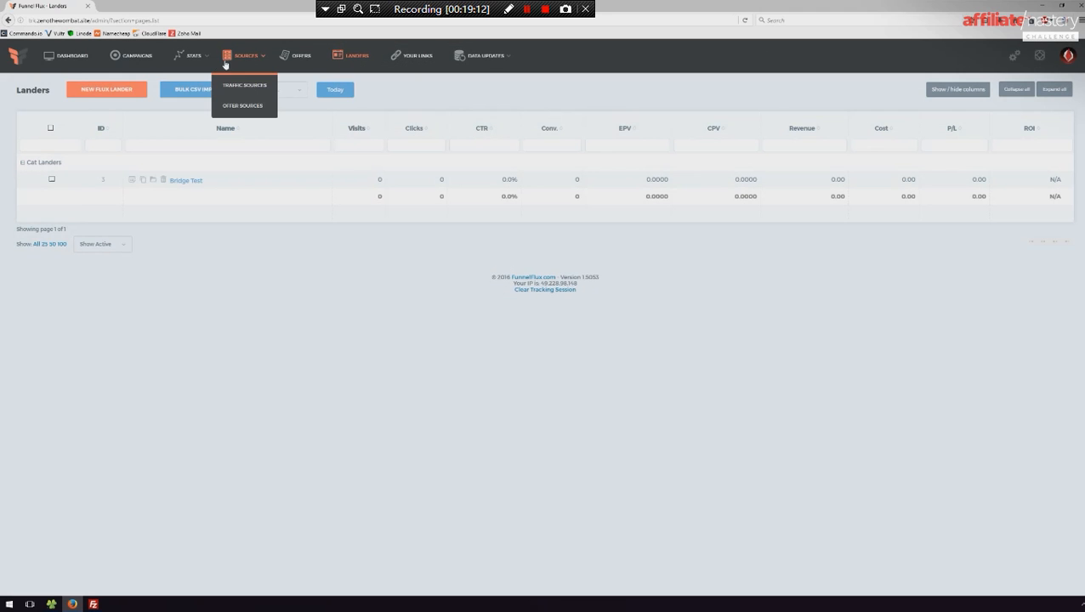
left_click(244, 85)
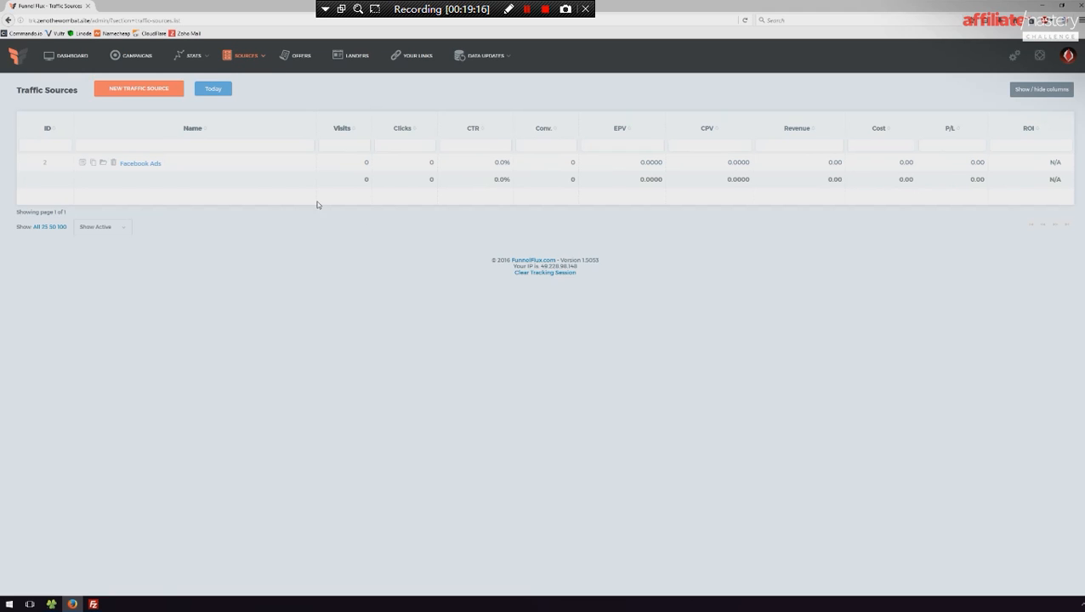
mouse_move(246, 56)
left_click(245, 106)
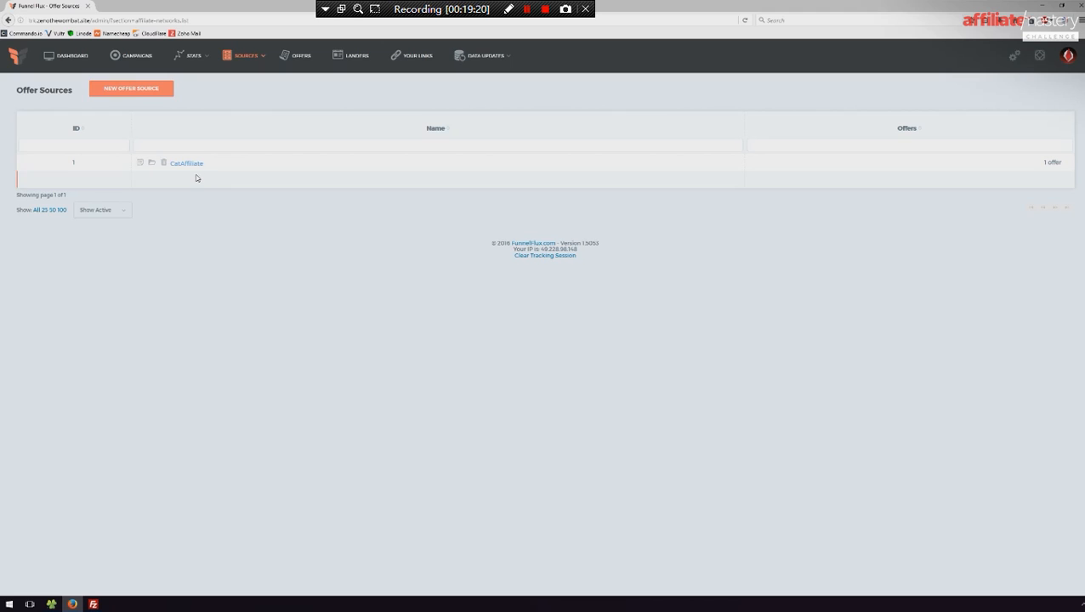
left_click(296, 56)
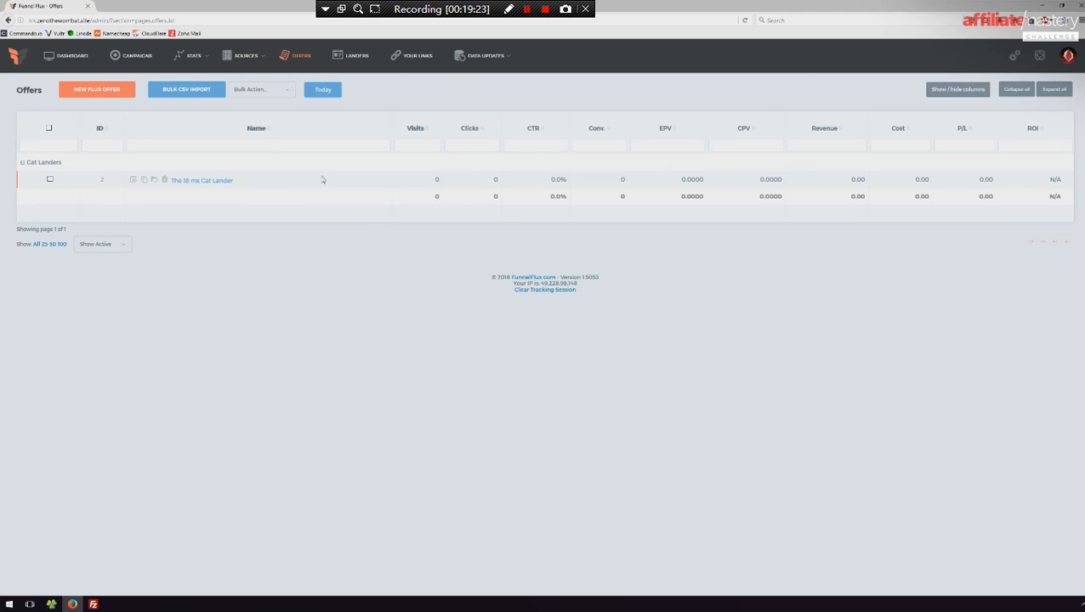
left_click(350, 56)
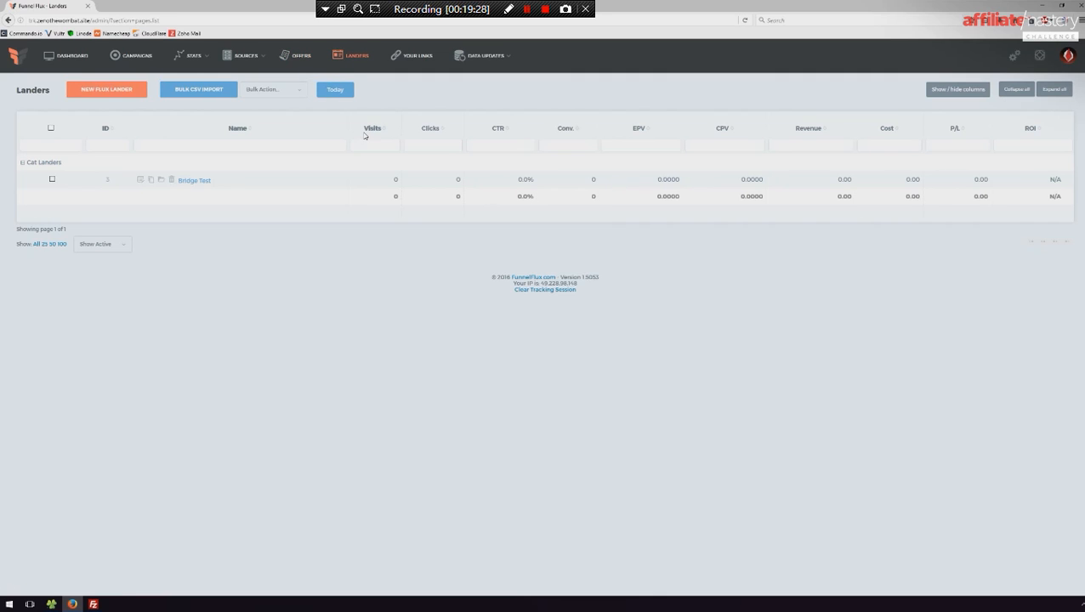
- Look through the Your Links page for its funnel, action click and conversion tracking URLs
left_click(415, 60)
scroll(585, 294, "down", 3)
scroll(482, 220, "up", 3)
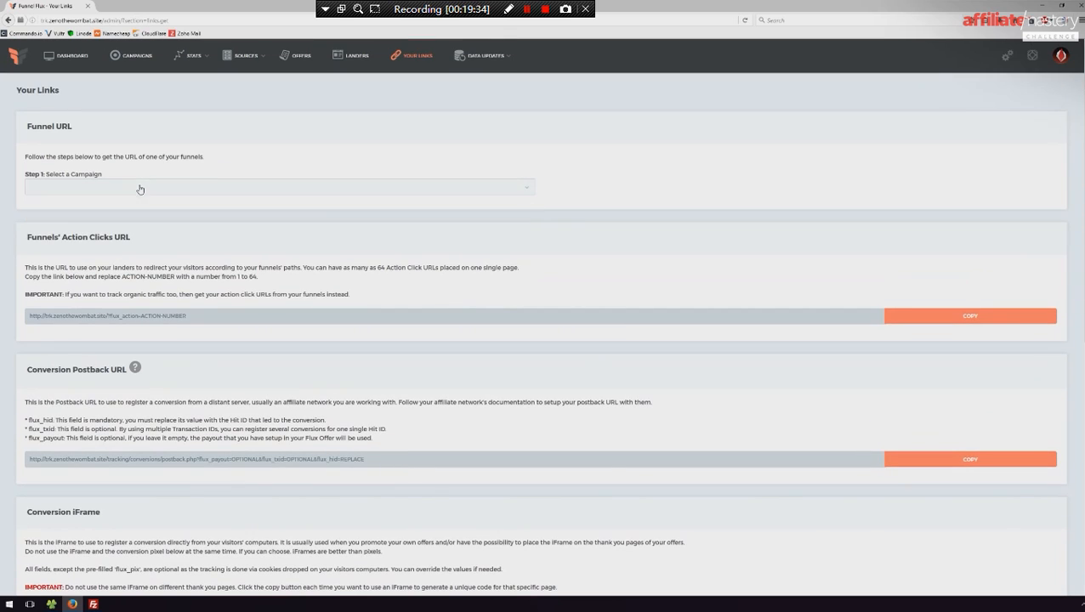
scroll(336, 252, "down", 2)
scroll(252, 101, "up", 2)
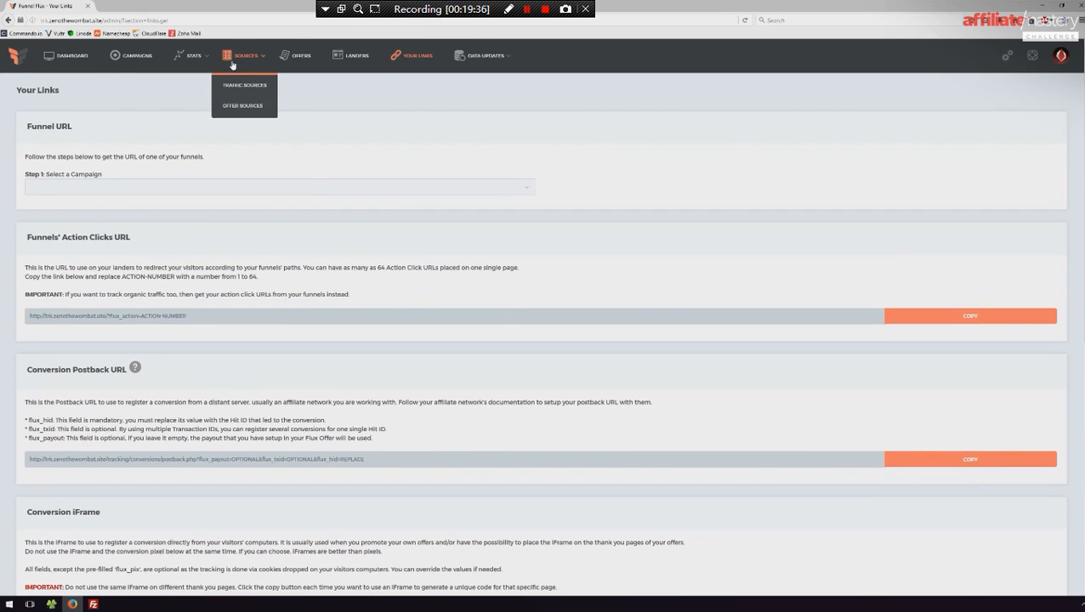
- Start a new campaign from the Campaigns list and name it Test Demonstration
left_click(117, 60)
mouse_move(189, 58)
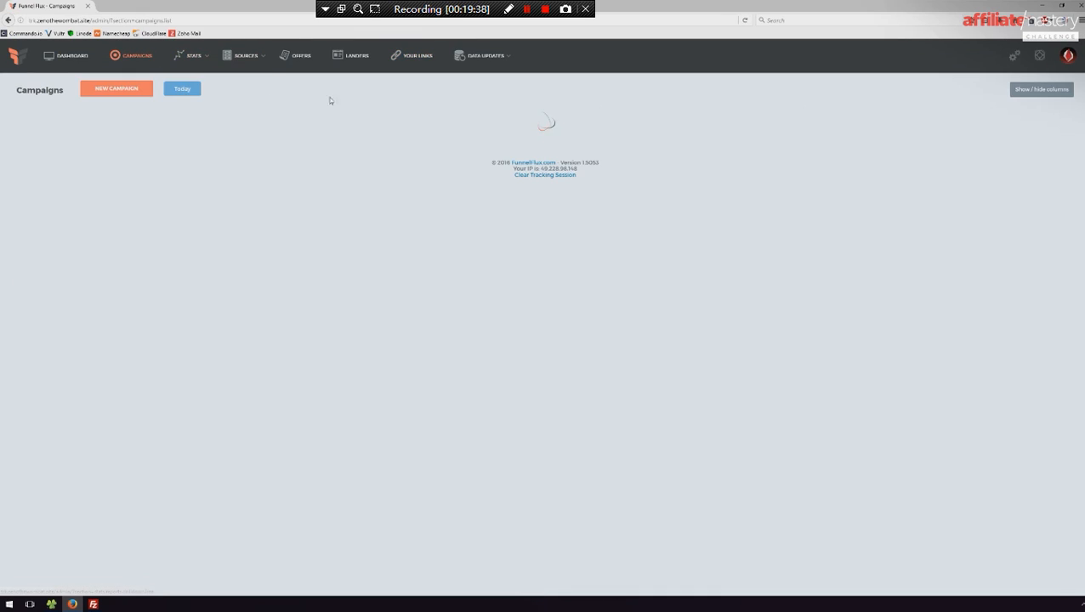
left_click(117, 89)
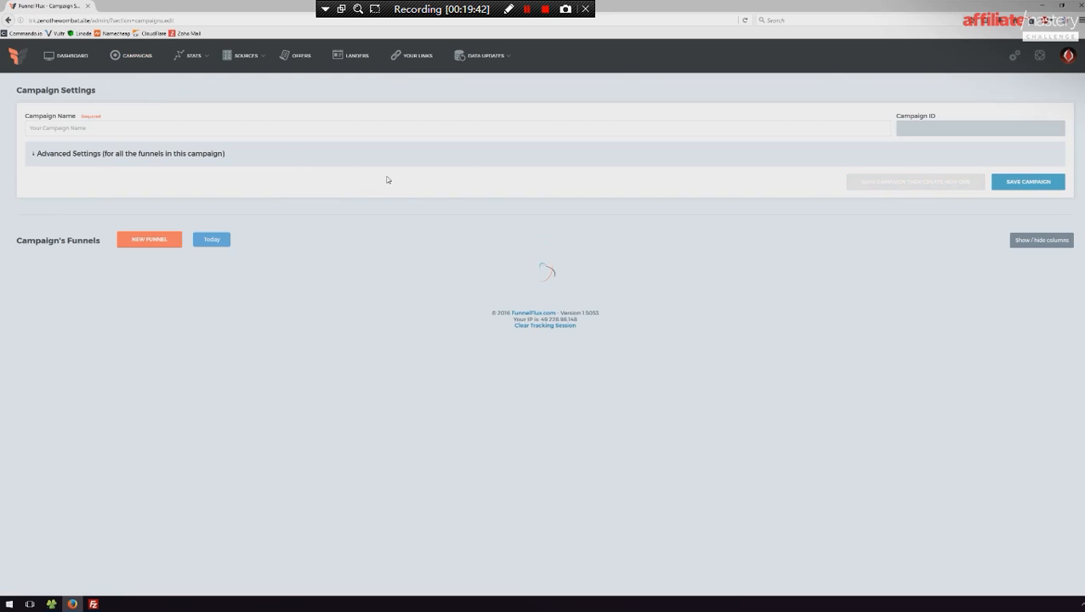
type("Test Demonstration")
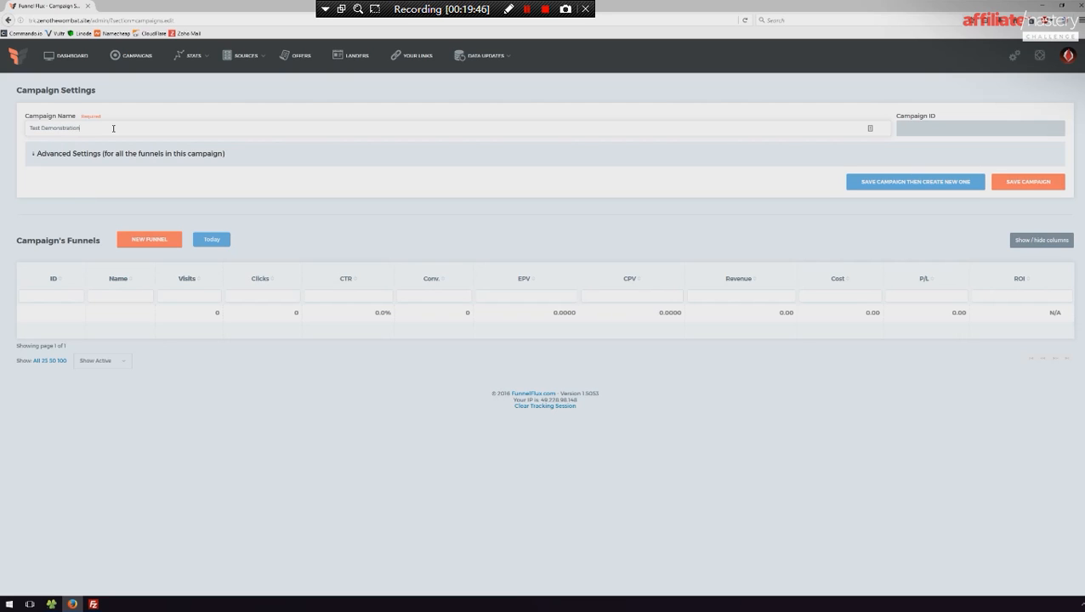
- Expand the campaign's Advanced Settings and examine the custom tokens option
left_click(257, 154)
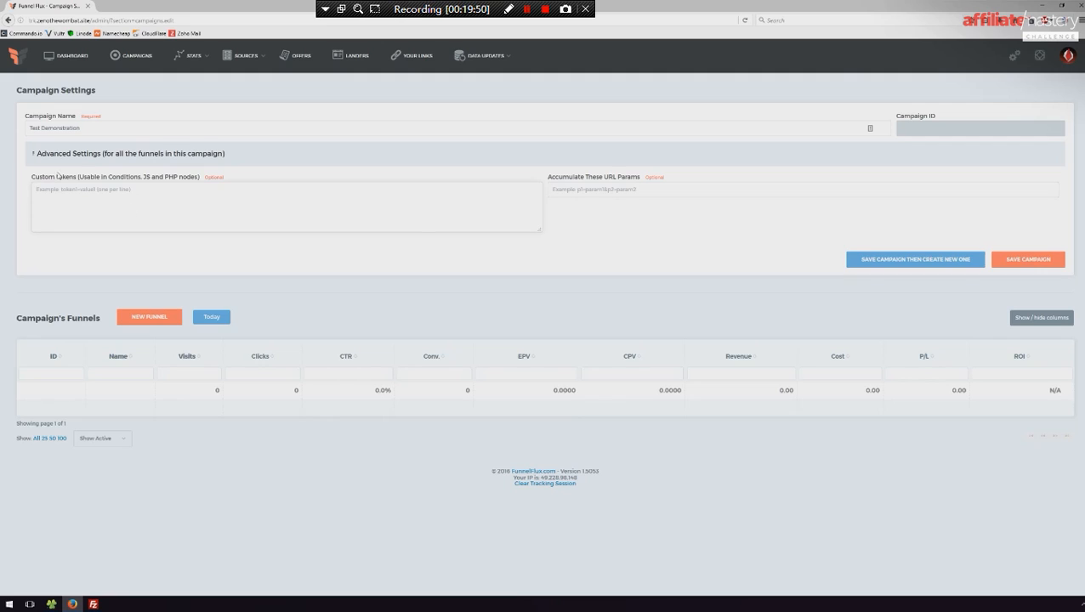
left_click_drag(26, 180, 220, 180)
left_click(219, 193)
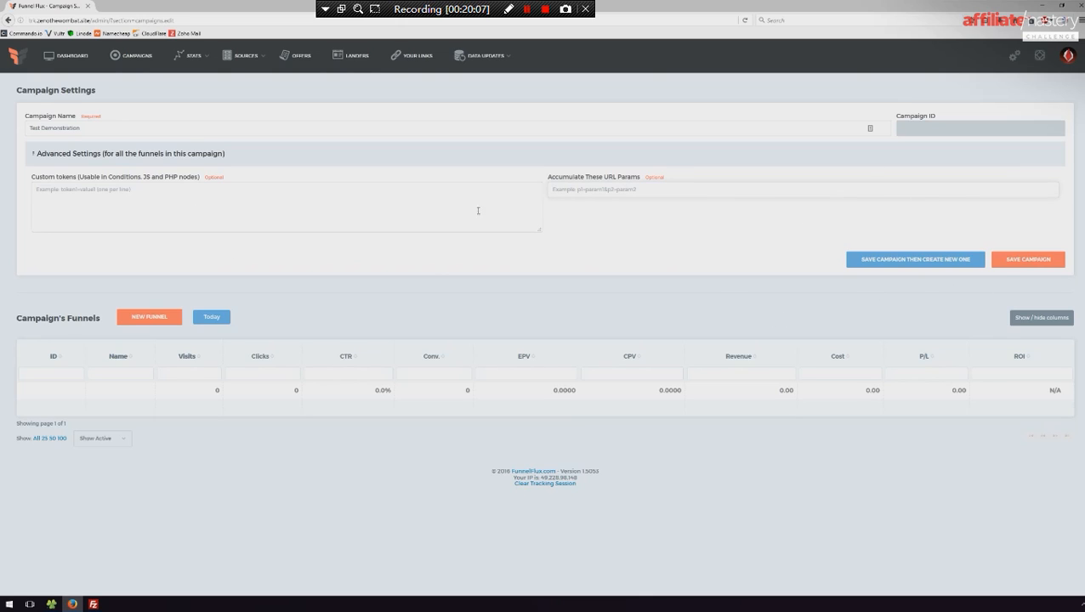
- Save the Test Demonstration campaign, view its Default Funnel's drill-down report, and return to the campaign settings
left_click(1015, 258)
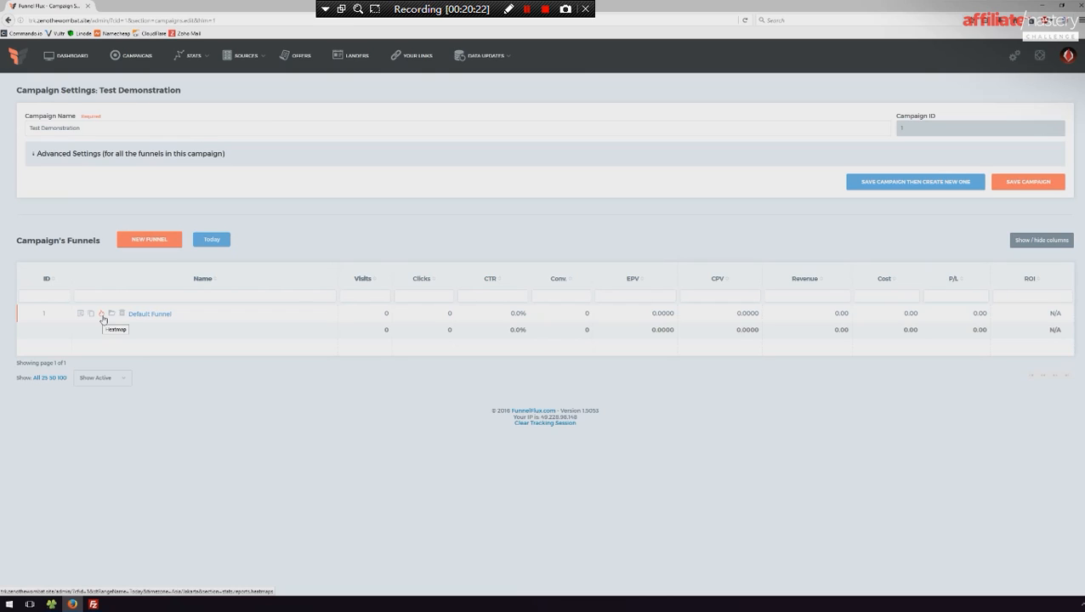
left_click(154, 315)
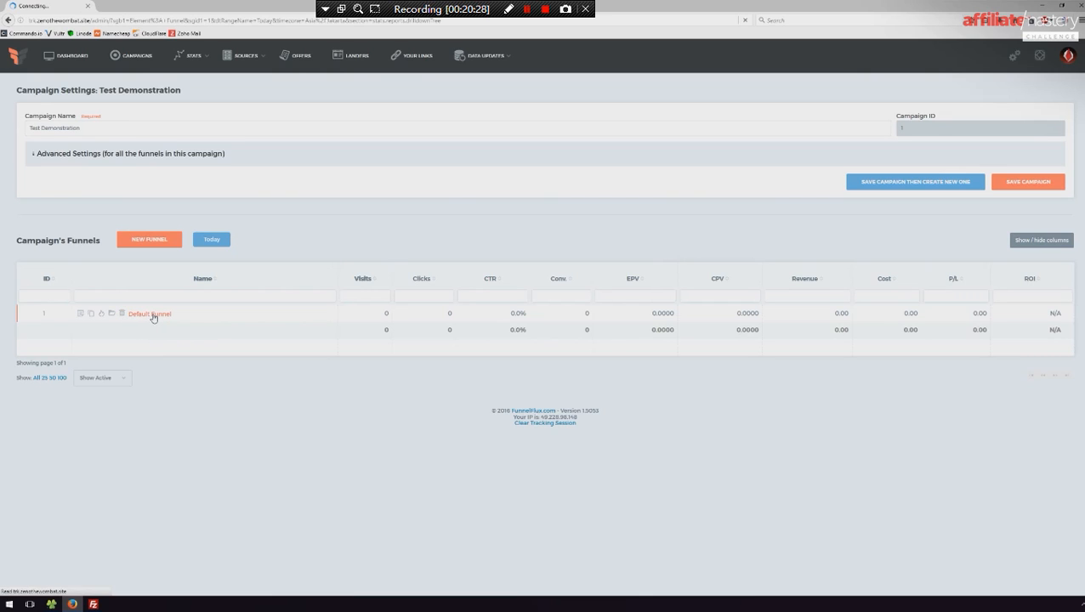
mouse_move(192, 58)
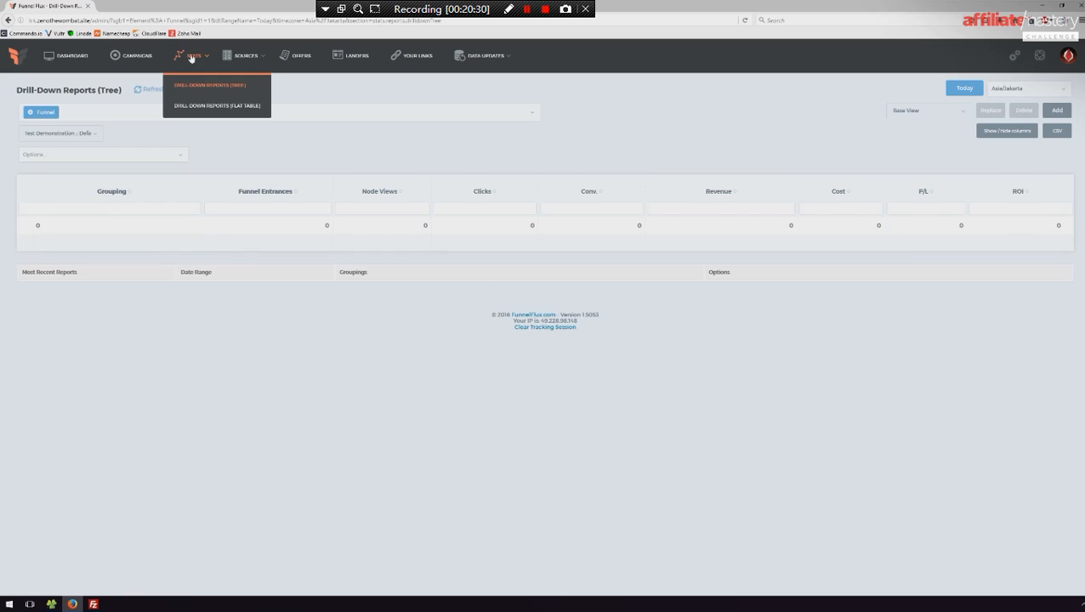
key("alt+Left")
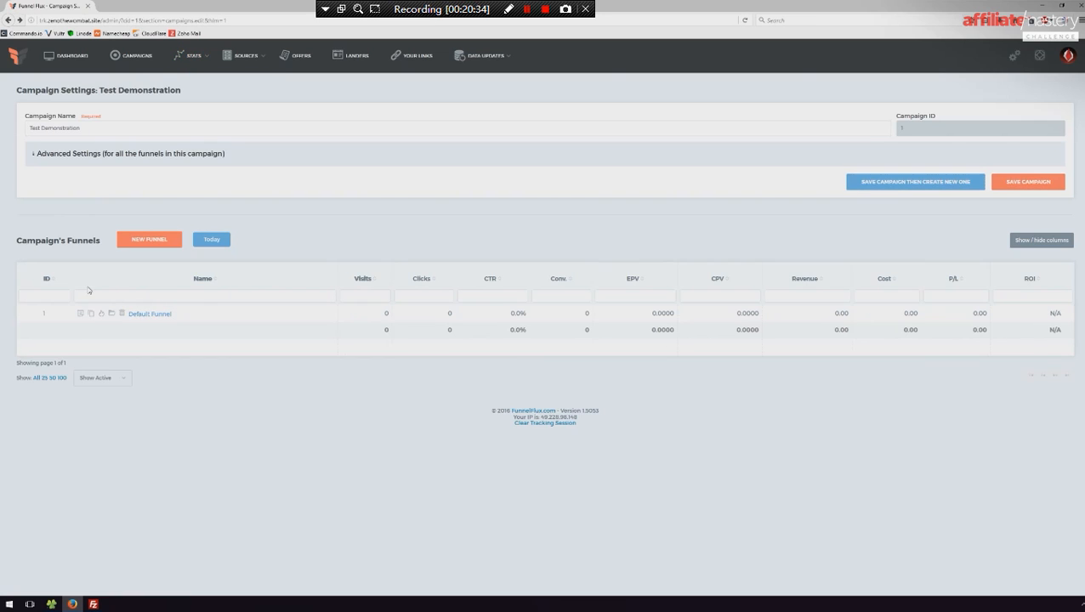
- Open the Default Funnel for editing, shift its Traffic node slightly, and save the funnel
left_click(81, 314)
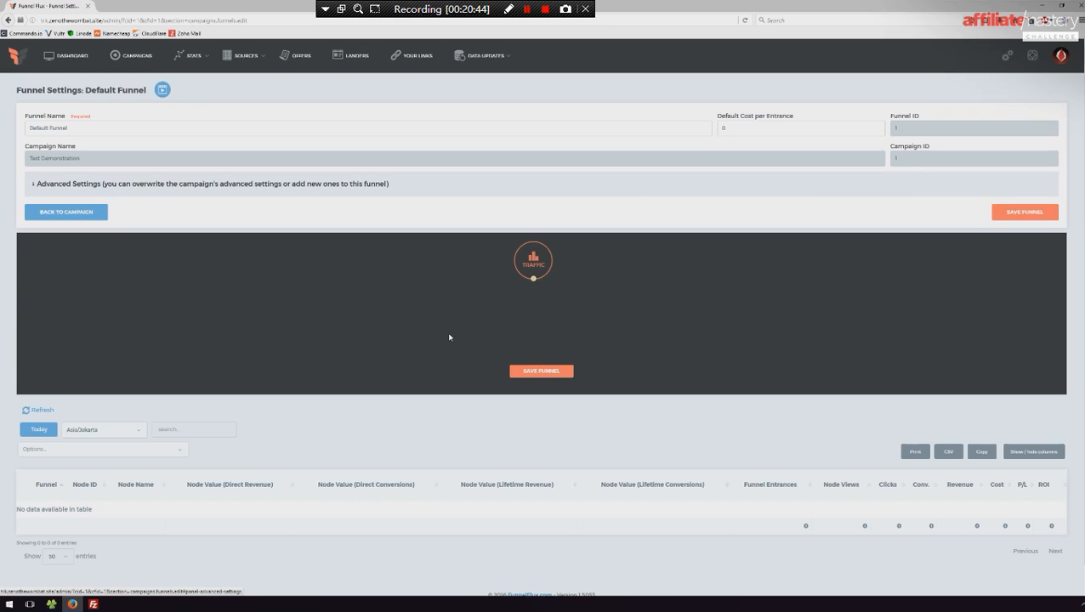
scroll(413, 451, "down", 1)
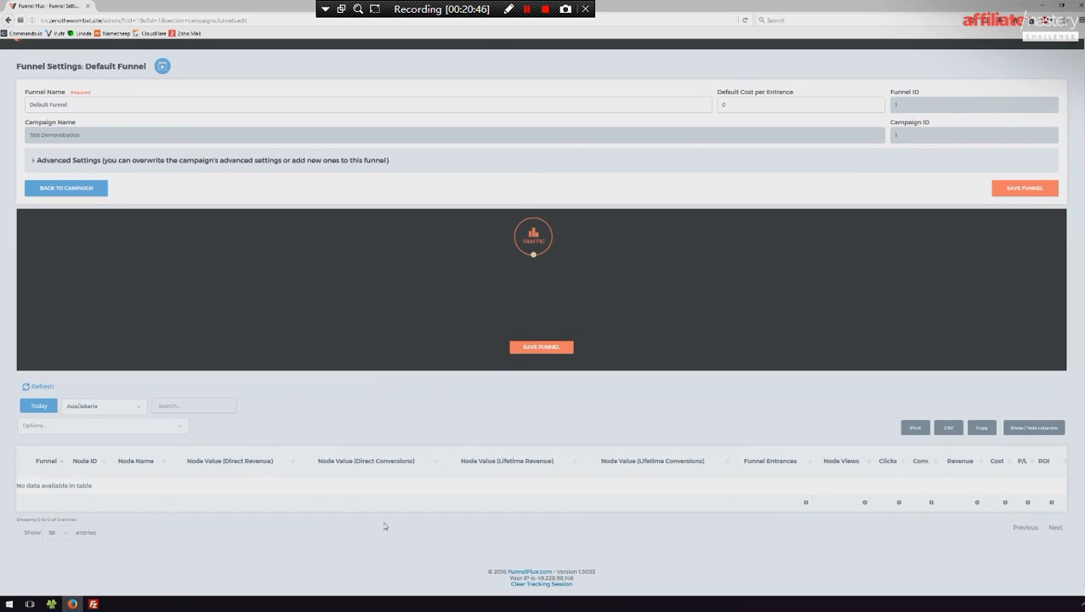
mouse_move(543, 252)
left_mouse_down()
mouse_move(564, 300)
mouse_move(391, 342)
mouse_move(576, 253)
mouse_move(547, 338)
mouse_move(535, 236)
mouse_move(538, 249)
left_mouse_up()
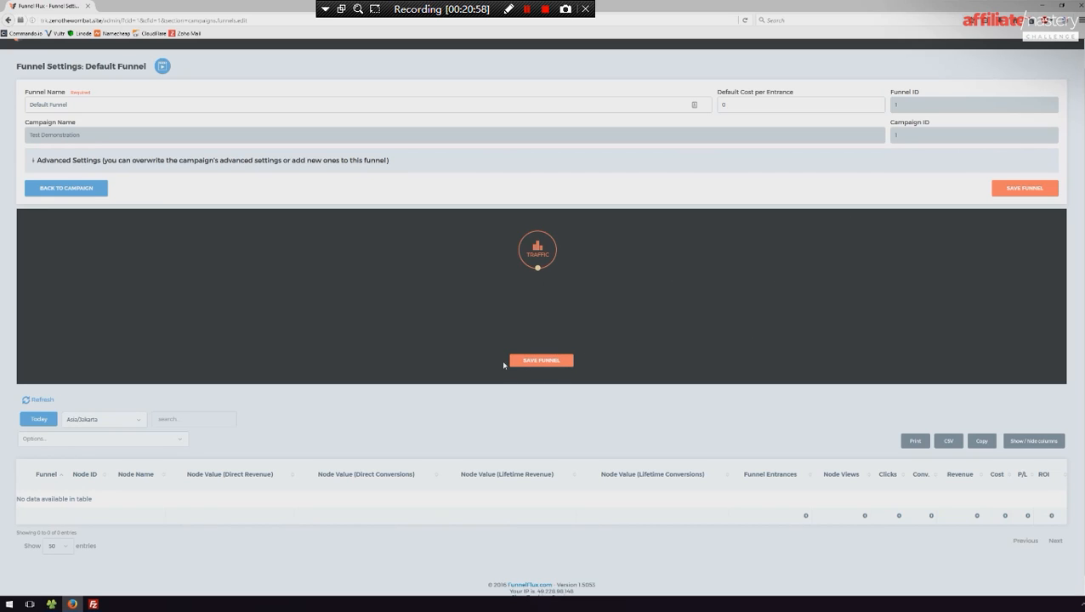
right_click(541, 314)
left_click(618, 265)
left_click(528, 363)
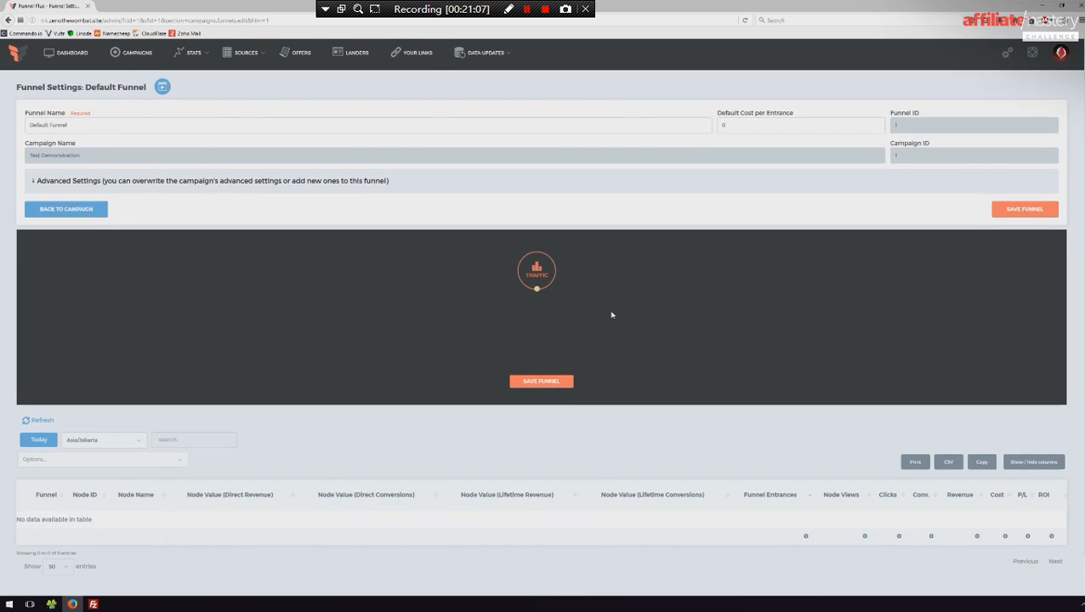
- Add the Bridge Test lander to the funnel and place its node directly below Traffic
right_click(596, 274)
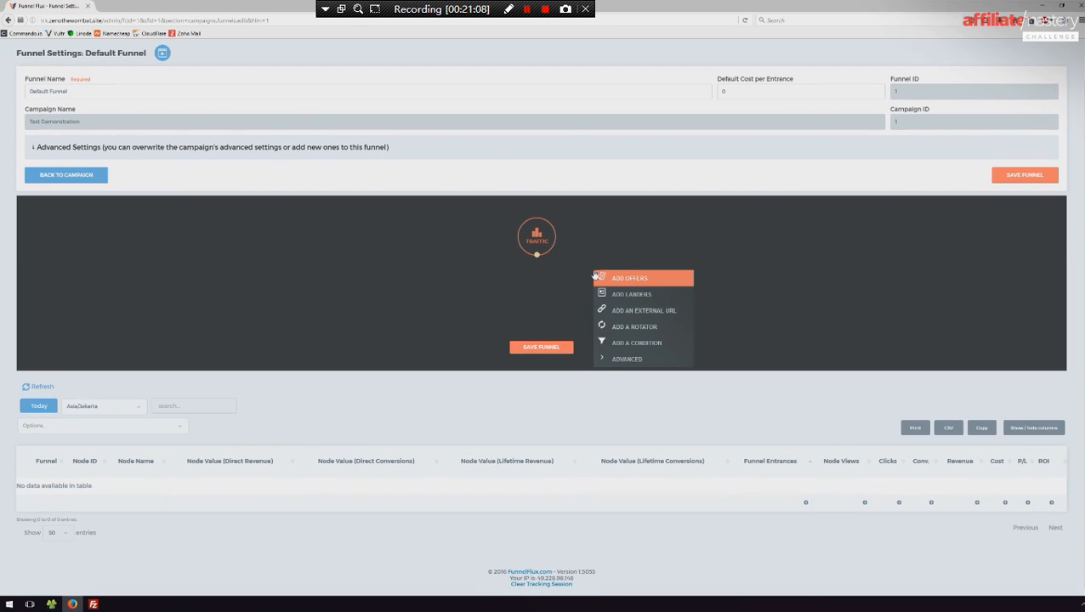
left_click(634, 300)
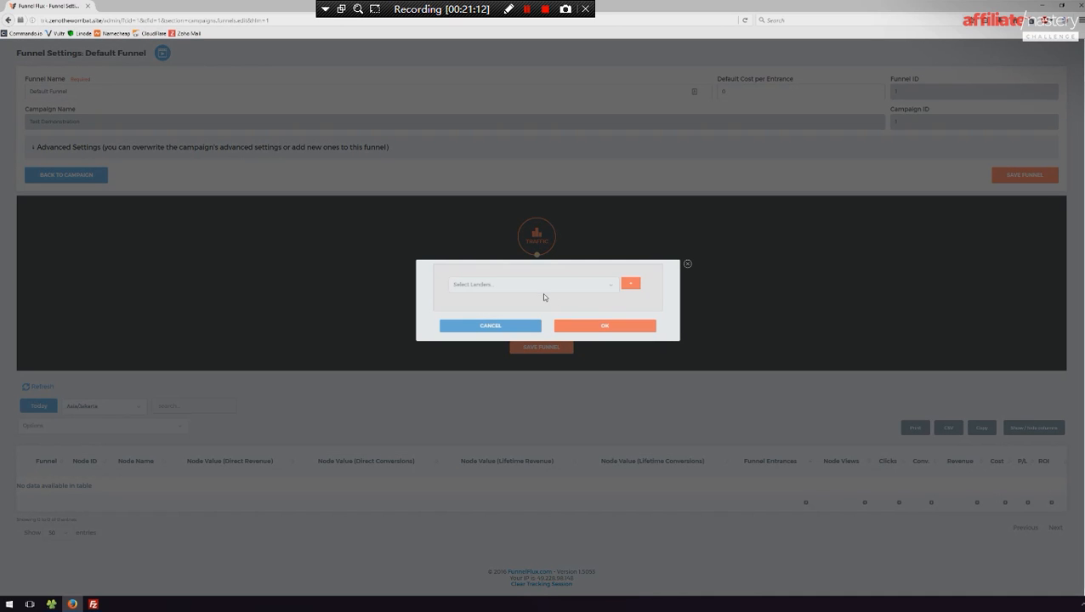
left_click(549, 291)
left_click(480, 299)
left_click(605, 326)
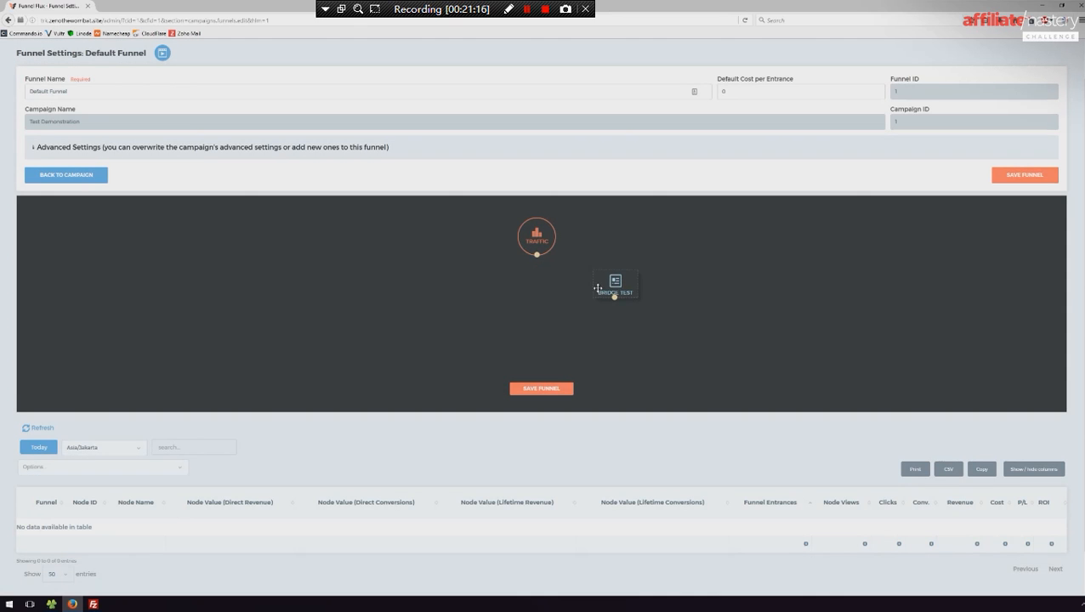
left_click_drag(618, 292, 541, 335)
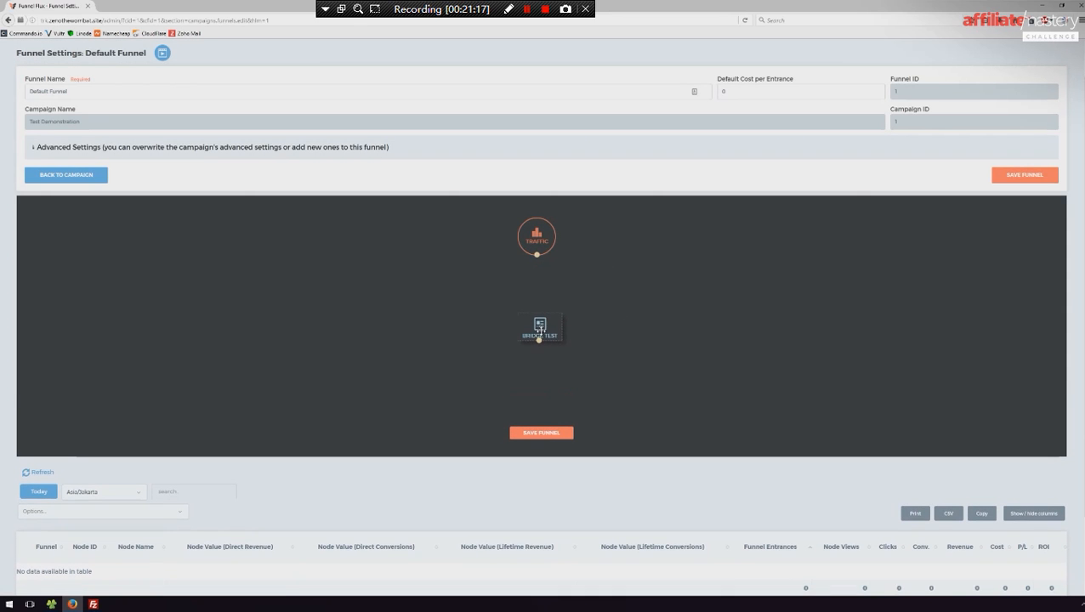
- Add The 18 ms Cat Lander offer to the funnel and place its node below Bridge Test
right_click(574, 392)
left_click(631, 399)
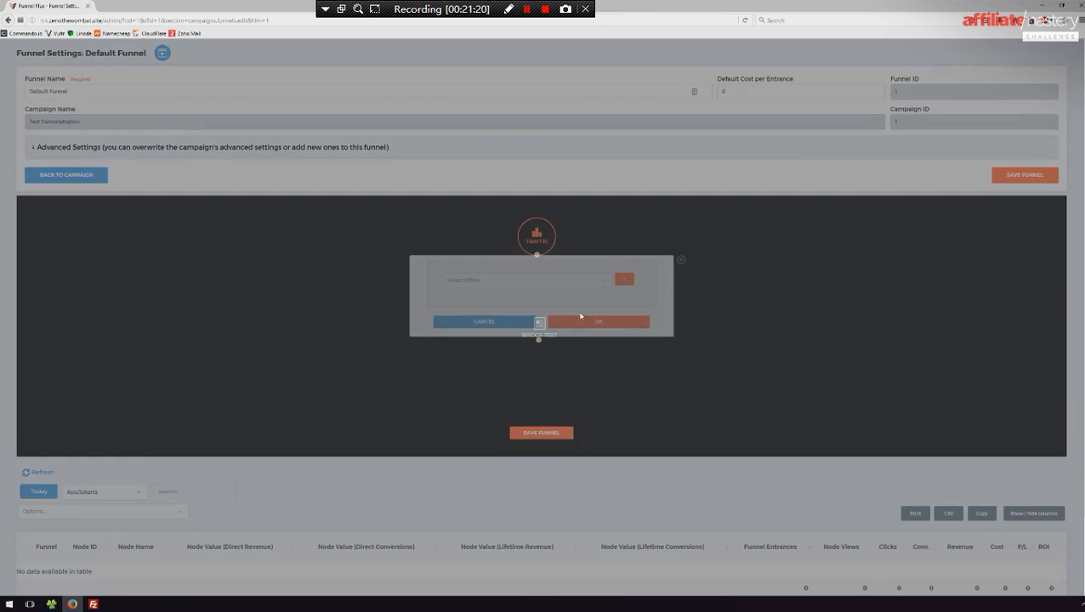
left_click(513, 278)
left_click(500, 295)
left_click(585, 323)
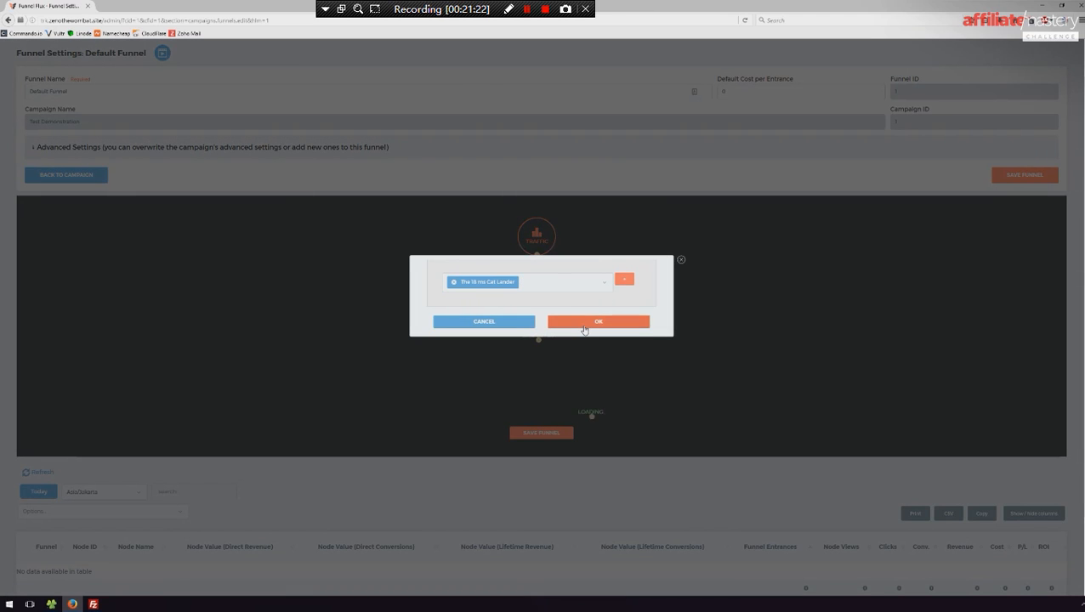
scroll(587, 329, "down", 3)
left_click_drag(607, 247, 539, 288)
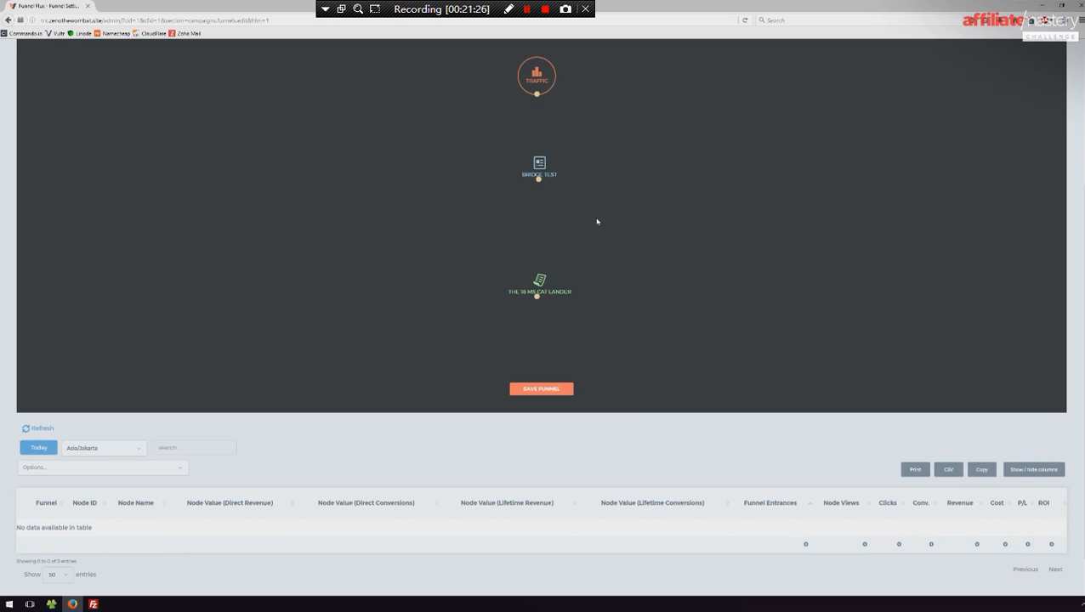
- Align the Bridge Test node under Traffic, then connect Traffic to Bridge Test and Bridge Test to the offer
left_click_drag(542, 165, 540, 174)
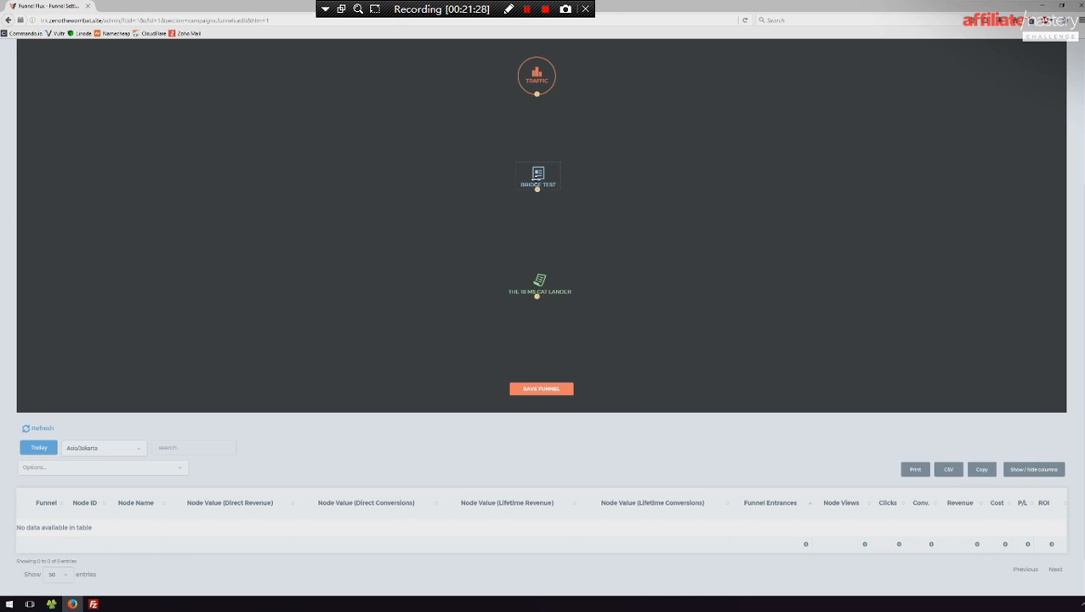
left_click_drag(537, 96, 539, 290)
scroll(617, 230, "up", 2)
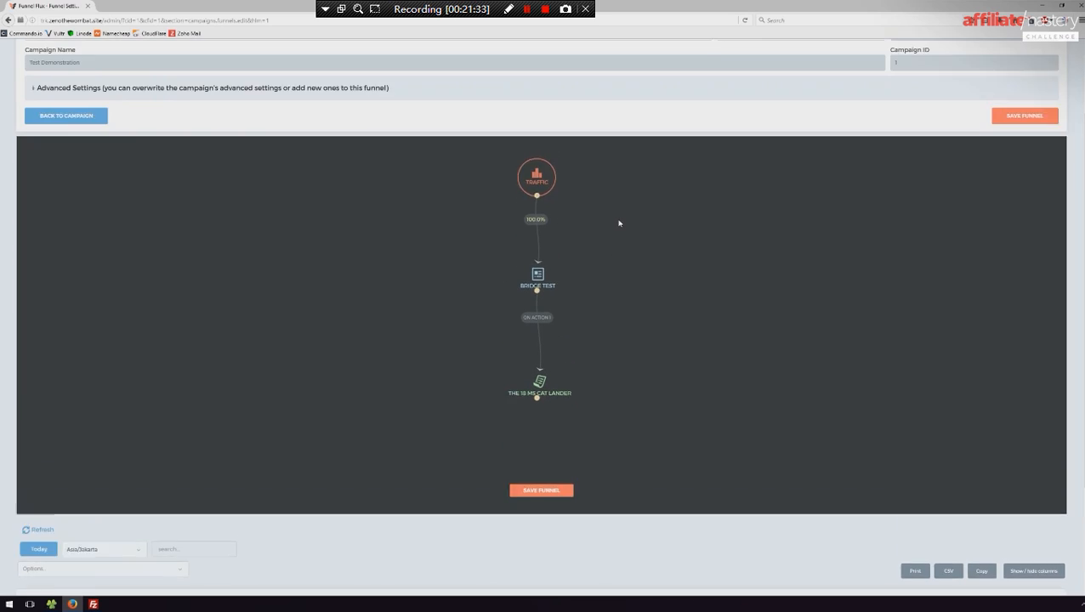
scroll(619, 223, "up", 1)
left_click_drag(539, 322, 541, 332)
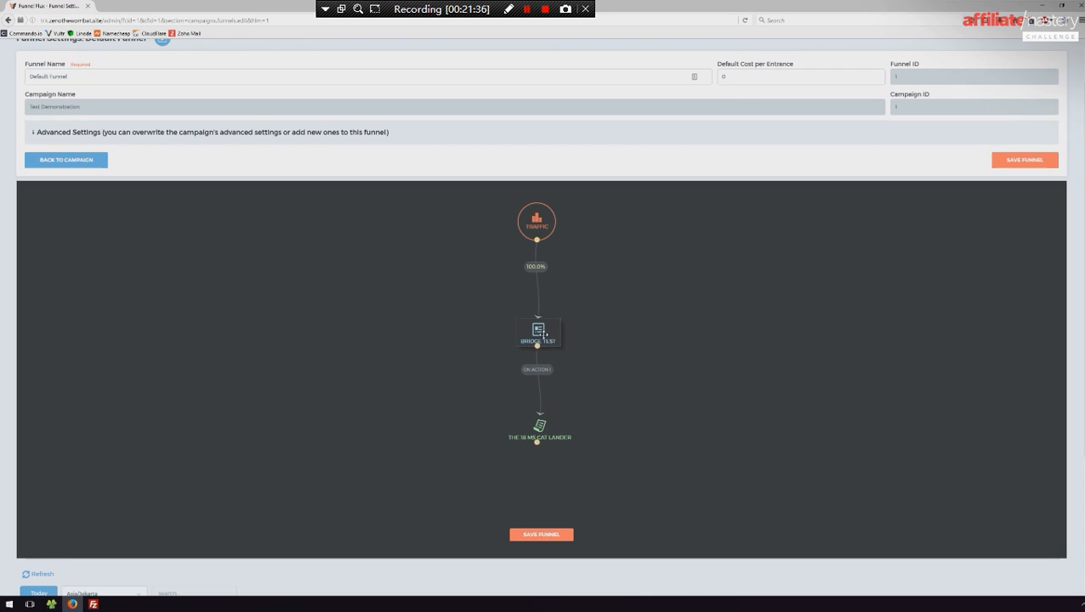
left_click(544, 335)
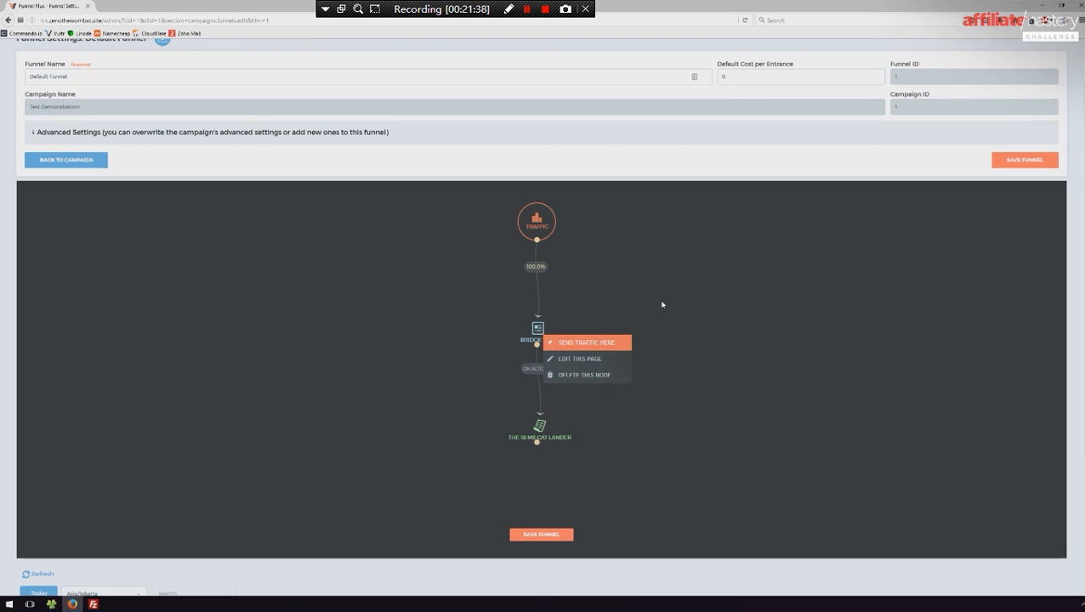
- Add a rotator beside Traffic and replace the direct connection to Bridge Test with one running through the rotator
left_click(651, 288)
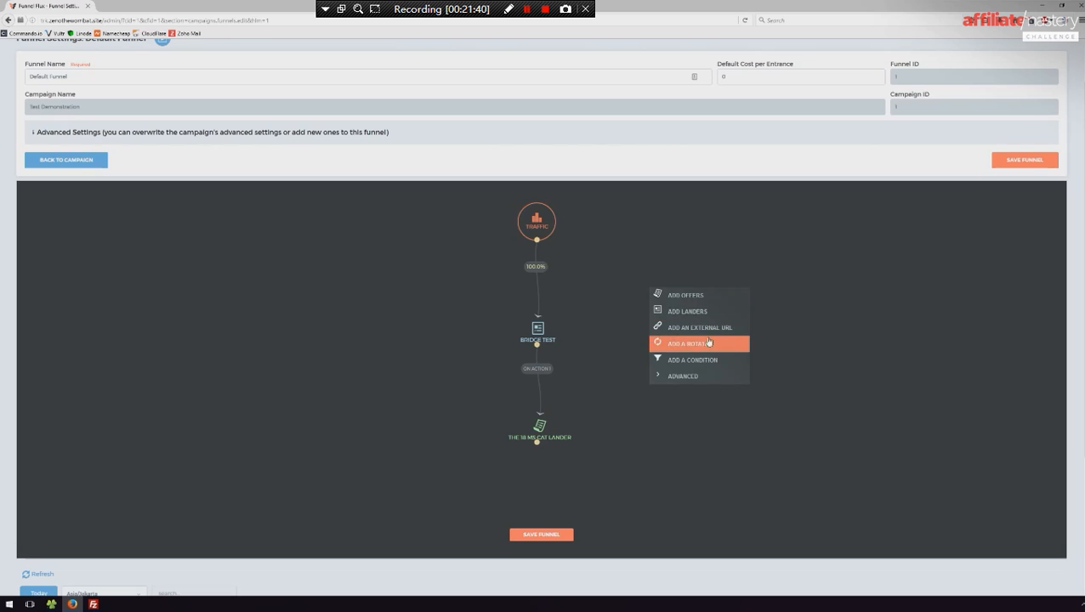
left_click(694, 344)
left_click_drag(667, 312, 602, 261)
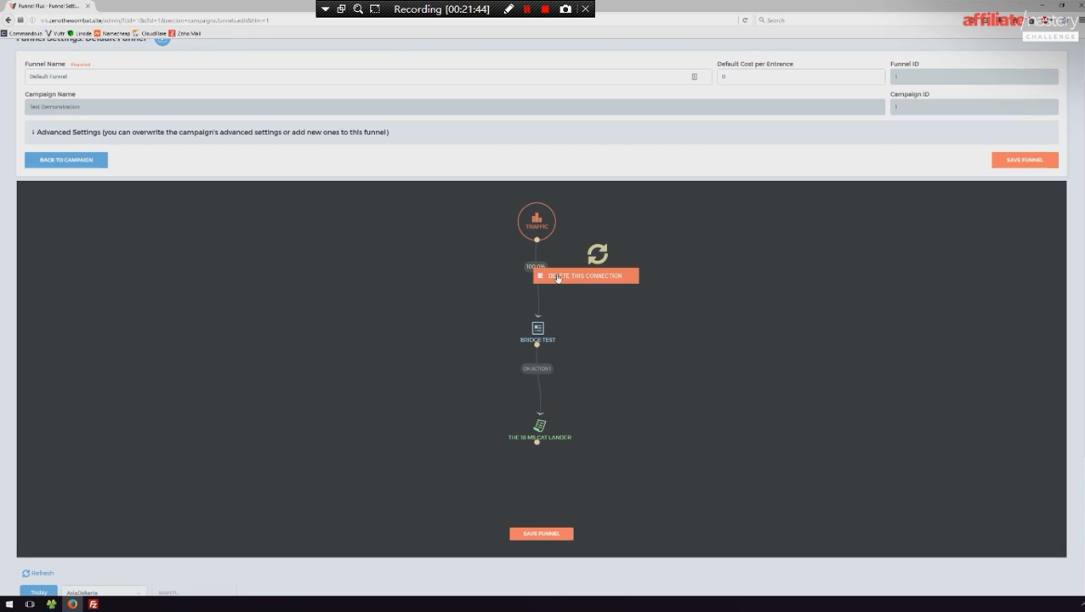
left_click(537, 274)
left_click_drag(536, 240, 542, 330)
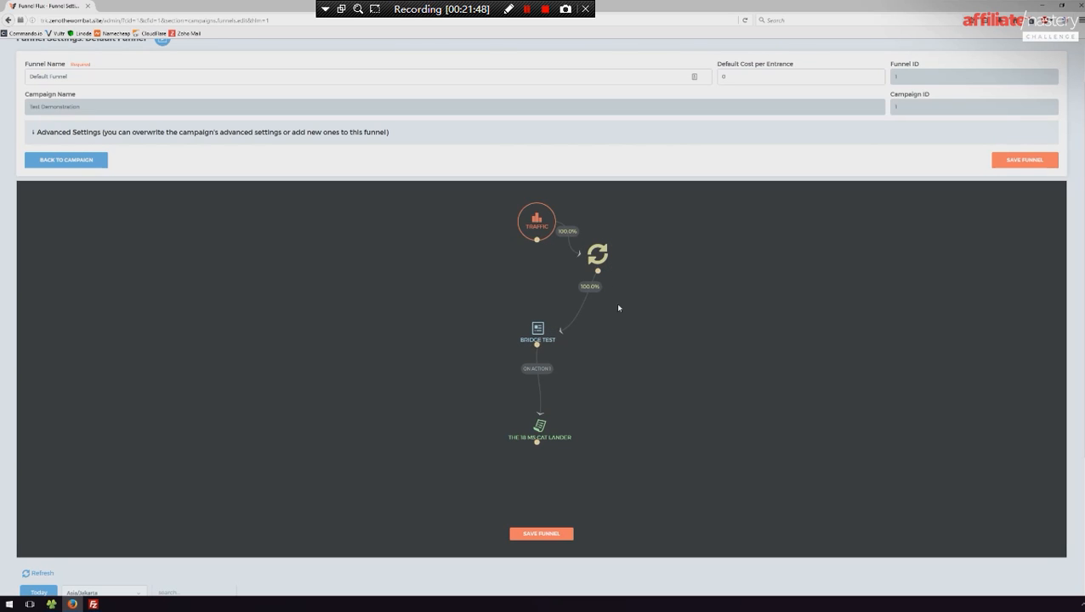
left_click_drag(597, 255, 638, 271)
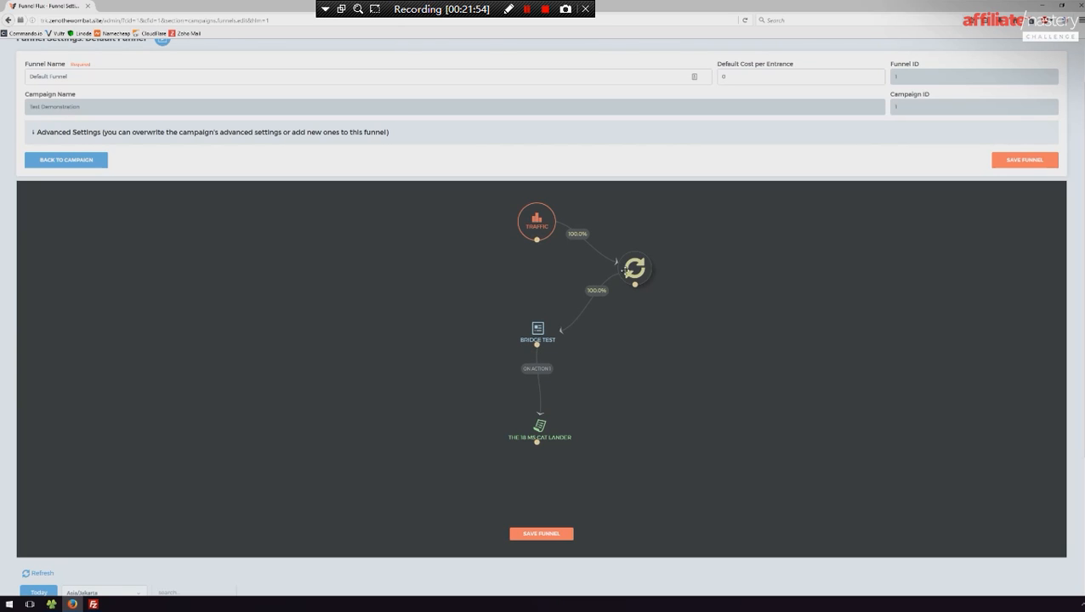
- Connect the rotator to the offer and rearrange the nodes with the rotator below Traffic, Bridge Test beside it and the offer lowest
left_click_drag(634, 285, 539, 430)
left_click_drag(637, 273, 396, 295)
left_click_drag(538, 330, 382, 430)
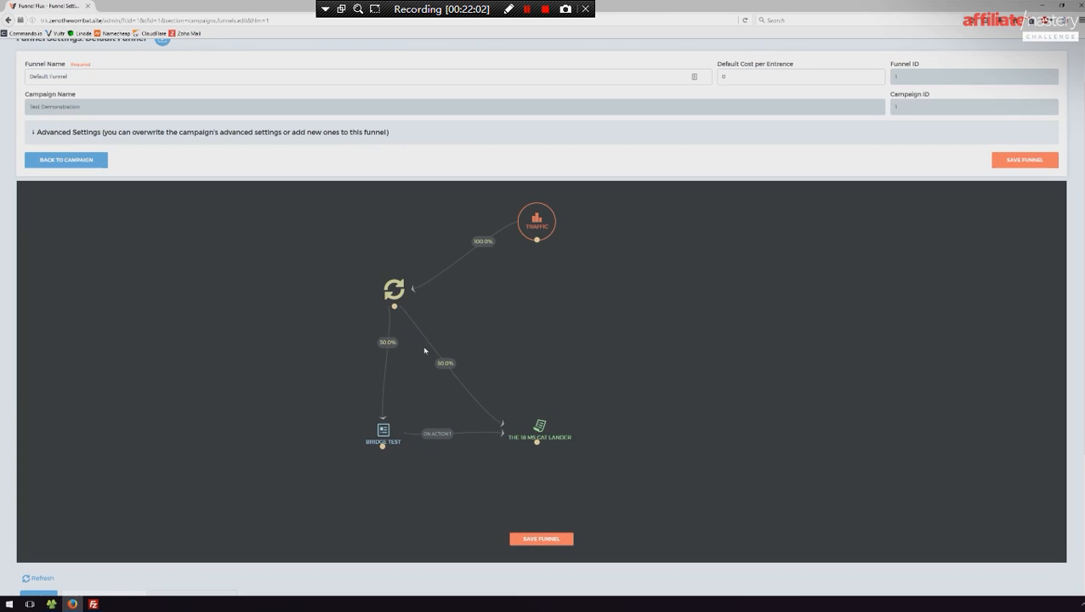
left_click_drag(407, 293, 545, 309)
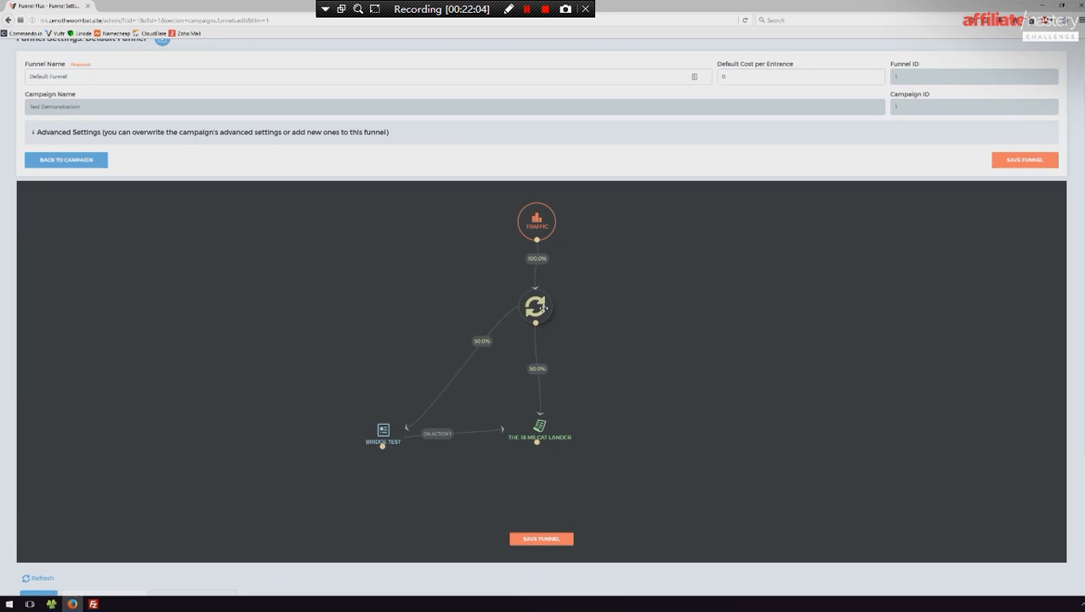
left_click_drag(541, 428, 623, 410)
left_click_drag(383, 431, 482, 376)
left_click_drag(620, 419, 537, 475)
left_click_drag(481, 375, 454, 368)
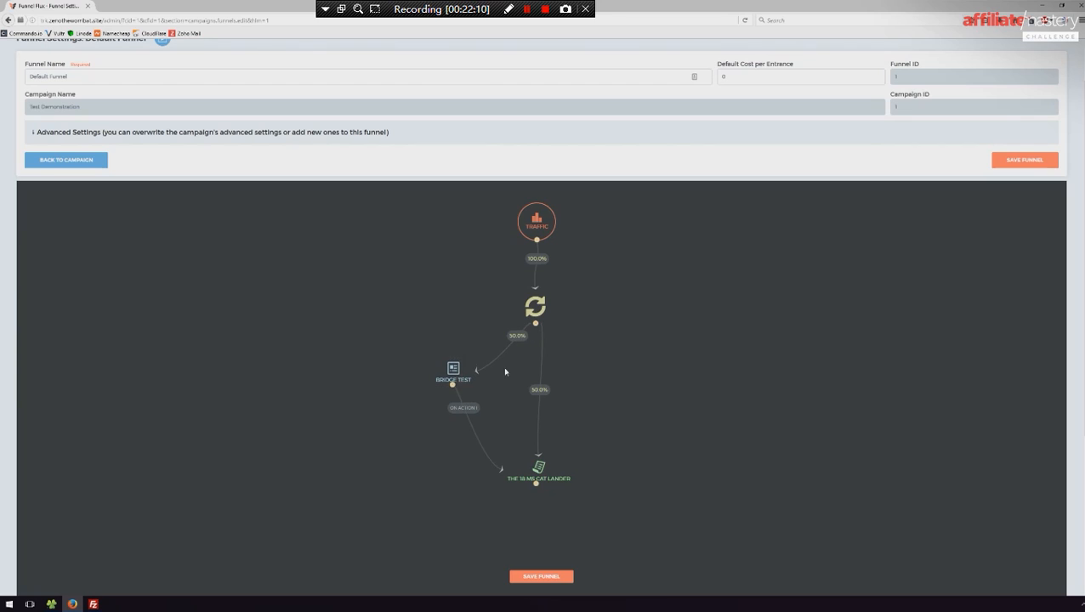
right_click(642, 292)
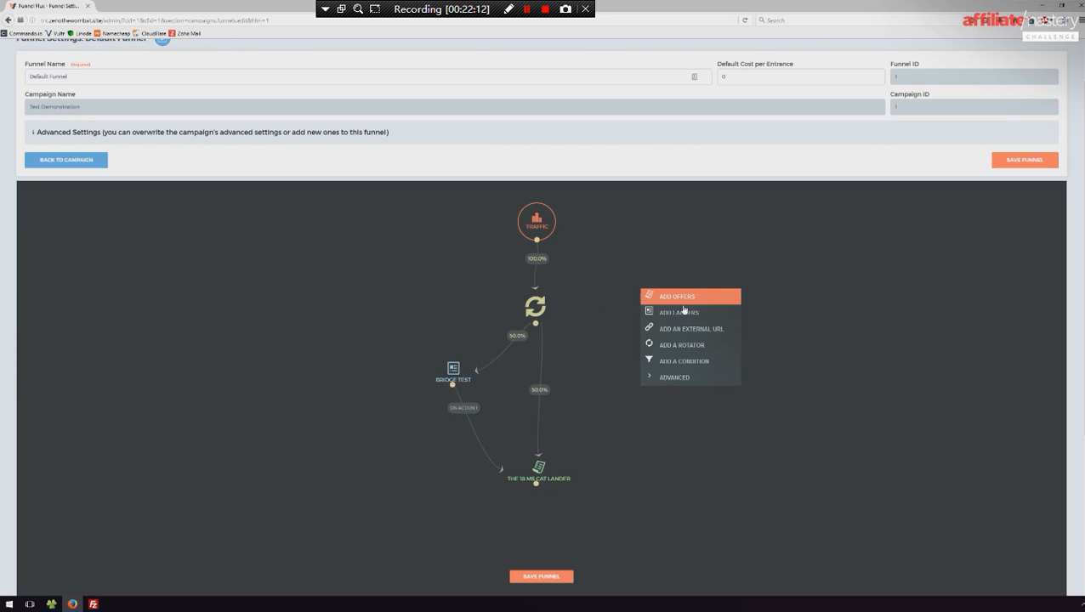
left_click(683, 332)
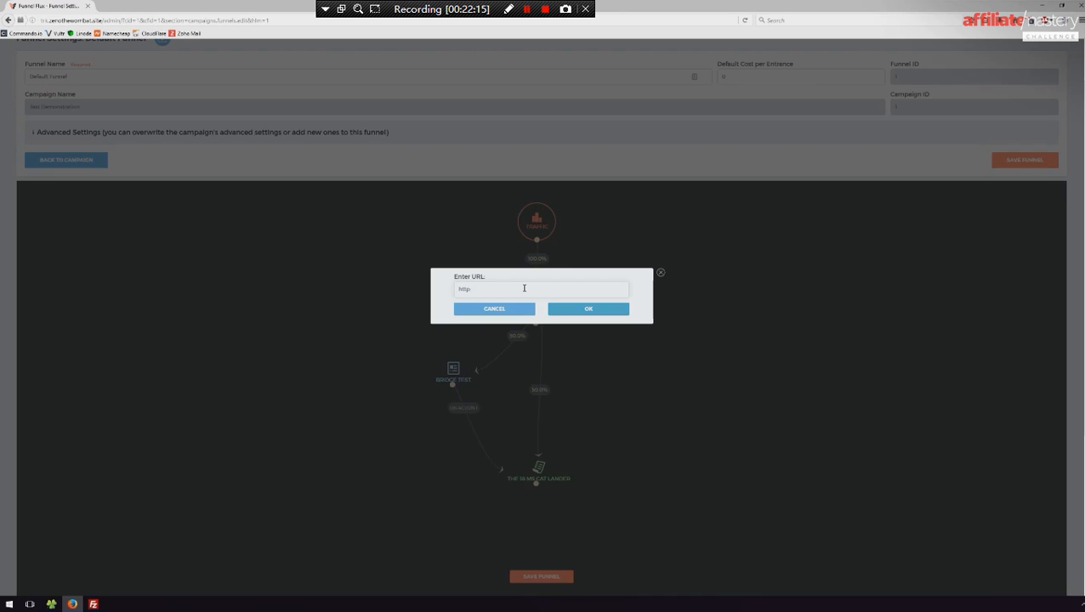
type("anandtech.com")
left_click(583, 308)
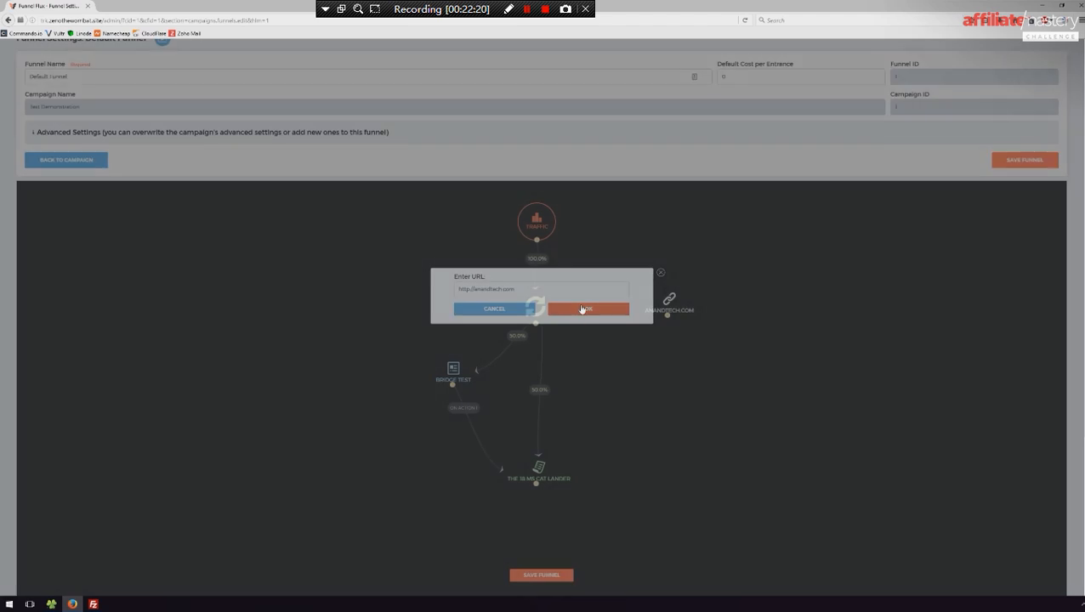
left_click_drag(667, 305, 628, 362)
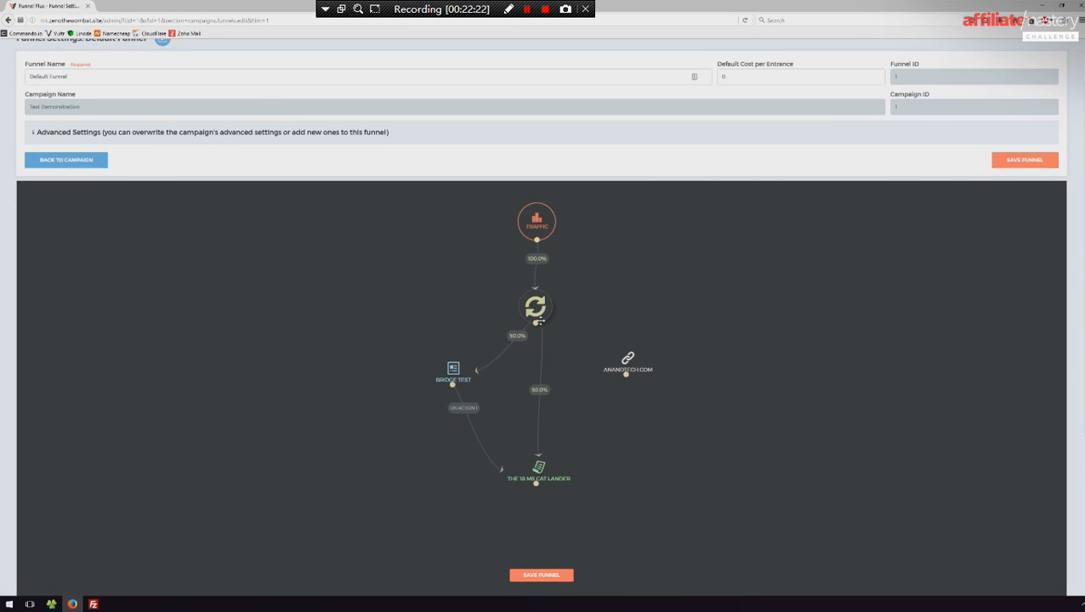
left_click_drag(535, 323, 748, 299)
- Add a JavaScript code node named Test to the funnel, keeping the default script template
right_click(671, 376)
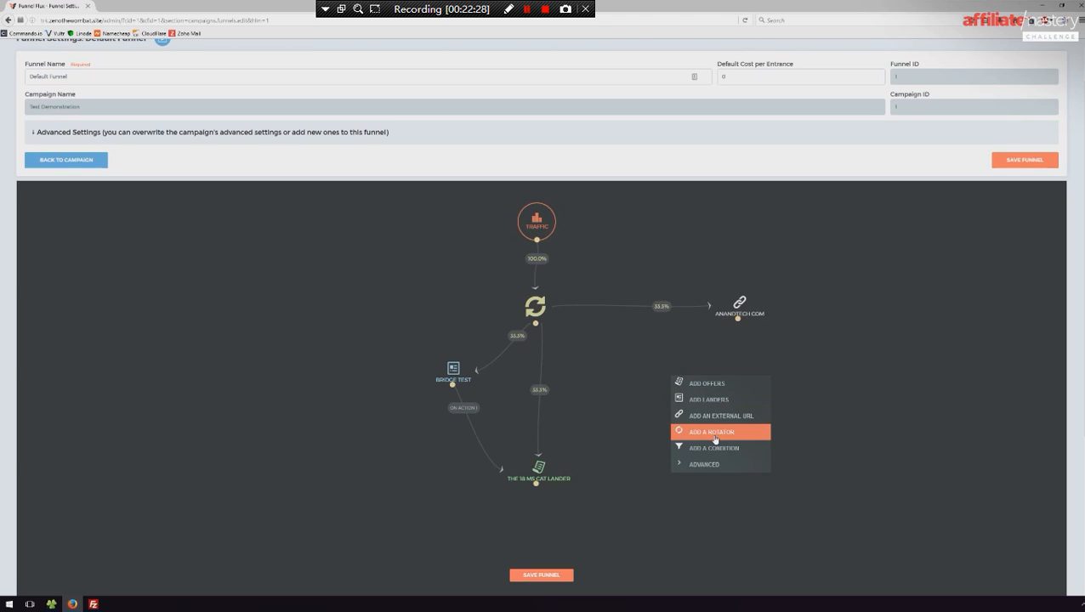
mouse_move(718, 465)
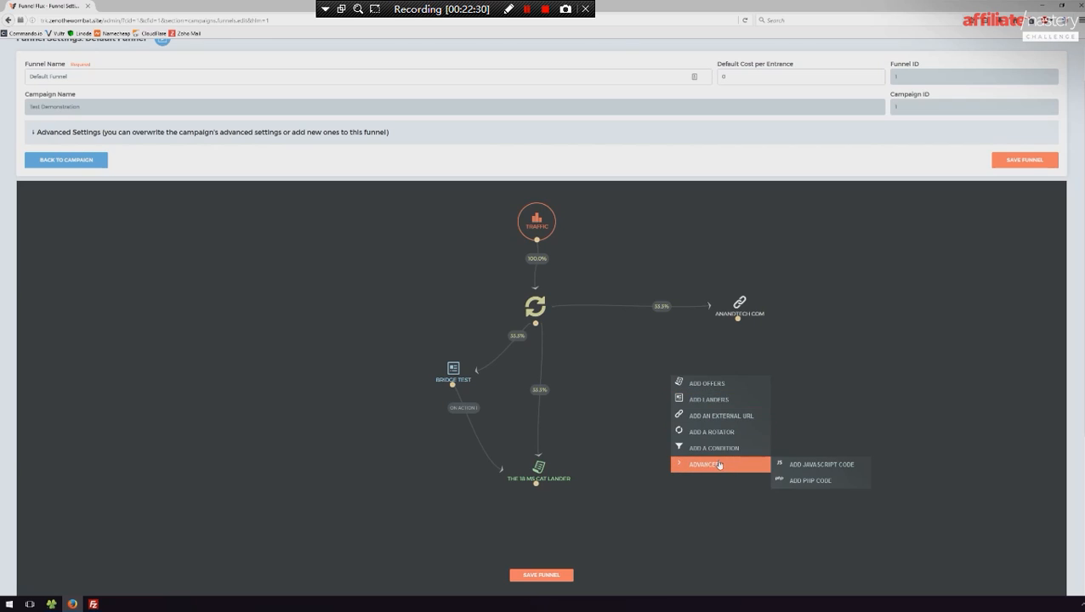
left_click(822, 466)
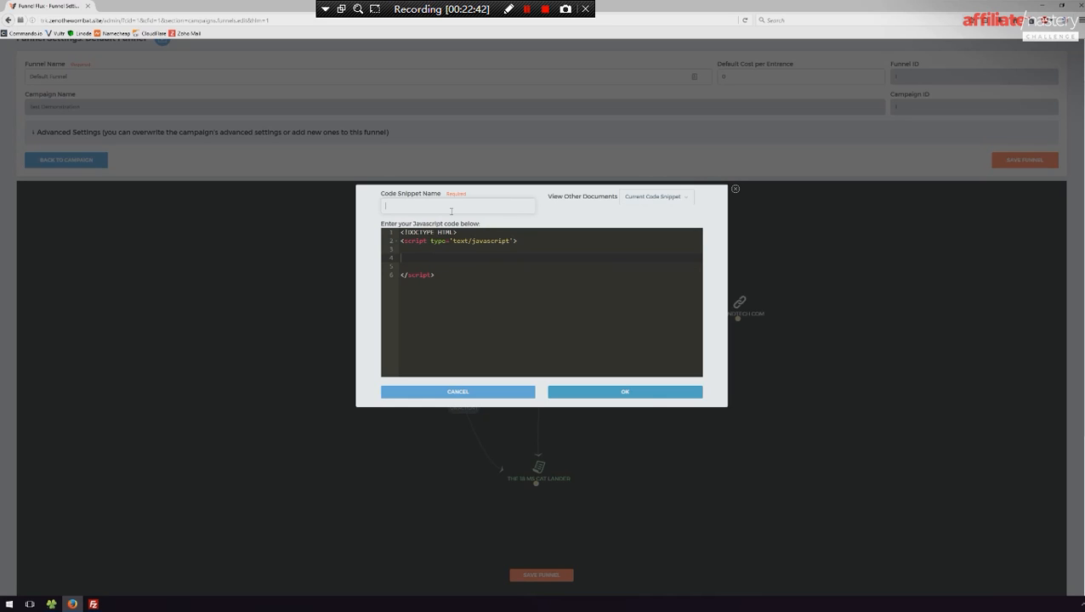
type("Test")
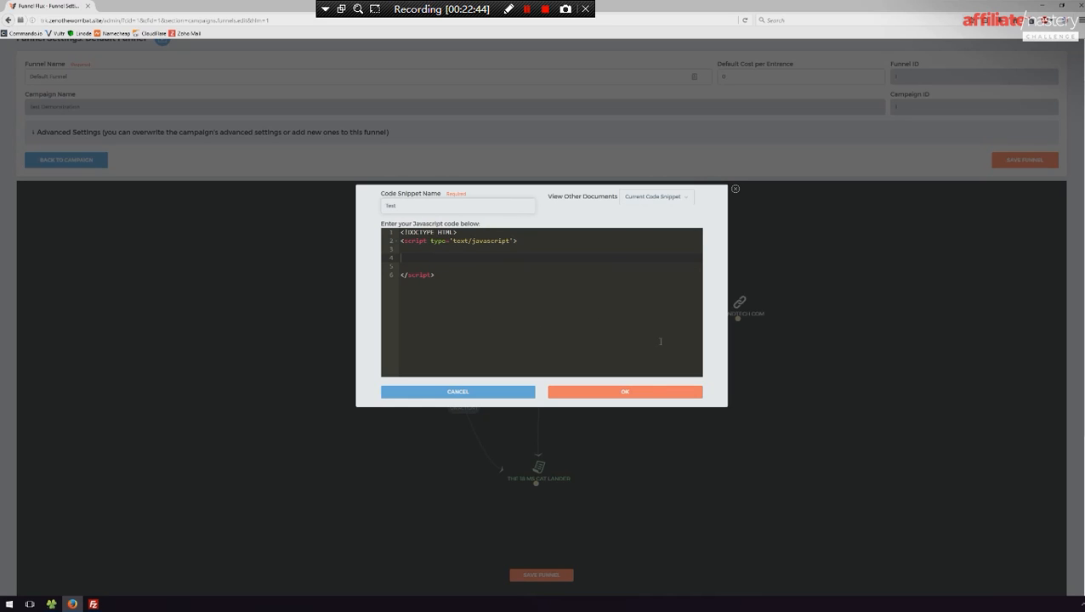
left_click(620, 401)
left_click_drag(686, 394, 604, 381)
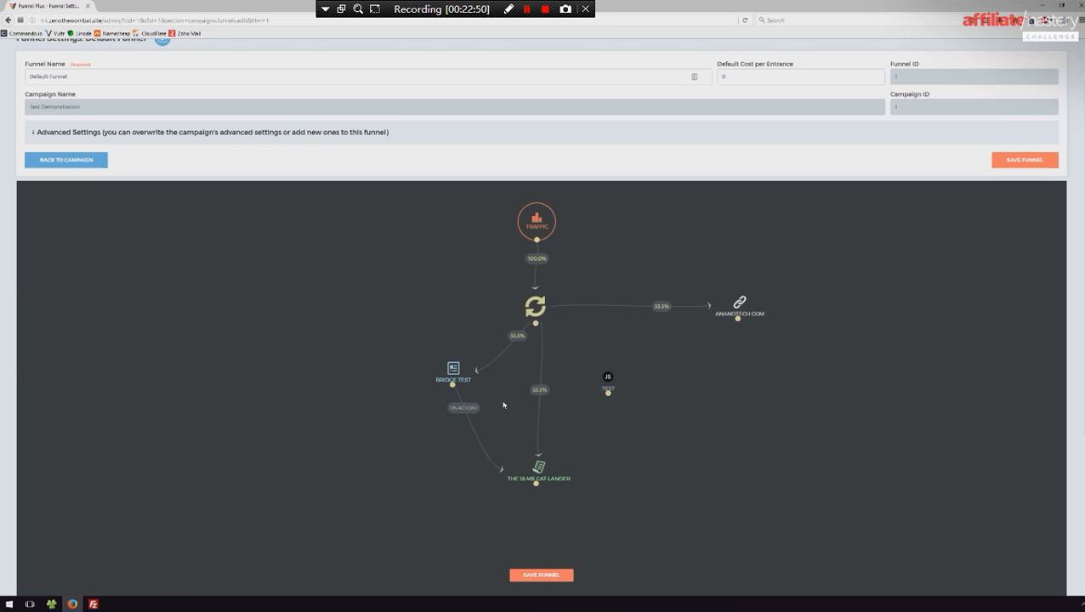
- Place the Test code node below Bridge Test and move the offer node farther down and to the right
left_click_drag(592, 386, 403, 443)
left_click_drag(553, 479, 616, 512)
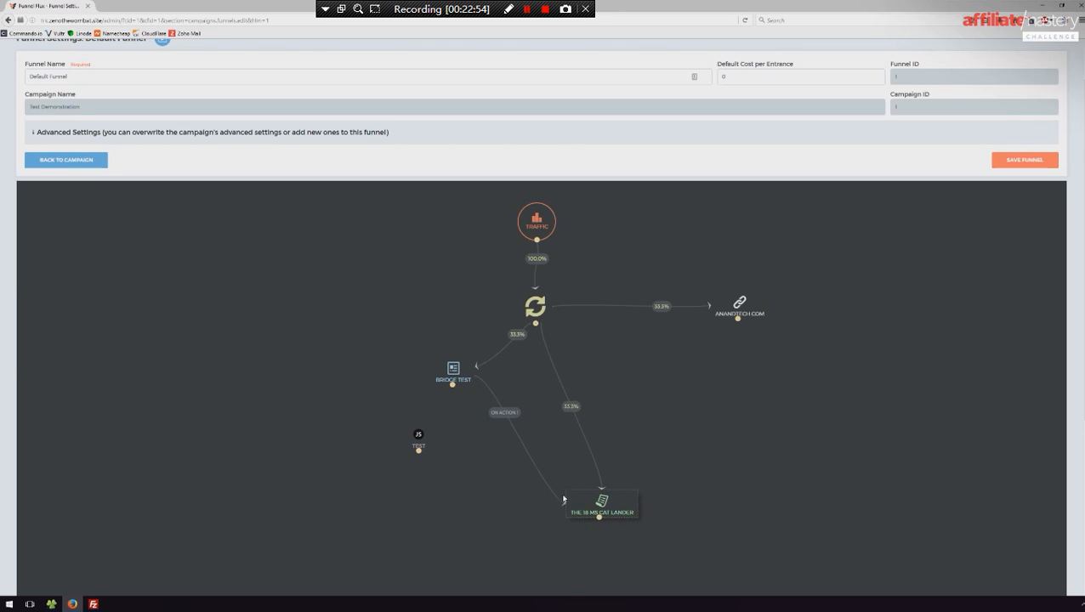
left_click_drag(419, 436, 429, 443)
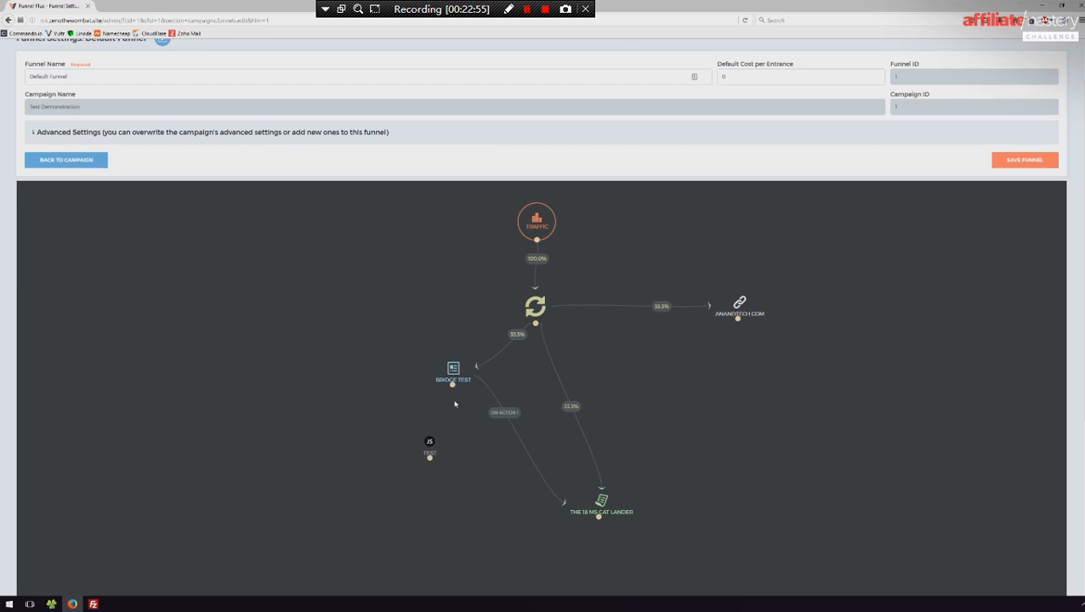
- Delete the connection from Bridge Test to the offer and remove the Test code node from the funnel
mouse_move(454, 387)
left_mouse_down()
mouse_move(430, 452)
mouse_move(599, 502)
left_mouse_up()
right_click(511, 419)
left_click(502, 414)
right_click(503, 412)
left_click(528, 432)
left_click_drag(429, 441, 399, 433)
right_click(399, 435)
left_click(425, 467)
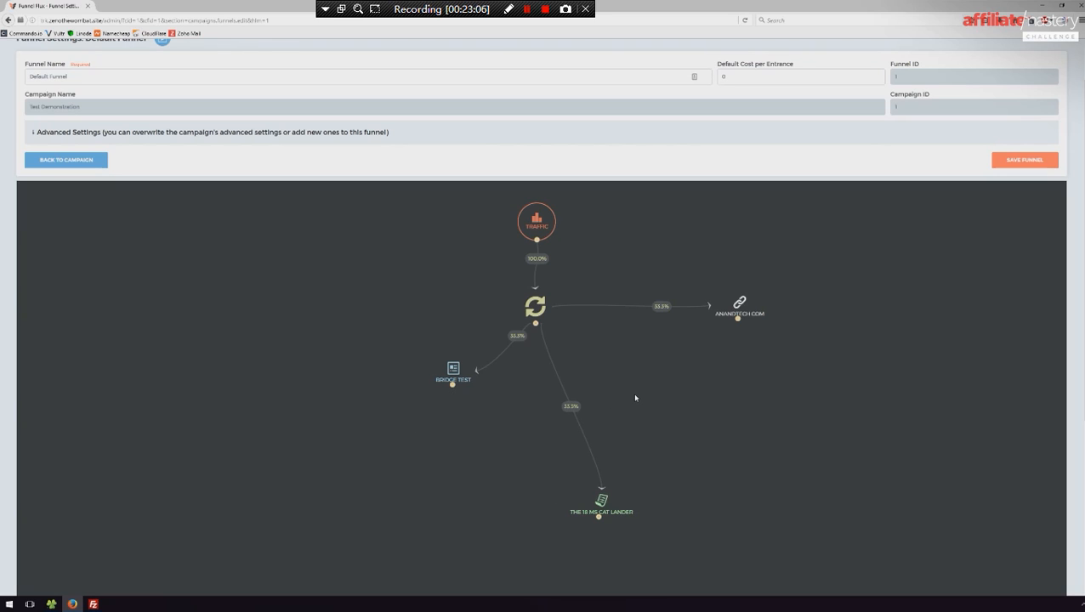
- Start adding a condition node by creating a new condition named "Redirect People I hate"
right_click(704, 377)
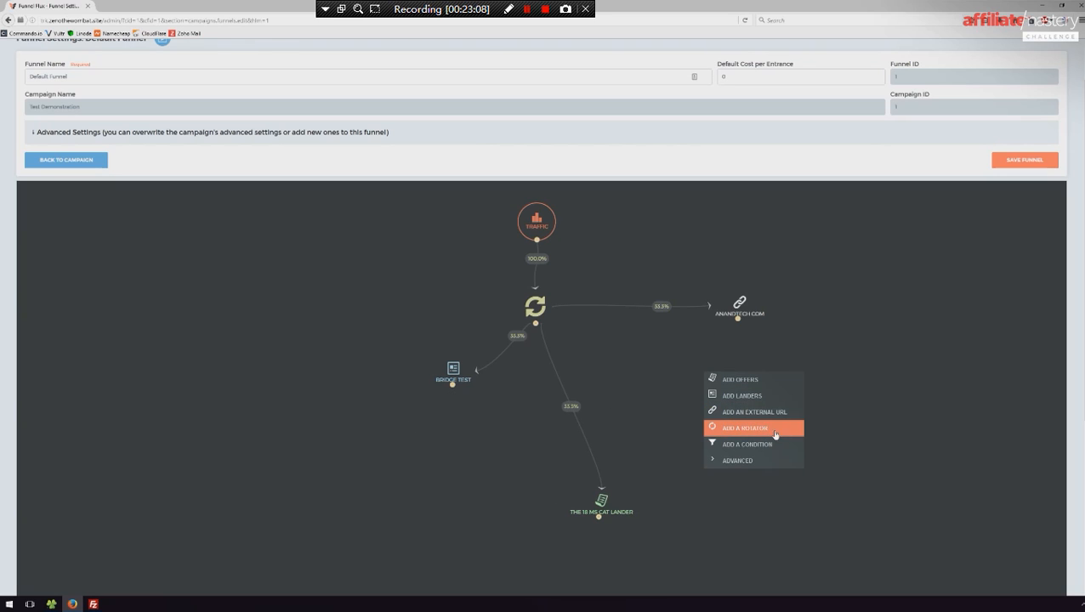
left_click(765, 448)
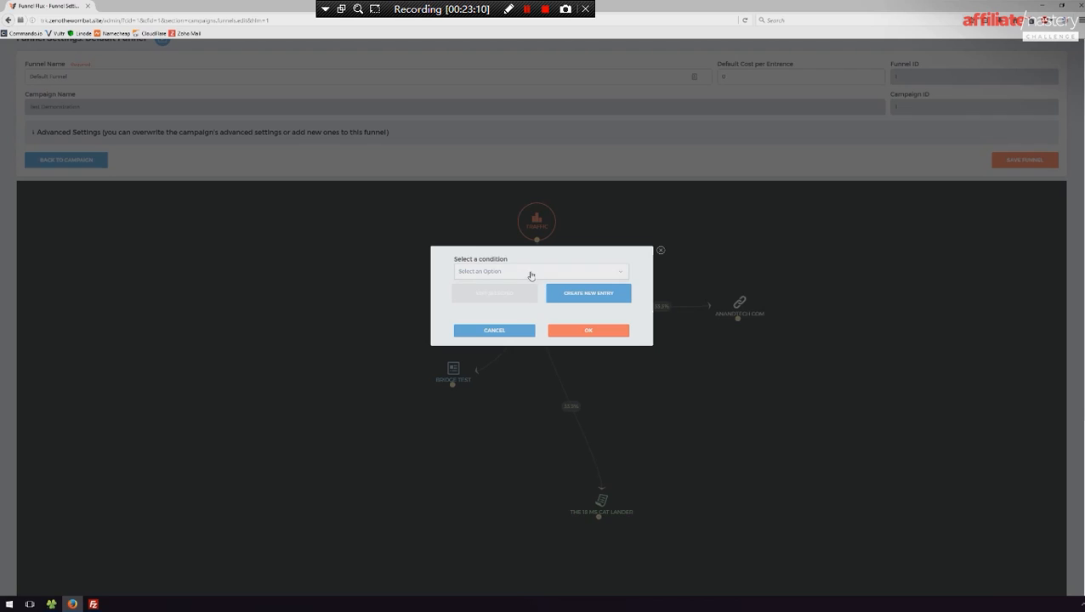
left_click(585, 296)
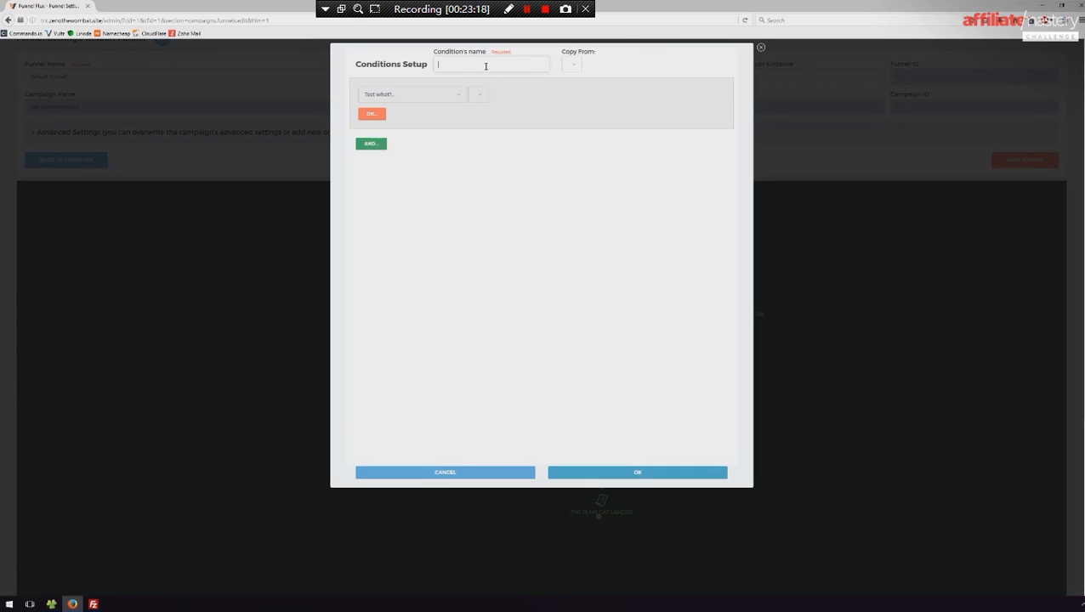
type("Rodr")
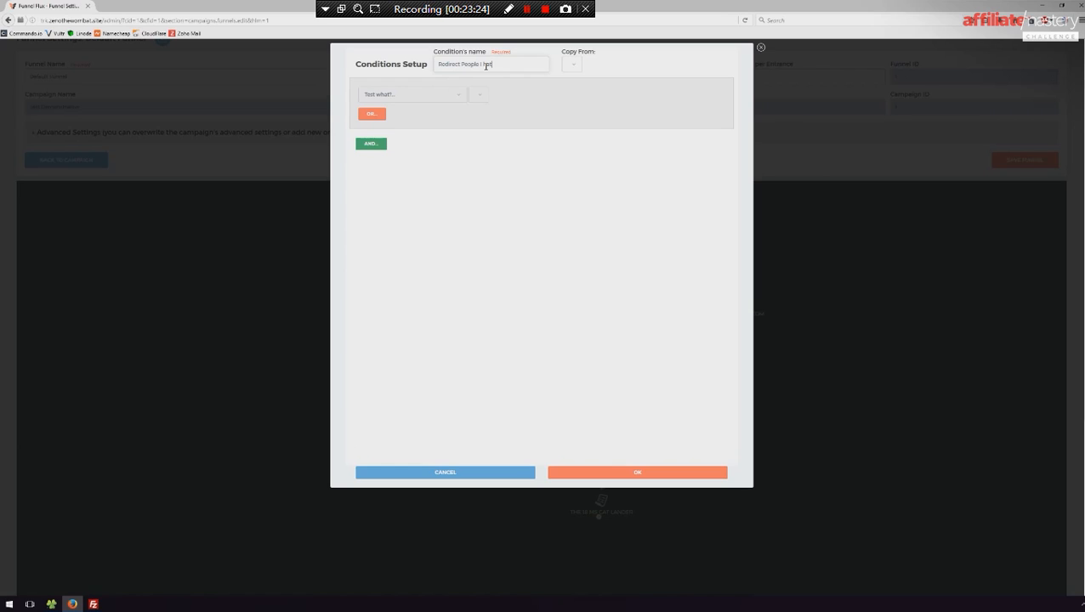
- Browse the available condition tests and choose Tracking Field: age as what the condition checks
left_click(458, 96)
mouse_move(464, 116)
left_mouse_down()
mouse_move(466, 194)
mouse_move(465, 123)
mouse_move(466, 133)
left_mouse_up()
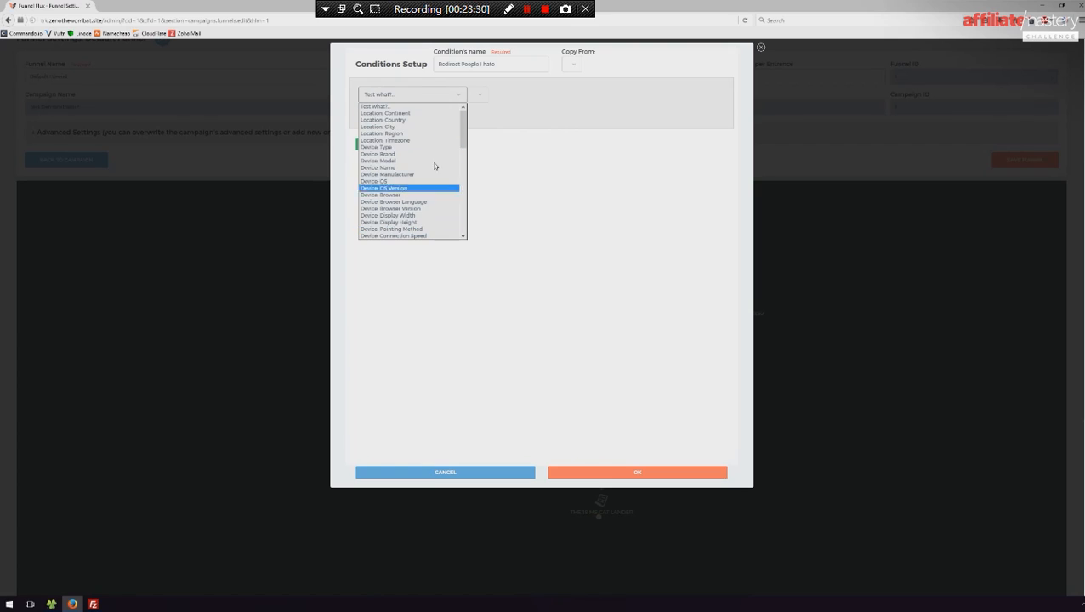
left_click_drag(462, 127, 463, 179)
left_click(406, 203)
left_click(431, 95)
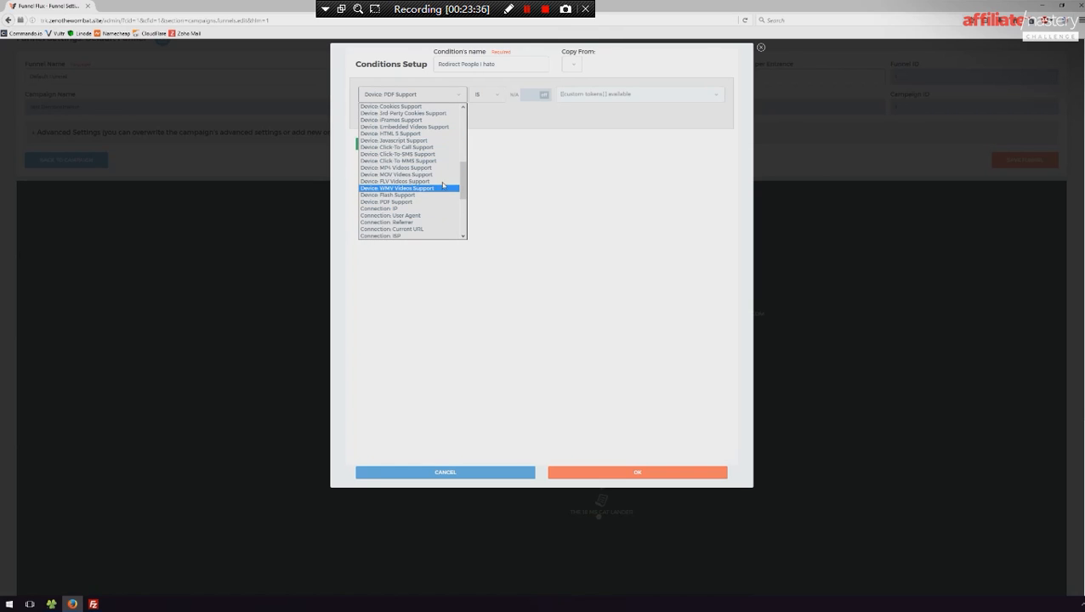
left_click_drag(462, 191, 466, 228)
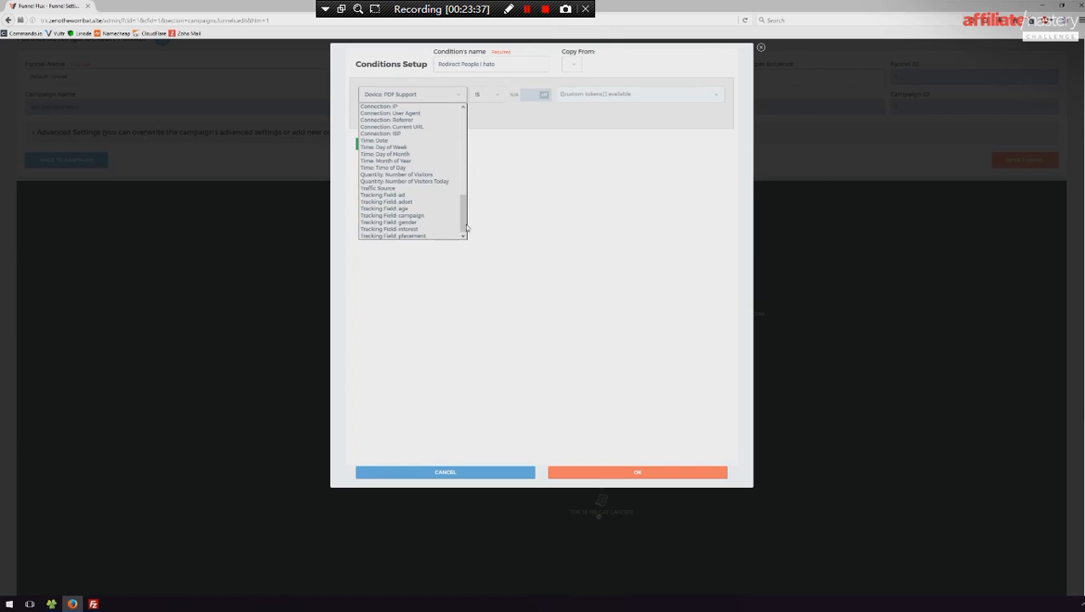
left_click(398, 208)
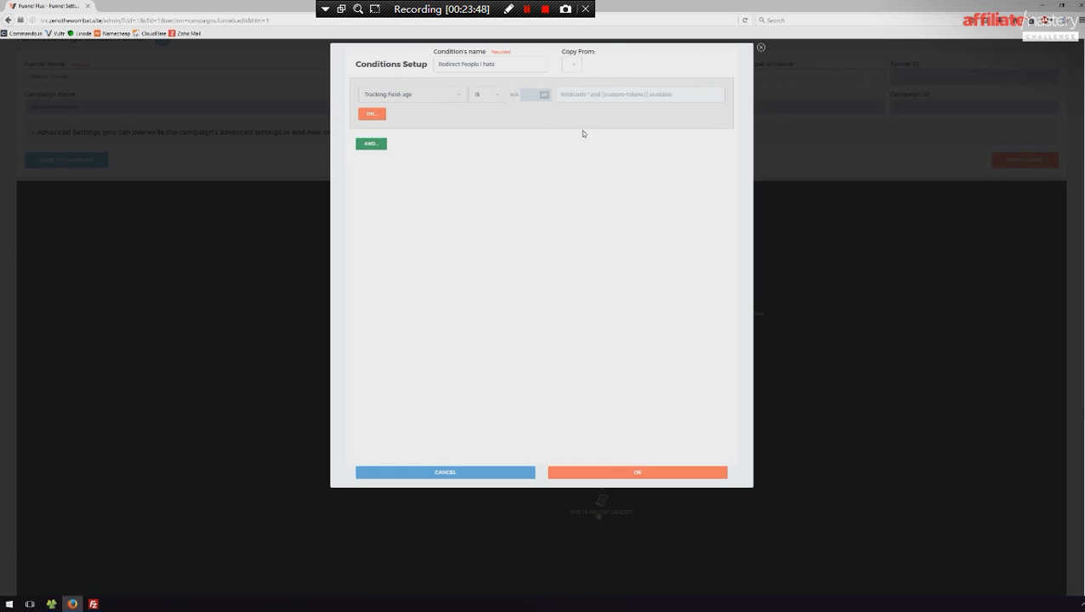
- Change the age test's comparison operator, set its value to 30, and add the finished condition to the funnel
left_click(485, 97)
left_click(485, 120)
left_click(537, 101)
left_click(535, 99)
left_click(601, 94)
type("30")
left_click(408, 96)
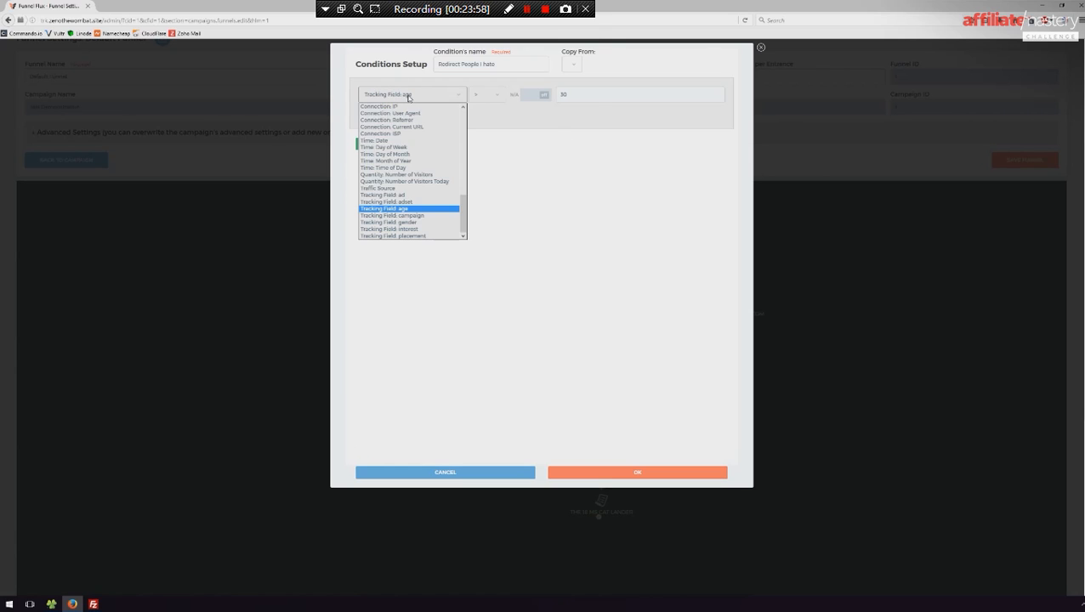
left_click(399, 209)
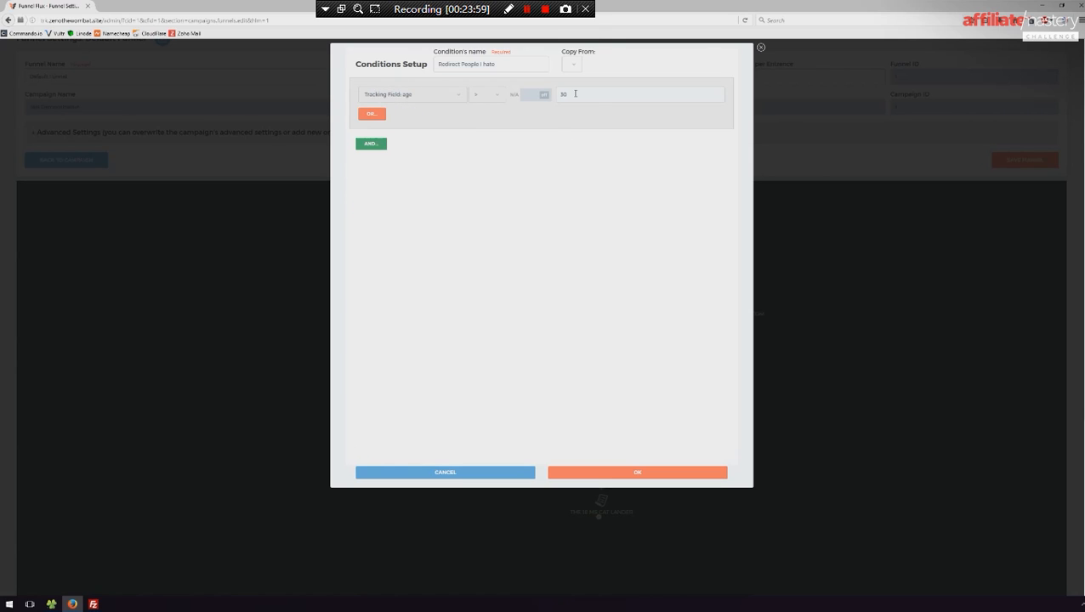
left_click(607, 473)
left_click(583, 332)
- Place the condition node beside Traffic and replace Traffic's direct connection to the rotator with one to the condition
left_click_drag(730, 381, 450, 257)
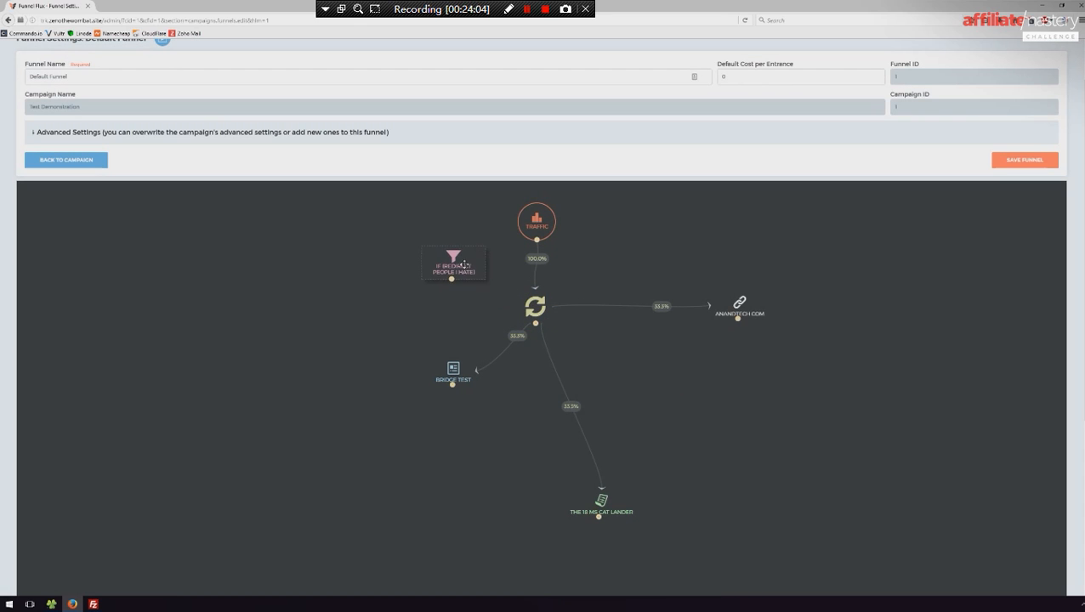
left_click_drag(535, 241, 457, 285)
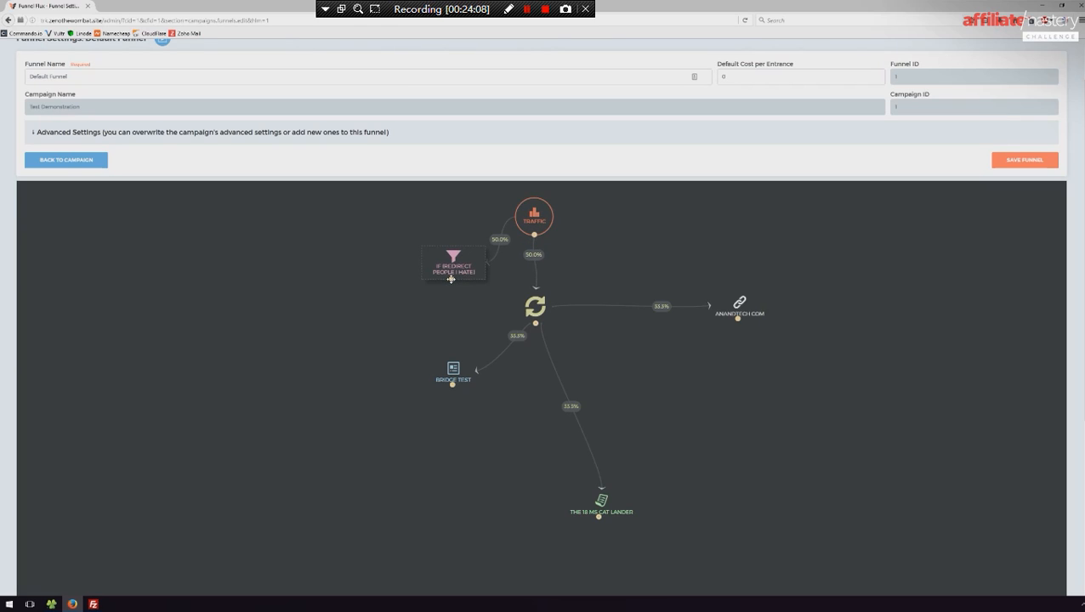
left_click(535, 260)
left_click(549, 270)
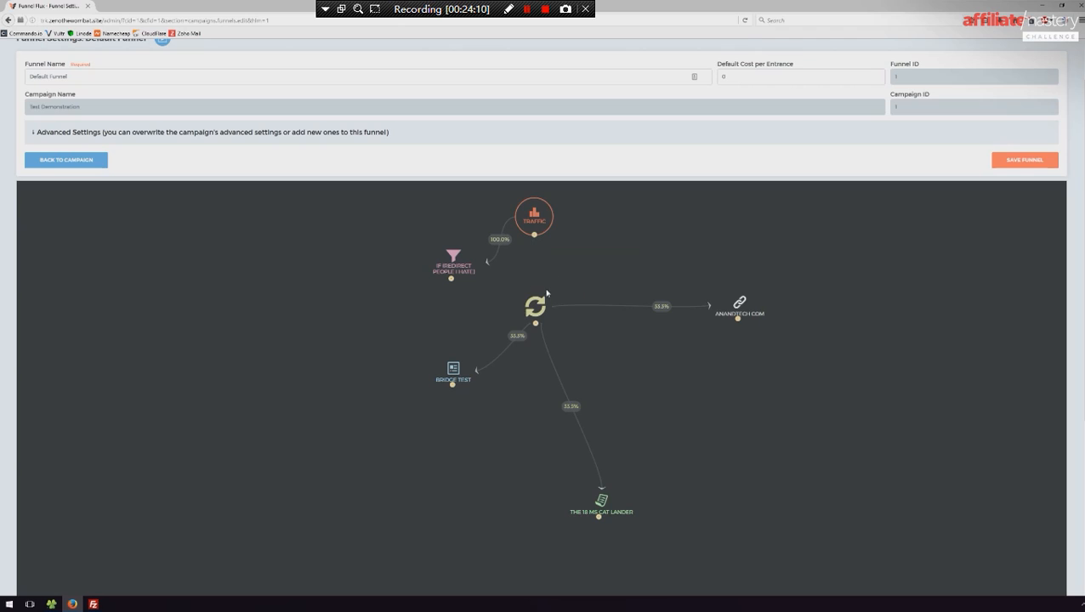
- Connect the condition's Yes branch to the rotator and its No branch to the anandtech.com node, removing the rotator's link to that URL
left_click_drag(535, 306, 577, 337)
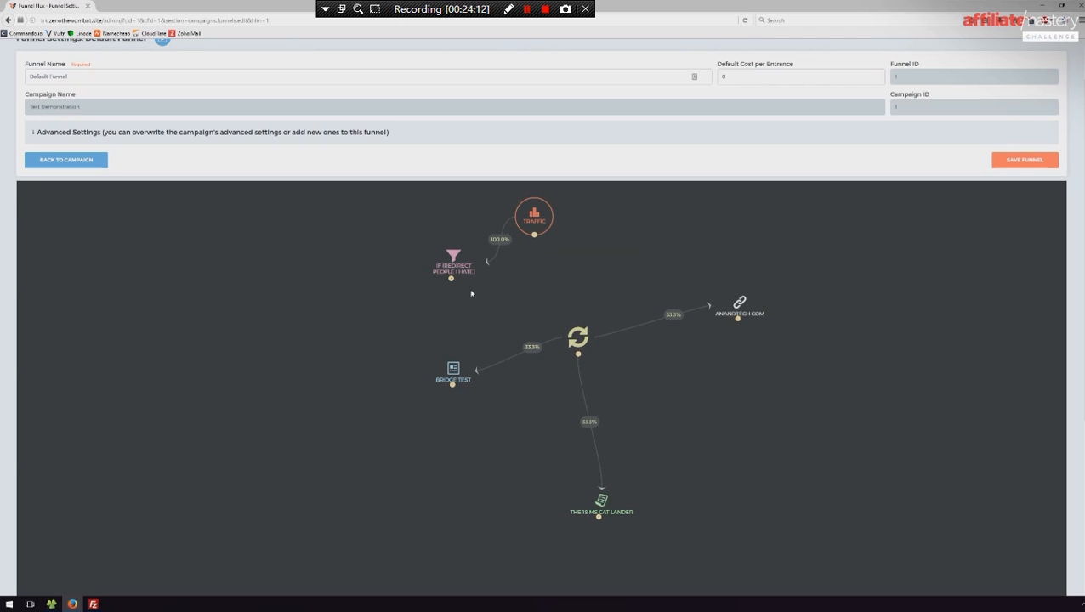
left_click_drag(451, 279, 564, 331)
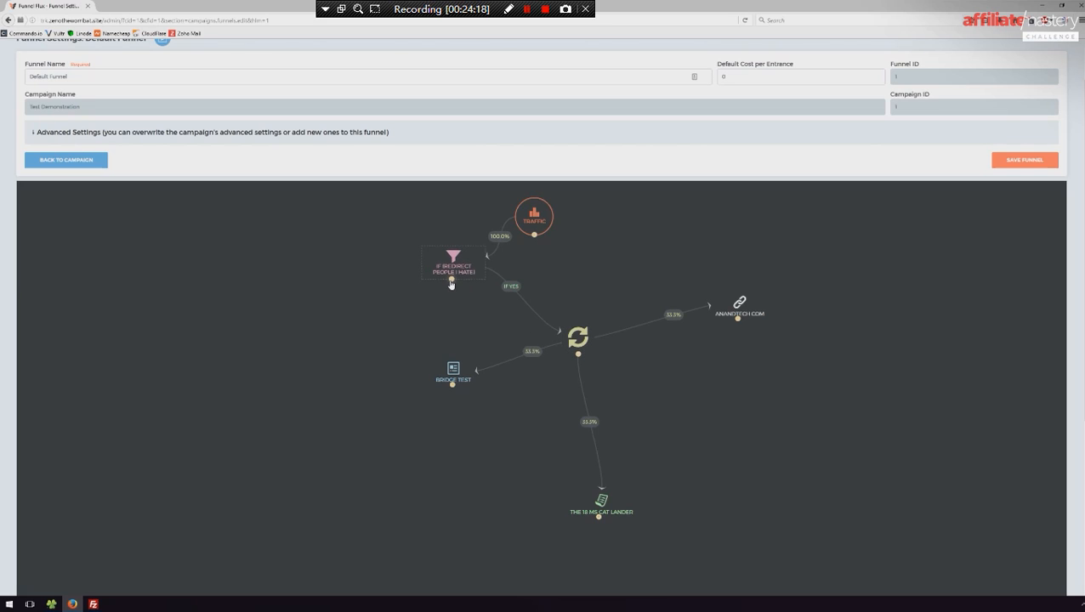
left_click_drag(451, 279, 298, 286)
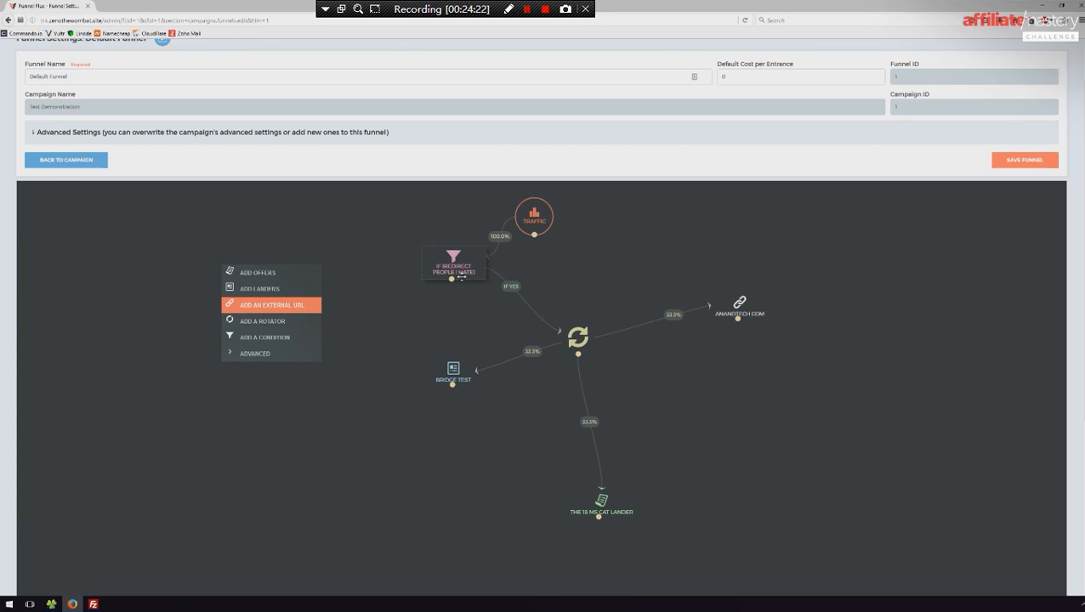
left_click_drag(717, 298, 294, 270)
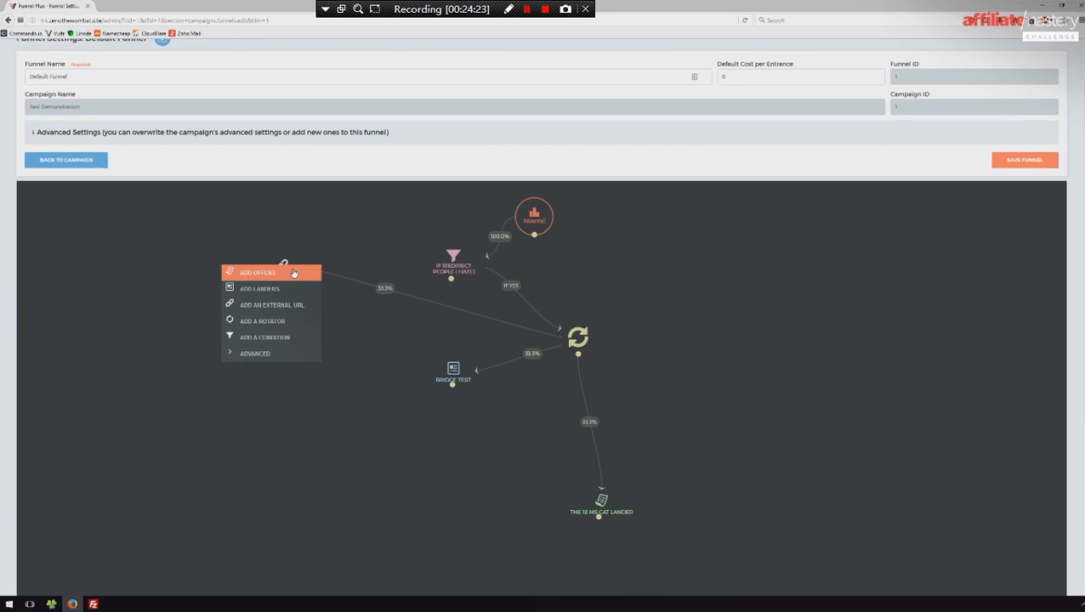
left_click(386, 291)
left_click(386, 291)
left_click(407, 293)
left_click_drag(451, 278, 283, 271)
- Spread out the rotator, condition and anandtech.com nodes, and connect Bridge Test to the offer
mouse_move(574, 326)
left_mouse_down()
mouse_move(559, 344)
mouse_move(576, 347)
left_mouse_up()
left_click_drag(464, 257, 433, 270)
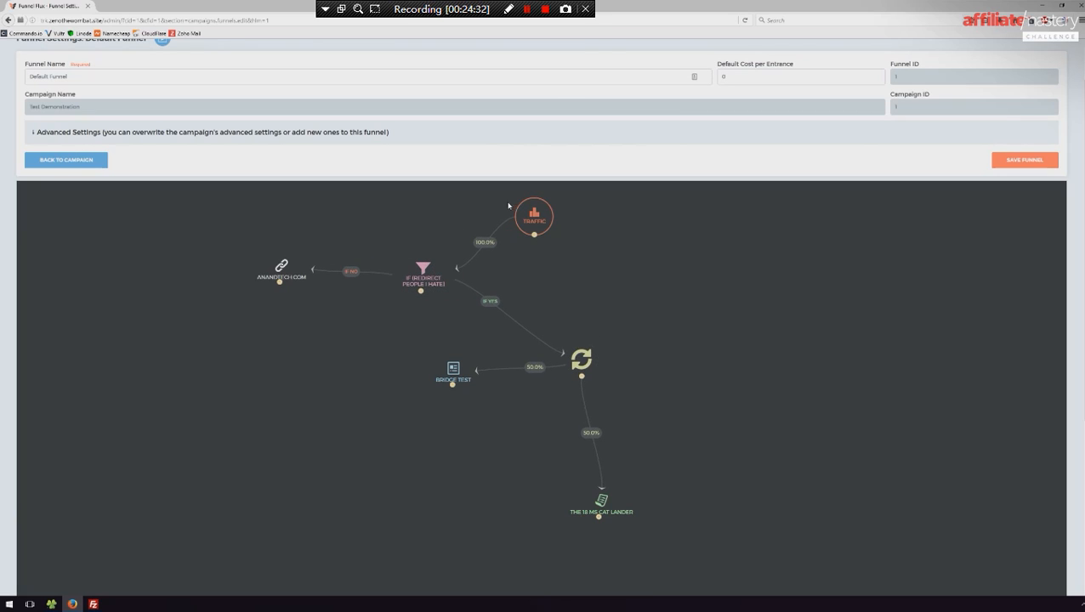
left_click(531, 233)
left_click_drag(444, 383, 602, 495)
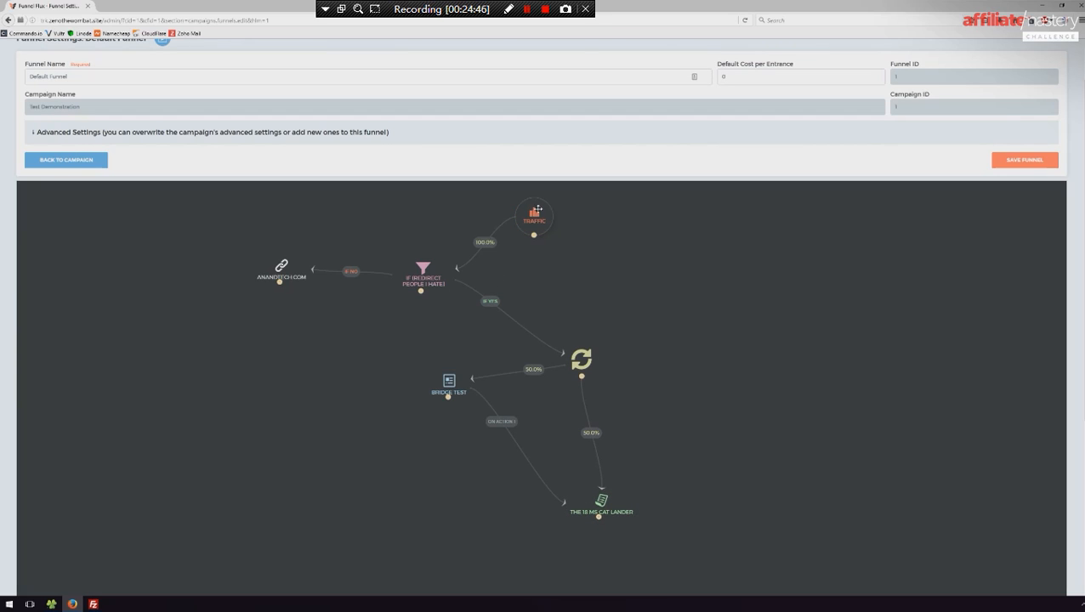
left_click_drag(280, 268, 251, 271)
- Save the funnel and stay on the page when asked about leaving
scroll(681, 298, "down", 3)
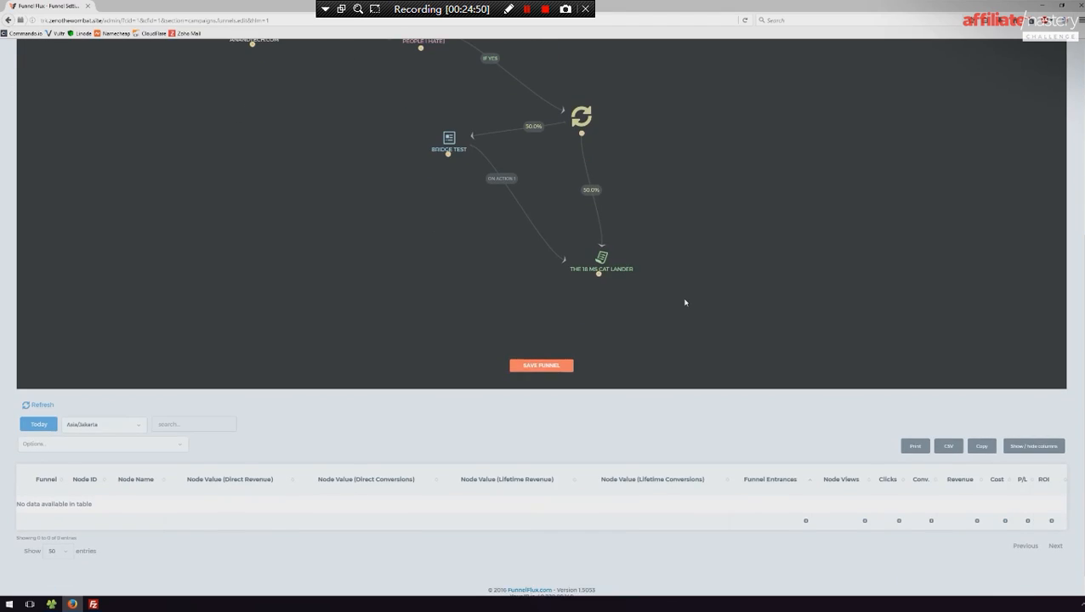
scroll(685, 302, "up", 2)
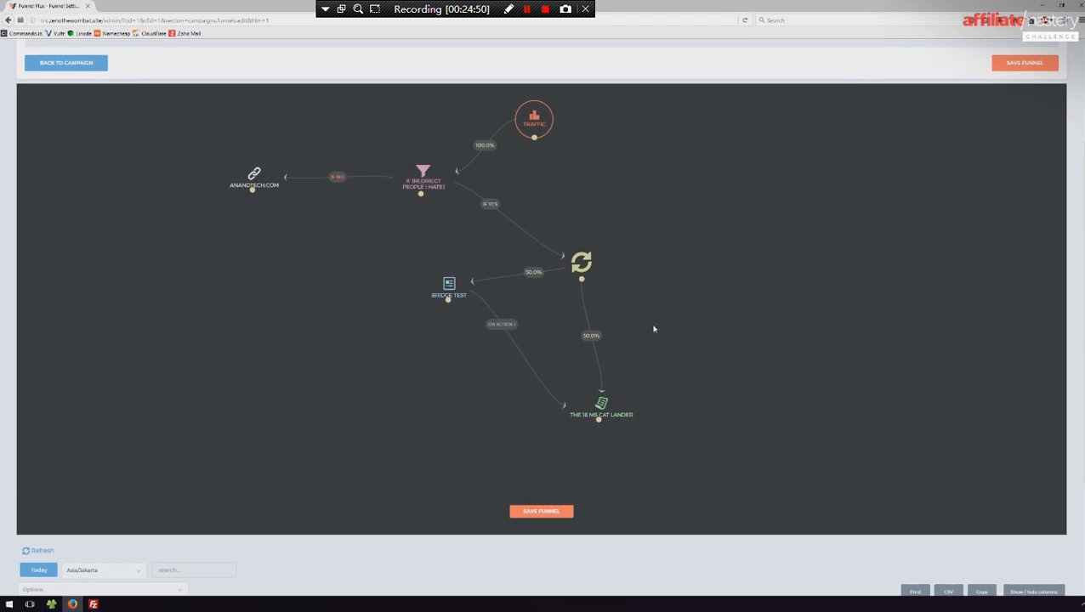
left_click(541, 513)
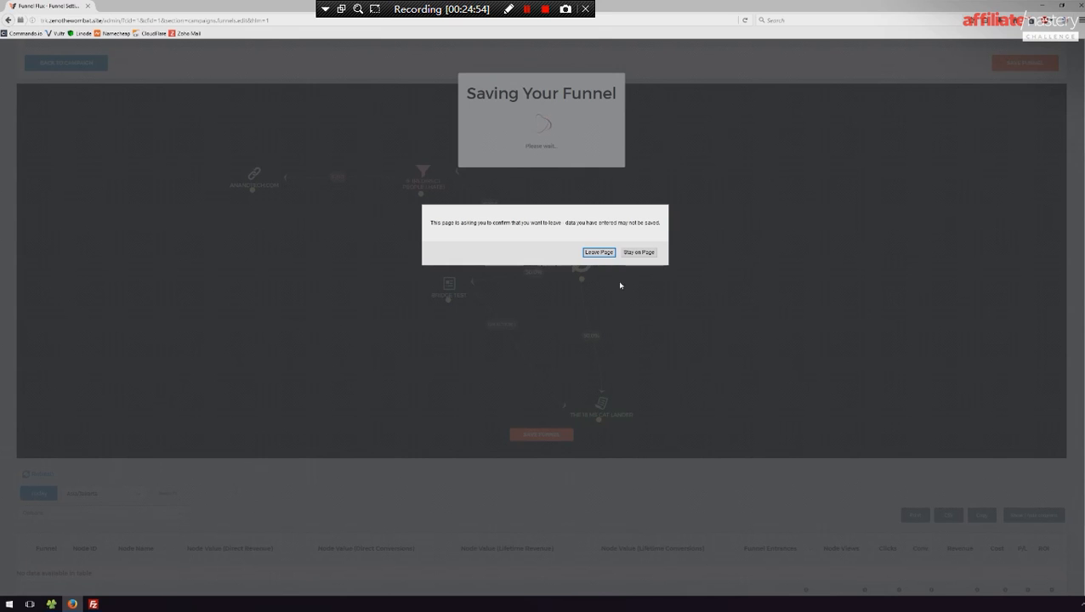
left_click(632, 254)
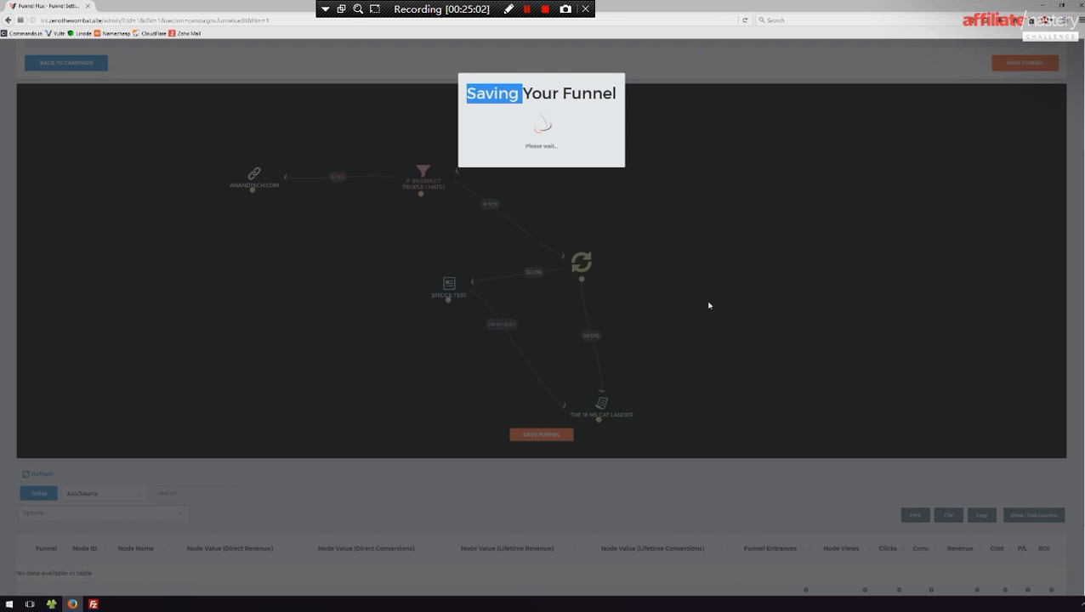
scroll(710, 305, "up", 3)
scroll(739, 345, "down", 1)
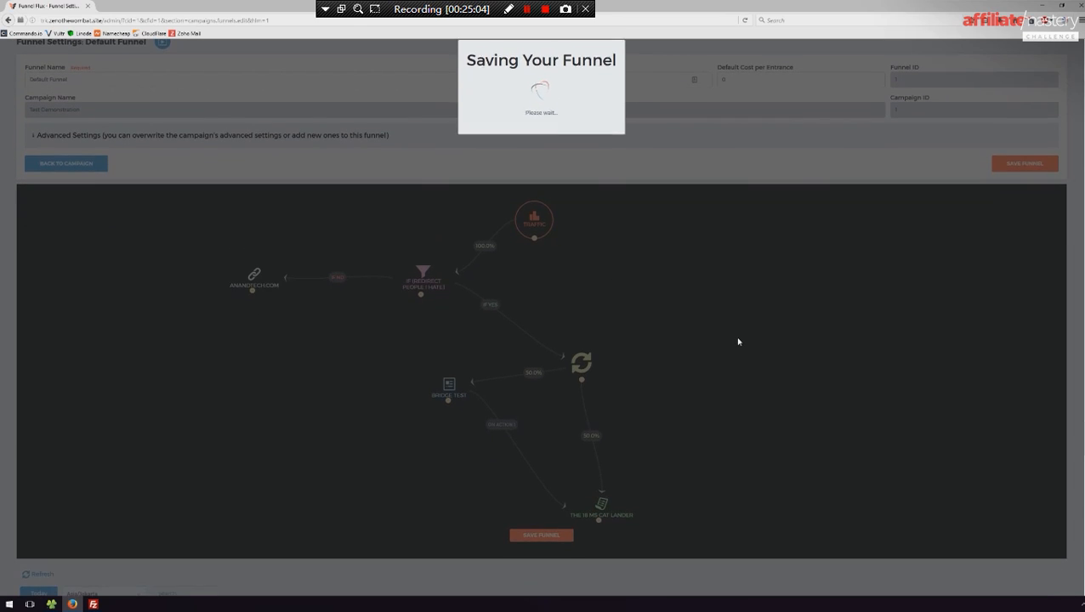
- Reload the funnel page, confirming leaving it, and check the funnel layout
key("F5")
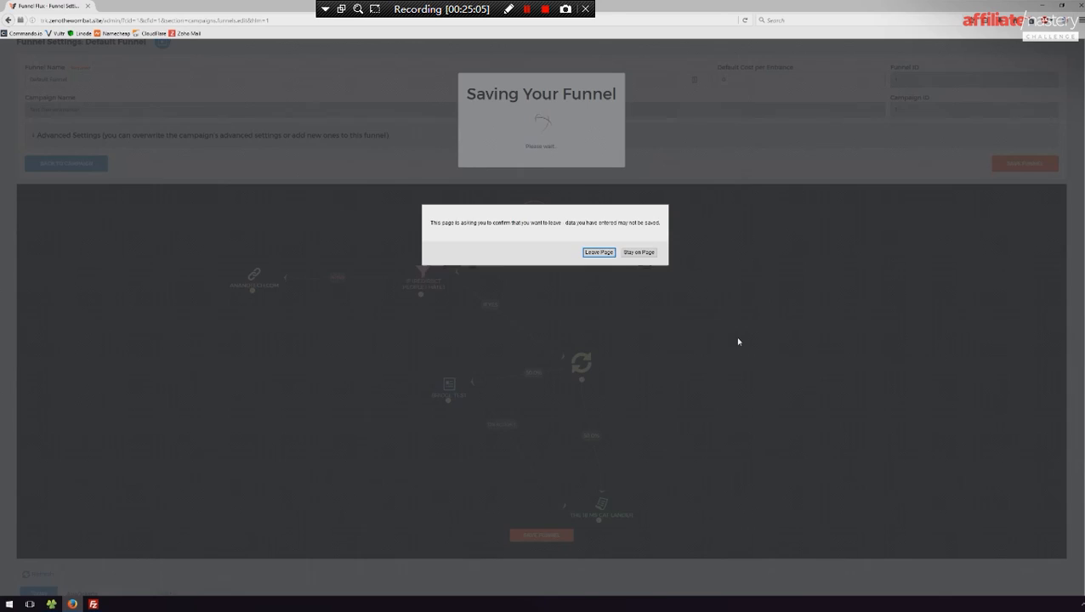
left_click(609, 254)
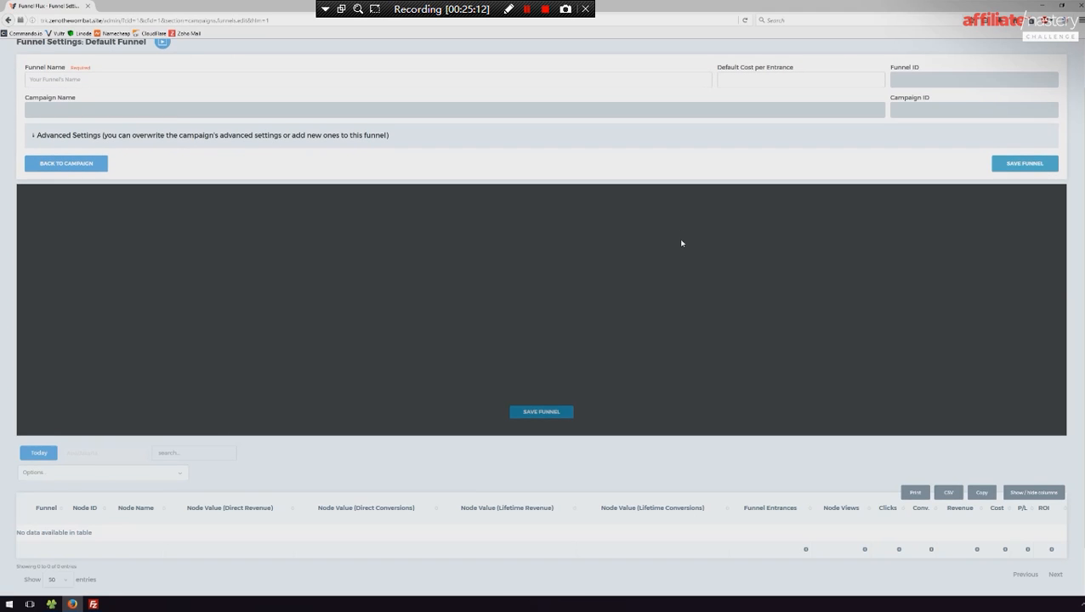
scroll(684, 243, "down", 3)
scroll(632, 324, "up", 2)
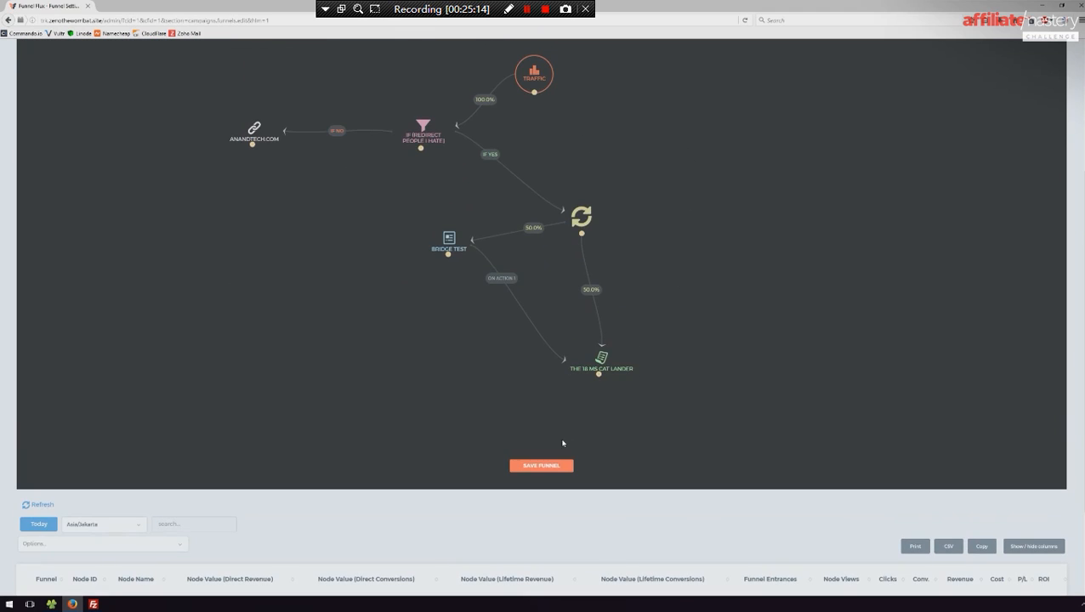
- Save the funnel and check that its nodes and connections are intact on the reloaded page
left_click(542, 465)
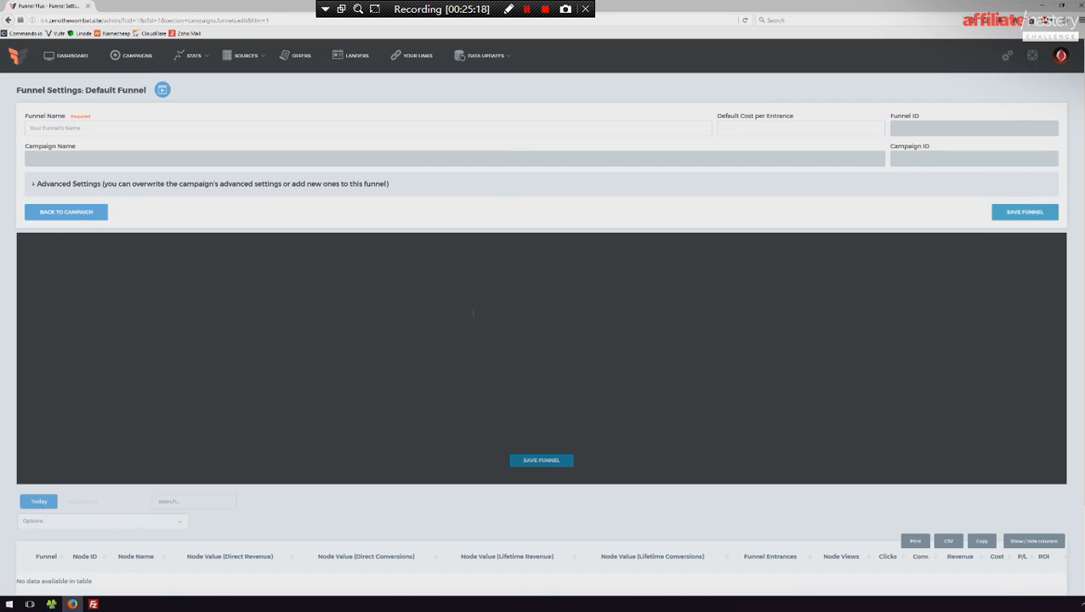
scroll(573, 291, "down", 1)
scroll(688, 298, "down", 2)
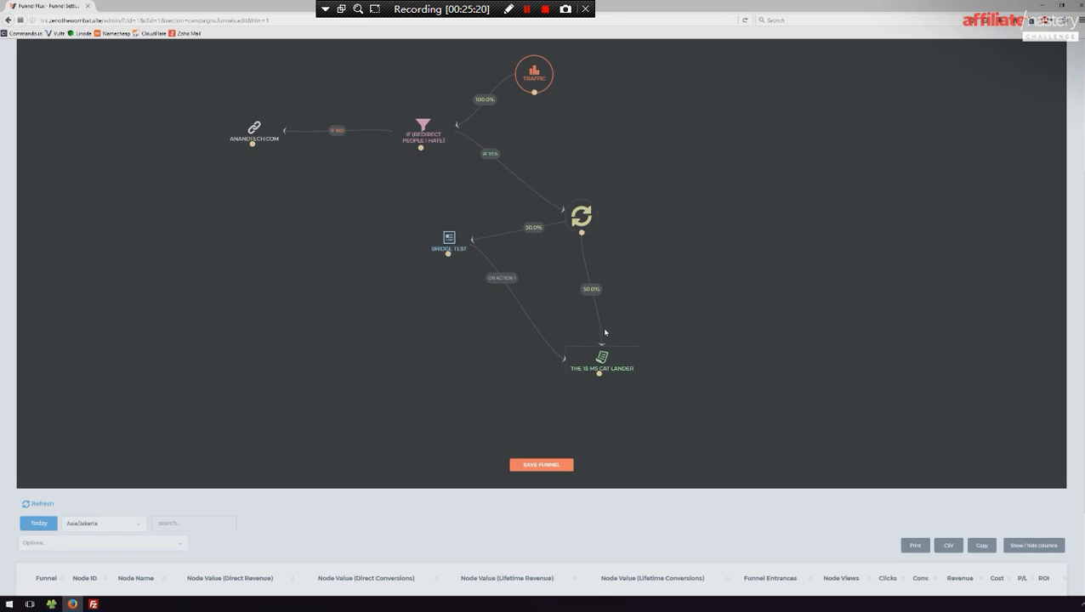
scroll(615, 329, "up", 2)
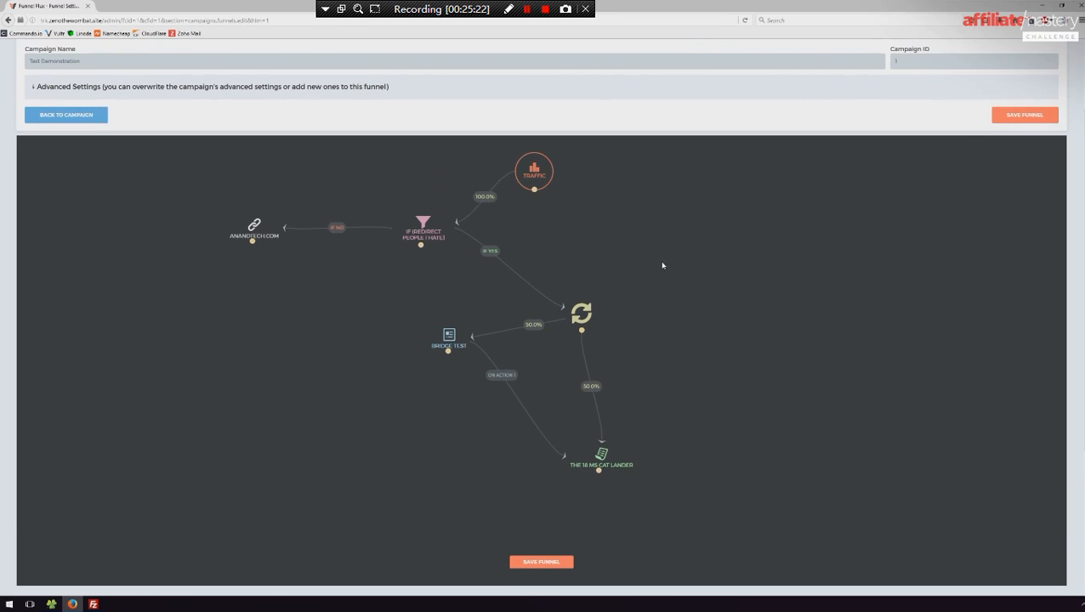
scroll(467, 198, "down", 2)
scroll(690, 285, "up", 3)
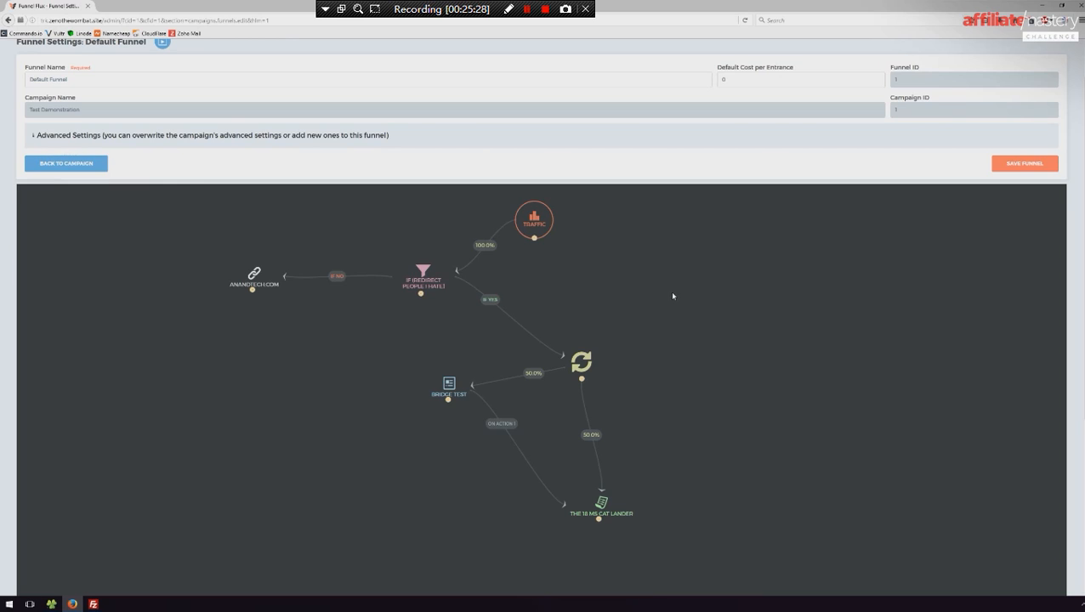
- Shift the Bridge Test node slightly and reposition the On Action 1 label along its connection to the offer
left_click_drag(449, 385, 443, 394)
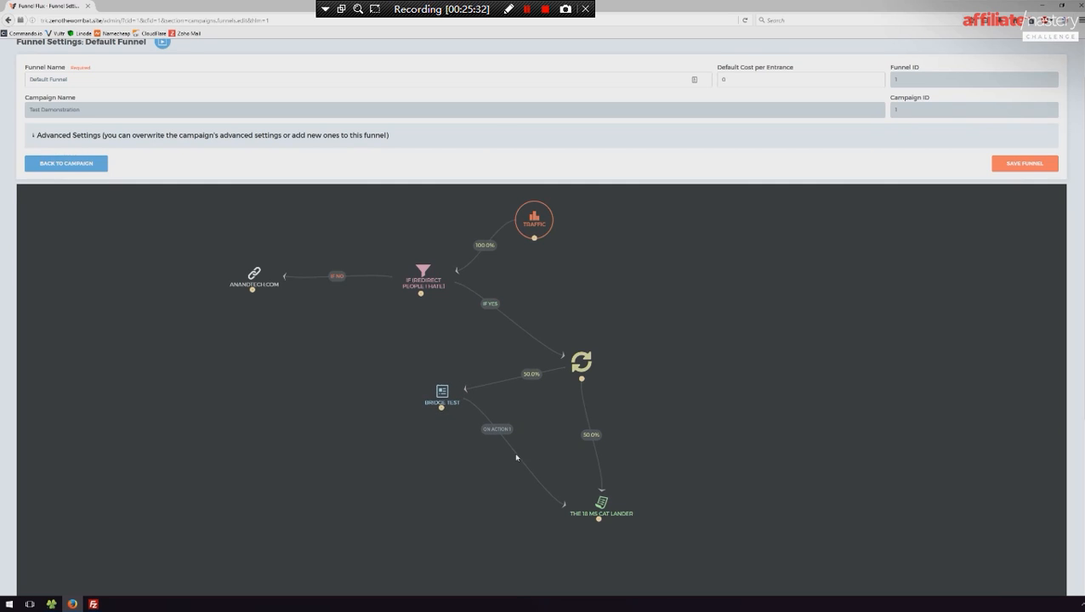
left_click_drag(499, 432, 490, 421)
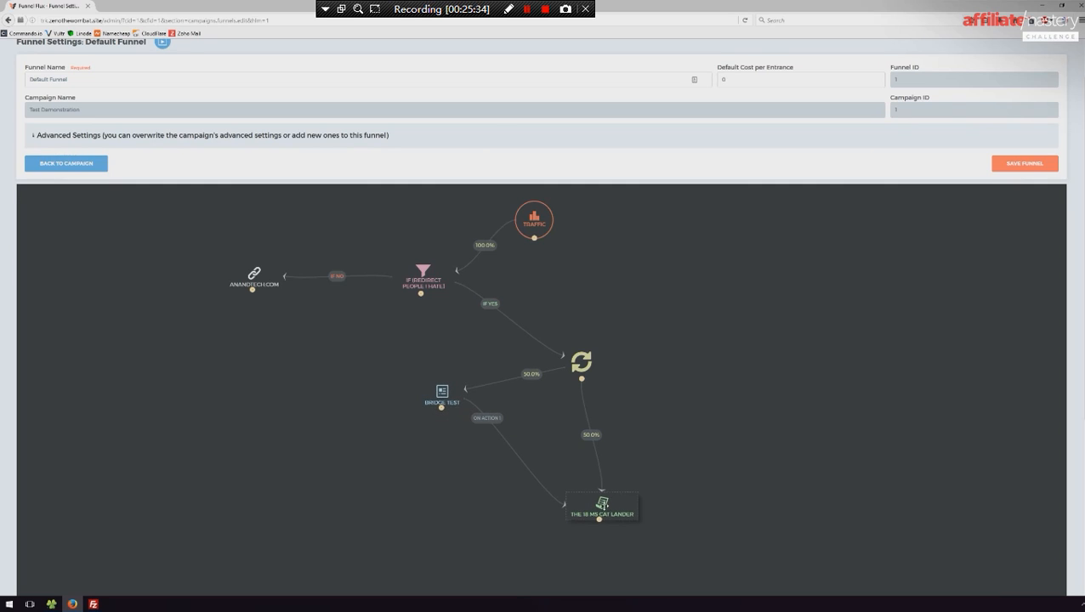
left_click_drag(487, 421, 513, 449)
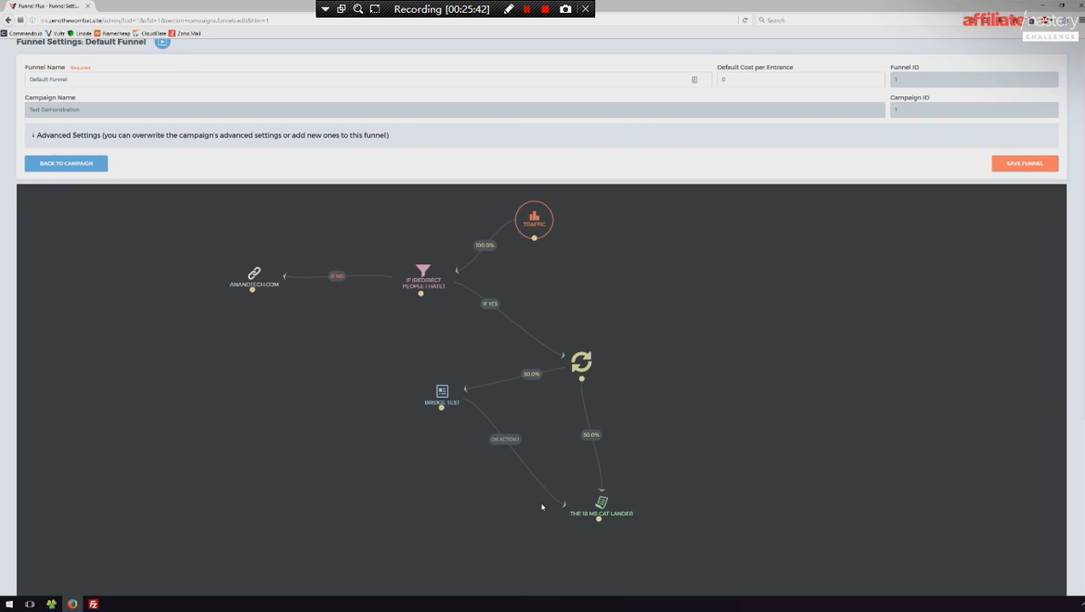
right_click(252, 455)
left_click(313, 500)
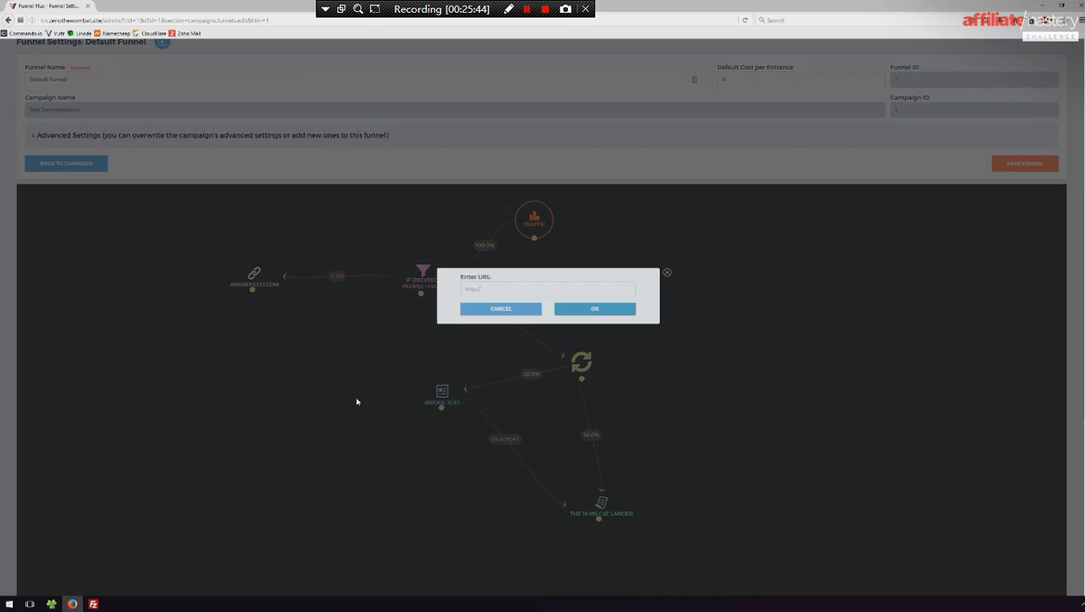
type("324234")
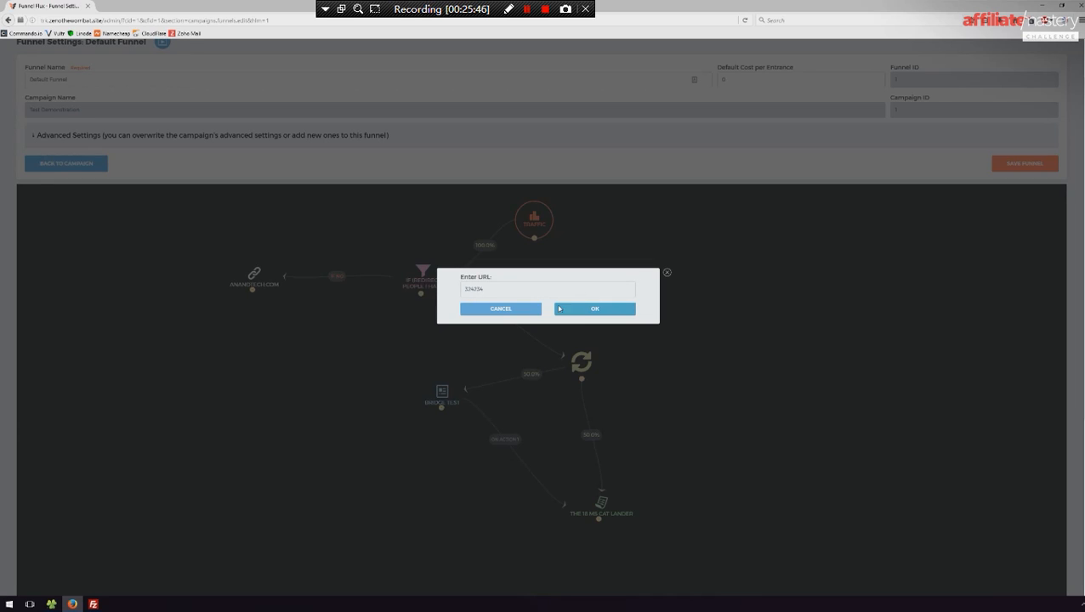
key("ctrl+a")
type("http://google.com")
left_click(628, 309)
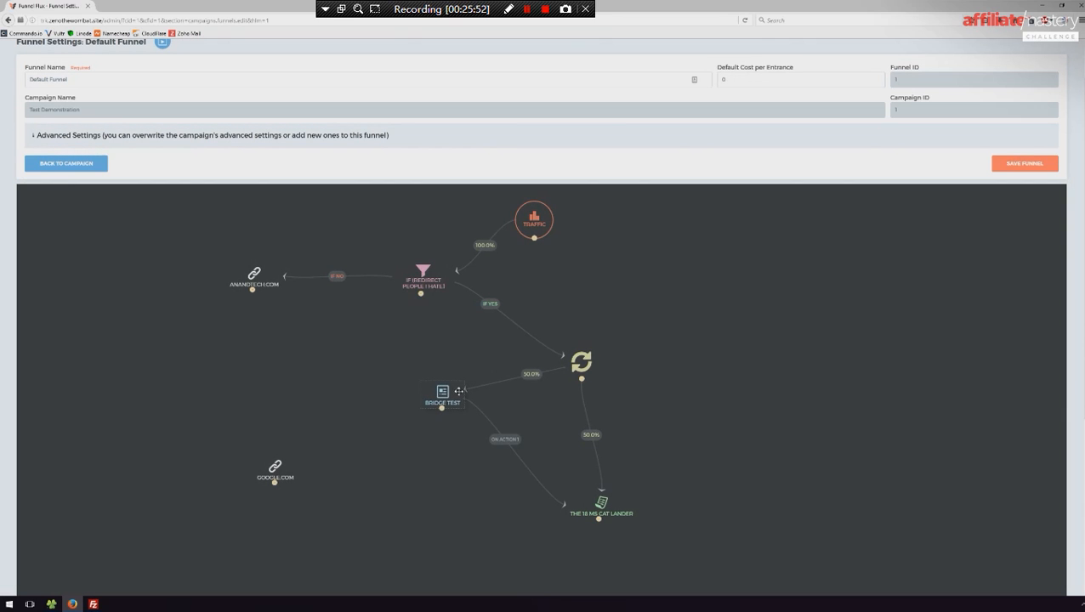
- Connect Bridge Test to the google.com node as its second action and move Bridge Test slightly closer to it
left_click_drag(442, 407, 254, 430)
scroll(474, 326, "down", 2)
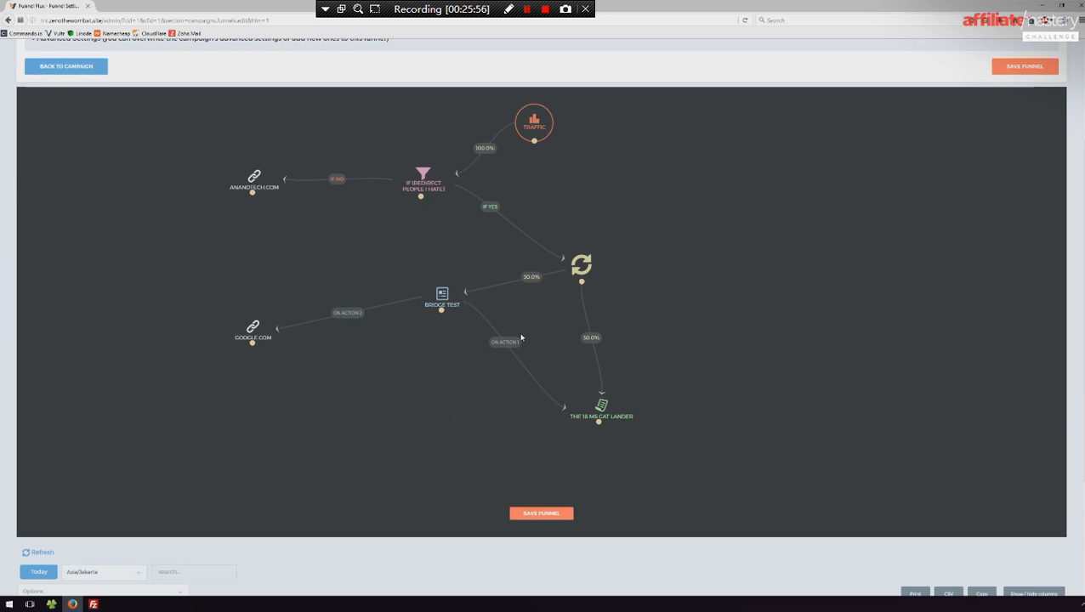
left_click_drag(443, 297, 420, 304)
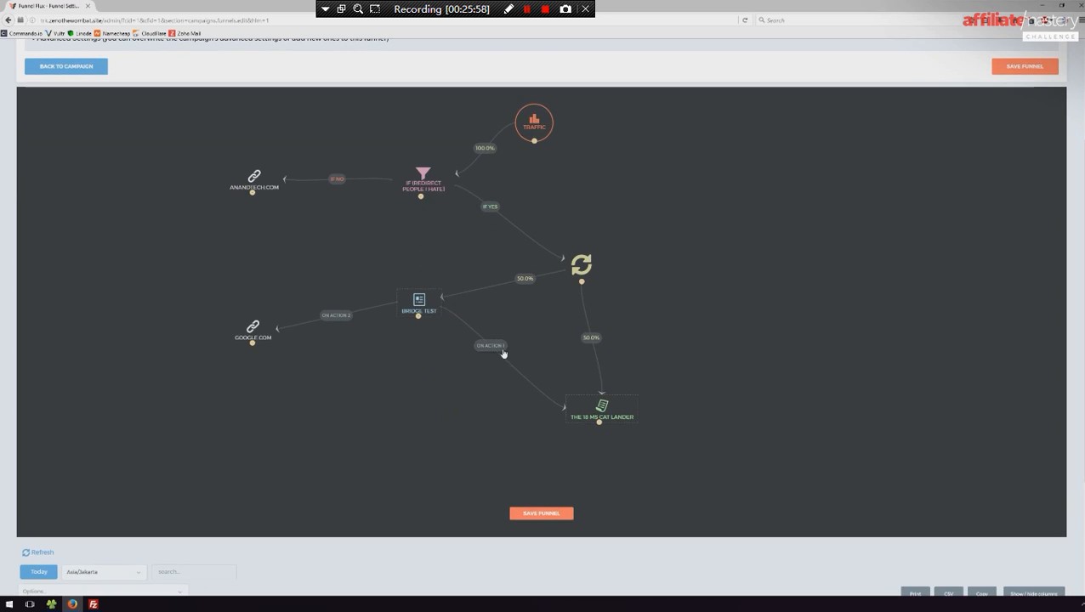
- Get the URL of Bridge Test's On Action 1 connection, switch off Route Organic Traffic Too, and copy the URL
left_click(494, 349)
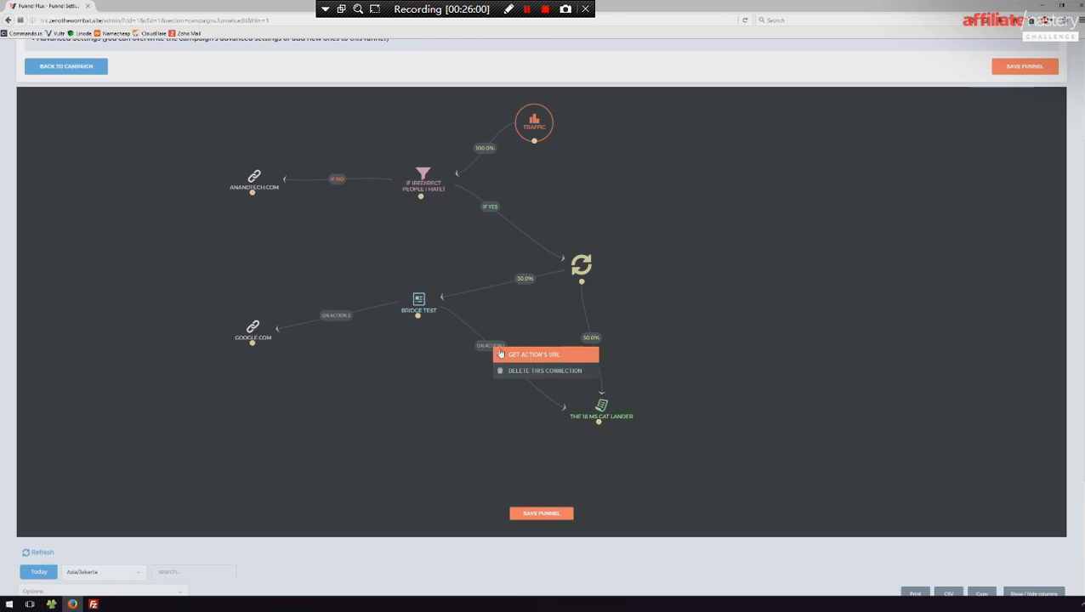
left_click(542, 358)
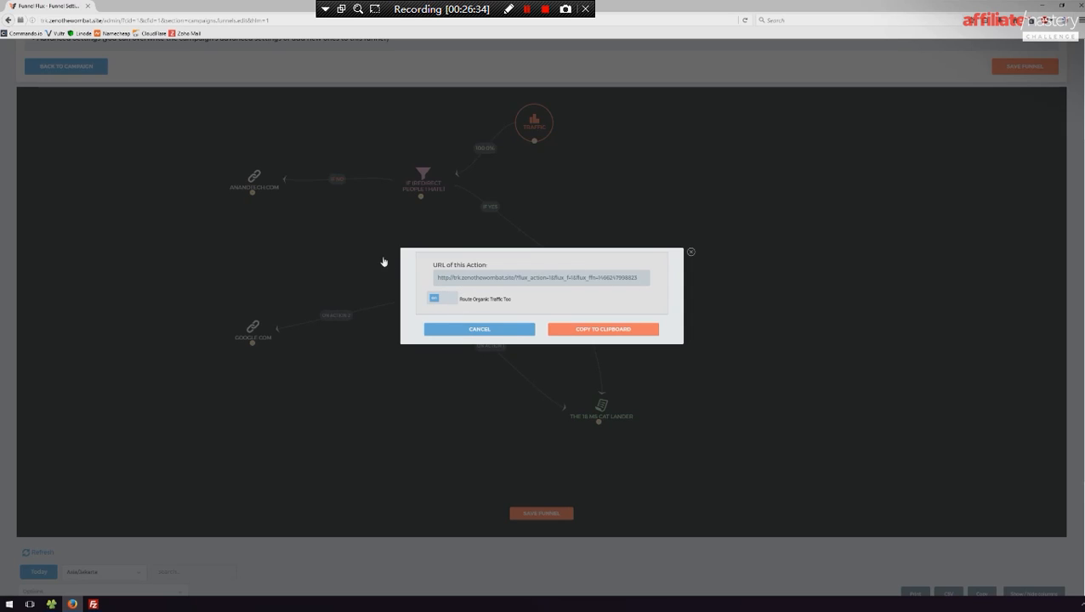
left_click(443, 303)
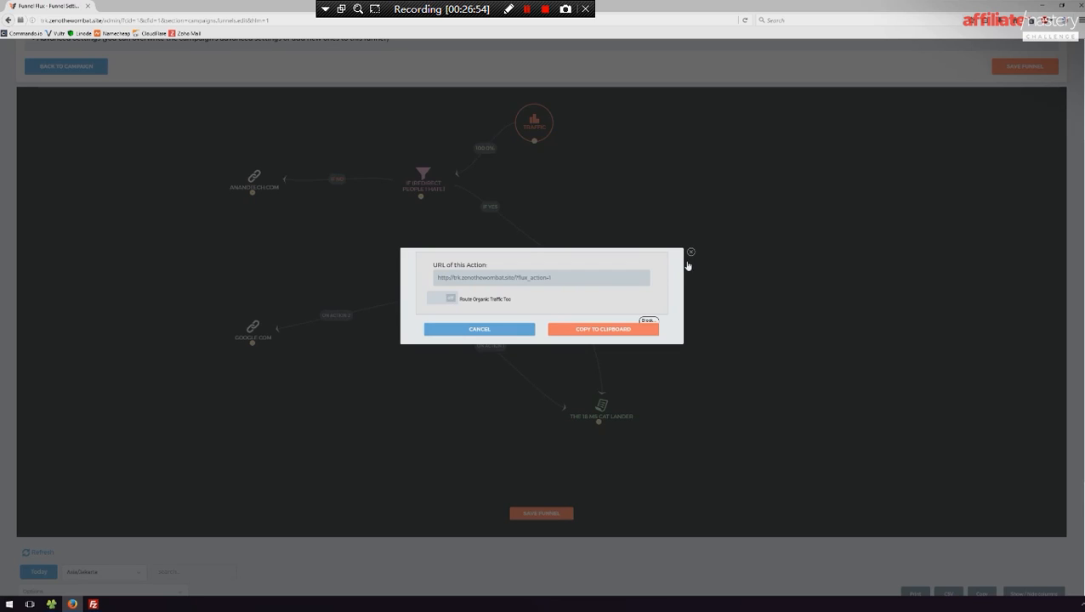
left_click(593, 329)
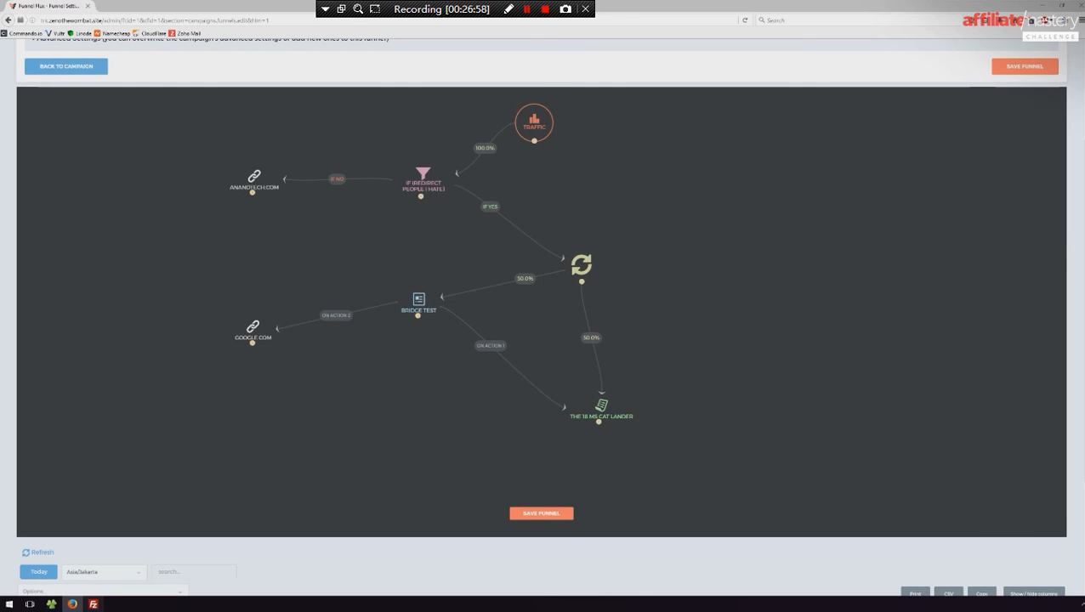
- Switch to FileZilla and open lp2a.html from the remote cats folder for editing
left_click(94, 604)
right_click(753, 259)
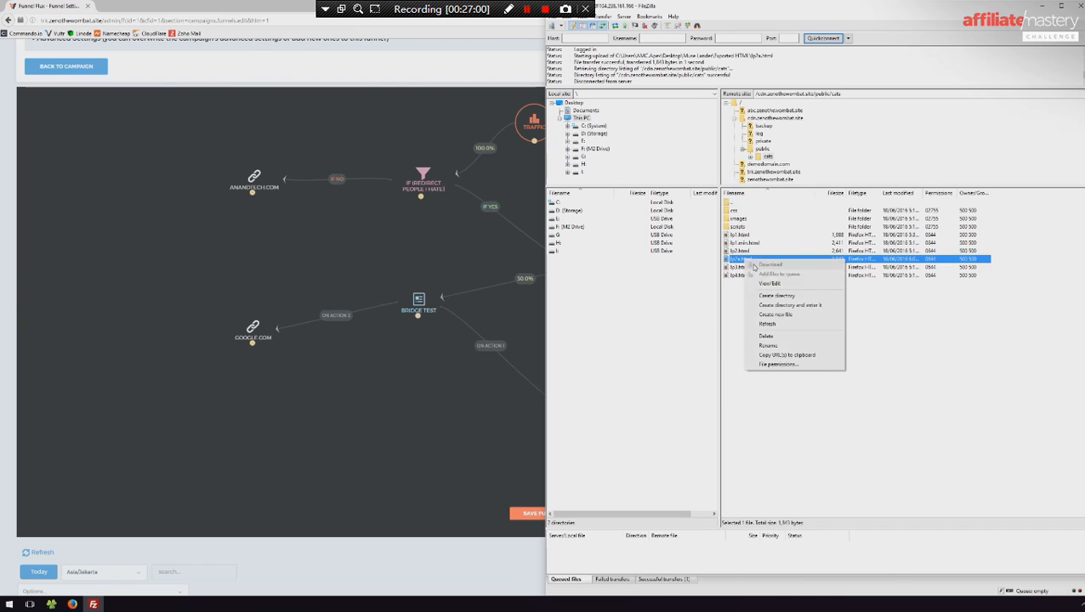
left_click(770, 285)
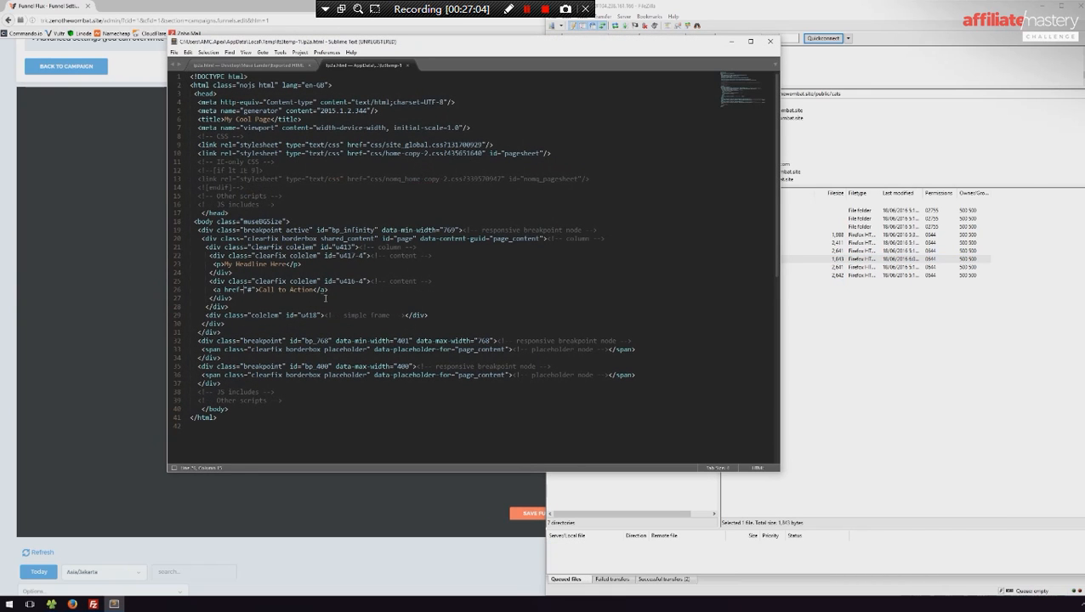
- Paste the copied action URL into the Call to Action link's href, save lp2a.html, and upload it back to the server
type("http://trk.zenothewombat.site/?flux_action=1")
key("ctrl+s")
left_click(770, 41)
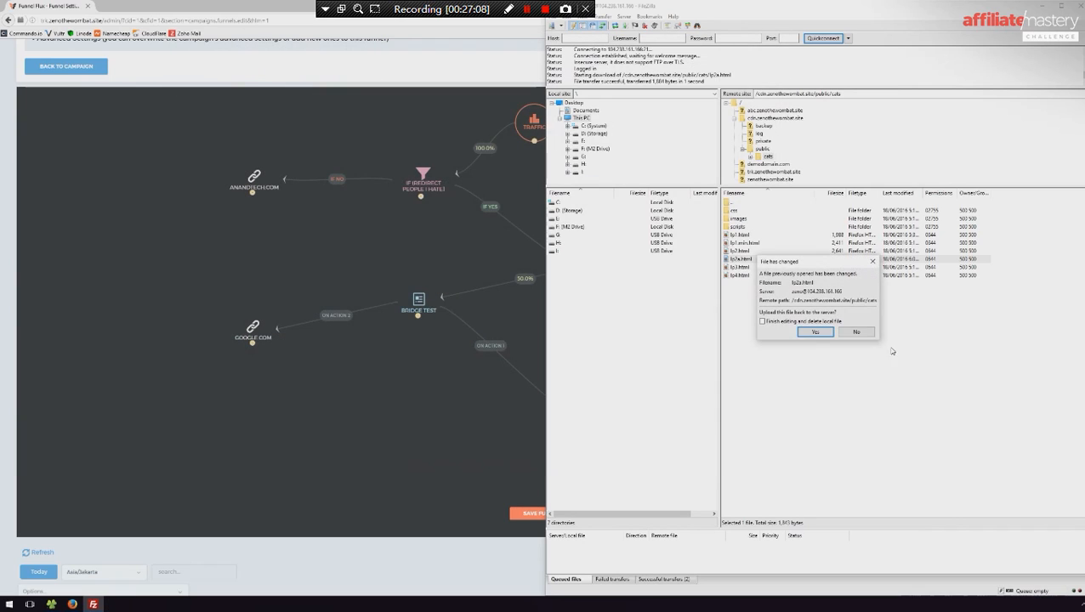
left_click(818, 333)
left_click(388, 438)
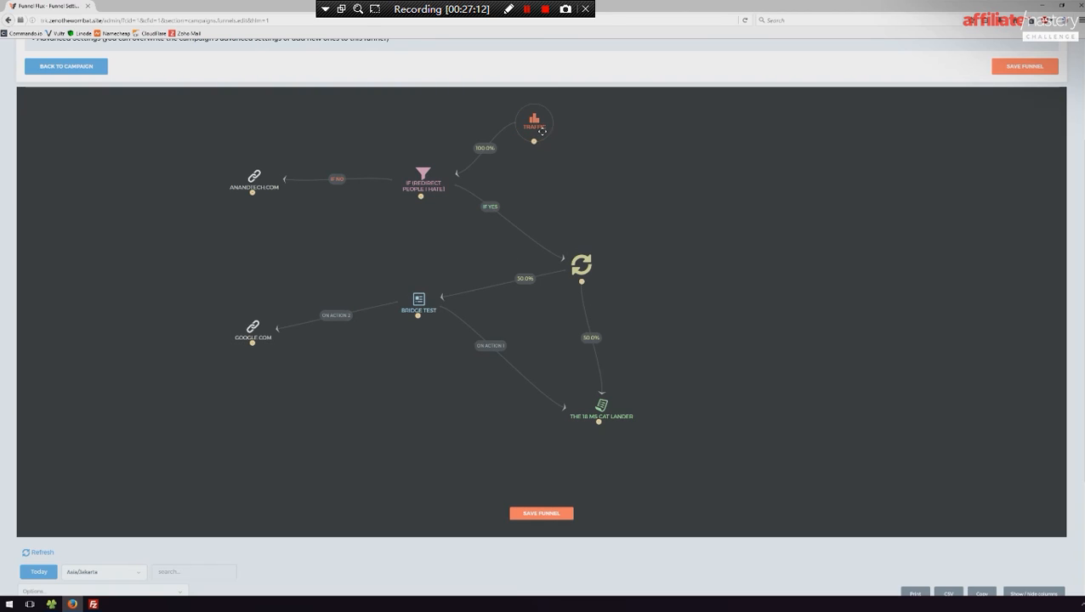
- Open the Your Links page in a background tab while keeping the funnel in view
scroll(691, 203, "up", 3)
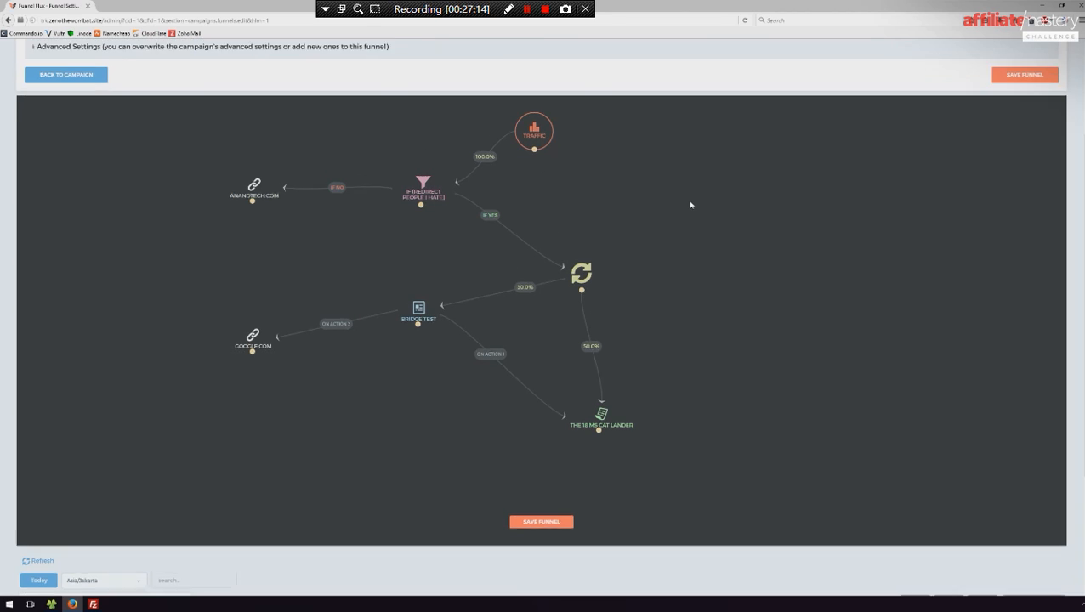
middle_click(415, 56)
scroll(672, 183, "down", 2)
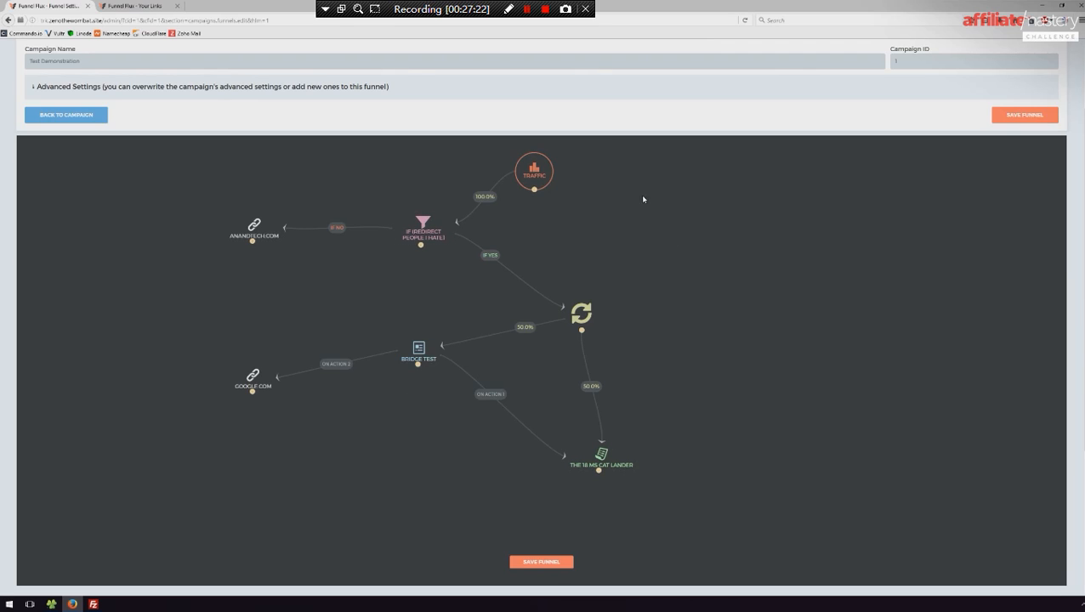
- Check the Send Traffic Here options on the Traffic, rotator and Bridge Test nodes
left_click(549, 175)
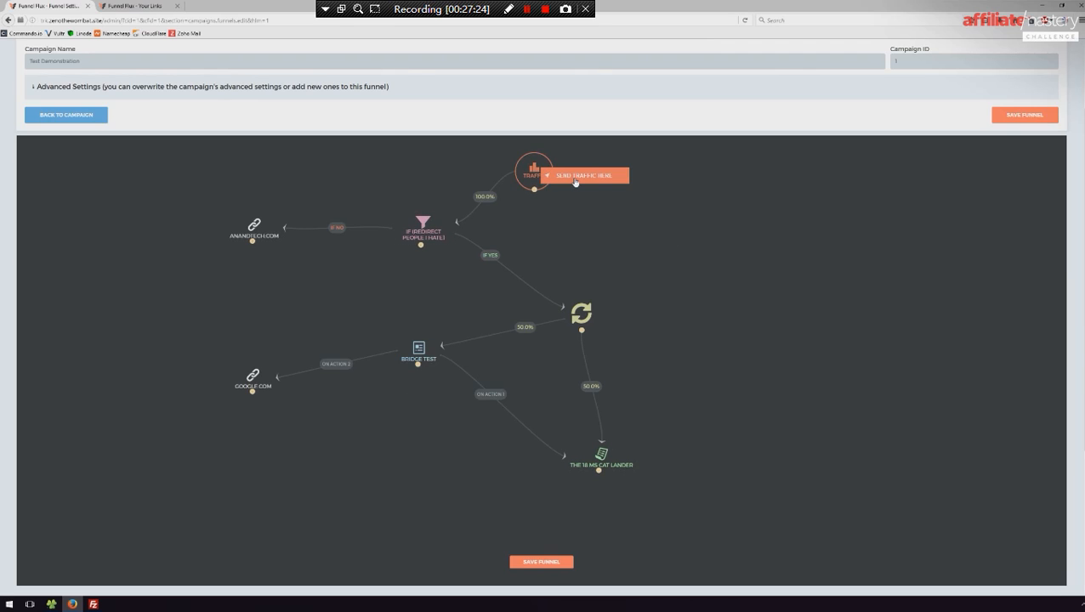
left_click(585, 314)
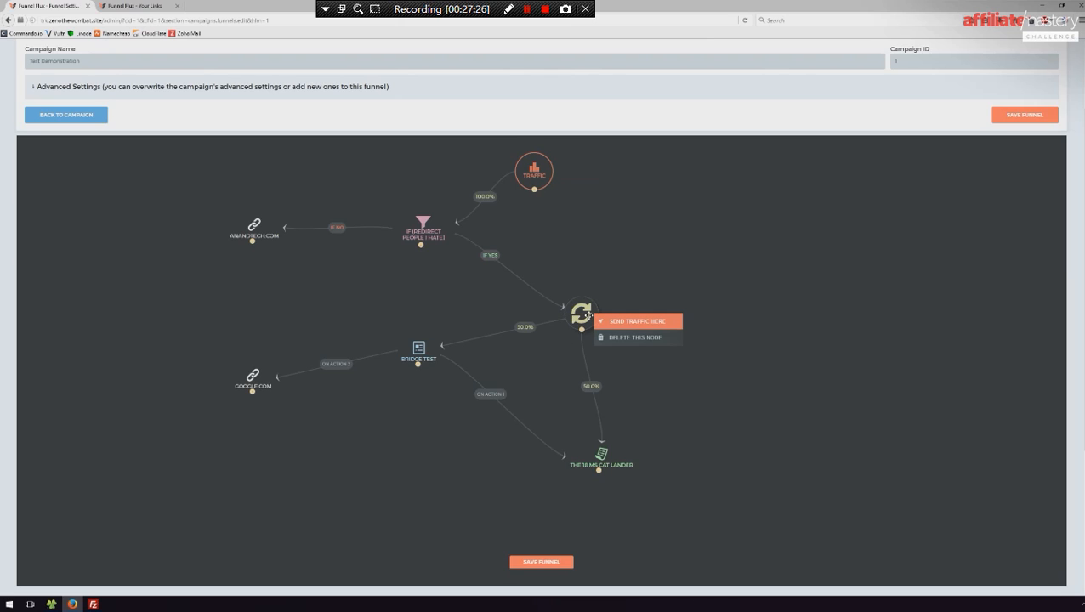
left_click(418, 349)
left_click(696, 251)
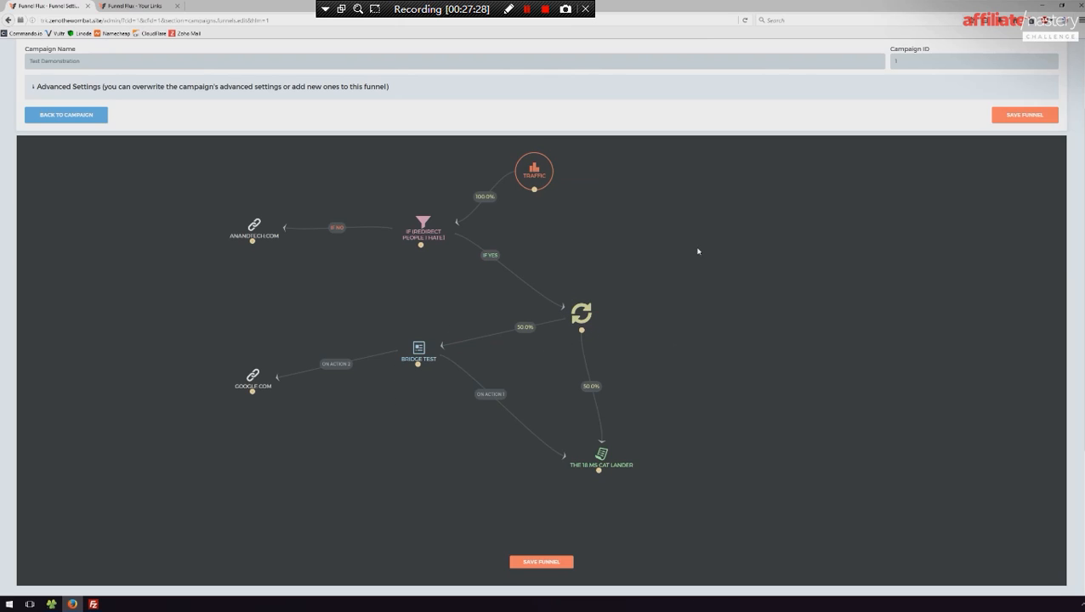
left_click(545, 168)
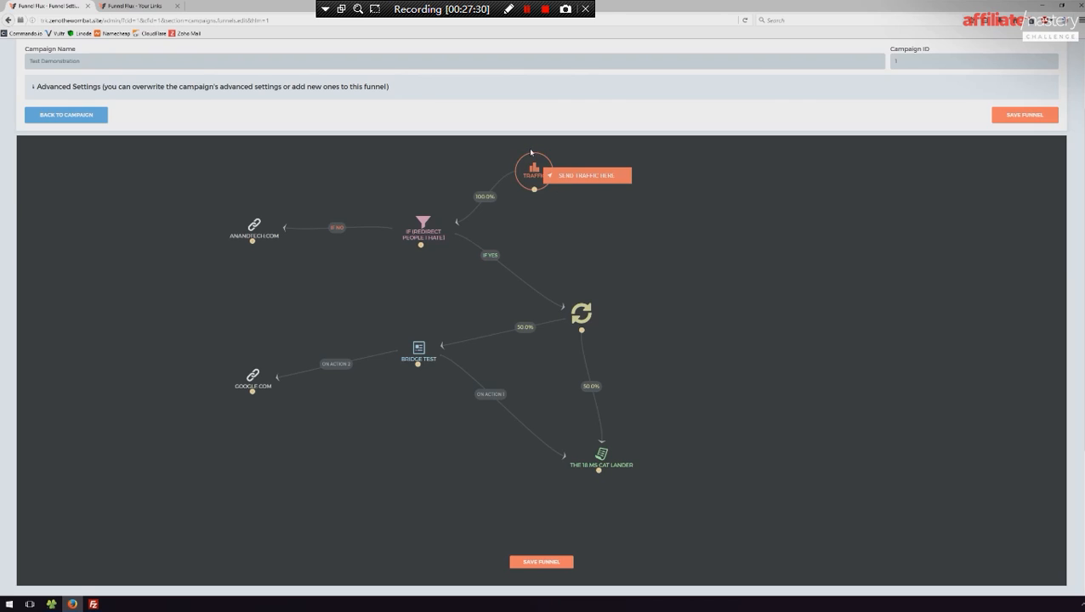
left_click(673, 240)
- Generate the Traffic node's funnel URL with Facebook Ads as the traffic source, copy the link, and close the dialog
left_click(535, 170)
left_click(561, 177)
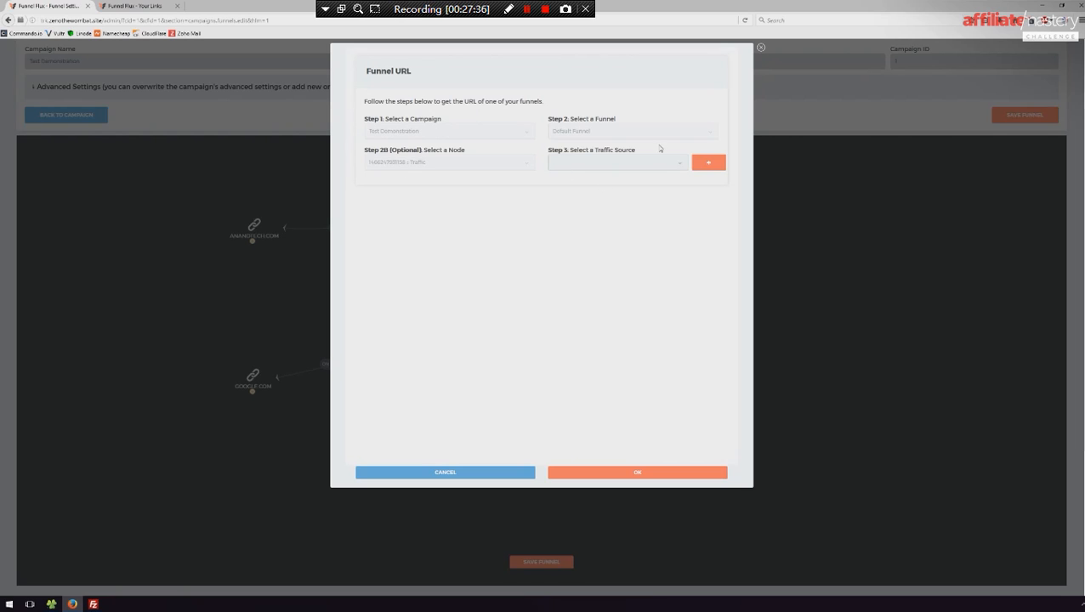
left_click(631, 161)
left_click(571, 202)
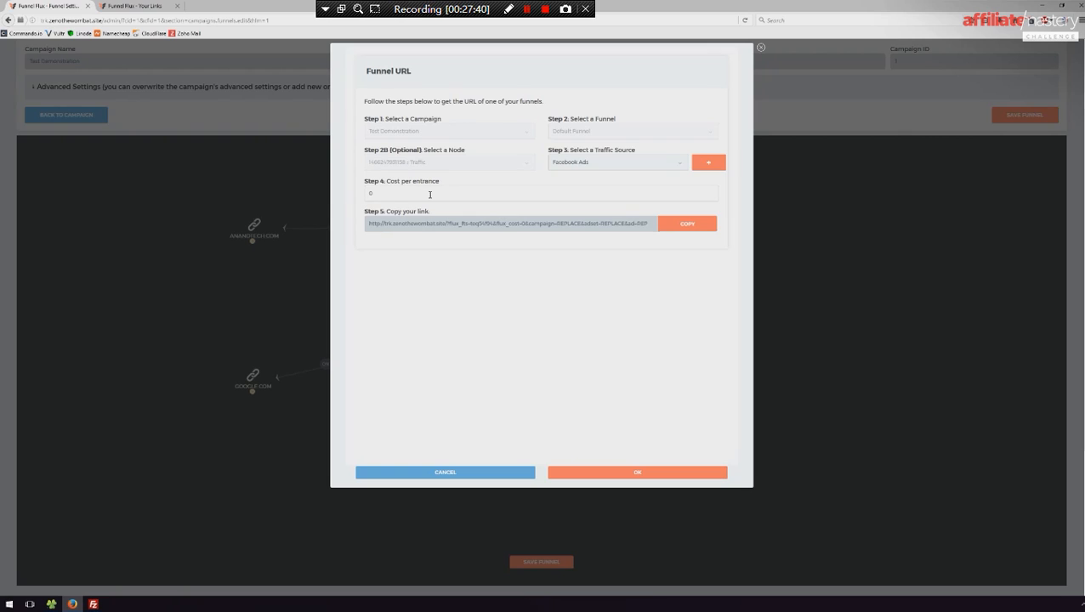
left_click(681, 226)
left_click(610, 163)
left_click(617, 473)
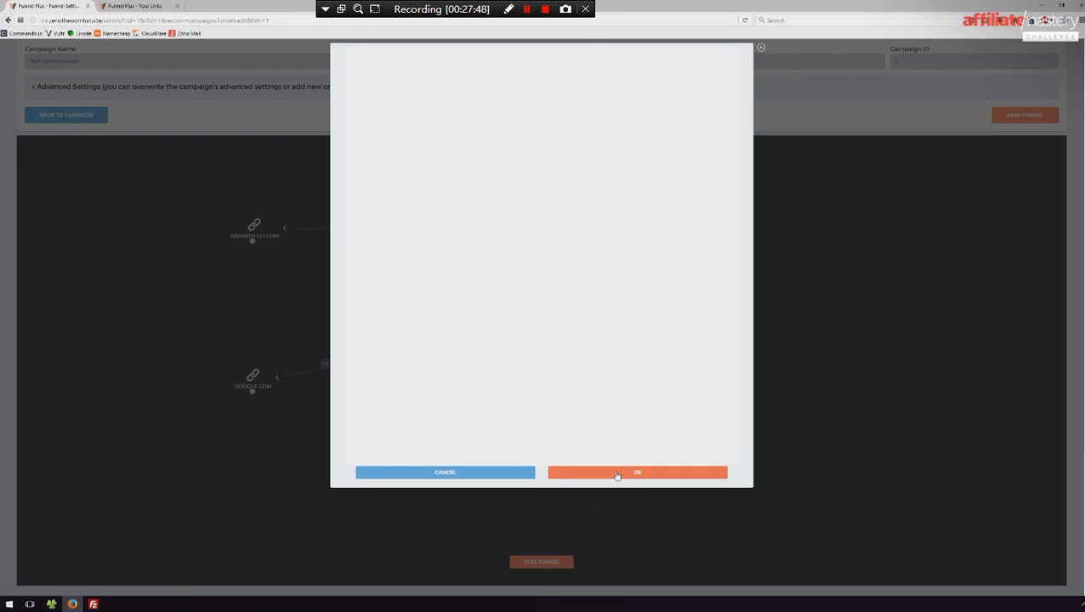
- Test the copied funnel link by loading it in a new browser tab
key("ctrl+t")
key("ctrl+v")
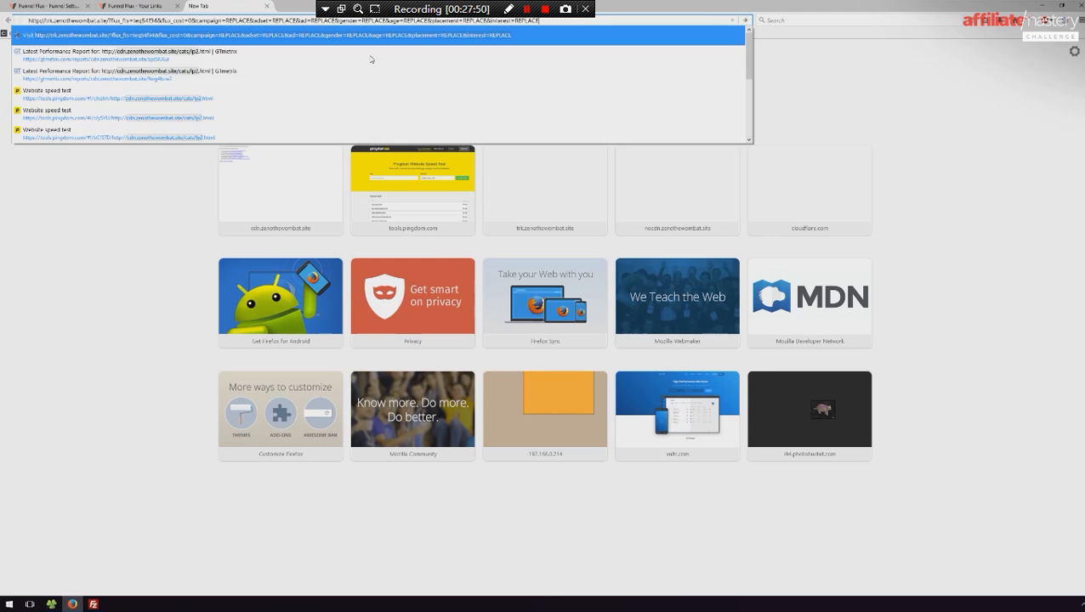
key("Return")
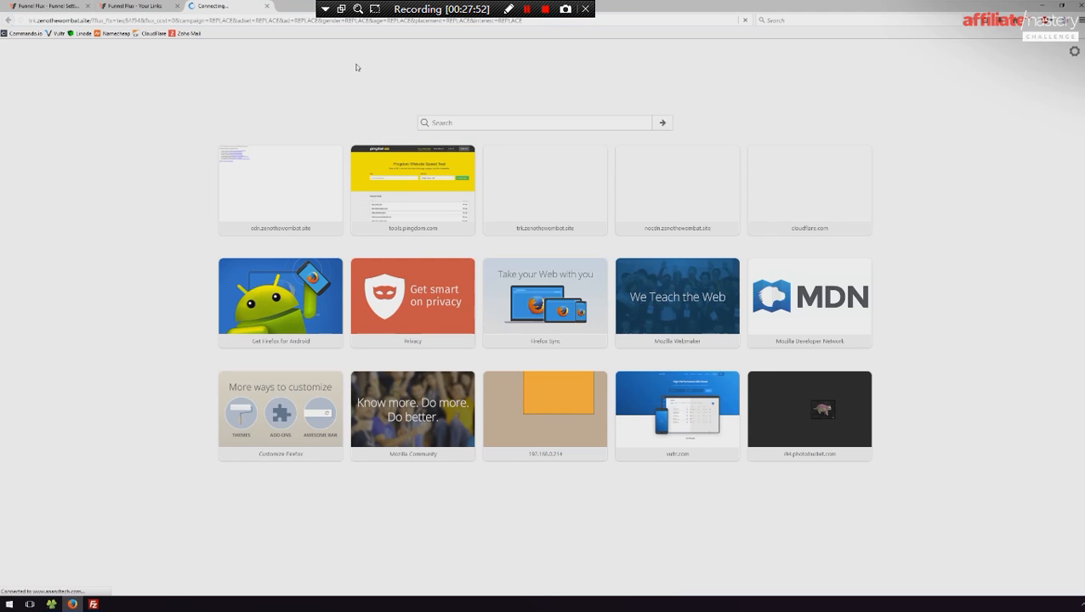
mouse_move(383, 94)
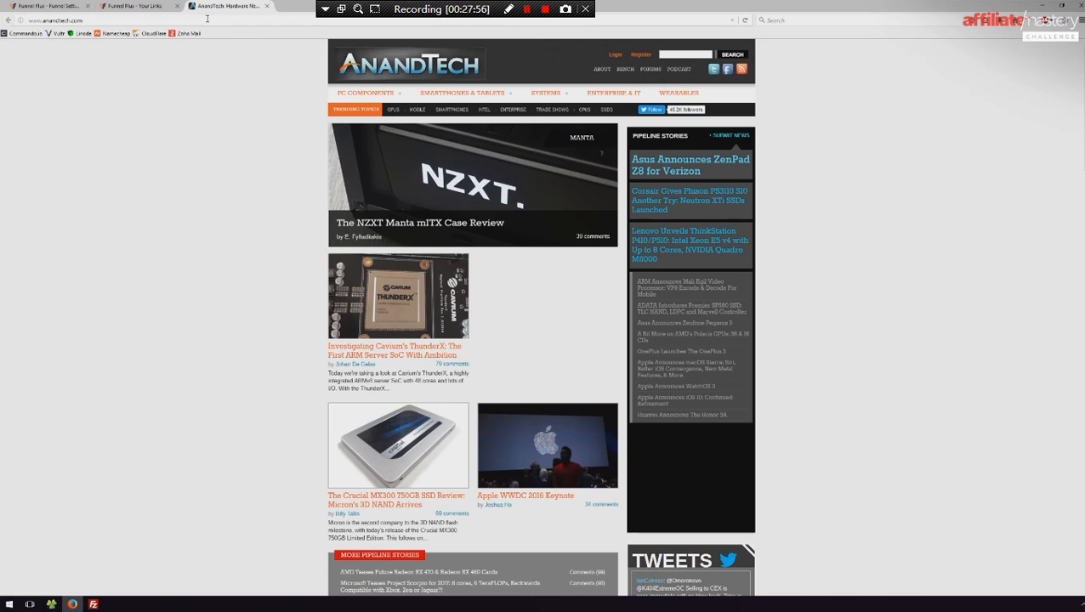
- Load the copied funnel link in another new tab with the age parameter's REPLACE placeholder overwritten
left_click(165, 4)
key("ctrl+shift+Tab")
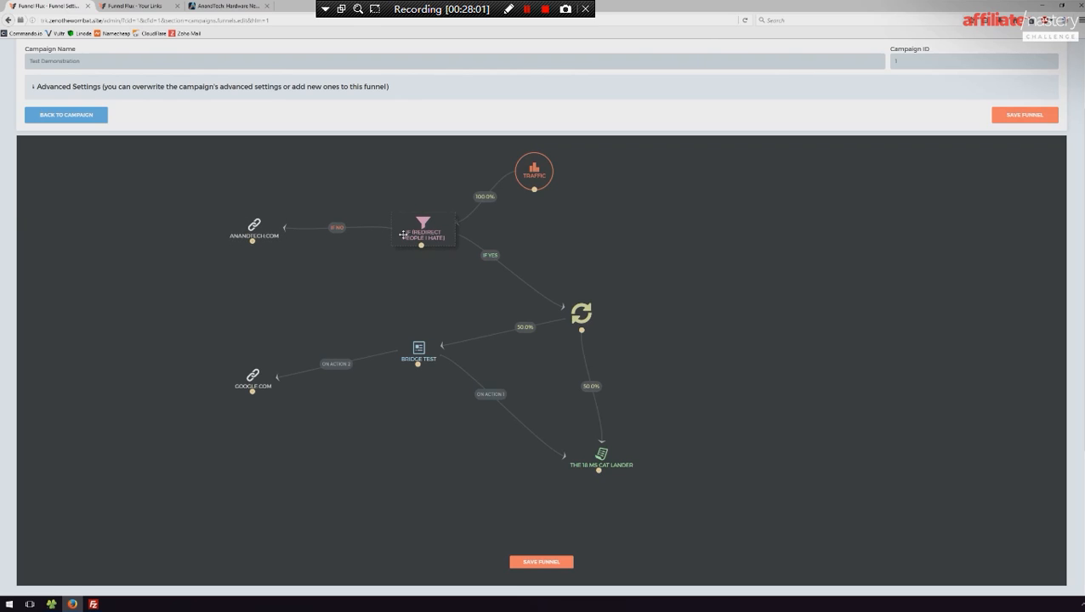
left_click(149, 4)
left_click(284, 5)
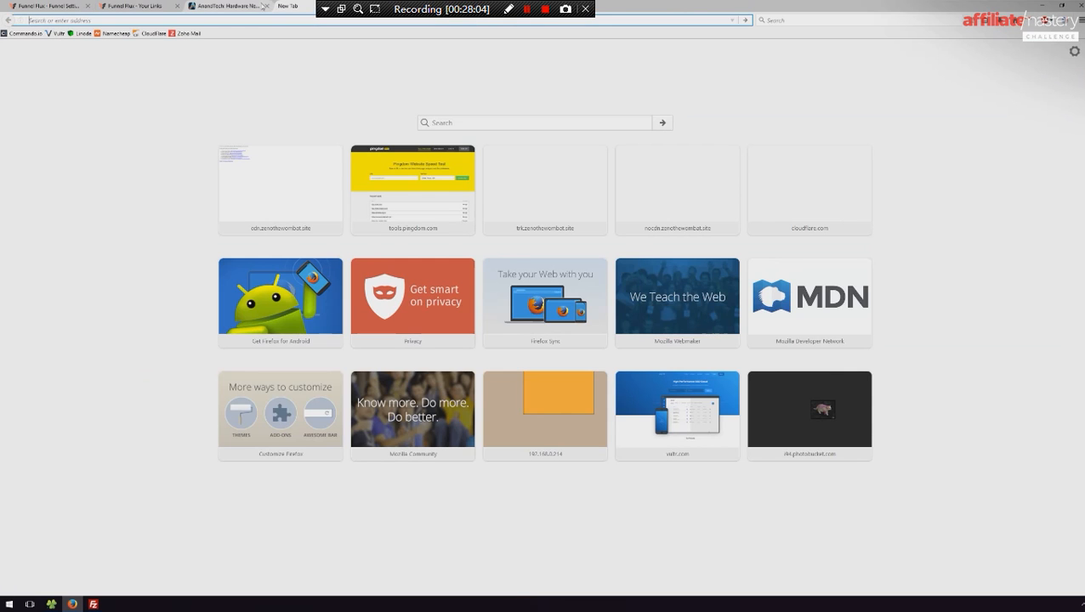
key("ctrl+v")
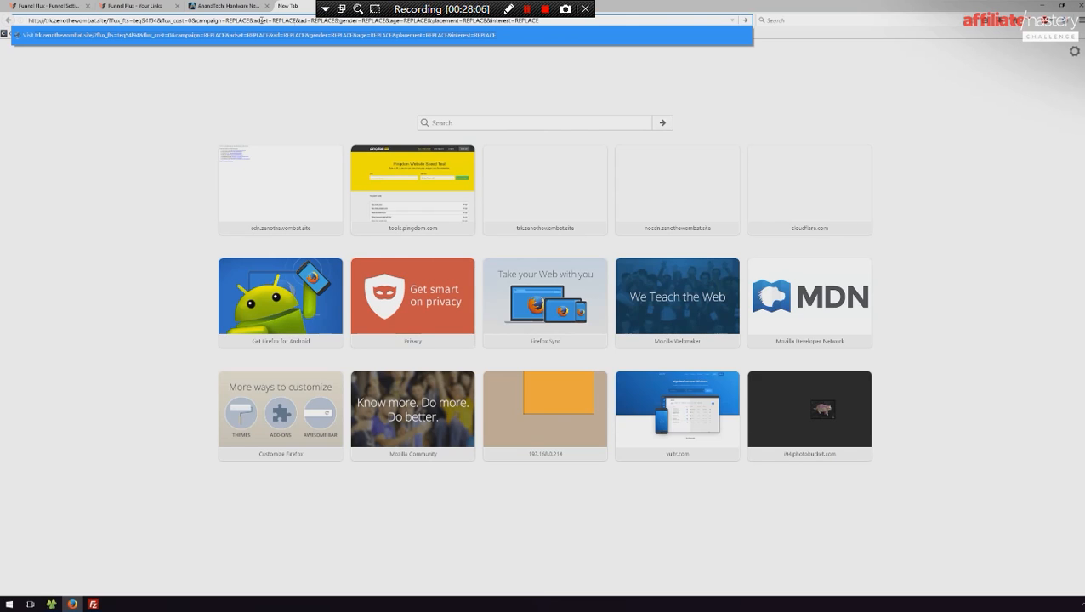
double_click(415, 20)
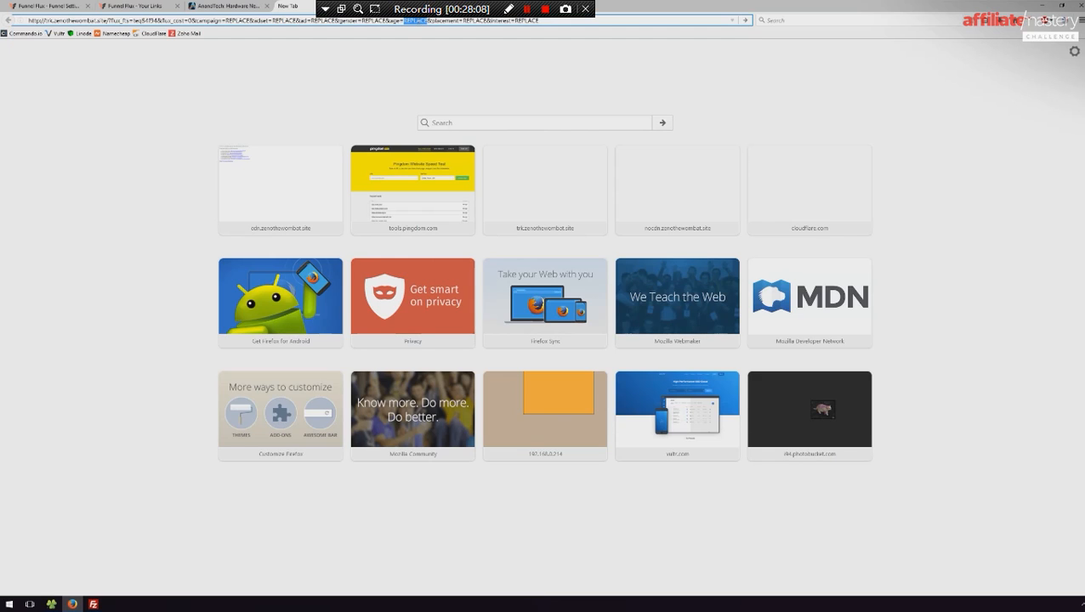
key("Return")
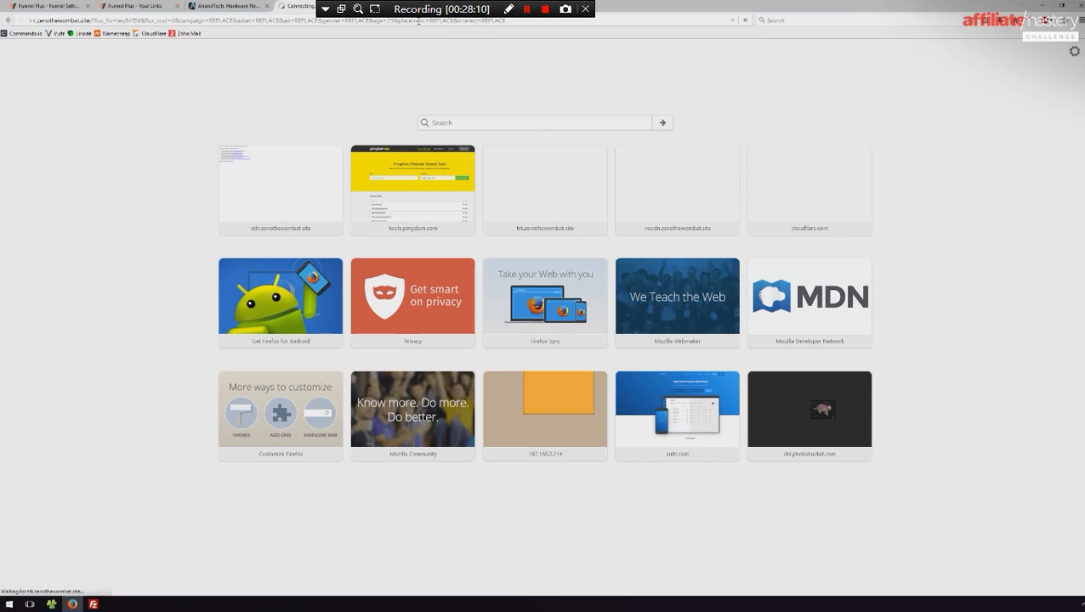
- Retest the funnel link in the same tab, overwriting its age placeholder, until the bridge lander loads
left_click(419, 20)
key("ctrl+v")
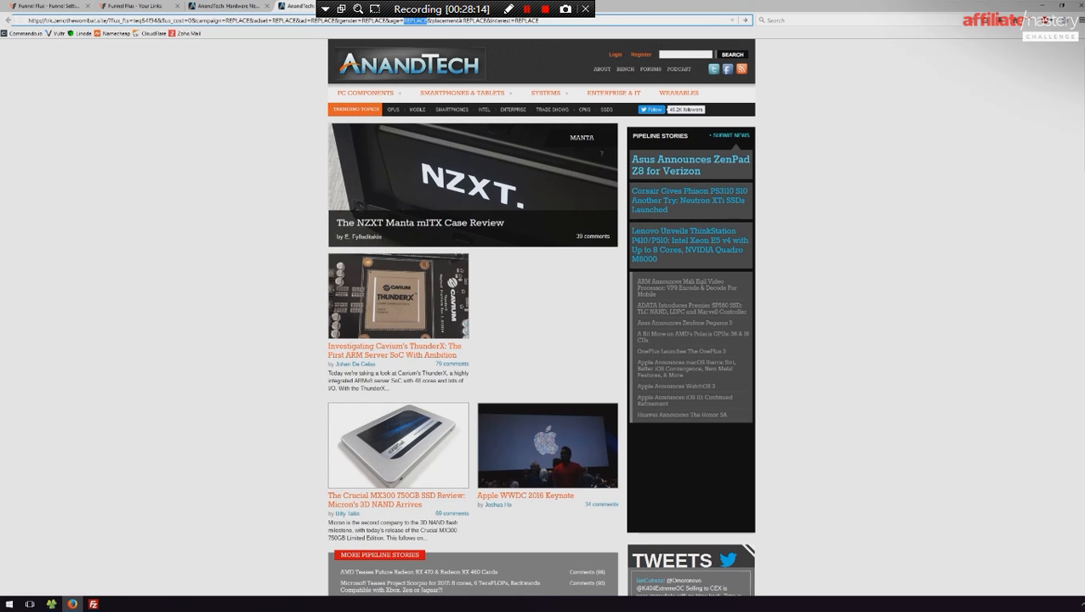
key("Return")
left_click(456, 20)
key("ctrl+v")
double_click(416, 20)
key("Return")
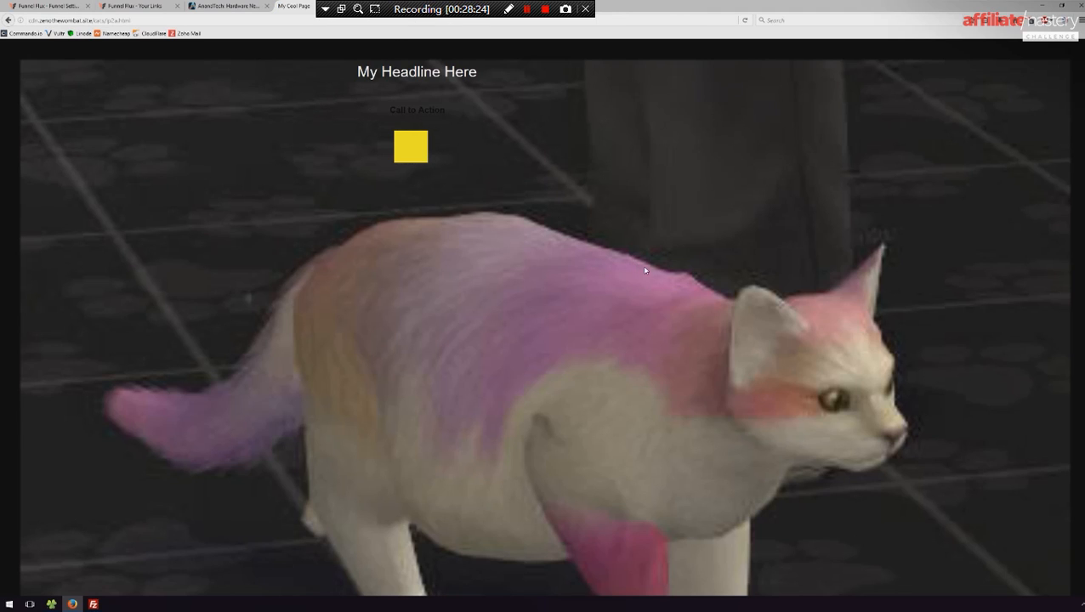
- Test the lander's Call to Action link and go back to the lander page
left_click_drag(435, 149, 400, 220)
left_click(526, 158)
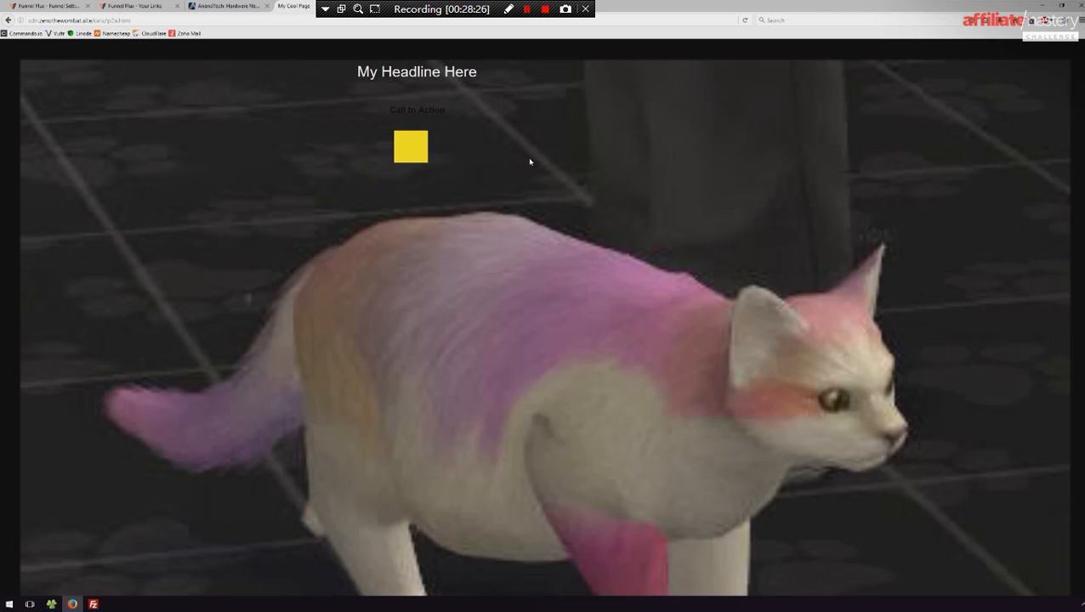
left_click(421, 117)
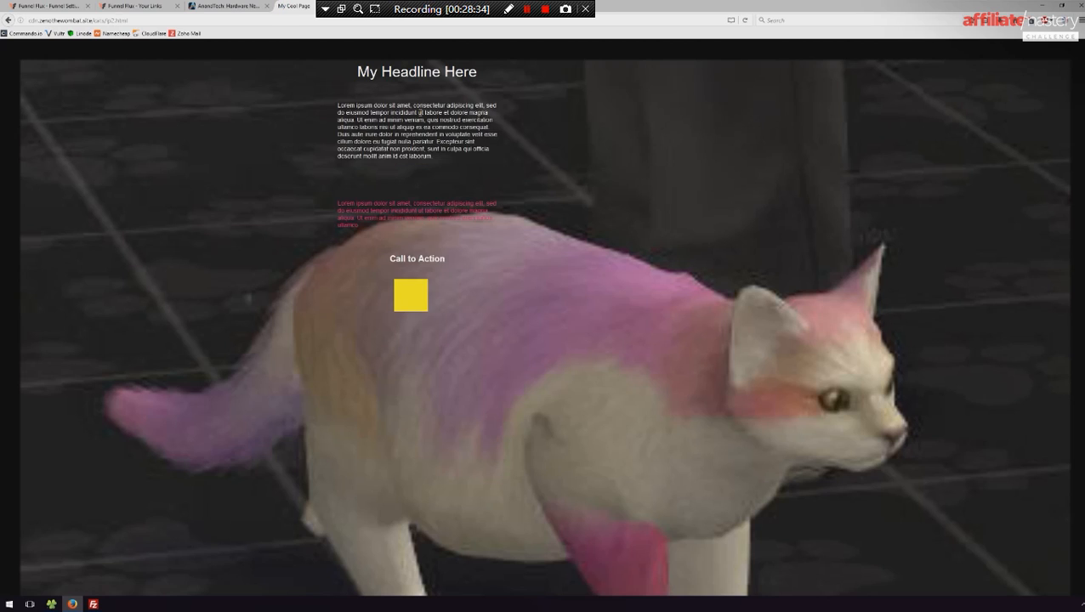
key("alt+Left")
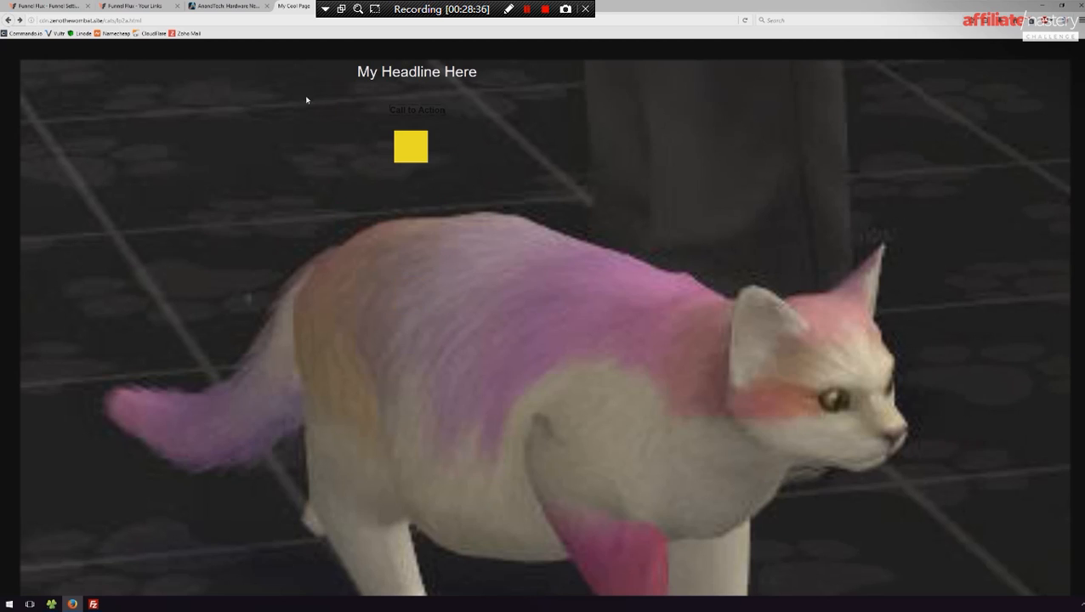
- Load the lander's direct URL in a private window and test its Call to Action link as organic traffic
left_click(168, 20)
key("ctrl+t")
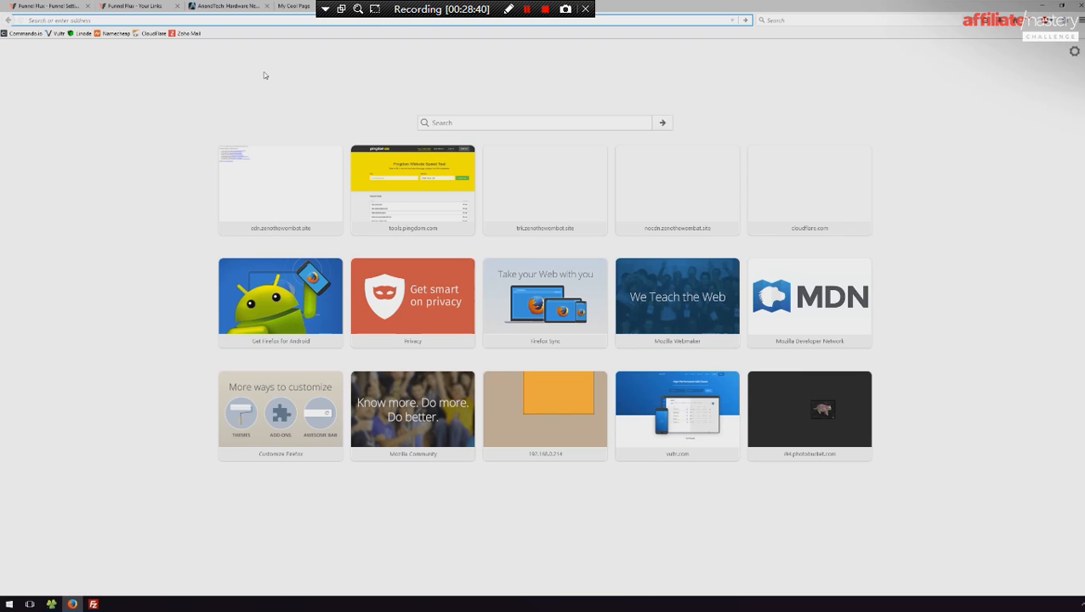
key("ctrl+shift+p")
type("http://cdn.zenothewombat.site/cats/p2a.html")
key("Return")
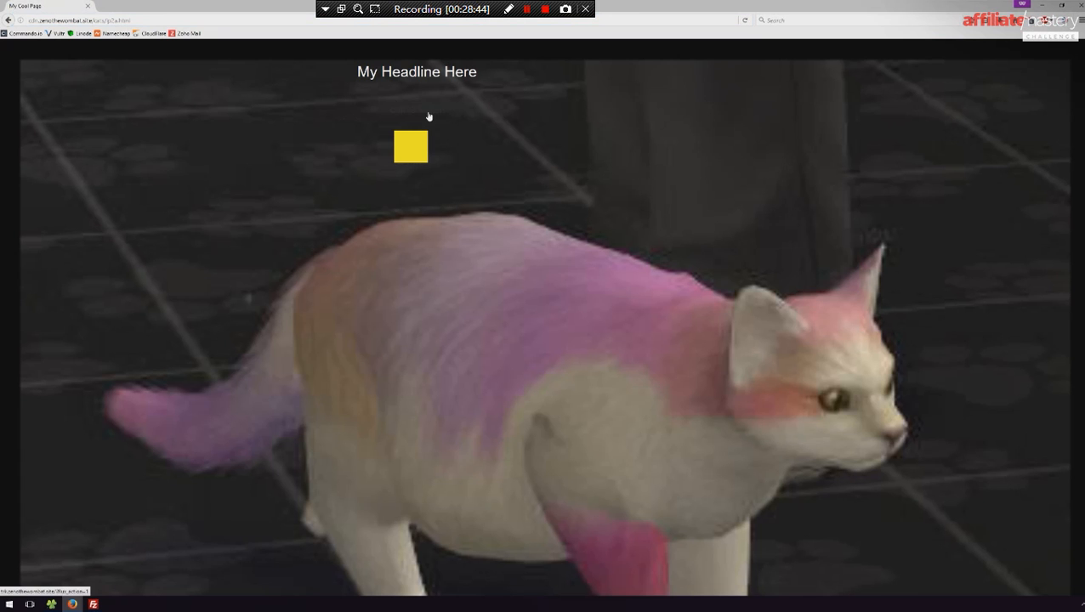
left_click(428, 116)
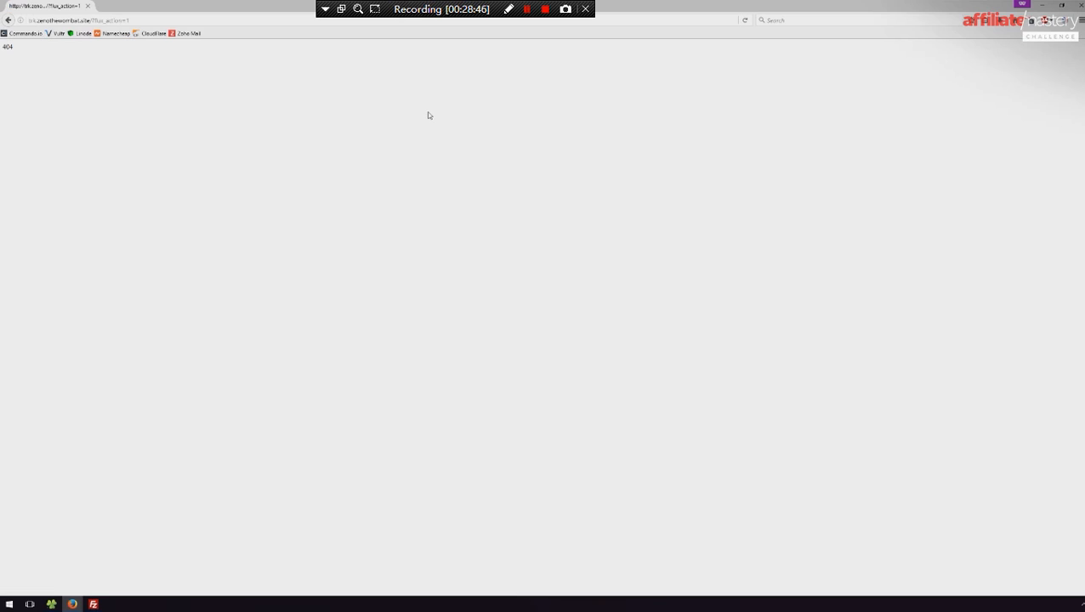
- Close the private window and return to the Default Funnel editor
left_click_drag(60, 85, 2, 58)
left_click(1081, 5)
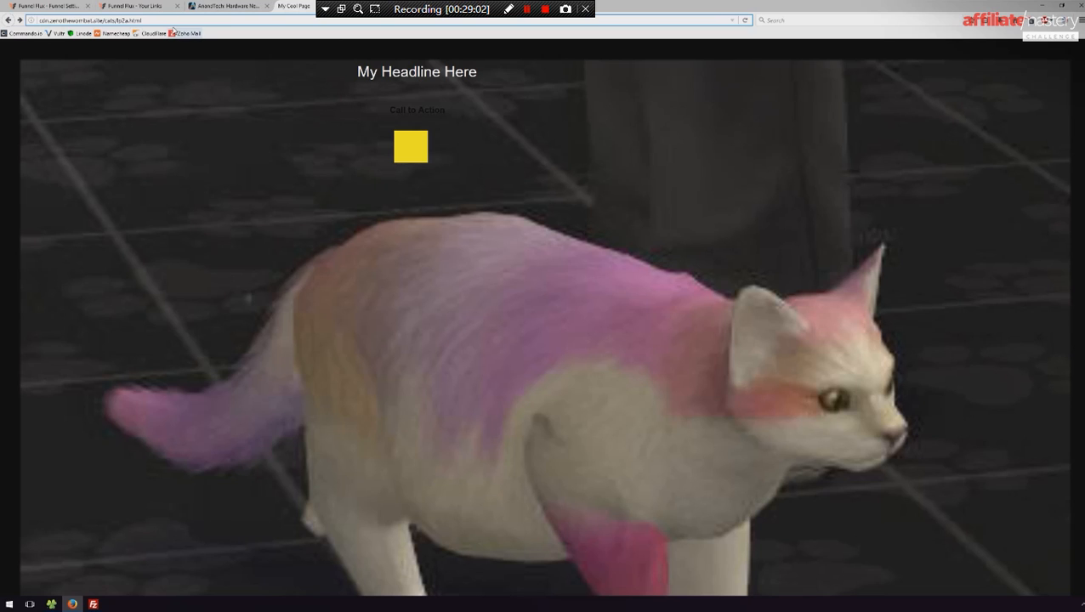
left_click(136, 6)
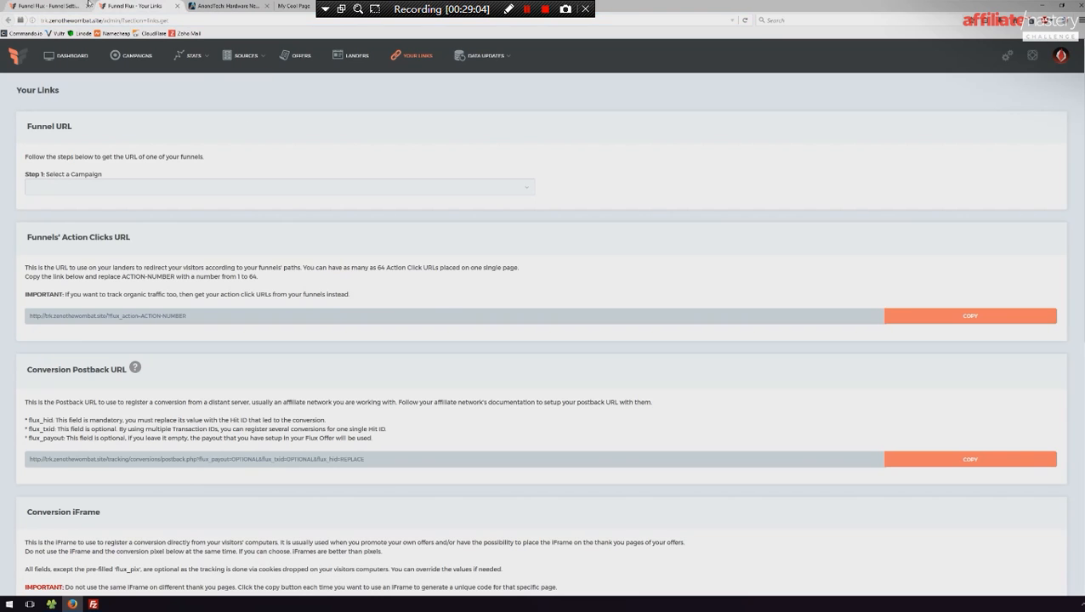
left_click(49, 6)
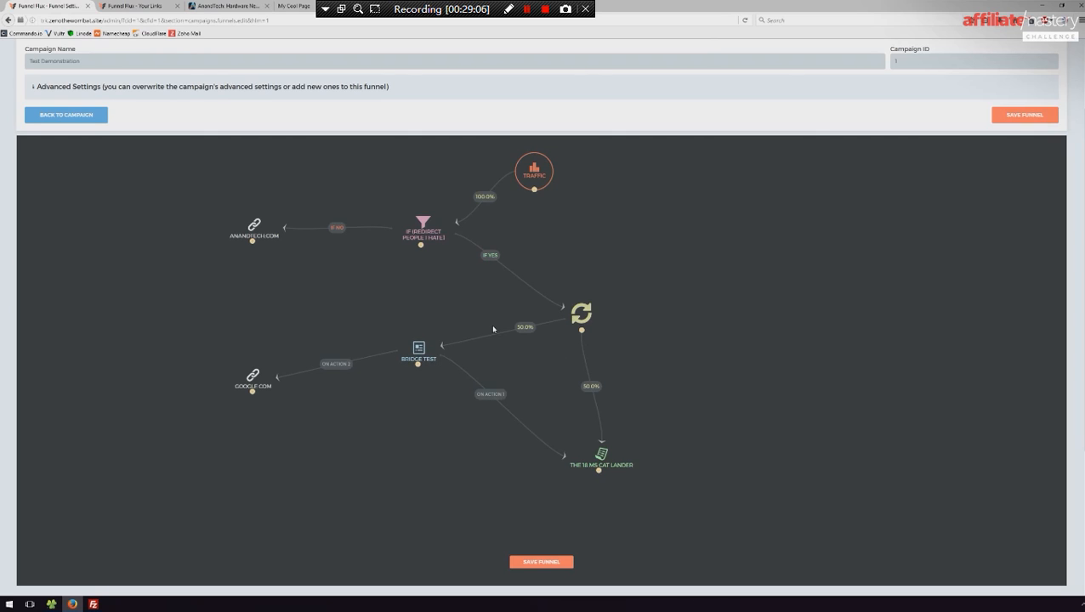
left_click(424, 350)
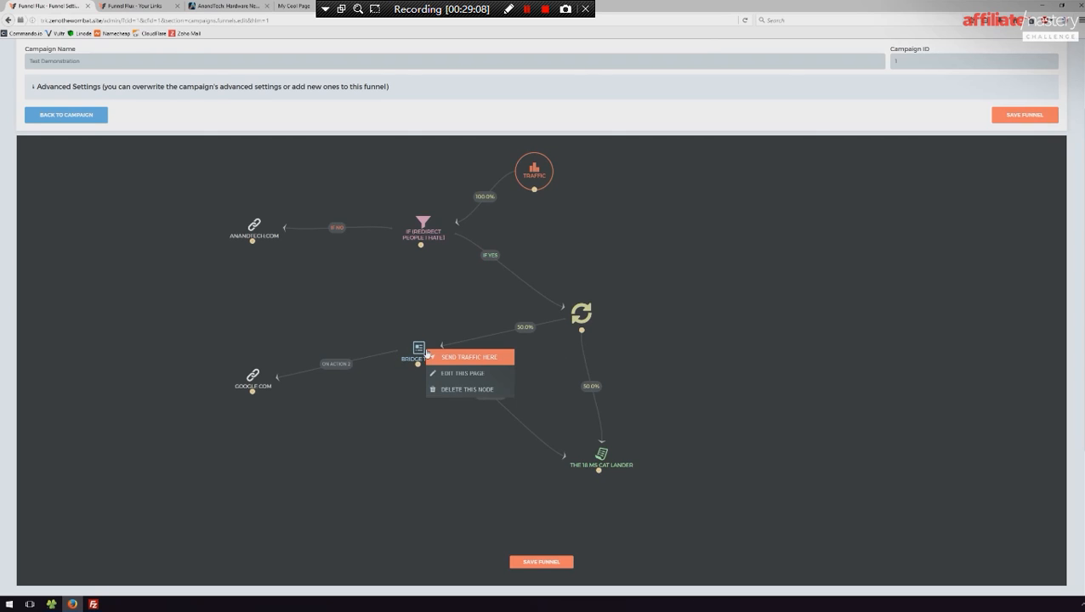
left_click(465, 374)
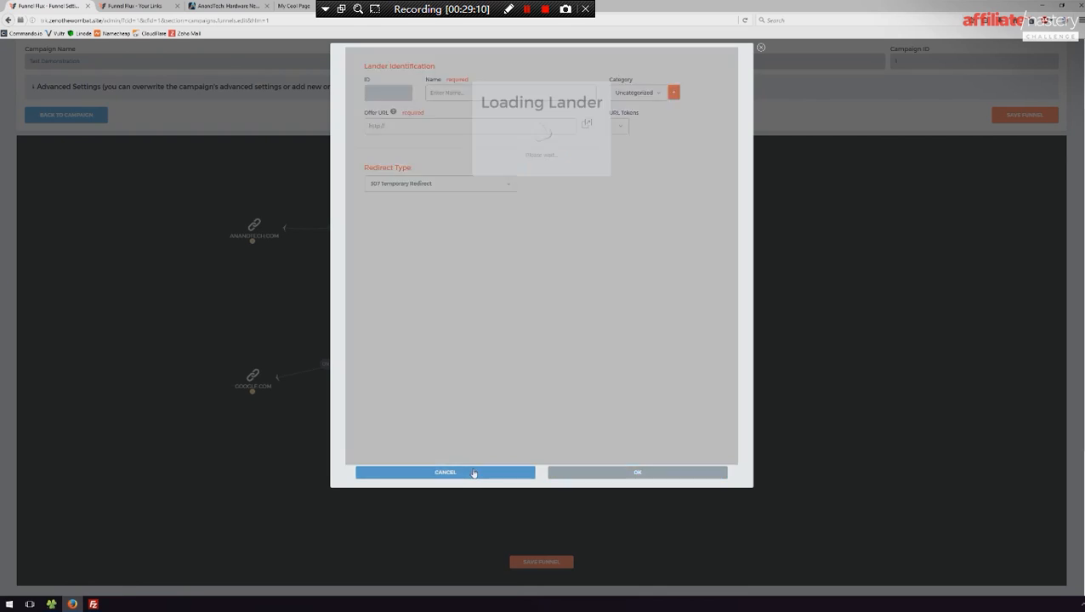
left_click(473, 472)
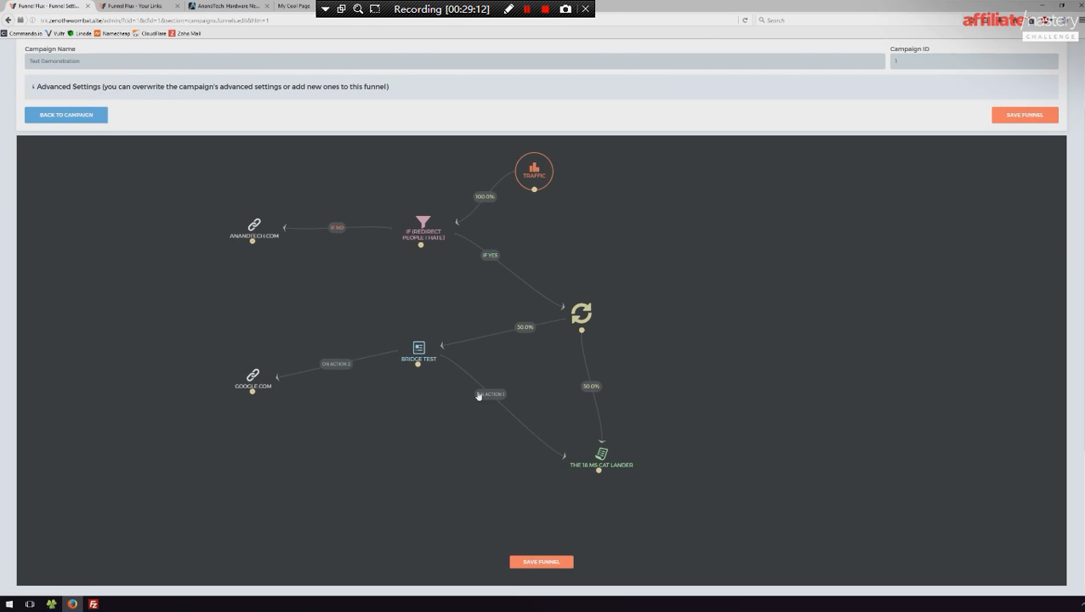
- Copy the URL of the Bridge Test node's On Action 1 connection with Route Organic Traffic Too enabled
left_click(495, 395)
left_click(525, 400)
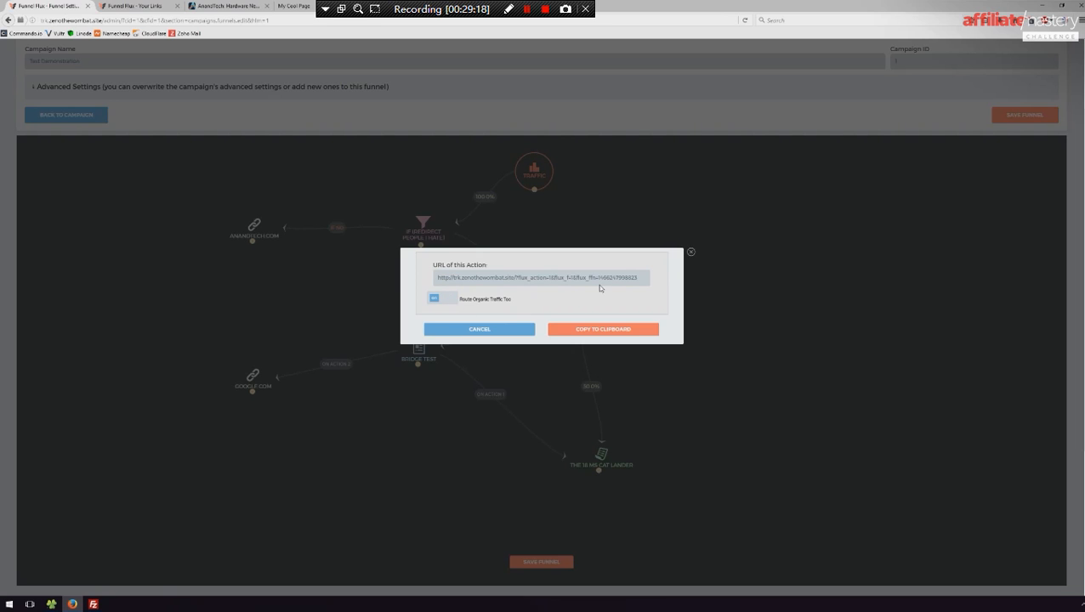
left_click(611, 328)
- Switch to FileZilla and open lp2a.html for editing, discarding the local copy and downloading the file anew
key("alt+Tab")
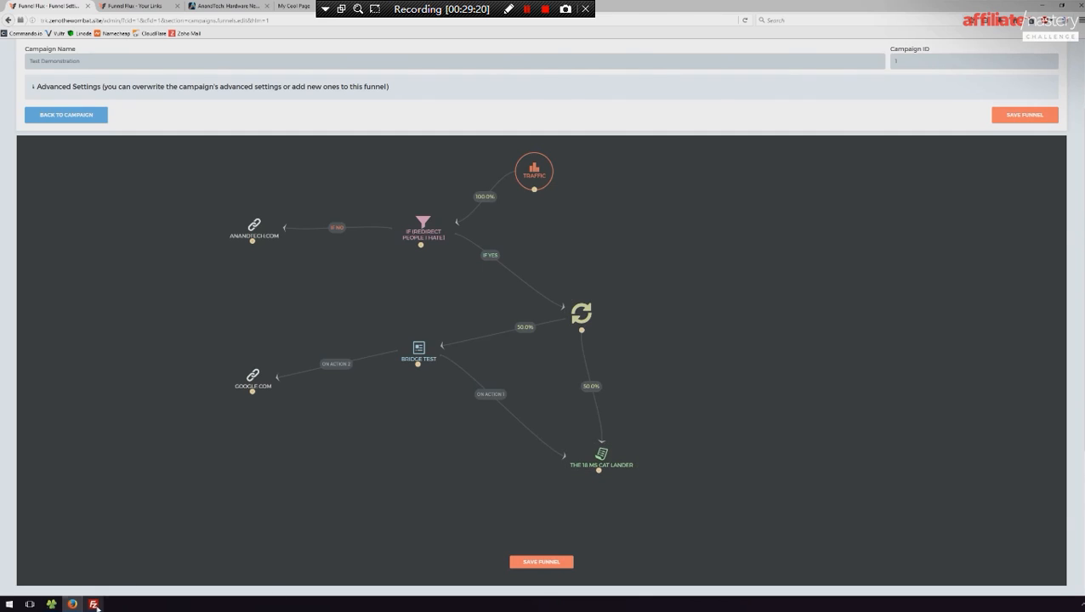
right_click(739, 259)
left_click(745, 281)
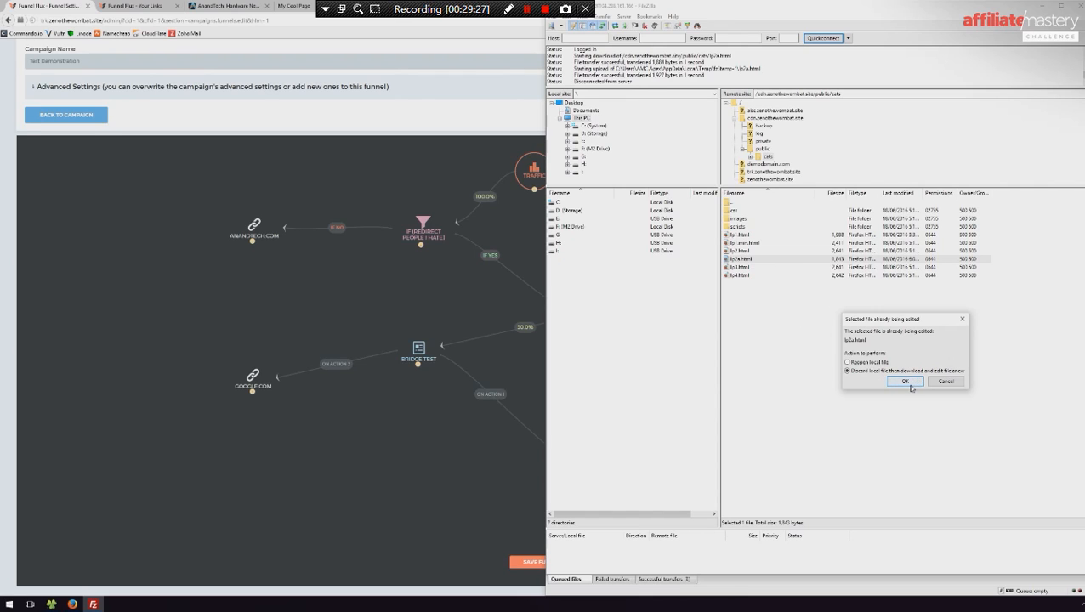
left_click(908, 382)
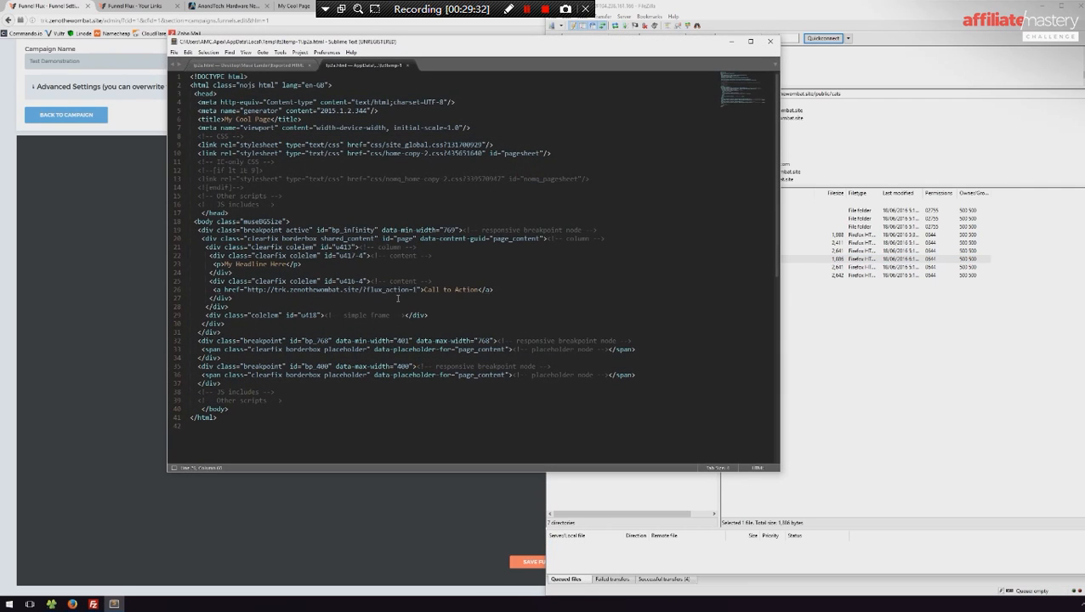
- Replace the Call to Action link's href in lp2a.html with the copied organic action URL and save the file
left_click_drag(416, 289, 247, 290)
key("ctrl+v")
key("ctrl+s")
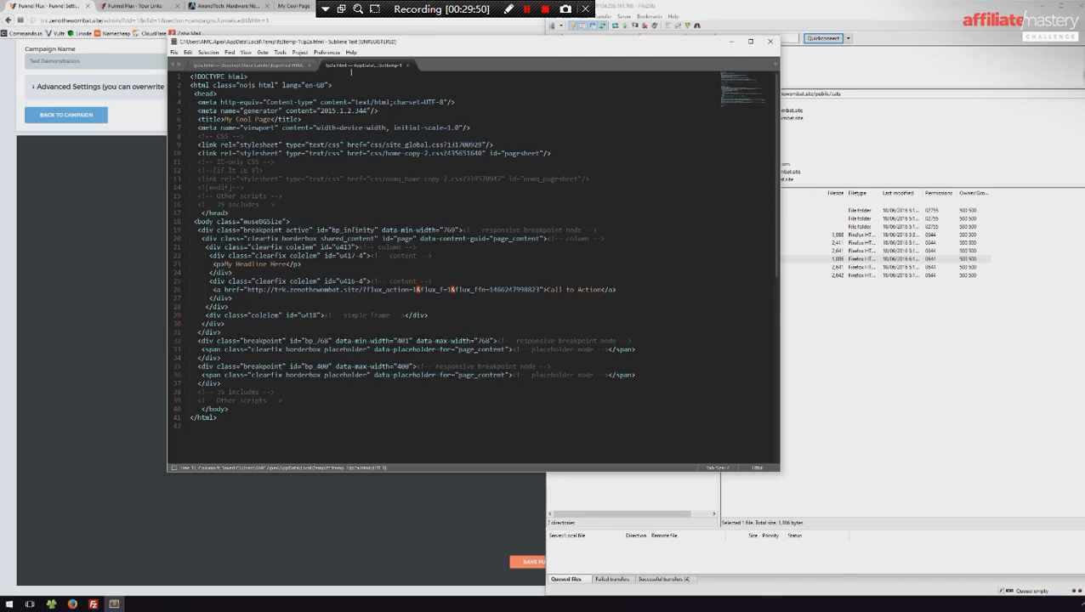
- Close the open files in Sublime Text, check back in FileZilla, close the text editor, and return to Firefox
key("ctrl+w")
key("ctrl+w")
left_click(864, 351)
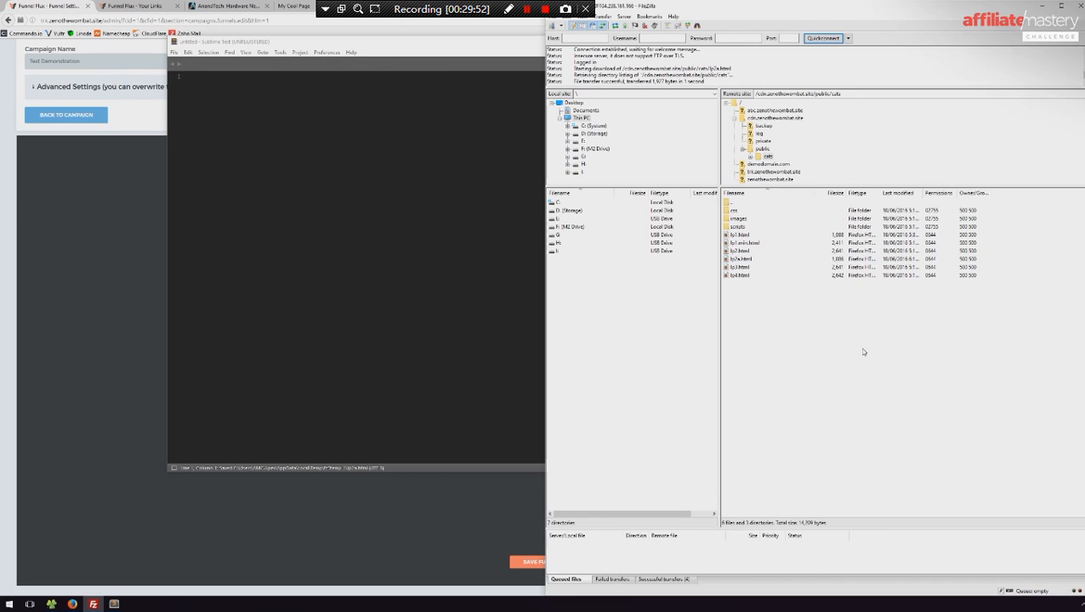
left_click(806, 334)
left_click(414, 243)
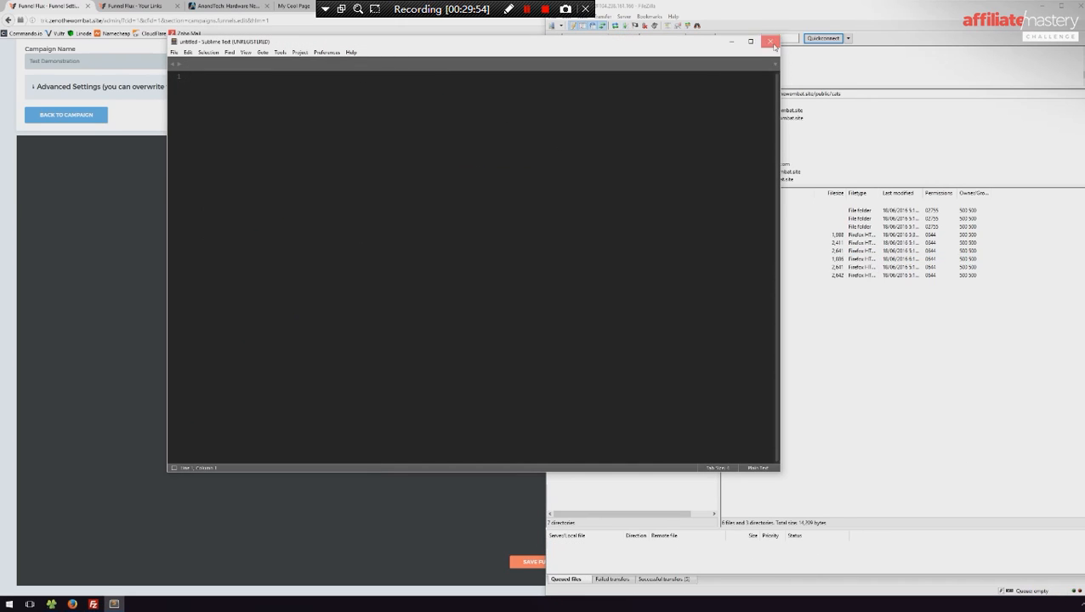
left_click(771, 42)
left_click(423, 424)
- Copy the direct lp2a.html lander URL from its browser tab and load it in a new private window
left_click(294, 6)
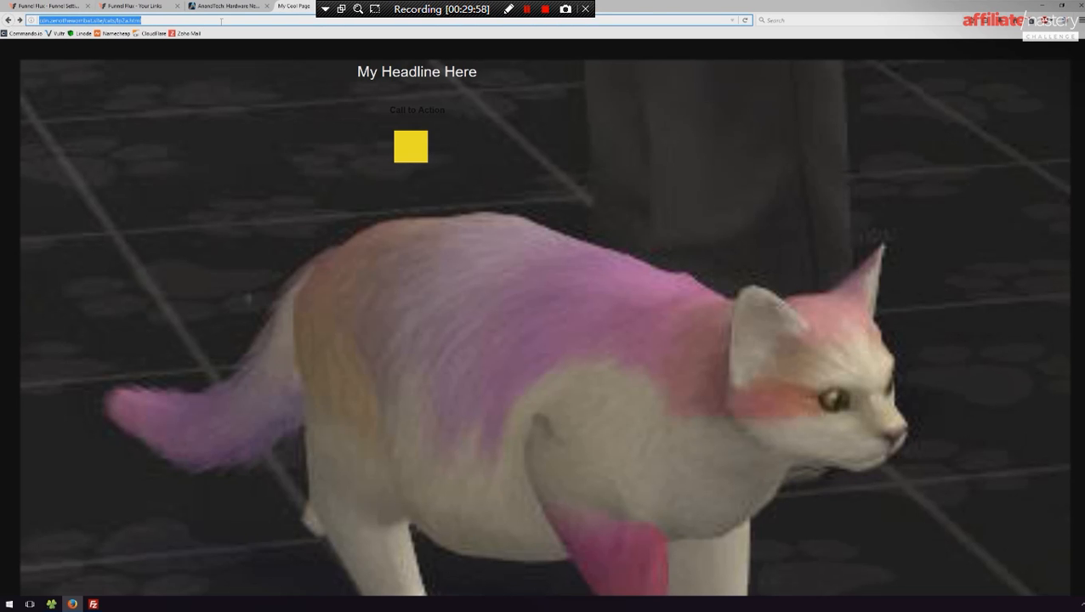
key("ctrl+c")
key("ctrl+shift+p")
key("ctrl+v")
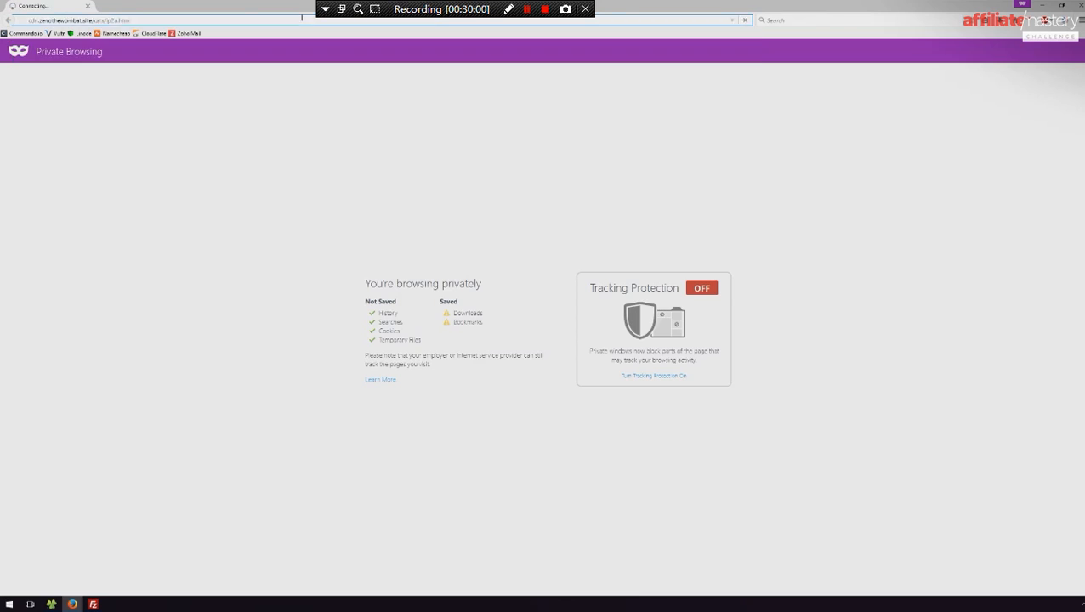
key("Return")
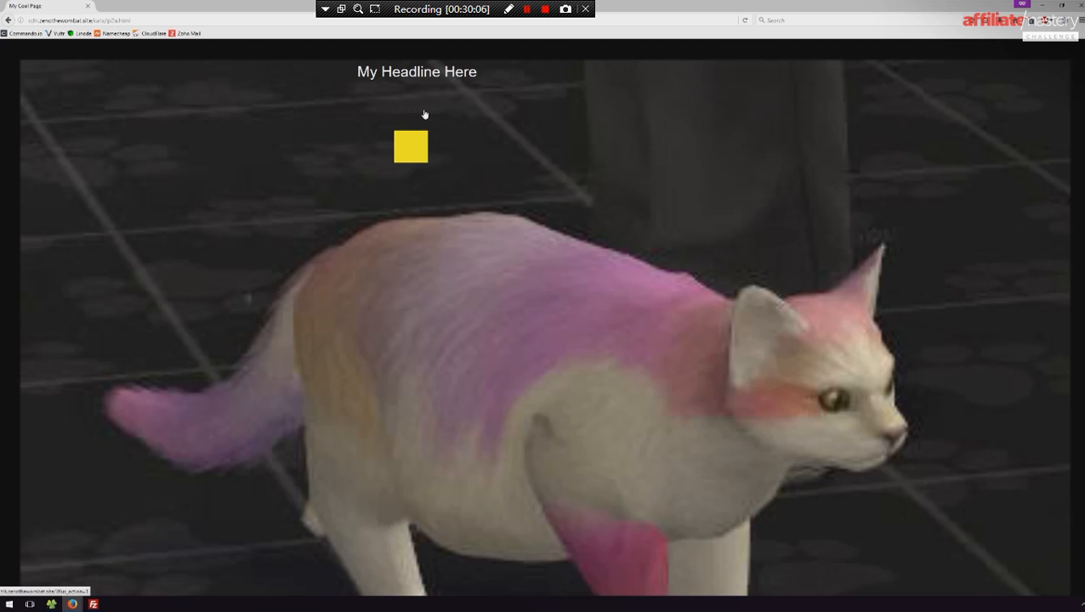
- Load the lander from the nocdn subdomain instead of cdn and test its Call to Action link
left_click(33, 21)
left_click(30, 20)
type("no")
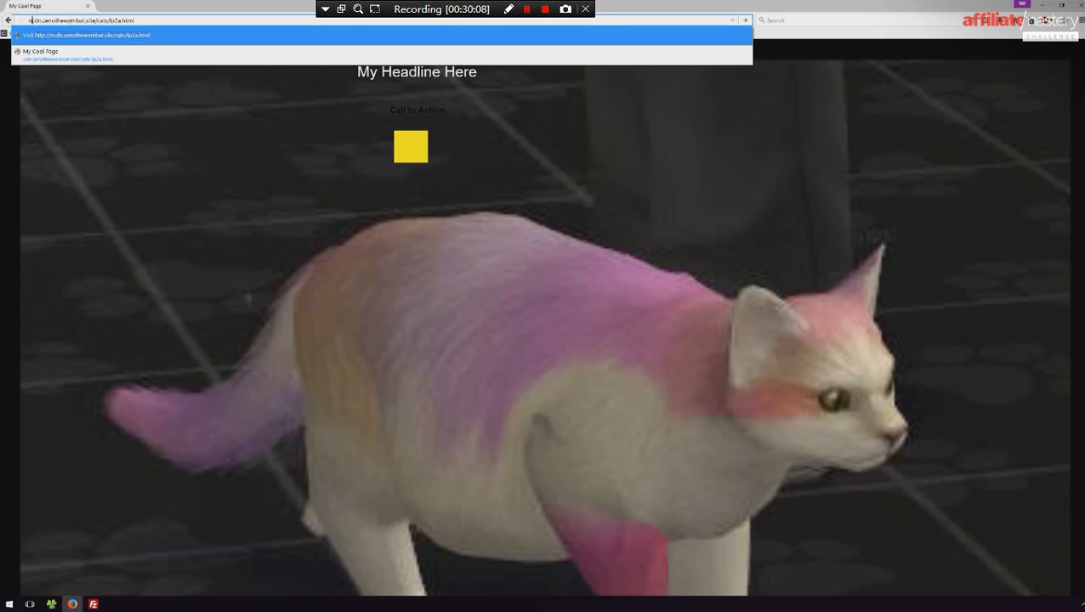
key("Return")
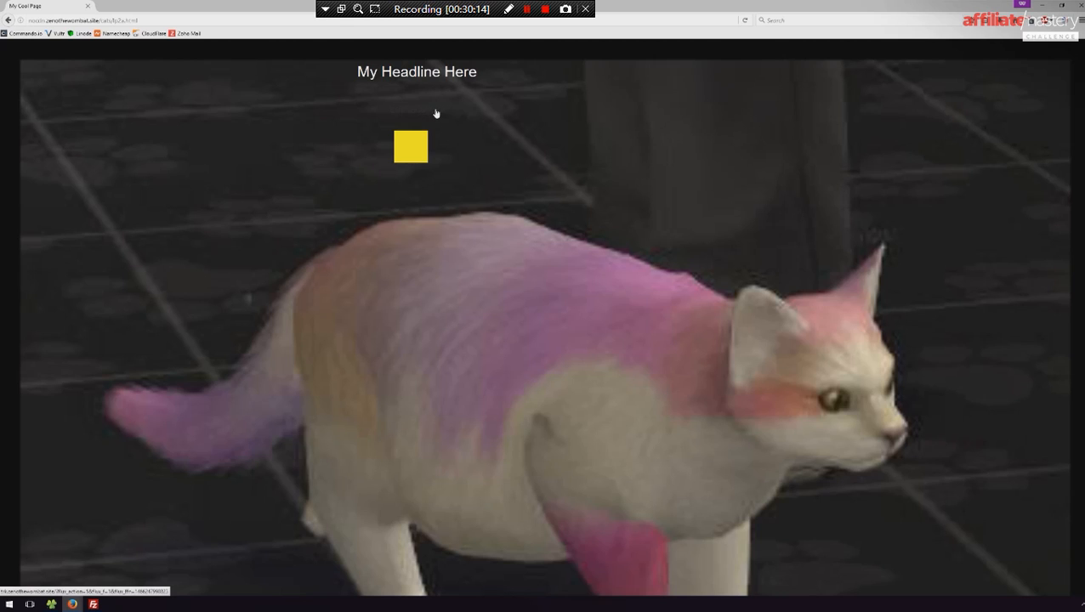
left_click(439, 113)
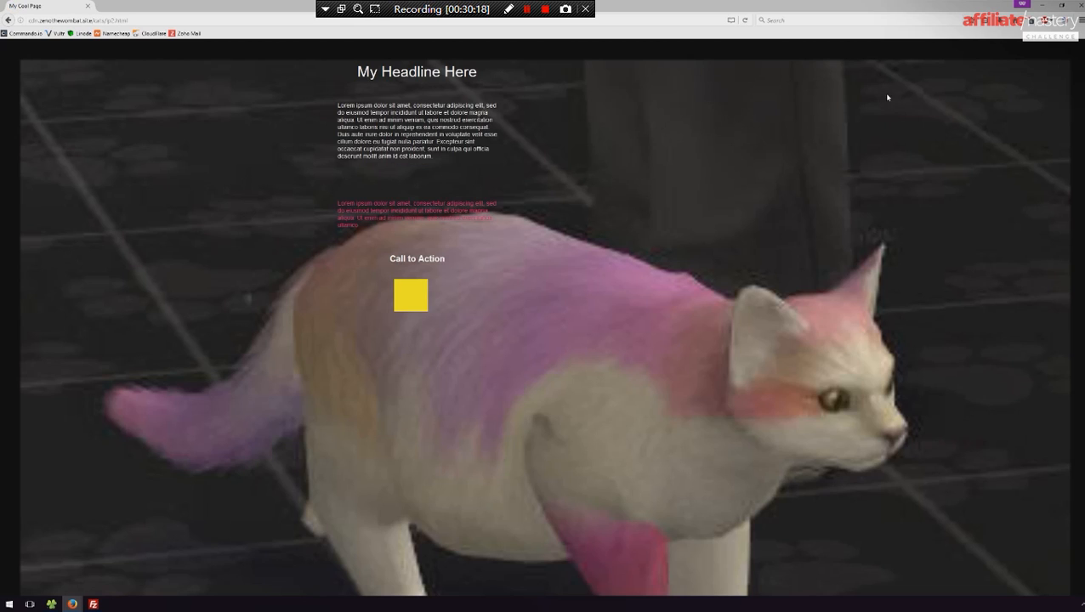
- Close the private window and the two test tabs, and return to the funnel editor
left_click(1079, 4)
middle_click(273, 3)
middle_click(226, 4)
left_click(70, 5)
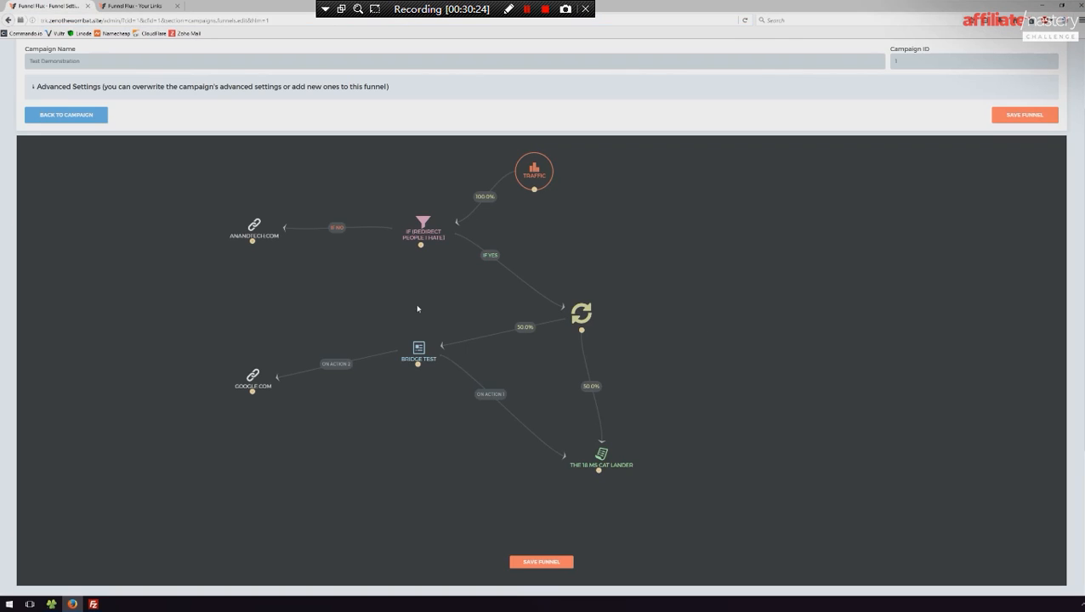
- Check the Traffic node's Funnel URL dialog without generating a link, and return to the Your Links page
double_click(518, 177)
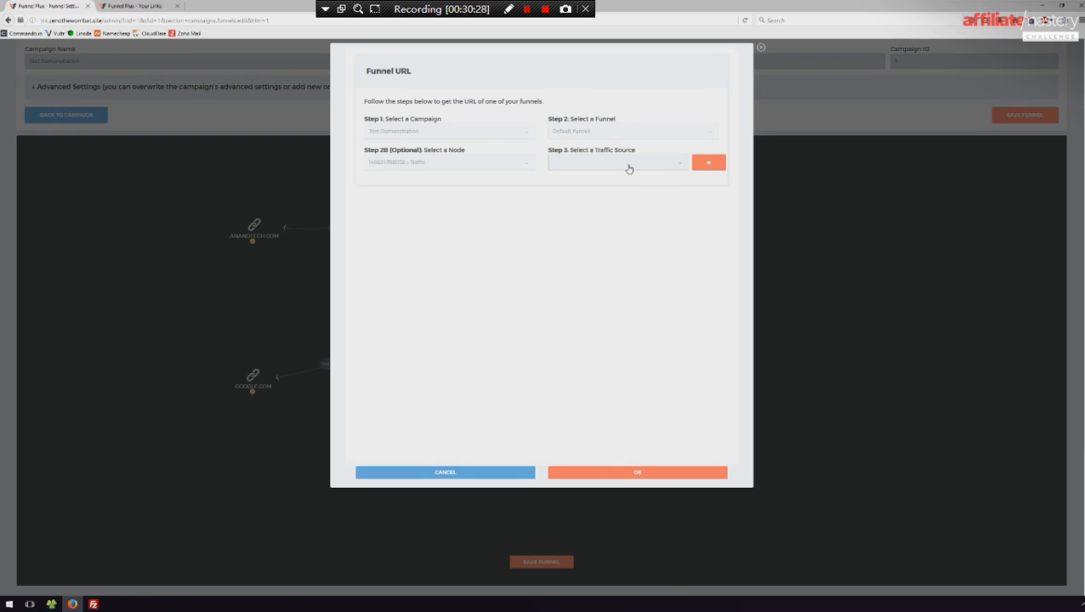
left_click(429, 472)
left_click(136, 5)
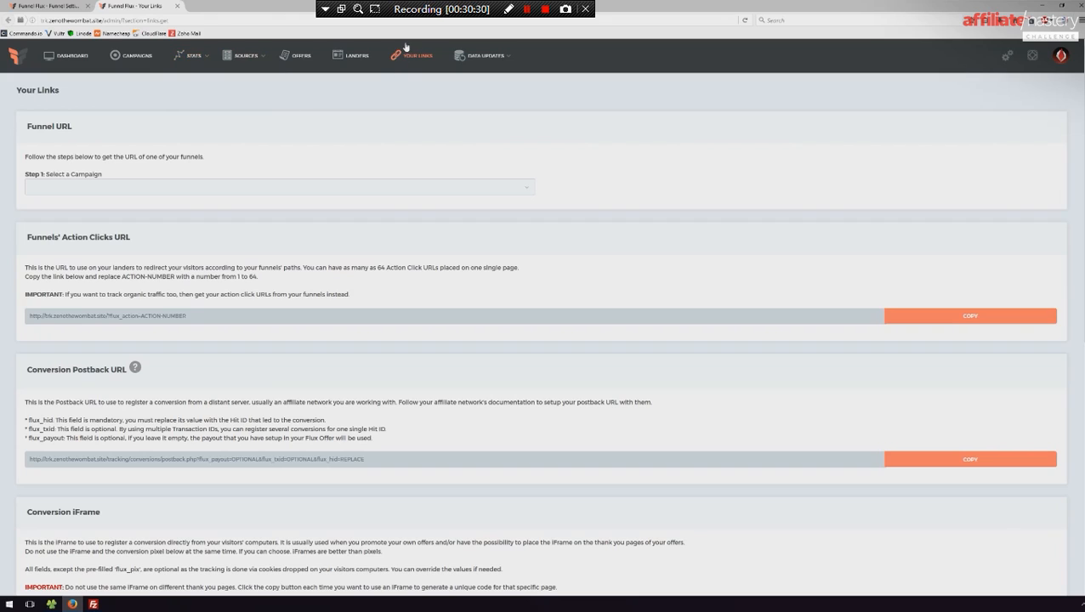
- Generate the funnel URL for the Test Demonstration campaign's Default Funnel with Facebook Ads as the traffic source
left_click(132, 183)
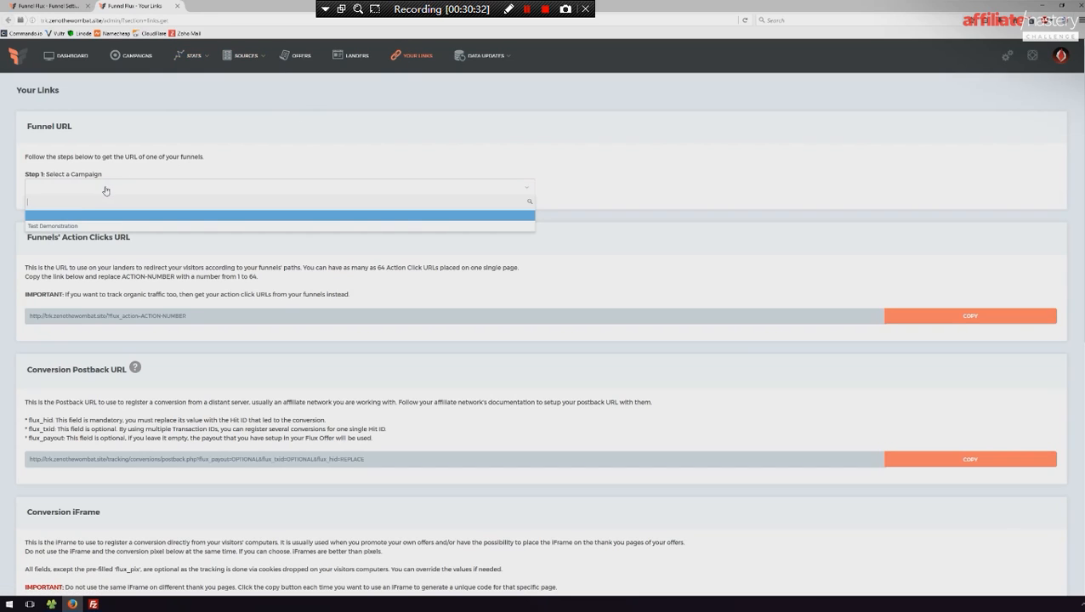
left_click(58, 226)
left_click(673, 186)
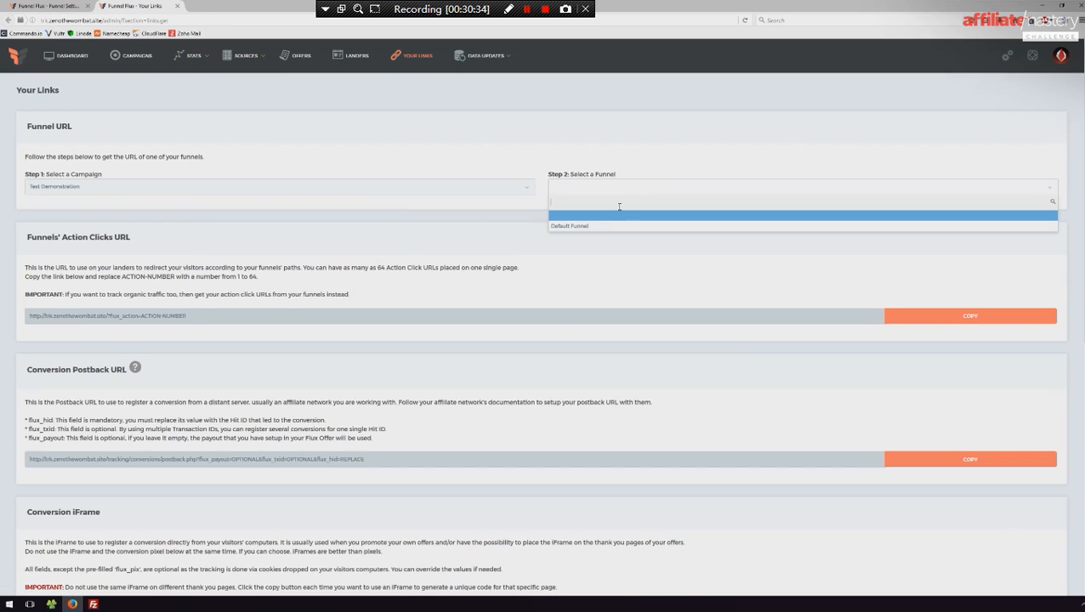
left_click(577, 226)
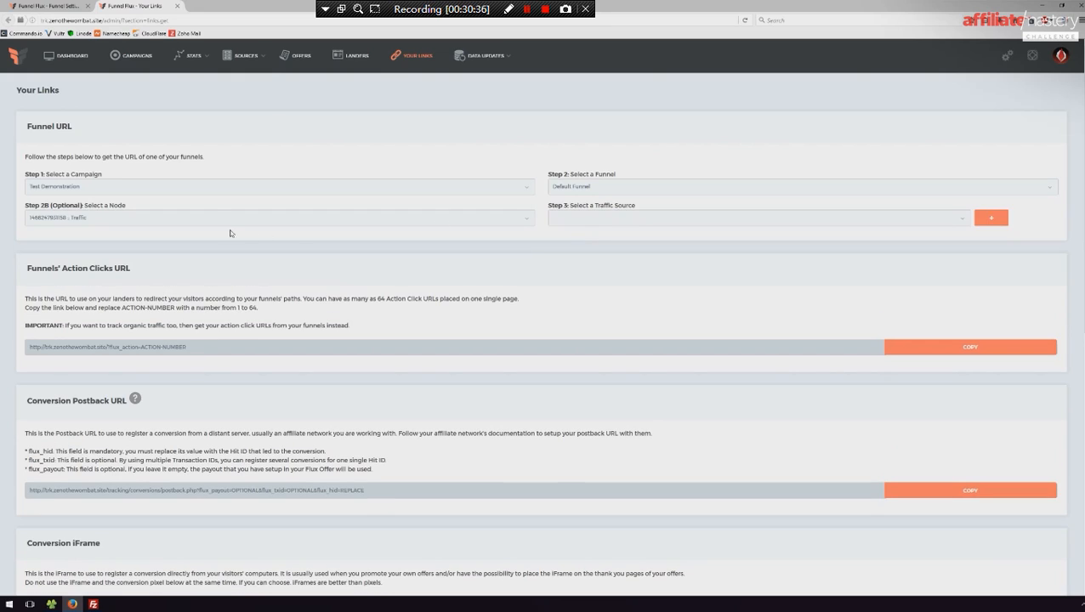
mouse_move(188, 58)
left_click(695, 225)
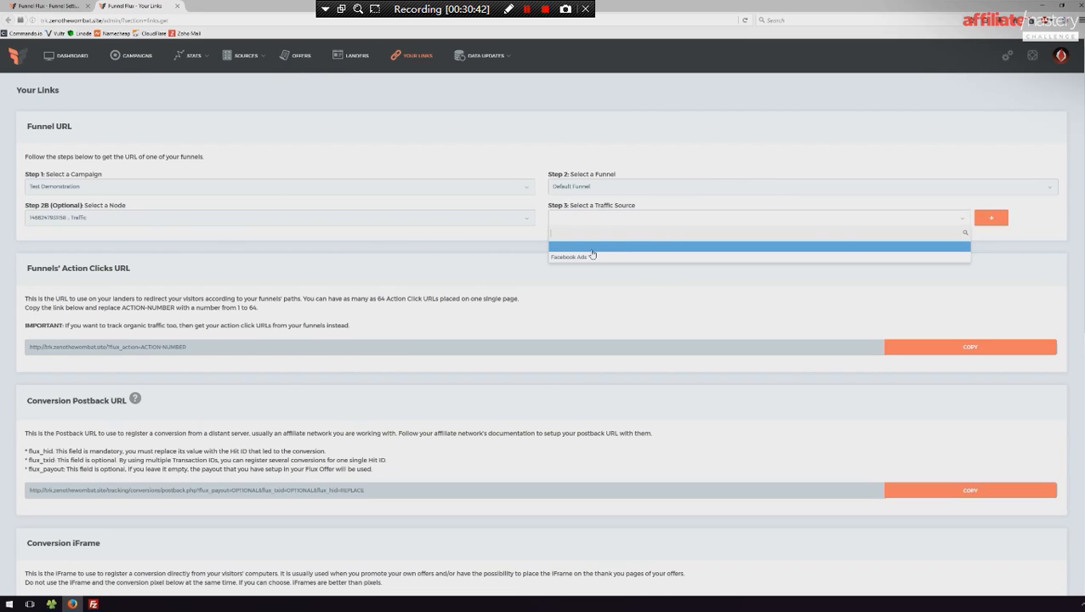
left_click(587, 253)
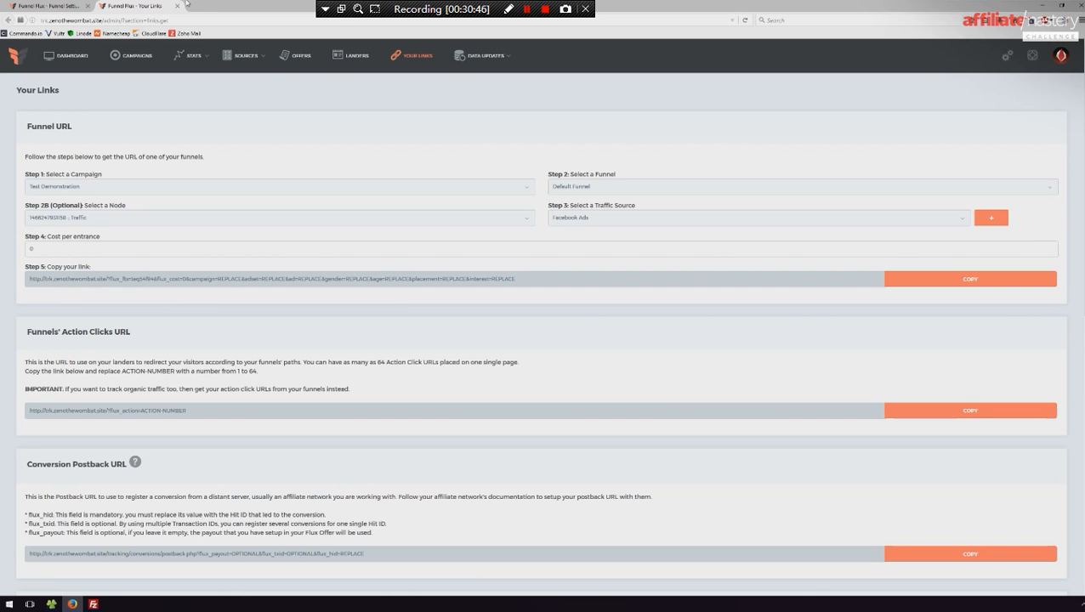
left_click(70, 6)
left_click(128, 6)
- Review the action click, postback, iFrame, pixel and Clickbank sections of Your Links, and close that page to return to the funnel editor
scroll(293, 200, "down", 2)
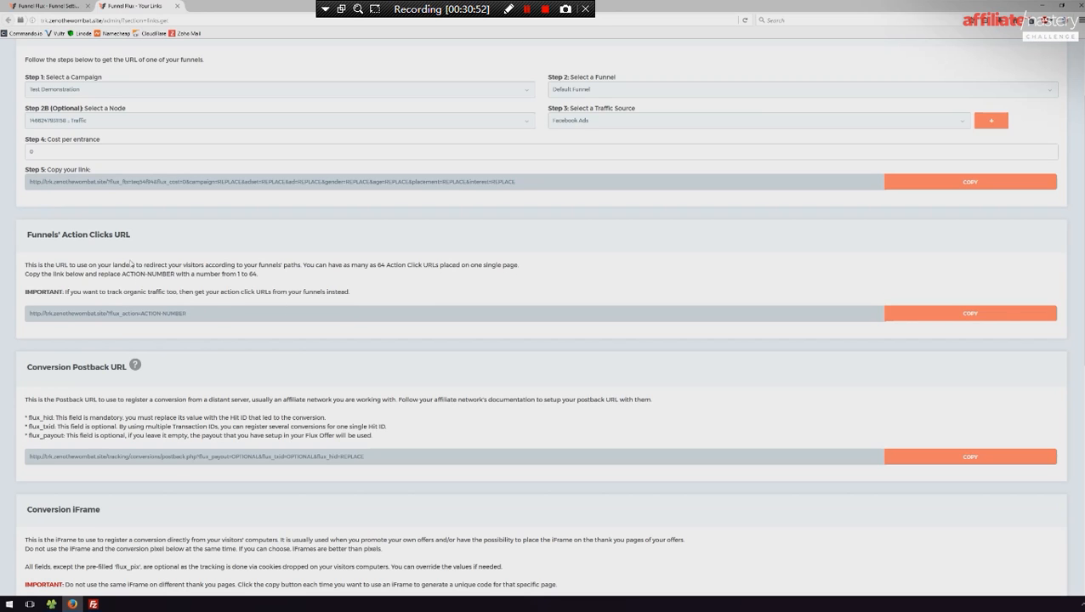
scroll(249, 290, "down", 2)
scroll(247, 275, "down", 2)
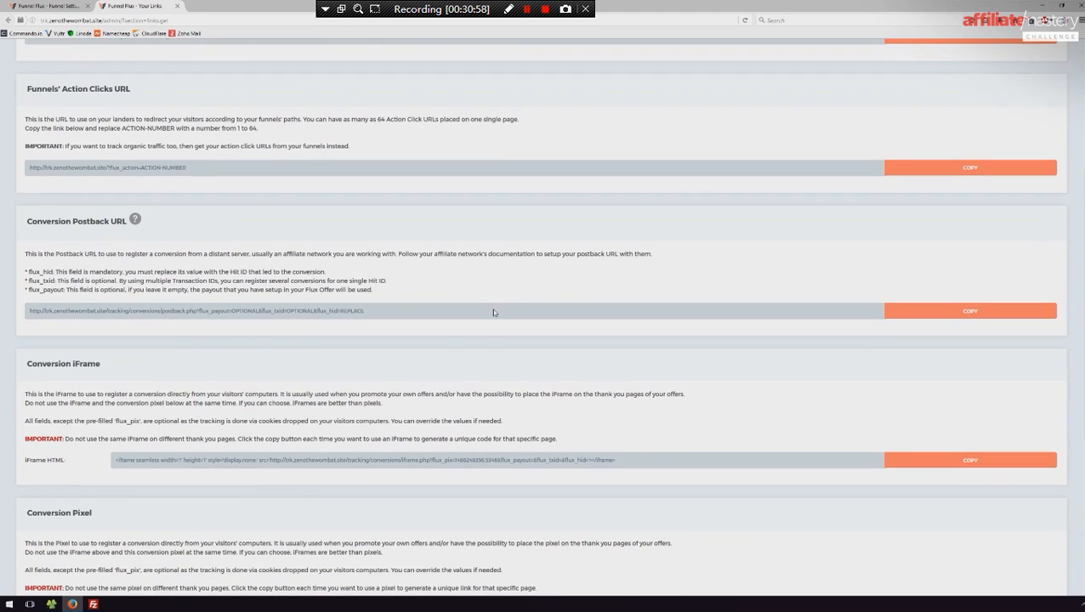
scroll(458, 358, "down", 3)
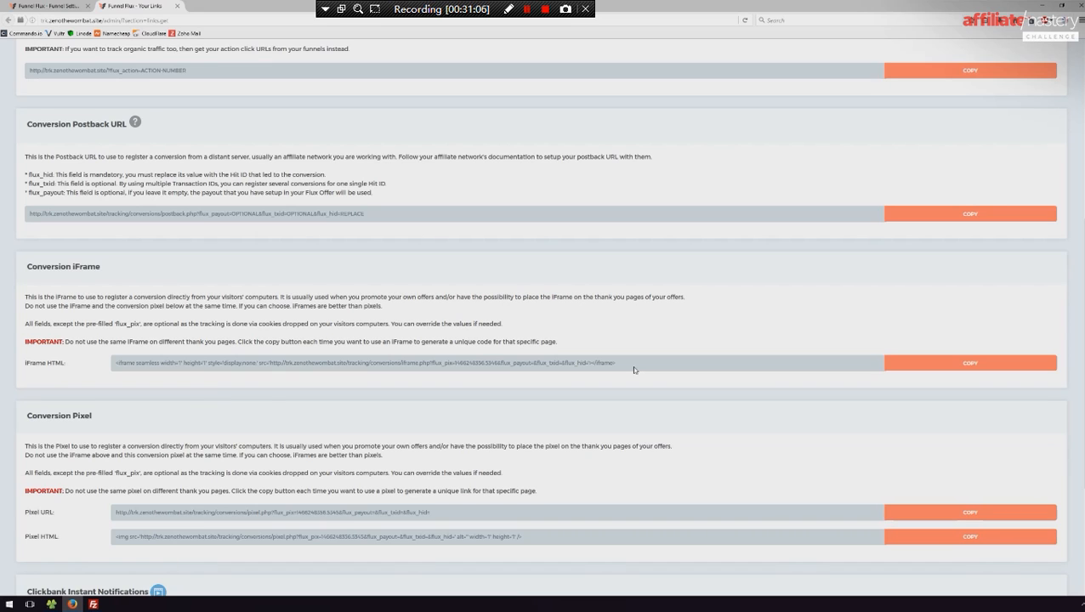
scroll(634, 370, "down", 5)
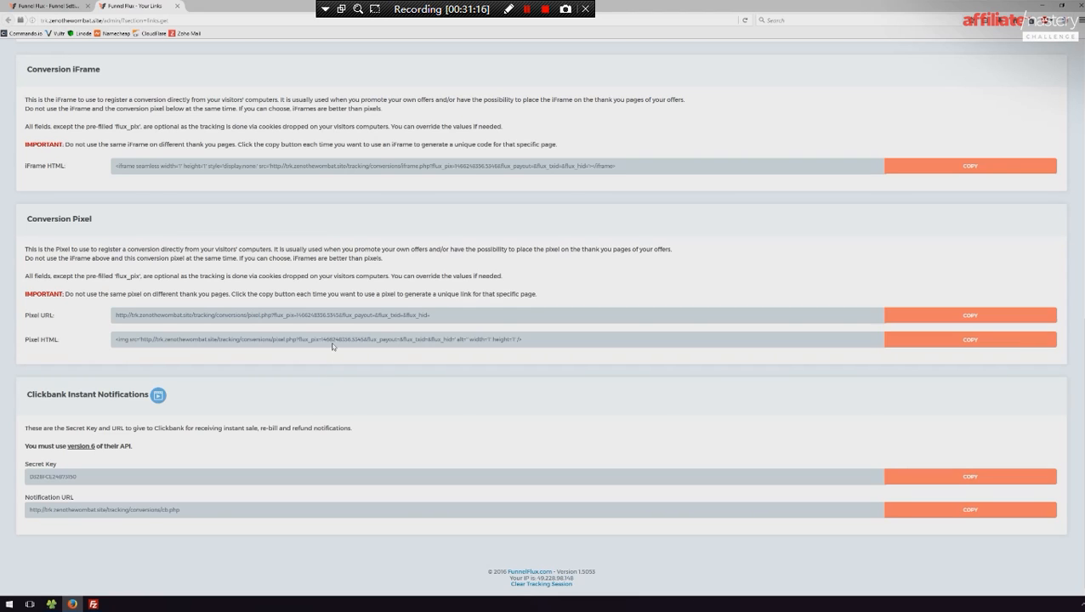
scroll(333, 346, "up", 10)
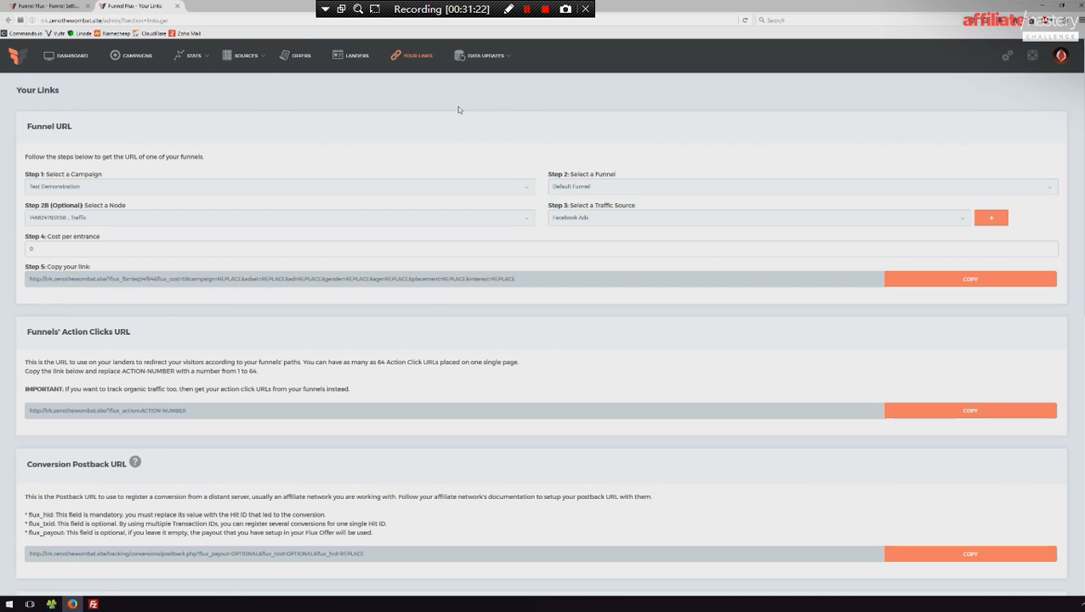
scroll(497, 195, "down", 1)
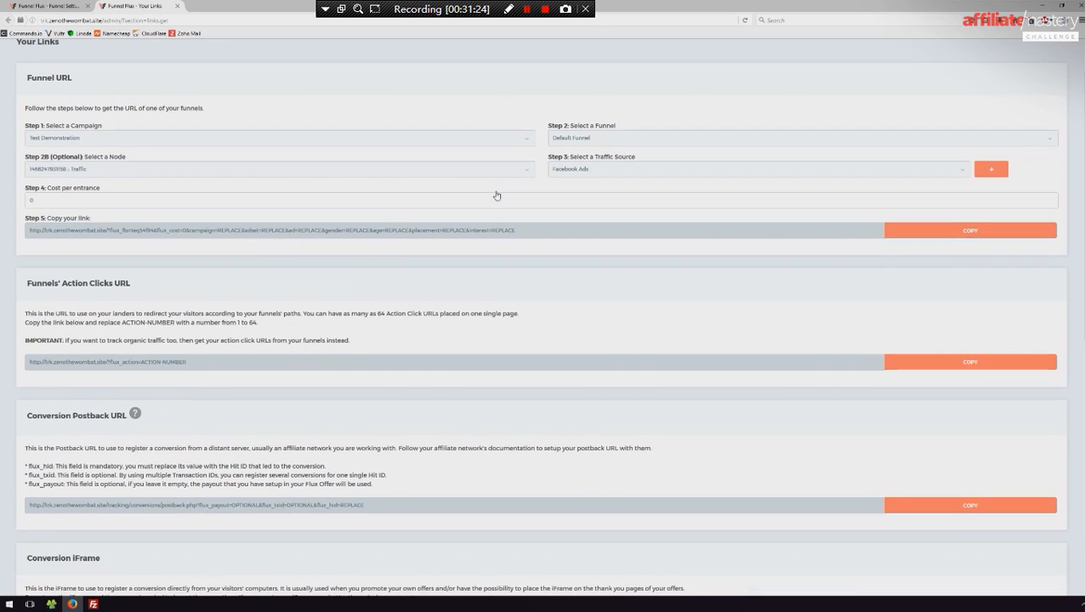
scroll(497, 195, "up", 1)
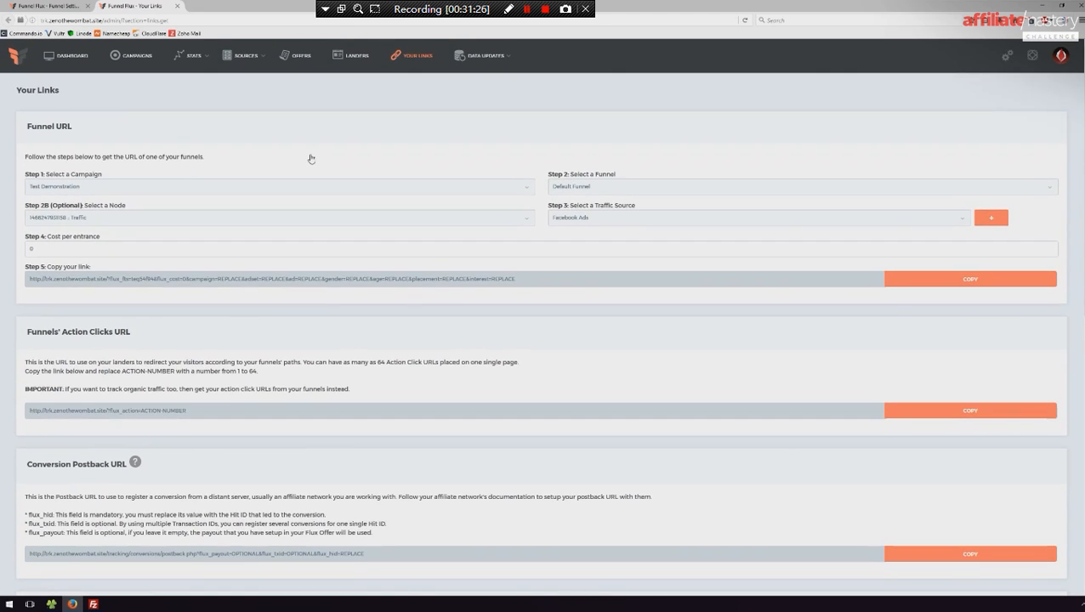
middle_click(151, 4)
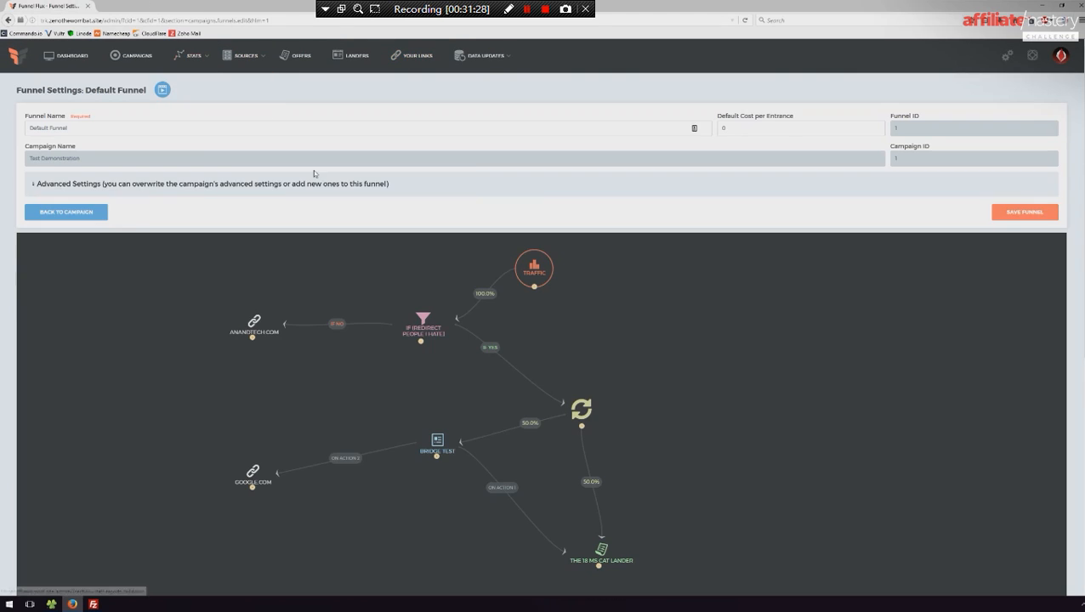
- Copy the Traffic node's funnel URL for the Facebook Ads source and close the node's dialog
left_click(546, 273)
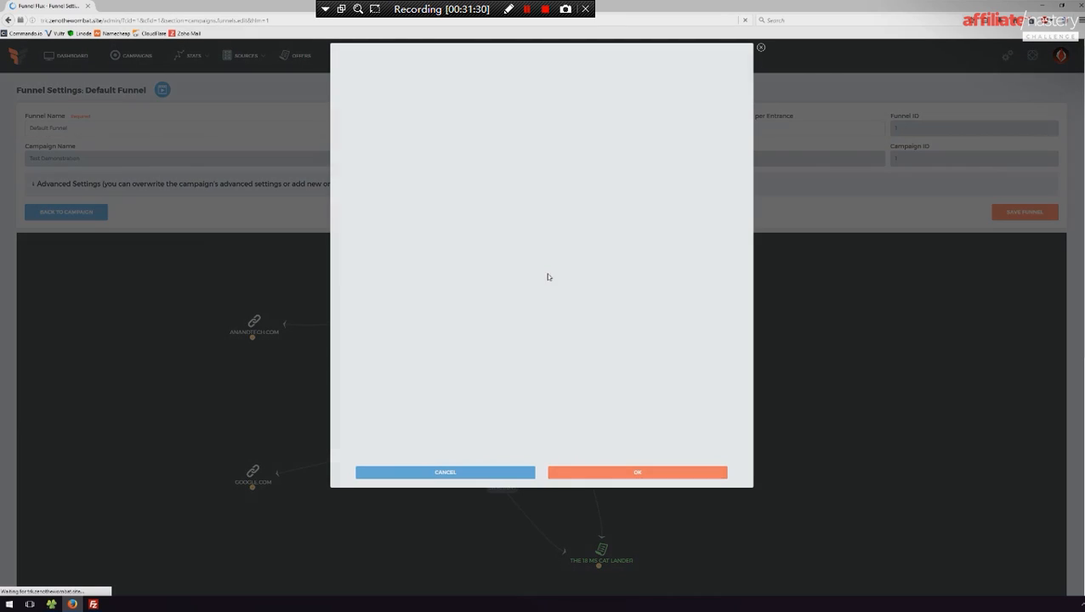
left_click(664, 167)
left_click(609, 201)
left_click(681, 222)
left_click(480, 473)
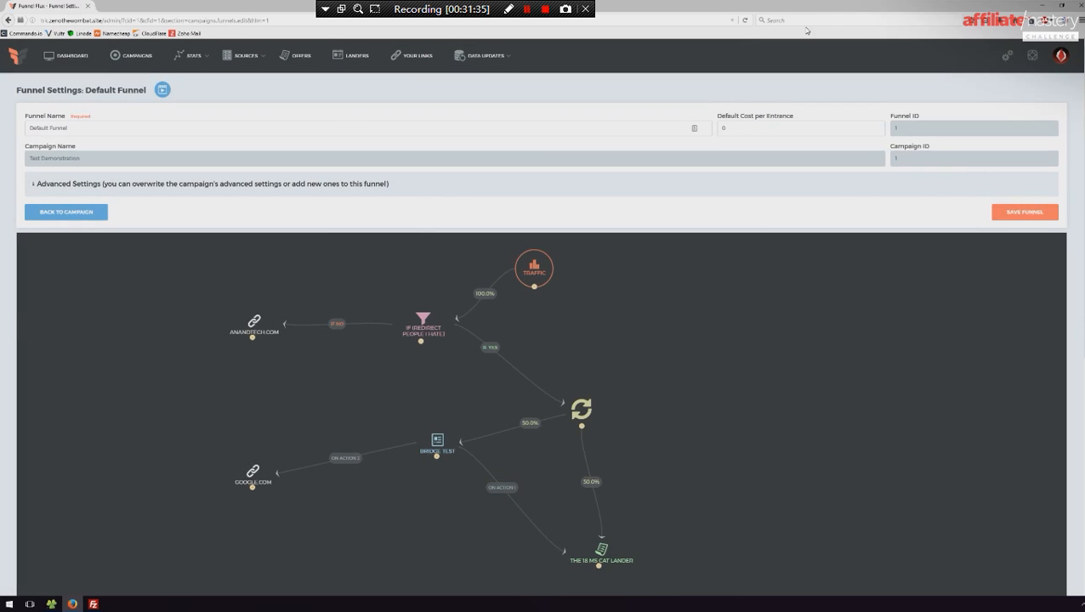
- Paste the funnel URL into the browser address, set its age parameter to 31 and remove the other placeholder tracking parameters
left_click(358, 19)
type("http://trk.zenothewombat.site/?flux_fts=teq54f94&flux_cost=0&campaign=REPLACE&adset=REPLACE&ad=REPLACE&gender=REPLACE&age=REPLACE&placement=REPLACE&interest=REPLACE")
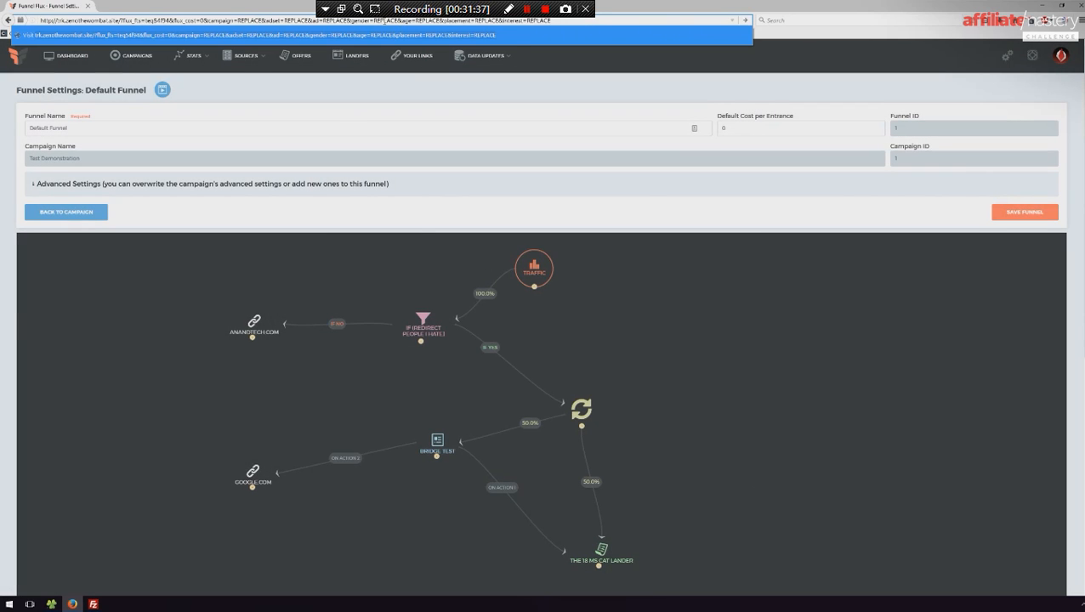
left_click(402, 21)
double_click(426, 21)
type("31")
left_click_drag(535, 20, 207, 21)
key("BackSpace")
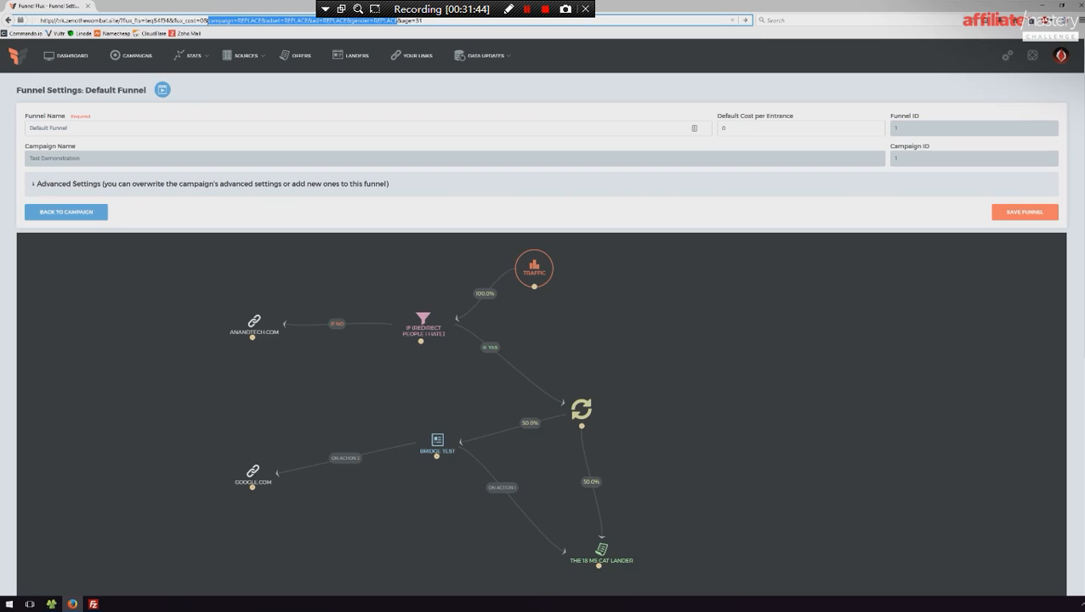
key("BackSpace")
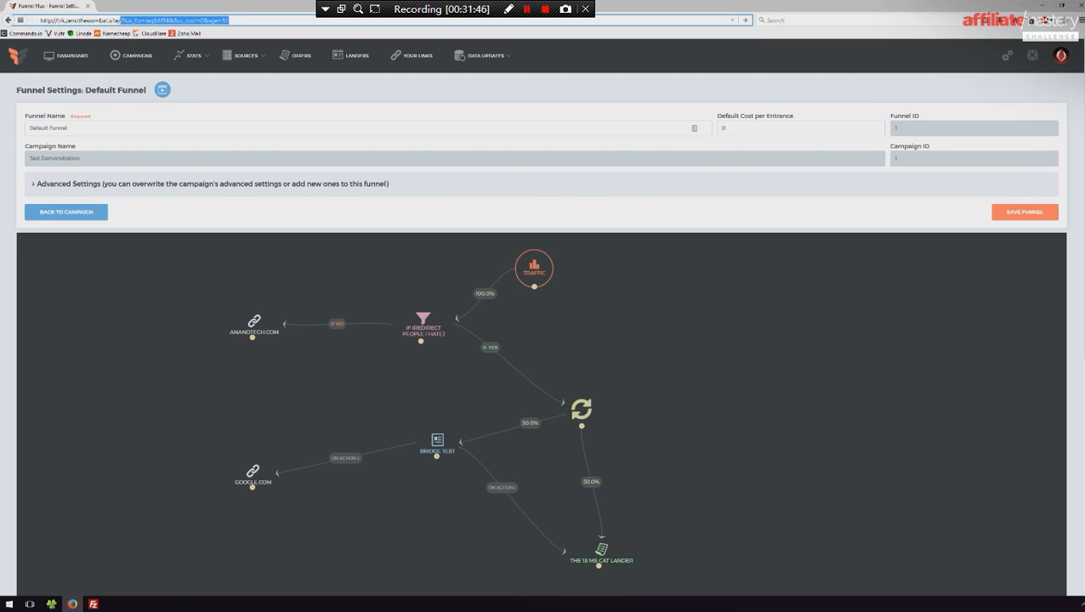
- Copy the shortened age=31 funnel URL into the browser's search box and reload the funnel editor page
key("ctrl+a")
left_click(912, 19)
type("http://trk.zenothewombat.site/?flux_fts=teq54f94&flux_cost=0&age=31")
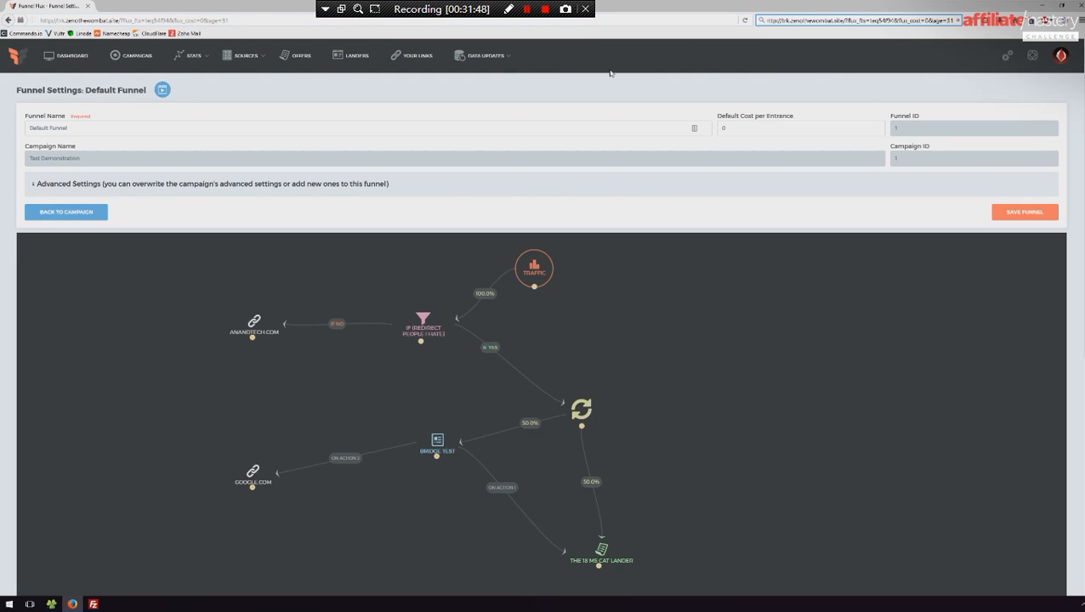
left_click(204, 19)
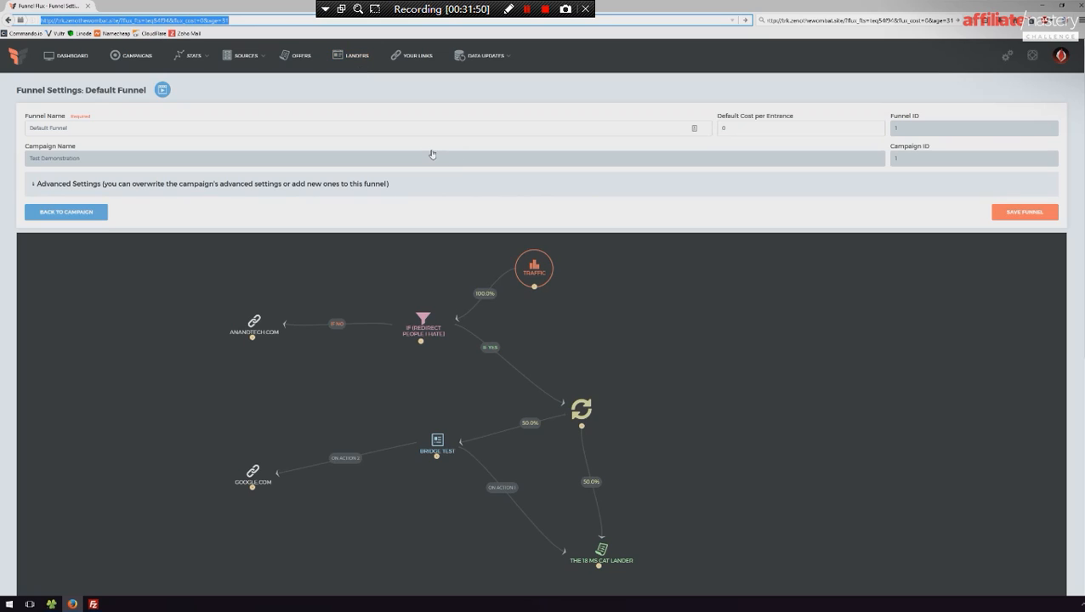
key("F5")
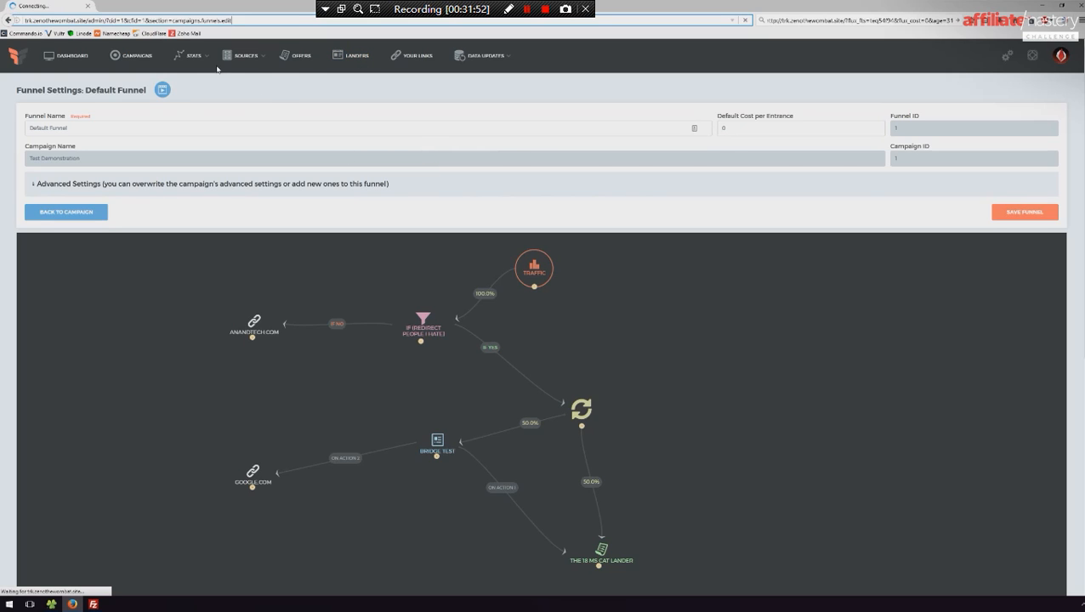
- Open the drill-down tree report for the Test Demonstration campaign from the campaign list
mouse_move(203, 65)
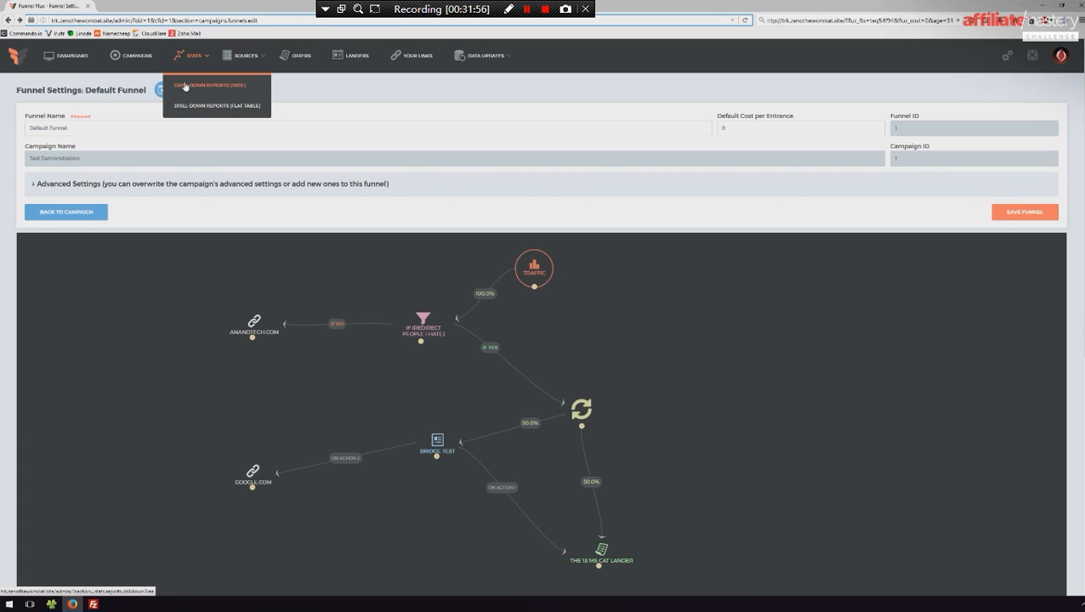
left_click(200, 86)
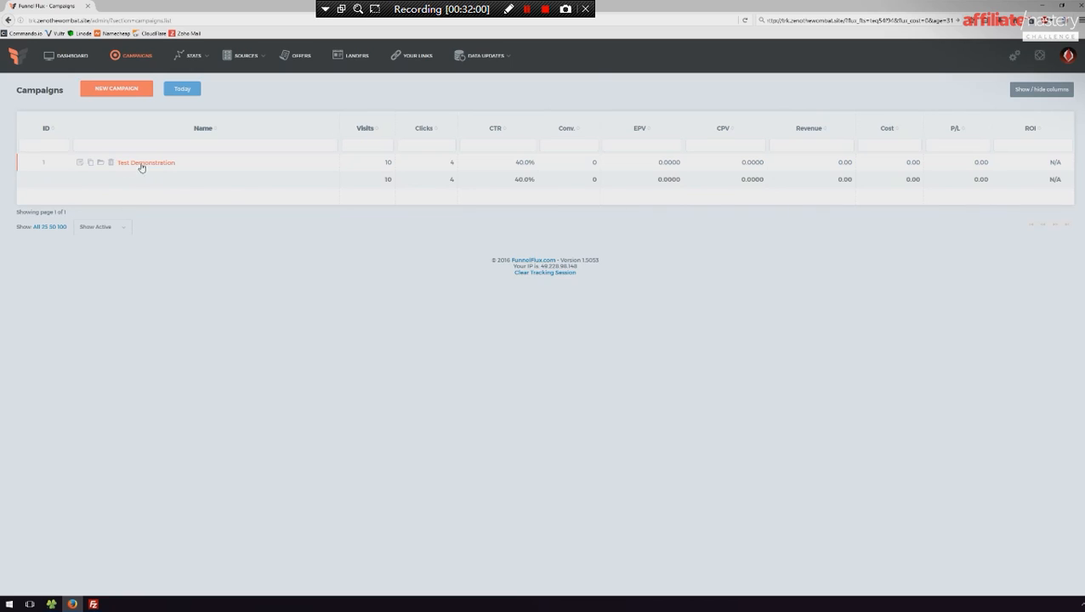
left_click(134, 163)
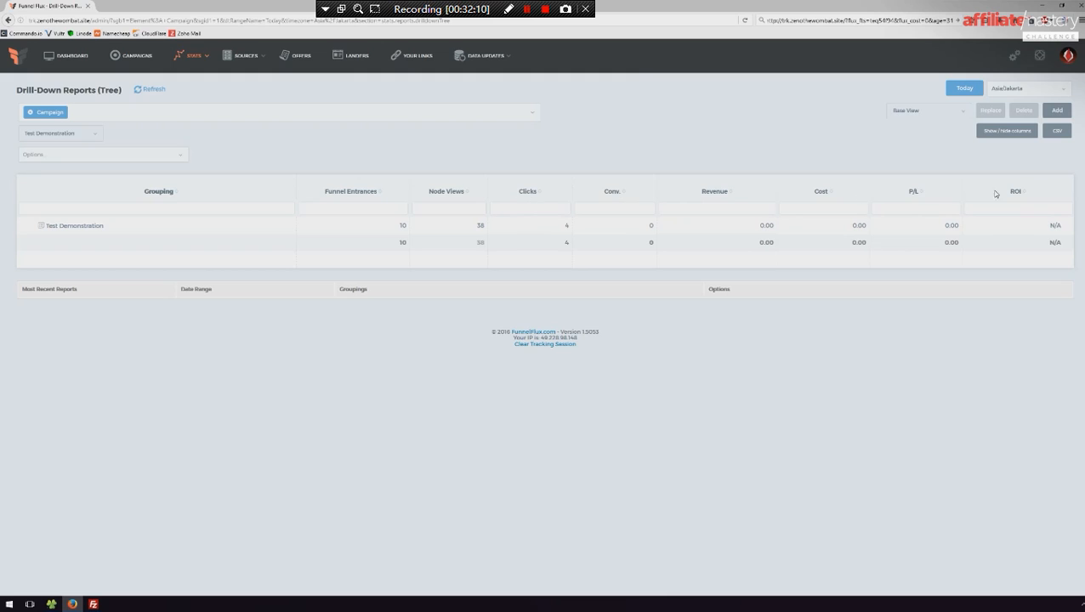
- Check the report's available views and time zone choices without changing either
left_click(931, 112)
left_click(828, 120)
left_click(1036, 87)
left_click(463, 169)
- Try the Show Duplicate Clicks and Show Filtered Traffic report options, and remove both
left_click(113, 153)
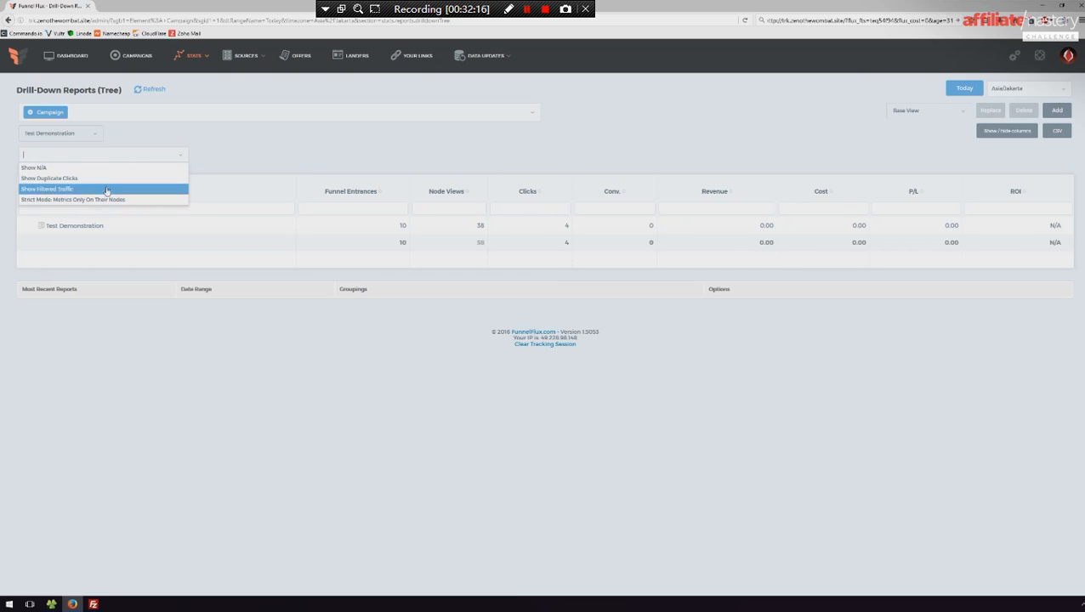
left_click(96, 180)
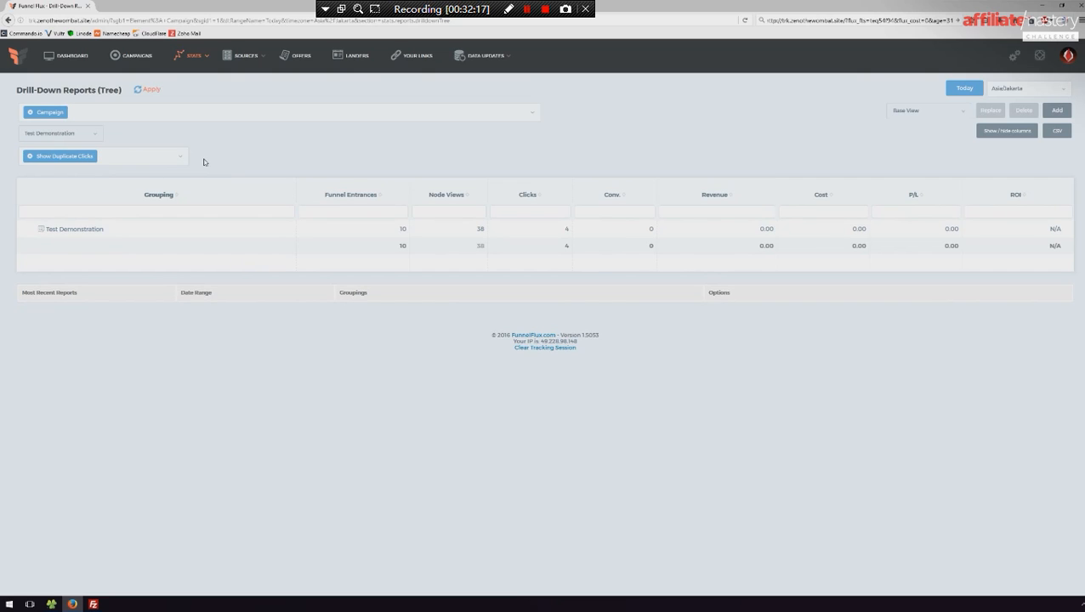
left_click(122, 156)
left_click(198, 154)
left_click(145, 157)
left_click(112, 181)
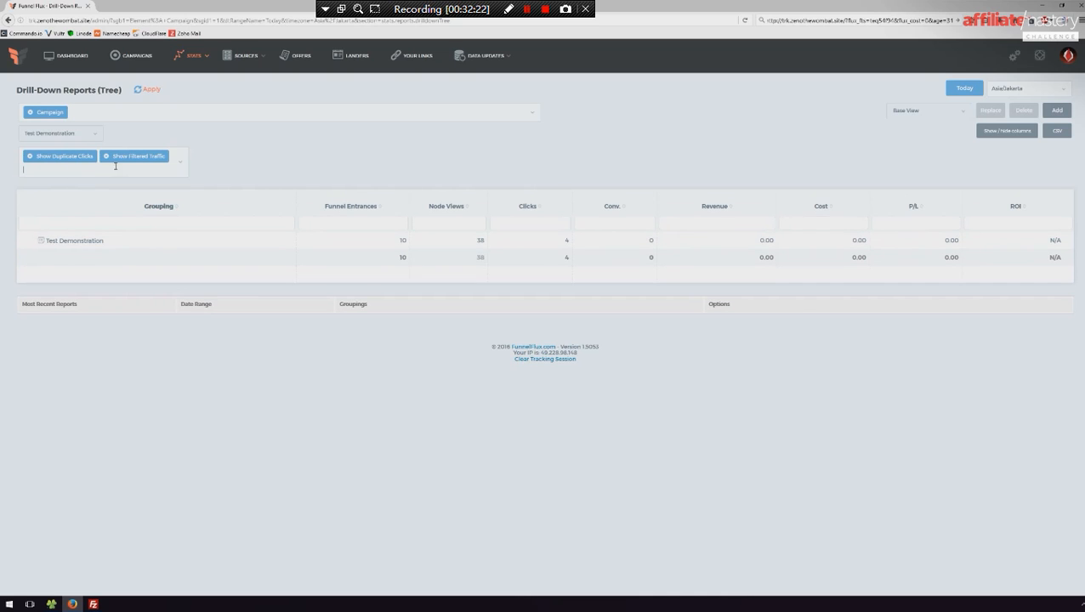
left_click(30, 157)
left_click(30, 156)
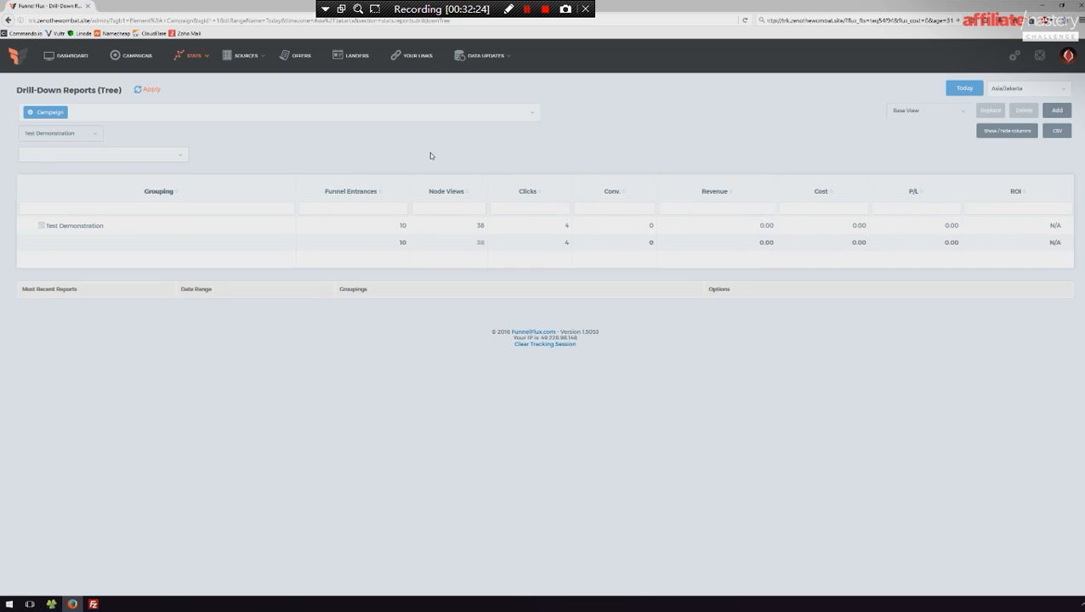
- Add the Unique Entrances column to the drill-down report table
left_click(1005, 133)
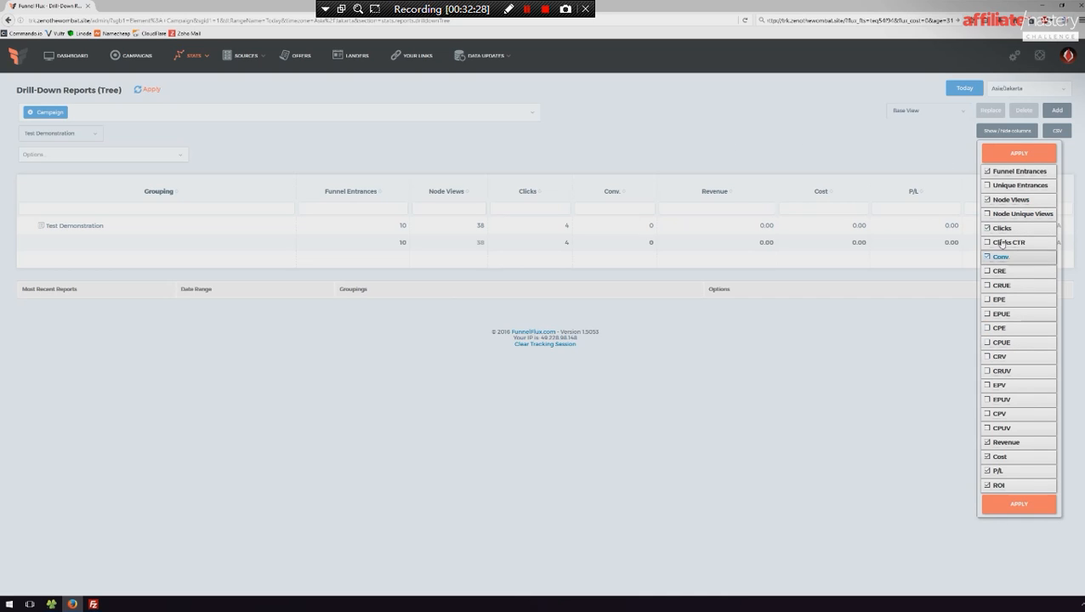
left_click(988, 186)
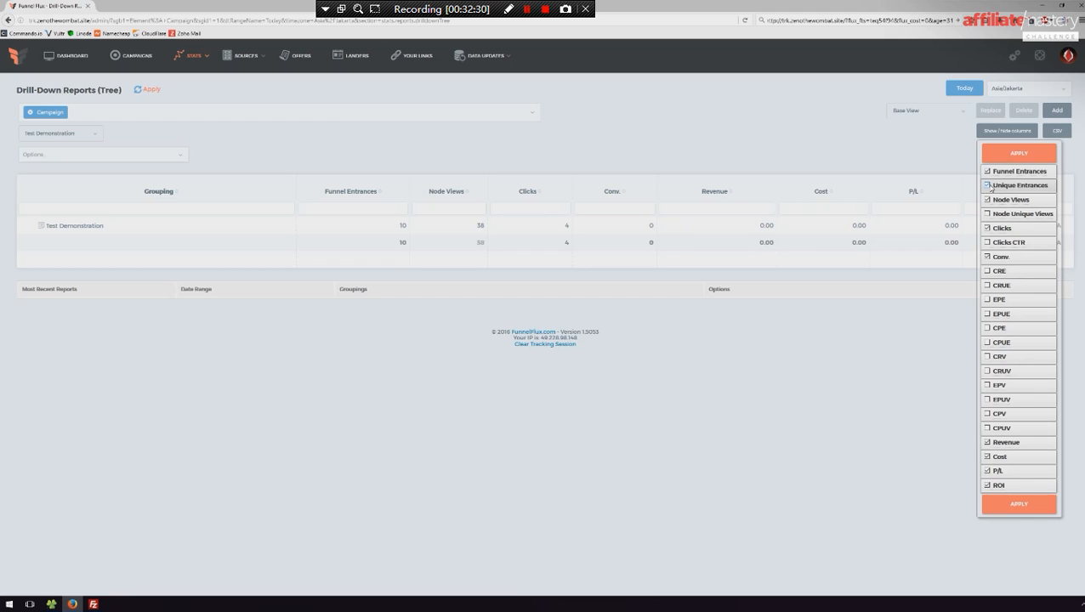
left_click(1019, 502)
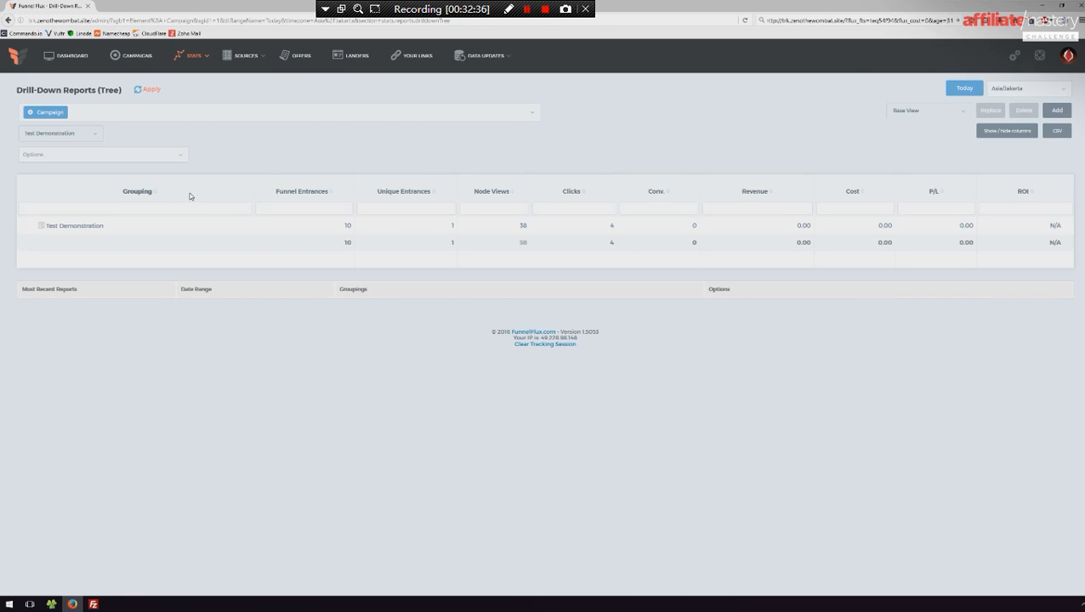
- Select the Show Duplicate Clicks report option once more and clear it
left_click(121, 156)
left_click(65, 178)
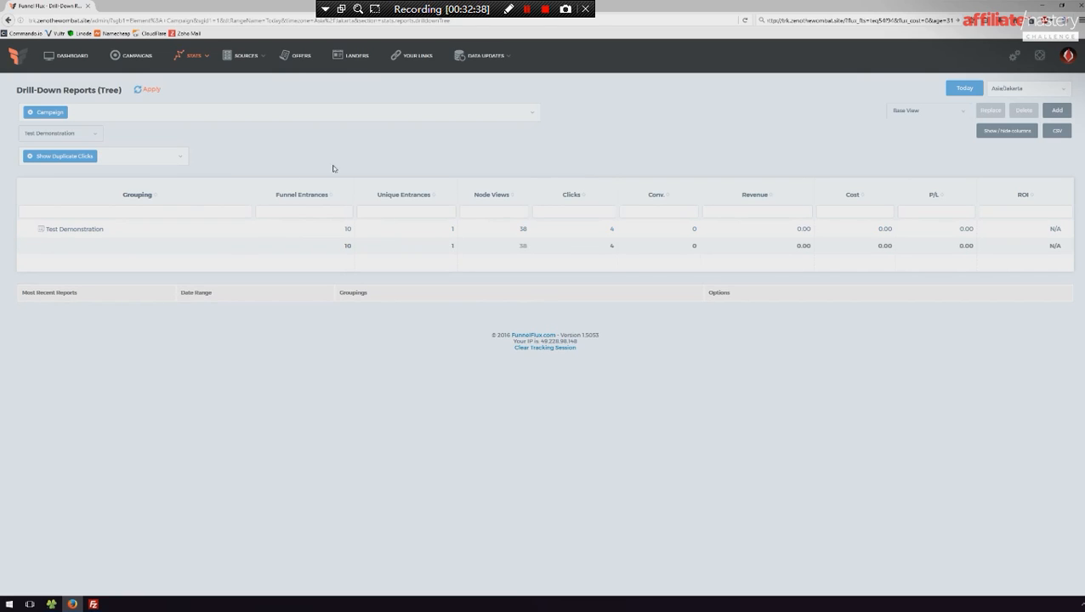
left_click(31, 157)
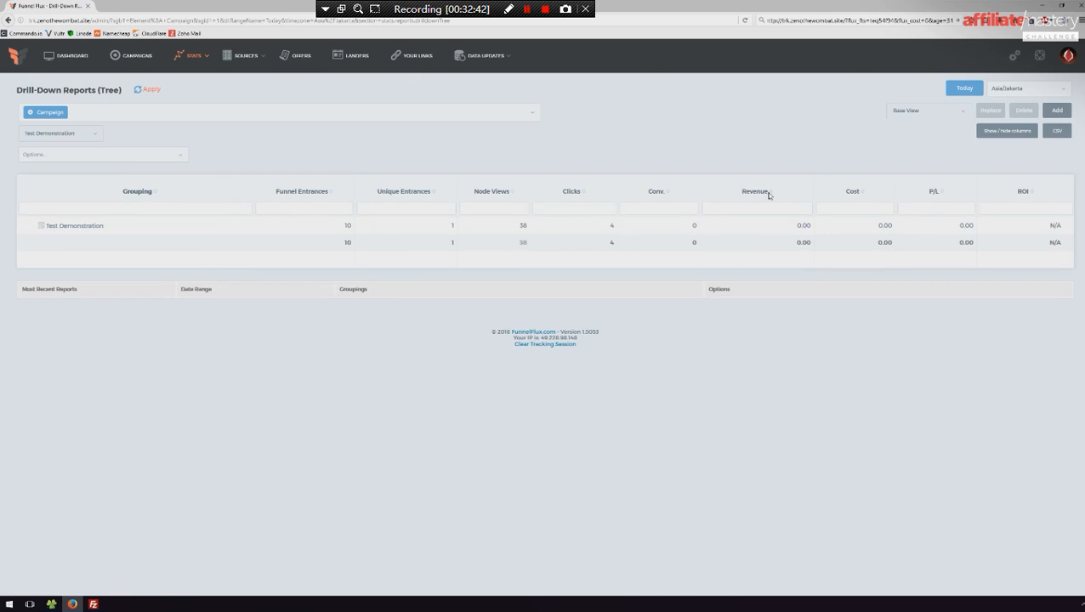
- View the Test Demonstration campaign's settings from its report row and close them to return to the report
left_click(40, 228)
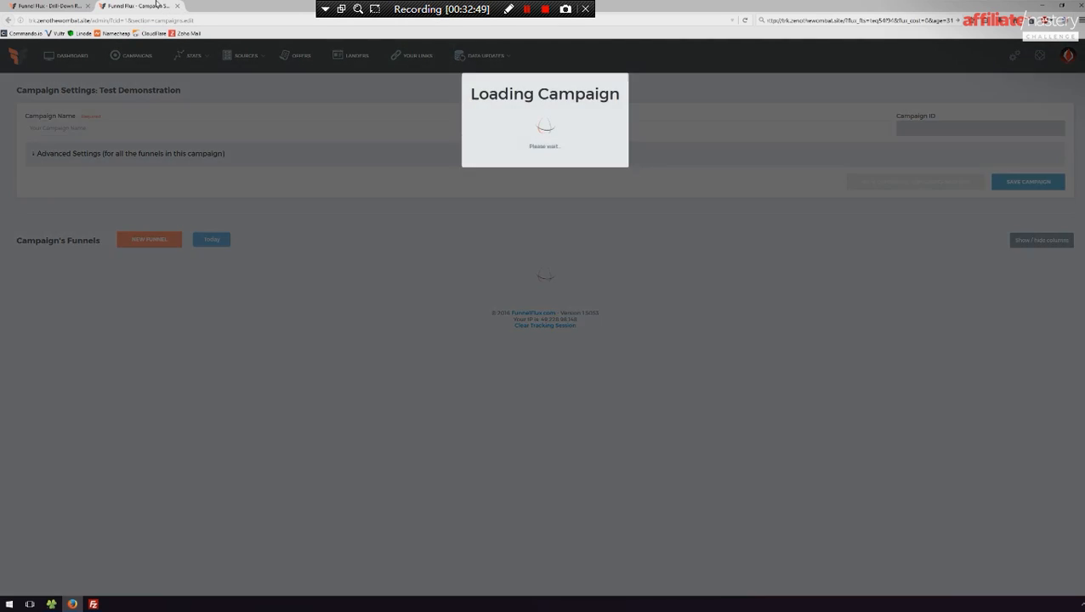
left_click(177, 6)
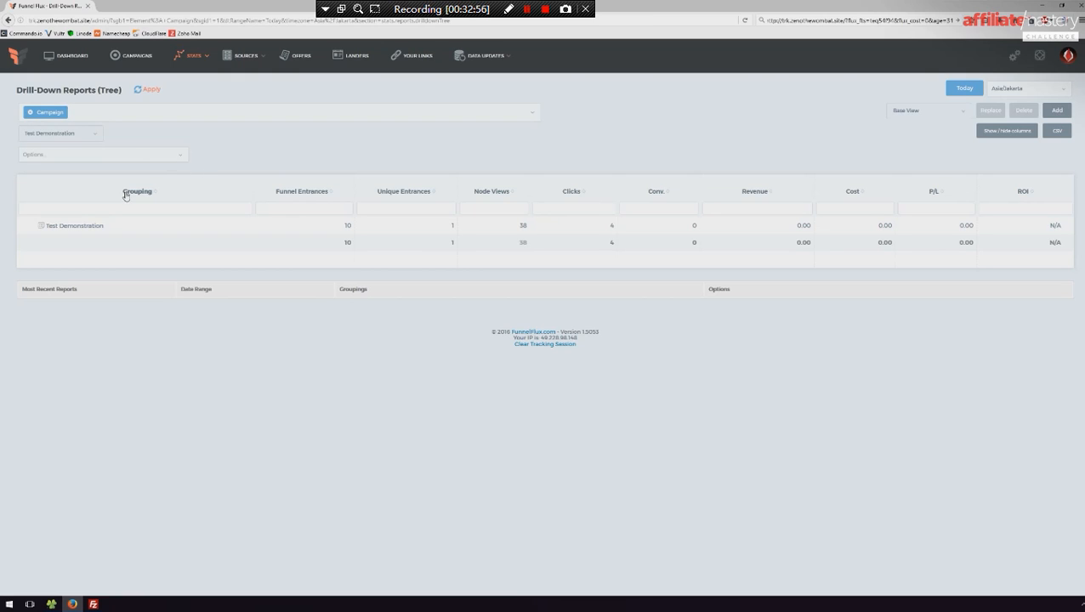
- Remove the Campaign grouping from the tree drill-down report and return to the campaigns list
left_click(101, 110)
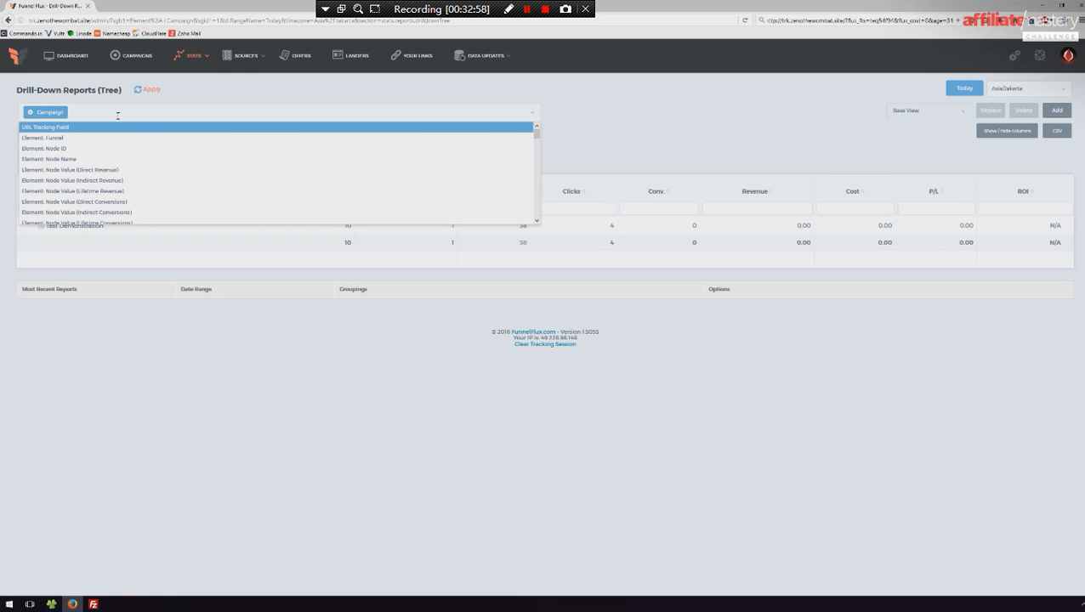
left_click(29, 112)
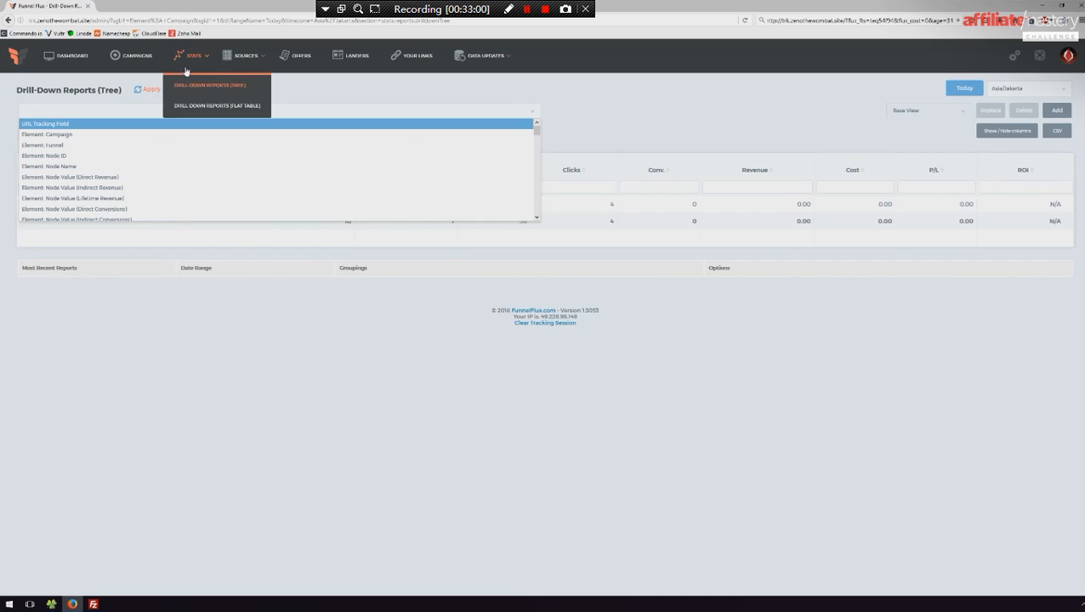
left_click(116, 56)
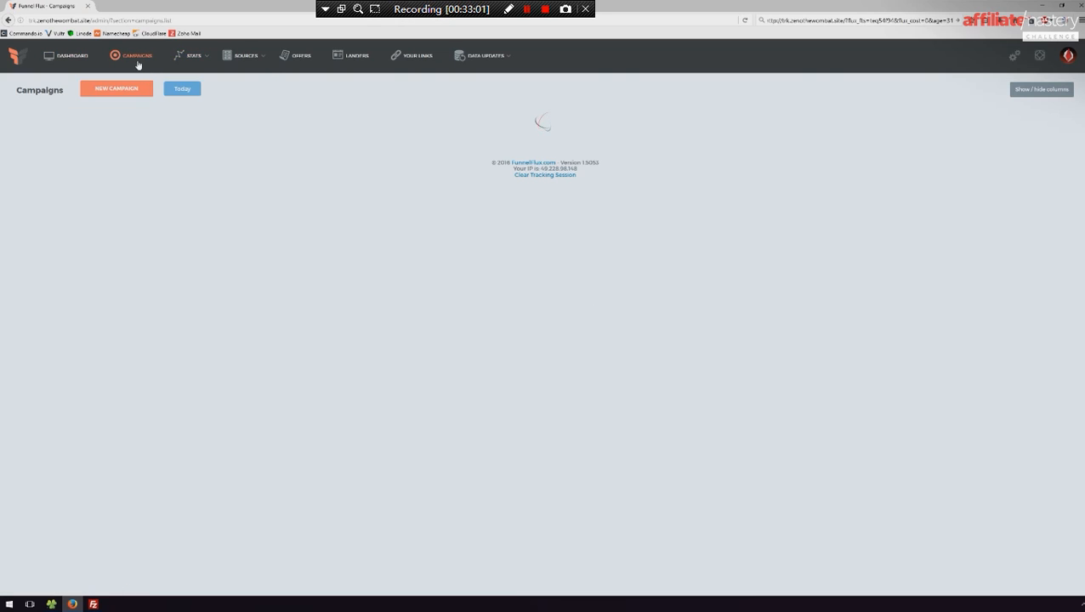
- Open the tree and flat-table drill-down reports in separate browser tabs and view each one
left_click(185, 55)
middle_click(198, 88)
middle_click(205, 108)
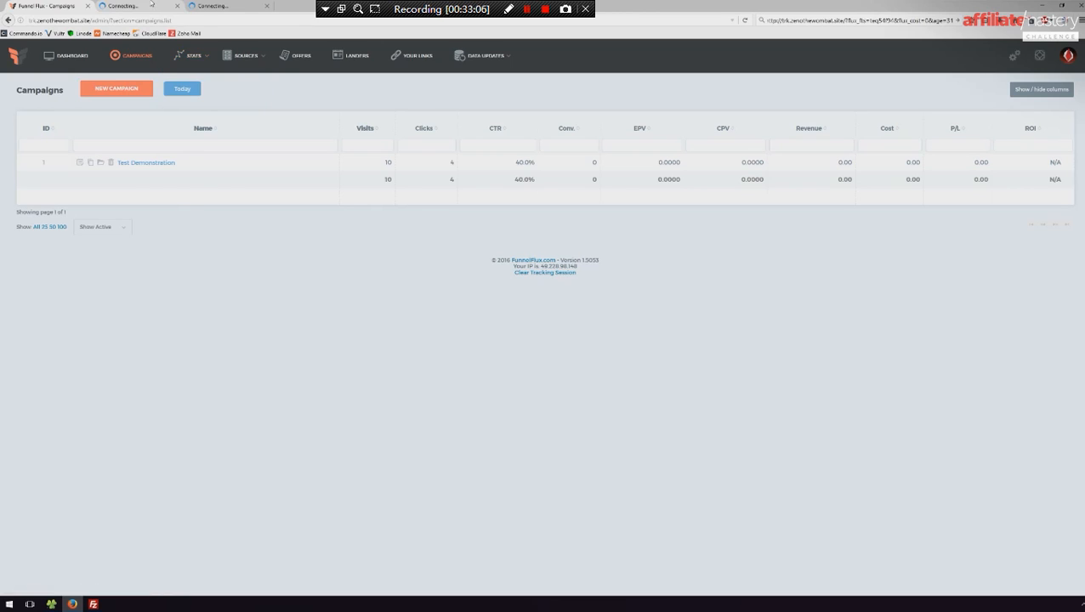
left_click(137, 6)
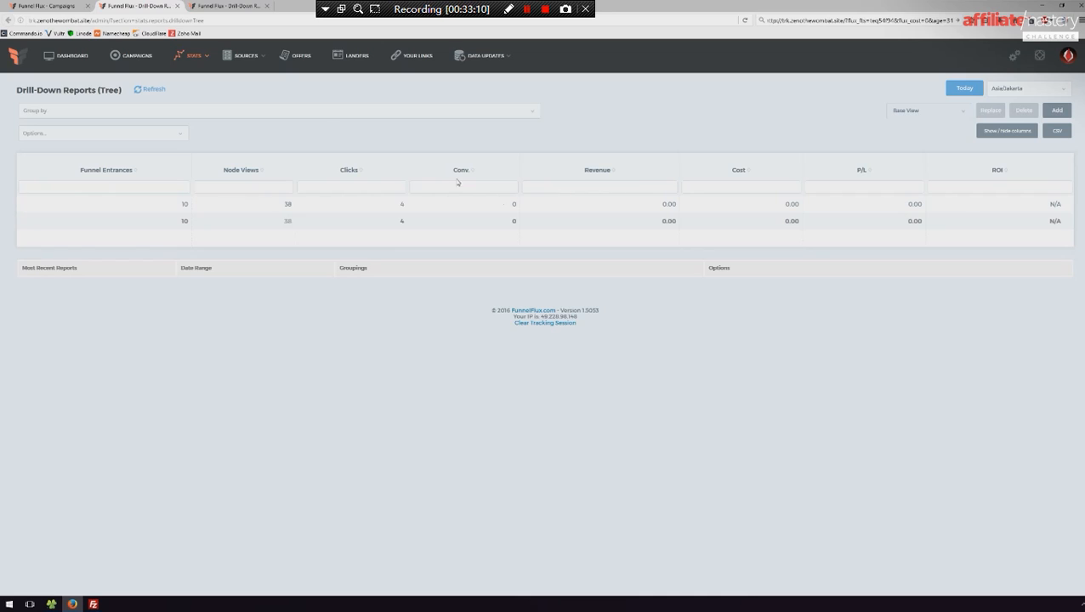
left_click(254, 5)
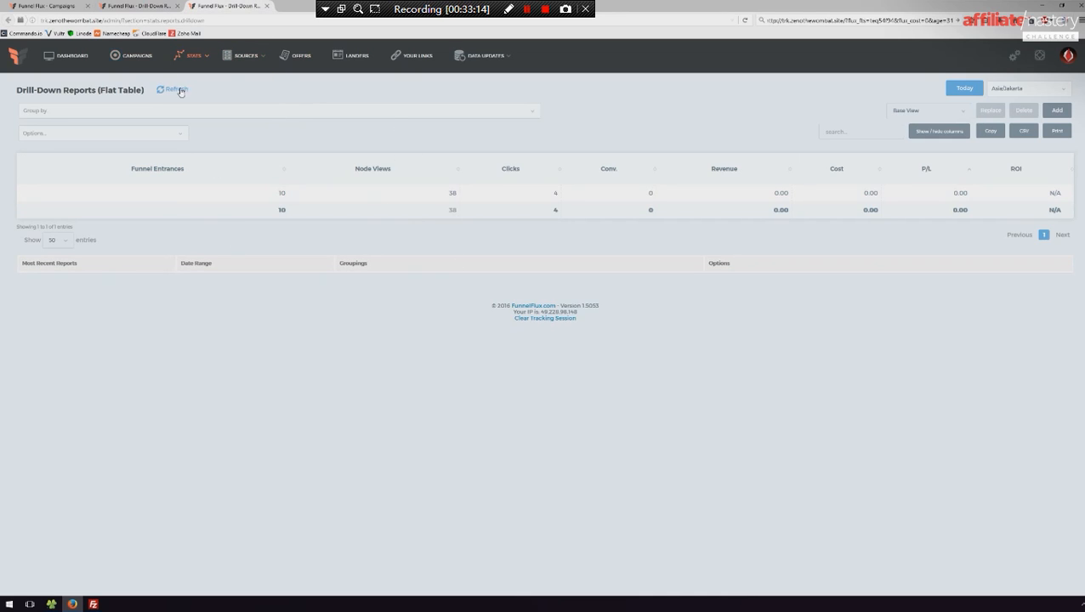
- Group the flat-table drill-down report by Hit: Hit Time, apply it, and look through the listed hits
left_click(95, 112)
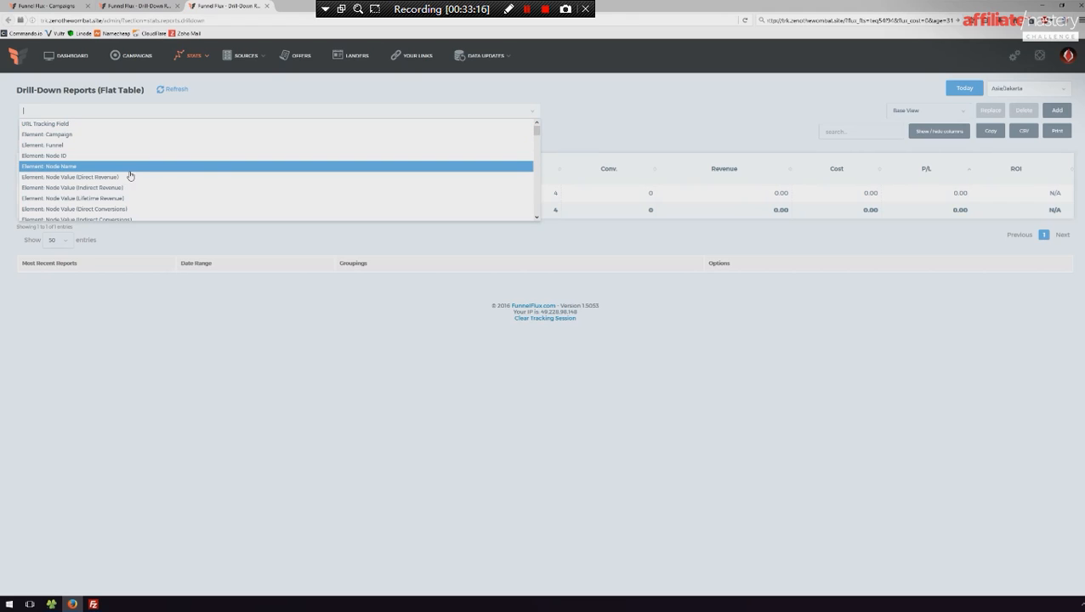
scroll(132, 176, "down", 10)
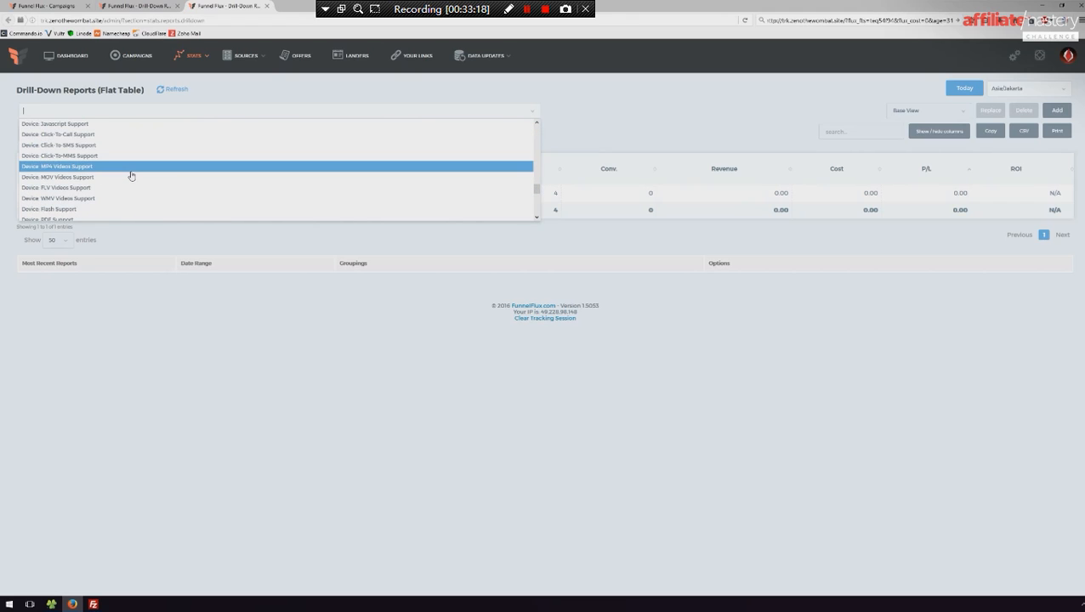
scroll(119, 181, "up", 2)
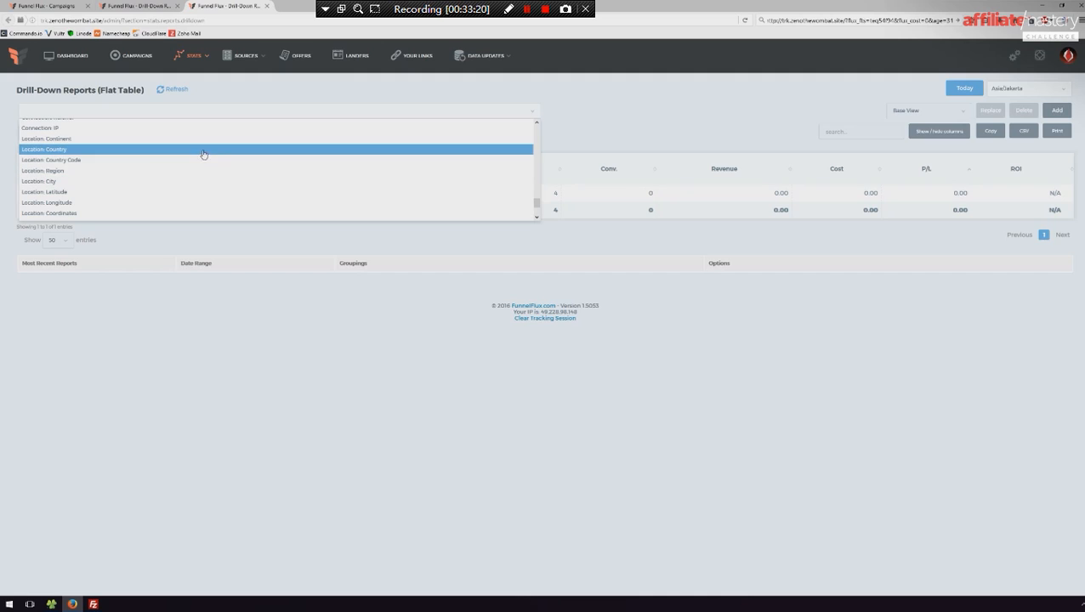
left_click_drag(536, 204, 525, 153)
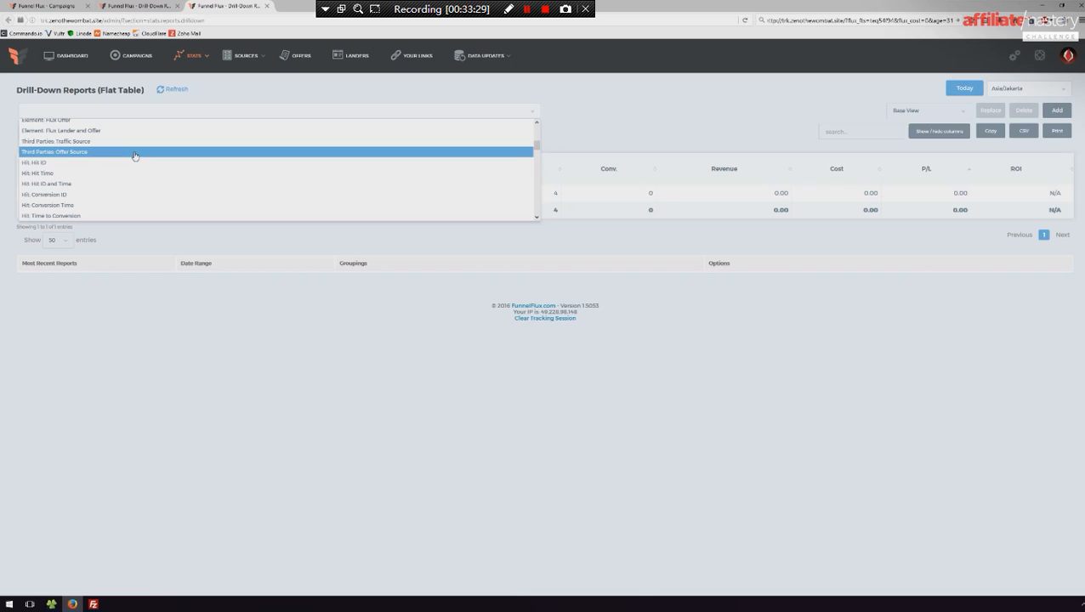
left_click(87, 173)
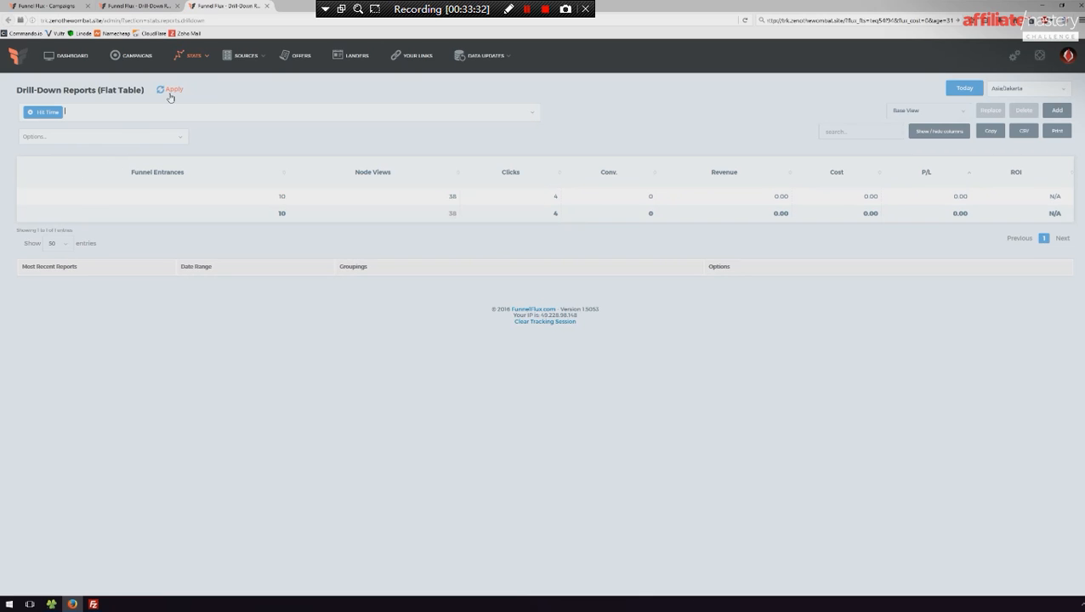
left_click(170, 92)
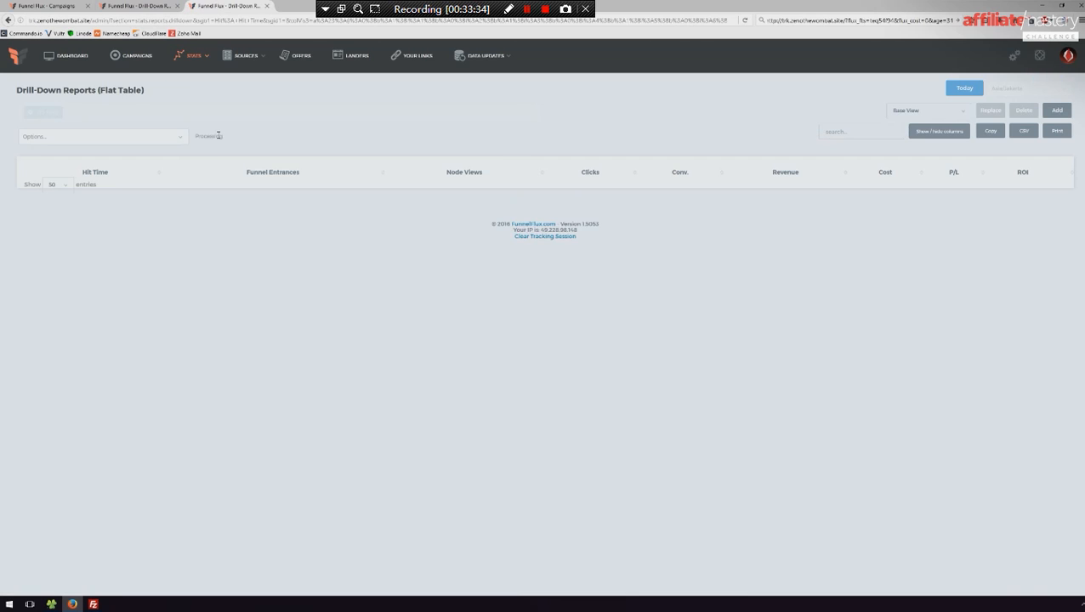
scroll(255, 263, "down", 4)
scroll(271, 278, "down", 2)
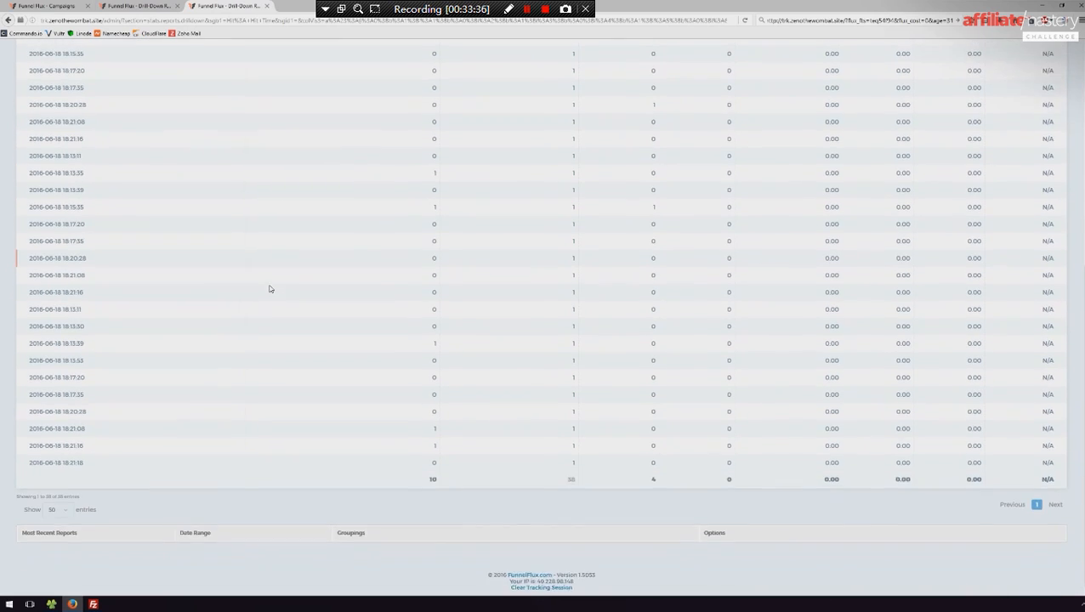
scroll(269, 288, "up", 10)
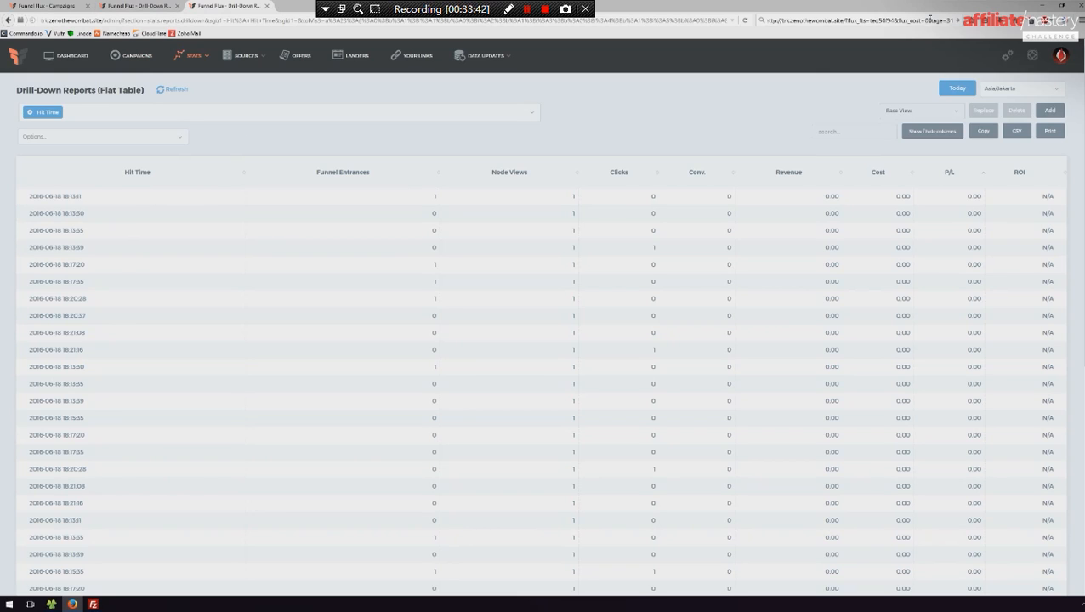
- Copy the campaign's tracking link, visit it in Google Chrome to generate a test hit, and close Chrome
left_click(930, 19)
left_click(10, 604)
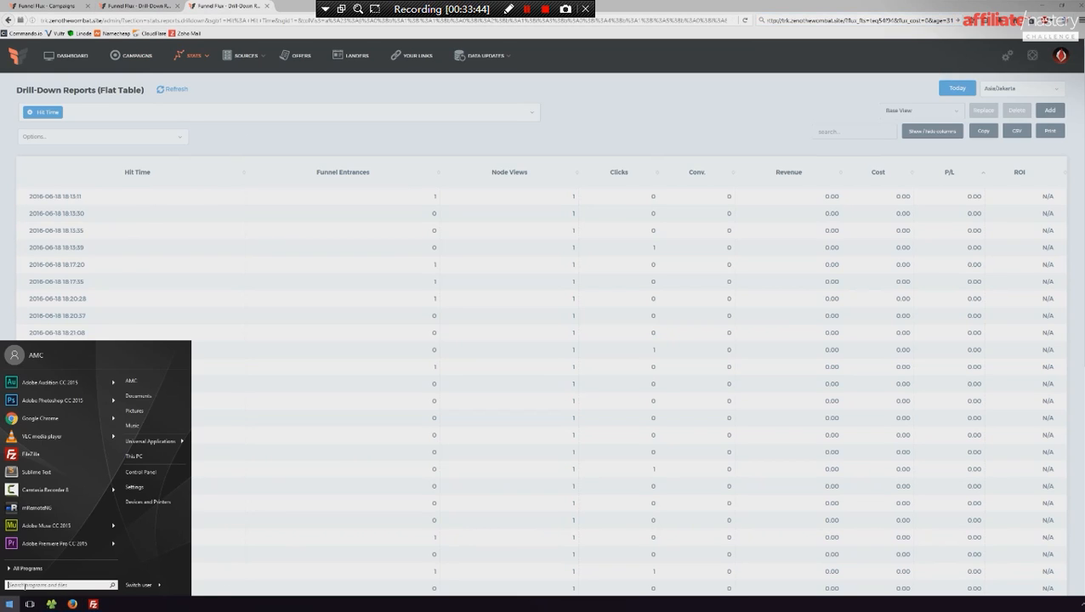
type("chro")
key("Return")
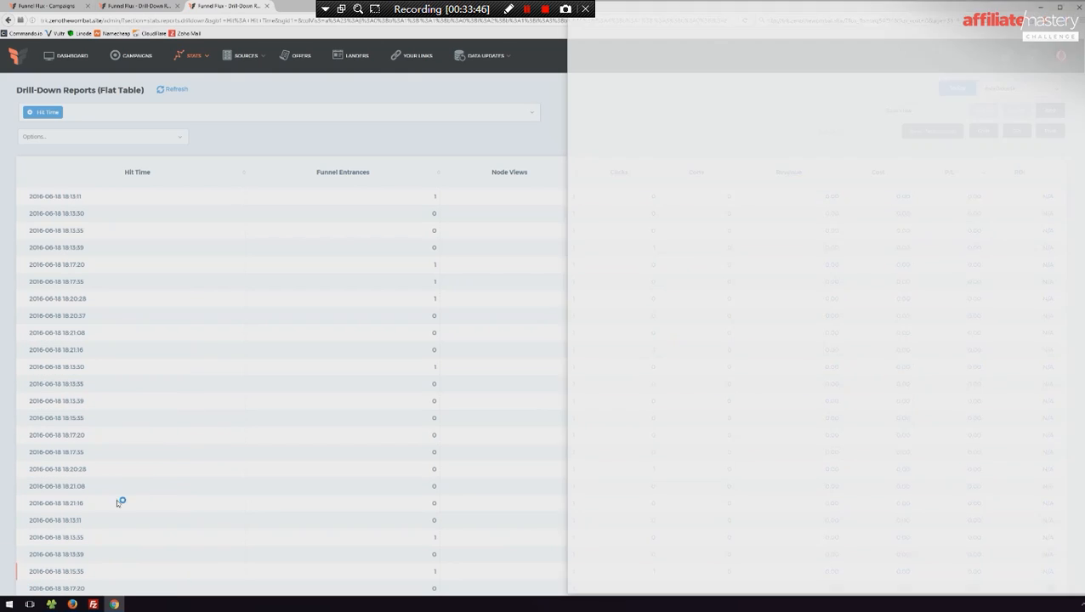
key("ctrl+v")
key("Return")
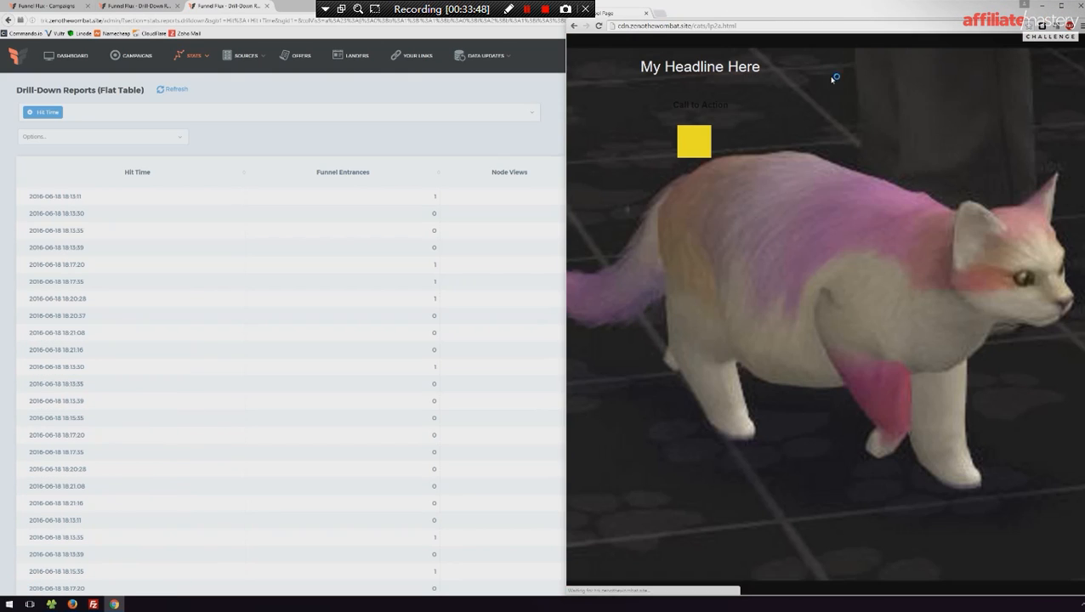
left_click(1079, 6)
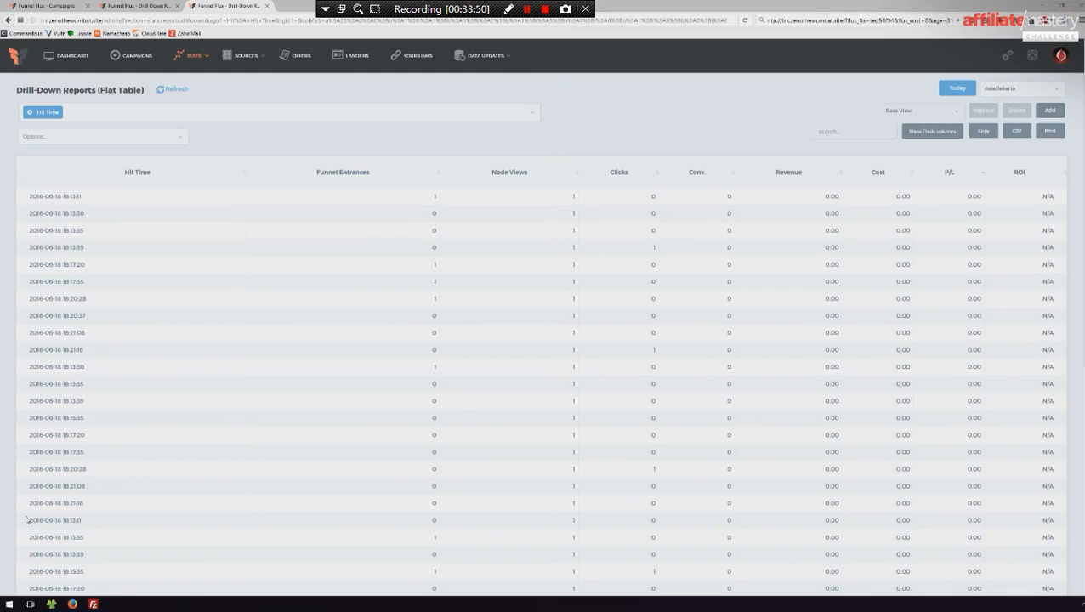
- Launch Internet Explorer, postpone its initial setup, and close the extra Microsoft tab
left_click(10, 604)
type("n")
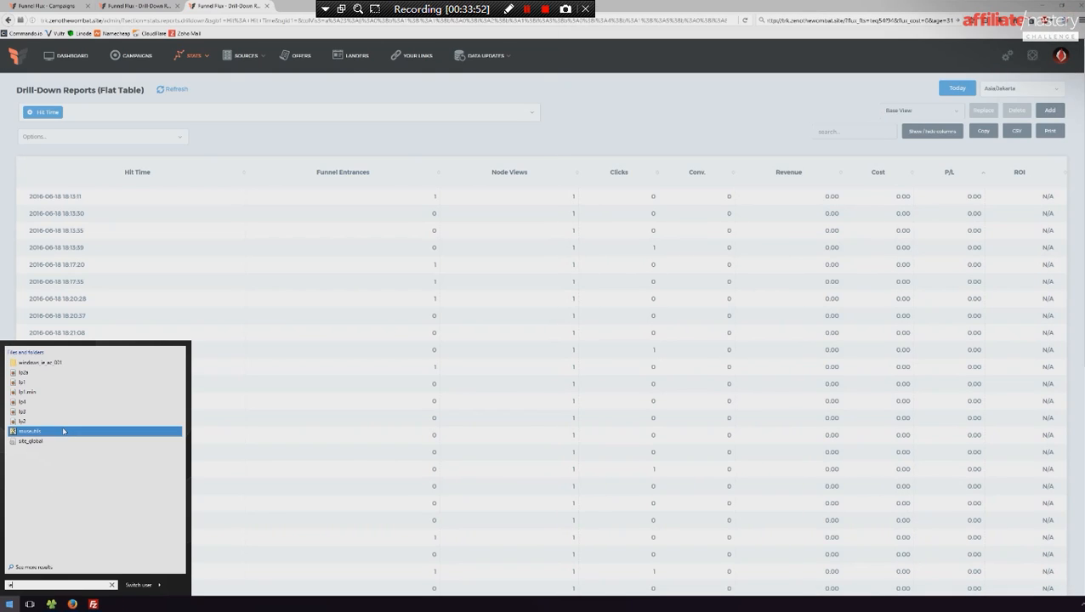
type("ter")
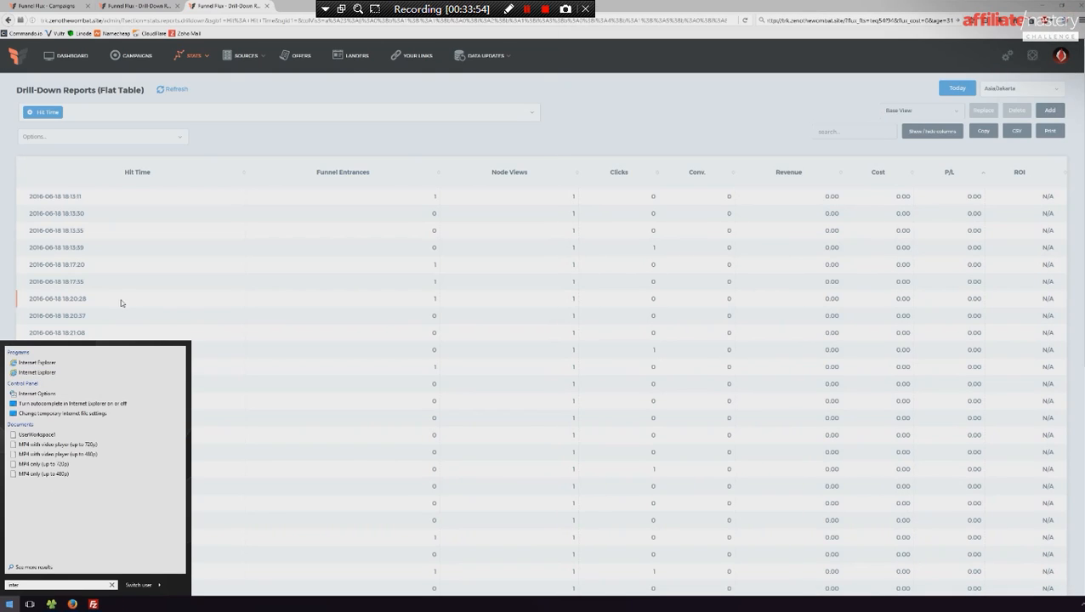
left_click(68, 363)
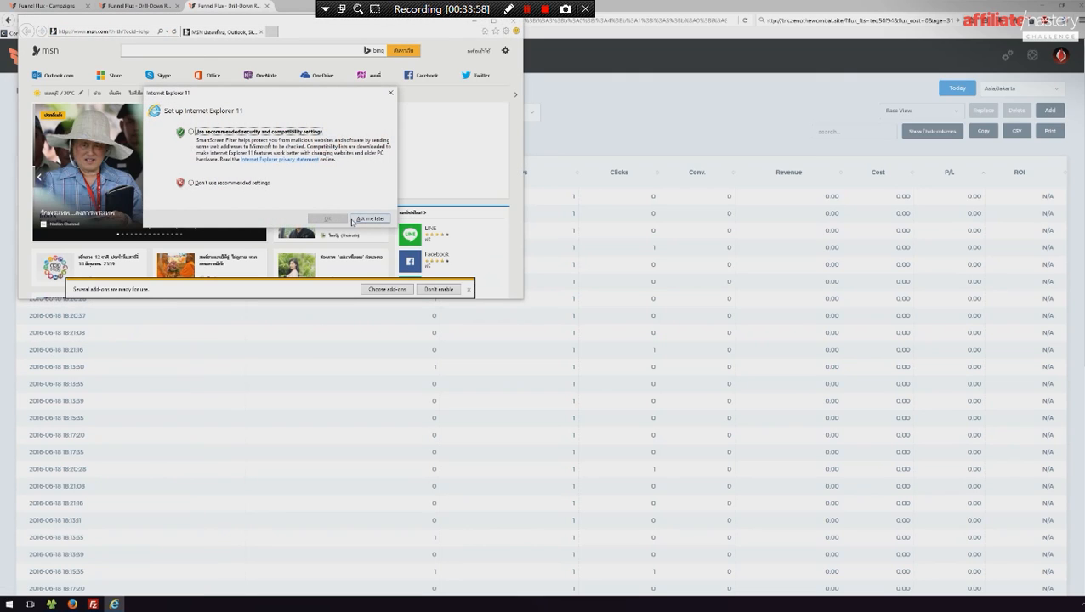
left_click(366, 219)
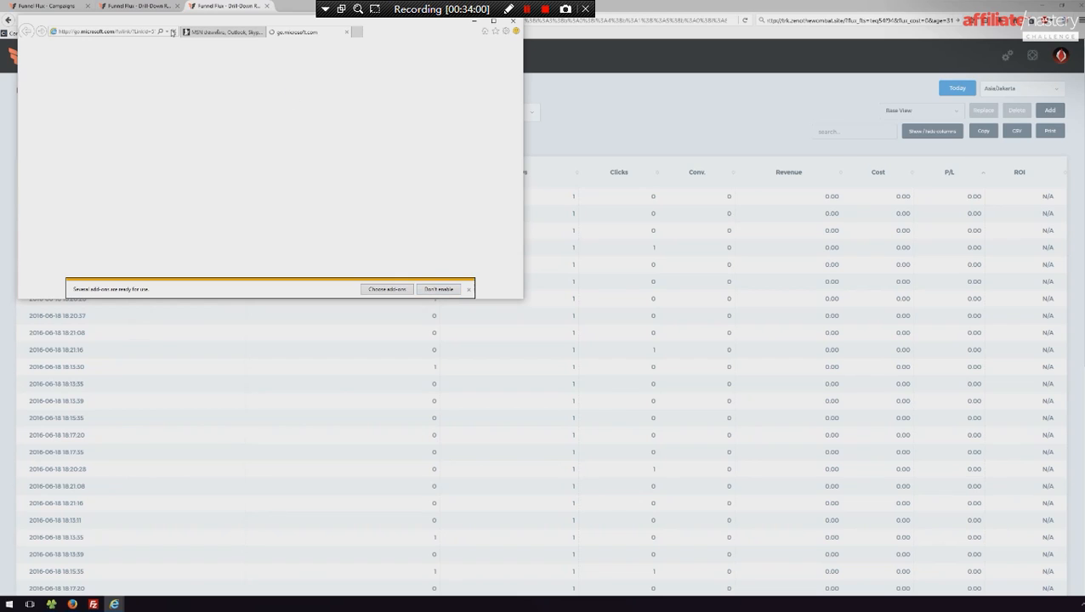
left_click(347, 32)
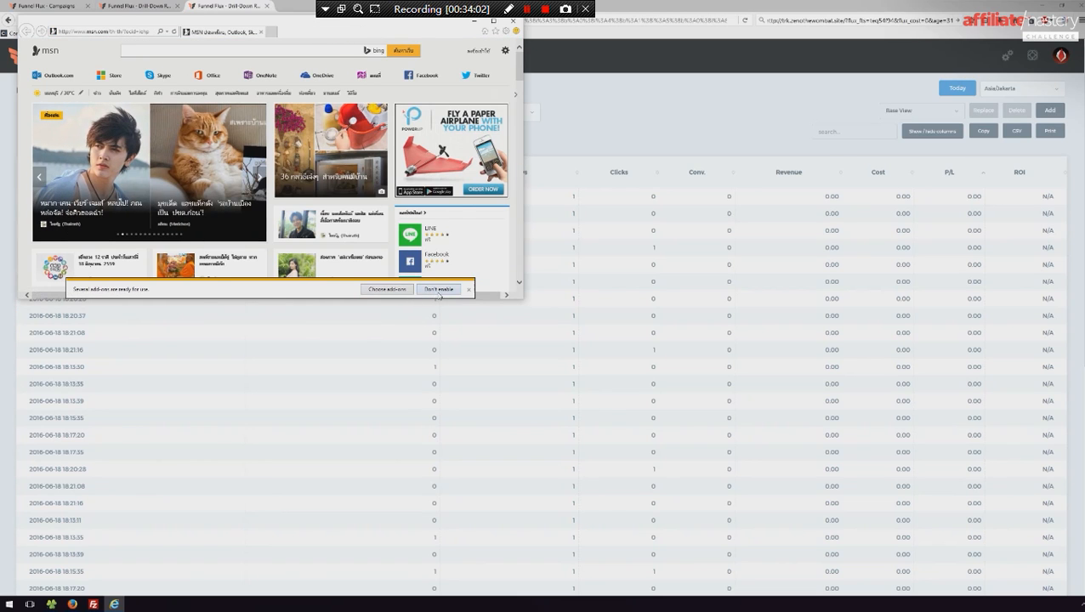
- Load the campaign's tracking link twice in Internet Explorer to generate test visits, and close the browser
key("ctrl+v")
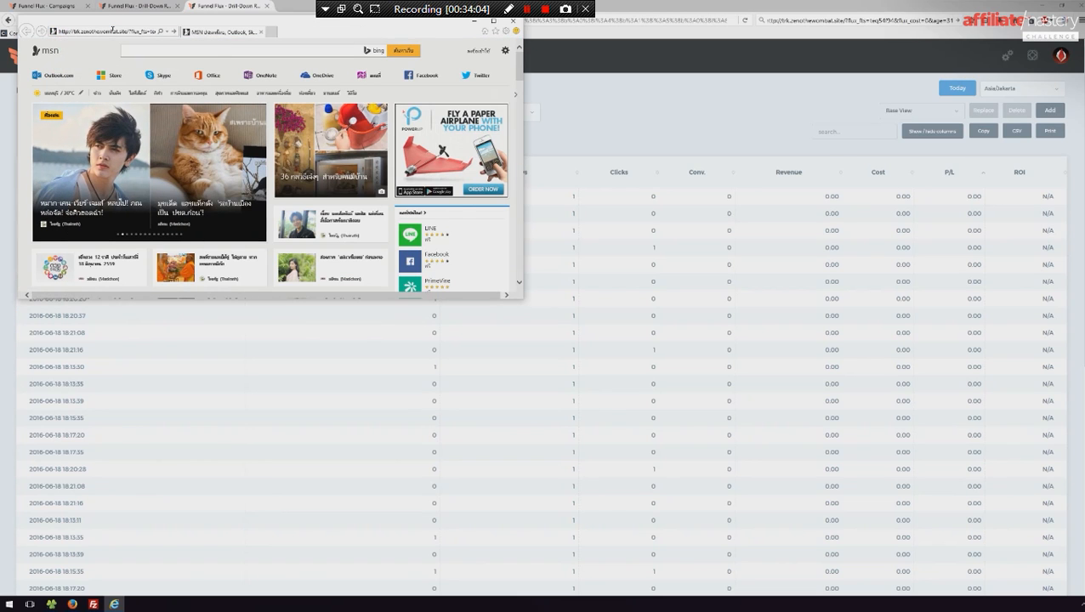
key("Return")
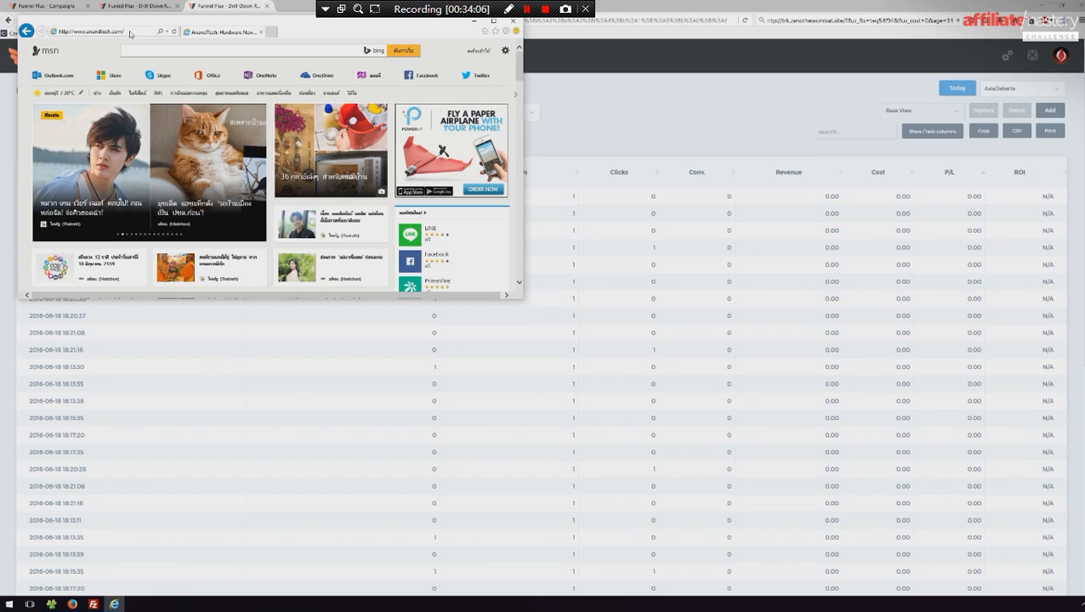
left_click(148, 31)
type("http://trk.zenothewombat.site/?flux_fts=teq54f94&flux_cost=0&age=31")
left_click_drag(156, 30, 152, 30)
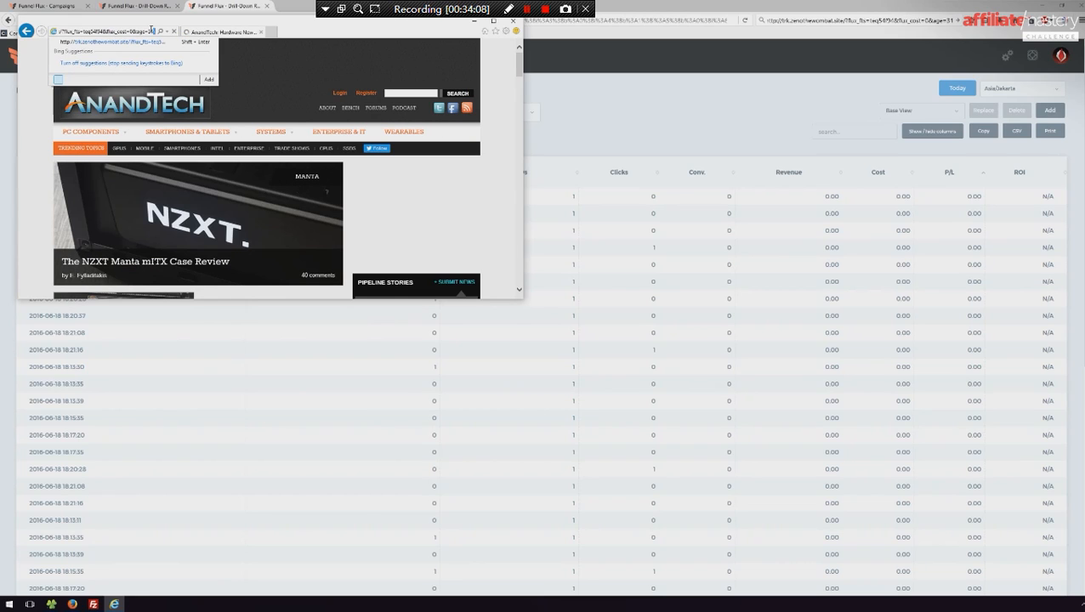
key("Return")
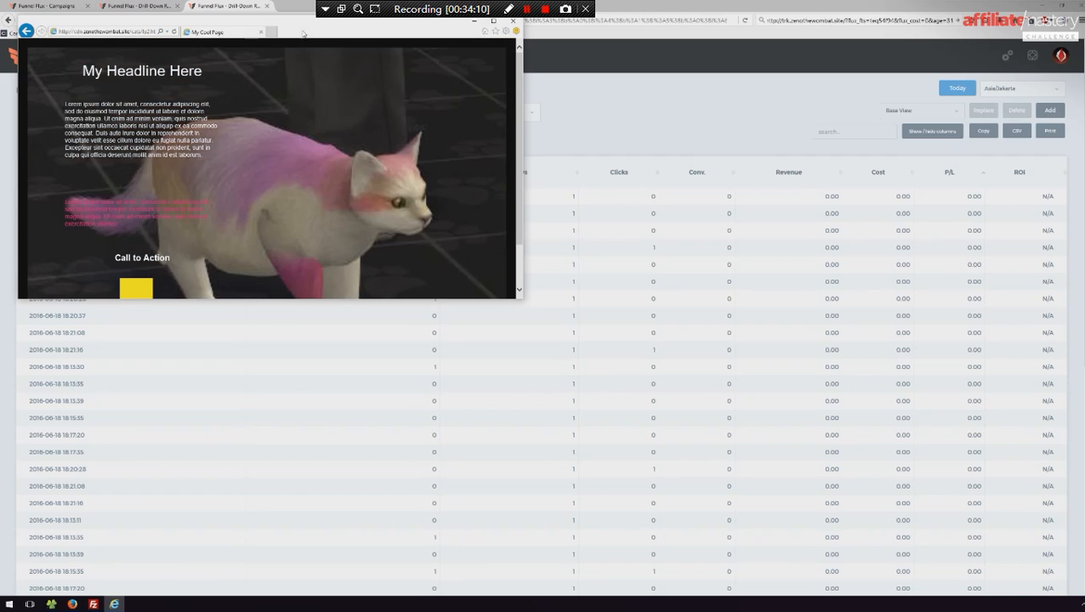
left_click(513, 21)
- Replace the flat-table report's Hit Time grouping with Device: Browser and apply it
left_click(108, 114)
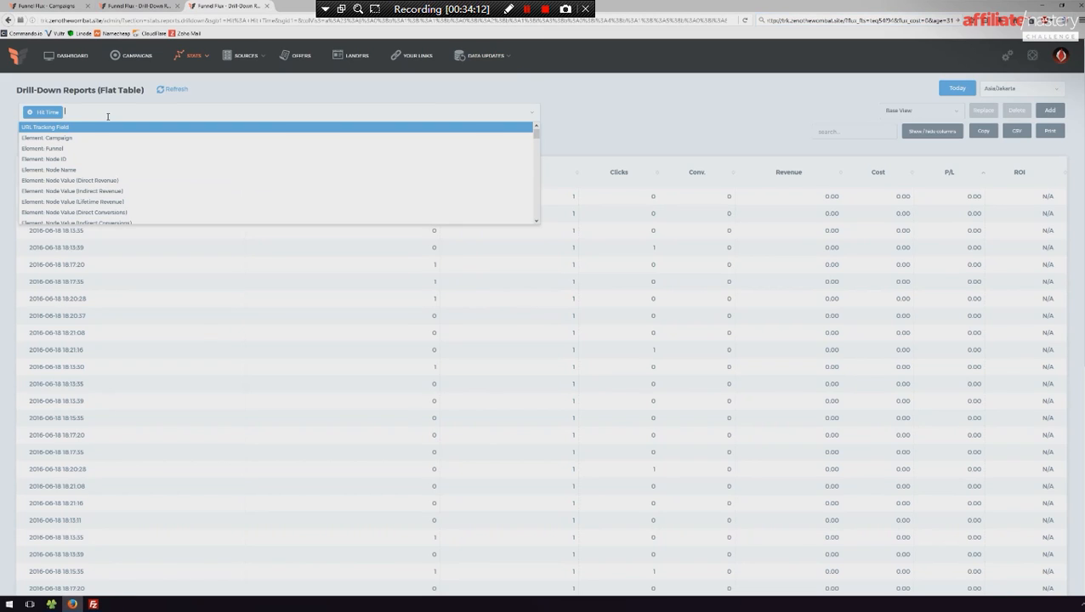
key("BackSpace")
type("brow")
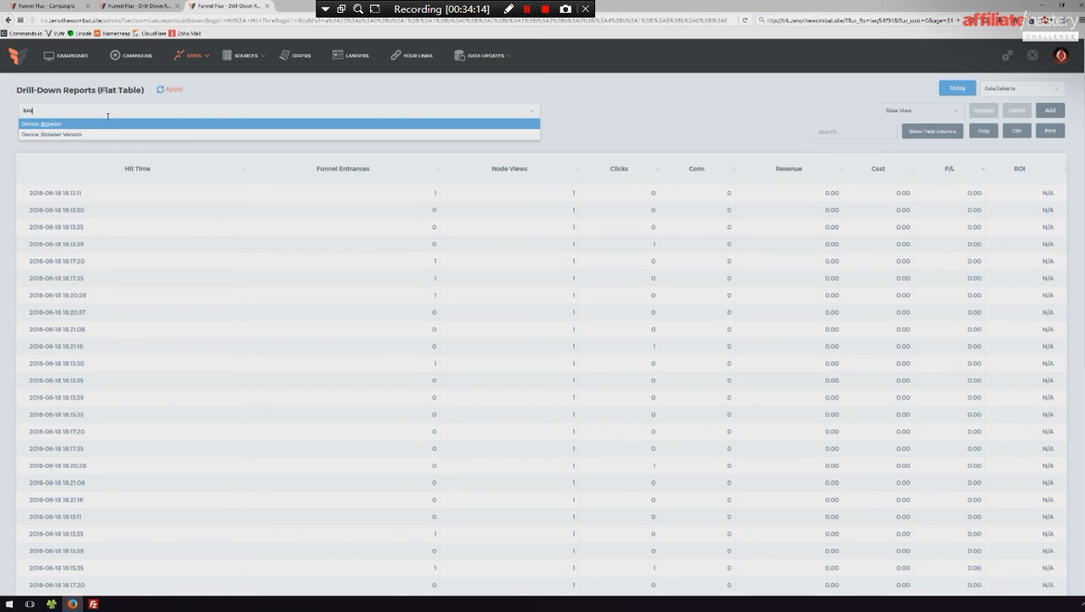
left_click(67, 125)
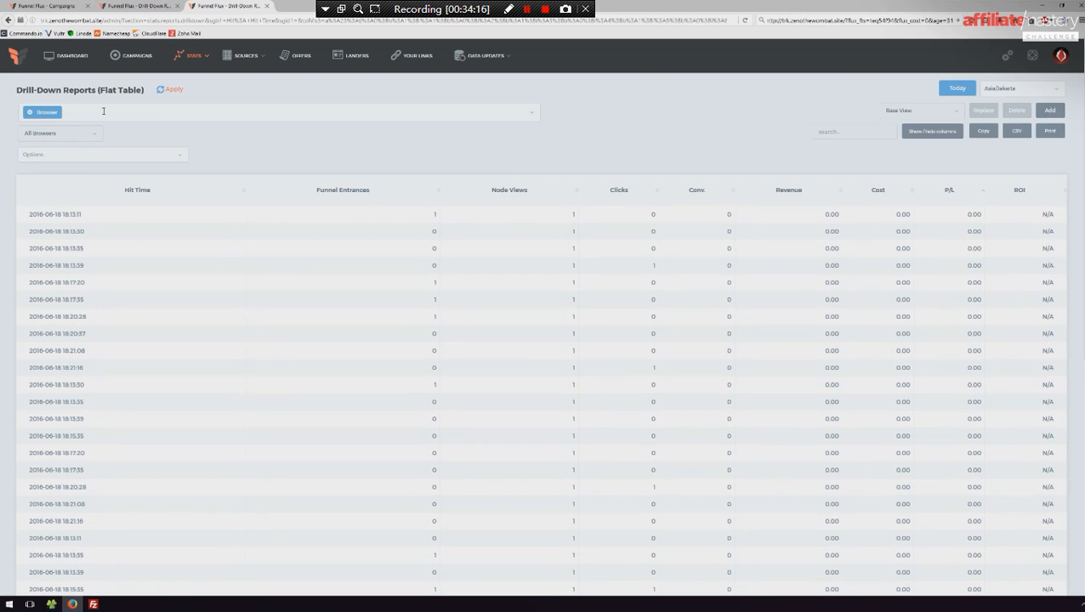
left_click(173, 90)
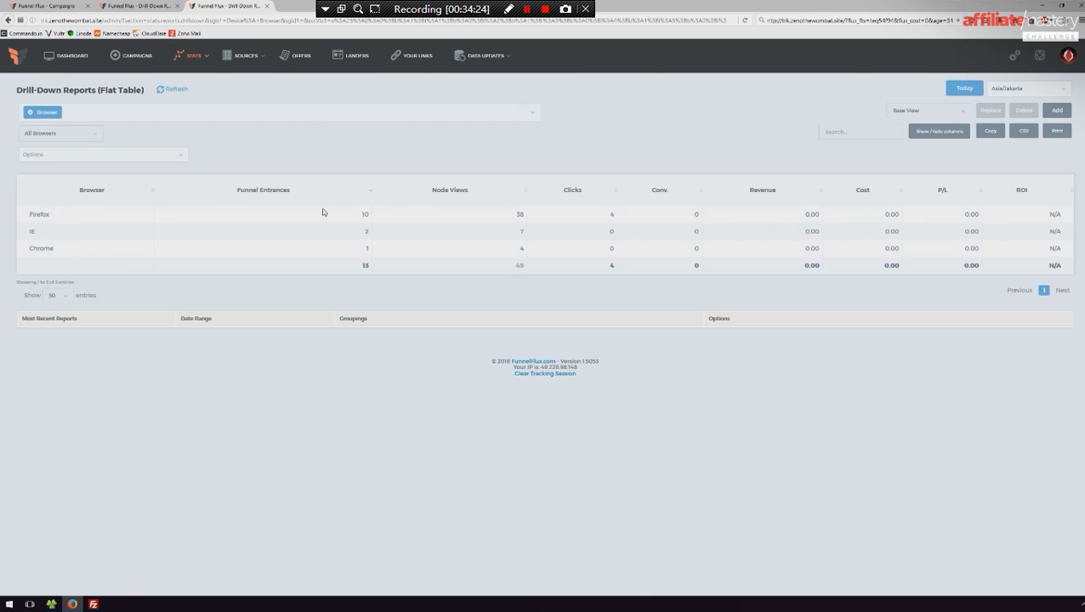
- Add Connection: ISP as the second grouping after Browser and apply it to the report
left_click(110, 112)
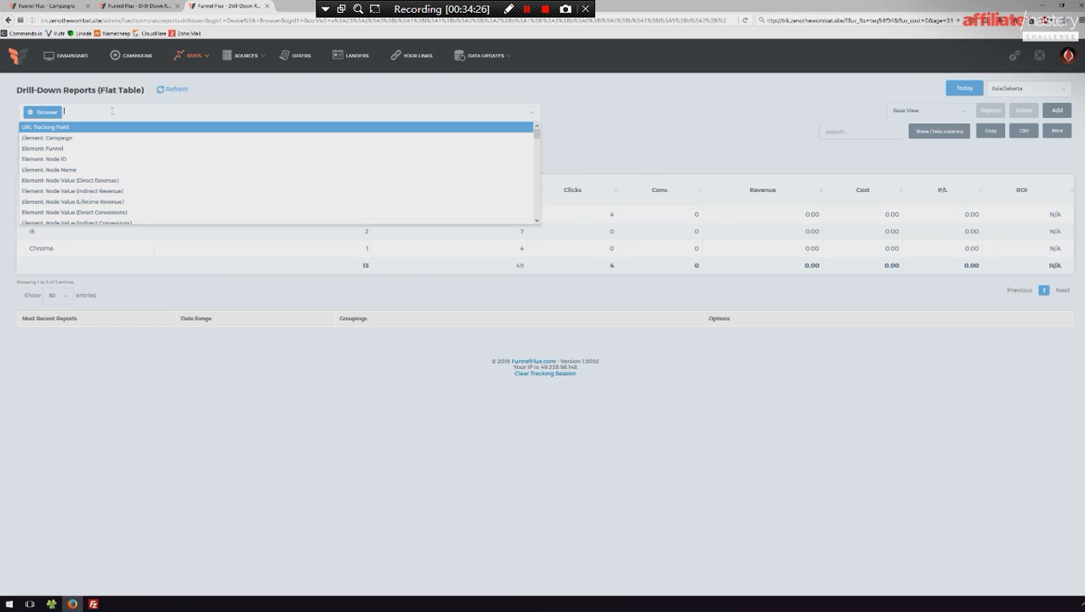
type("isp")
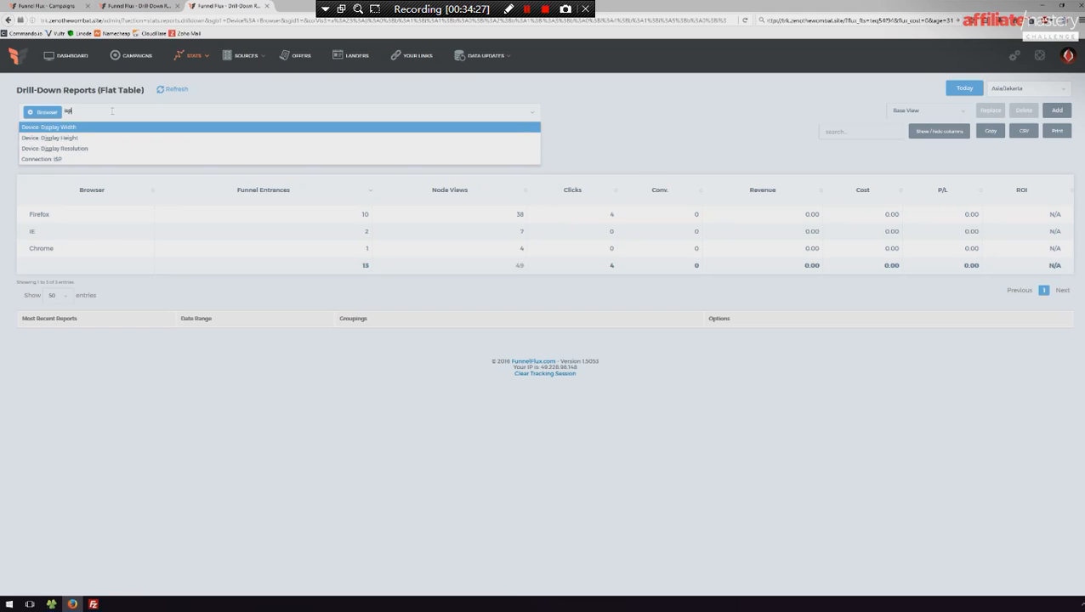
left_click(91, 159)
left_click(173, 90)
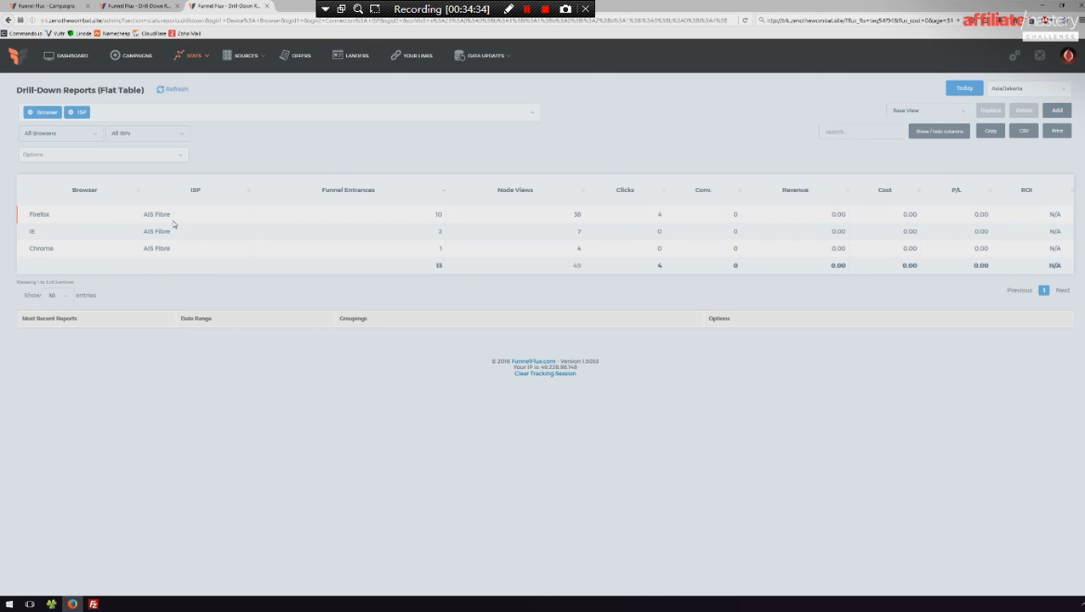
- Look through the flat-table report's available grouping attributes, and close that report
left_click(132, 116)
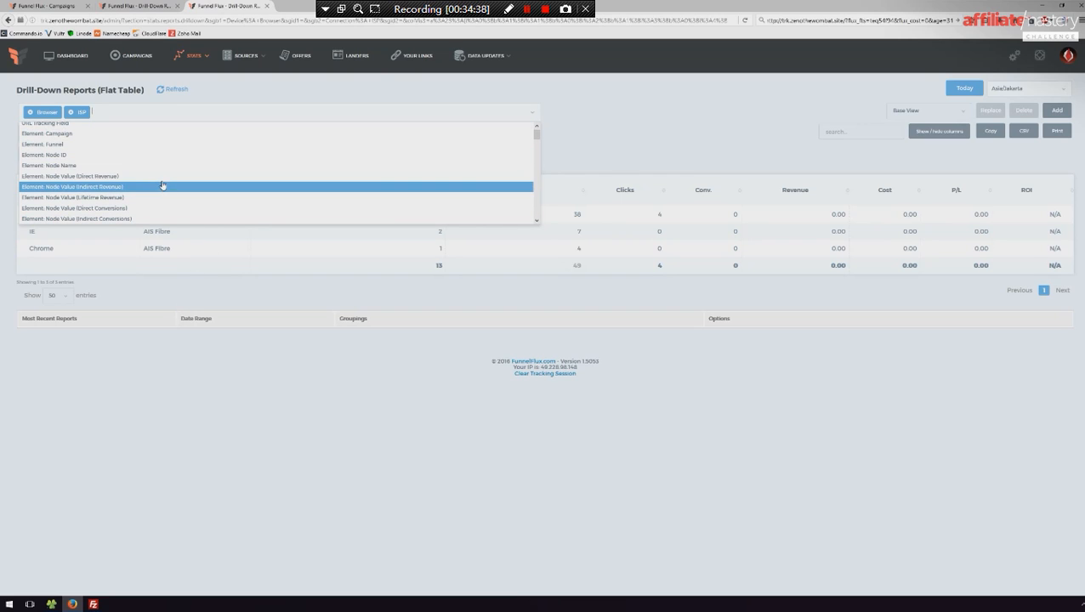
left_click(230, 339)
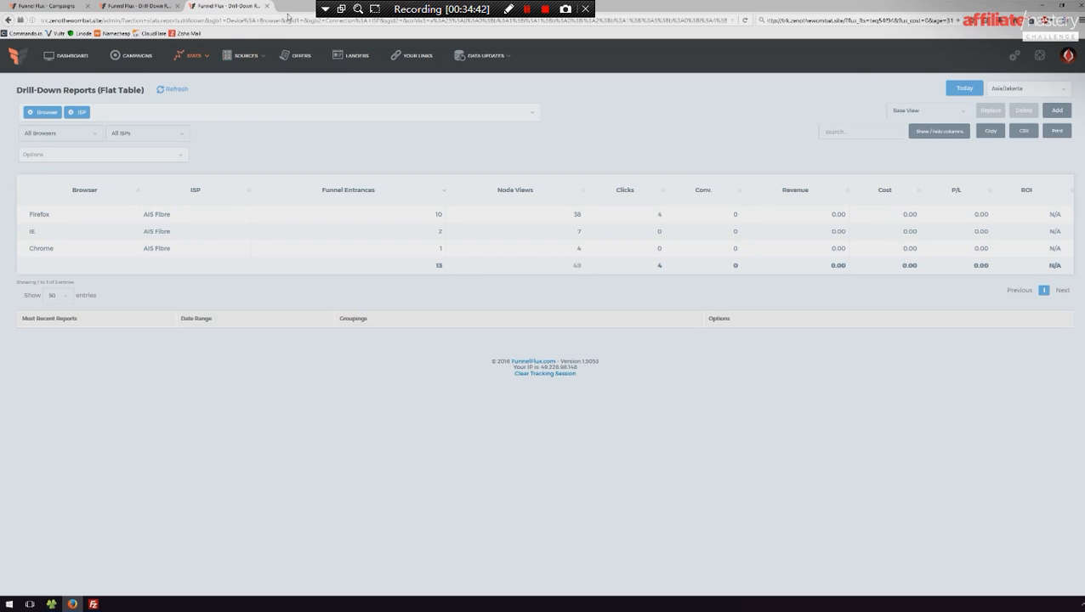
left_click(266, 6)
- Group the tree drill-down report by Device: Browser and Connection: ISP and apply the groupings
left_click(107, 110)
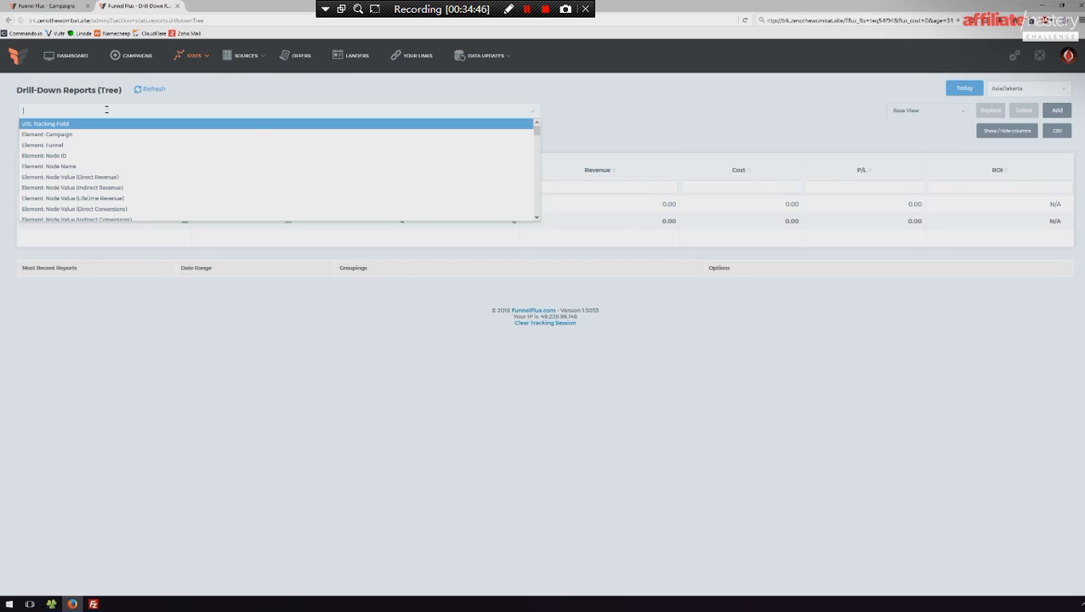
type("bro")
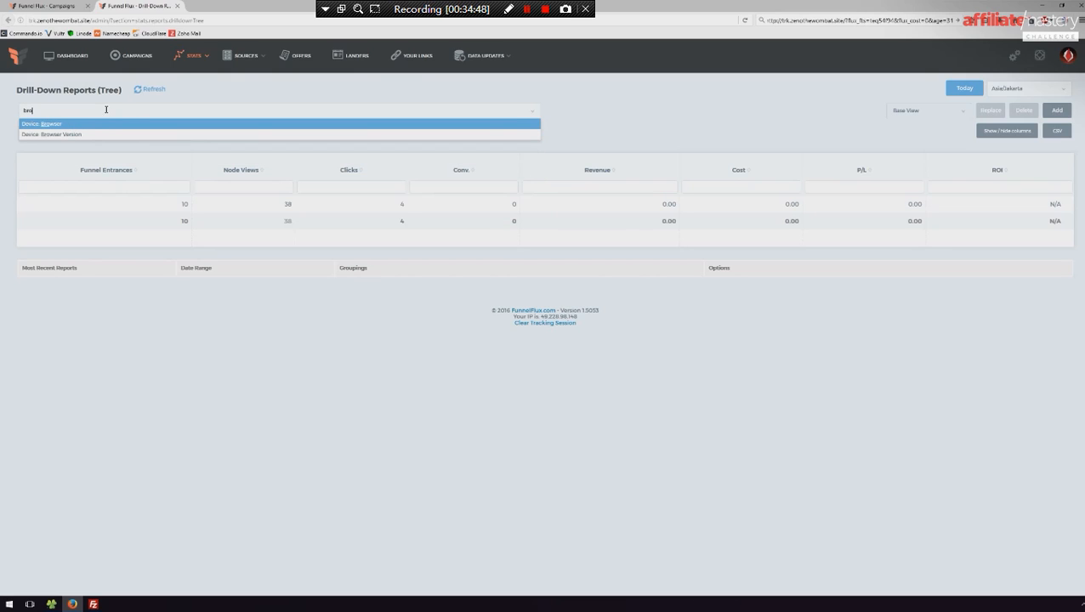
left_click(75, 125)
type("isp")
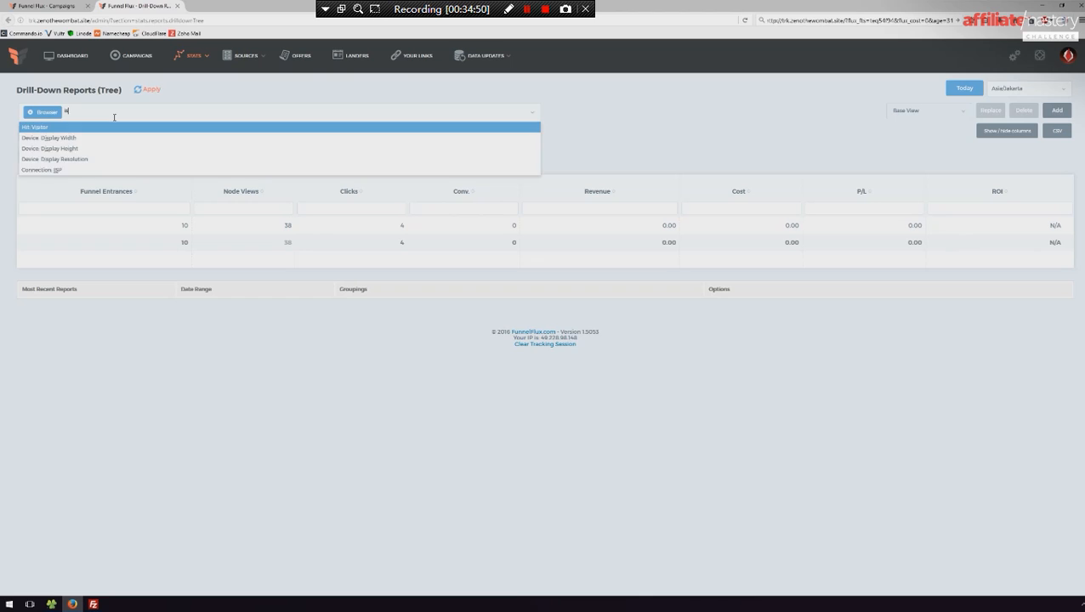
left_click(58, 160)
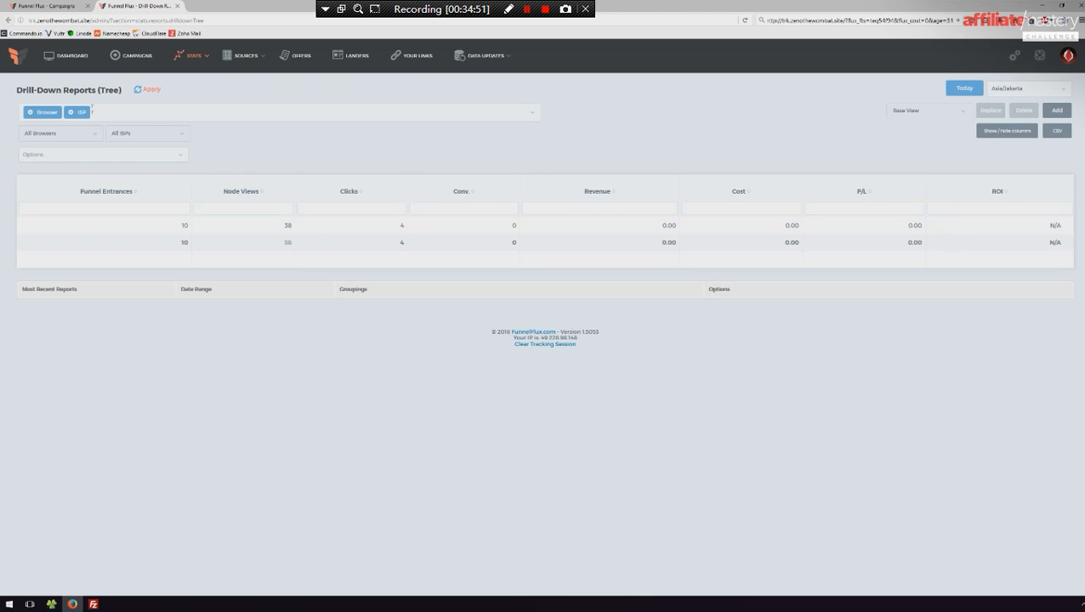
left_click(152, 91)
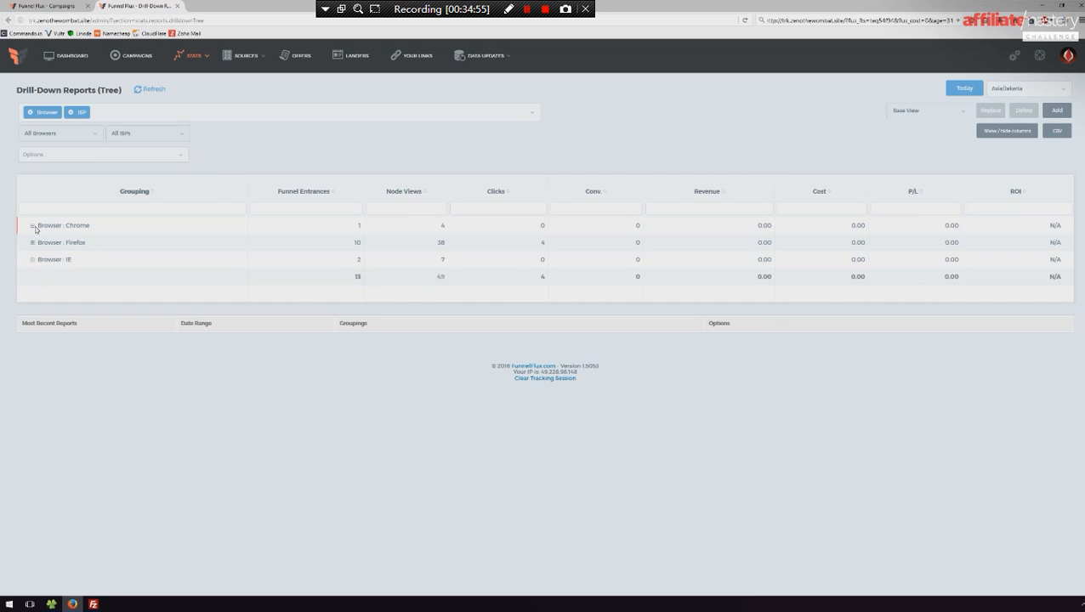
- Expand the Chrome, Firefox and IE rows to view their ISP breakdowns, and collapse Firefox and Chrome again
left_click(32, 226)
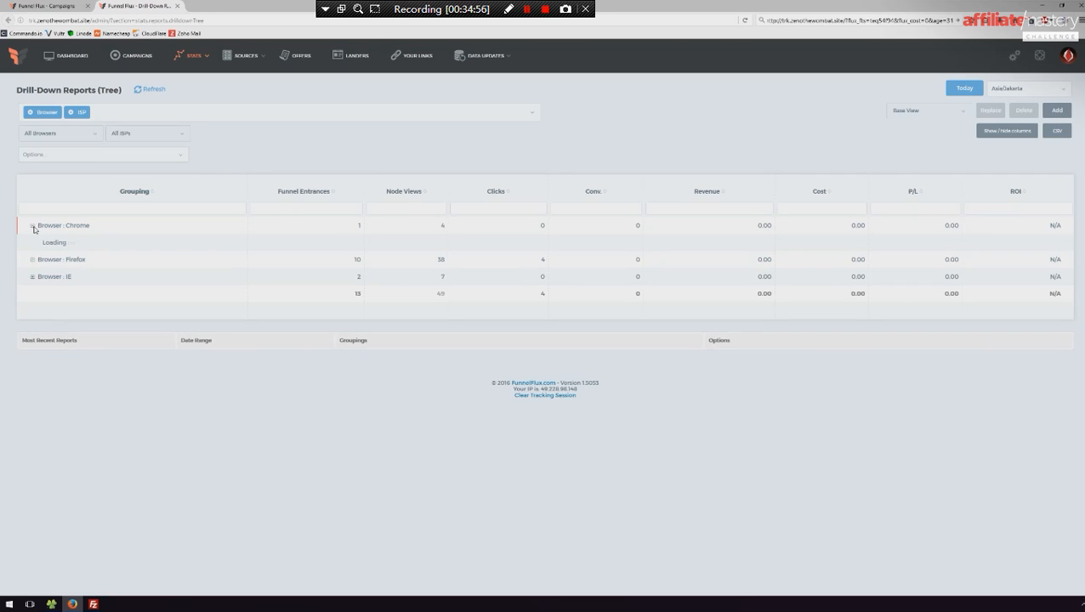
left_click(32, 259)
left_click(32, 293)
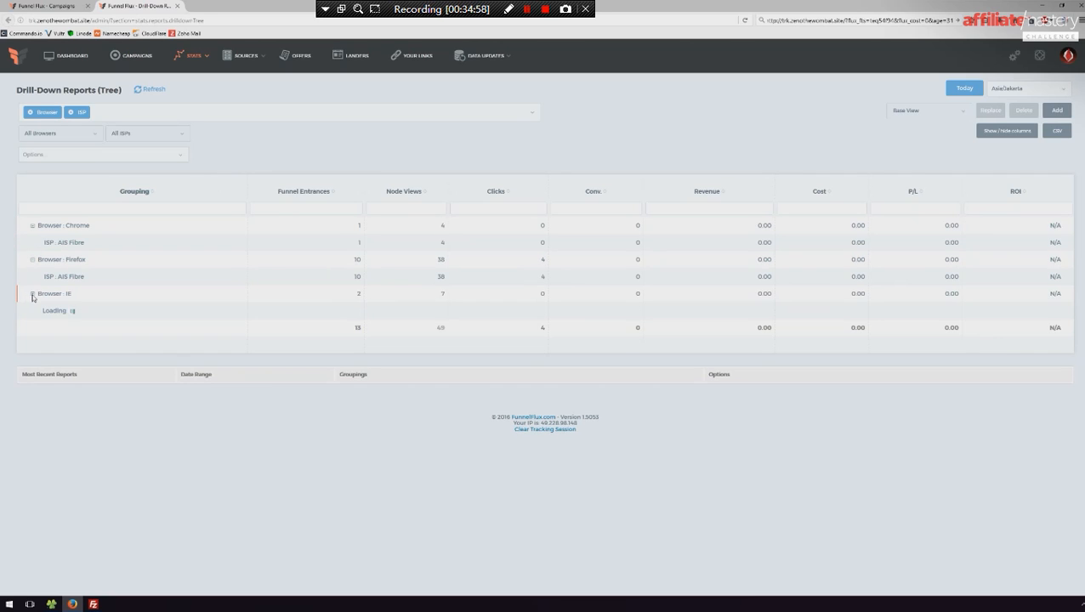
left_click(32, 260)
left_click(32, 226)
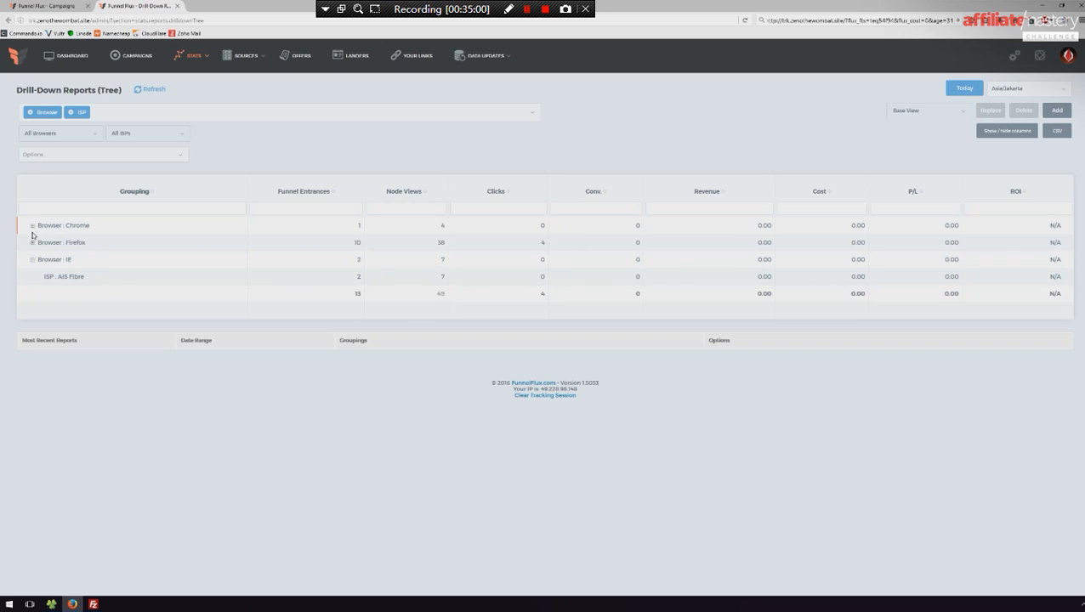
- Open the Test Demonstration campaign's tree report from the Campaigns list and apply Browser and ISP as additional groupings after Campaign
middle_click(150, 4)
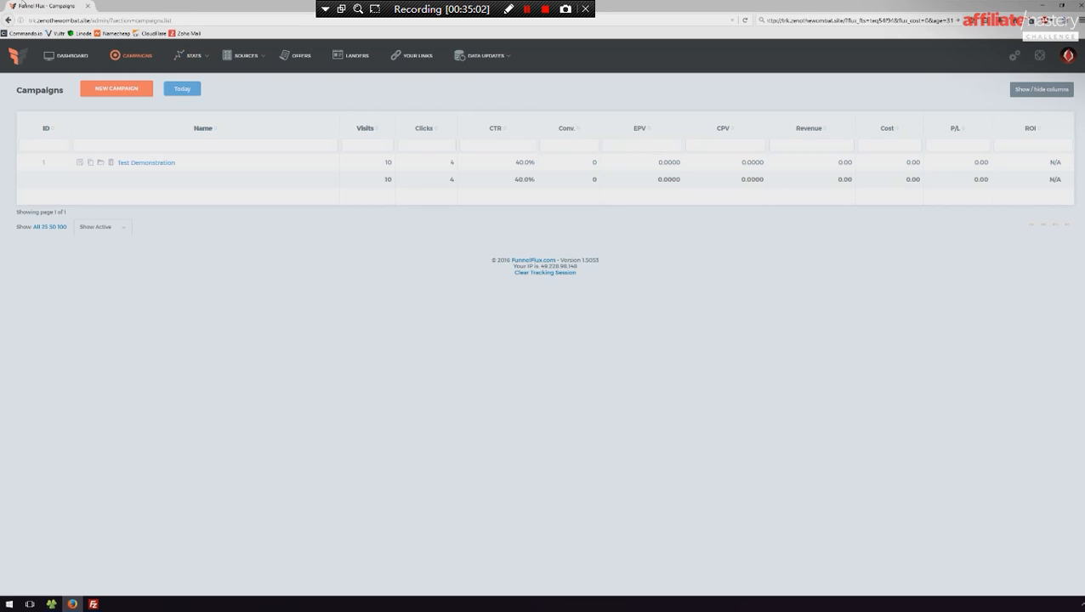
left_click(147, 163)
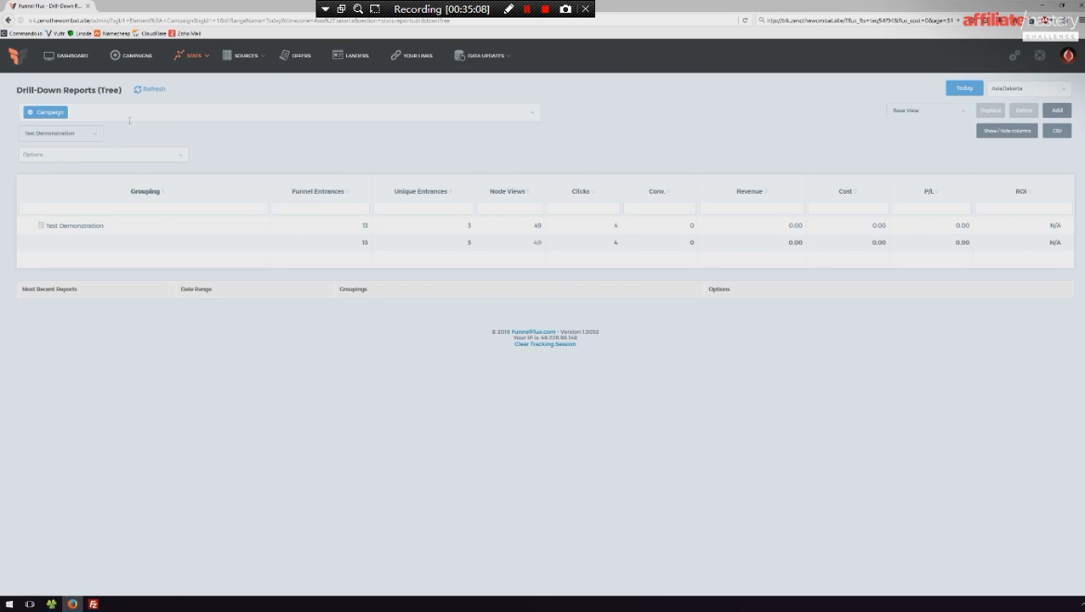
left_click(153, 111)
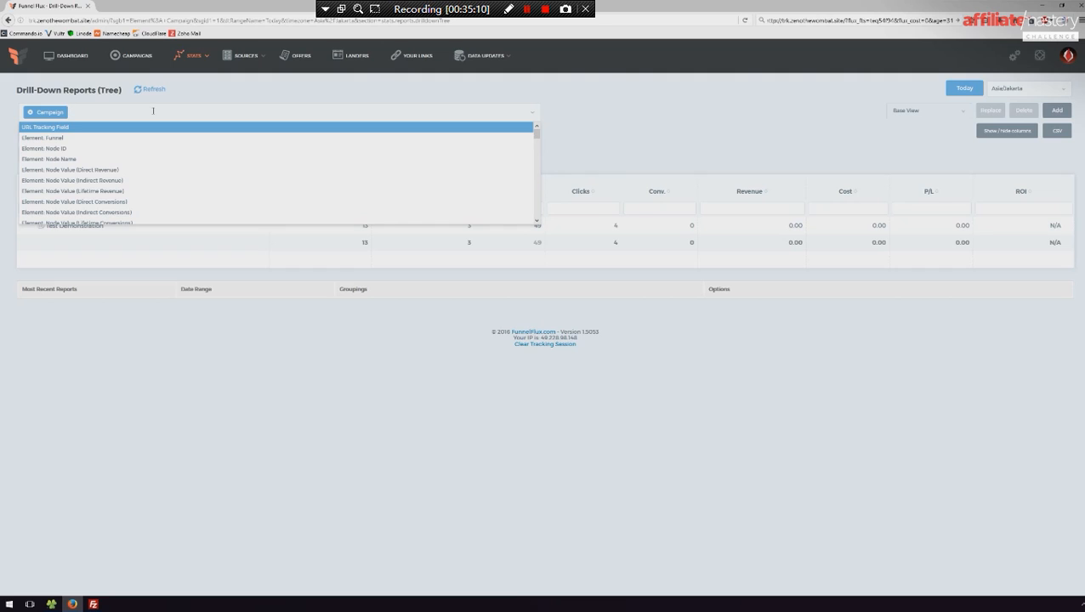
type("bro")
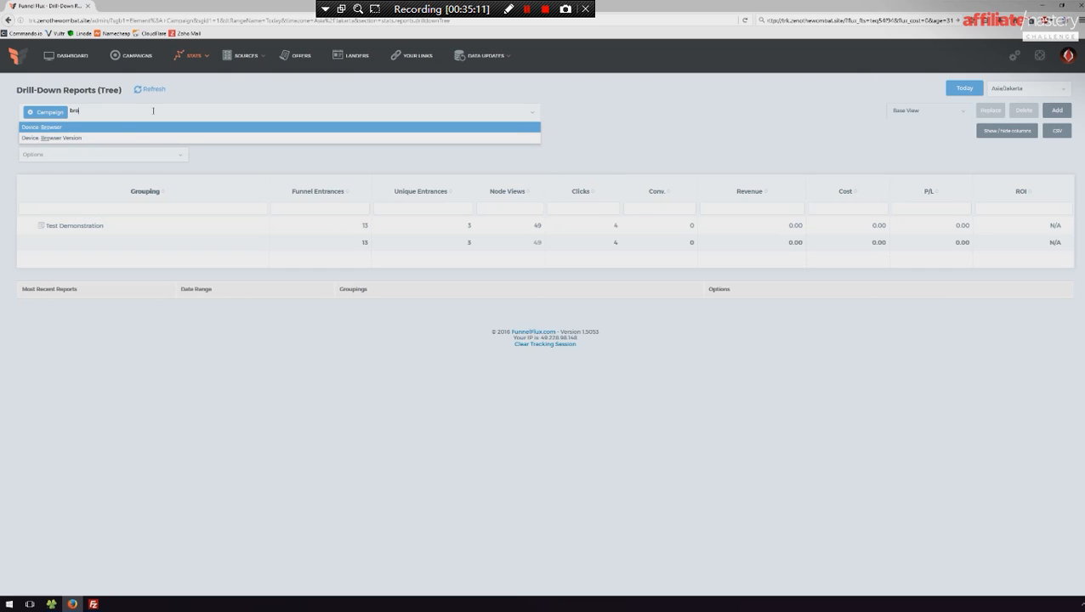
left_click(103, 128)
type("isp")
left_click(56, 160)
left_click(146, 90)
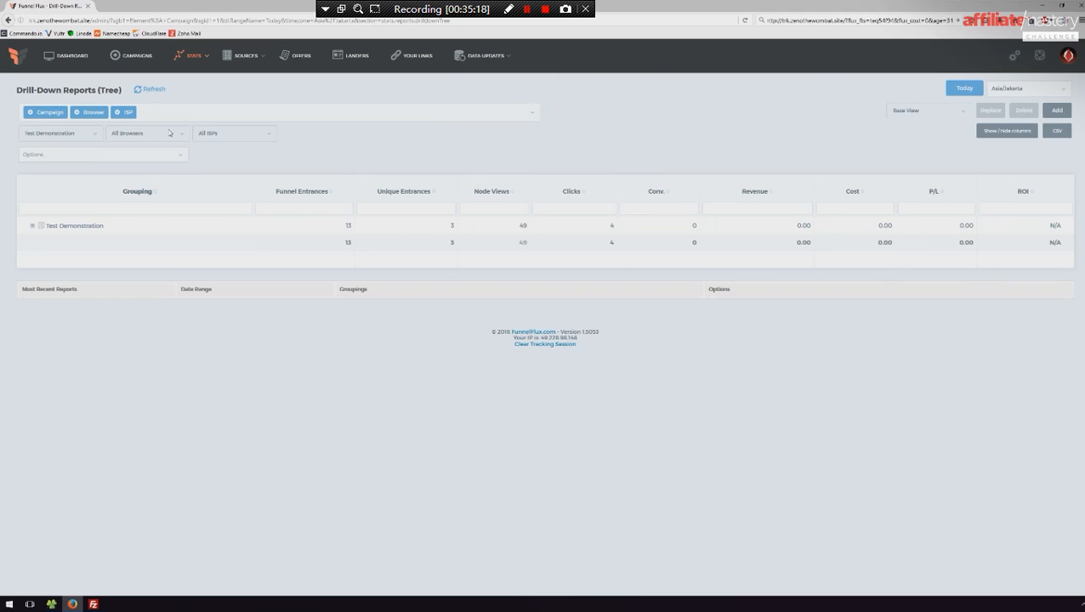
- Expand the Test Demonstration row and its Chrome and IE entries to examine their ISP breakdowns
left_click(32, 225)
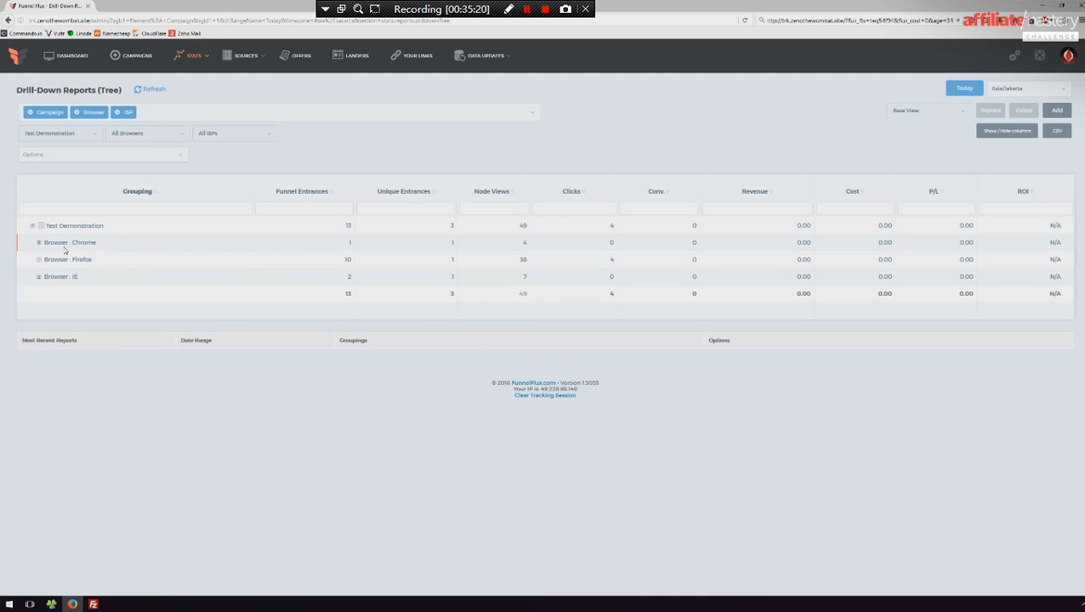
left_click(38, 243)
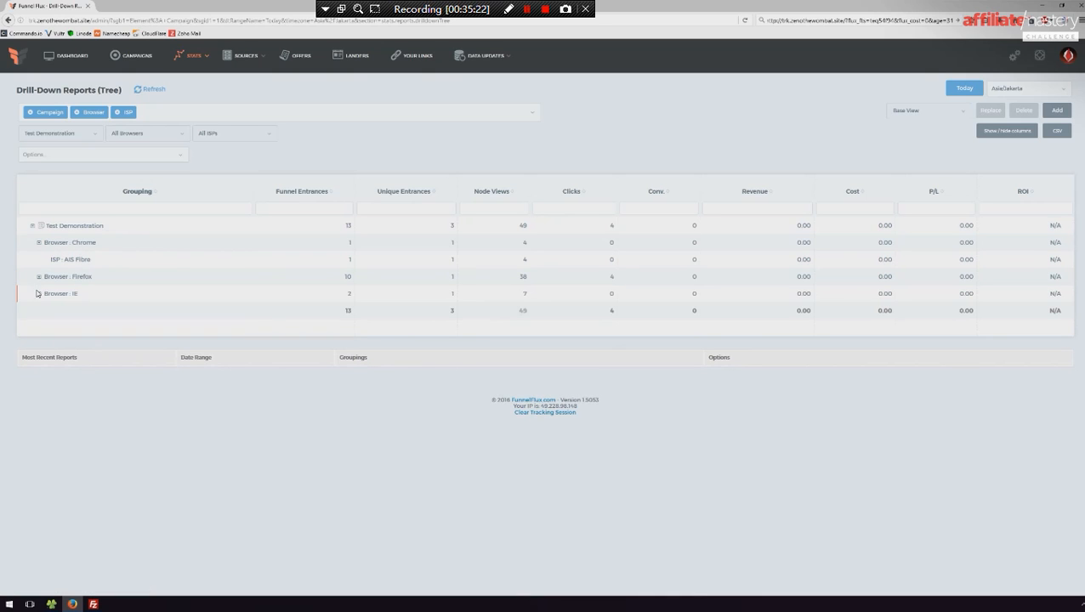
left_click(38, 294)
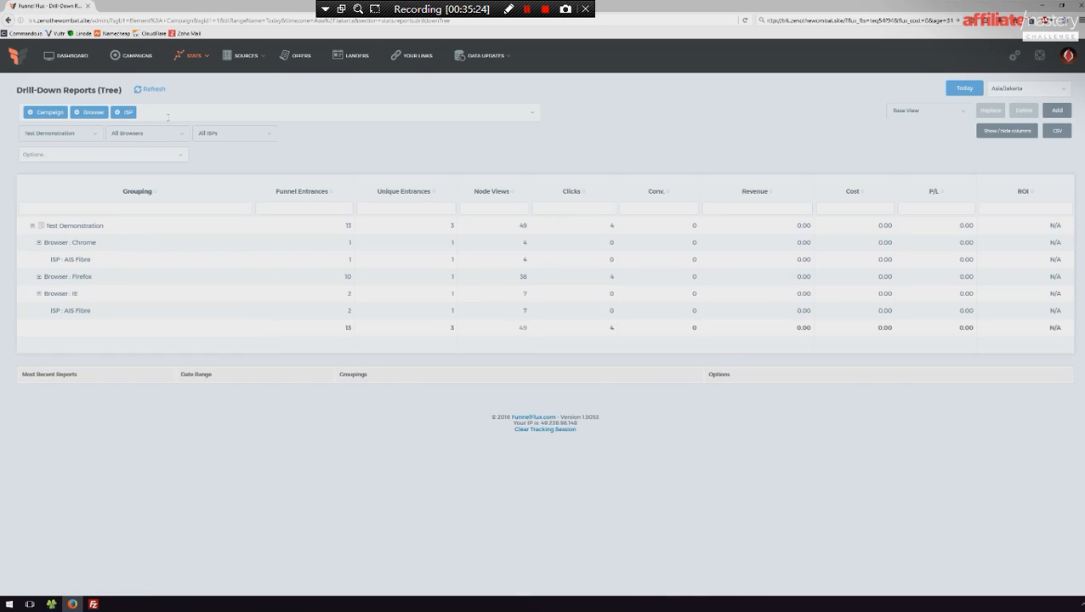
- Open the Your Links page in a separate tab and select the Test Demonstration campaign and its Default Funnel
left_click(138, 56)
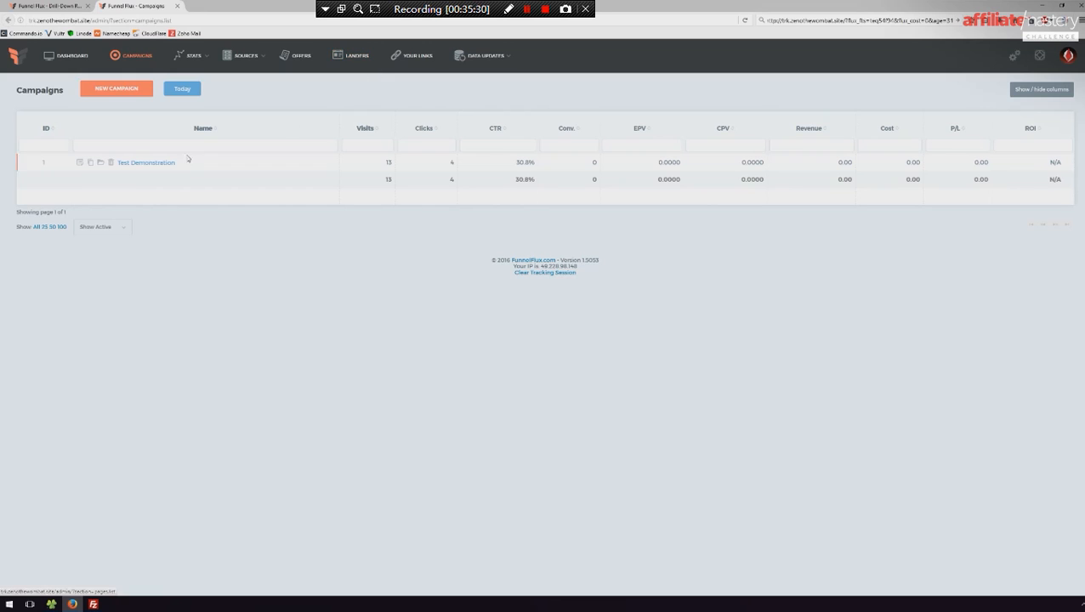
left_click(414, 57)
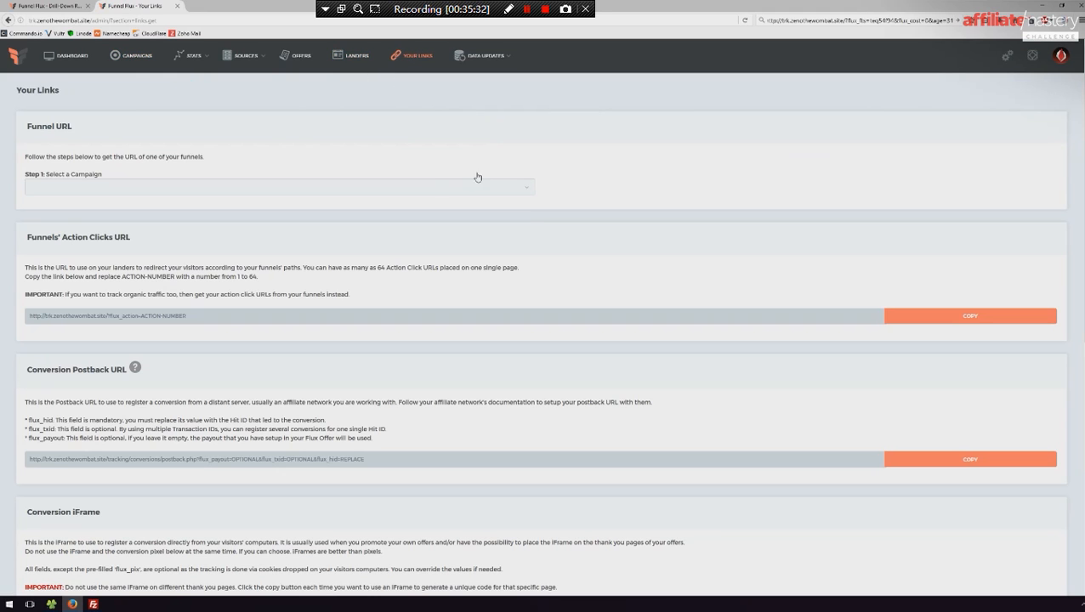
left_click(399, 190)
left_click(148, 226)
left_click(616, 188)
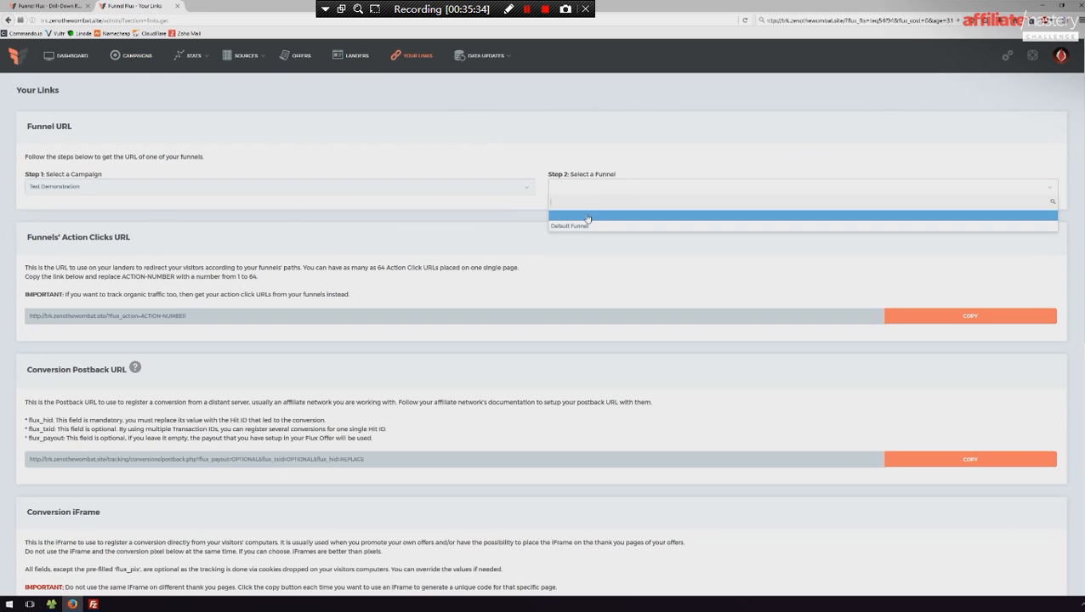
left_click(586, 221)
- Choose the Traffic node and the Facebook Ads traffic source for the funnel URL, and copy the generated link
left_click(138, 220)
left_click(182, 218)
left_click(223, 223)
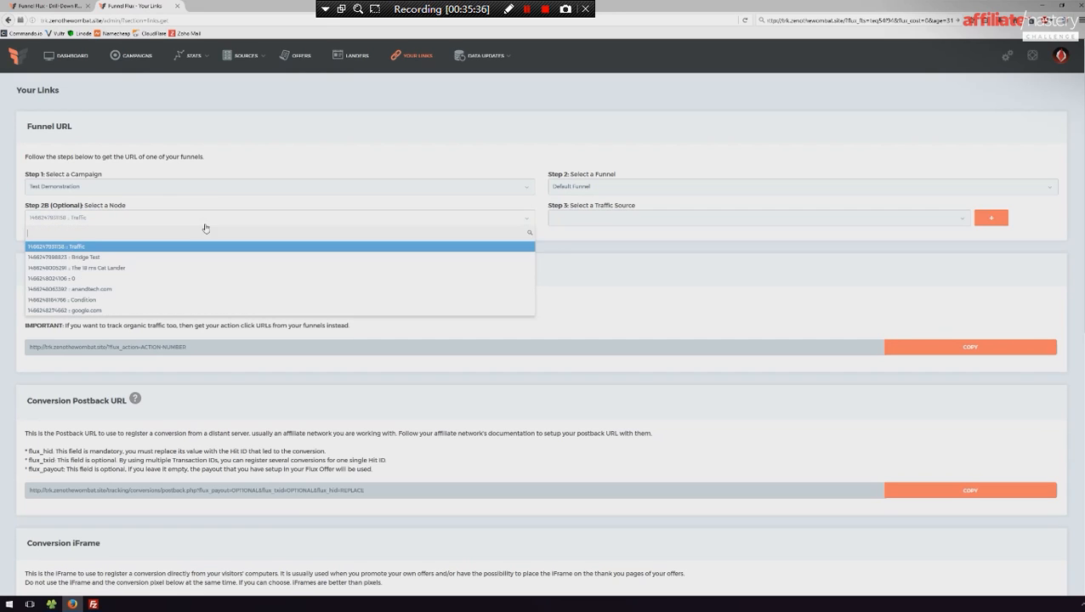
left_click(91, 251)
left_click(669, 222)
left_click(622, 250)
left_click(602, 224)
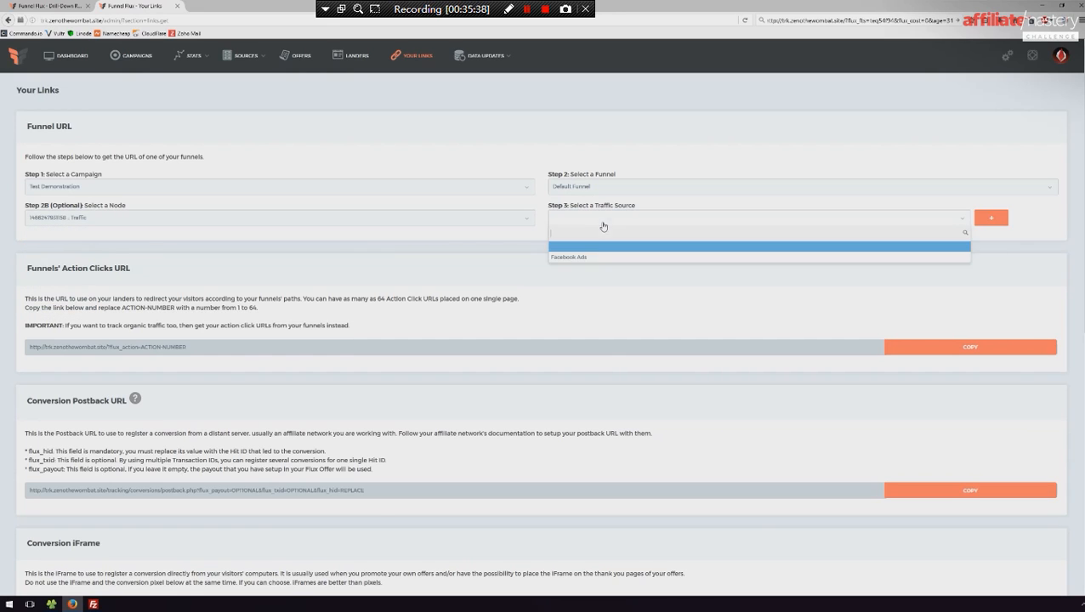
left_click(616, 257)
left_click(895, 275)
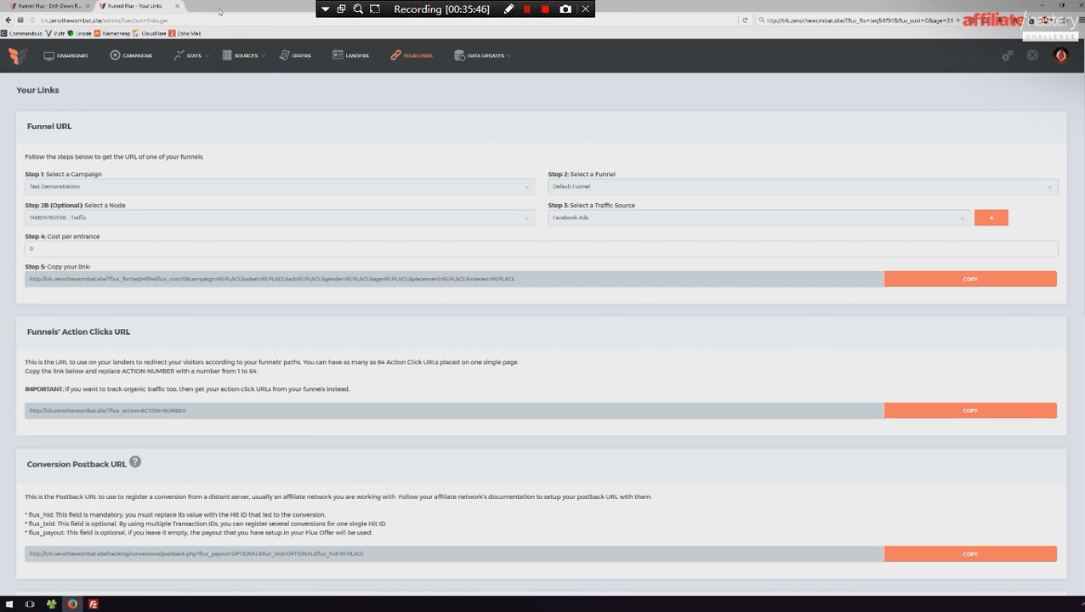
- Open a new Firefox window and paste the copied funnel link as its address
left_click(73, 604)
left_click(73, 604)
key("ctrl+n")
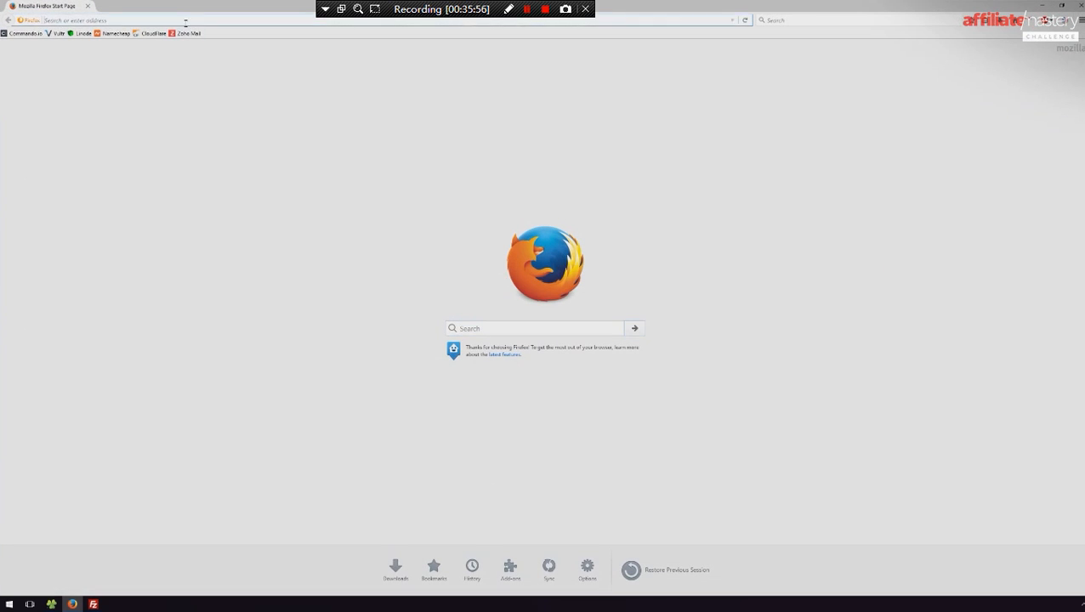
key("ctrl+v")
- In the pasted link, set campaign to 2134234 and ad to 234234, and insert 324234 into the adset value
double_click(236, 20)
type("2134234")
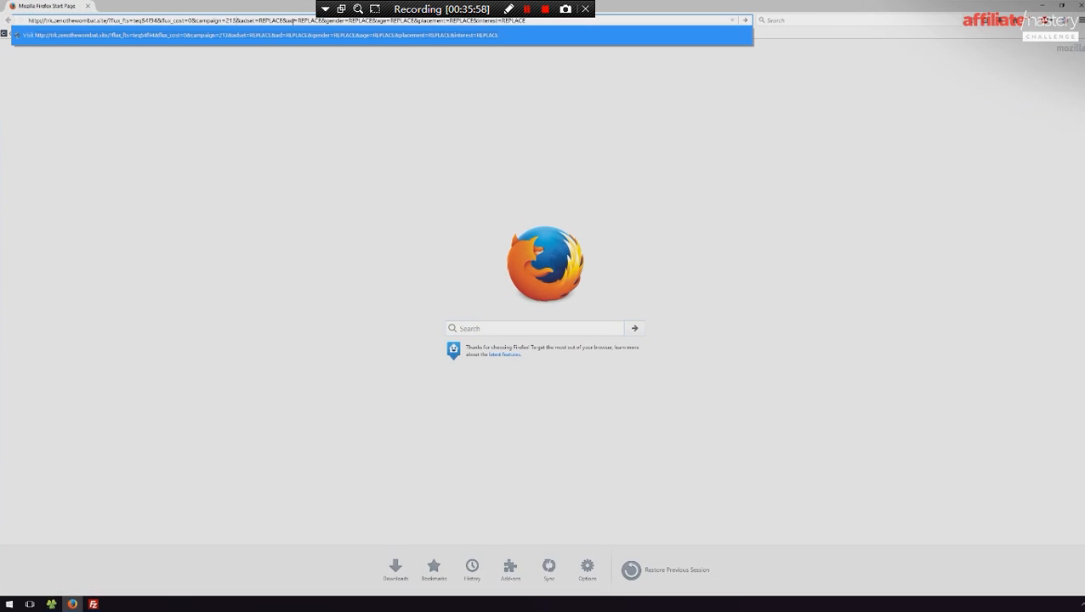
left_click_drag(311, 20, 335, 19)
type("234234")
left_click(286, 20)
type("324234")
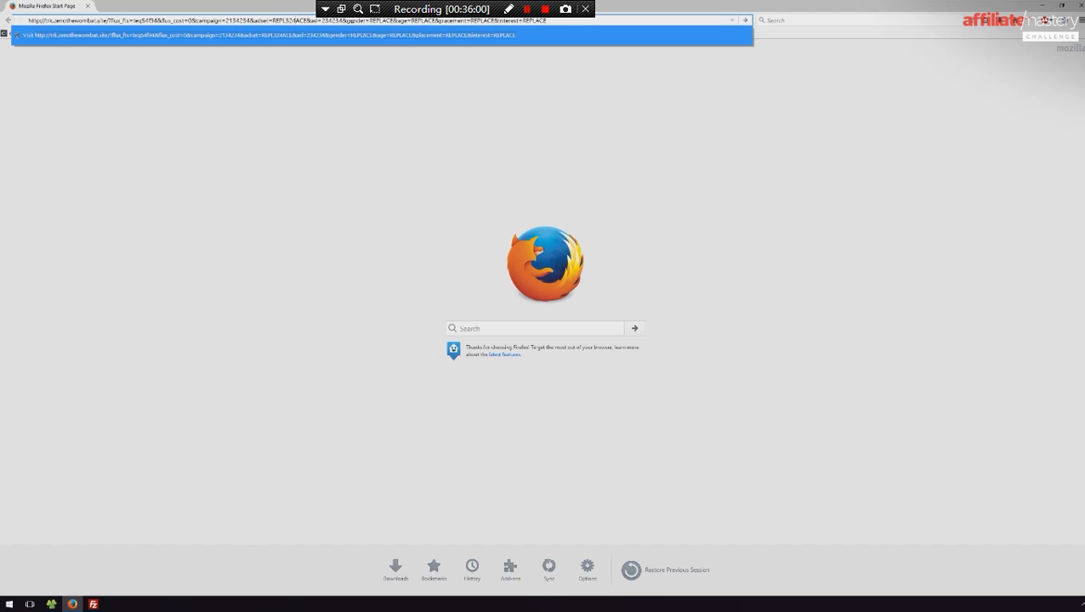
- Set the link's gender value to 234234, age to 66 and placement to 213123123
left_click(393, 20)
double_click(393, 20)
type("234234")
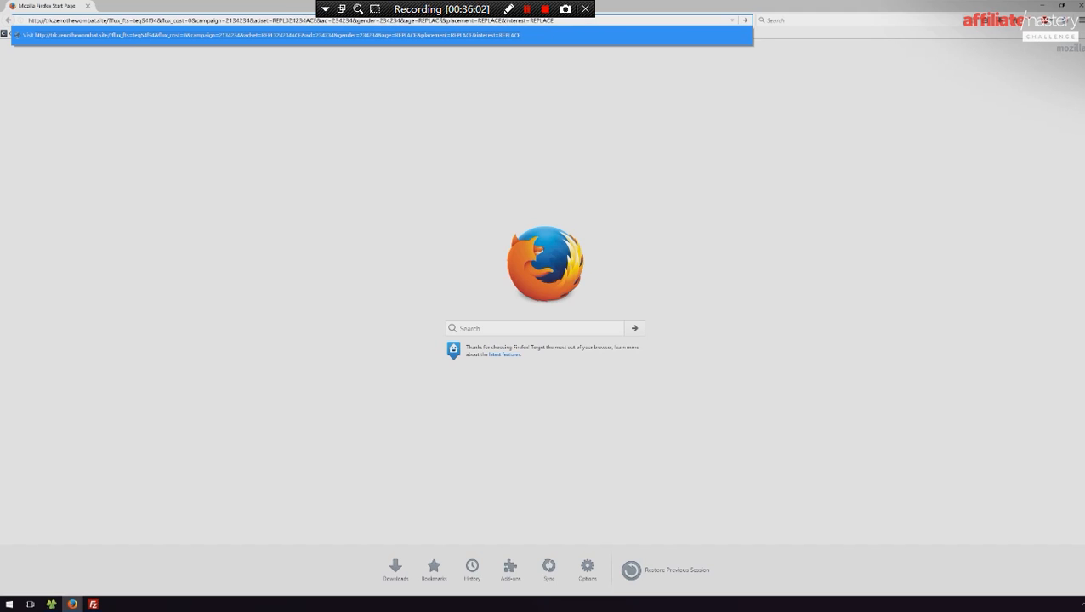
double_click(429, 20)
type("66")
double_click(484, 20)
type("213123123")
left_click(521, 20)
triple_click(520, 19)
type("123312")
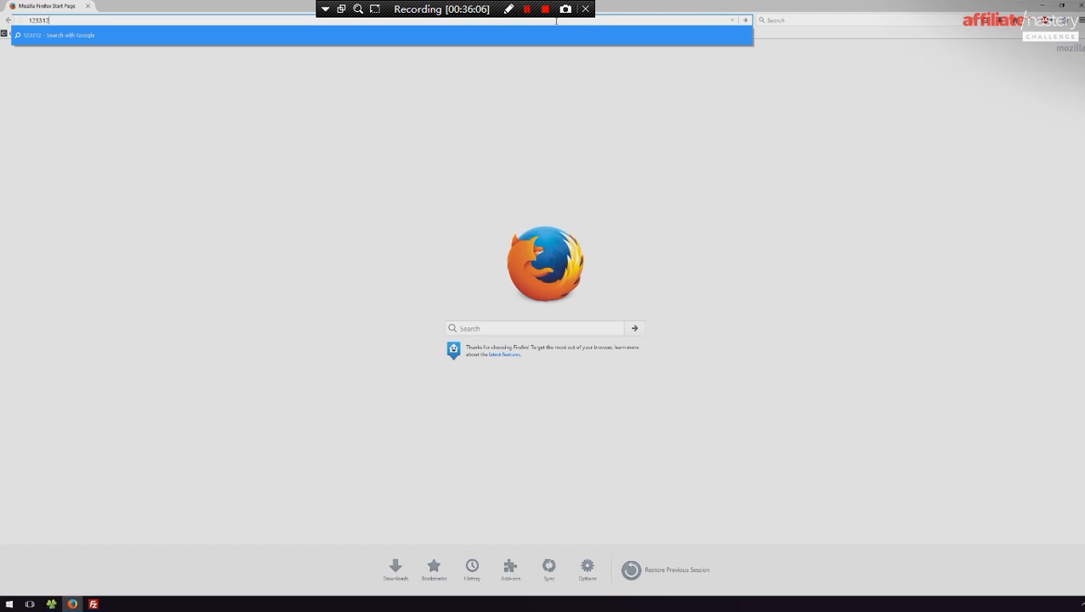
key("ctrl+z")
key("ctrl+z")
key("ctrl+z")
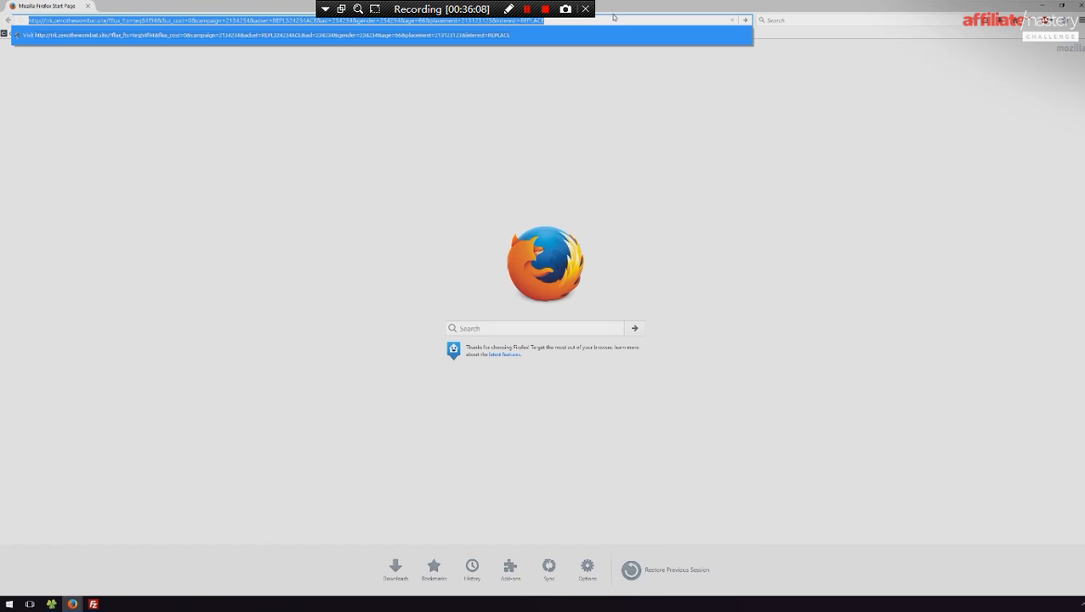
- Set the link's interest value to 234234 and load the tracking link to generate a test visit
left_click(555, 20)
type("123123")
key("Return")
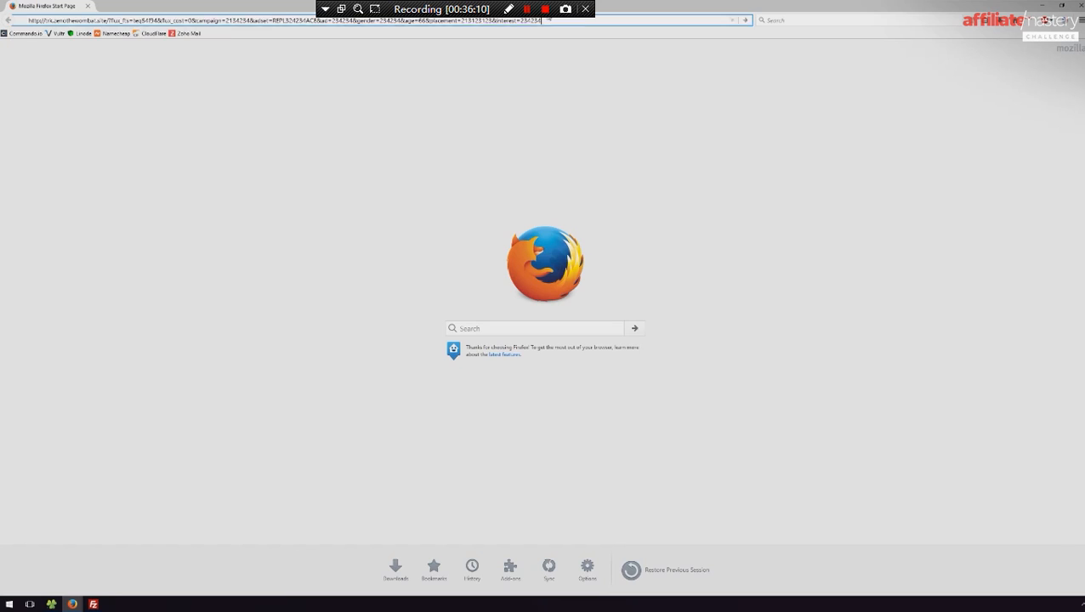
- Restore the edited link, set campaign to fdghfdg, adset and placement to dfgfdg, and load it as another test visit
left_click(473, 18)
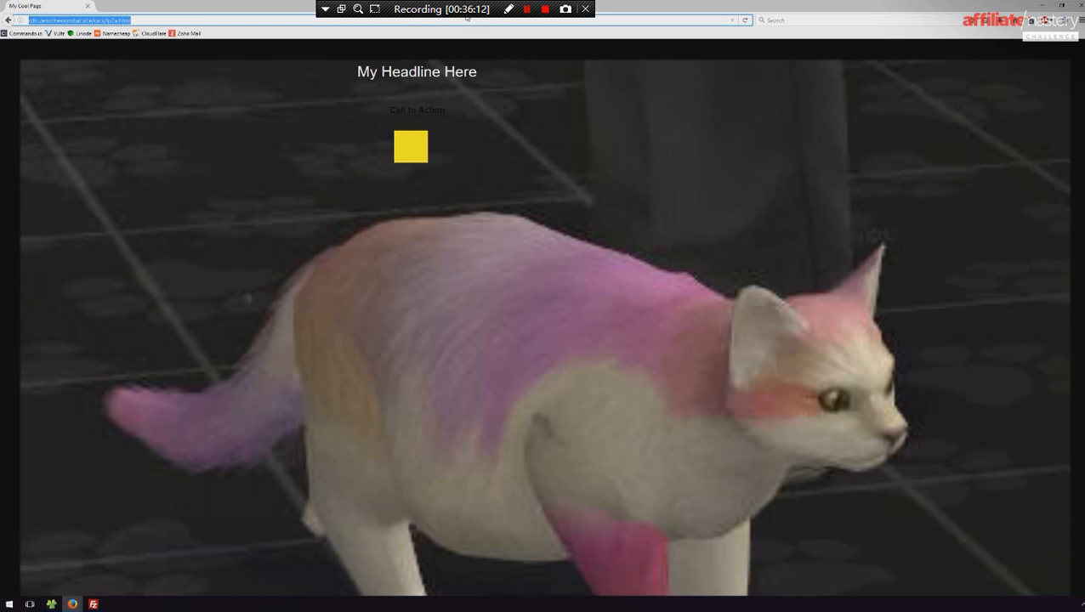
key("ctrl+z")
left_click(524, 20)
double_click(221, 20)
type("fdghfdg")
double_click(273, 19)
type("dfgfdg&ad=234234&gender=234234&age=66&placement=213123123&interest=234234")
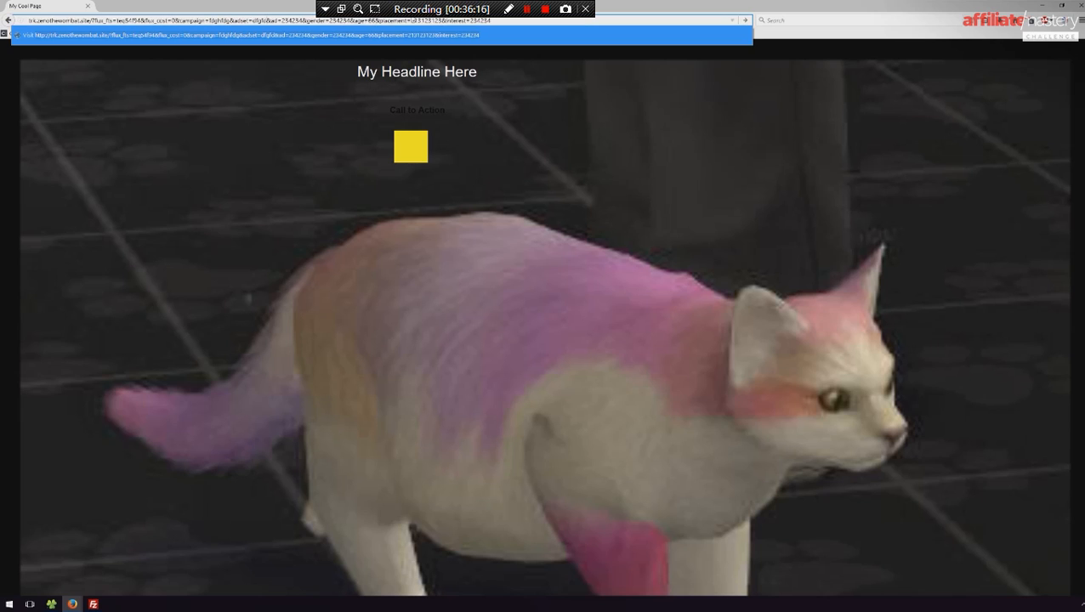
double_click(432, 20)
type("dfgfdg")
key("Return")
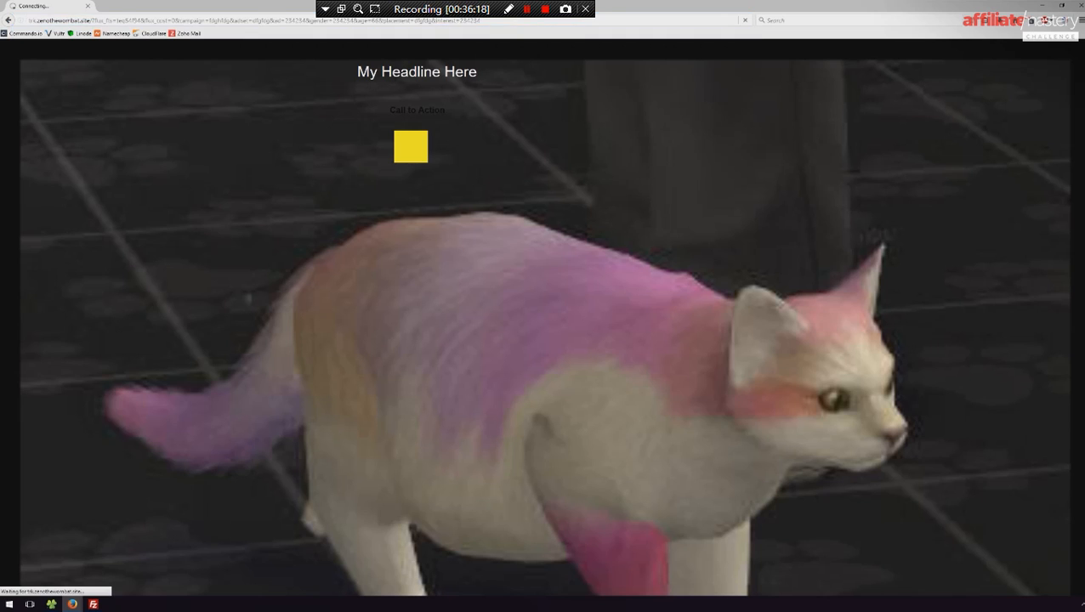
- Replace the address with the copied tracking link, and set its interest value to 234324 and age to 66
left_click(439, 19)
key("ctrl+v")
double_click(525, 20)
type("234")
double_click(409, 21)
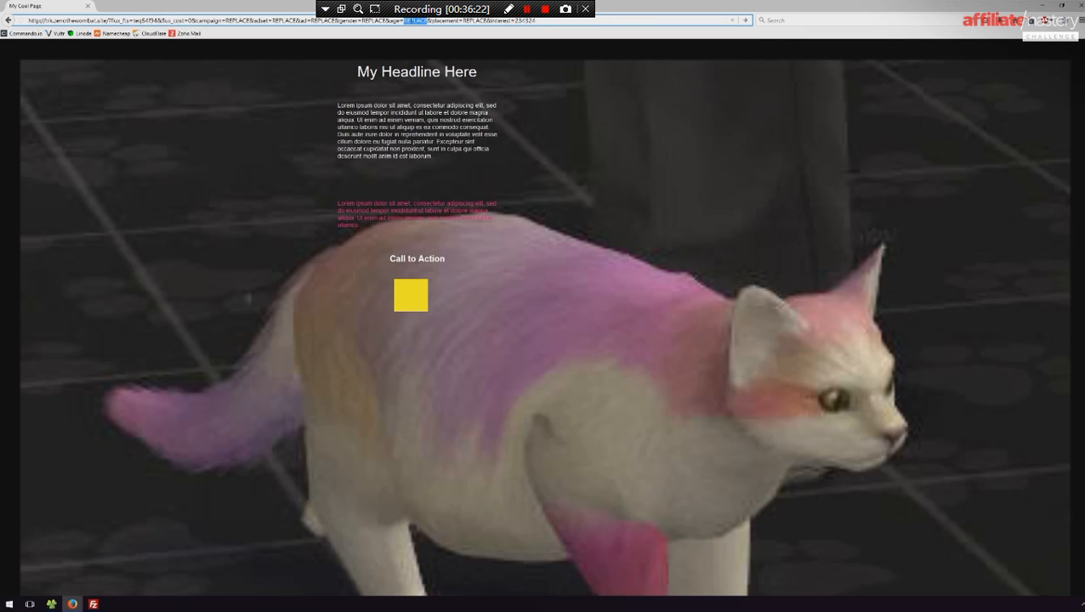
type("34")
- Set the link's campaign value to hjk,jhk and load it as another test visit
triple_click(415, 21)
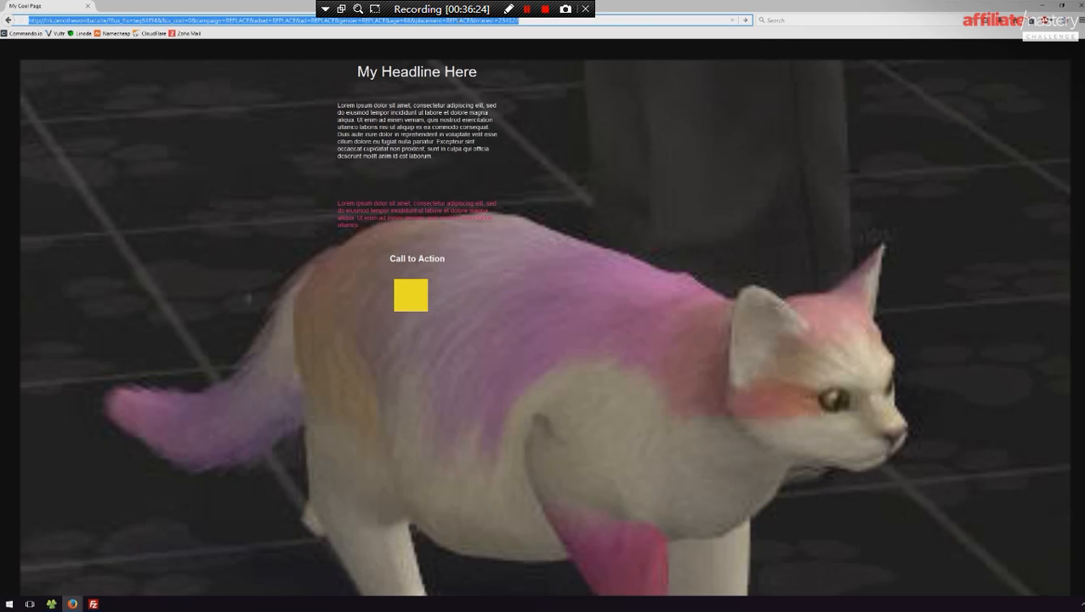
type("32")
key("ctrl+z")
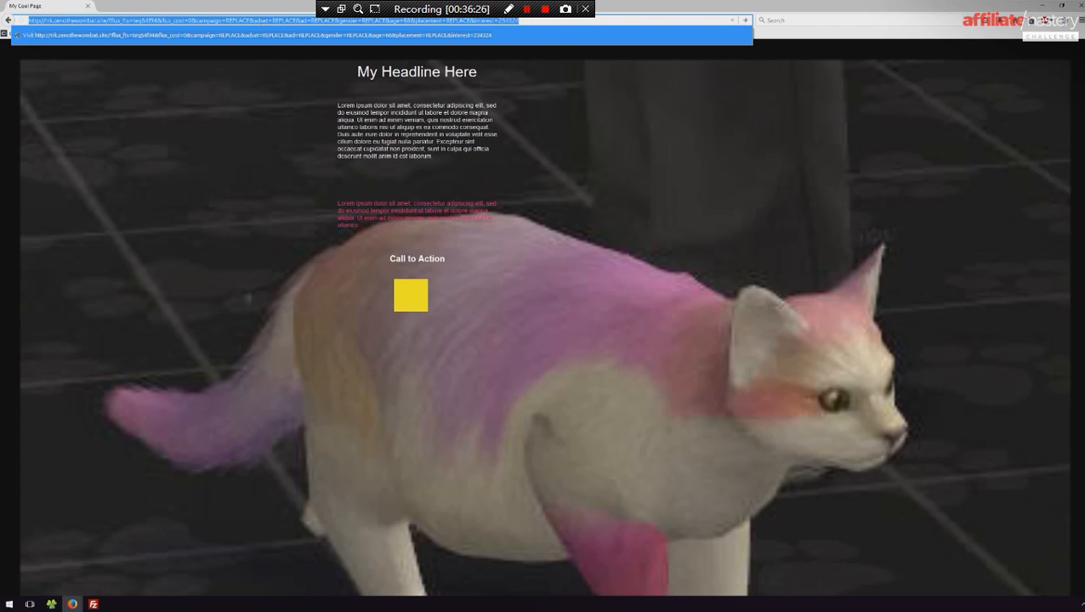
left_click(243, 20)
double_click(239, 20)
type("2343")
key("Return")
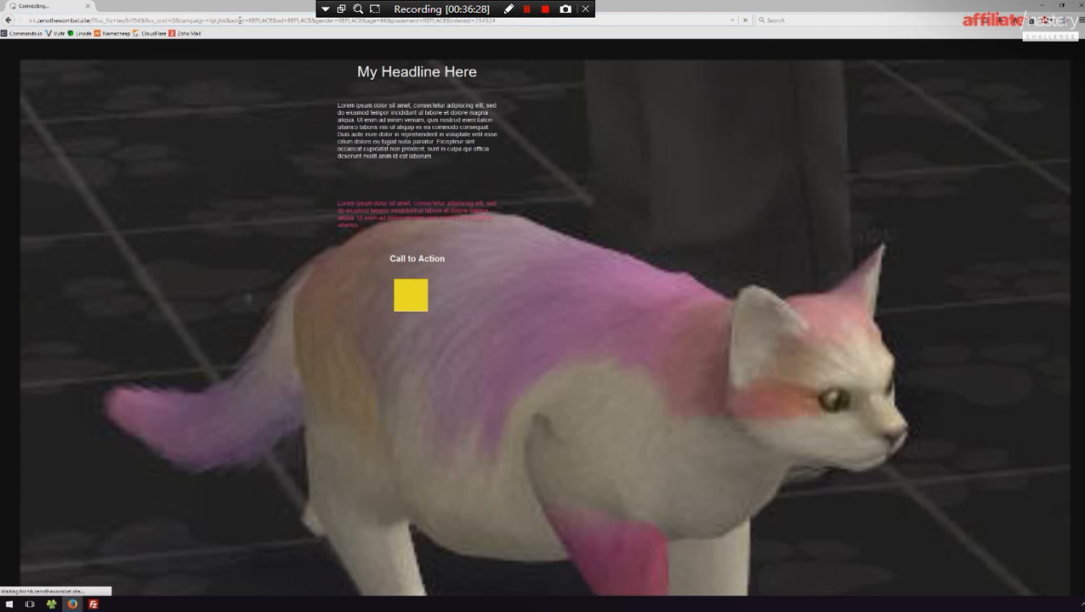
- Close the test visit window and the Your Links page, and refresh the drill-down report
left_click(1078, 5)
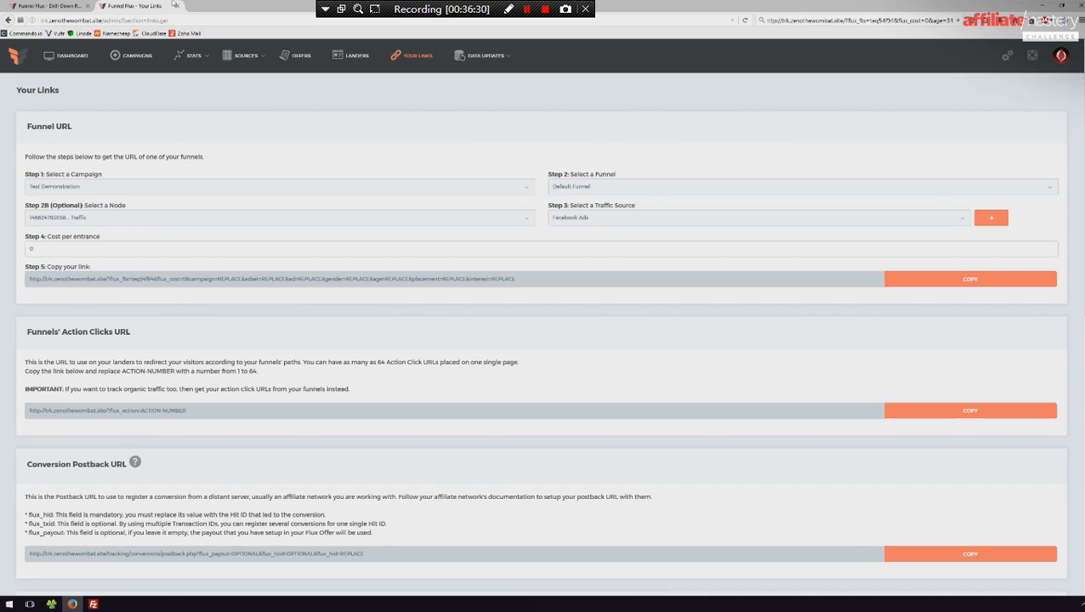
left_click(179, 6)
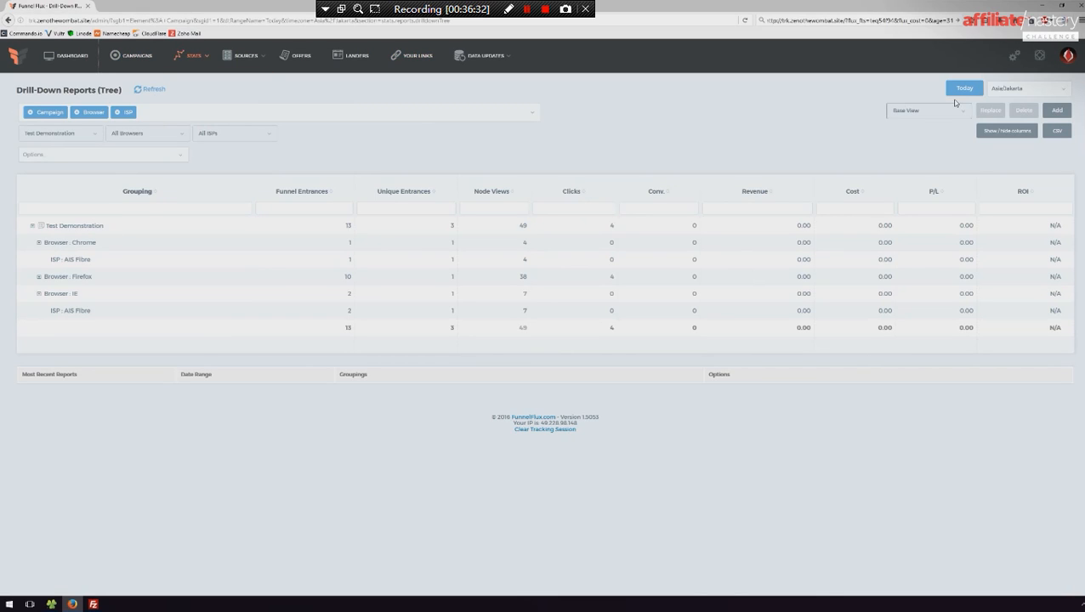
left_click(150, 89)
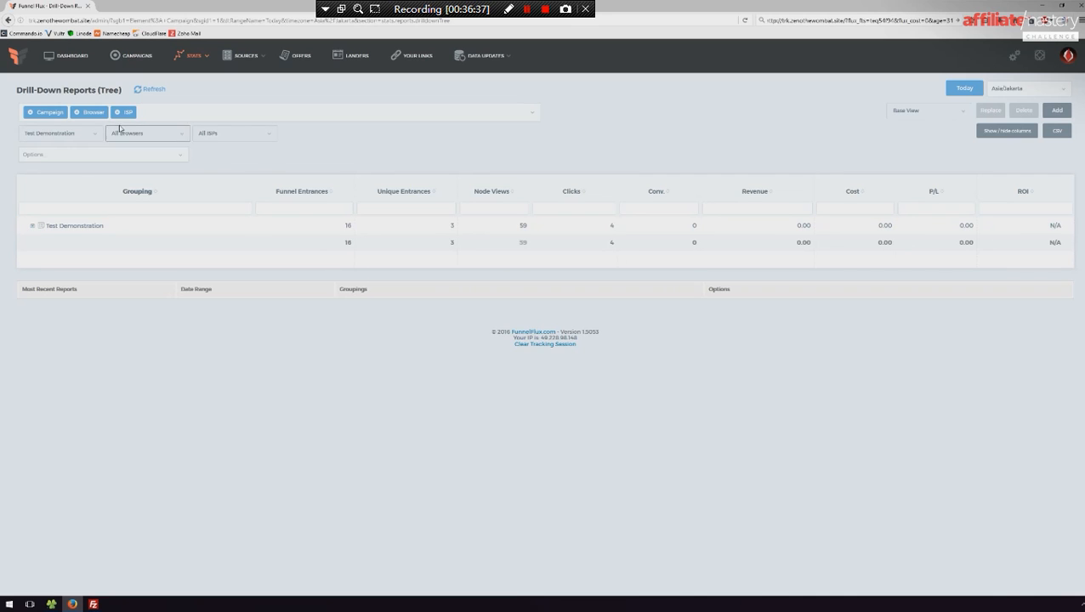
- Remove the Browser and ISP groupings from the drill-down report
left_click(86, 117)
left_click(76, 112)
left_click(77, 112)
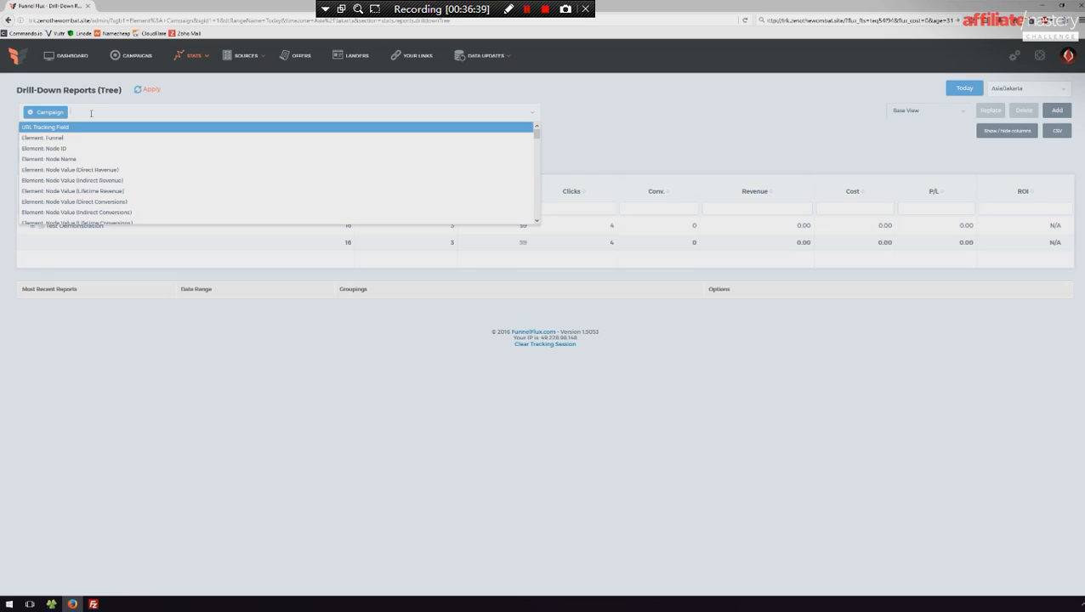
- Find the URL Tracking Field option and add it as a grouping after Campaign
type("traff")
key("BackSpace")
key("BackSpace")
key("BackSpace")
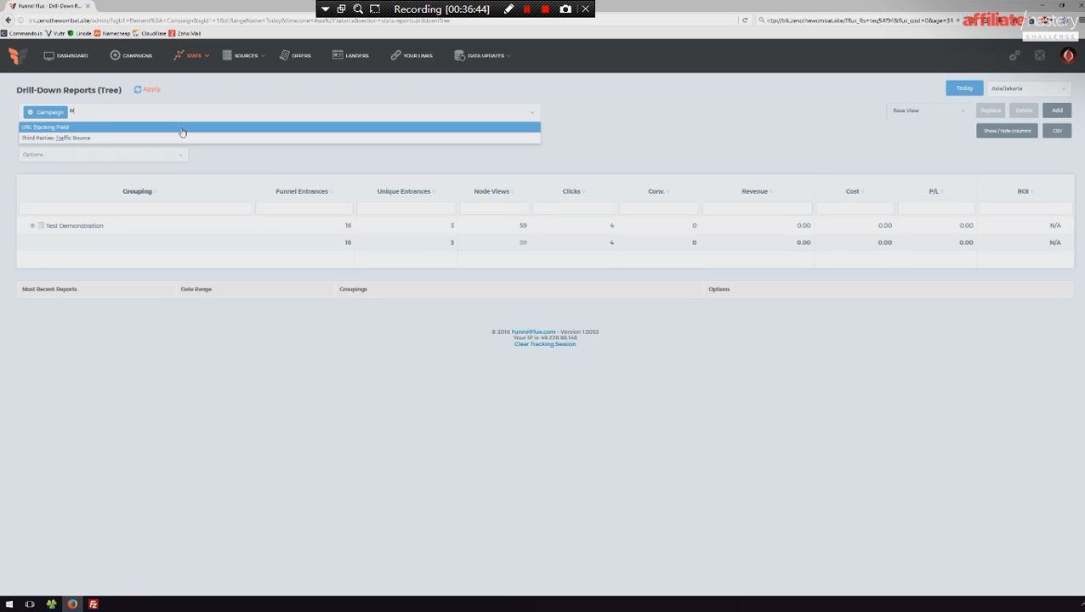
type("a")
key("BackSpace")
type("ack")
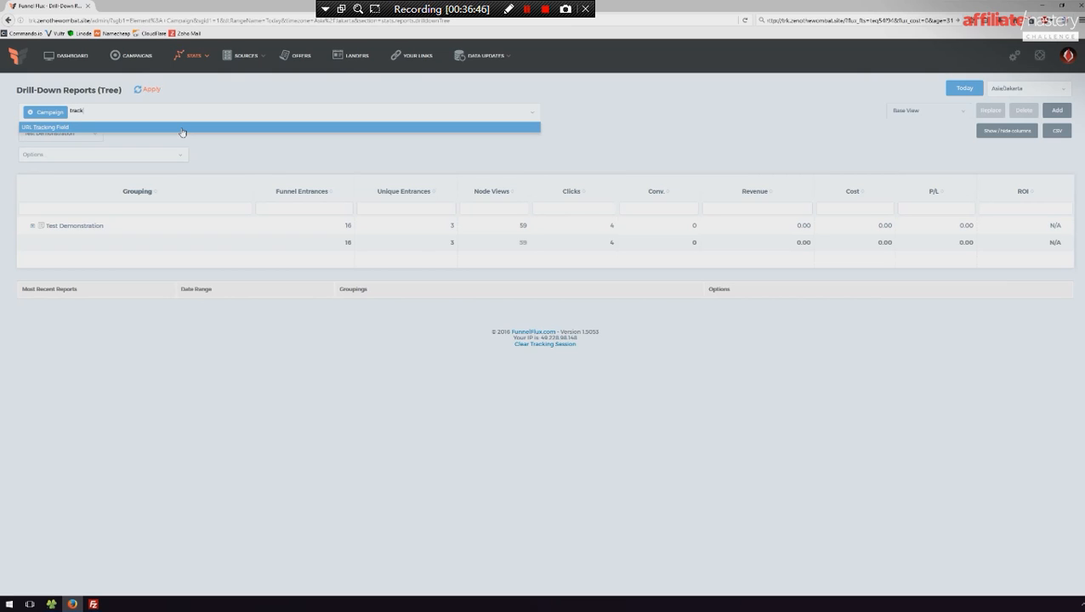
key("BackSpace")
key("BackSpace")
key("BackSpace")
left_click(151, 129)
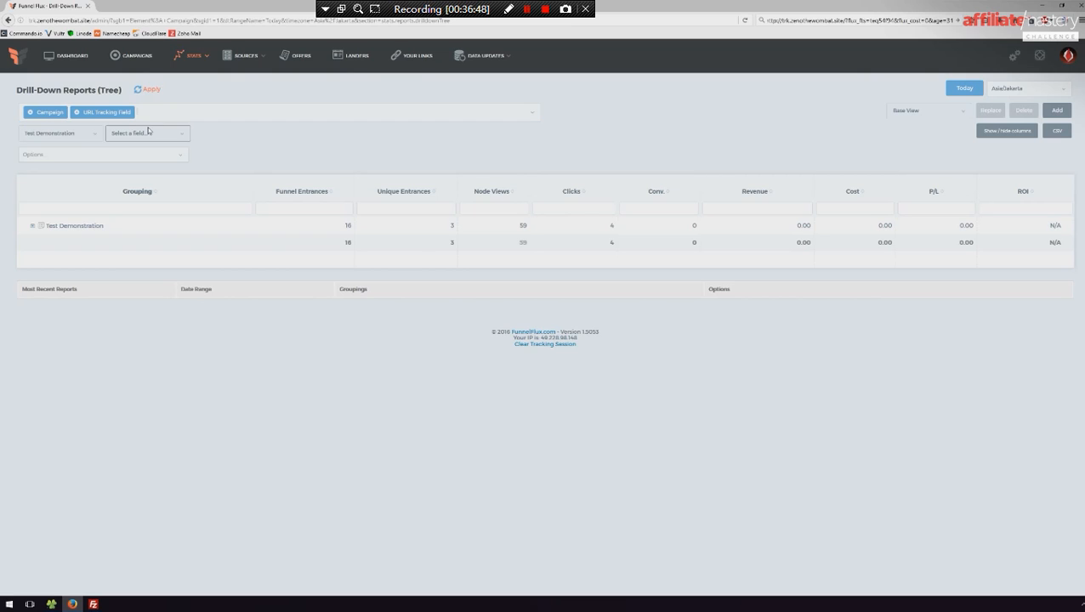
- Add two more URL Tracking Field groupings to the drill-down report
left_click(119, 137)
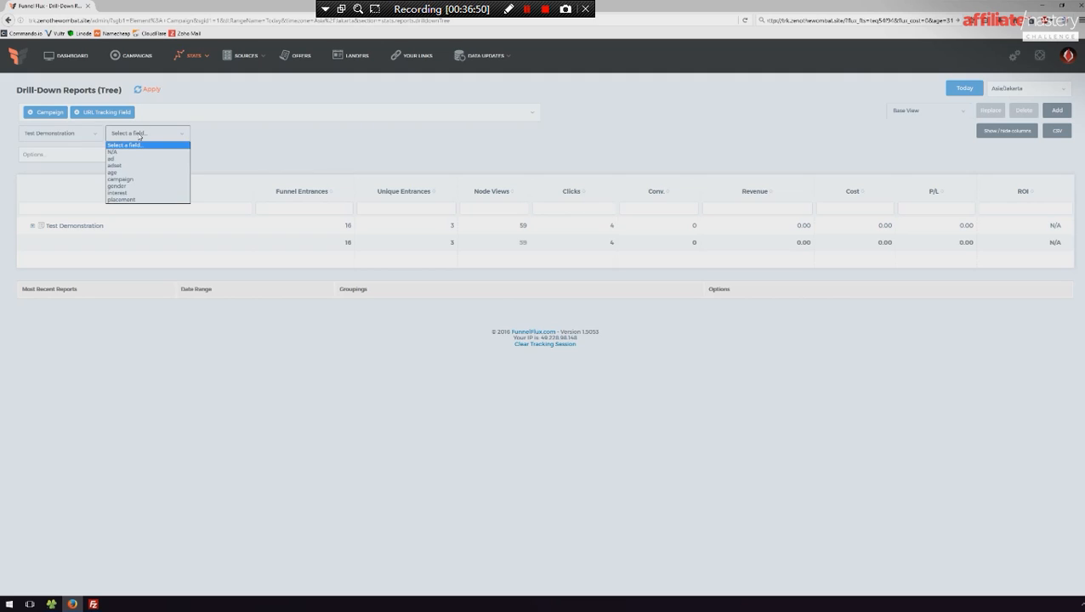
left_click(224, 132)
left_click(163, 112)
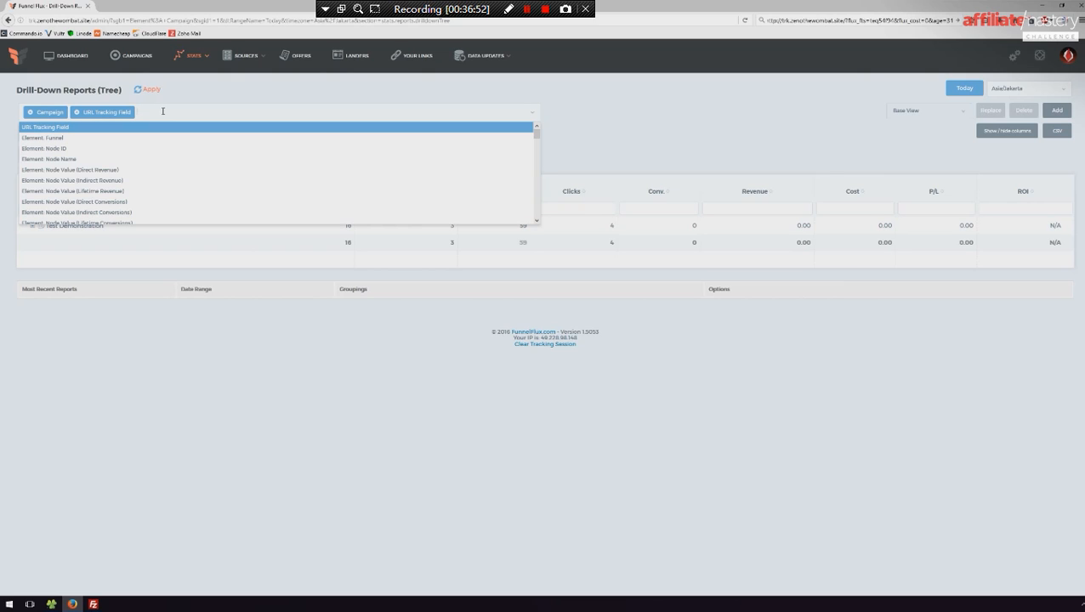
type("url")
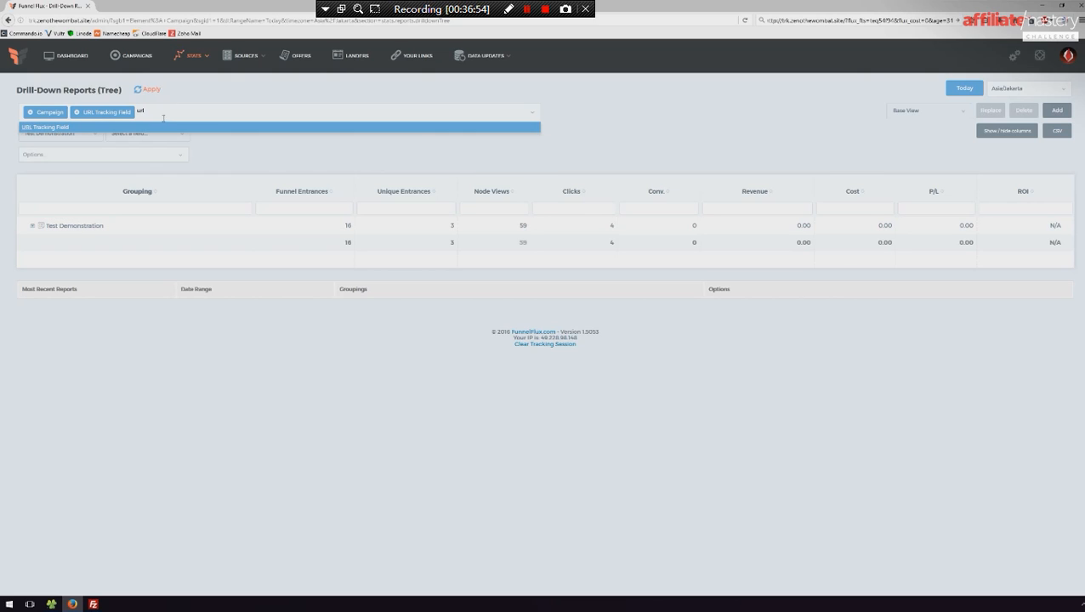
left_click(156, 128)
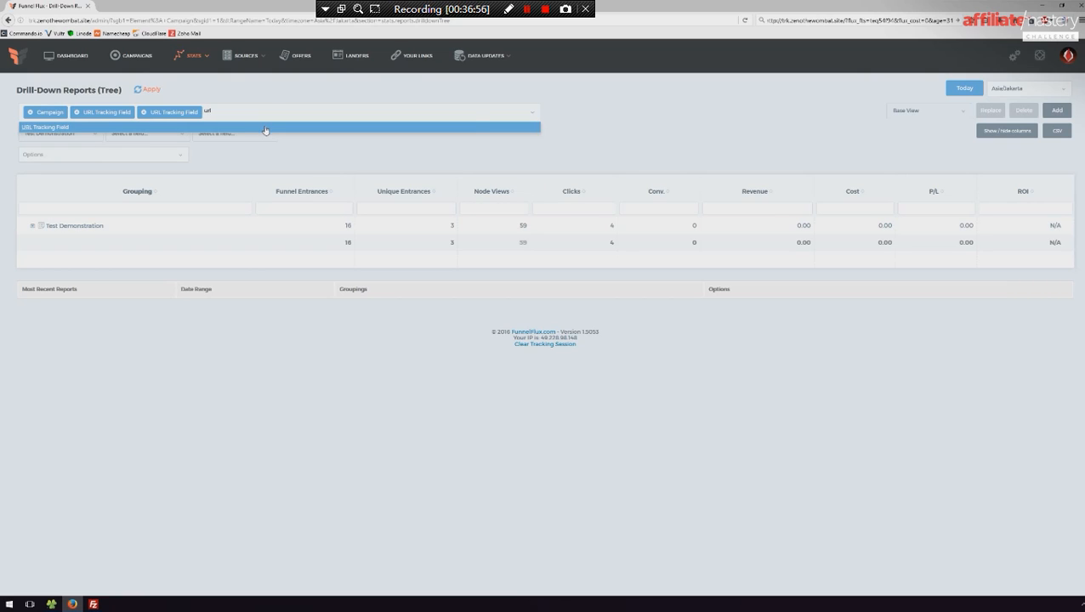
left_click(265, 128)
- Set the three URL tracking fields to age, campaign and placement, and apply the report settings
left_click(146, 134)
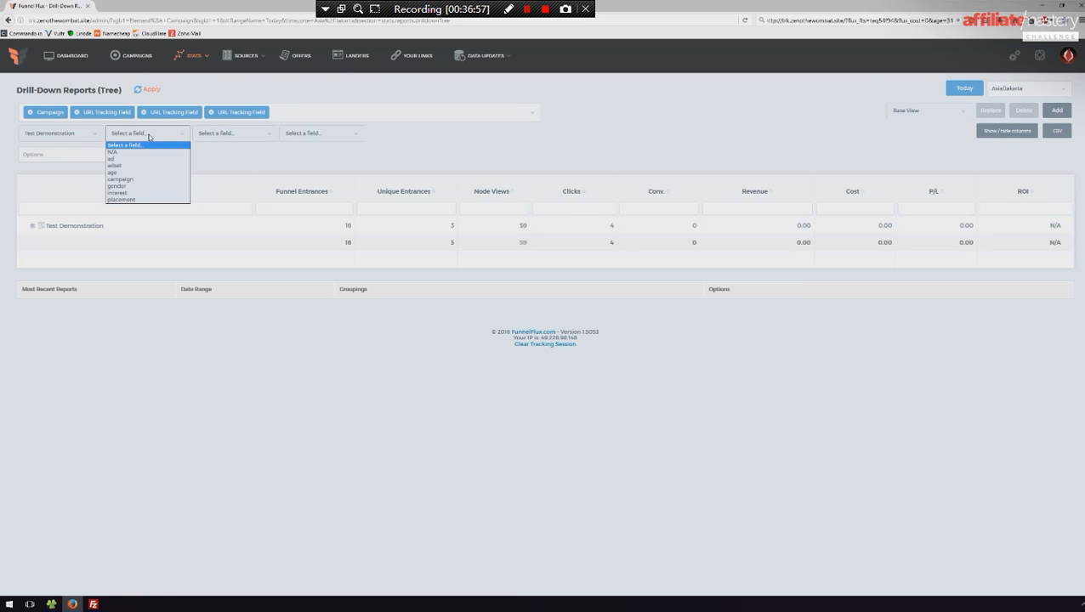
left_click(125, 173)
left_click(223, 134)
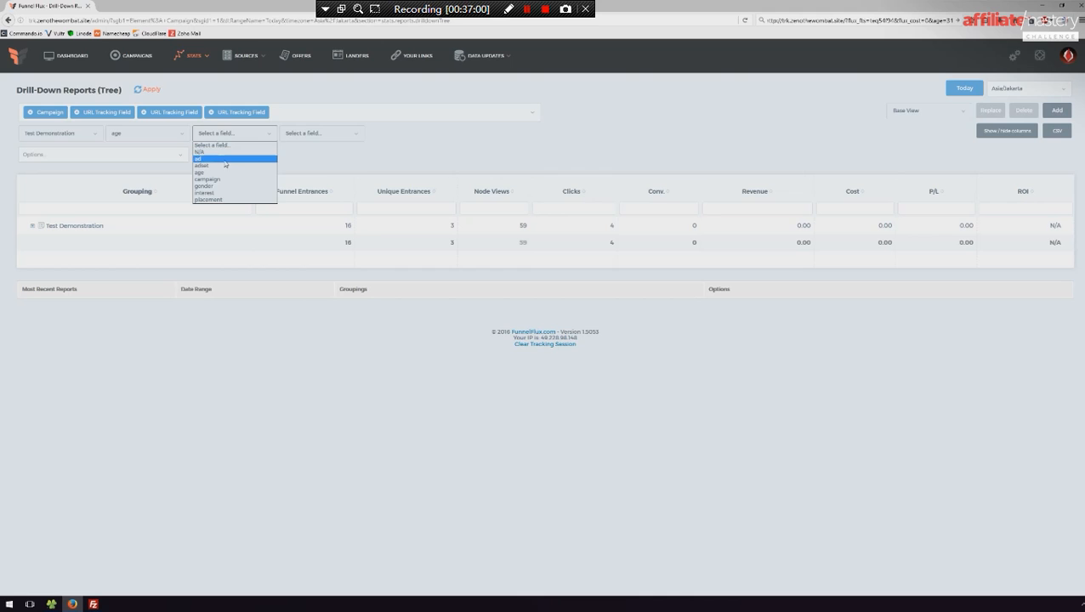
left_click(217, 178)
left_click(322, 133)
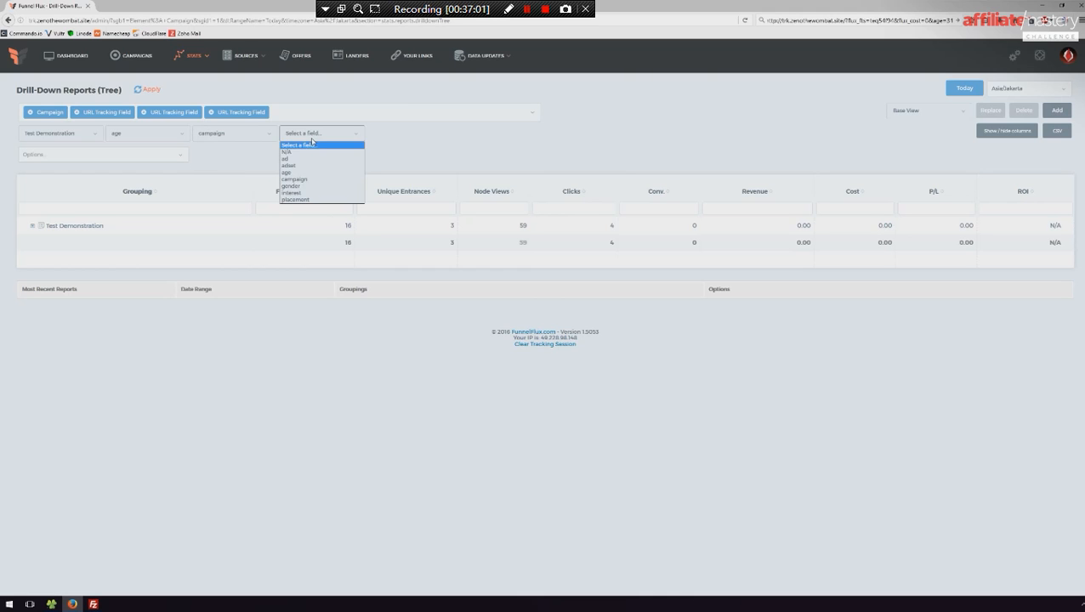
left_click(298, 200)
left_click(151, 89)
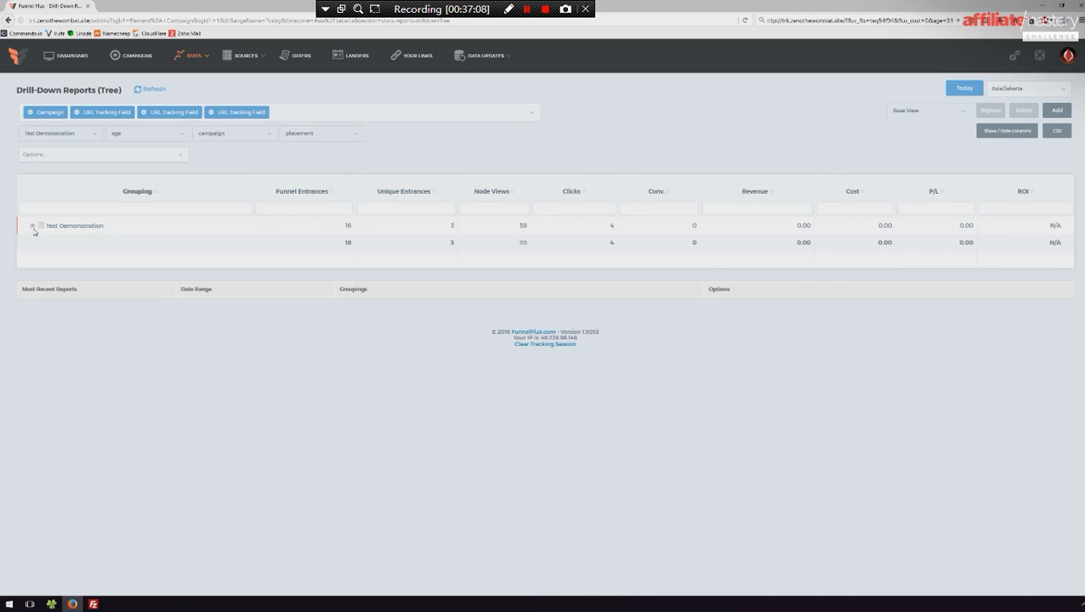
- Expand Test Demonstration, its age 29, 66, 31 and 30 groups, and the REPLACE campaign under age 29
left_click(34, 226)
left_click(39, 243)
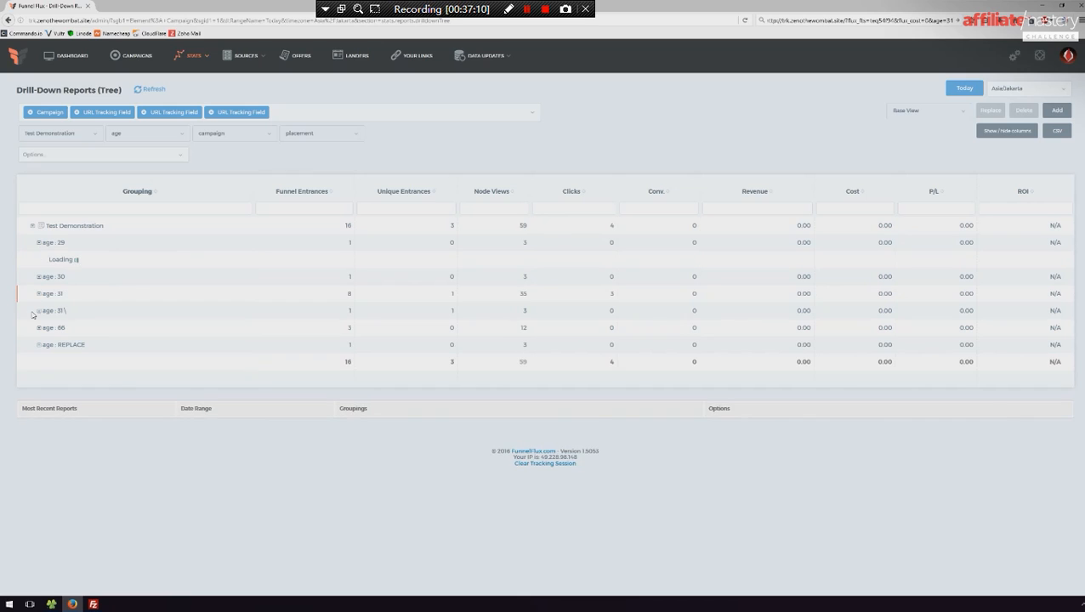
left_click(39, 328)
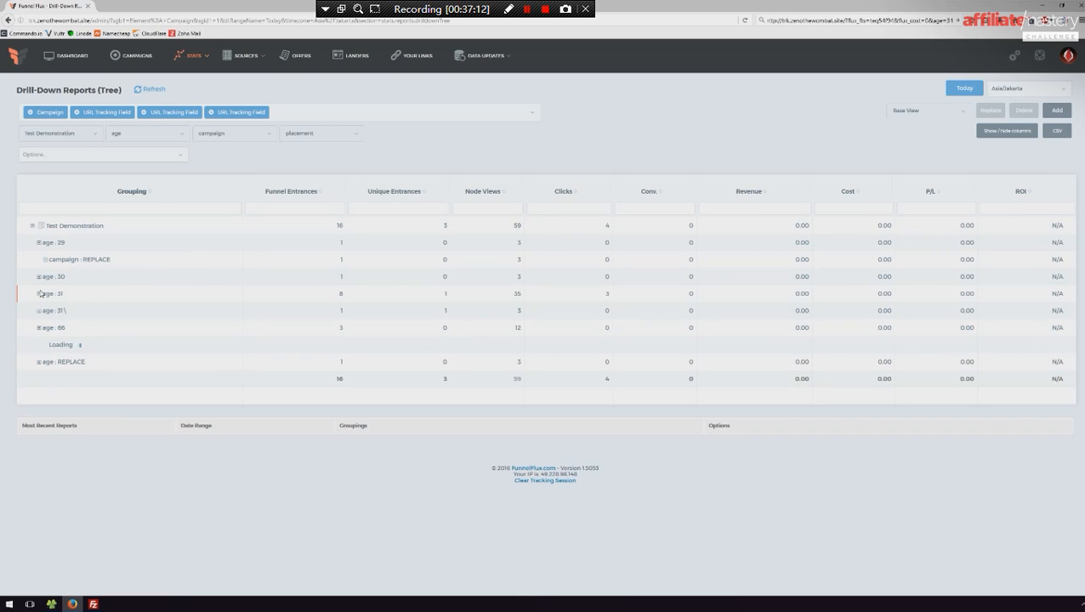
left_click(40, 293)
left_click(39, 276)
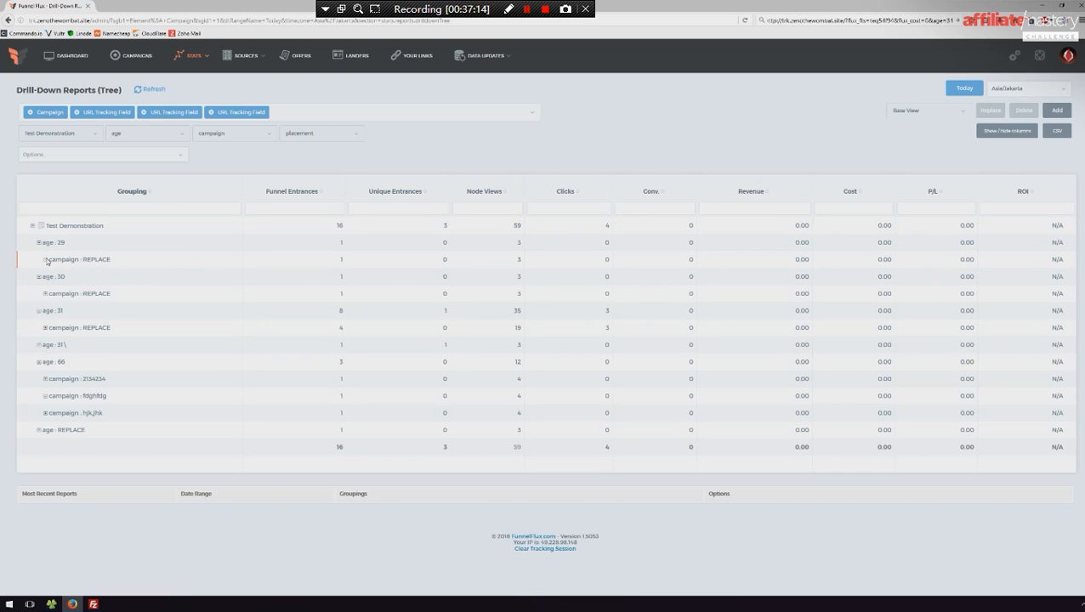
left_click(46, 260)
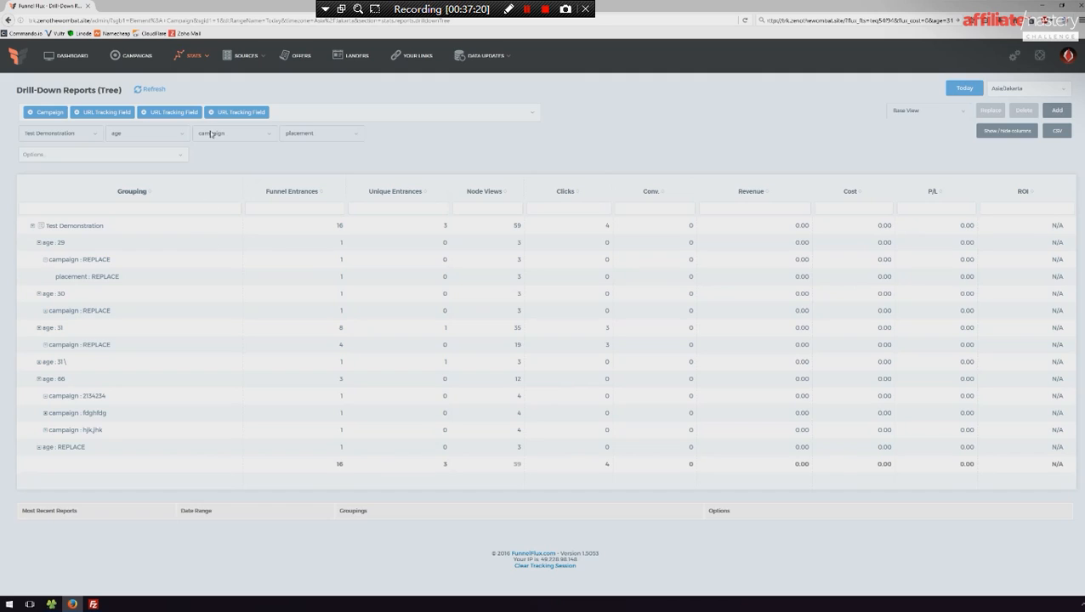
- Open Your Links in a separate tab, and add Hit ID as the report's last grouping and apply it
middle_click(415, 59)
mouse_move(248, 57)
left_click(291, 109)
type("h")
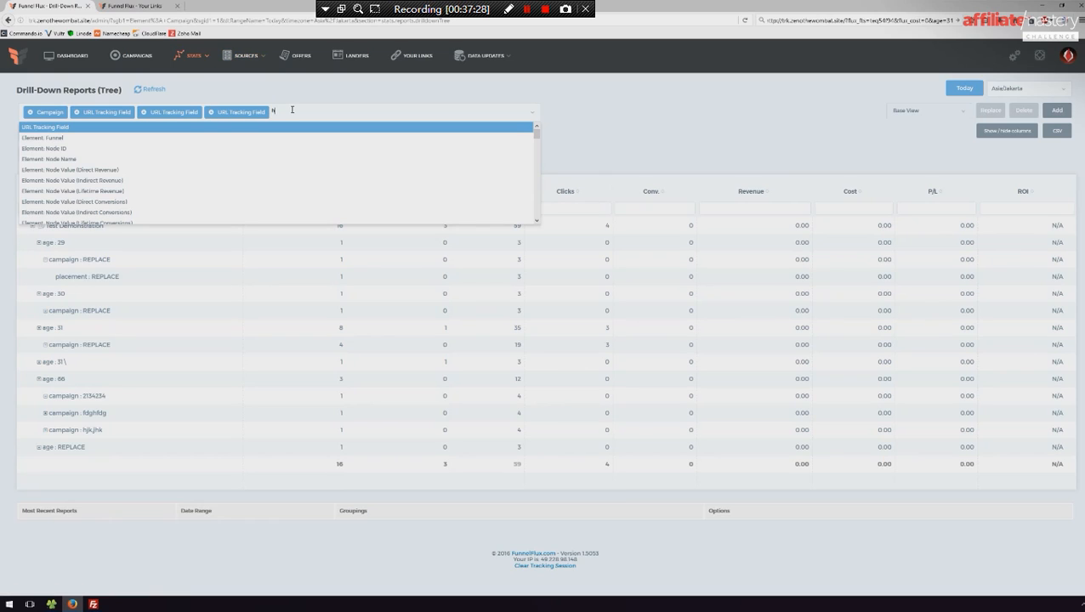
type("it")
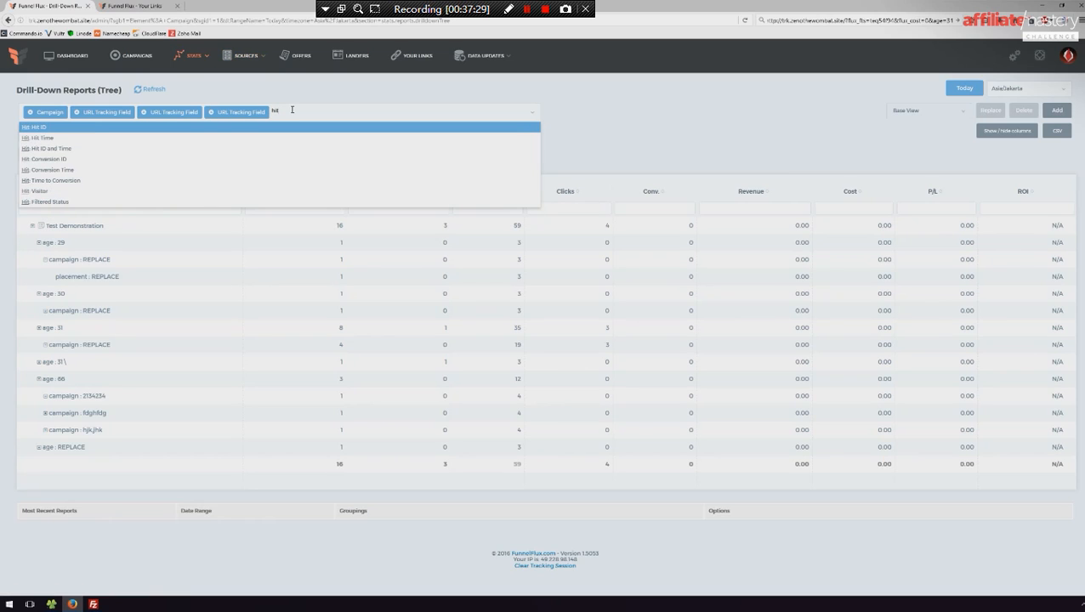
left_click(42, 129)
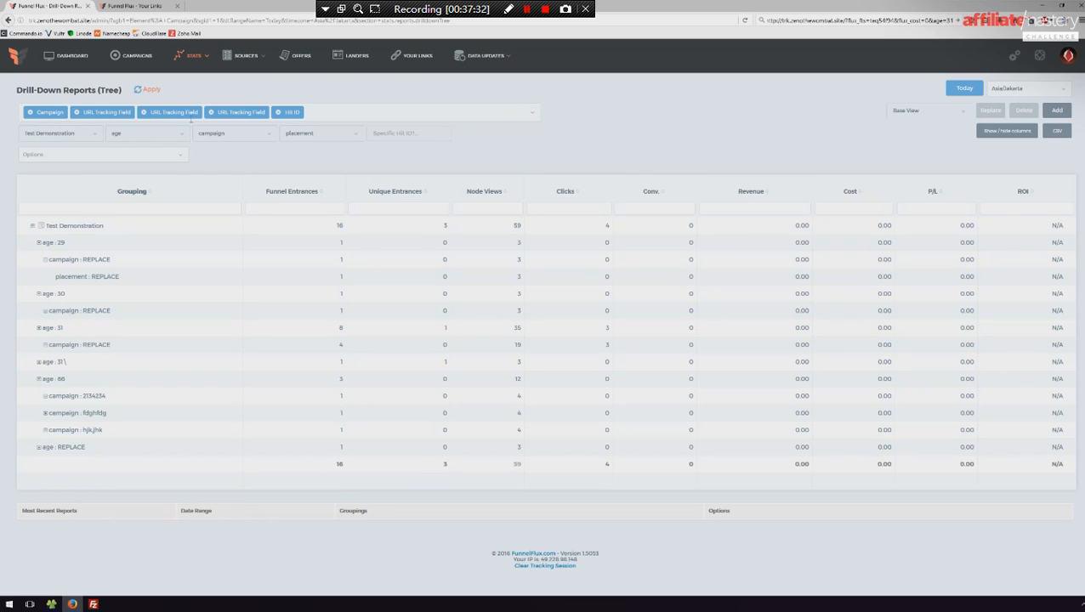
left_click(149, 90)
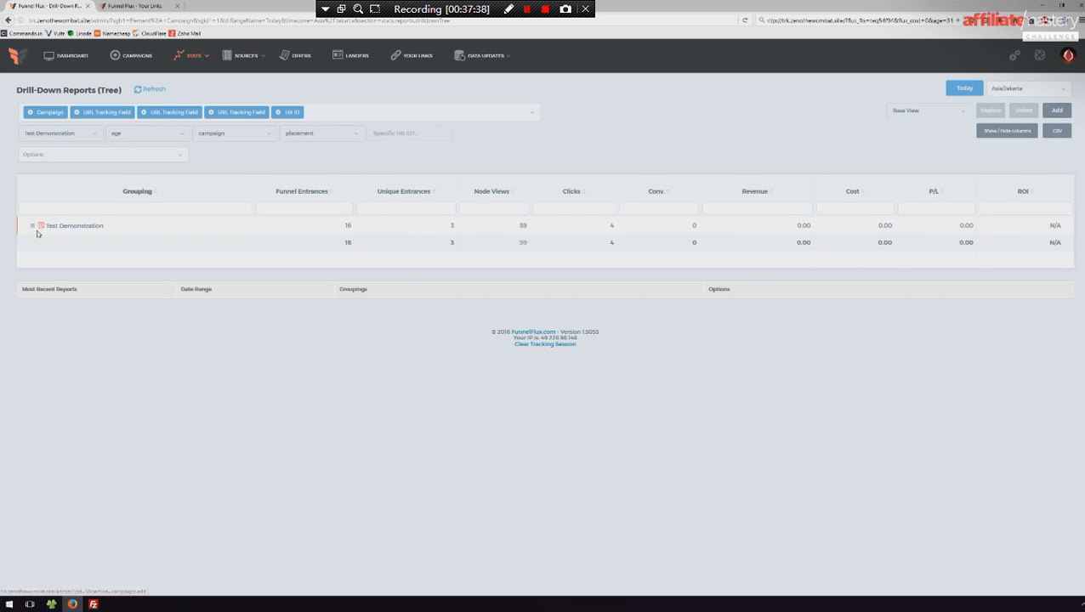
- Expand Test Demonstration through age 29, campaign REPLACE and placement REPLACE down to the individual hit IDs
left_click(38, 228)
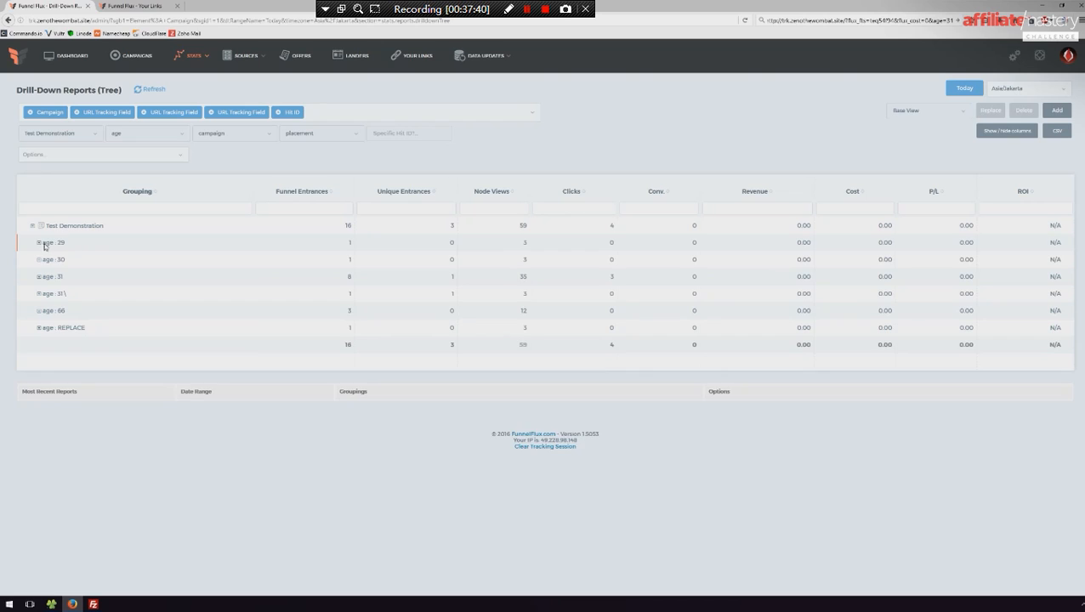
left_click(39, 243)
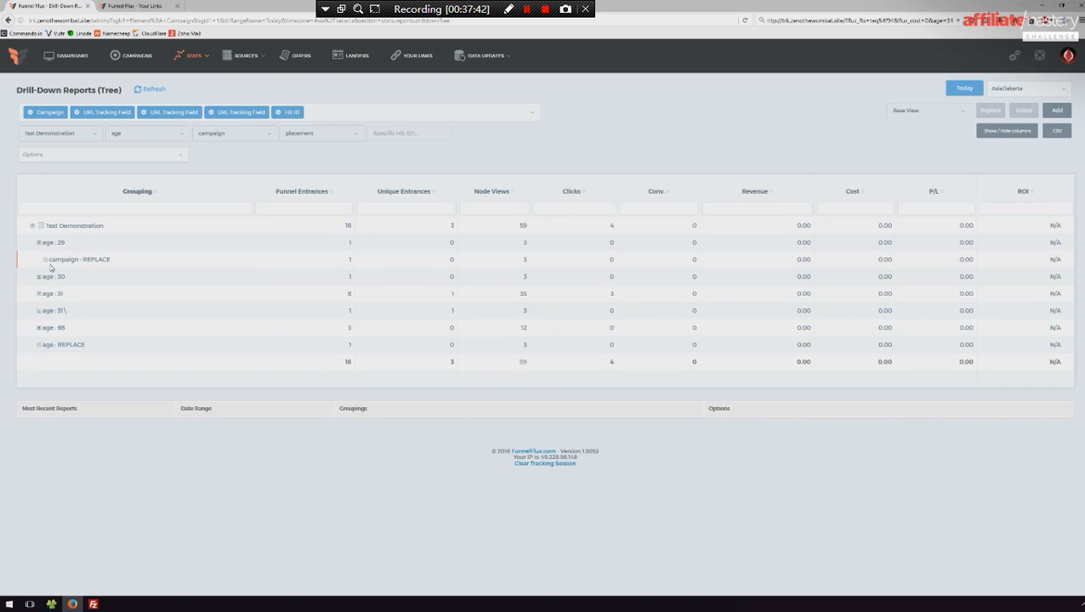
left_click(46, 261)
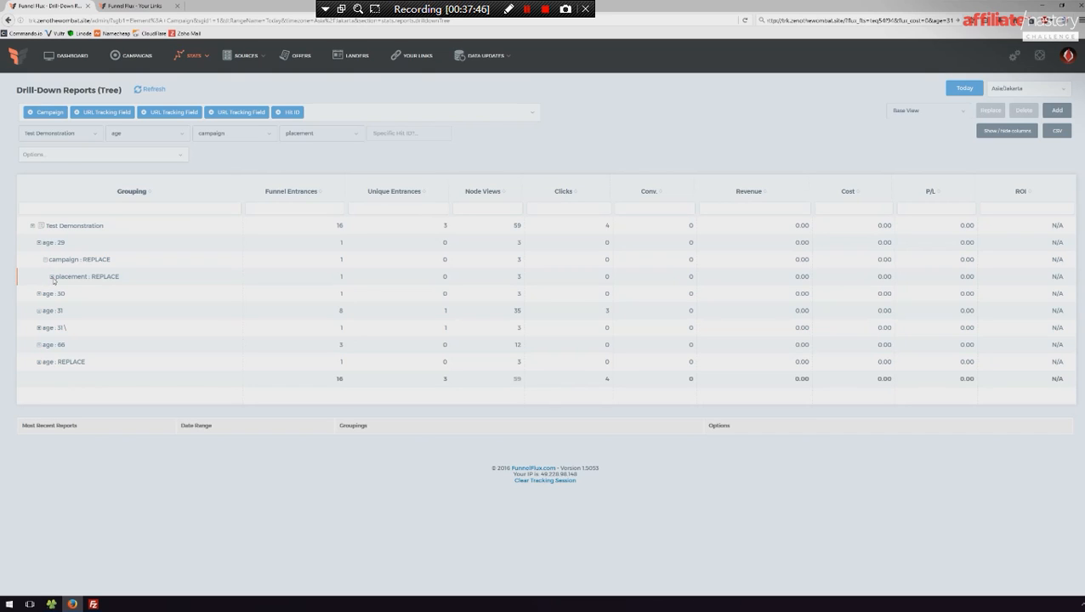
left_click(52, 278)
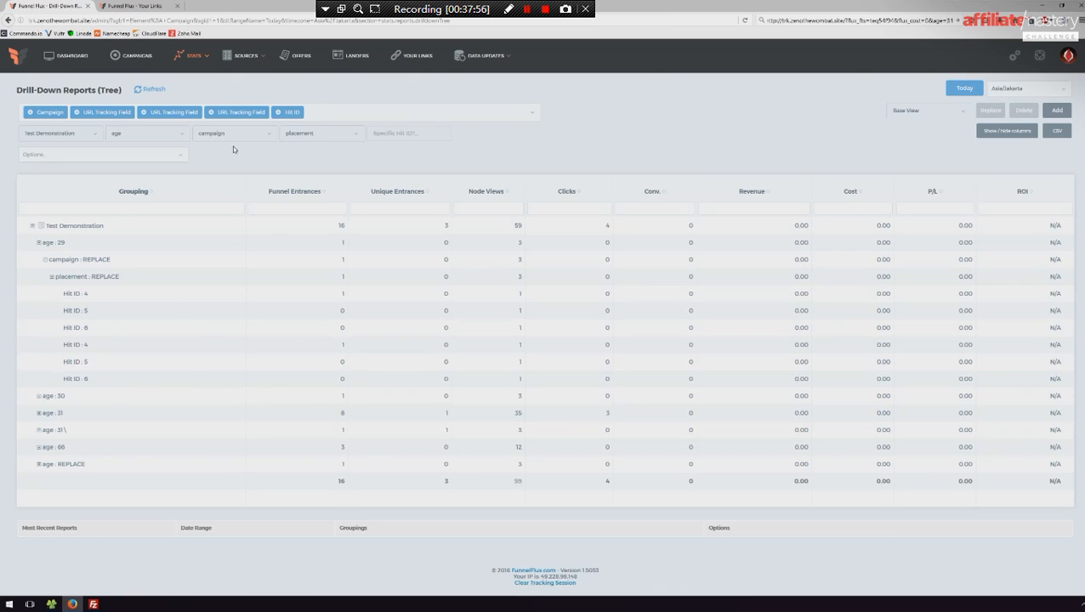
- Browse the other available grouping options for the drill-down report without adding any
left_click(313, 115)
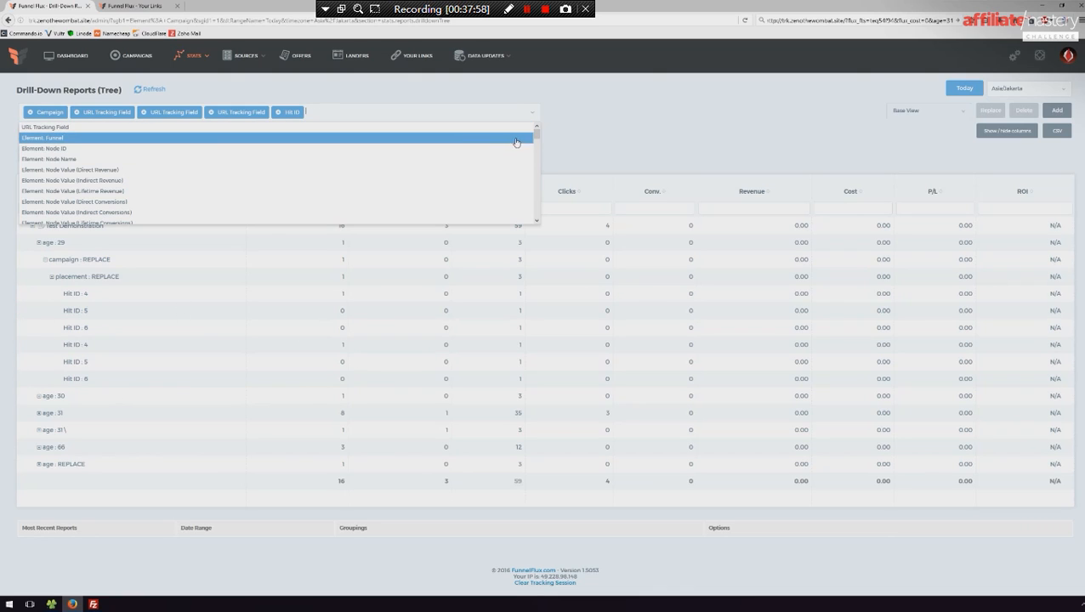
left_click_drag(537, 136, 536, 156)
left_click(639, 137)
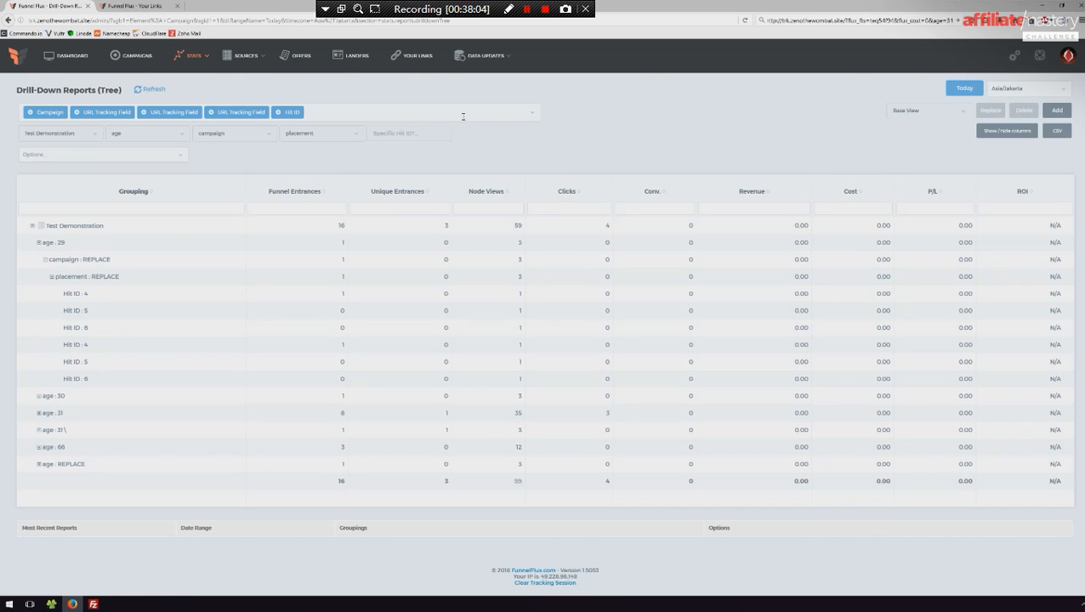
- Copy the Conversion Postback URL from the Your Links page
left_click(110, 15)
scroll(277, 296, "down", 3)
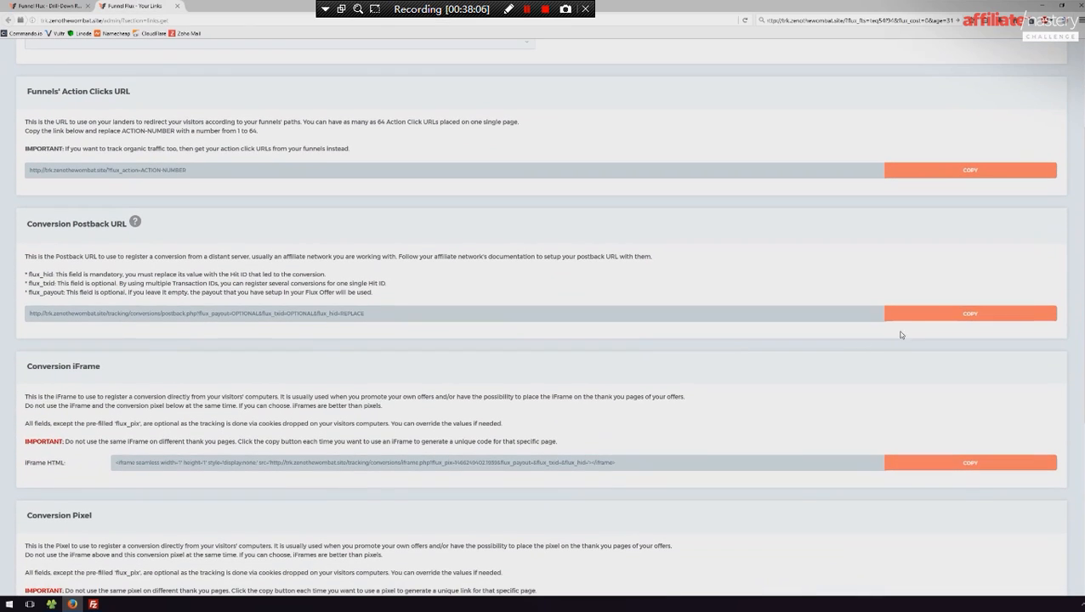
left_click(905, 315)
- Open a new browser window side by side with the existing one, and return the existing window to the drill-down report
right_click(244, 3)
left_click(228, 14)
key("ctrl+n")
key("super+Right")
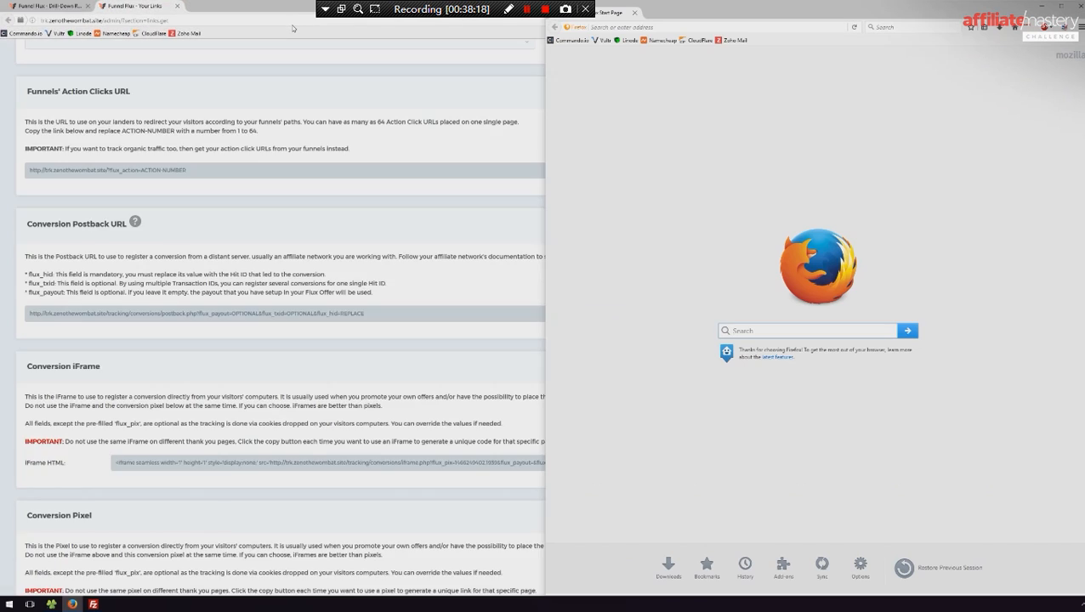
left_click(317, 107)
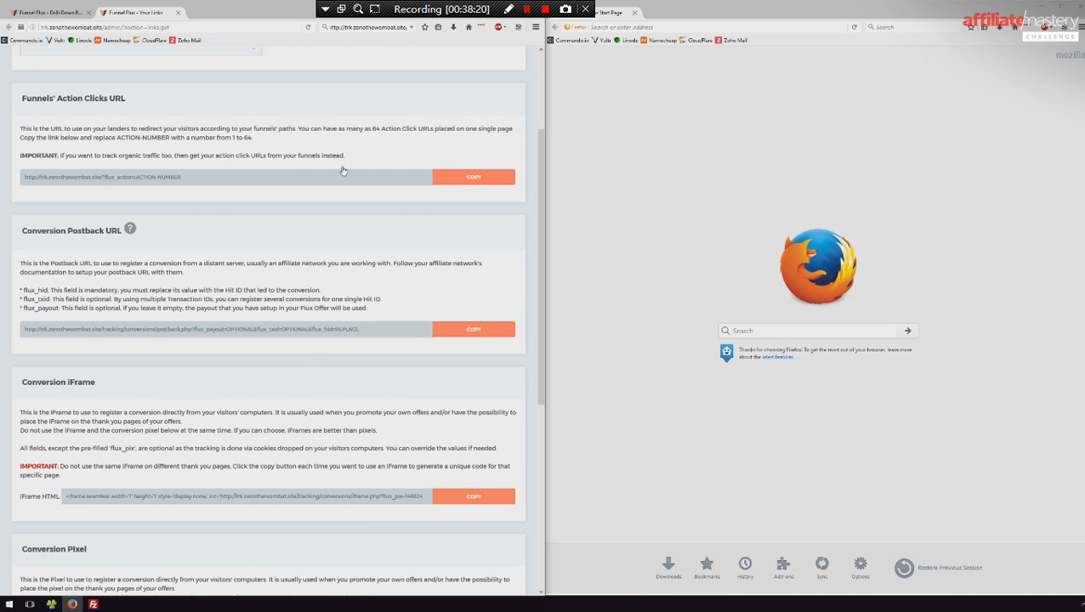
scroll(345, 172, "up", 3)
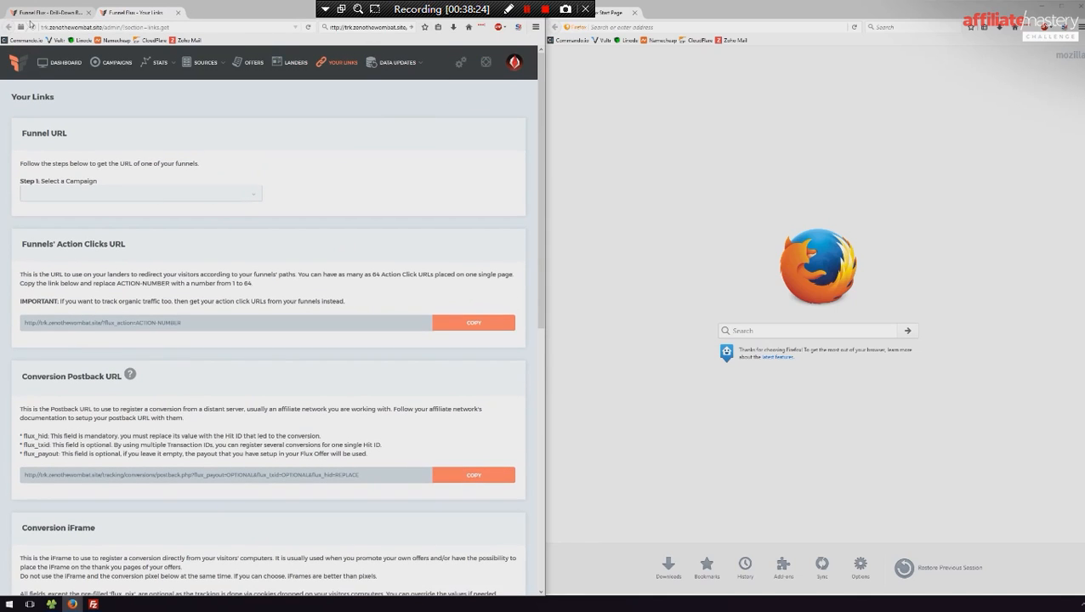
left_click(50, 13)
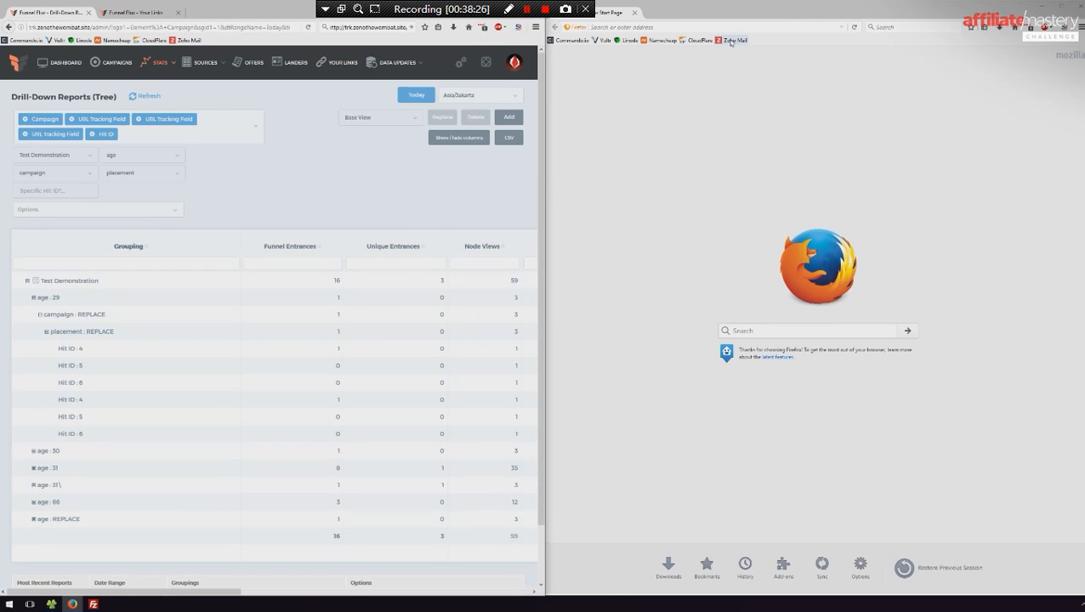
- Enter the copied postback URL as the new window's address, set flux_payout to 37 and remove the flux_txid parameter
left_click(673, 27)
key("ctrl+v")
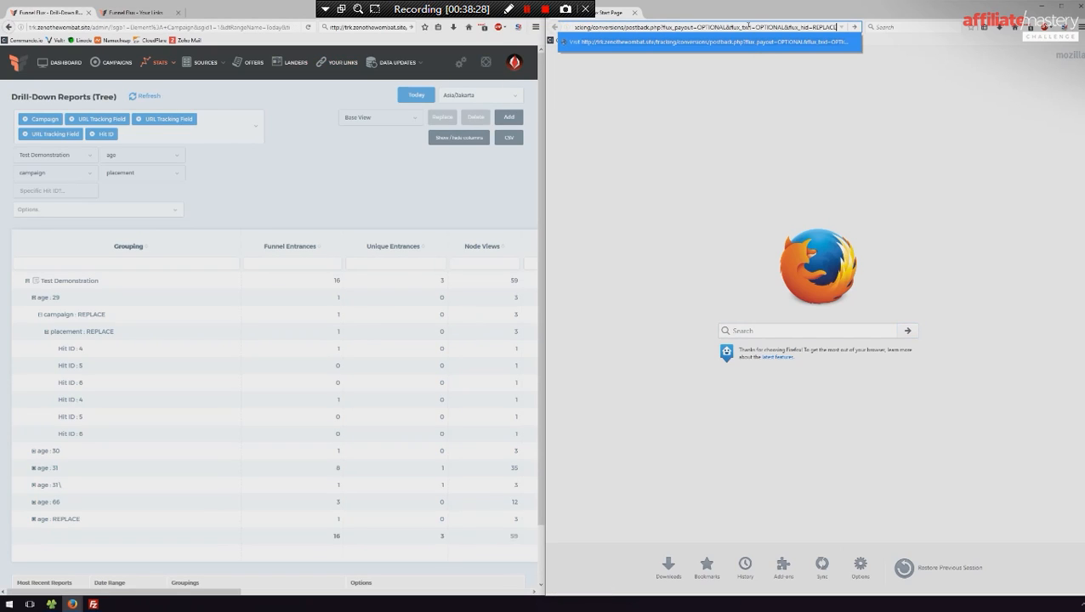
double_click(711, 27)
type("37")
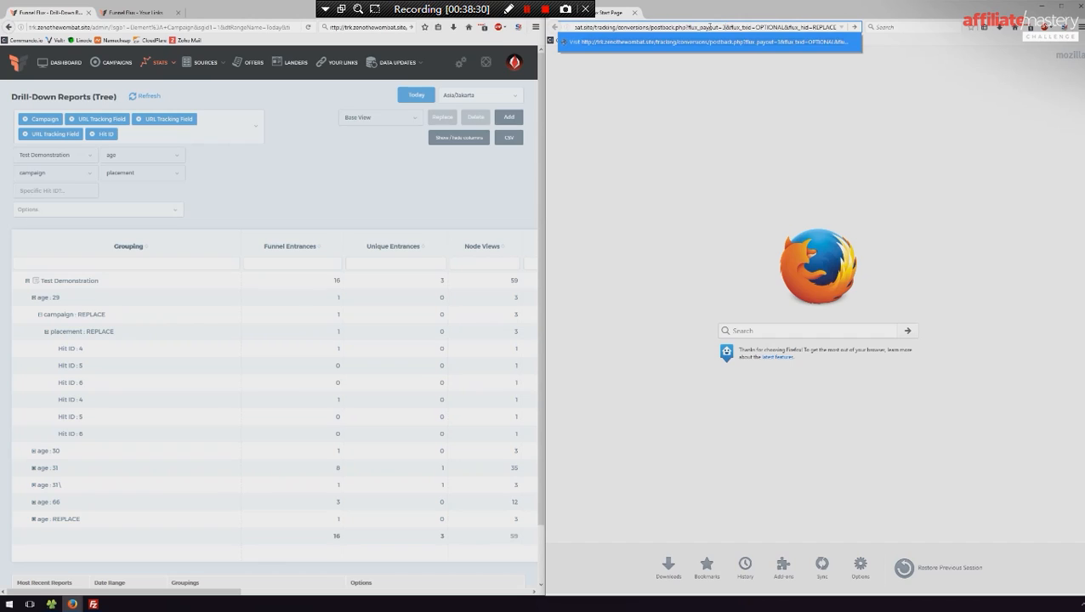
left_click_drag(734, 27, 793, 27)
key("BackSpace")
key("BackSpace")
- Set flux_hid to 4 in the postback URL and load it to fire a test conversion
double_click(822, 27)
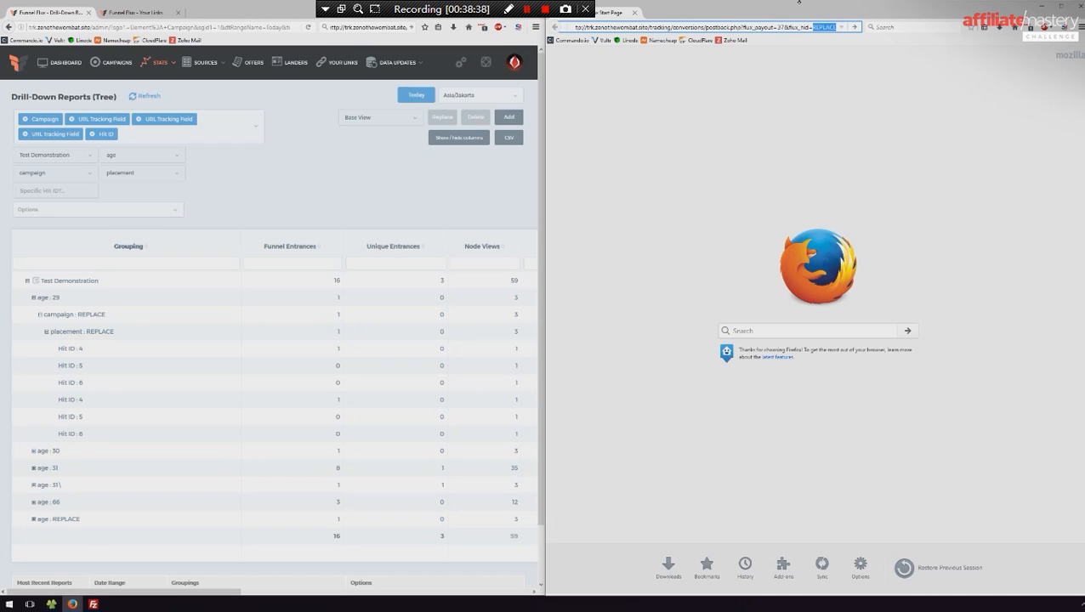
type("4")
key("ctrl+a")
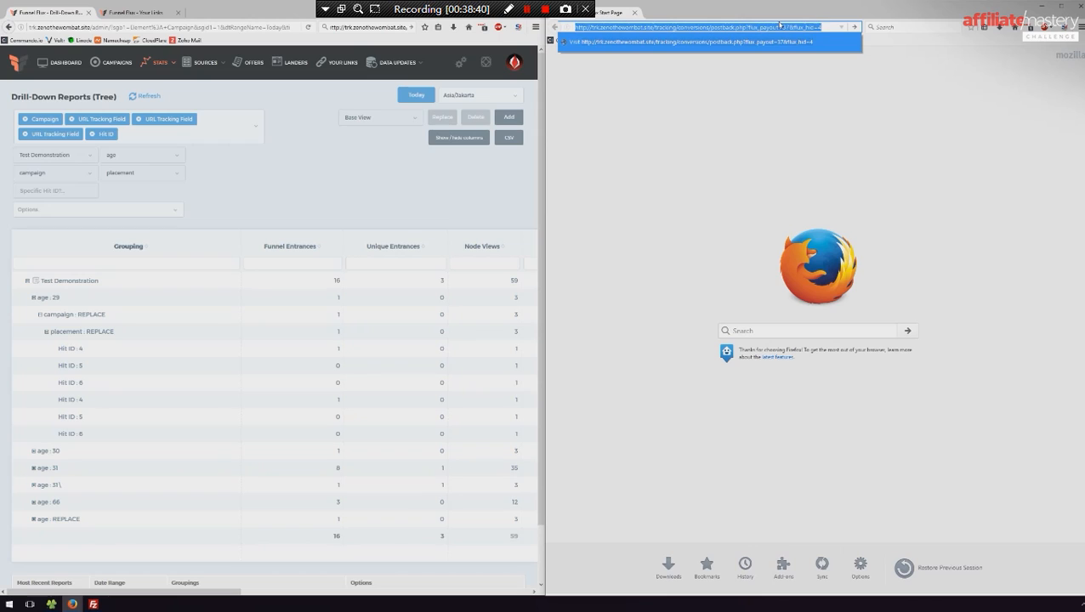
key("Return")
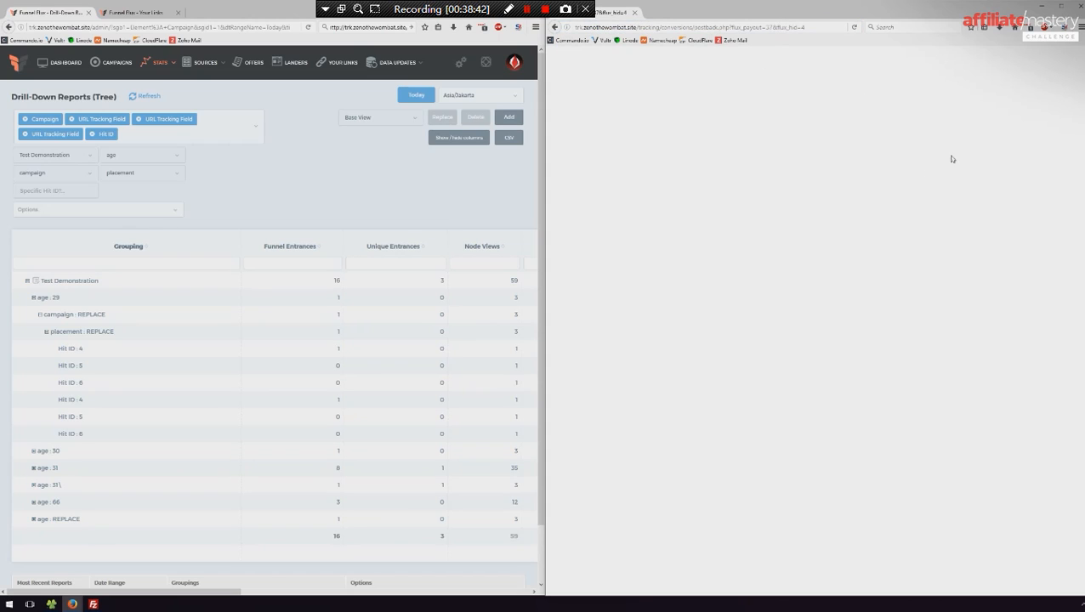
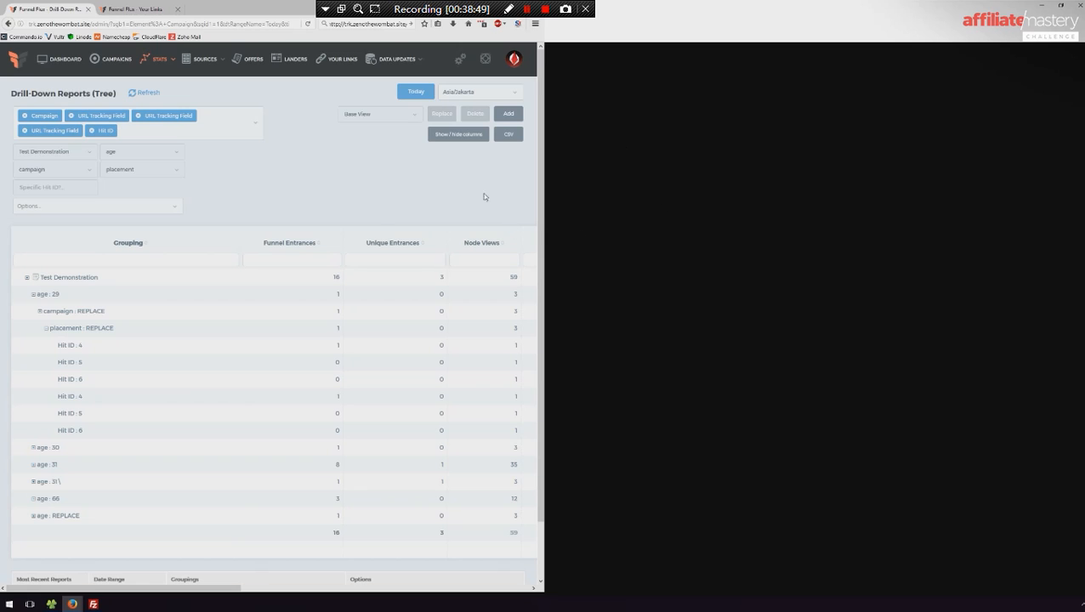
- Close the FileZilla window and minimise the blank postback window so the drill-down report is unobstructed
left_click(93, 604)
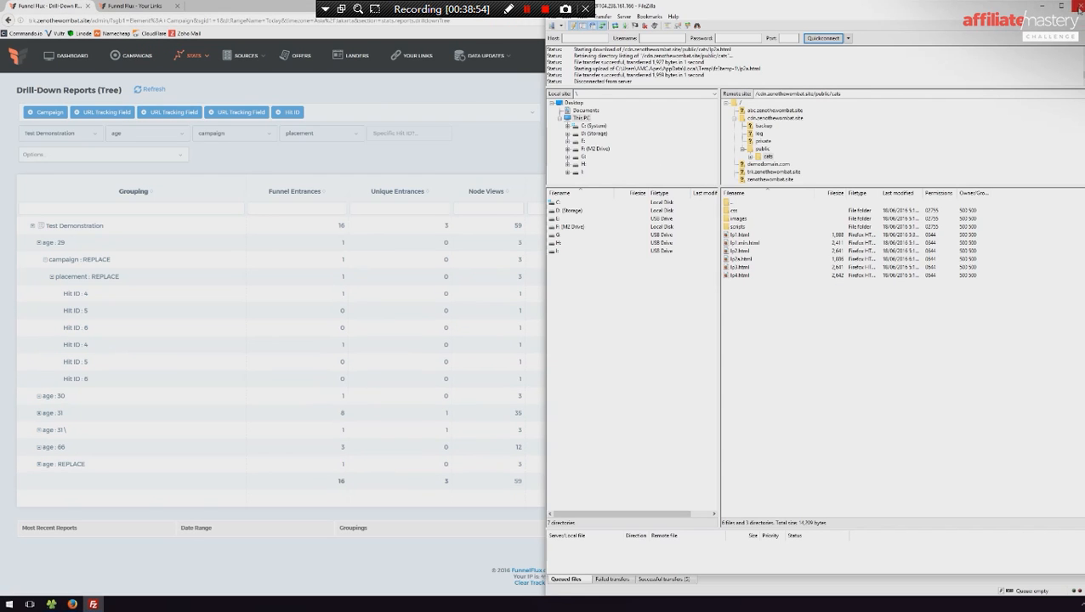
left_click(1077, 5)
left_click(1041, 5)
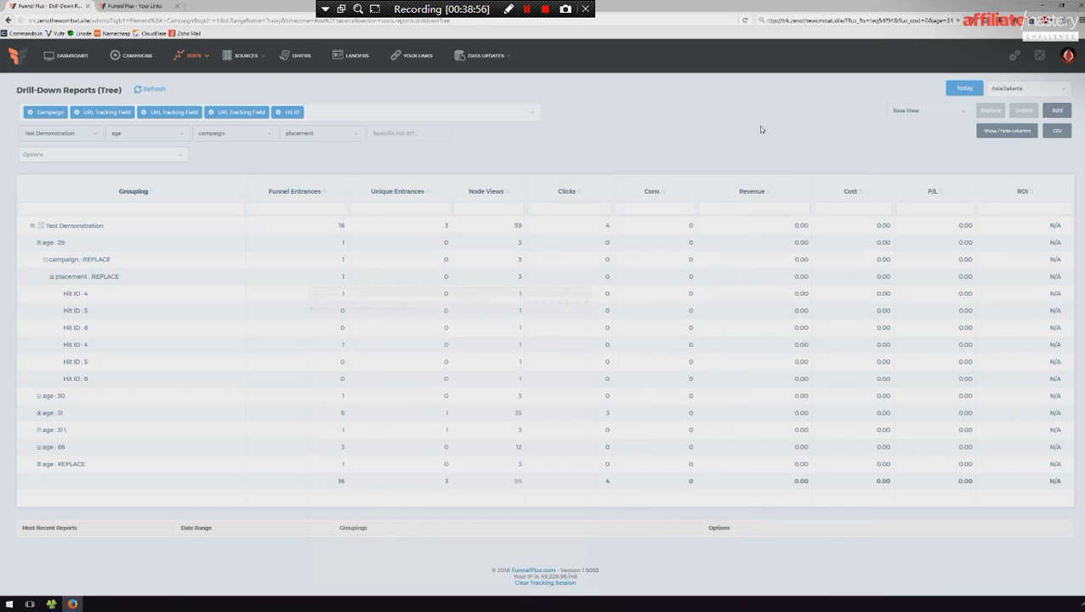
- Reduce the Test Demonstration report's groupings to Campaign and Hit ID, refresh it and look through the hit rows
left_click(153, 90)
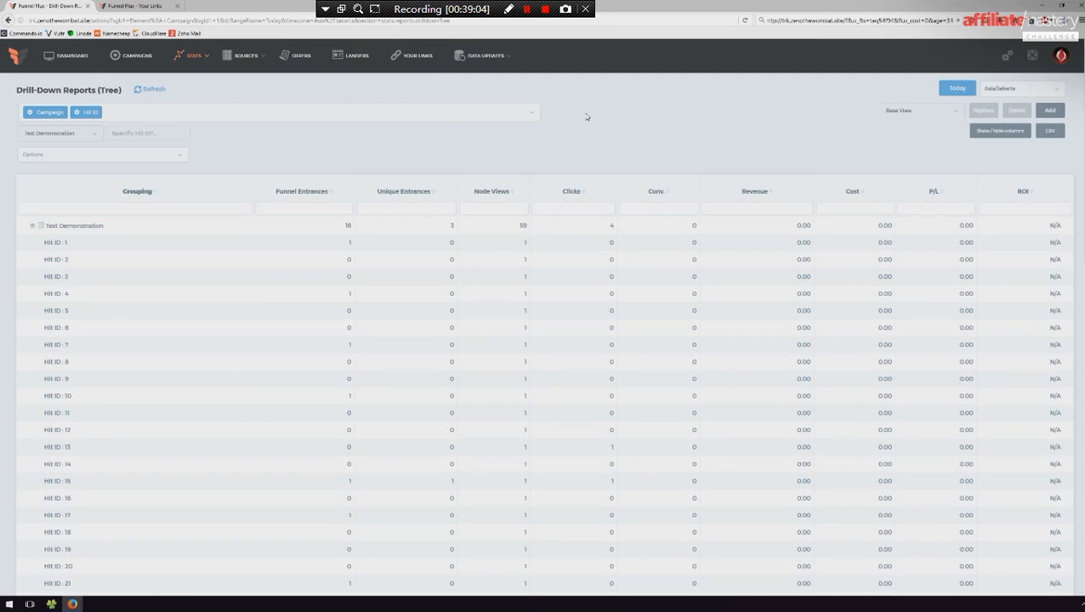
scroll(194, 277, "down", 6)
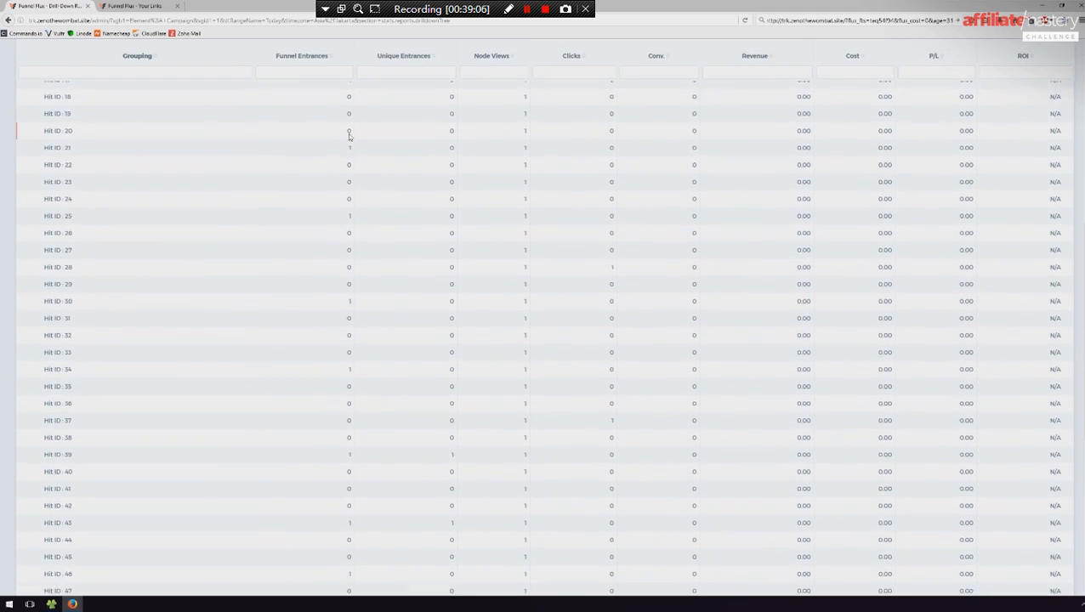
scroll(194, 290, "down", 5)
scroll(195, 304, "up", 10)
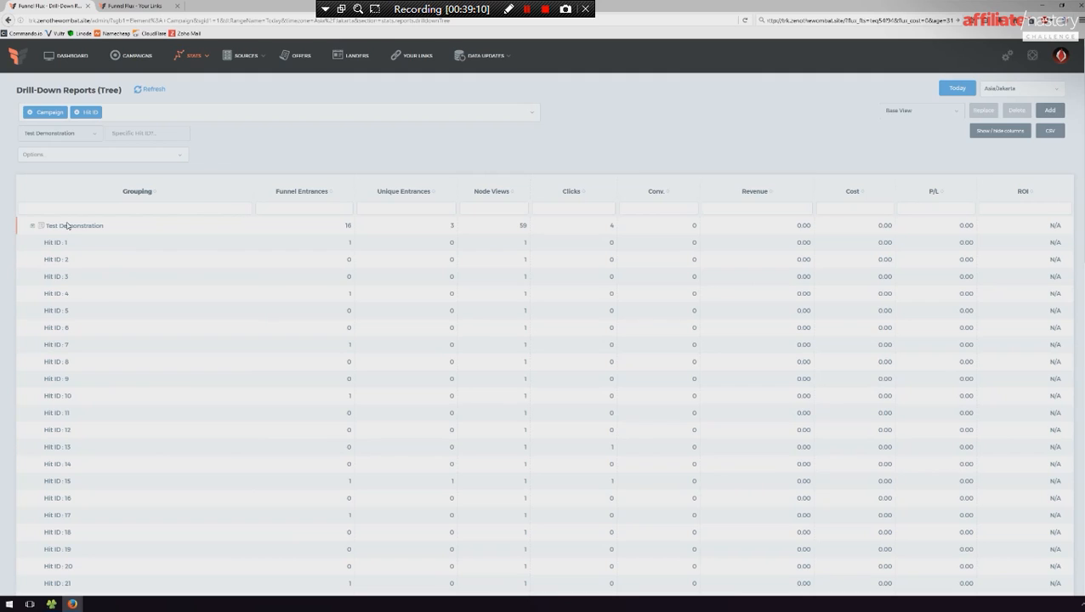
scroll(116, 240, "down", 8)
scroll(121, 255, "down", 2)
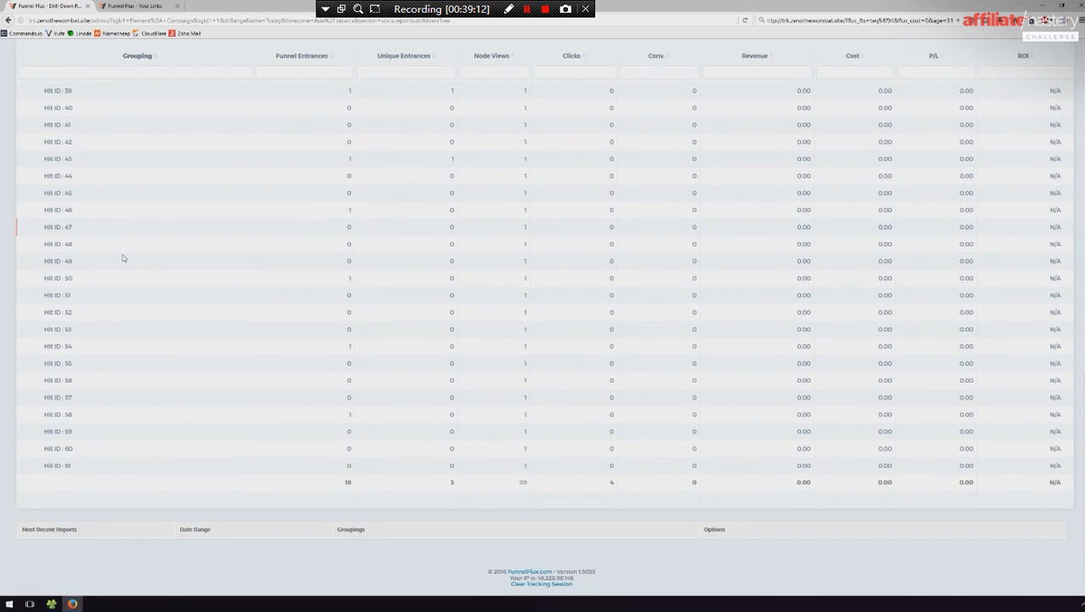
scroll(163, 451, "up", 7)
scroll(166, 452, "up", 3)
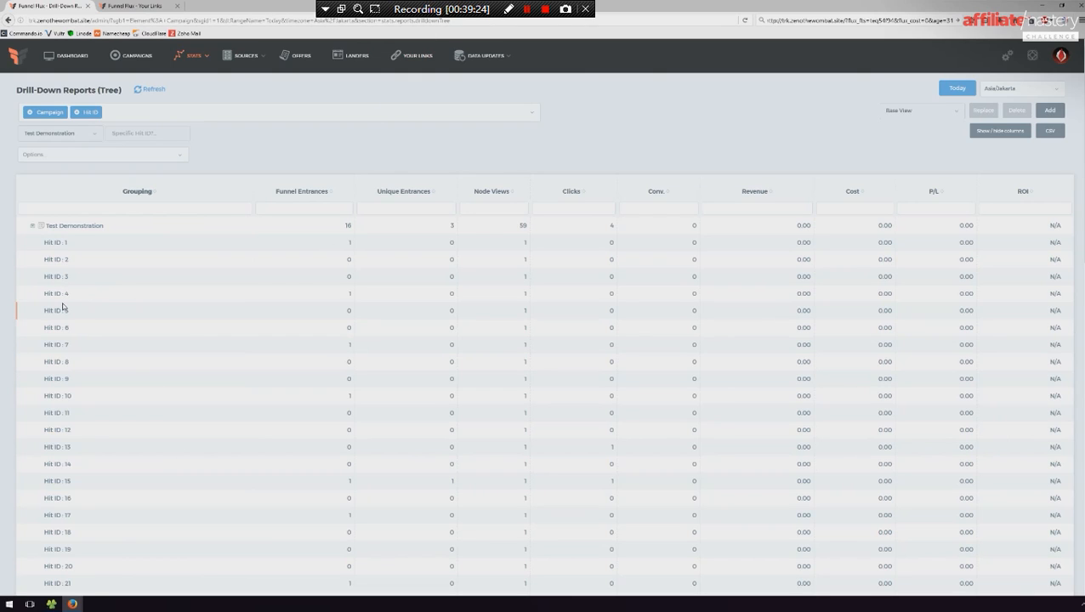
- Bring back the postback window and arrange it side by side with the drill-down report
mouse_move(72, 604)
left_click(119, 561)
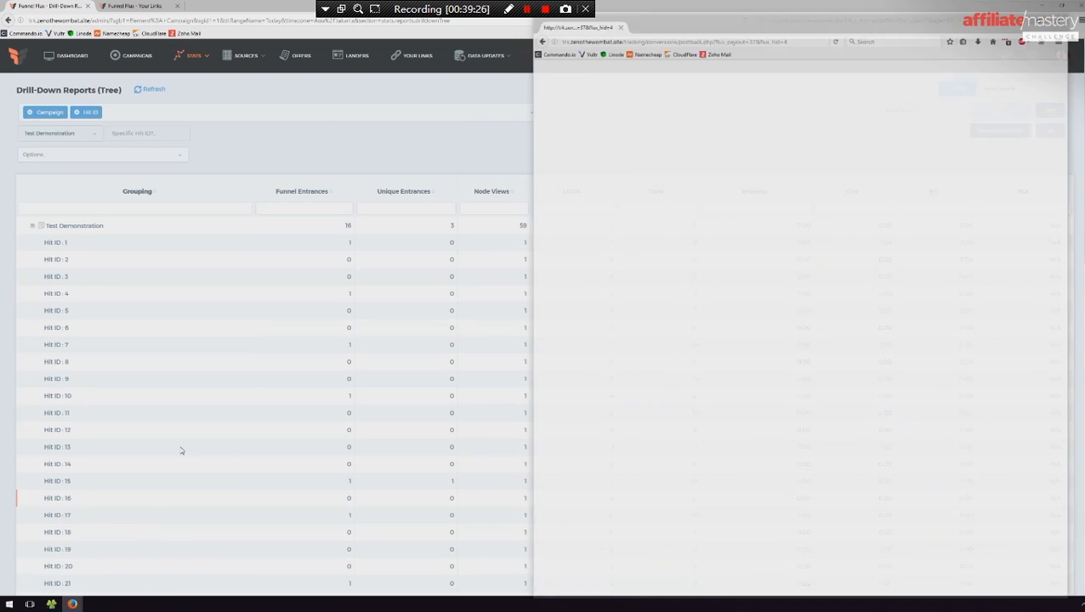
key("super+Right")
key("super+Left")
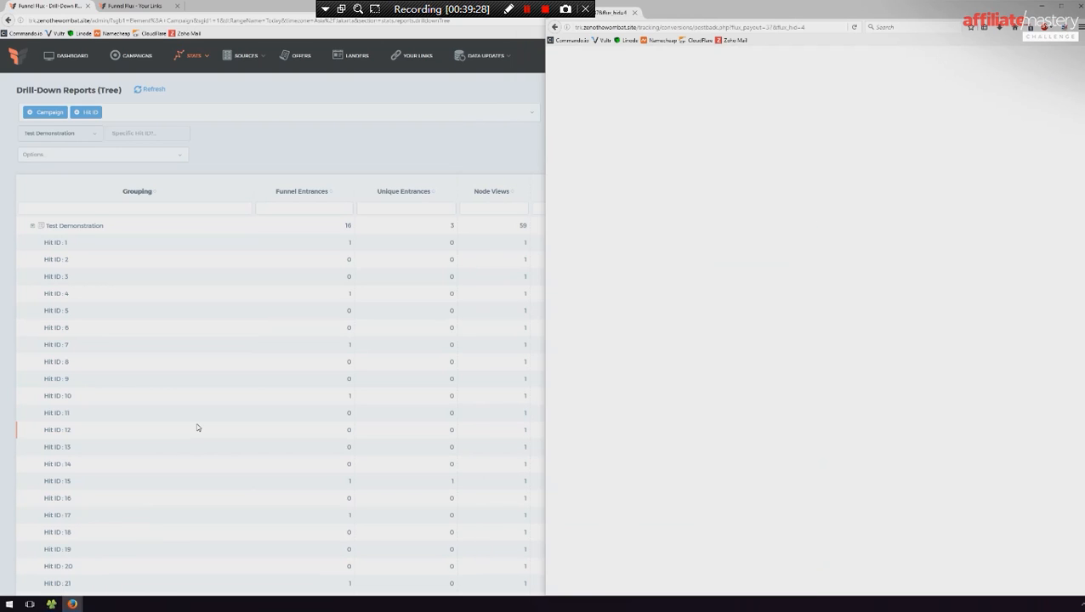
left_click(133, 220)
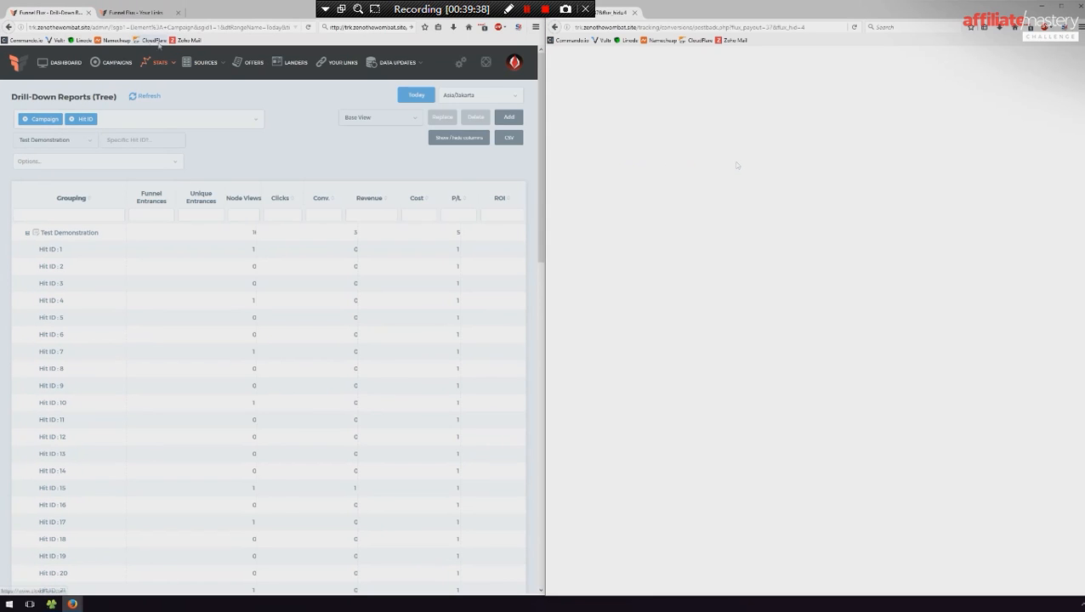
- Set flux_hid to 16 in the postback URL and load it to fire a test conversion
left_click(815, 26)
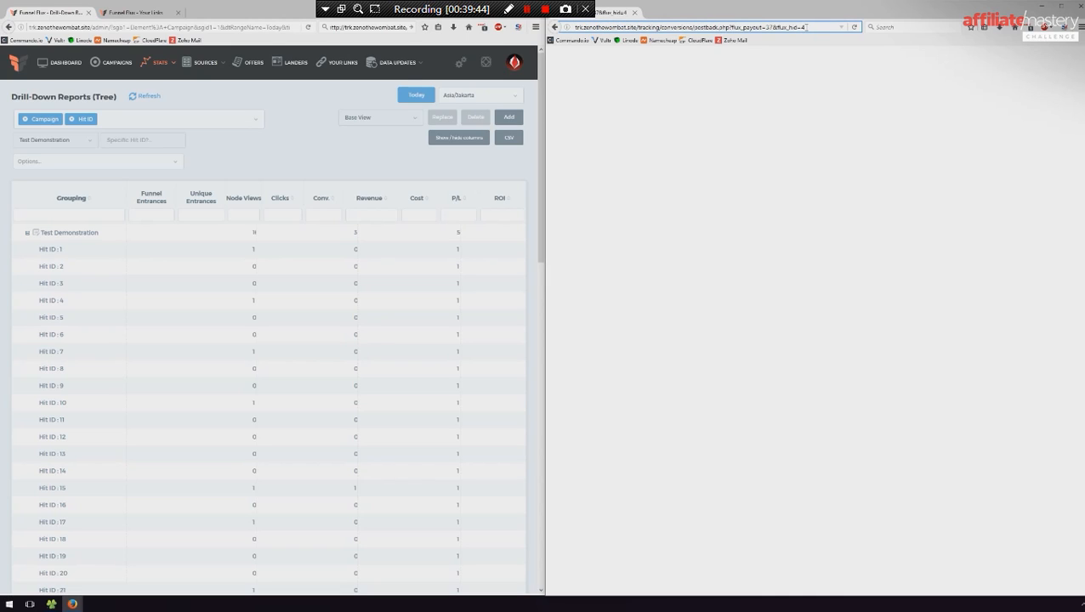
key("BackSpace")
type("16")
key("Return")
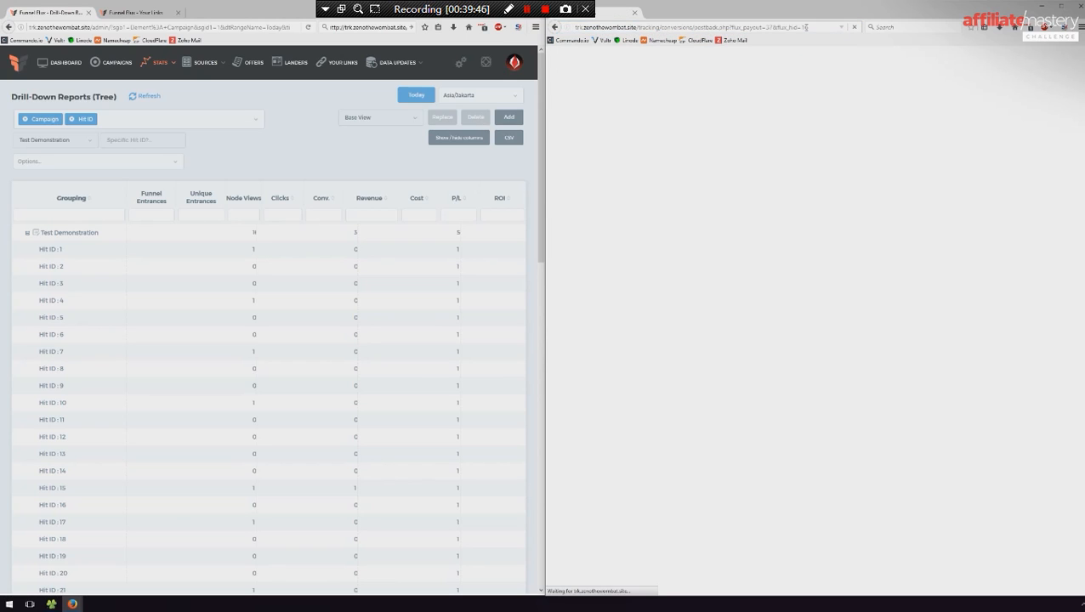
- Set flux_hid to 21 and flux_payout to 3 in the postback URL and load it
left_click(848, 28)
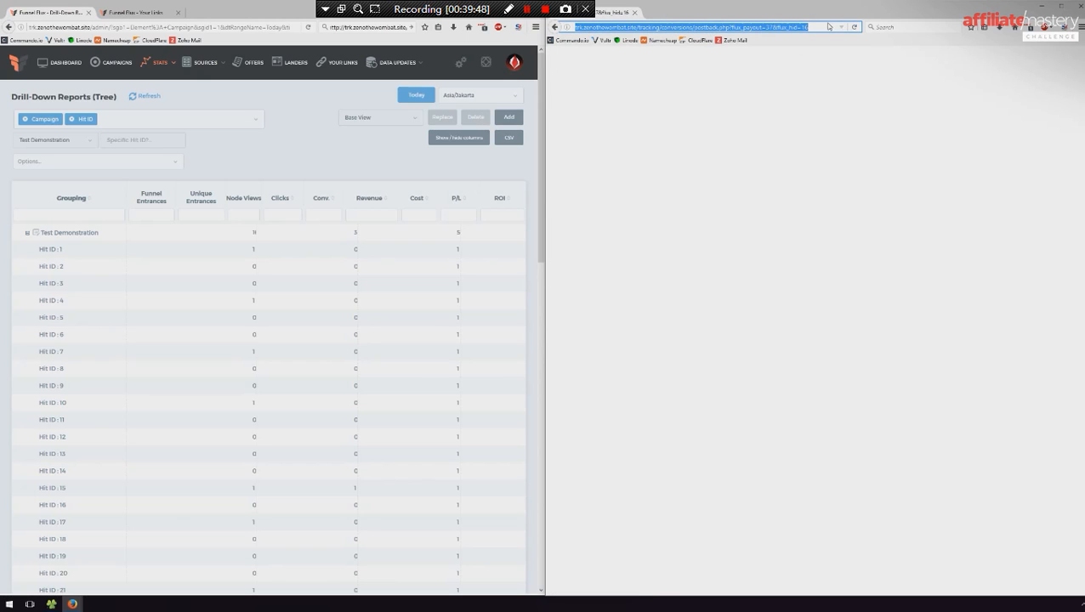
left_click(830, 27)
key("BackSpace")
key("BackSpace")
type("21")
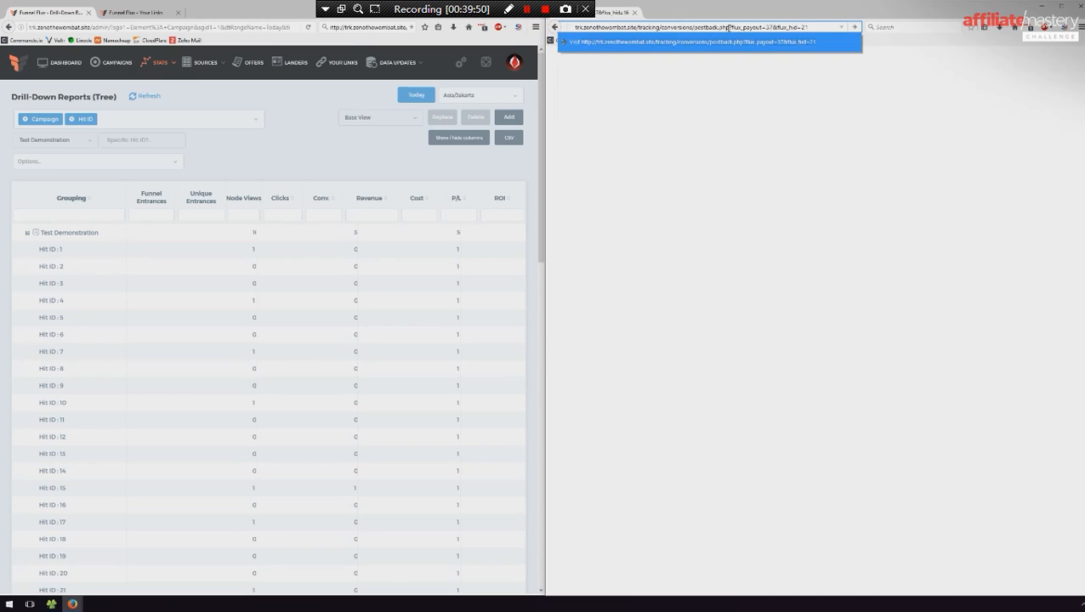
left_click(767, 26)
key("Return")
- Copy the edited postback URL and switch to a new Chrome window
left_click(818, 25)
key("ctrl+c")
left_click(11, 604)
type("n")
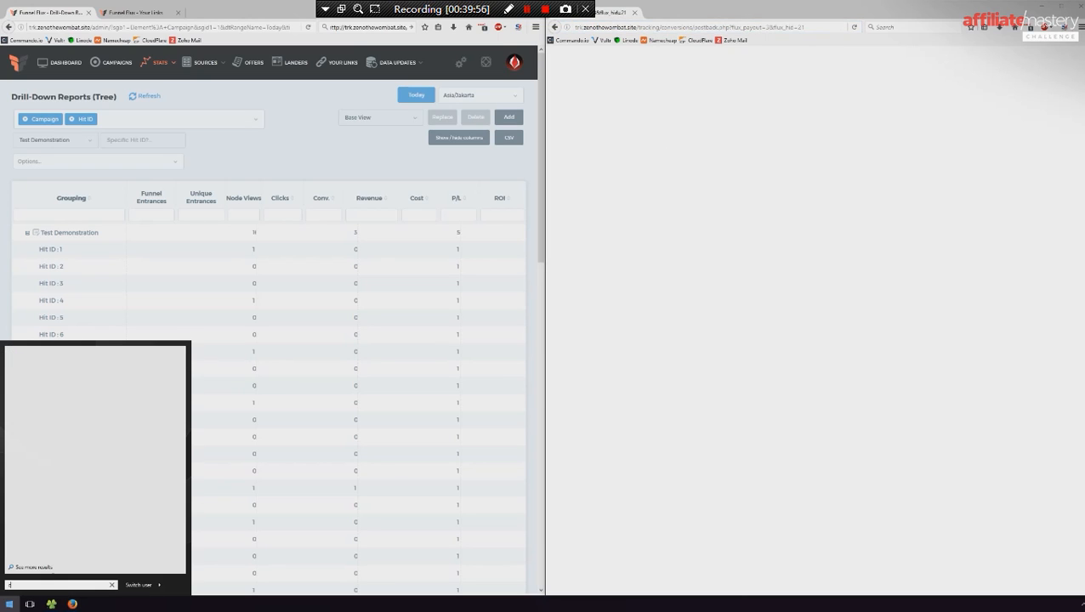
key("Down")
key("Return")
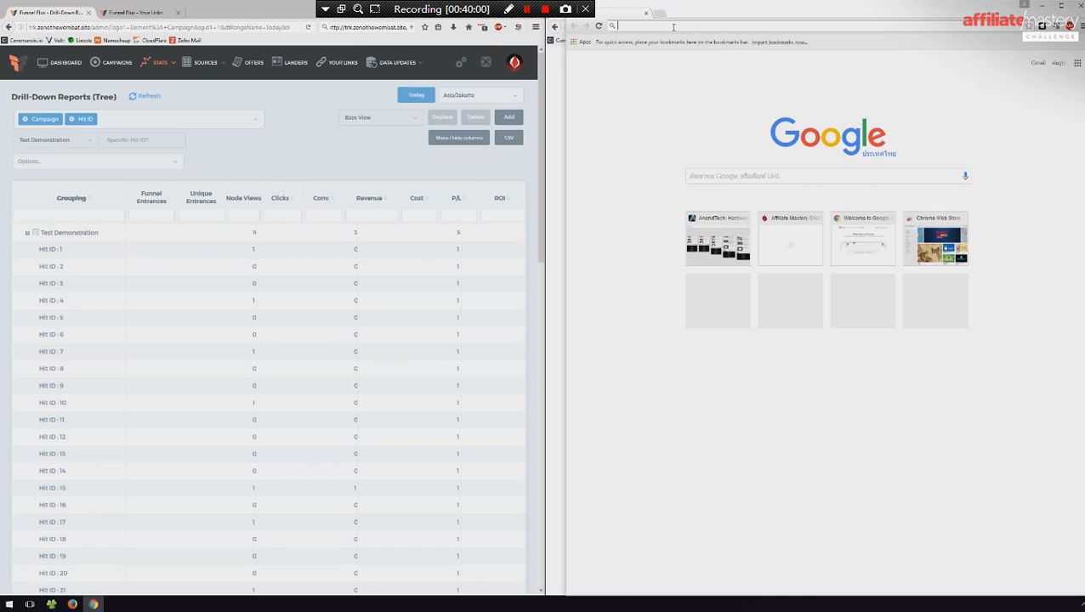
- Enter the copied postback URL in Chrome with flux_hid set to 11 and load it
key("ctrl+v")
key("BackSpace")
key("BackSpace")
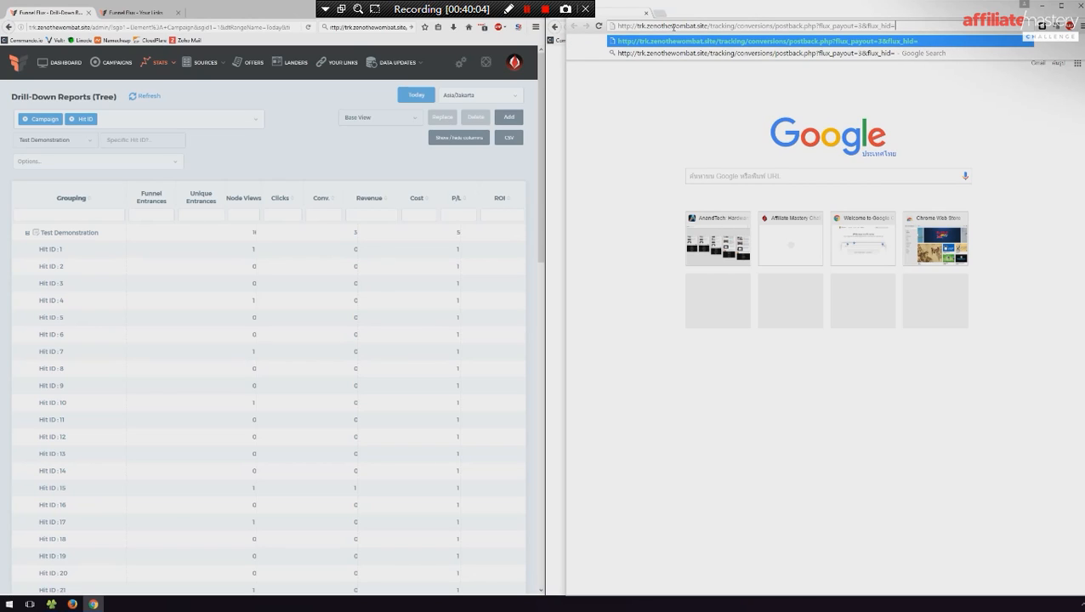
type("11")
key("Return")
- Set flux_hid to 9 in Chrome's postback URL and load it to fire another test conversion
left_click(902, 25)
left_click(904, 25)
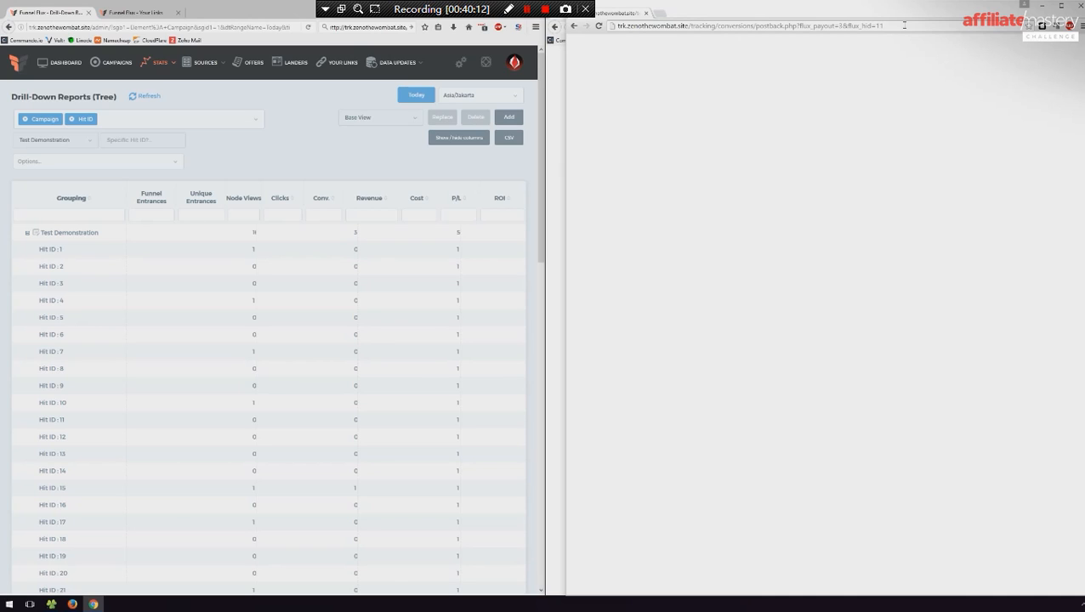
key("BackSpace")
key("BackSpace")
type("9")
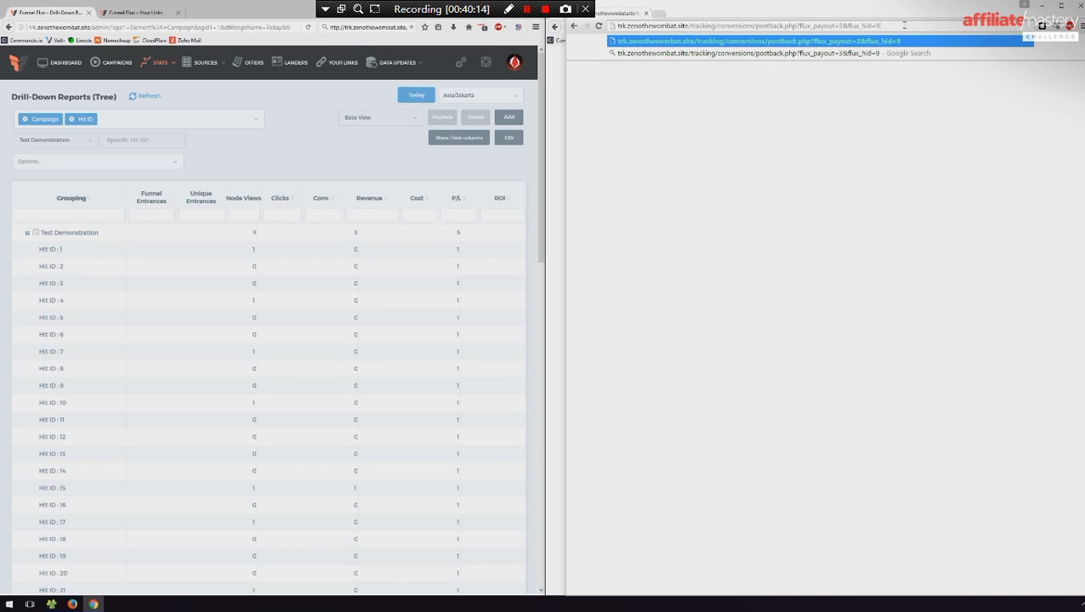
key("Return")
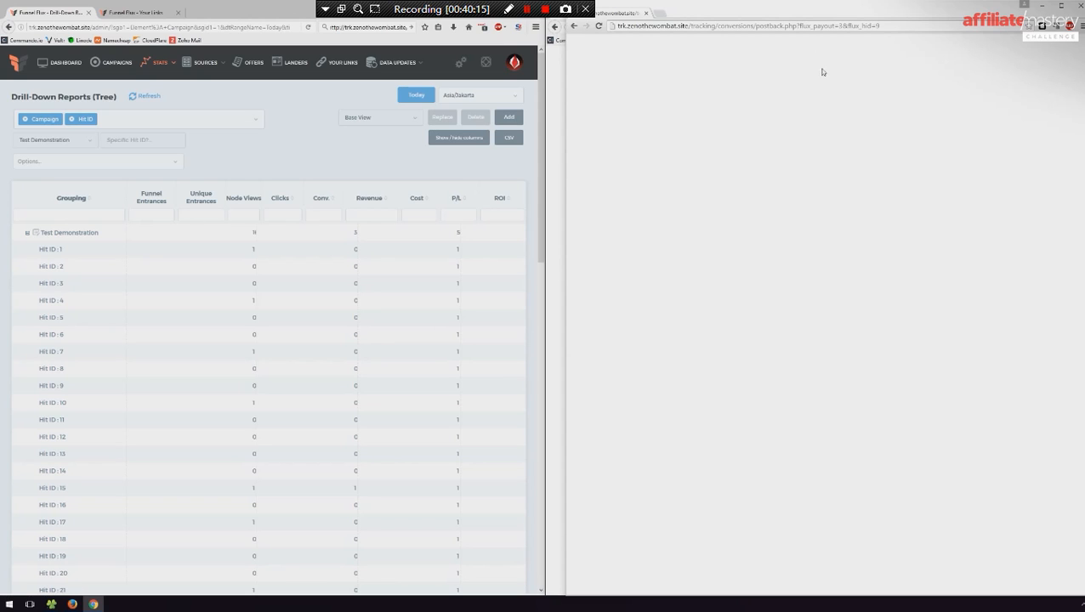
- Refresh the drill-down report and hide the Node Views, Cost, P/L and ROI columns
left_click(147, 98)
left_click(466, 137)
left_click(447, 191)
left_click(446, 207)
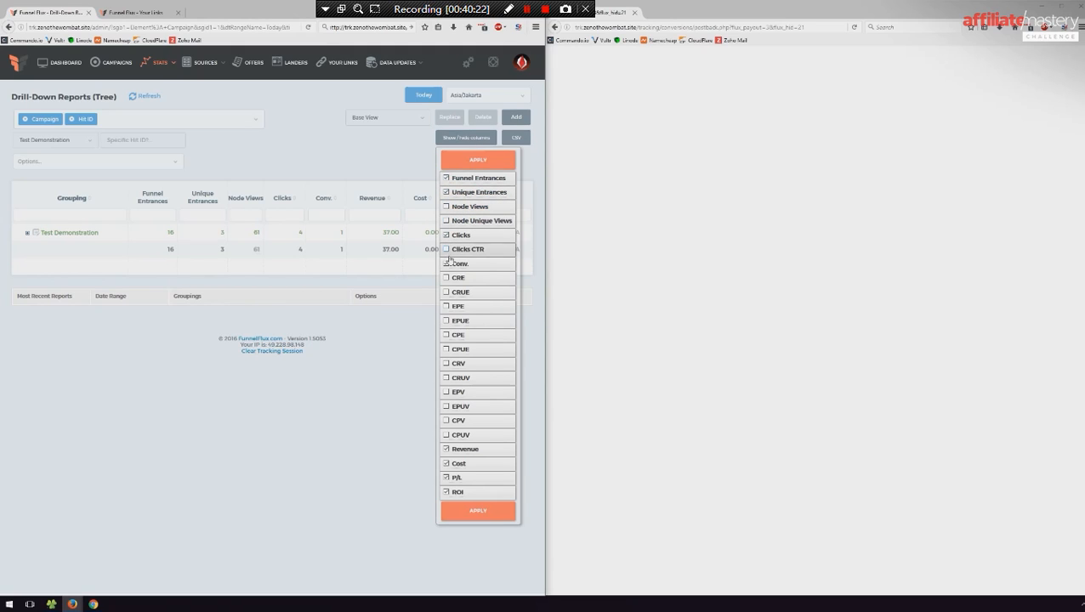
left_click(446, 463)
left_click(446, 478)
left_click(446, 492)
left_click(478, 510)
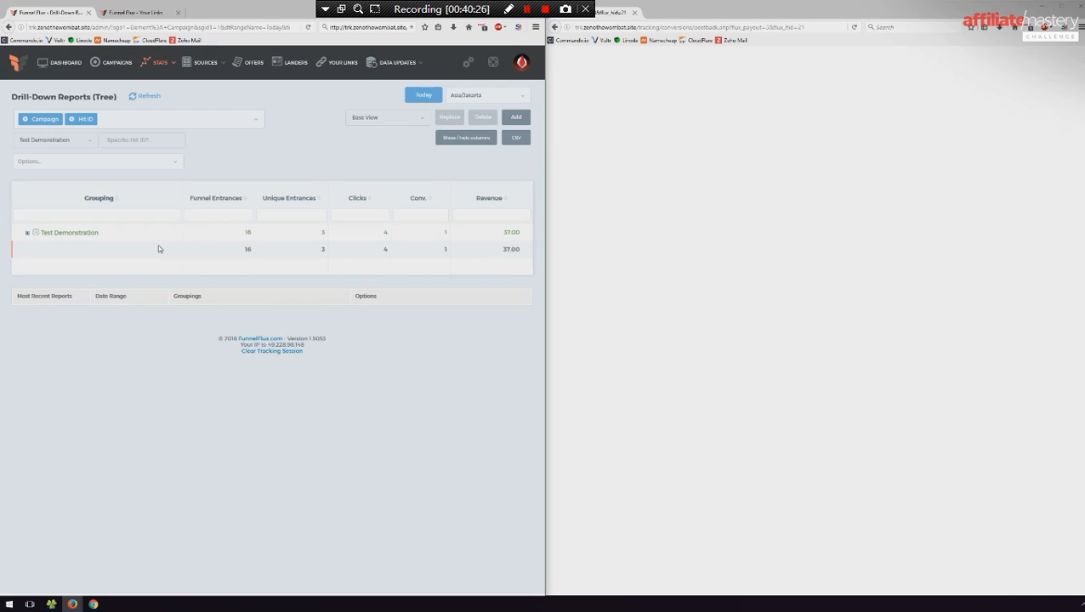
- Expand Test Demonstration and examine the conversions and revenue recorded for each Hit ID
left_click(26, 233)
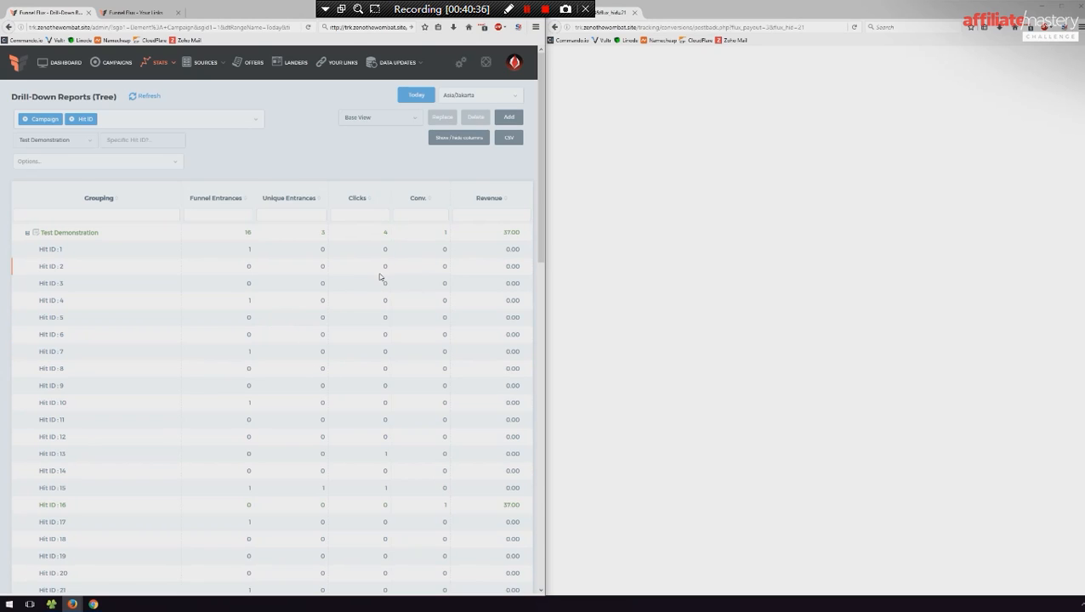
scroll(381, 280, "down", 3)
scroll(366, 369, "up", 3)
scroll(430, 236, "down", 5)
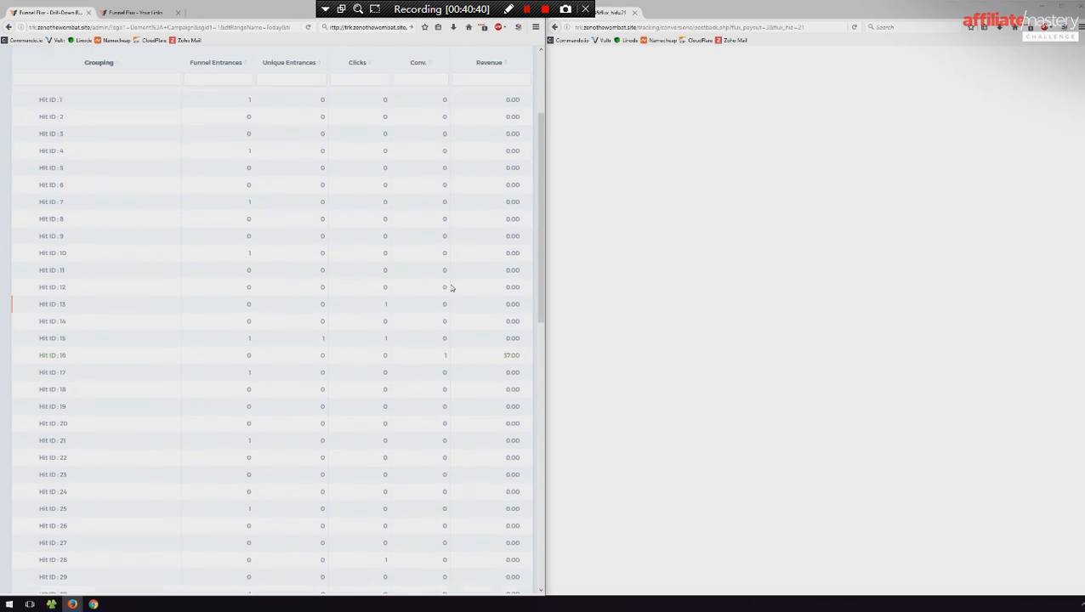
left_click_drag(34, 261, 468, 267)
left_click(481, 264)
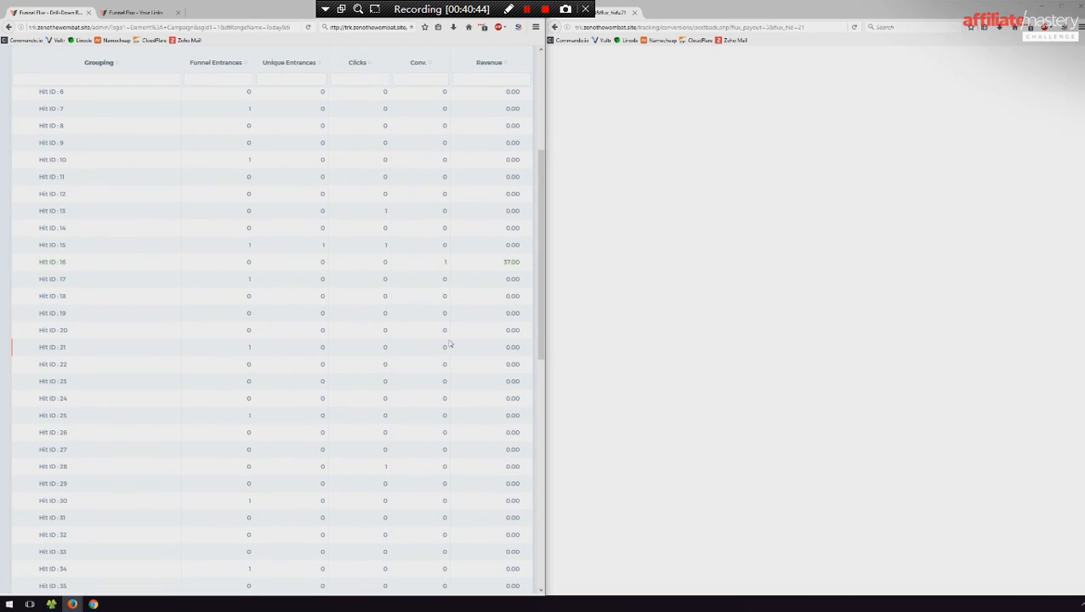
scroll(464, 336, "up", 5)
- Copy the postback URL from the window beside the report and open a private browsing window
left_click(812, 27)
left_click_drag(814, 27, 589, 101)
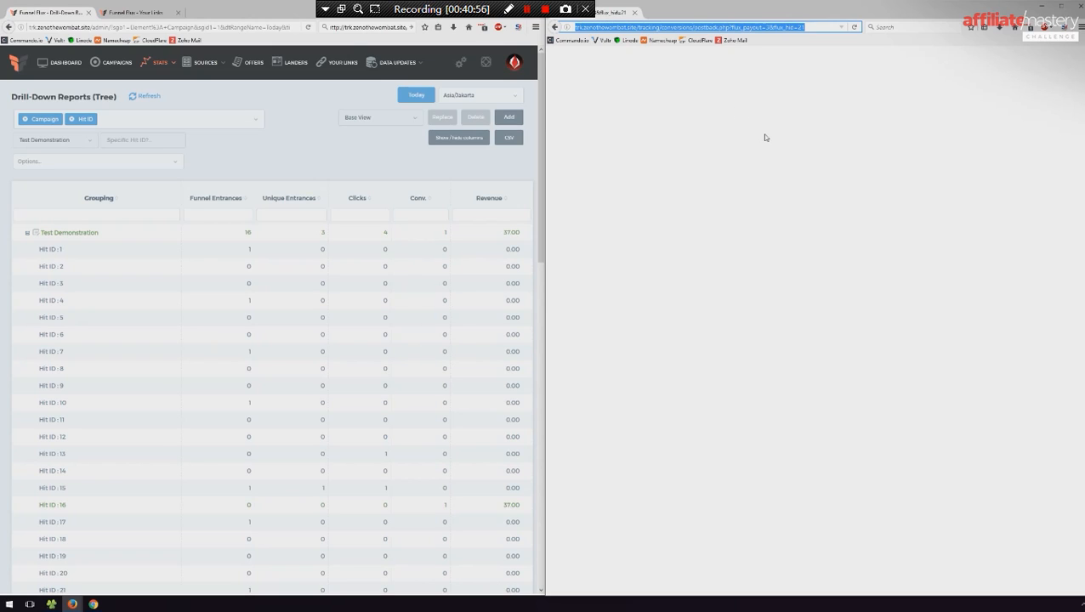
left_click(765, 137)
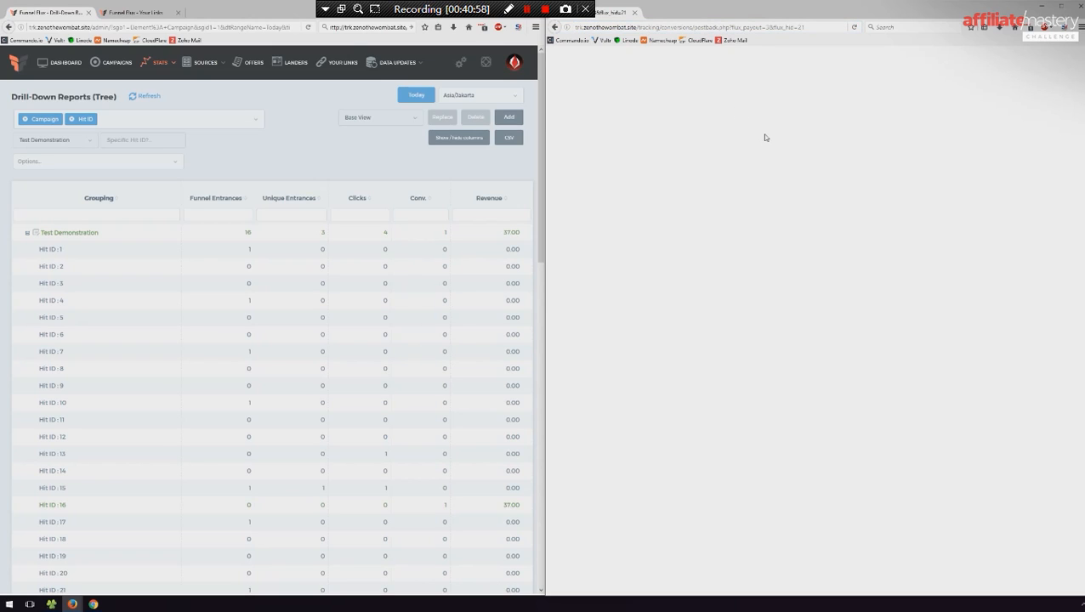
key("alt+Tab")
key("ctrl+shift+p")
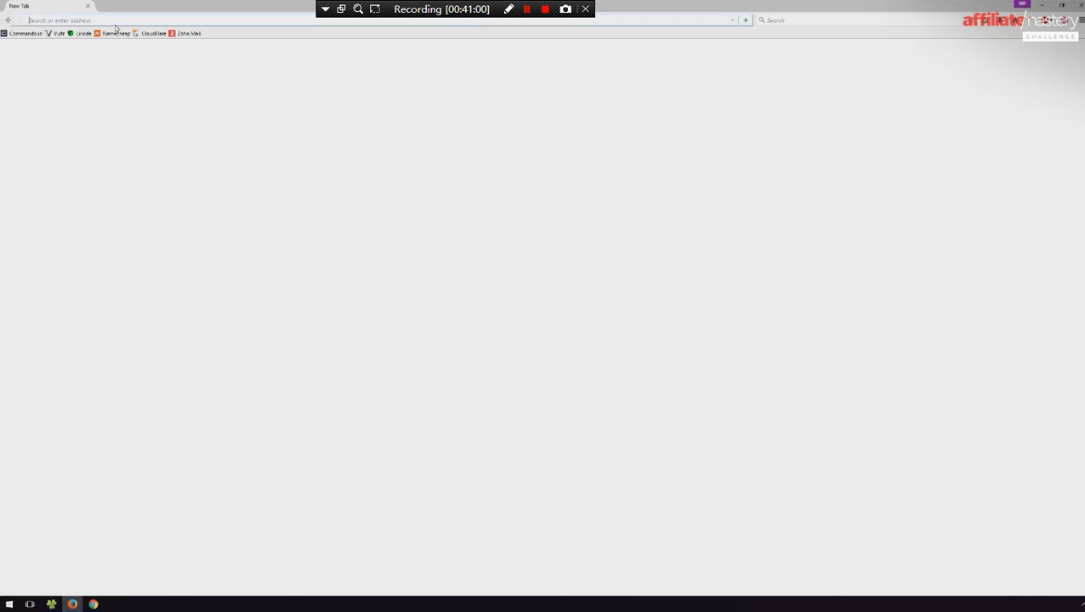
- Enter the copied postback URL in the private window, replace its flux_hid value and load it
type("http://trk.zenothewombat.site/tracking/conversions/postback.php?flux_payout=3&flux_hid=2")
key("BackSpace")
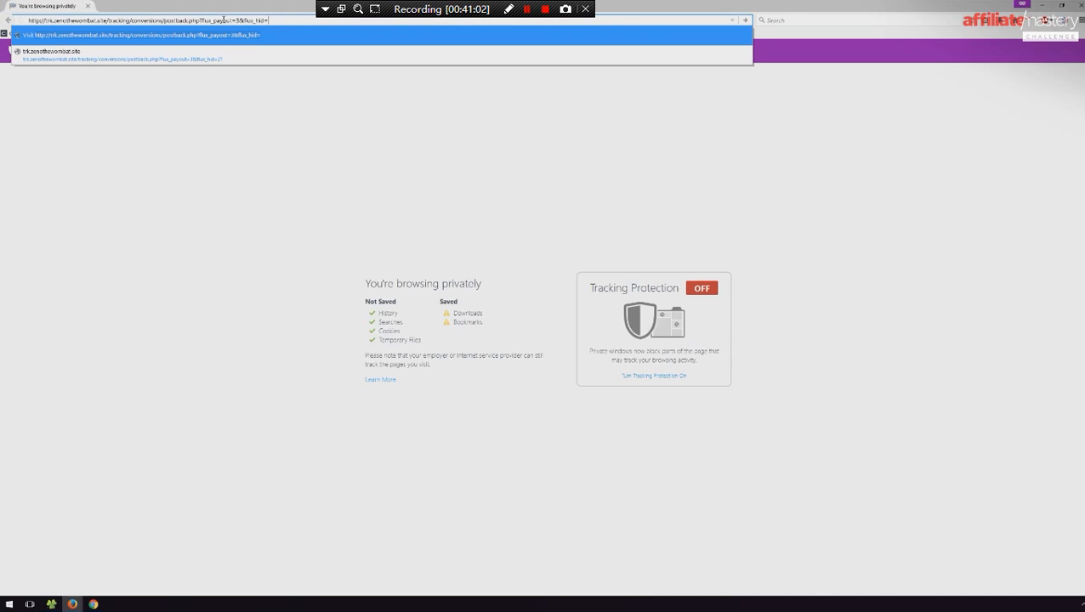
key("Return")
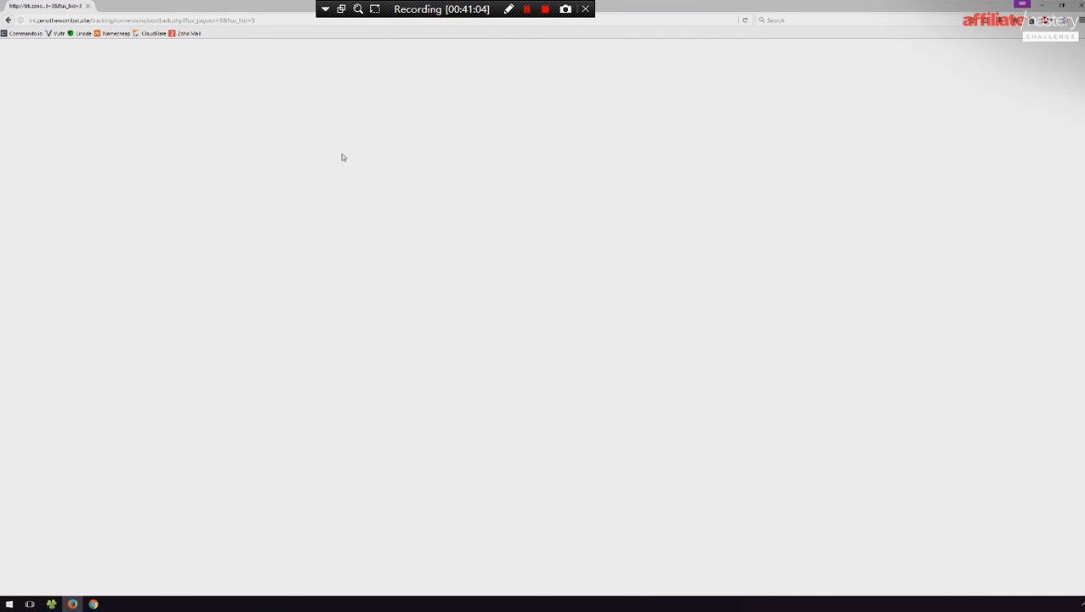
- Load the postback URL with flux_hid set to 17 in another private window, and close the extra windows covering the report
key("ctrl+shift+p")
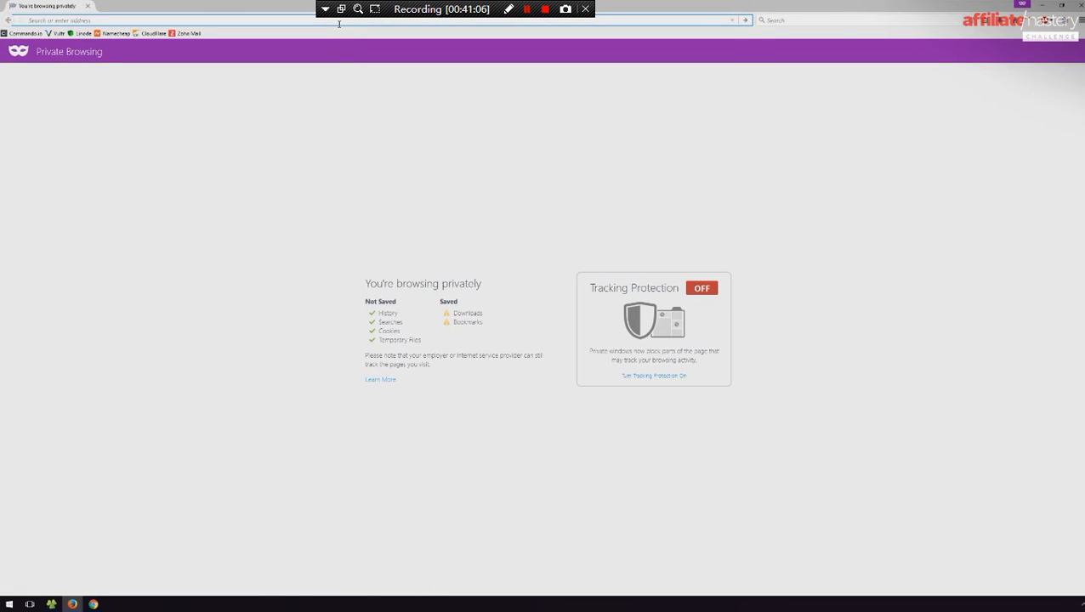
type("http://trk.zenothewombat.site/tracking/conversions/postback.php?flux_payout=3&flux_hid=")
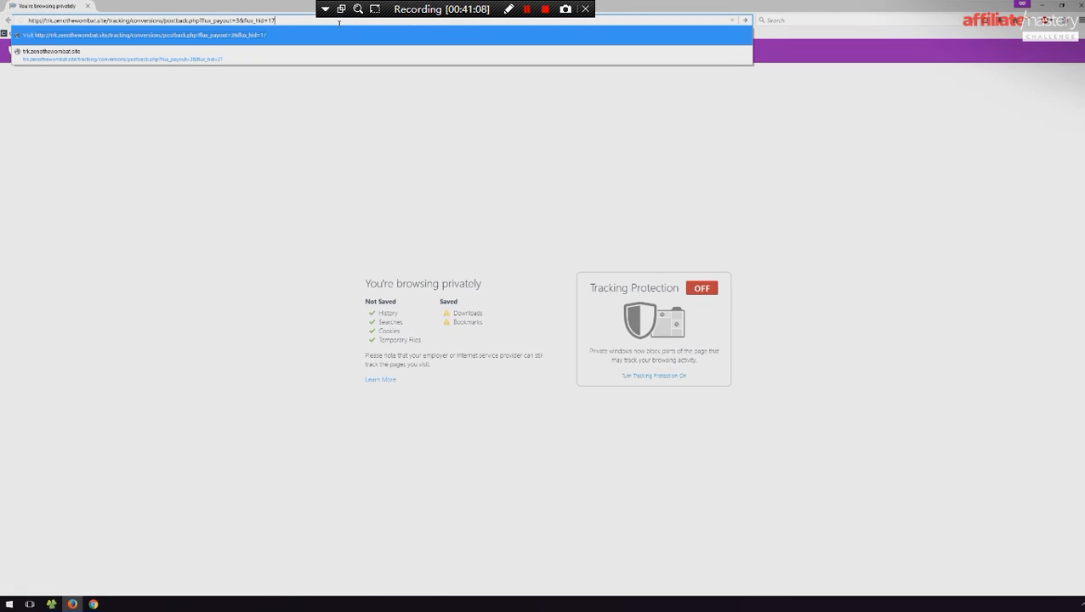
key("Return")
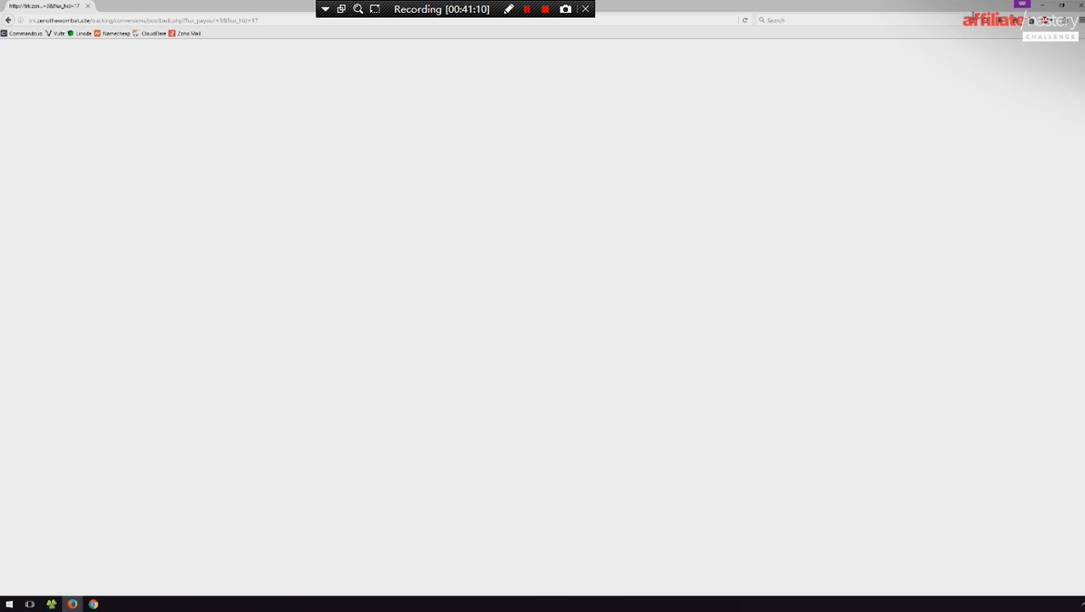
left_click(1080, 5)
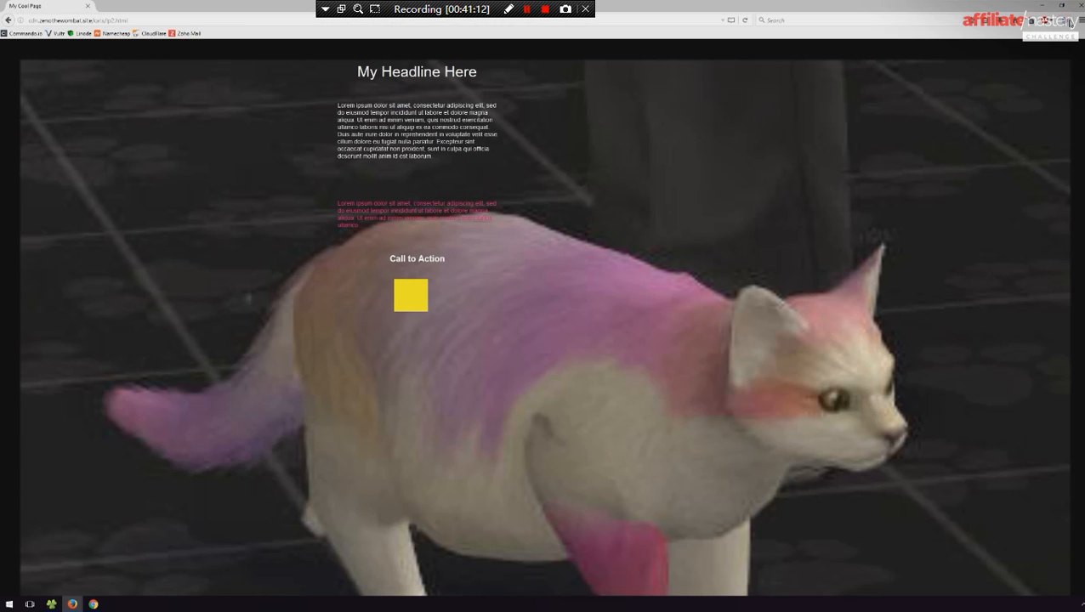
left_click(1081, 5)
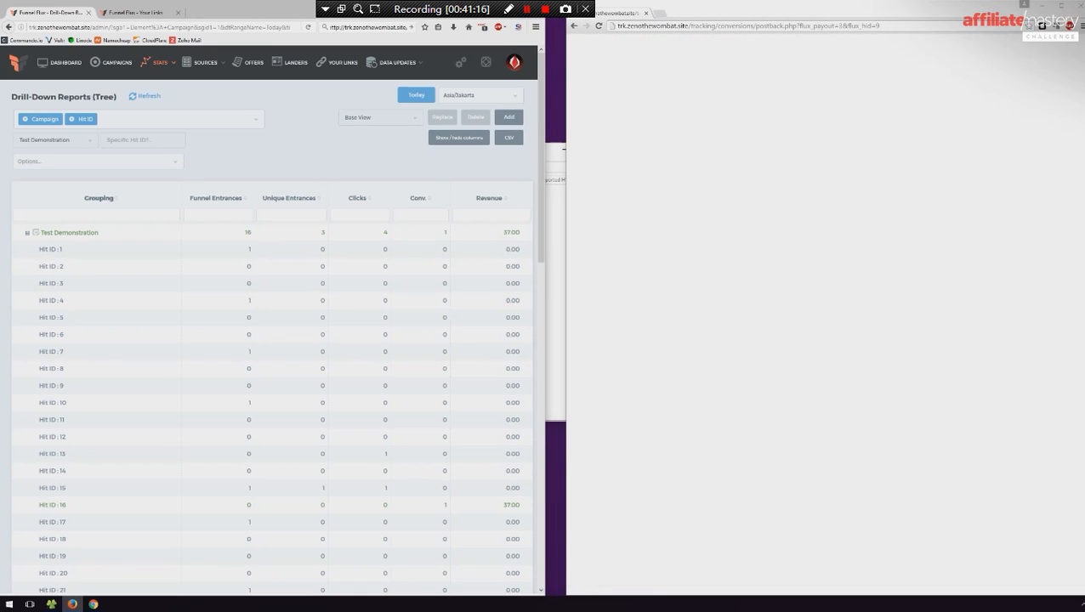
- Close the extra browser window and expand Test Demonstration in the full-size report to examine conversions and revenue per Hit ID
left_click(1079, 5)
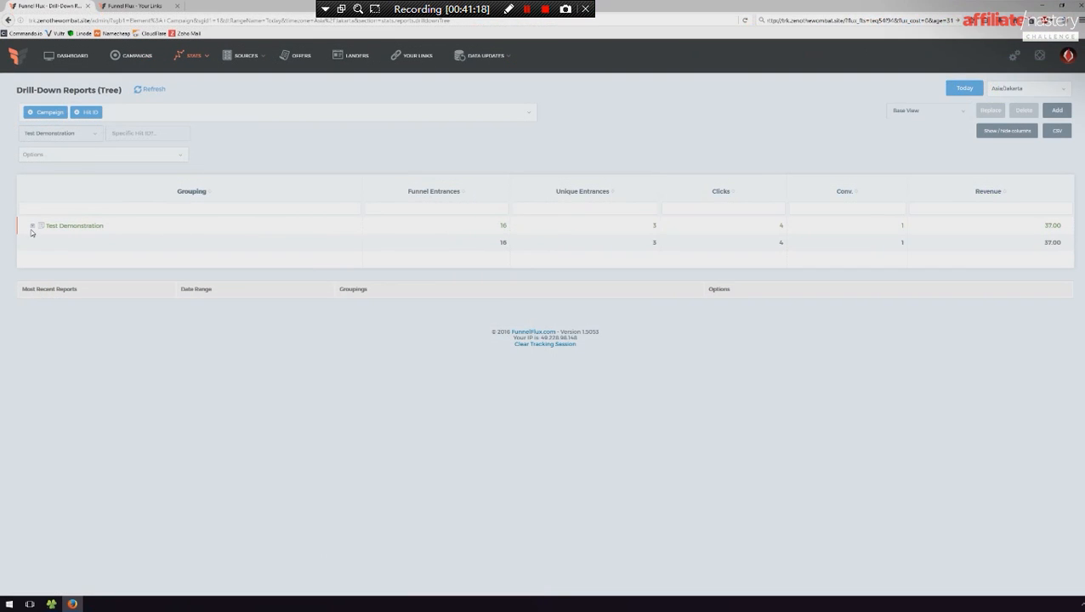
left_click(32, 226)
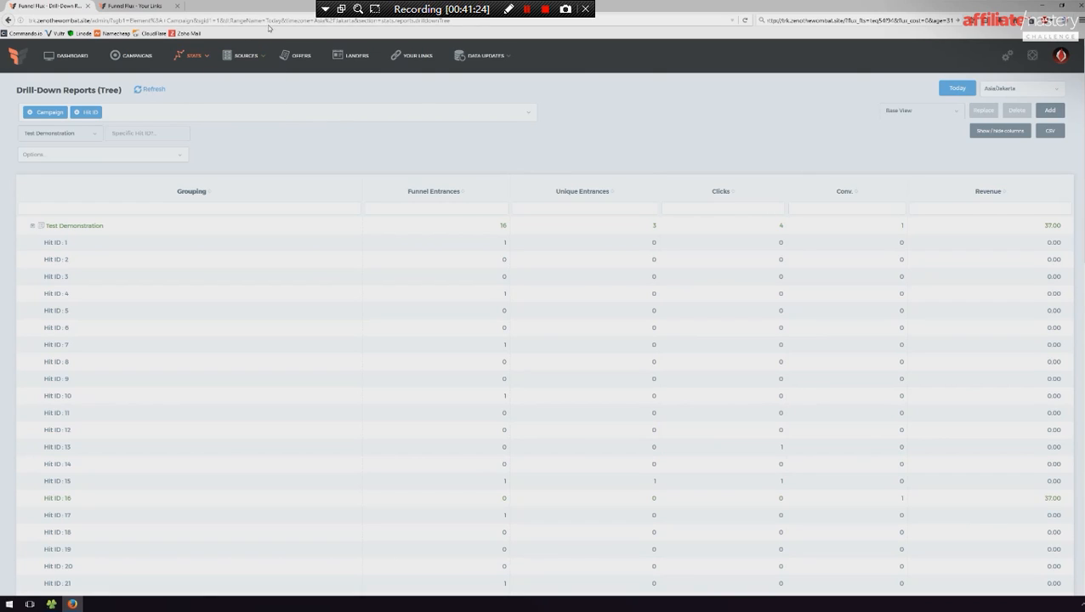
left_click(140, 6)
left_click(64, 5)
left_click(198, 20)
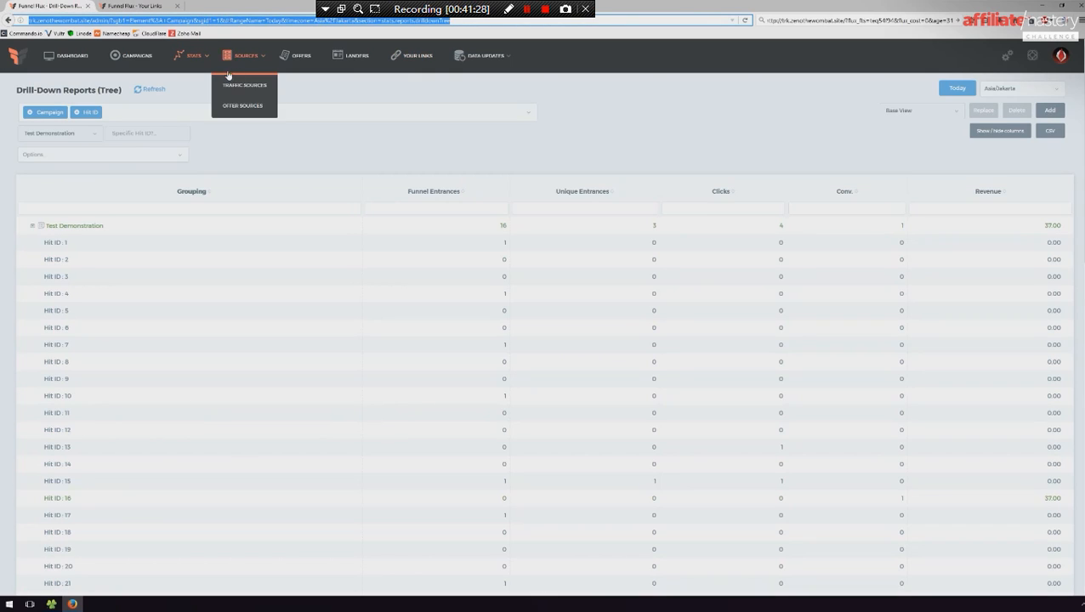
- Open The 18 ms Cat Lander offer for editing and append a parameter with the {hit-id} token to its Offer URL
left_click(300, 58)
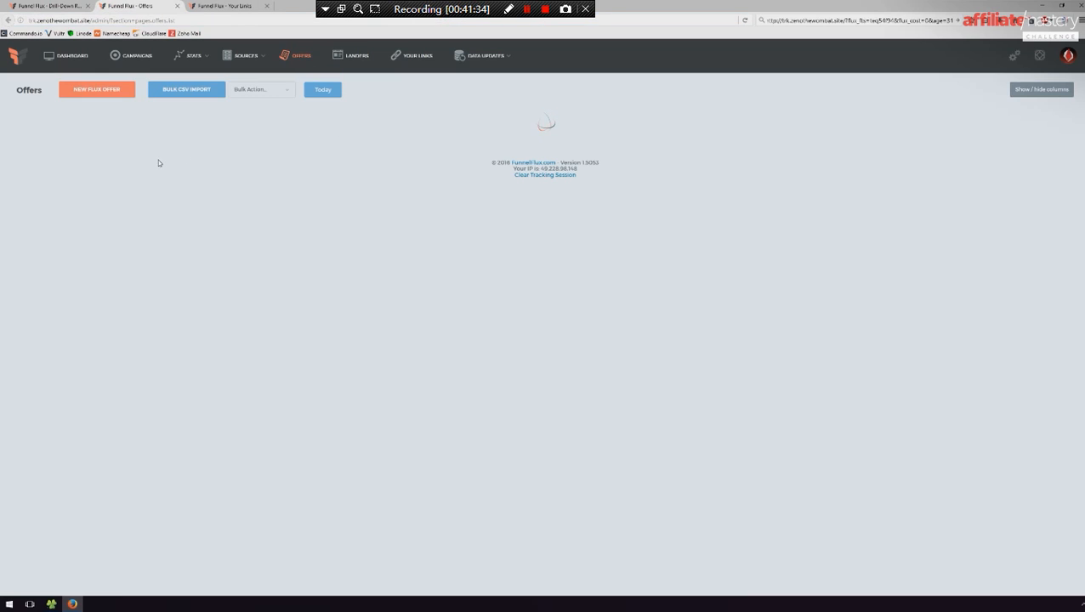
left_click(133, 181)
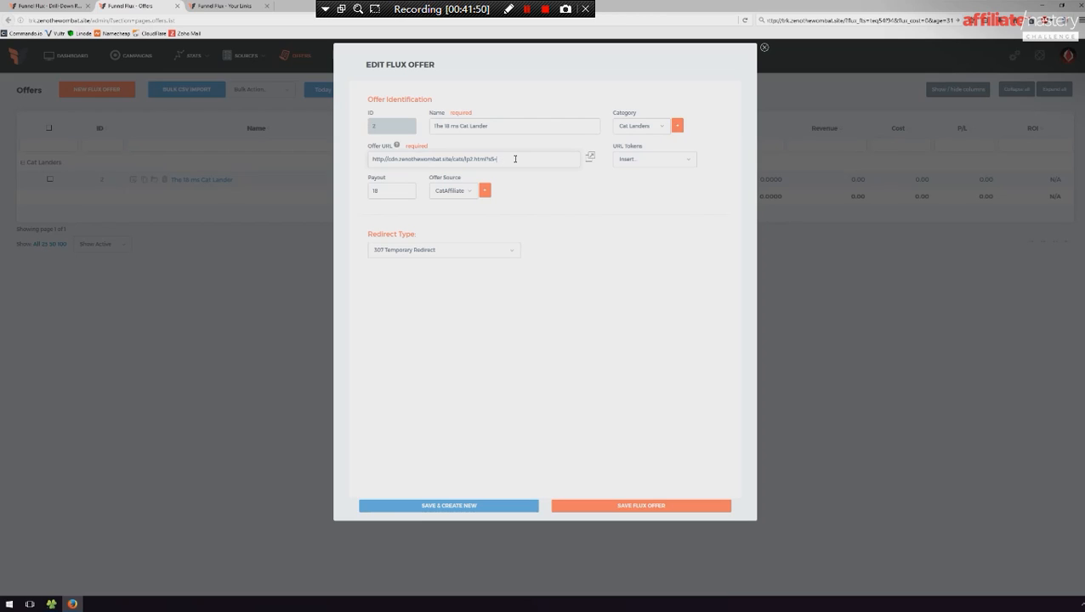
left_click(672, 160)
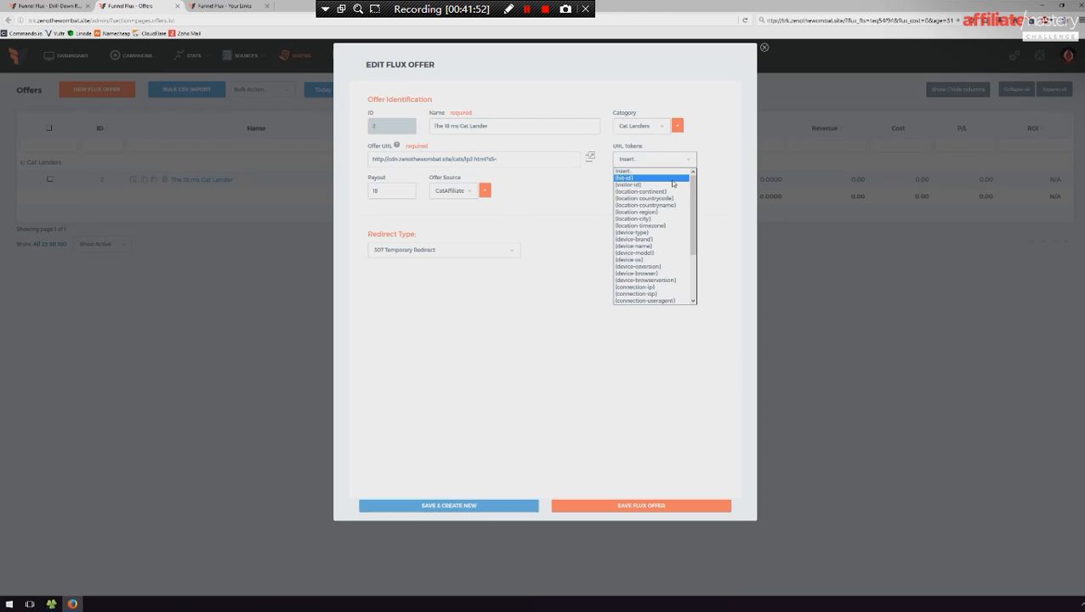
left_click(673, 178)
left_click_drag(515, 160, 492, 160)
left_click(513, 160)
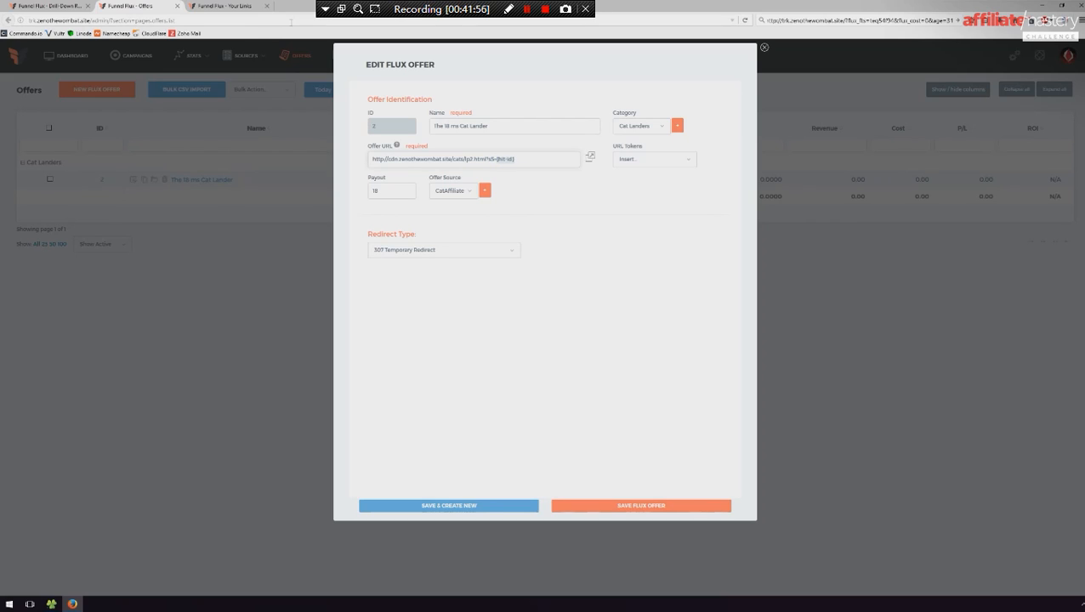
- Enter the postback URL in the address bar, replacing the flux_payout value with {{payout}} and the flux_hid value with an s5 placeholder
left_click(288, 22)
type("http://trk.zenothewombat.site/tracking/conversions/postback.php?flux_payout=3&flux_hid=21")
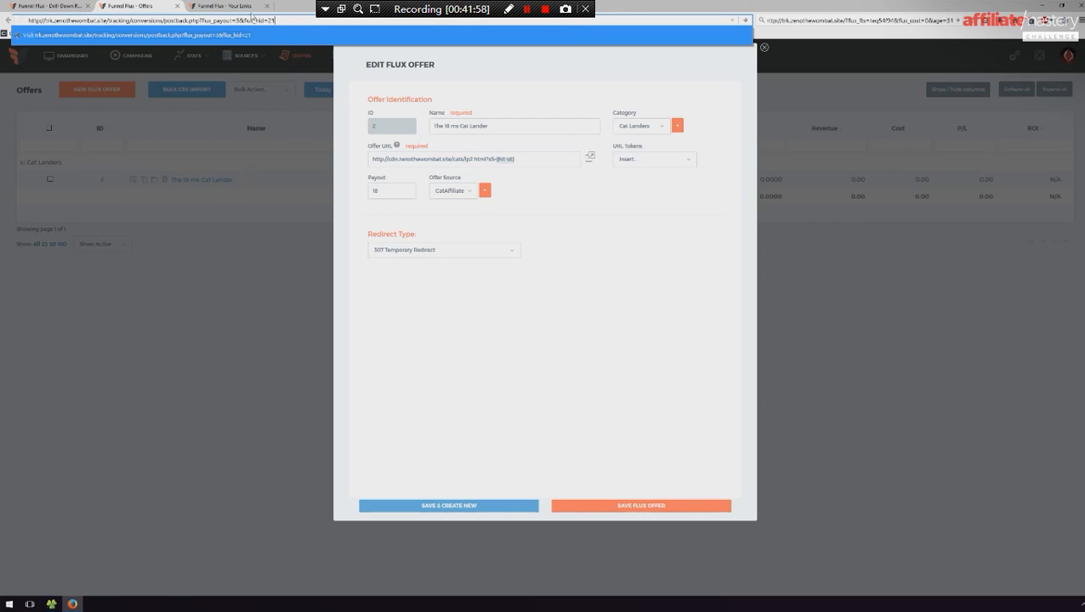
left_click(239, 19)
key("BackSpace")
type("{{payout}}")
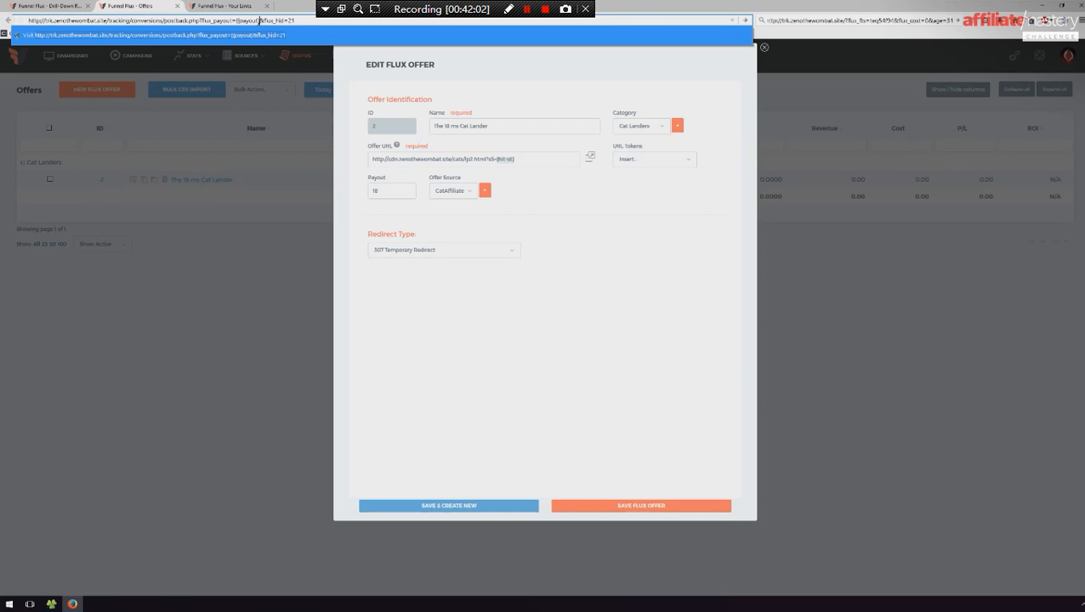
key("End")
key("BackSpace")
key("BackSpace")
left_click_drag(315, 20, 20, 21)
- Close the offer editor and discard the unsaved Offer URL change
left_click_drag(522, 157, 491, 159)
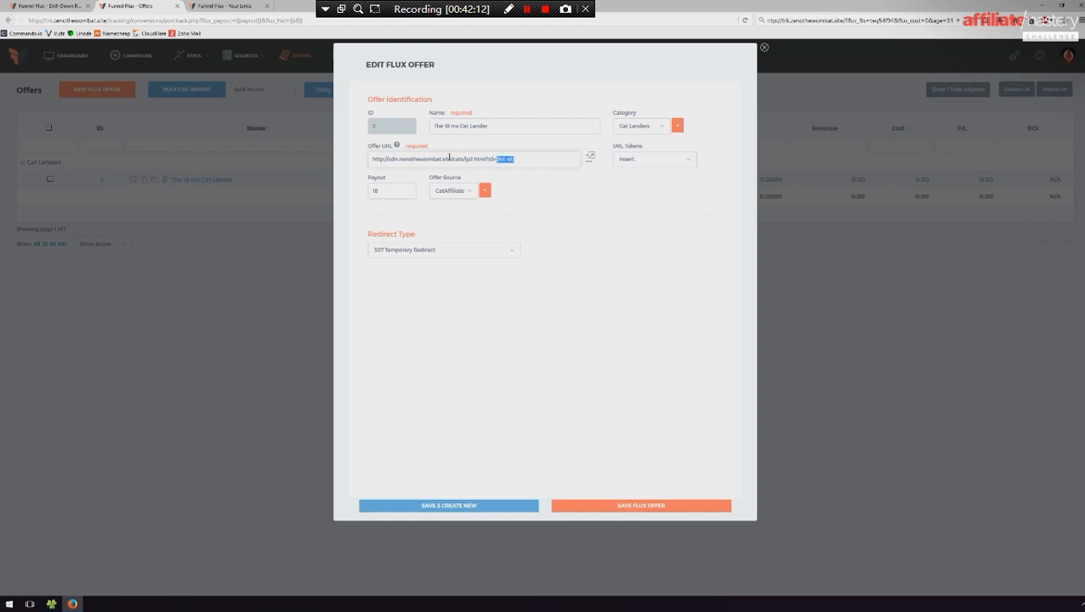
left_click(310, 130)
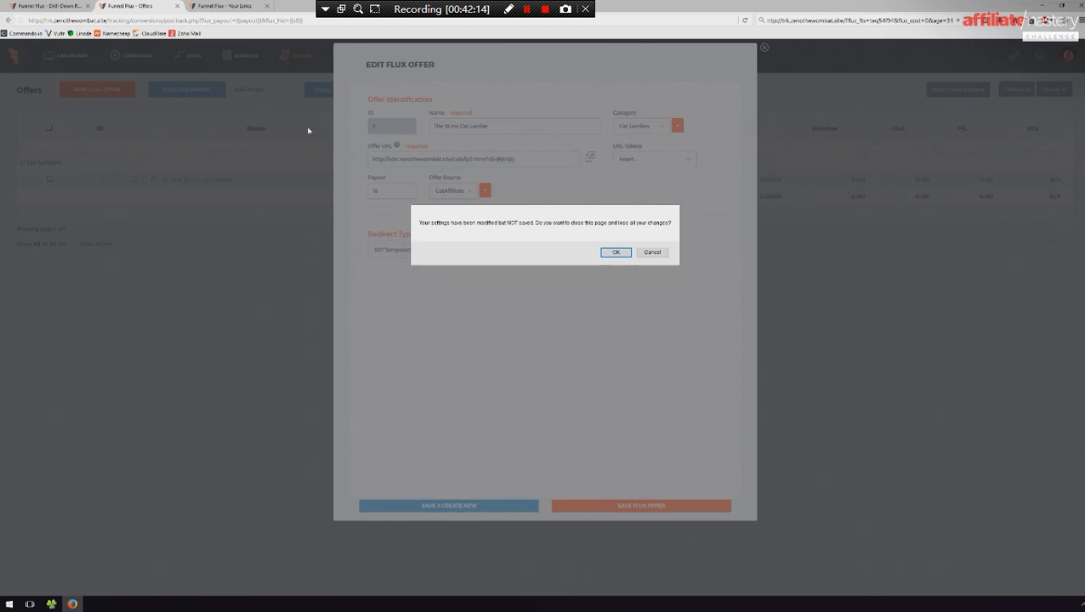
left_click(647, 254)
left_click(331, 332)
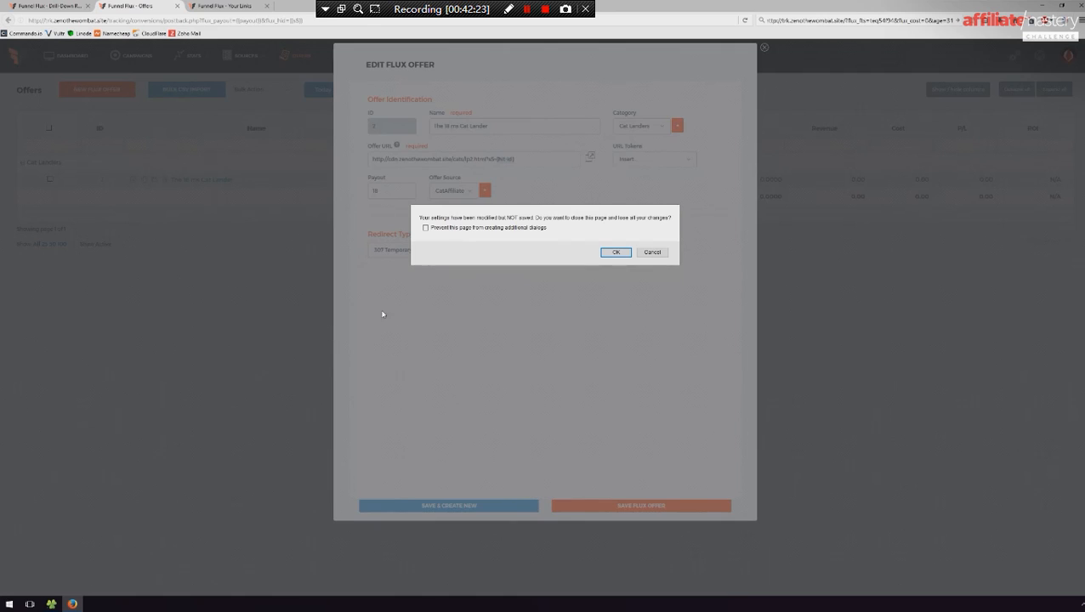
left_click(626, 250)
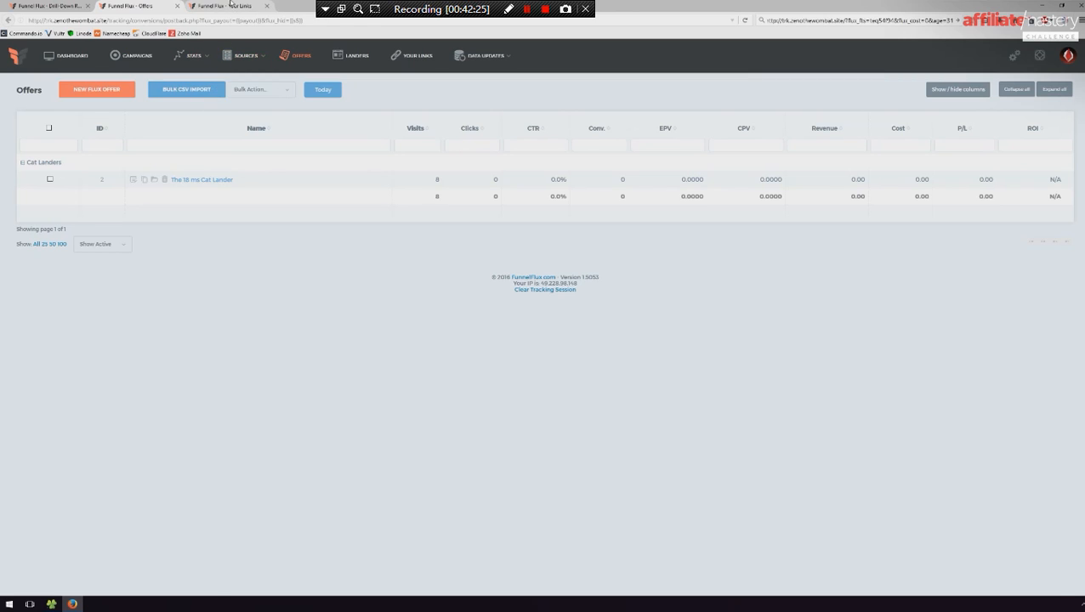
- Review the Conversion Postback URL section on the Your Links page
left_click(230, 4)
scroll(280, 232, "down", 1)
scroll(303, 236, "up", 1)
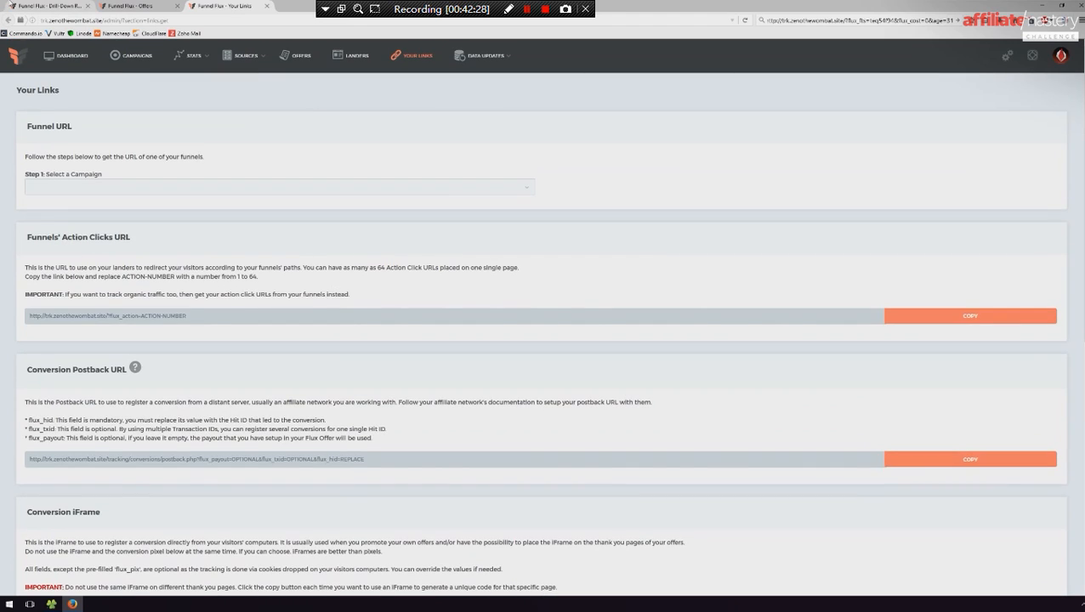
- Refresh the drill-down report, expand Test Demonstration and look through all Hit ID rows for new conversions
left_click(55, 4)
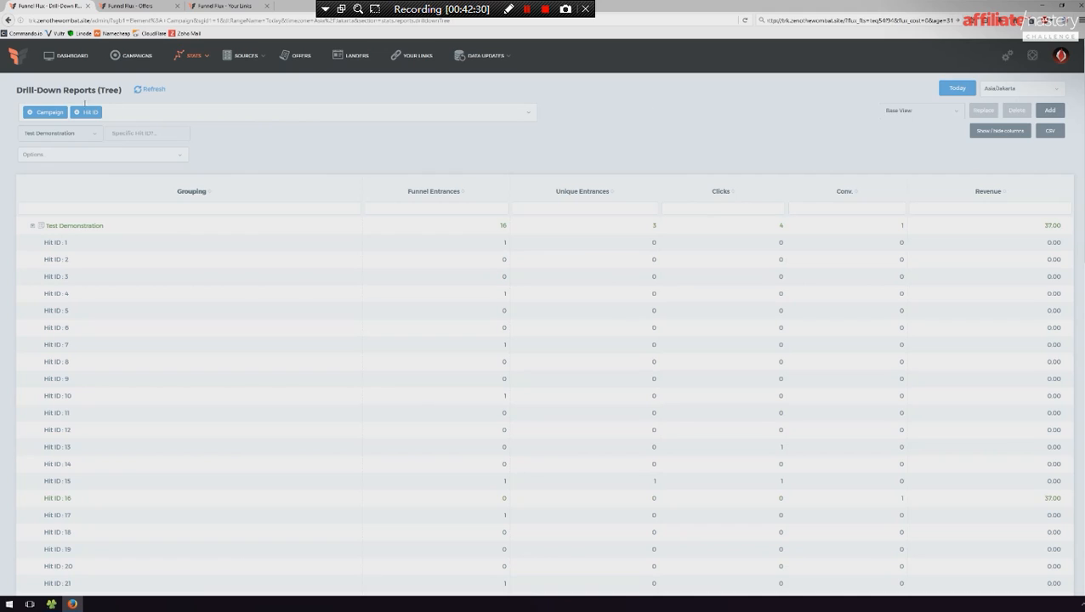
left_click(162, 90)
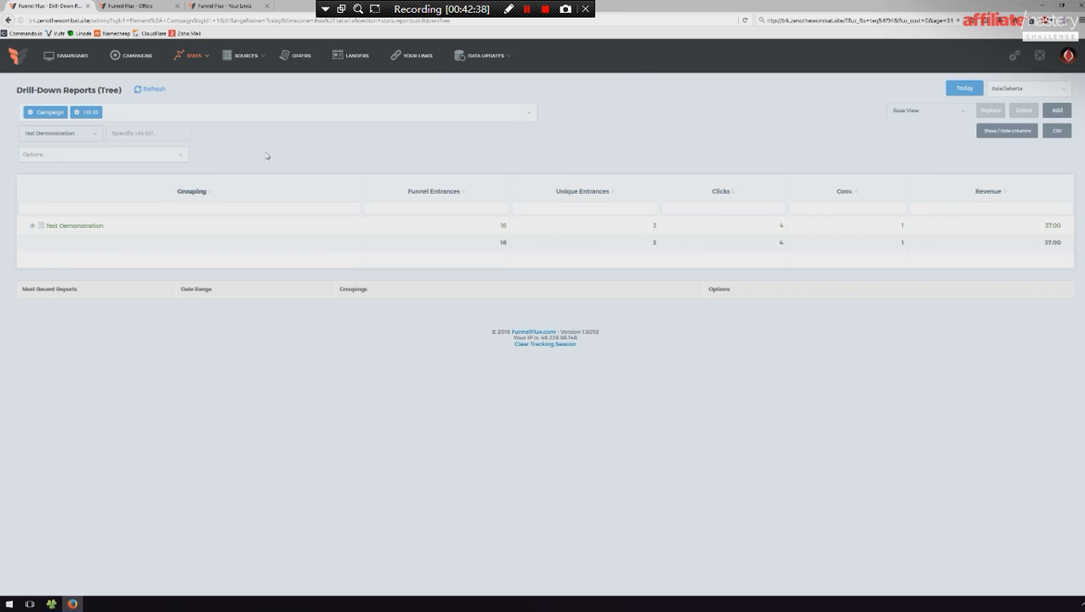
left_click(35, 227)
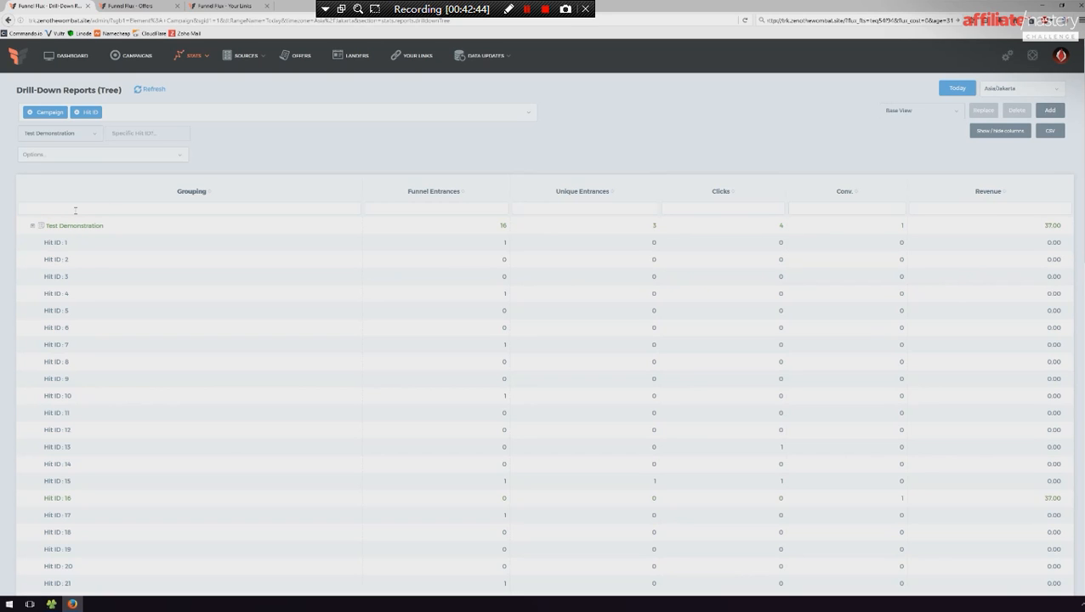
scroll(105, 244, "down", 10)
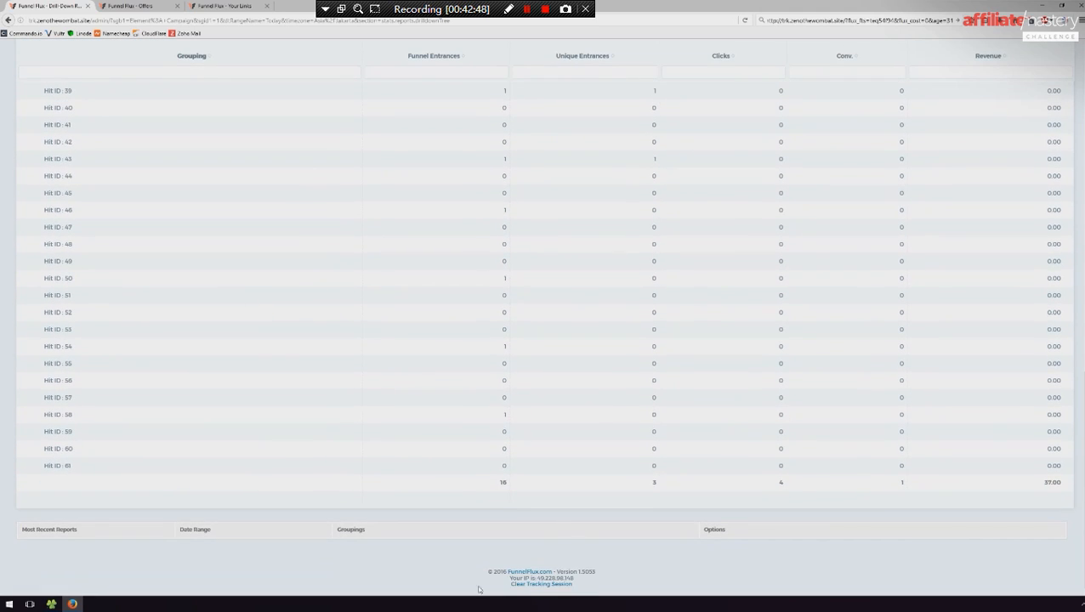
scroll(581, 537, "up", 10)
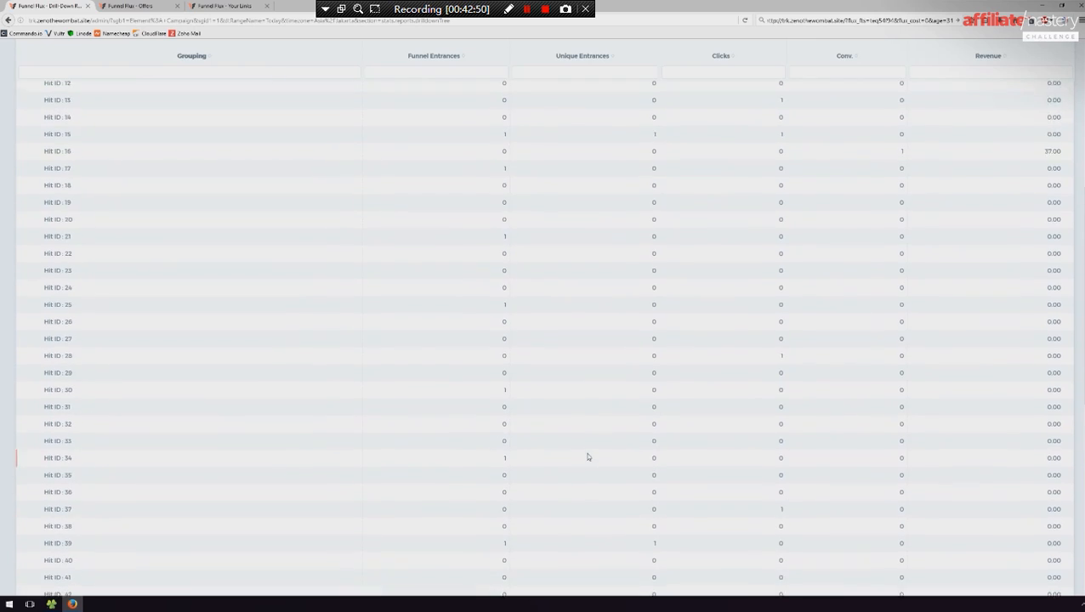
- Enter five hit IDs, one per line, on the Update Conversions page and submit them as converted hits
left_click(487, 56)
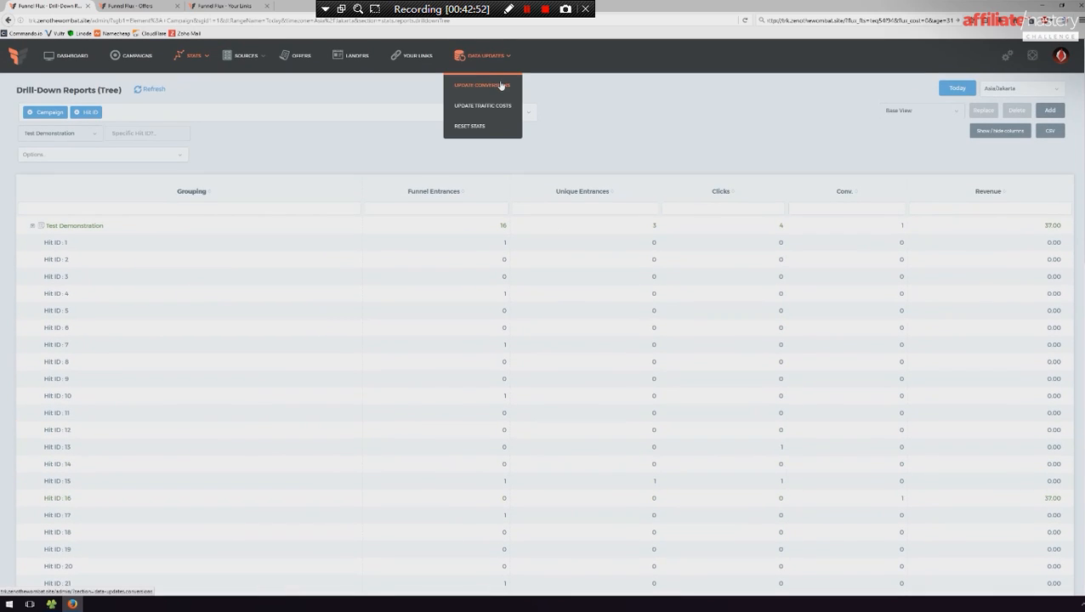
left_click(501, 88)
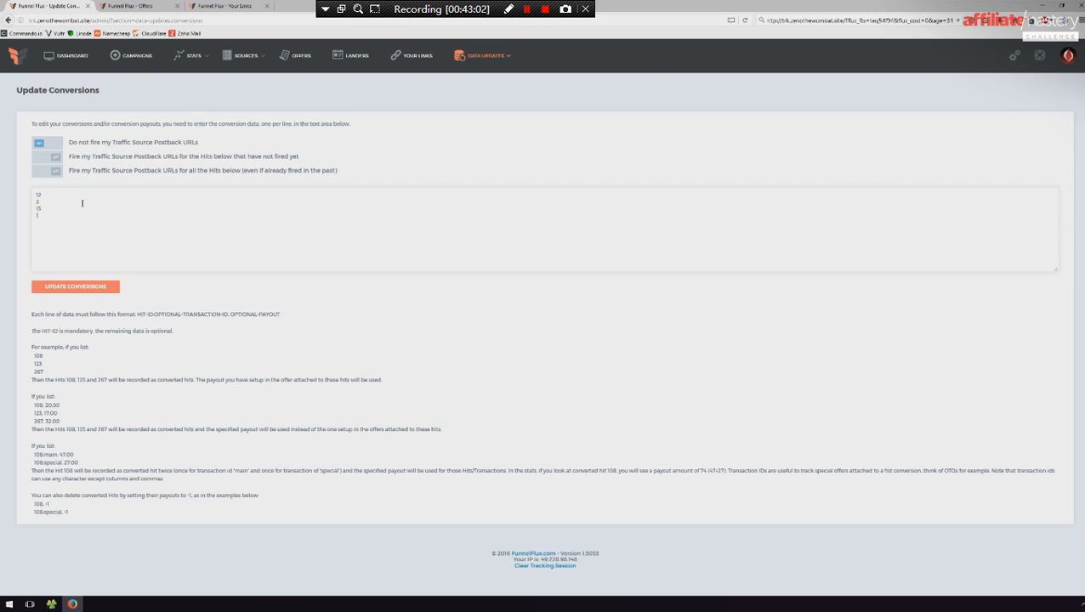
left_click(58, 287)
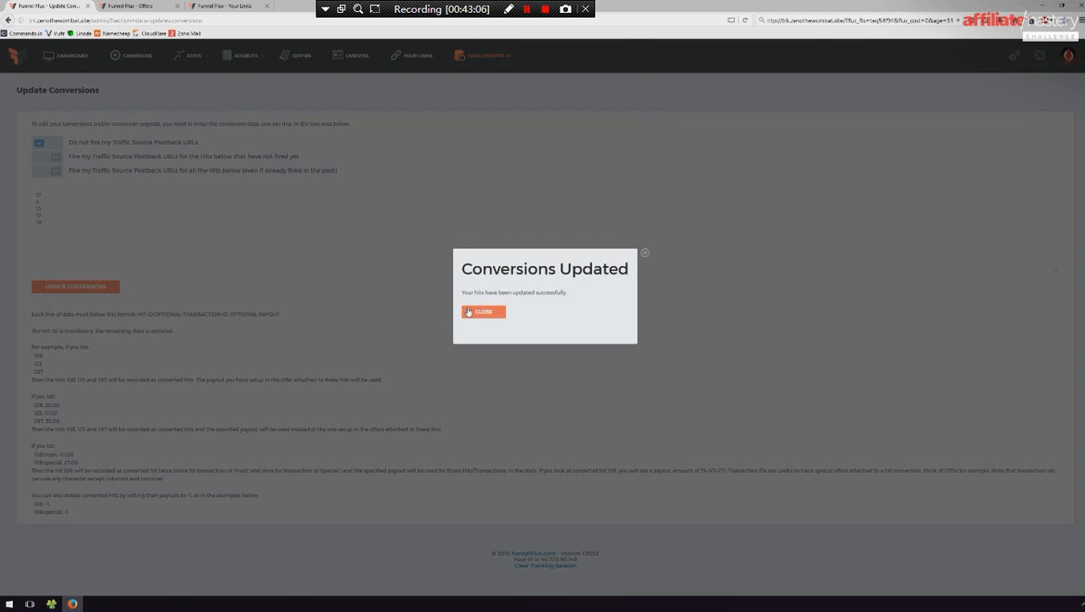
left_click(467, 312)
- Return to the earlier campaign-only drill-down report and refresh it to check the conversion figures
right_click(8, 21)
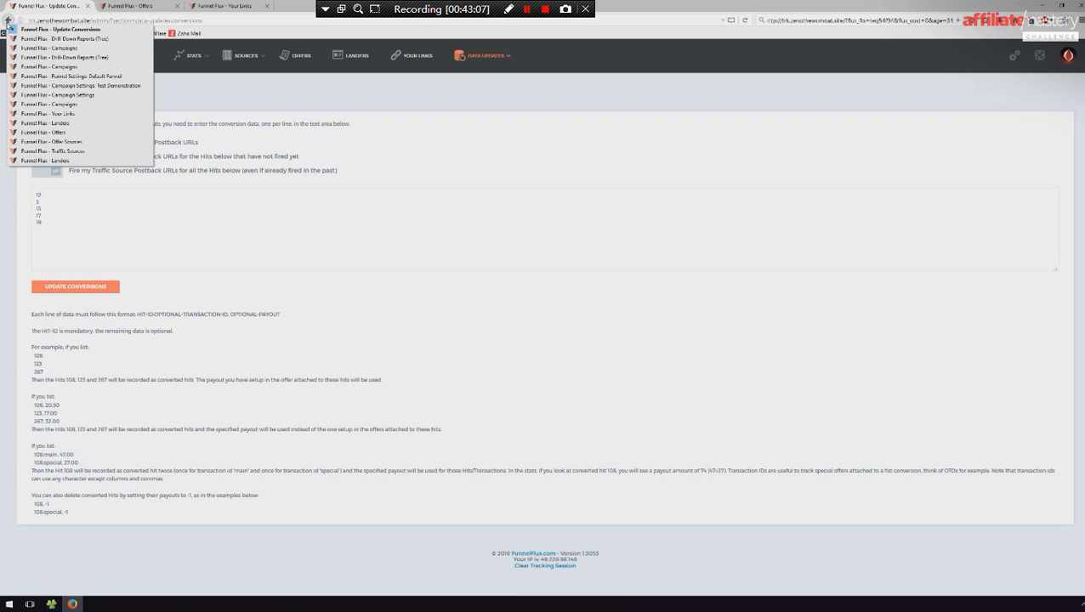
left_click(81, 39)
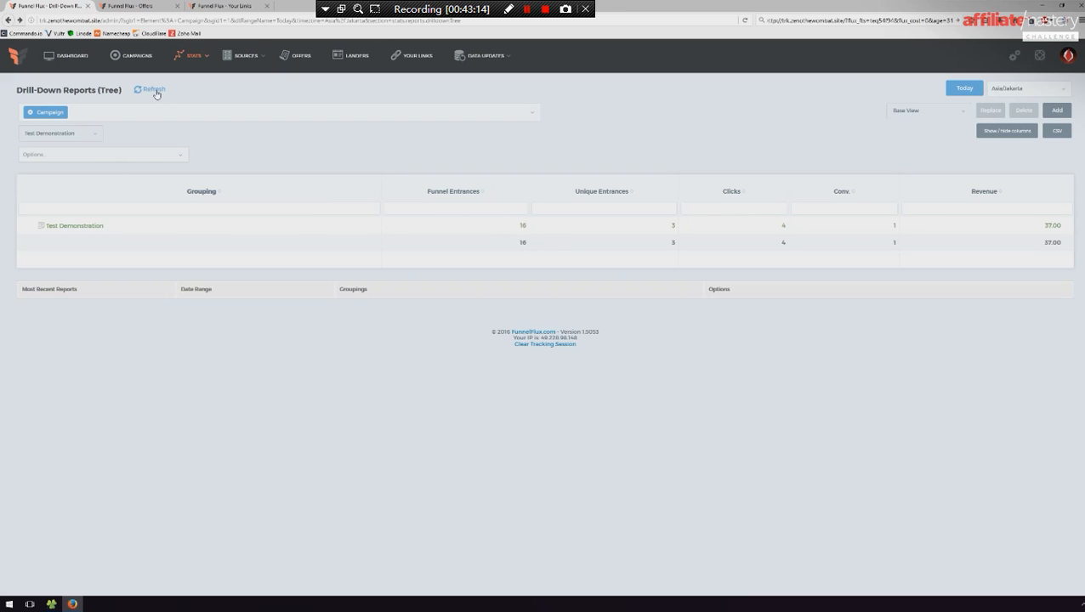
left_click(153, 90)
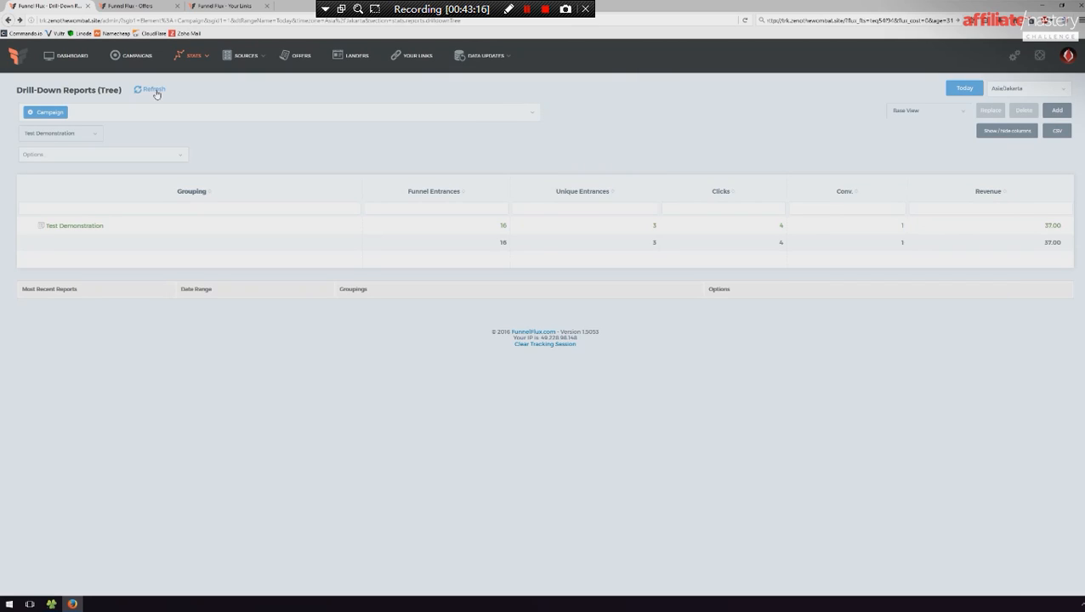
left_click(154, 90)
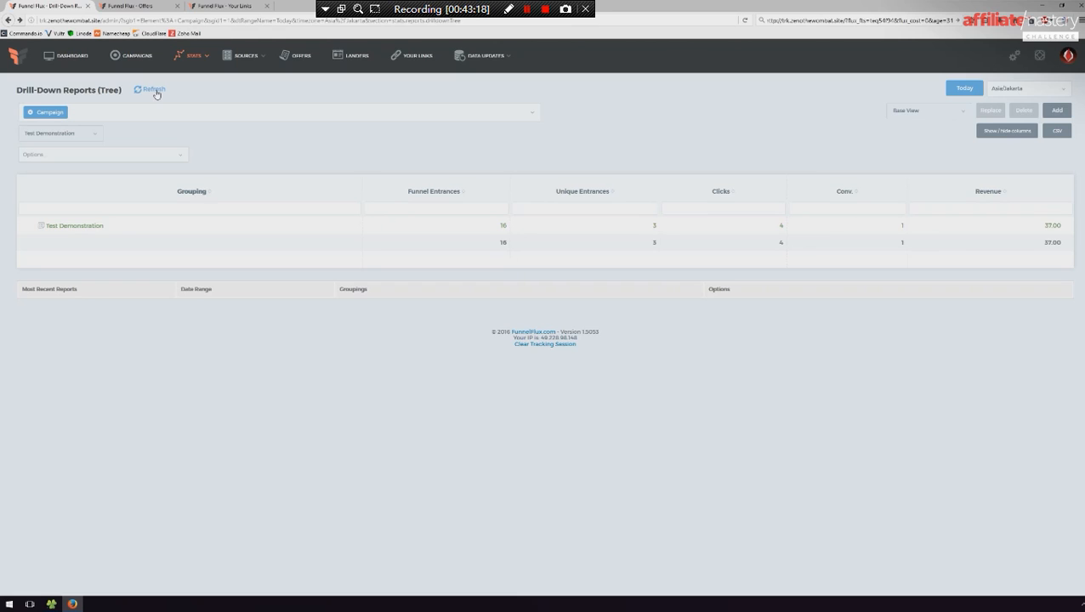
left_click(155, 90)
- Save the current drill-down report settings as a new view named Test
left_click(939, 113)
left_click(800, 109)
left_click(1057, 110)
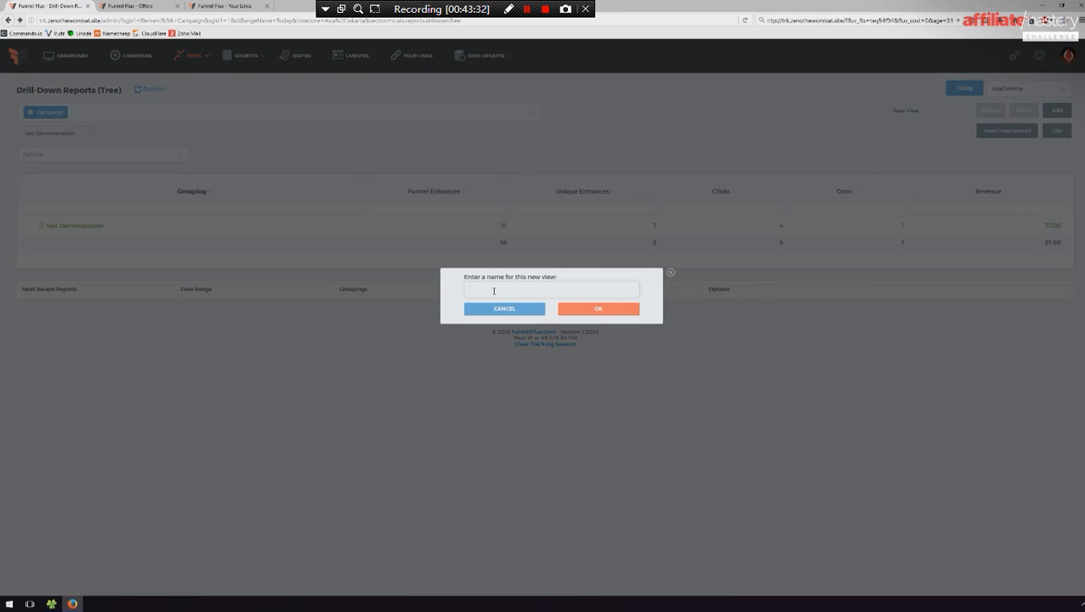
type("Test")
left_click(596, 308)
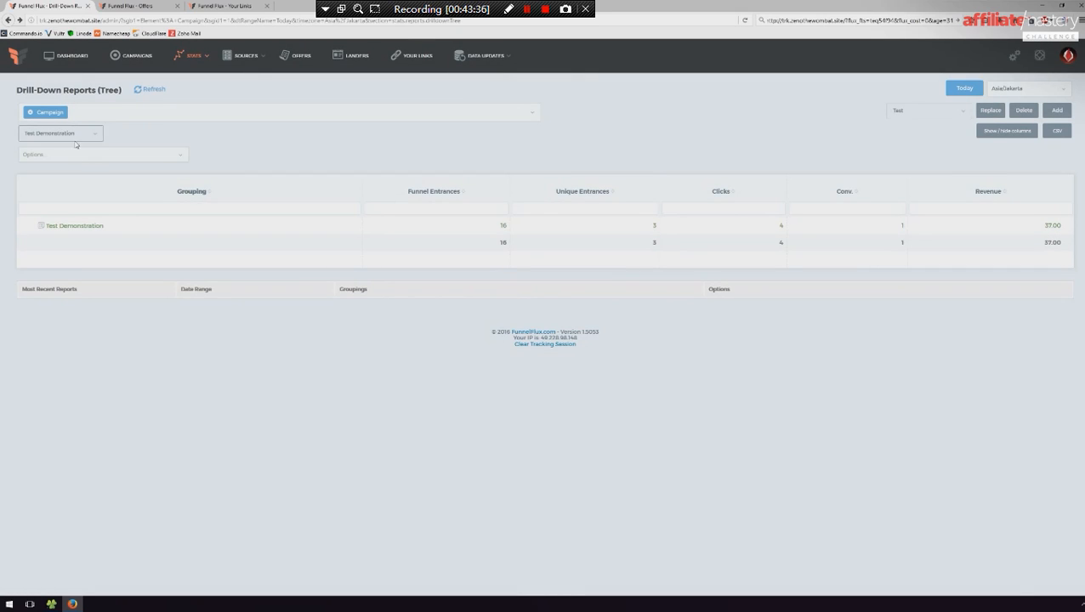
- Add the groupings Funnel, Node Value (Direct Revenue) and Node Value (Direct Conversions) after Campaign
left_click(103, 112)
left_click(62, 138)
left_click(140, 116)
left_click(70, 159)
left_click(204, 113)
left_click(74, 190)
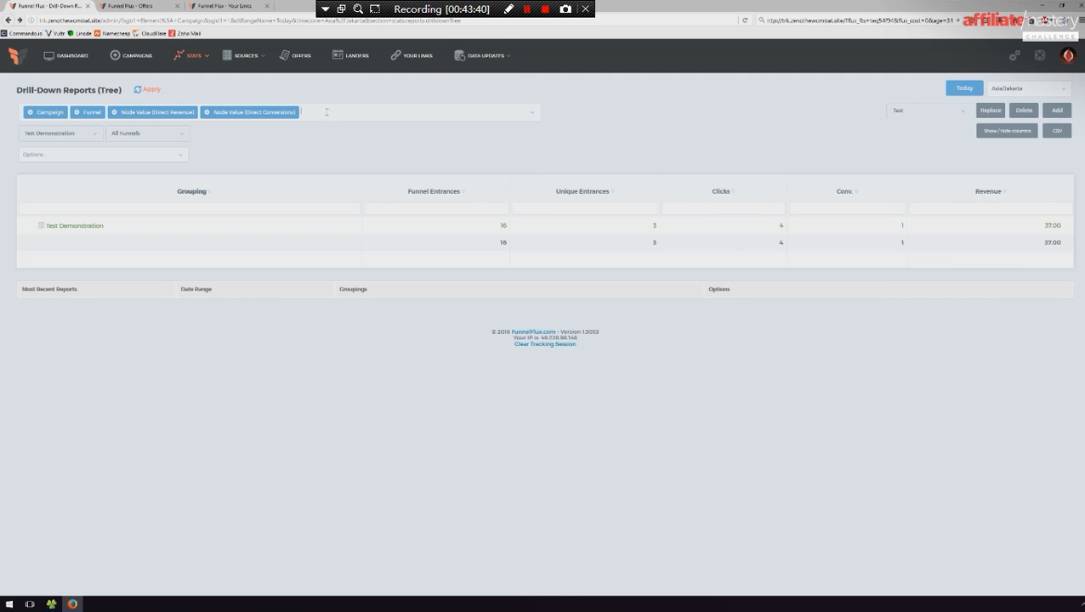
left_click(297, 18)
triple_click(297, 18)
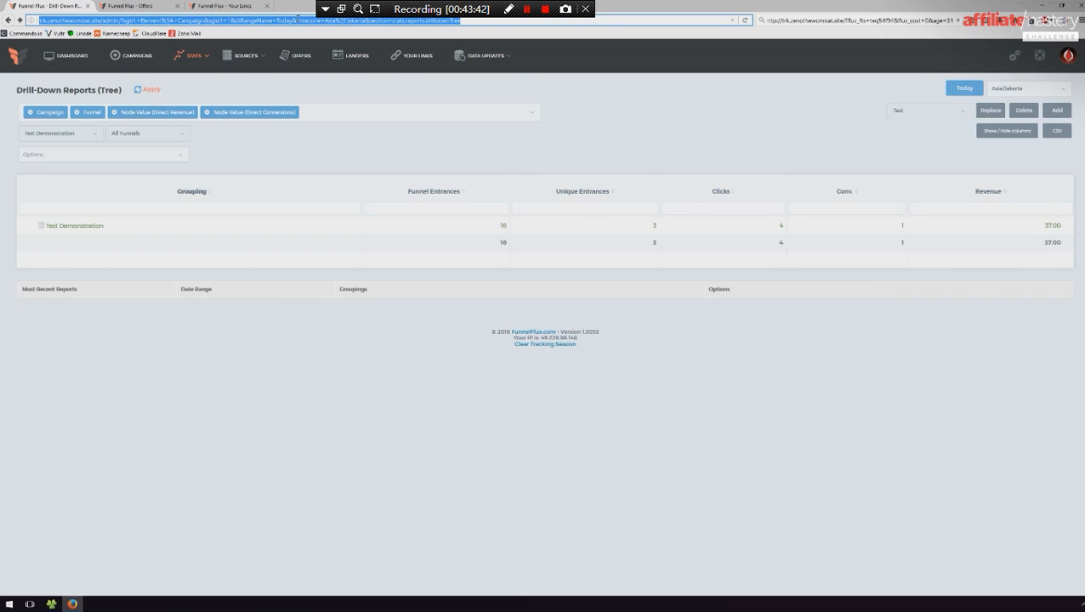
left_click(623, 109)
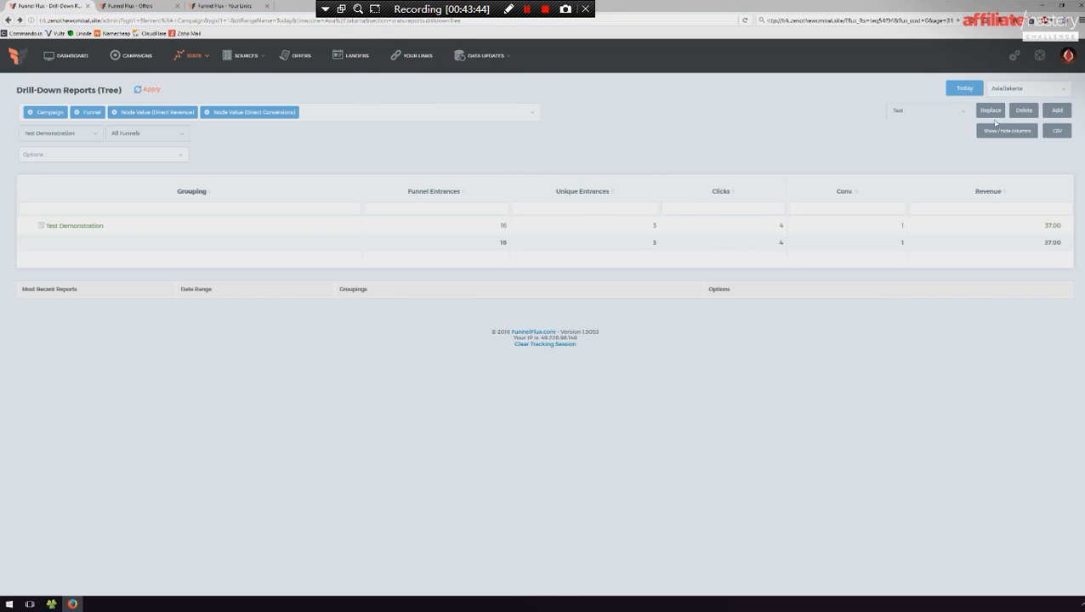
- Choose the Test view and apply the added groupings to the drill-down report
left_click(926, 111)
left_click(906, 128)
left_click(147, 89)
- Open the Traffic Sources page
mouse_move(245, 55)
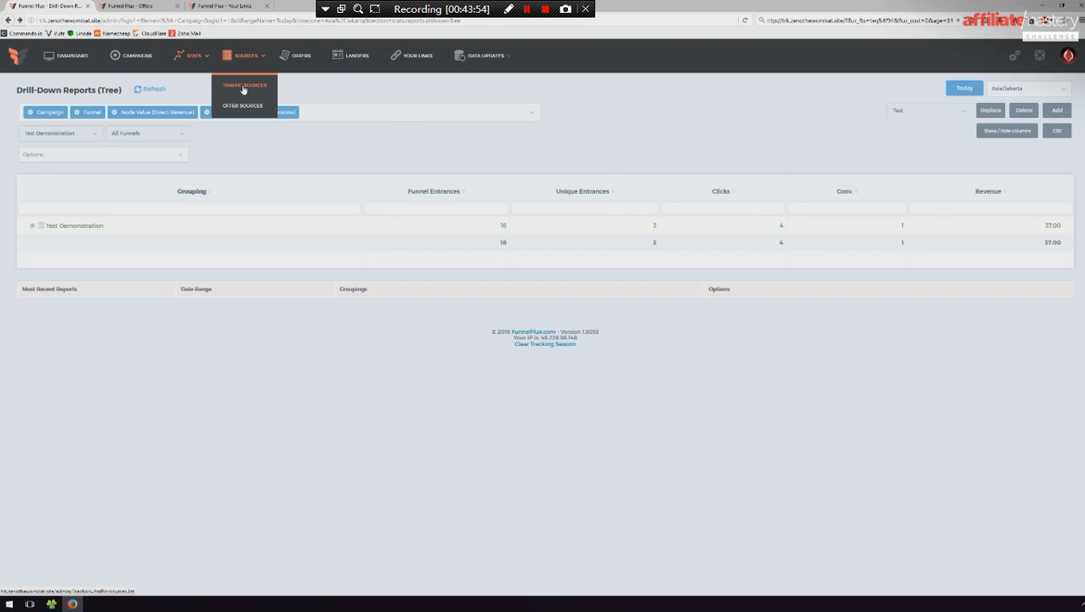